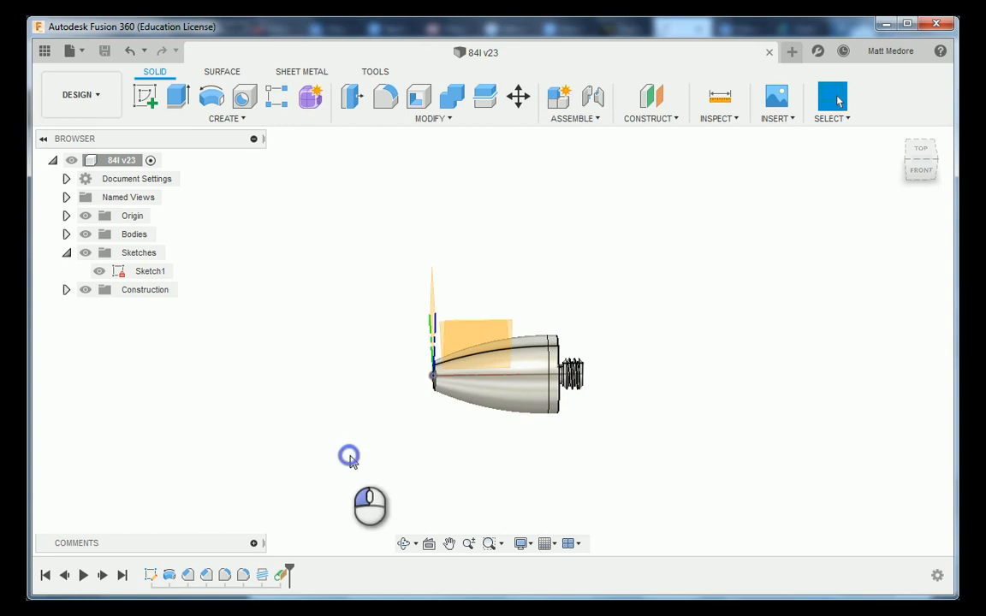
# Examine the bullet-shaped body from several angles and, with the bodies hidden, its Sketch1 profile
pyautogui.moveTo(353, 458)
pyautogui.keyDown('shift'); pyautogui.mouseDown(button='middle')
pyautogui.moveTo(367, 400)
pyautogui.moveTo(388, 382)
pyautogui.moveTo(385, 409)
pyautogui.moveTo(338, 410)
pyautogui.mouseUp(button='middle'); pyautogui.keyUp('shift')
pyautogui.scroll(5, 489, 412)
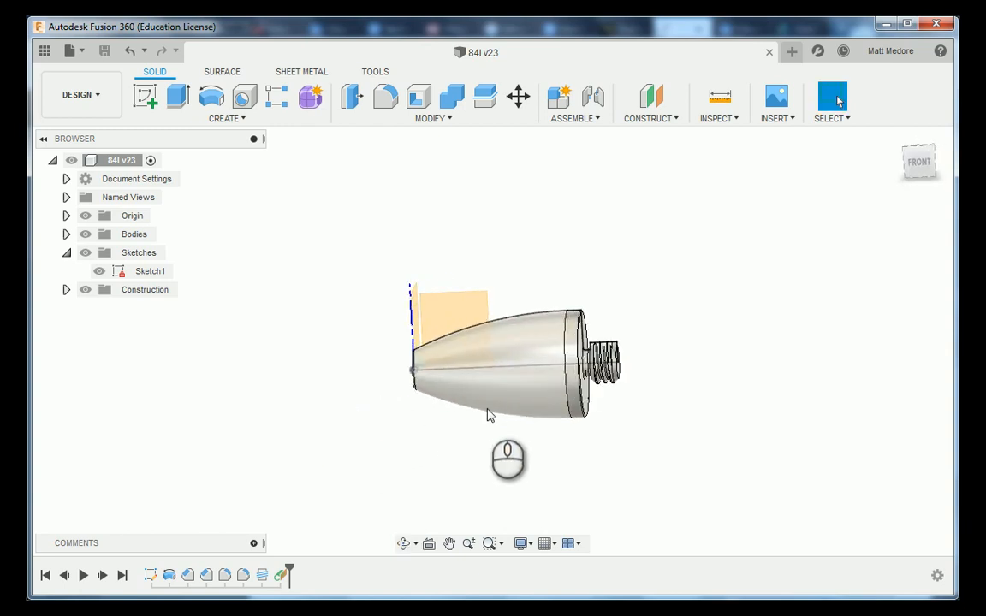
pyautogui.moveTo(494, 460)
pyautogui.keyDown('shift'); pyautogui.mouseDown(button='middle')
pyautogui.moveTo(495, 449)
pyautogui.moveTo(536, 435)
pyautogui.moveTo(554, 440)
pyautogui.moveTo(505, 476)
pyautogui.mouseUp(button='middle'); pyautogui.keyUp('shift')
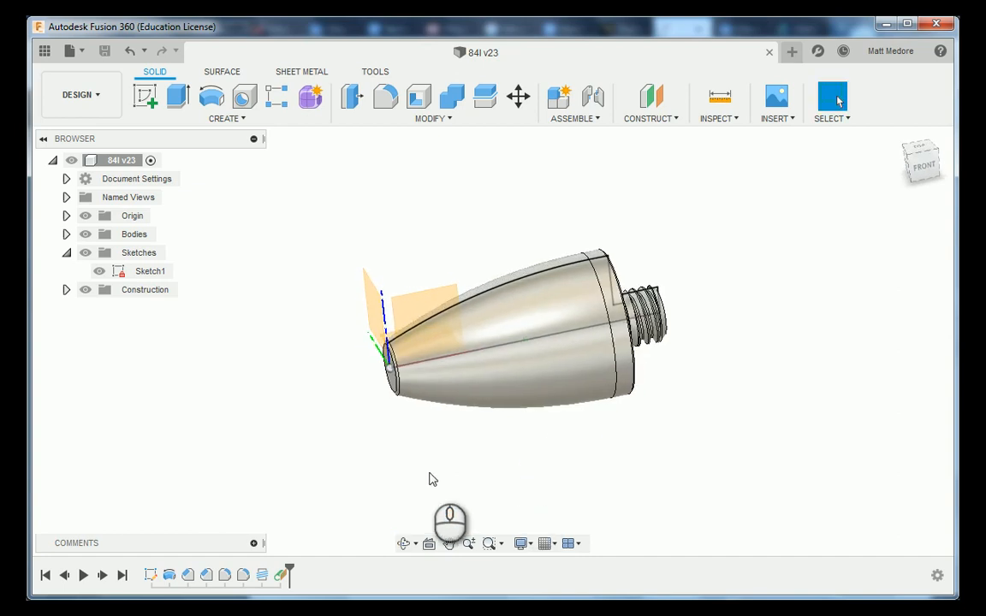
pyautogui.scroll(2, 423, 451)
pyautogui.moveTo(423, 451)
pyautogui.keyDown('shift'); pyautogui.mouseDown(button='middle')
pyautogui.moveTo(422, 442)
pyautogui.moveTo(383, 446)
pyautogui.moveTo(398, 459)
pyautogui.moveTo(414, 442)
pyautogui.moveTo(394, 428)
pyautogui.moveTo(396, 436)
pyautogui.mouseUp(button='middle'); pyautogui.keyUp('shift')
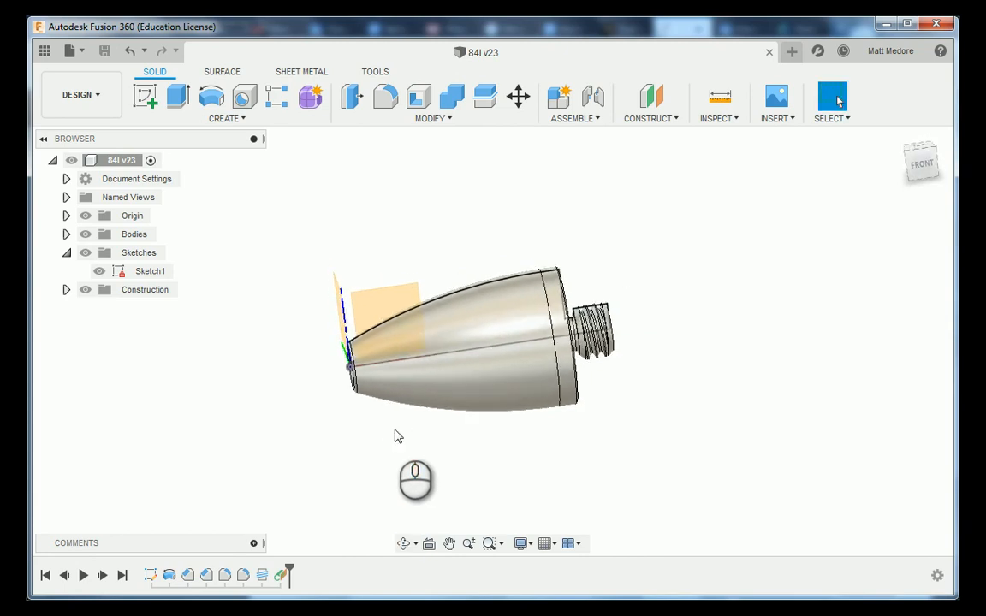
pyautogui.click(98, 272)
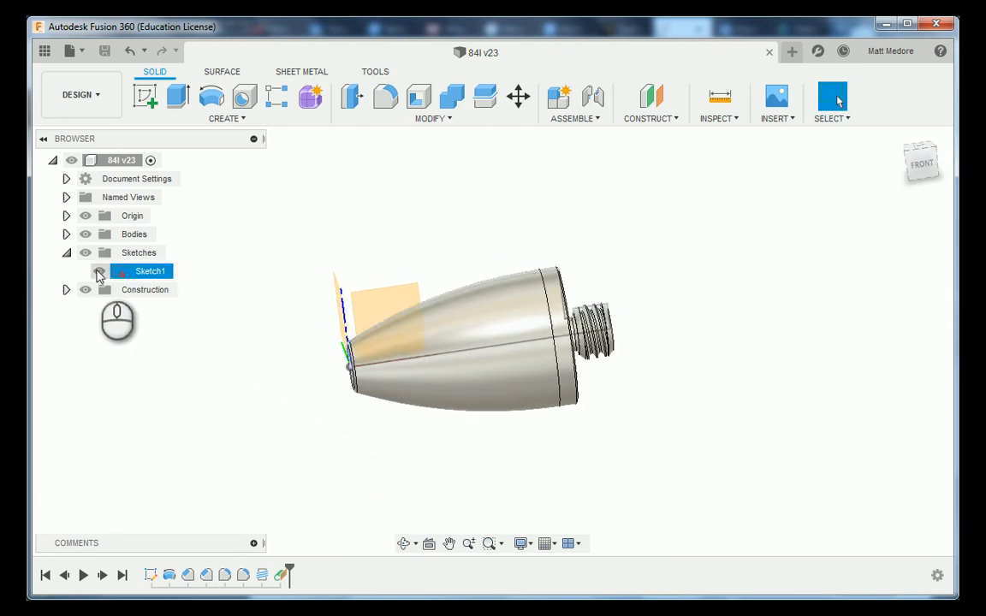
pyautogui.click(98, 272)
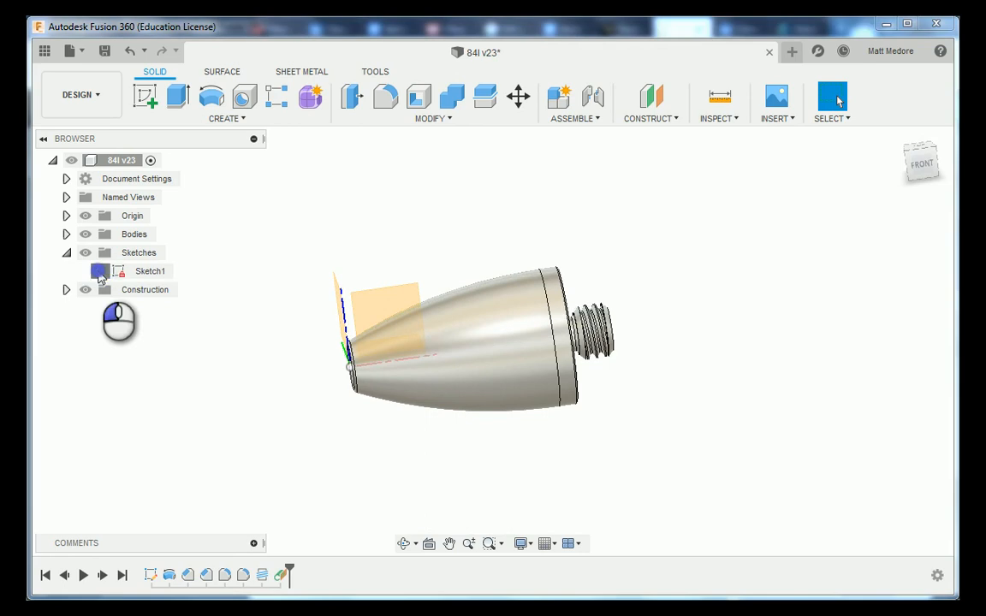
pyautogui.click(85, 233)
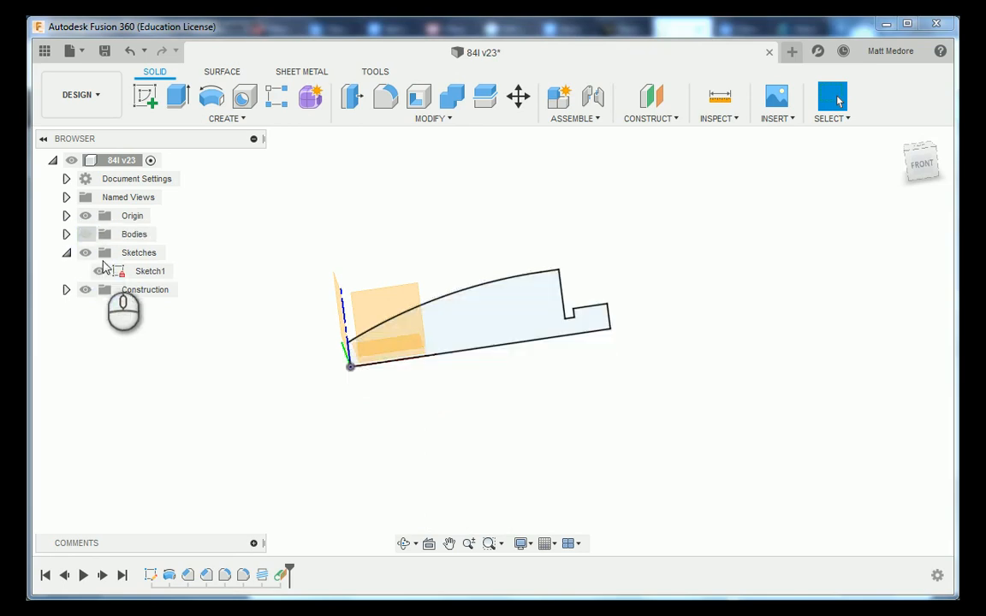
pyautogui.moveTo(311, 412)
pyautogui.keyDown('shift'); pyautogui.mouseDown(button='middle')
pyautogui.moveTo(289, 425)
pyautogui.moveTo(305, 413)
pyautogui.moveTo(308, 393)
pyautogui.mouseUp(button='middle'); pyautogui.keyUp('shift')
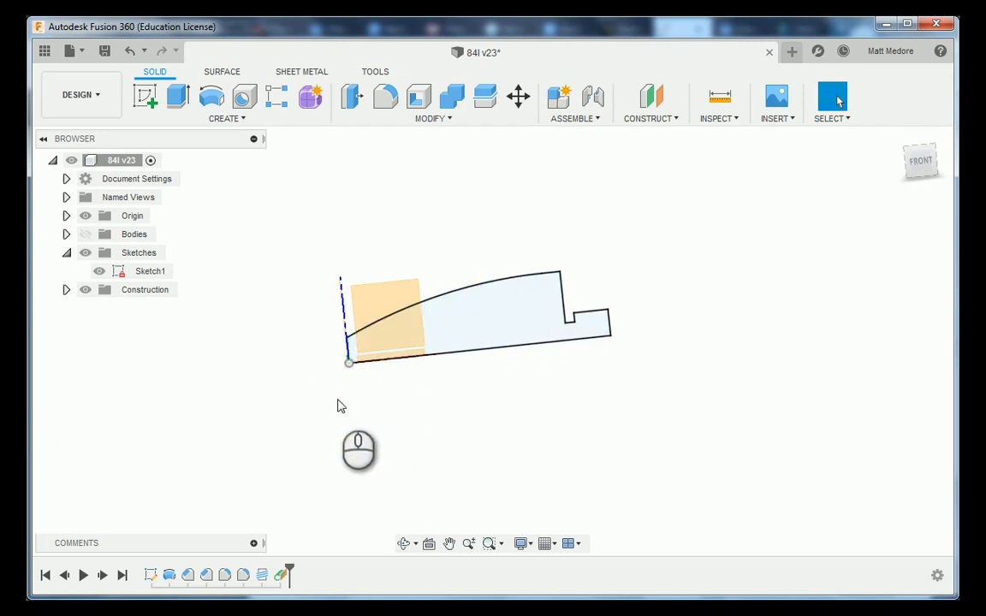
pyautogui.moveTo(337, 407)
pyautogui.keyDown('shift'); pyautogui.mouseDown(button='middle')
pyautogui.moveTo(344, 480)
pyautogui.moveTo(336, 310)
pyautogui.moveTo(340, 358)
pyautogui.mouseUp(button='middle'); pyautogui.keyUp('shift')
# Hide Sketch1 and show the bodies again
pyautogui.click(103, 274)
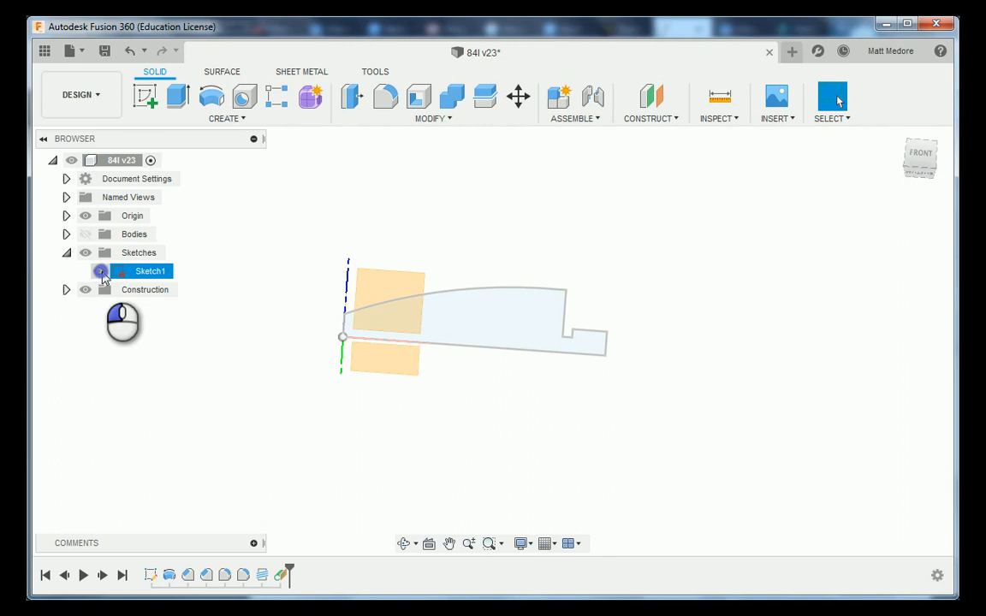
pyautogui.click(100, 272)
pyautogui.click(86, 235)
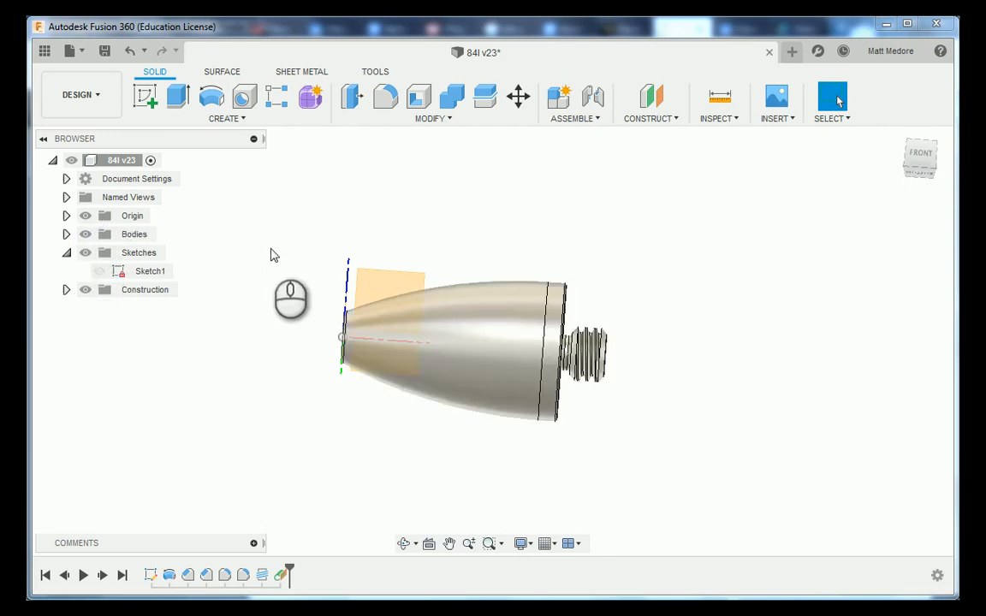
pyautogui.moveTo(270, 255)
pyautogui.keyDown('shift'); pyautogui.mouseDown(button='middle')
pyautogui.moveTo(258, 244)
pyautogui.moveTo(268, 296)
pyautogui.moveTo(261, 329)
pyautogui.mouseUp(button='middle'); pyautogui.keyUp('shift')
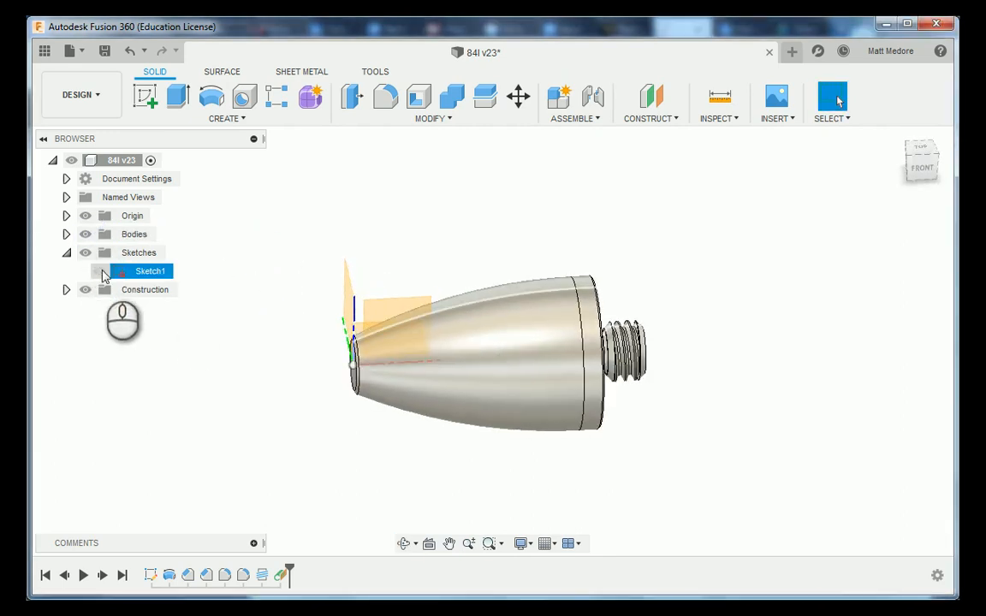
pyautogui.keyDown('shift'); pyautogui.moveTo(260, 297); pyautogui.dragTo(254, 352, button='middle'); pyautogui.keyUp('shift')
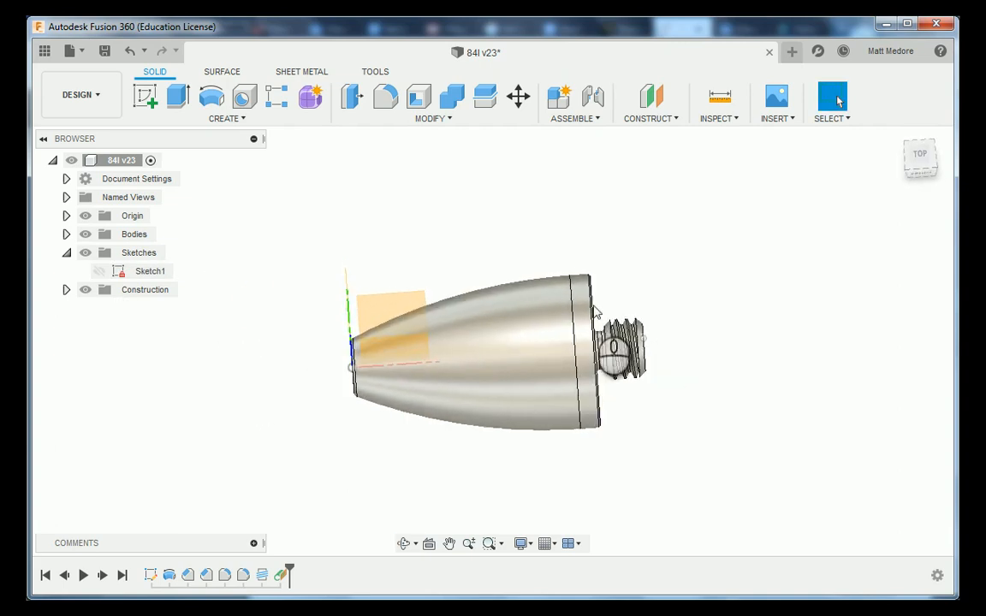
# Start a Tangent Plane on the narrow cylindrical band next to the threaded stud
pyautogui.click(652, 118)
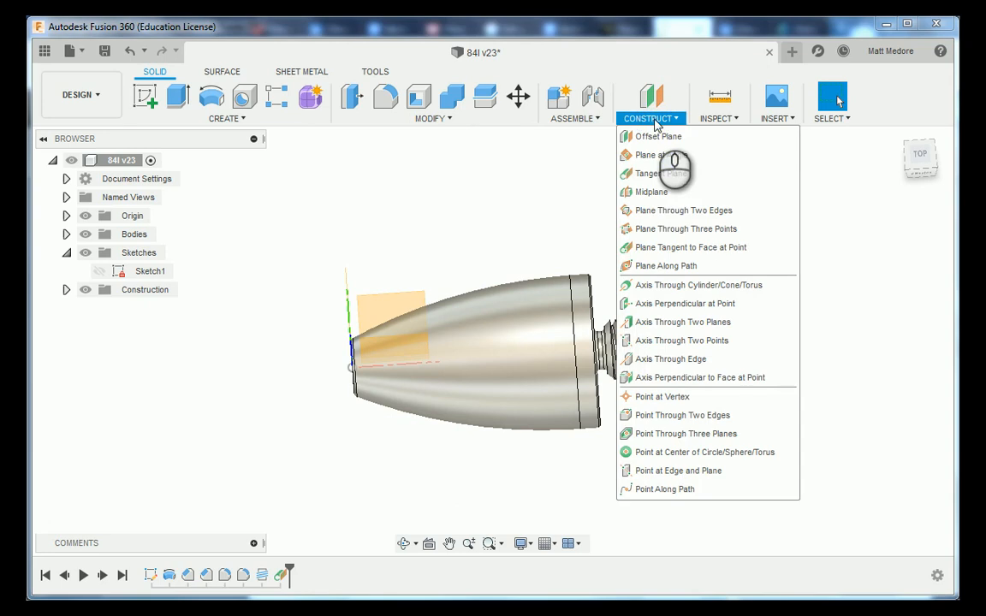
pyautogui.click(664, 175)
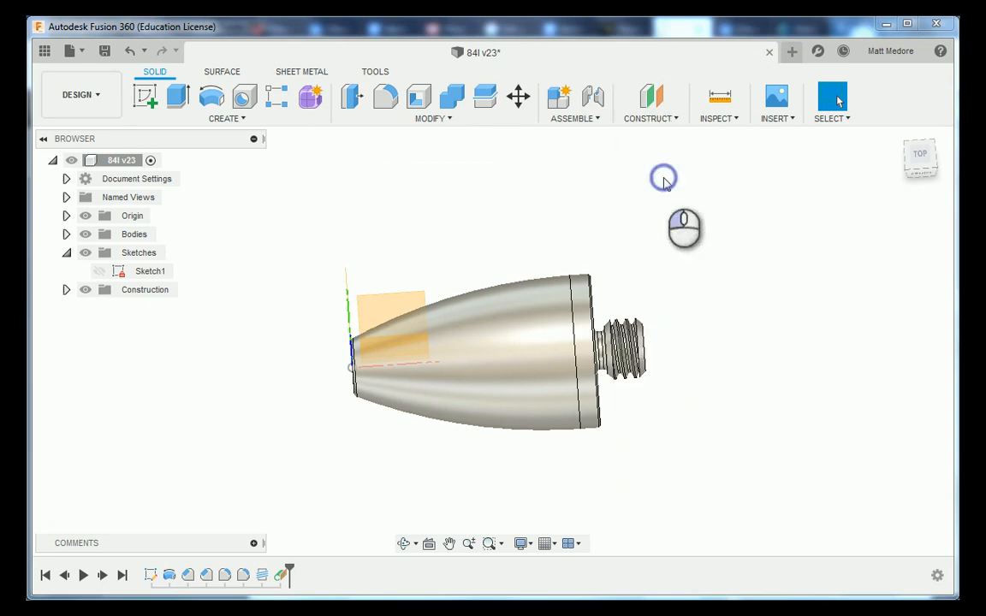
pyautogui.click(580, 313)
pyautogui.moveTo(650, 282)
pyautogui.keyDown('shift'); pyautogui.mouseDown(button='middle')
pyautogui.moveTo(633, 165)
pyautogui.moveTo(664, 282)
pyautogui.moveTo(654, 293)
pyautogui.moveTo(638, 266)
pyautogui.moveTo(634, 275)
pyautogui.mouseUp(button='middle'); pyautogui.keyUp('shift')
pyautogui.scroll(3, 286, 461)
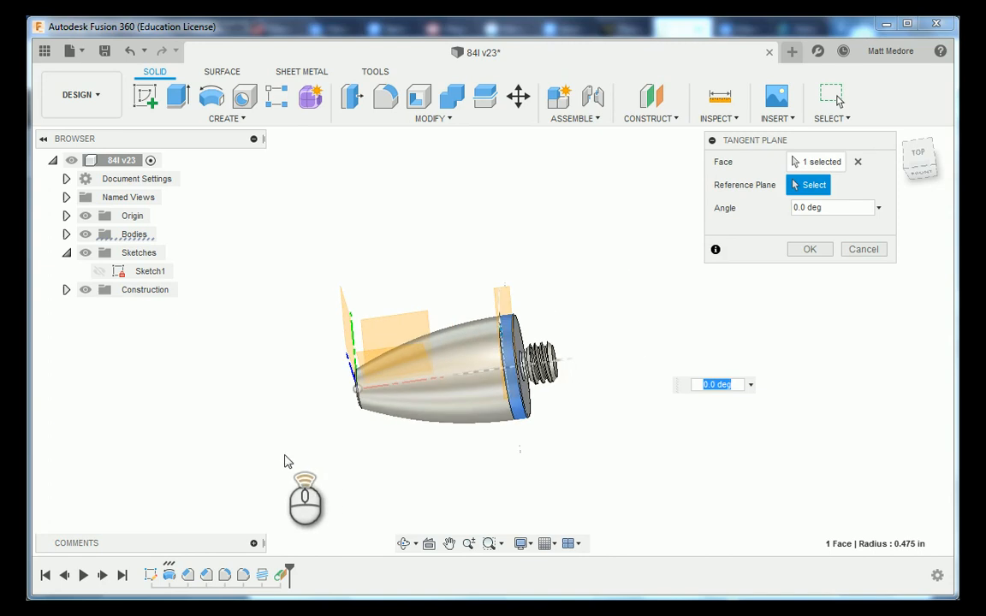
pyautogui.scroll(-2, 483, 283)
pyautogui.keyDown('shift'); pyautogui.moveTo(507, 351); pyautogui.dragTo(519, 242, button='middle'); pyautogui.keyUp('shift')
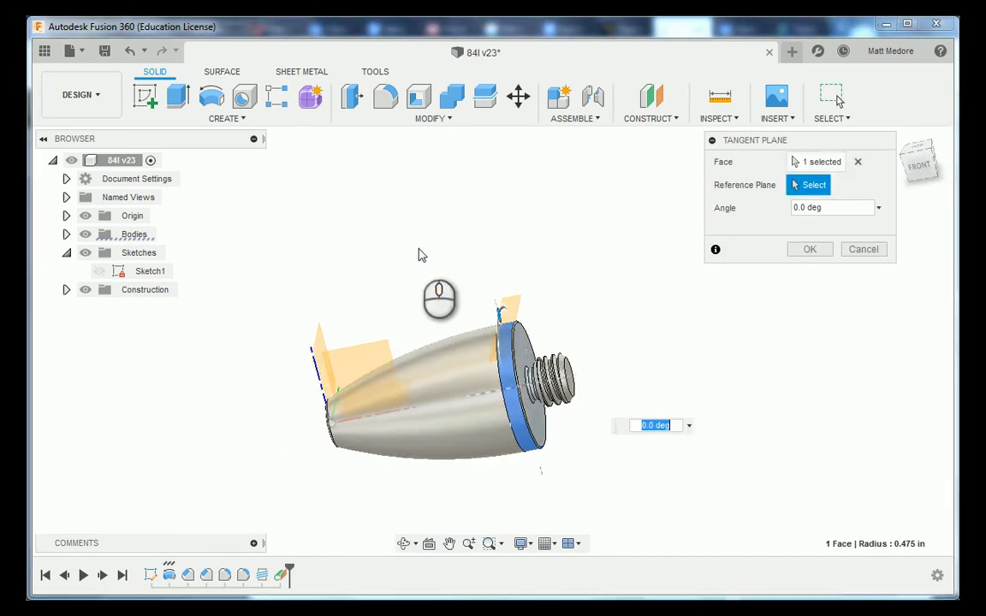
# Show Sketch1 and hide the bodies so the profile can be picked as the plane's reference
pyautogui.click(124, 272)
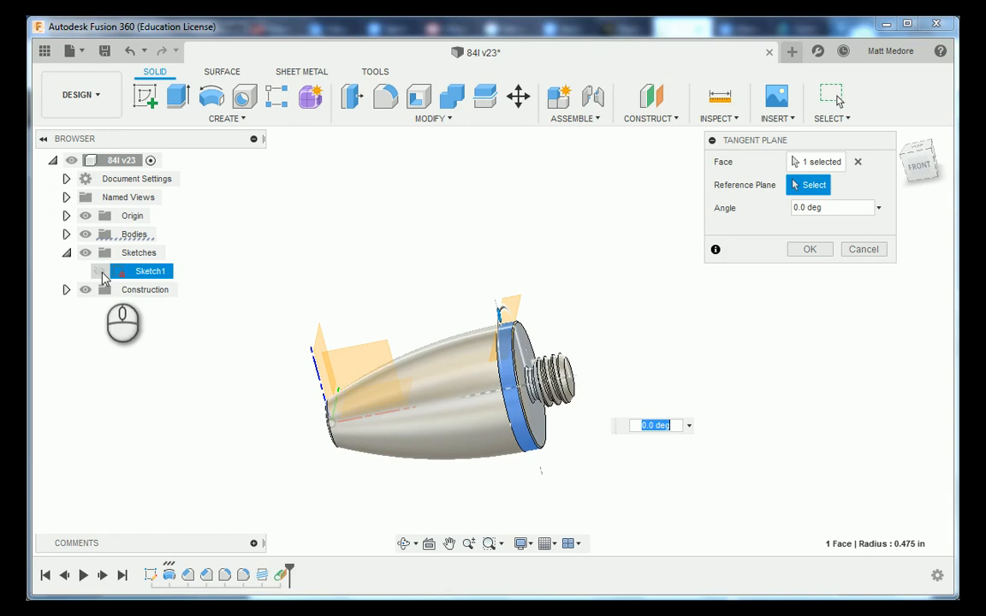
pyautogui.moveTo(257, 253)
pyautogui.keyDown('shift'); pyautogui.mouseDown(button='middle')
pyautogui.moveTo(277, 235)
pyautogui.moveTo(319, 344)
pyautogui.moveTo(315, 220)
pyautogui.moveTo(360, 316)
pyautogui.mouseUp(button='middle'); pyautogui.keyUp('shift')
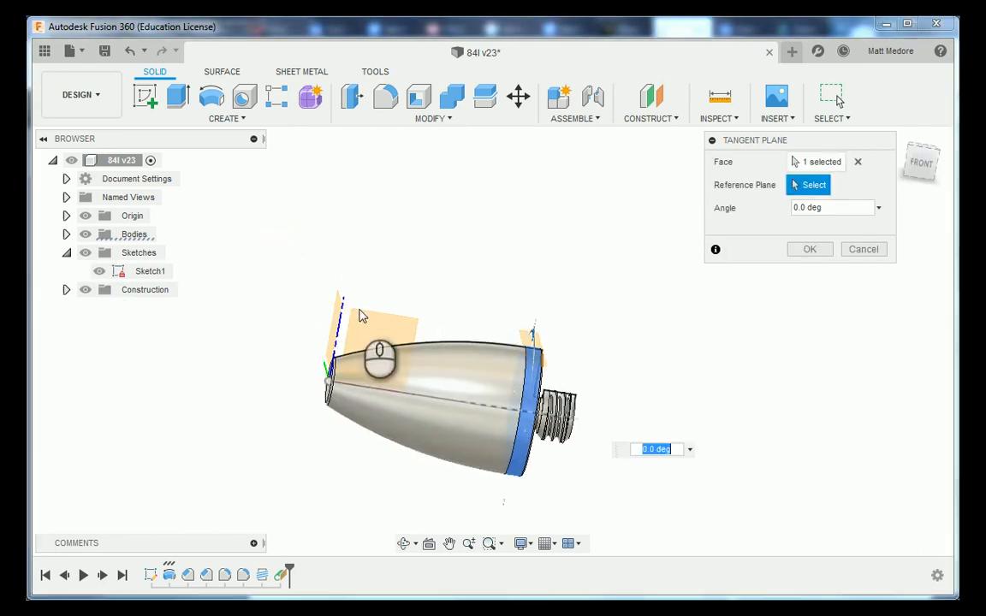
pyautogui.keyDown('shift'); pyautogui.moveTo(254, 335); pyautogui.dragTo(246, 370, button='middle'); pyautogui.keyUp('shift')
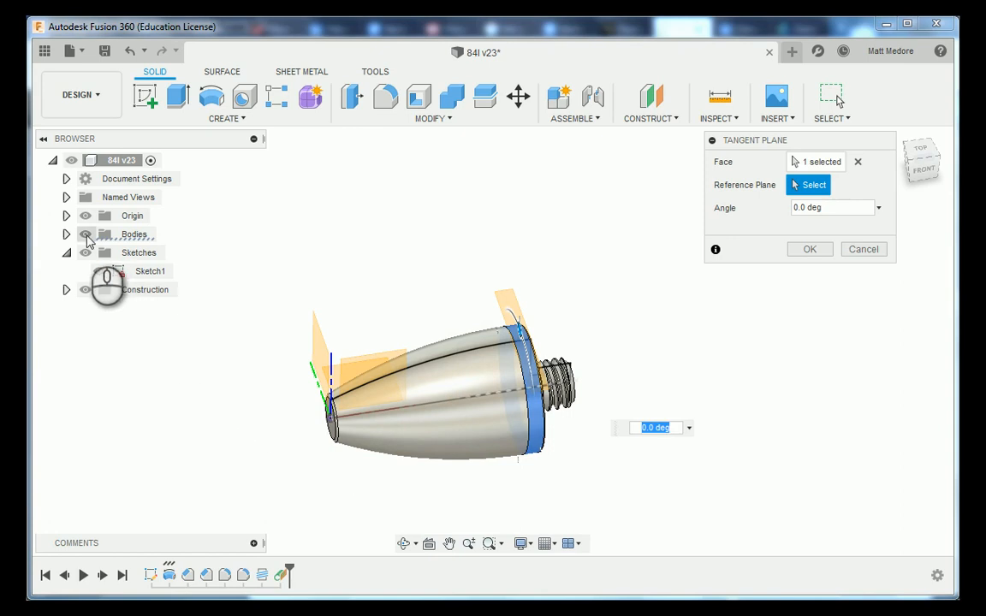
pyautogui.click(85, 234)
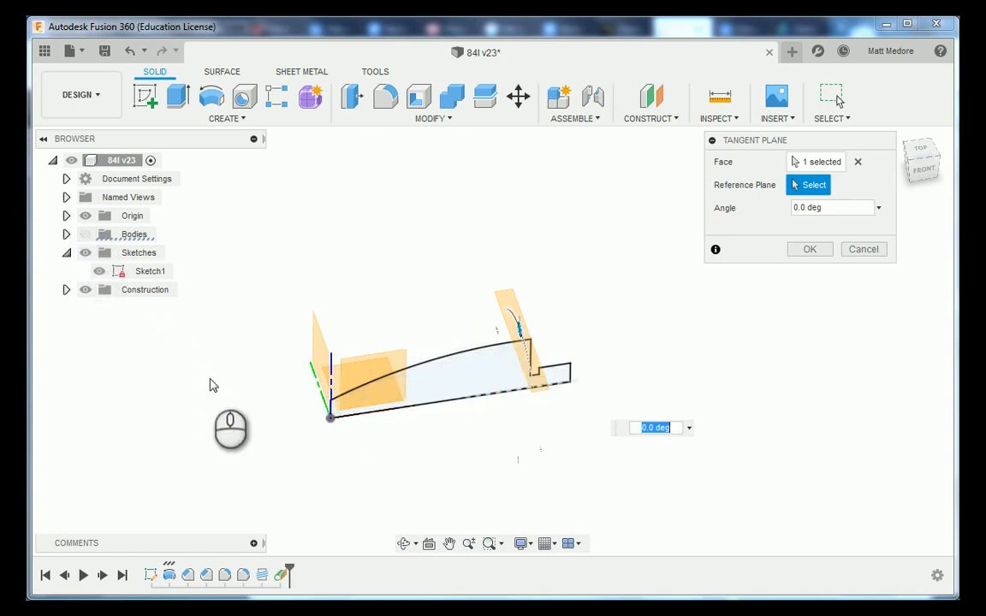
pyautogui.keyDown('shift'); pyautogui.moveTo(209, 382); pyautogui.dragTo(197, 330, button='middle'); pyautogui.keyUp('shift')
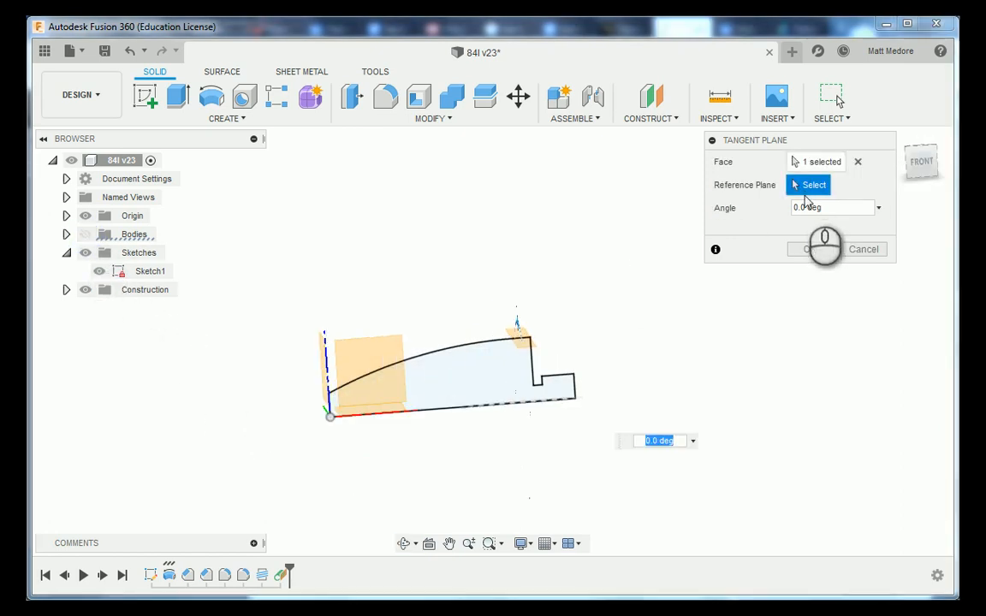
# Pick the Sketch1 profile as the tangent plane's reference and create the plane at 0 degrees
pyautogui.click(491, 379)
pyautogui.moveTo(634, 351)
pyautogui.keyDown('shift'); pyautogui.mouseDown(button='middle')
pyautogui.moveTo(644, 322)
pyautogui.moveTo(623, 248)
pyautogui.moveTo(648, 334)
pyautogui.moveTo(656, 427)
pyautogui.mouseUp(button='middle'); pyautogui.keyUp('shift')
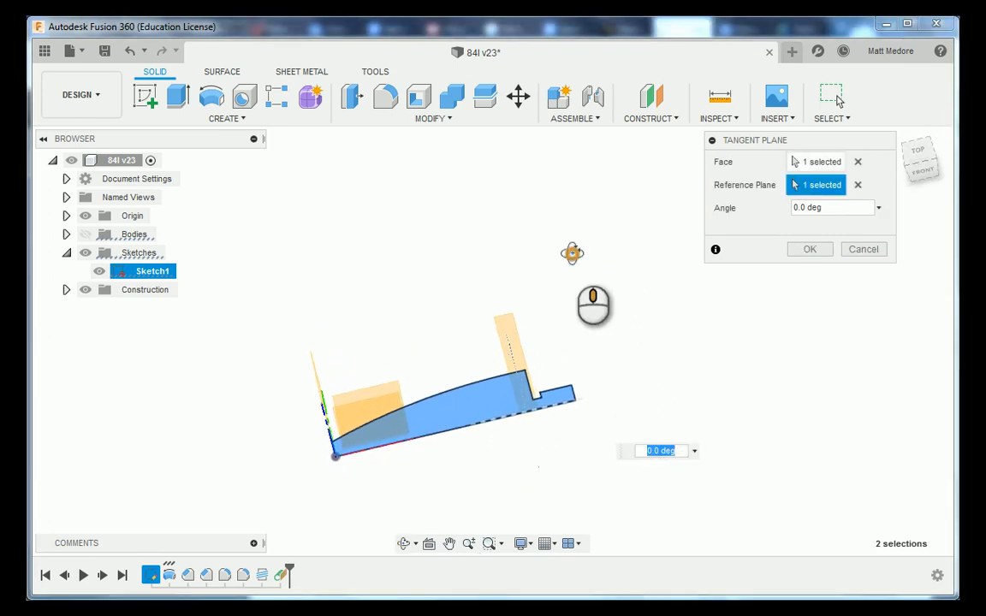
pyautogui.moveTo(572, 253)
pyautogui.keyDown('shift'); pyautogui.mouseDown(button='middle')
pyautogui.moveTo(570, 280)
pyautogui.moveTo(570, 202)
pyautogui.moveTo(583, 336)
pyautogui.moveTo(559, 293)
pyautogui.moveTo(589, 359)
pyautogui.moveTo(561, 258)
pyautogui.mouseUp(button='middle'); pyautogui.keyUp('shift')
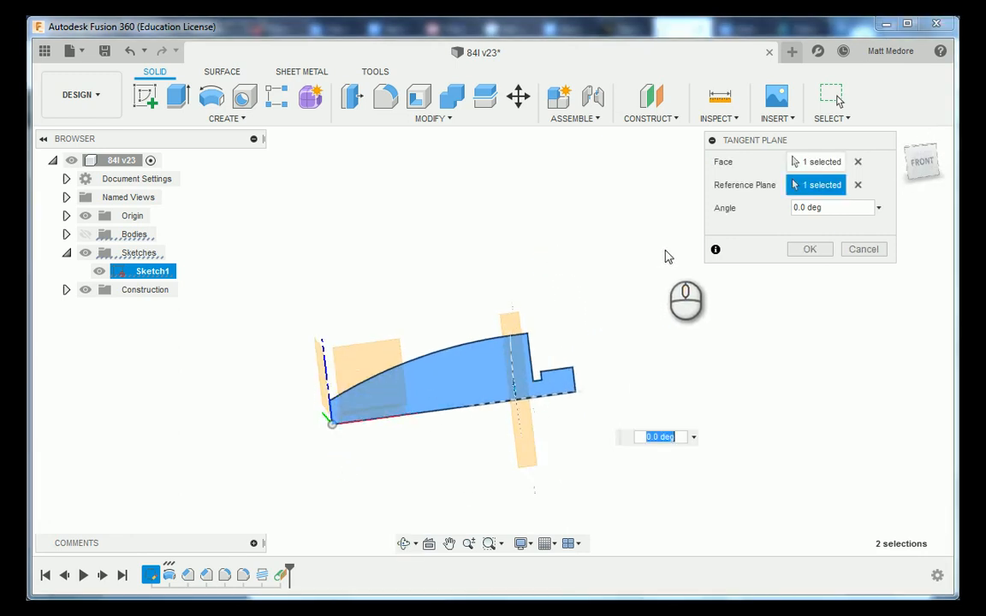
pyautogui.click(808, 250)
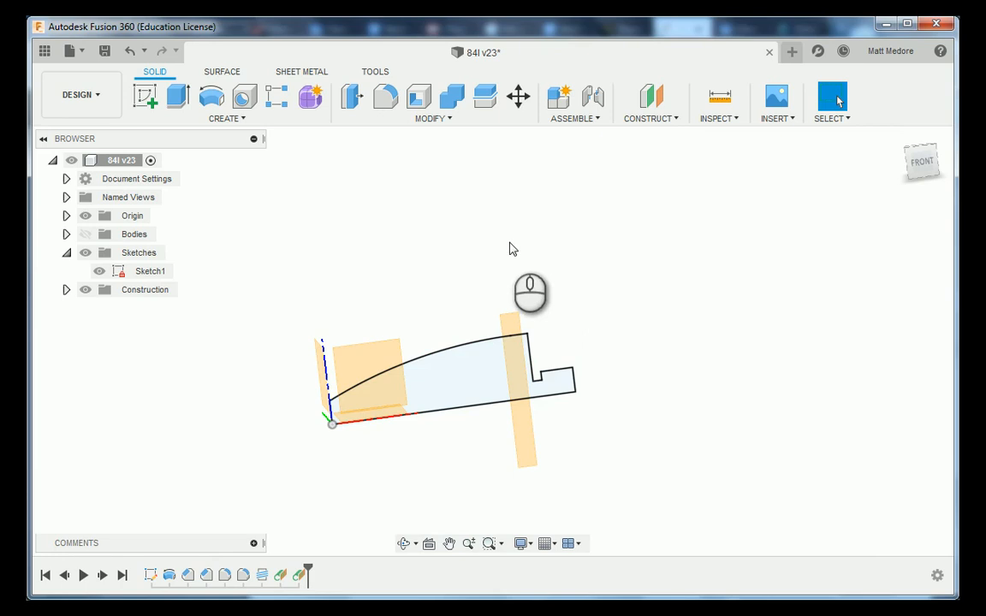
# Hide the origin geometry and start a new sketch on the new tangent plane with the Project command
pyautogui.moveTo(511, 249)
pyautogui.keyDown('shift'); pyautogui.mouseDown(button='middle')
pyautogui.moveTo(502, 238)
pyautogui.moveTo(516, 327)
pyautogui.moveTo(511, 431)
pyautogui.moveTo(523, 418)
pyautogui.moveTo(648, 379)
pyautogui.moveTo(466, 305)
pyautogui.moveTo(458, 346)
pyautogui.moveTo(481, 311)
pyautogui.moveTo(529, 332)
pyautogui.moveTo(575, 396)
pyautogui.mouseUp(button='middle'); pyautogui.keyUp('shift')
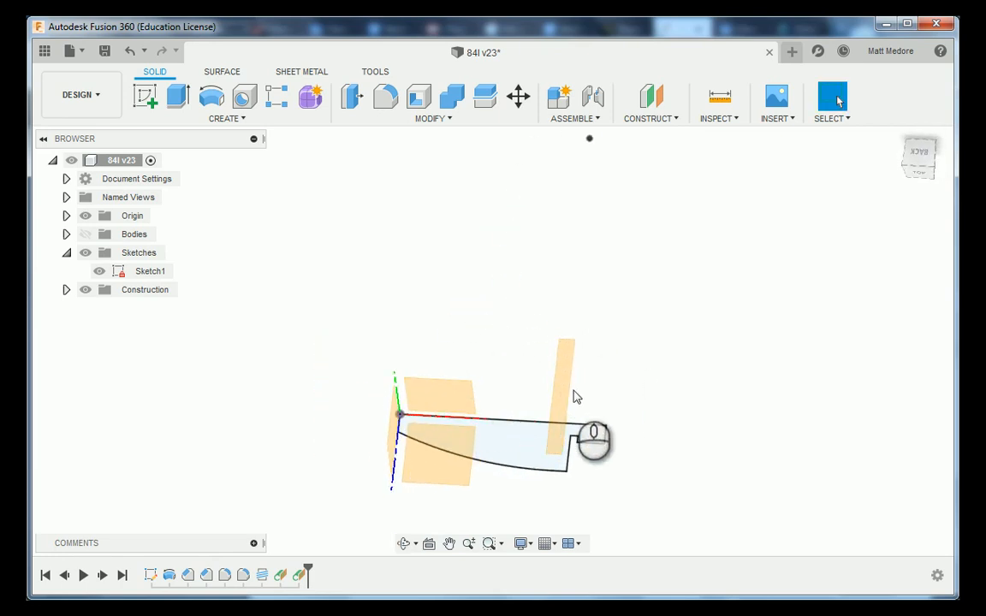
pyautogui.click(87, 217)
pyautogui.scroll(-2, 392, 323)
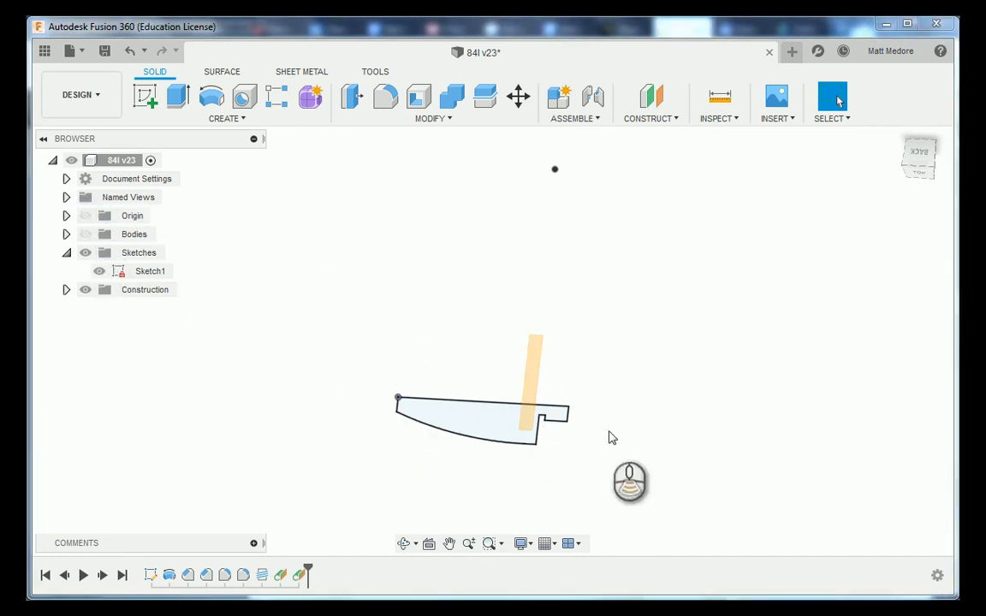
pyautogui.scroll(3, 609, 438)
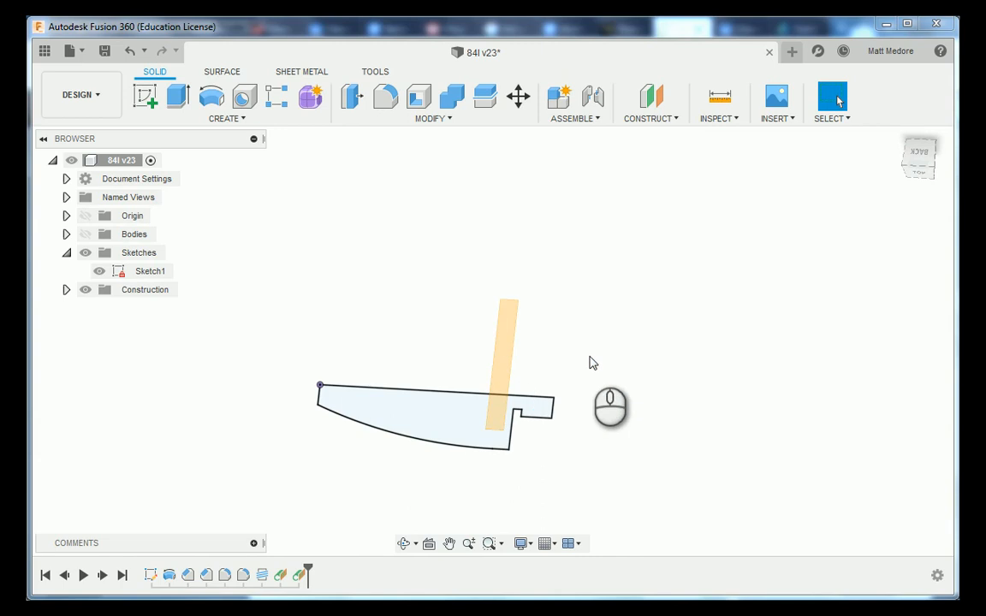
pyautogui.press('l')
pyautogui.click(498, 307)
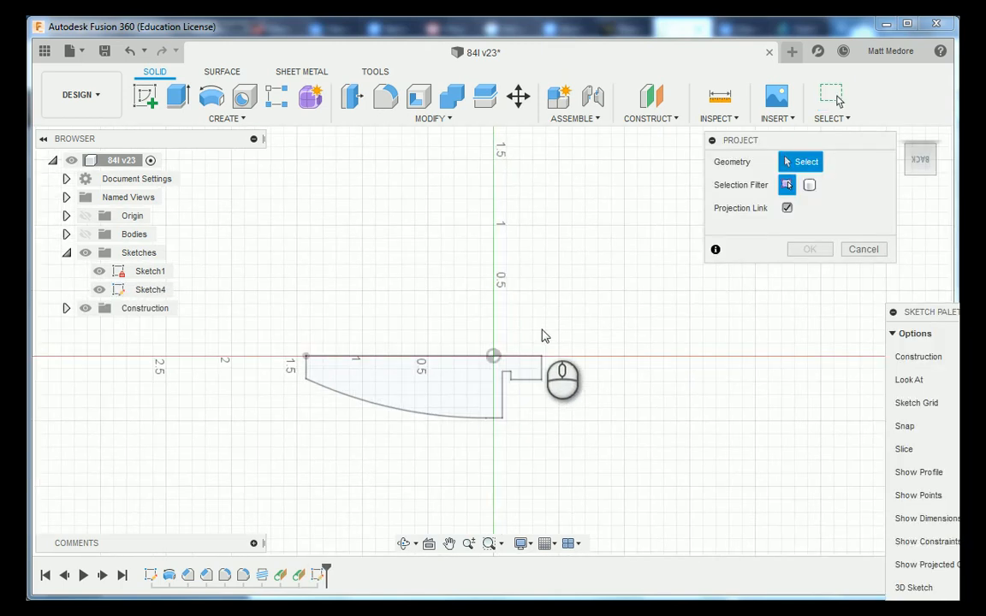
# Project Sketch1's curved edge, short end line and long axis line into the new sketch, and hide Sketch1
pyautogui.scroll(2, 412, 296)
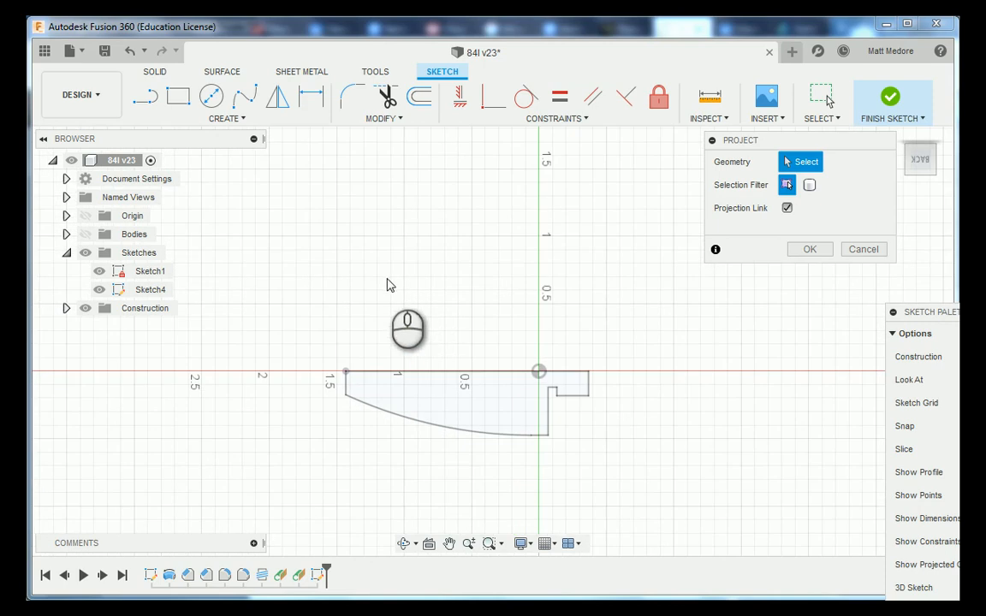
pyautogui.scroll(-1, 391, 278)
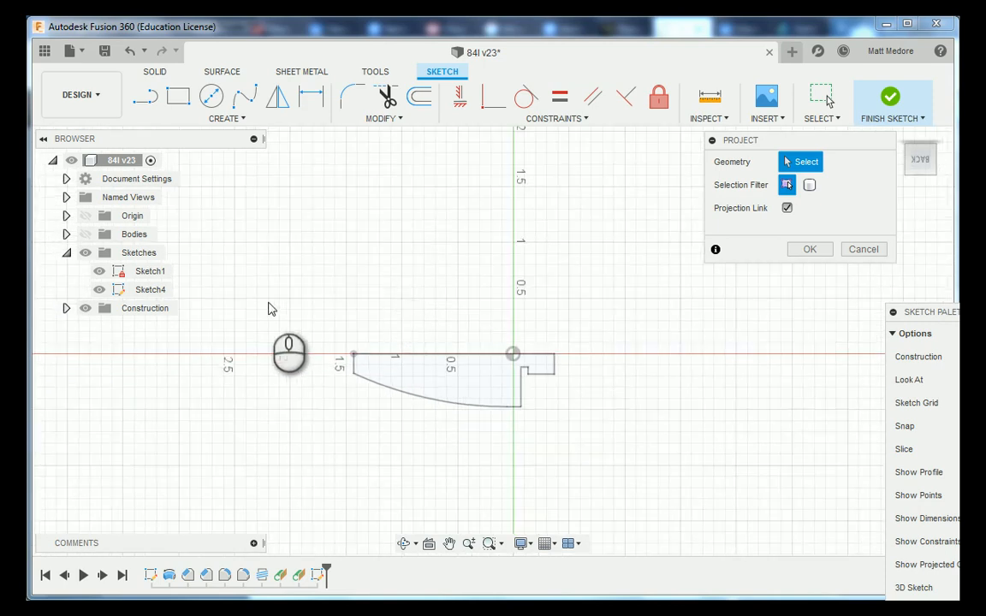
pyautogui.scroll(2, 330, 424)
pyautogui.scroll(2, 470, 464)
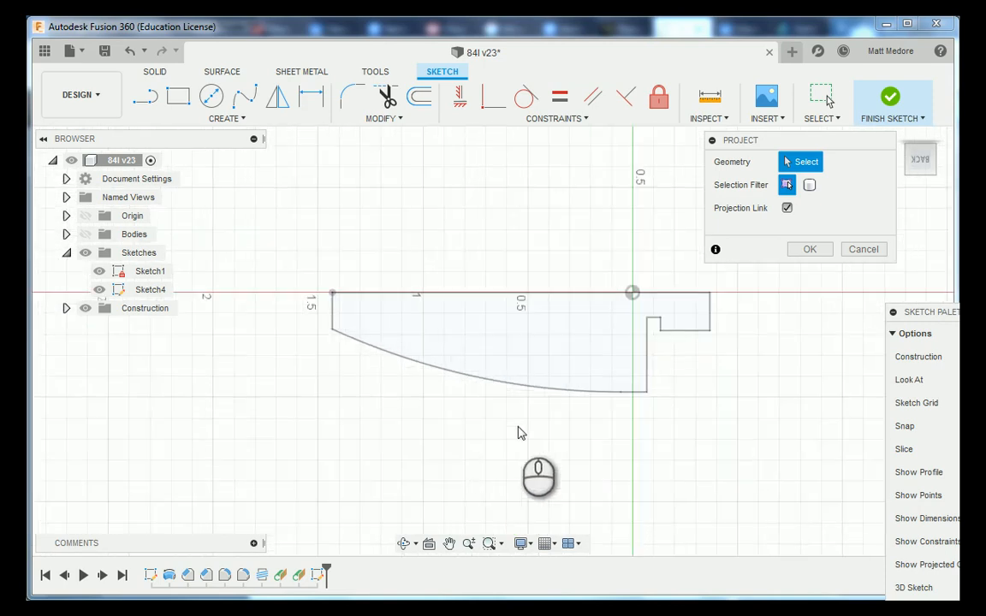
pyautogui.click(519, 383)
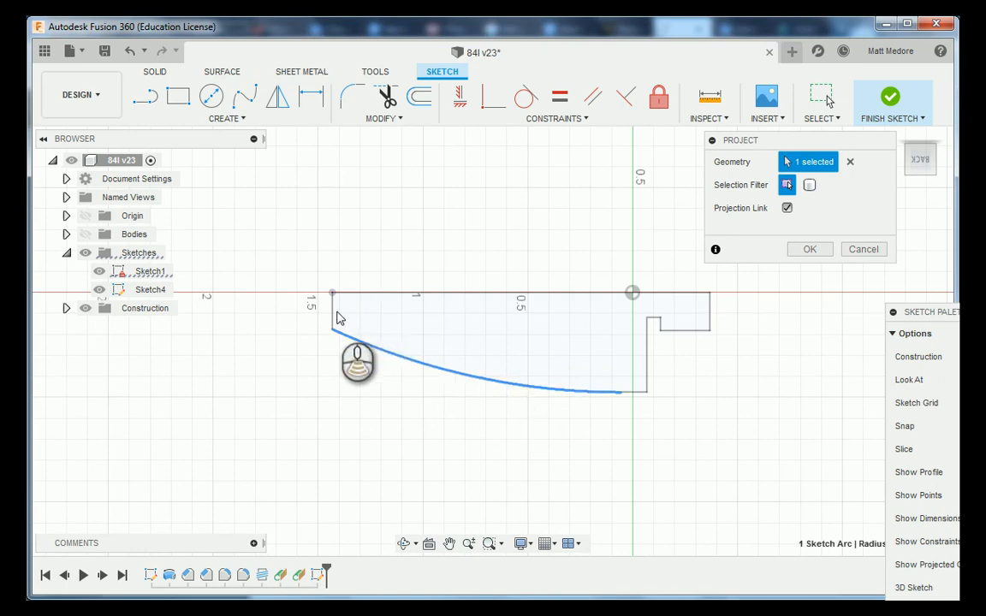
pyautogui.scroll(3, 336, 313)
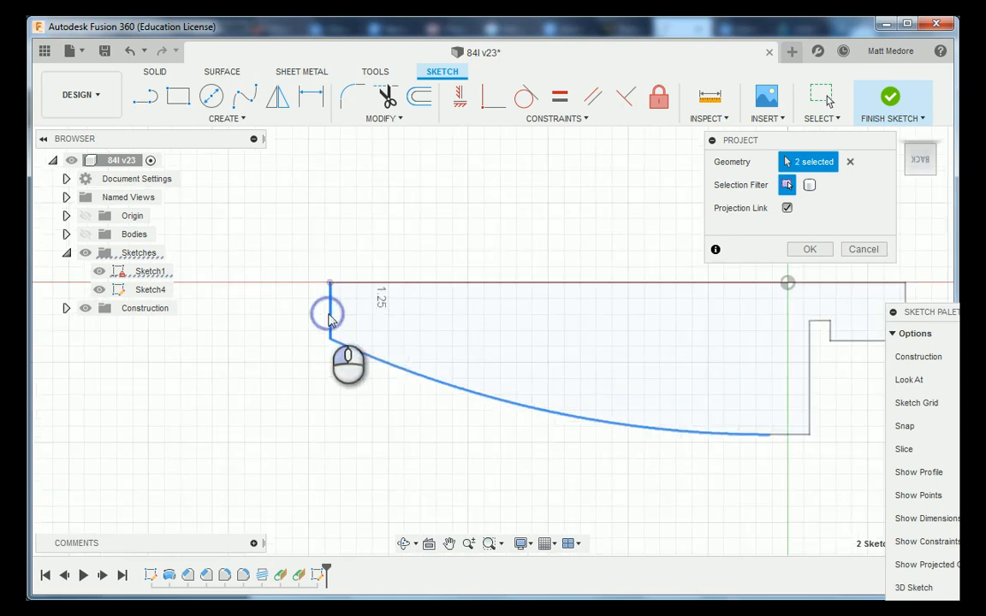
pyautogui.scroll(-3, 329, 318)
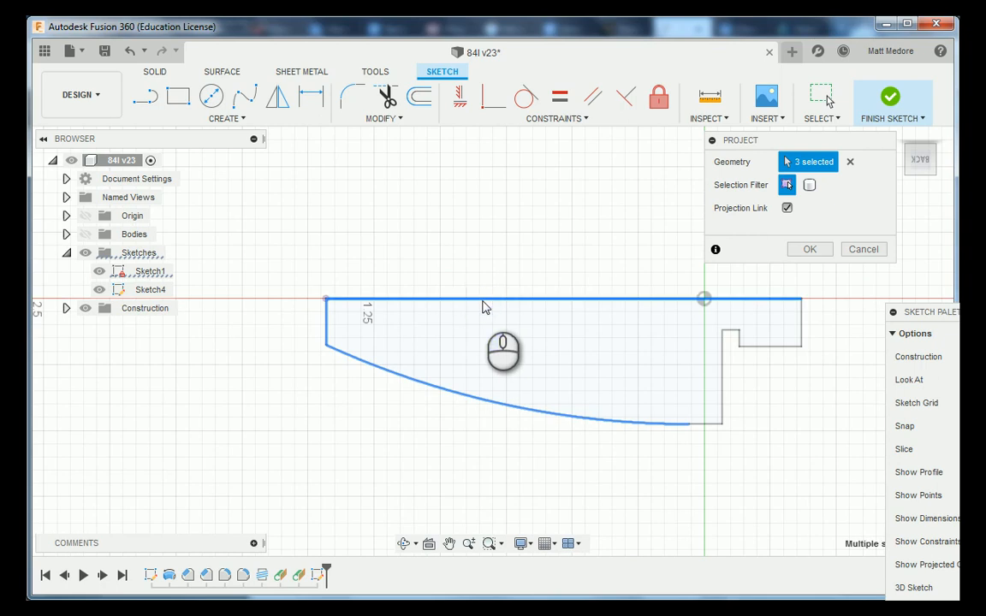
pyautogui.click(815, 257)
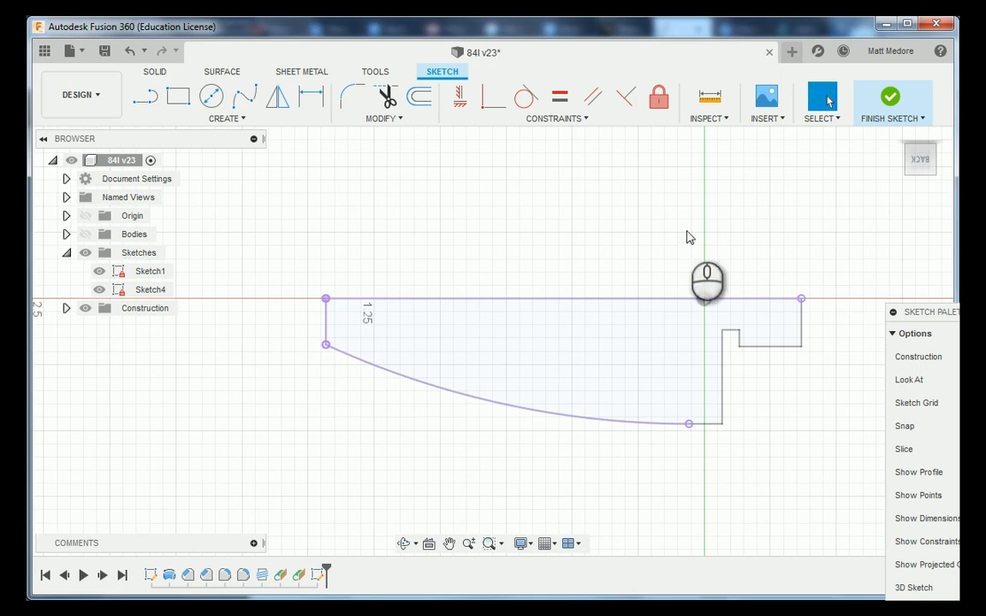
pyautogui.click(99, 270)
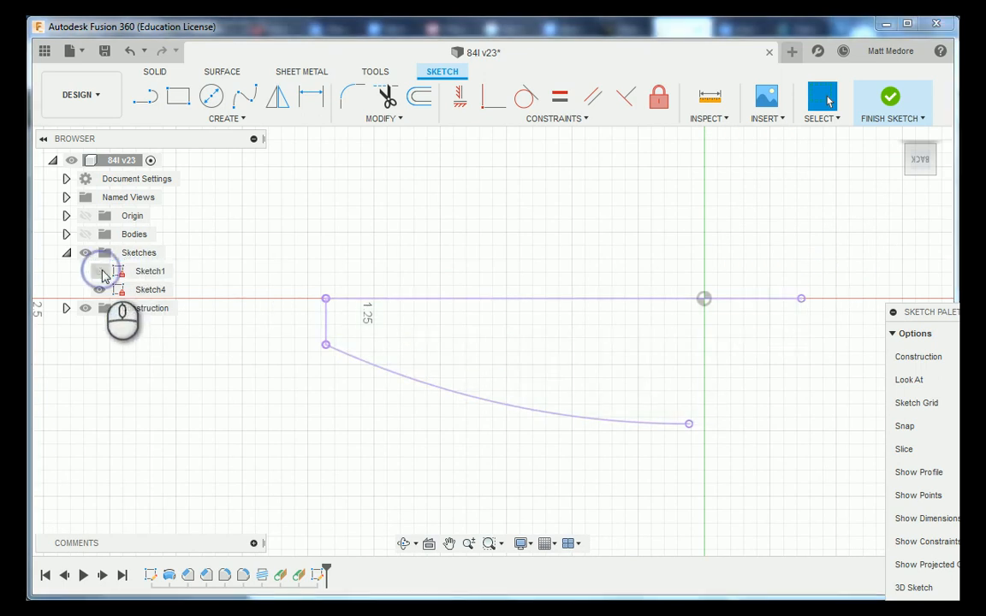
# Mirror the projected short end line and curved edge about the long axis line, and finish the sketch
pyautogui.scroll(-3, 341, 501)
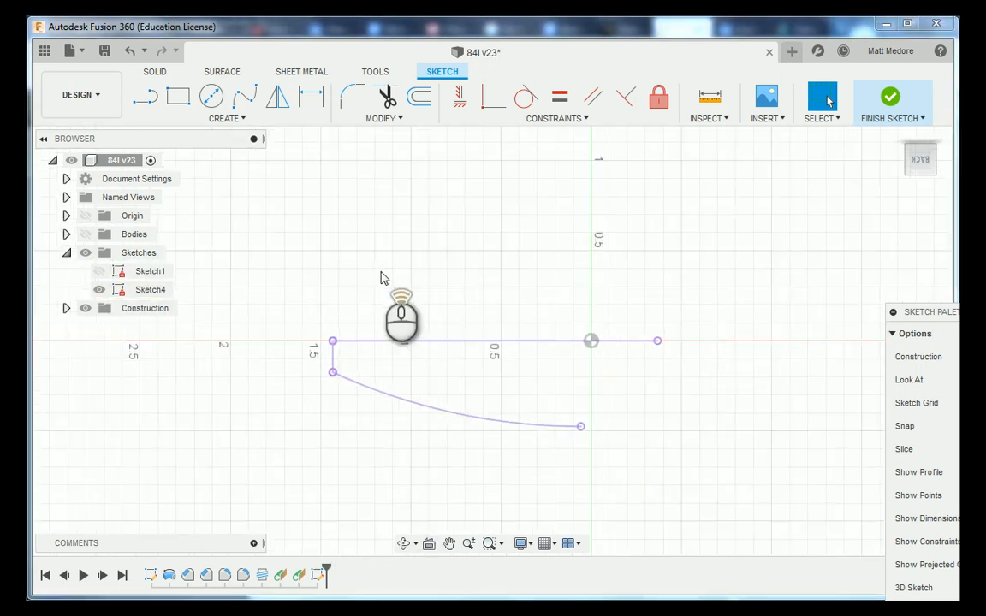
pyautogui.scroll(2, 480, 451)
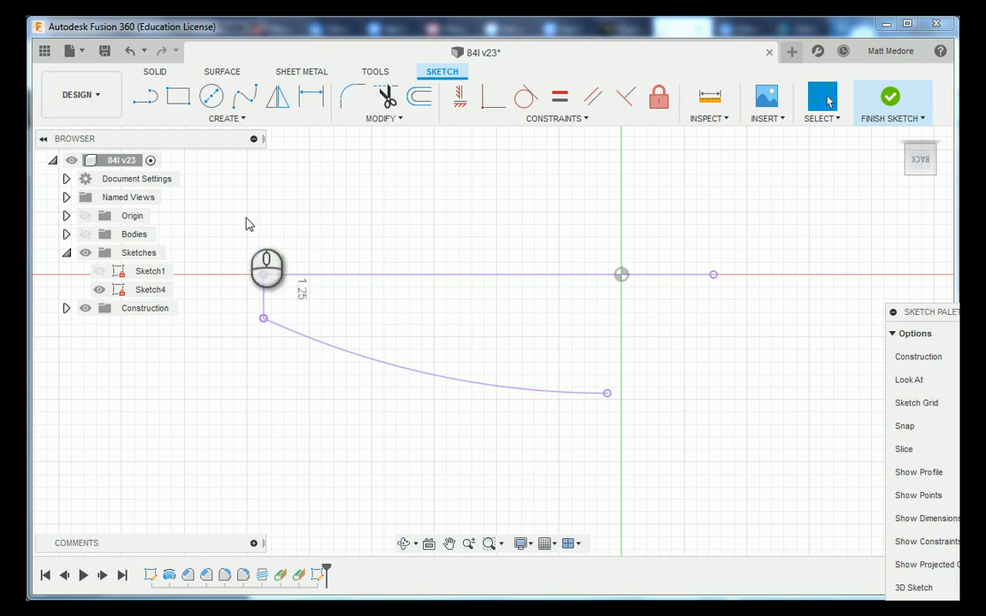
pyautogui.click(235, 121)
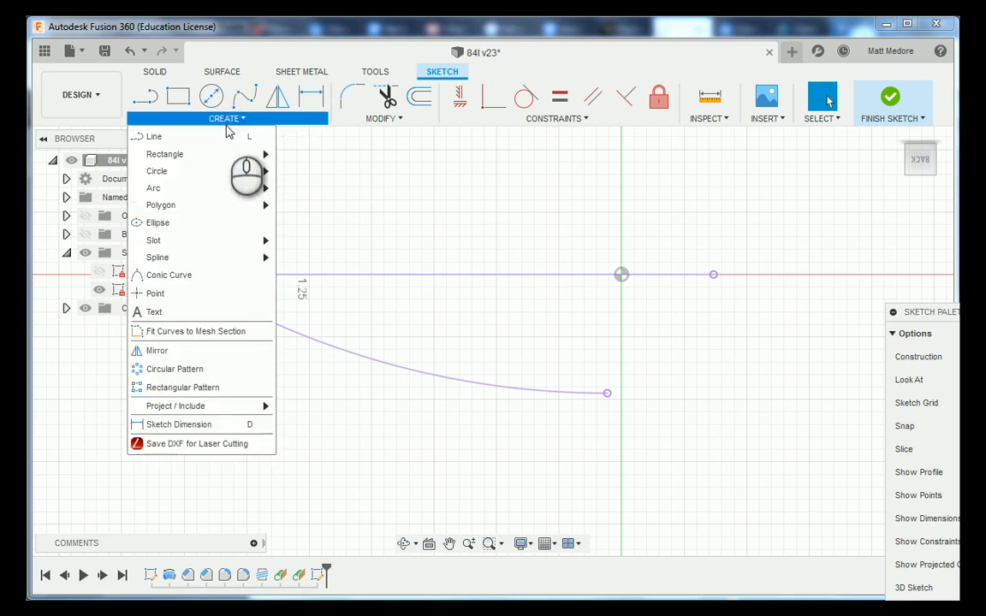
pyautogui.click(193, 350)
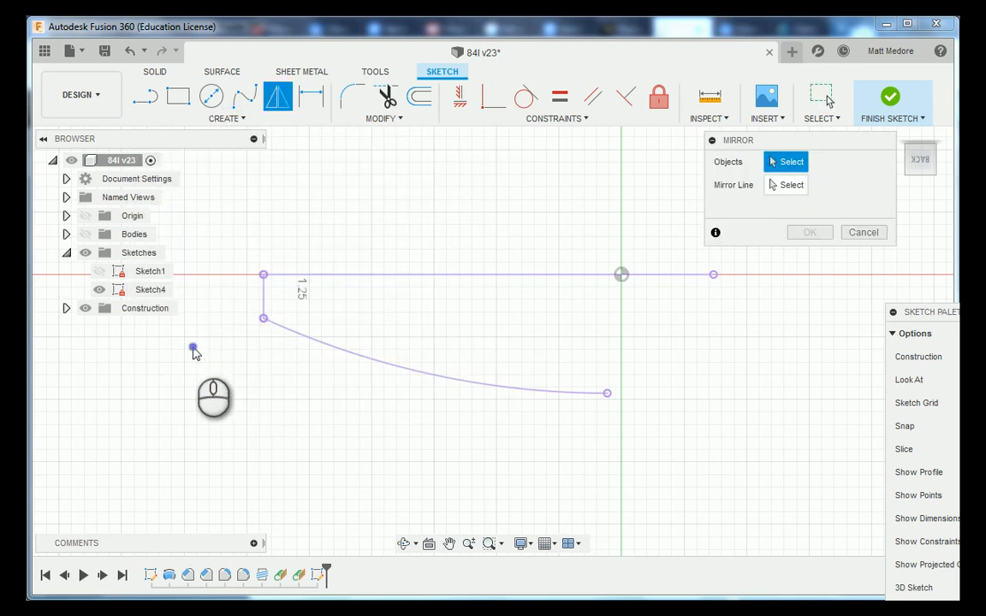
pyautogui.click(340, 346)
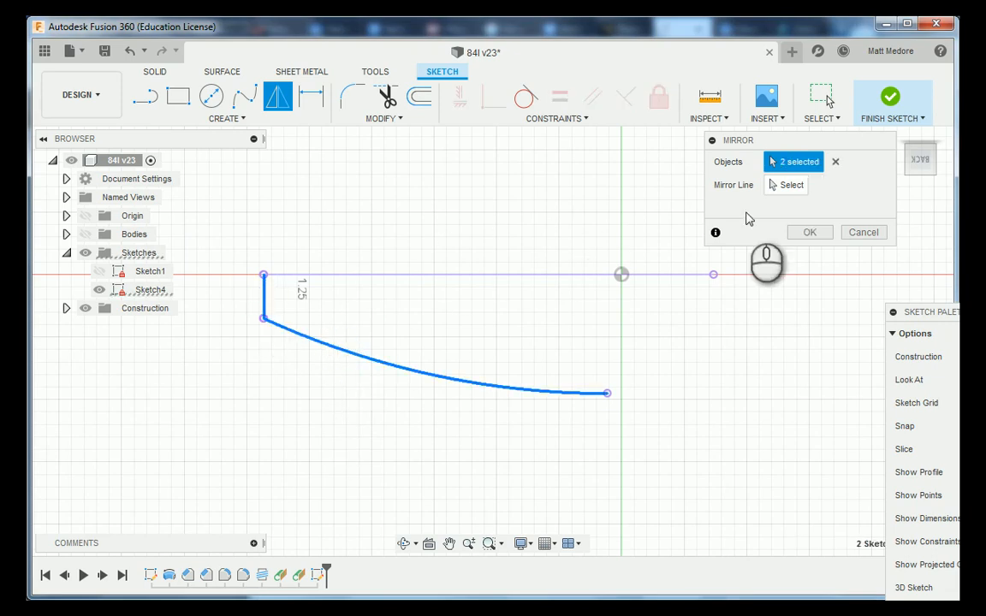
pyautogui.click(786, 185)
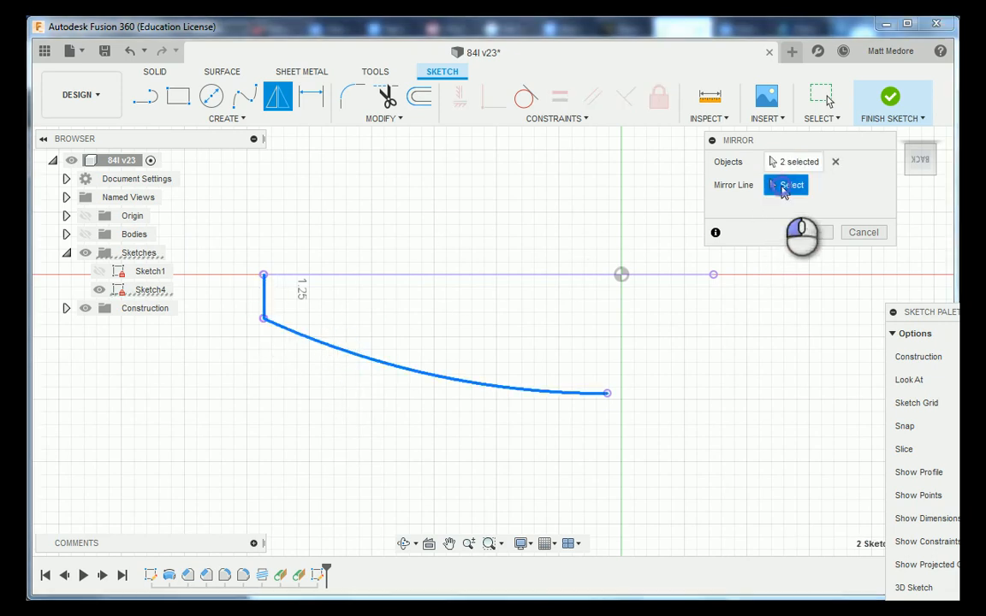
pyautogui.click(502, 274)
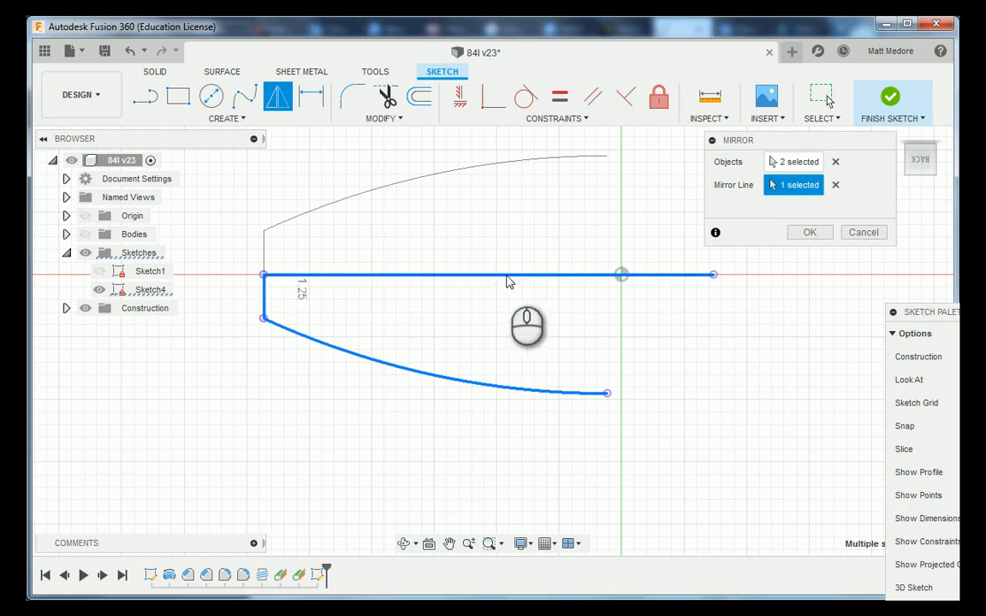
pyautogui.click(807, 233)
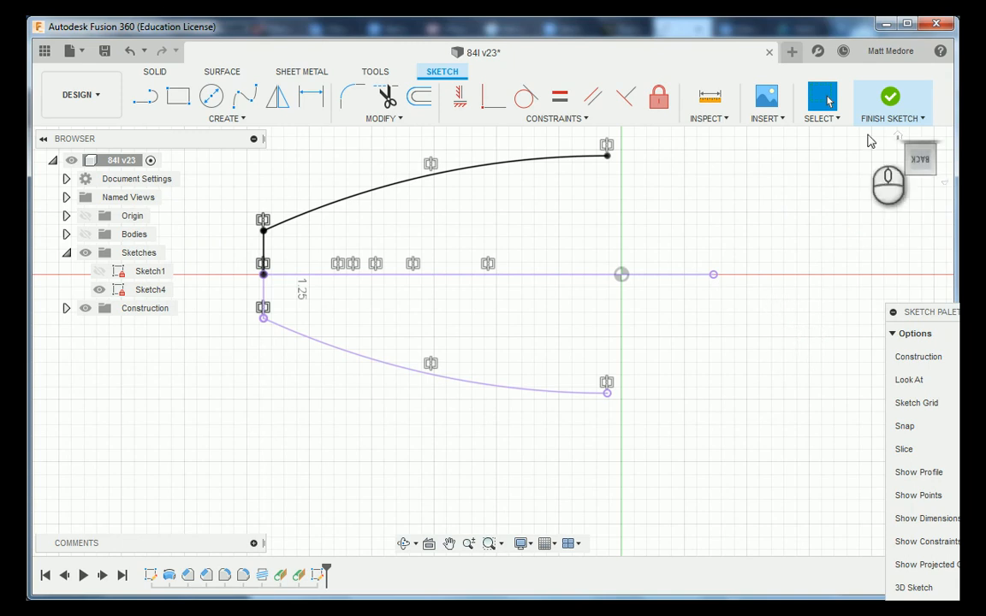
pyautogui.click(891, 100)
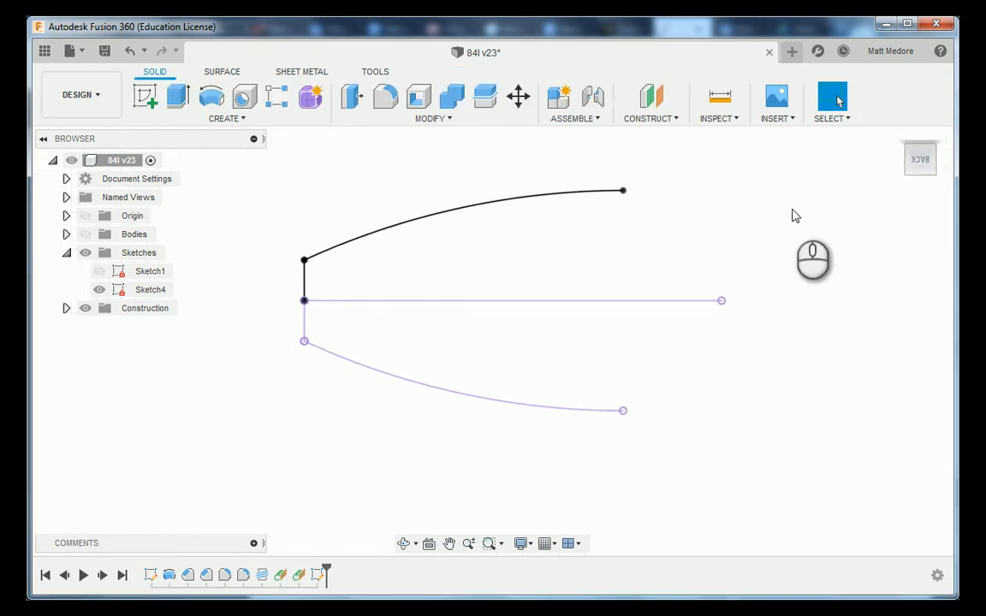
# Show the bodies again and set the Left view, facing the part's narrow end, as the Front view
pyautogui.click(84, 235)
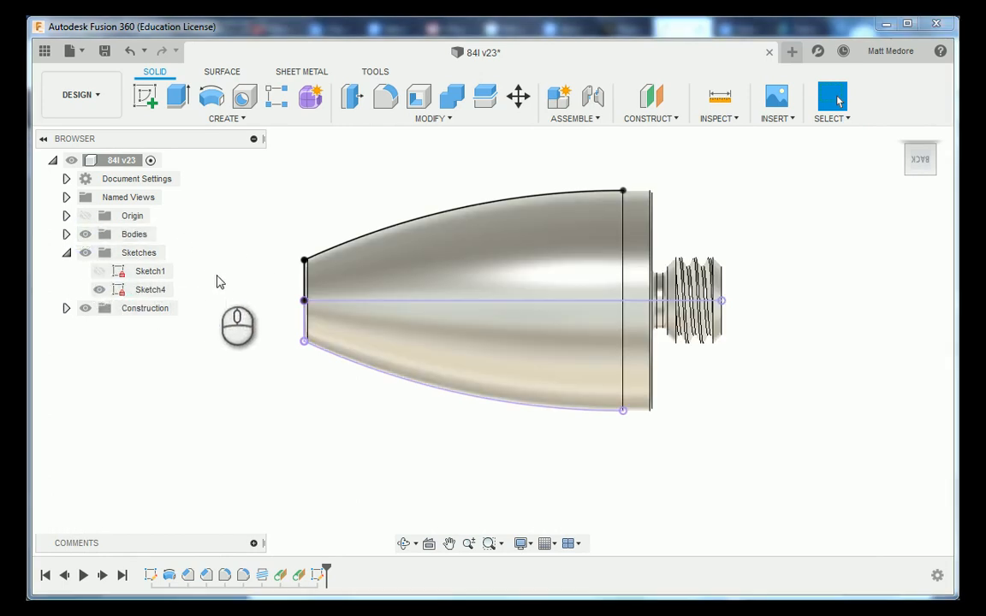
pyautogui.keyDown('shift'); pyautogui.moveTo(223, 273); pyautogui.dragTo(345, 279, button='middle'); pyautogui.keyUp('shift')
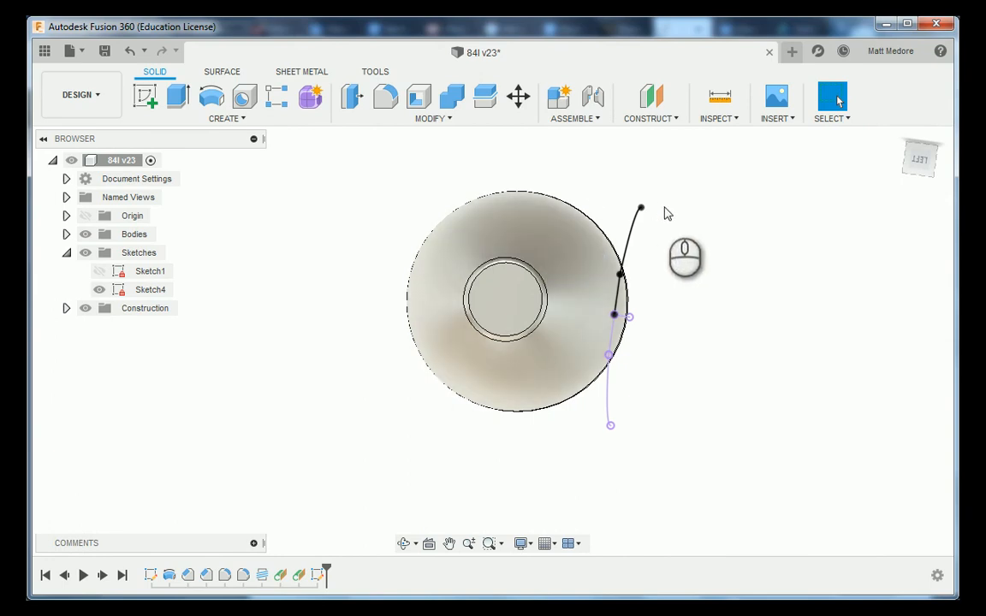
pyautogui.moveTo(693, 246)
pyautogui.keyDown('shift'); pyautogui.mouseDown(button='middle')
pyautogui.moveTo(709, 246)
pyautogui.moveTo(708, 261)
pyautogui.moveTo(685, 242)
pyautogui.moveTo(695, 240)
pyautogui.mouseUp(button='middle'); pyautogui.keyUp('shift')
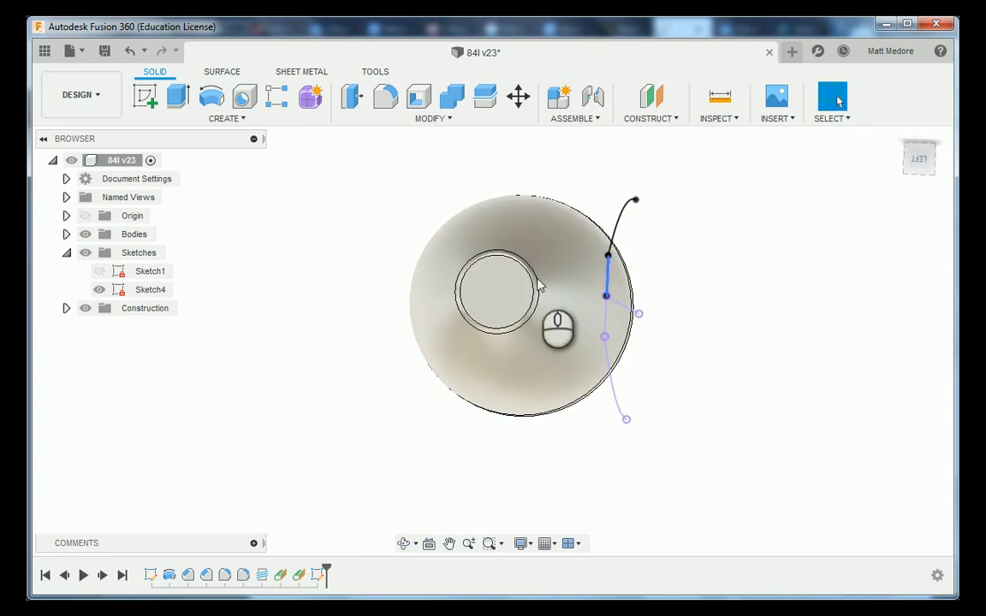
pyautogui.keyDown('shift'); pyautogui.moveTo(515, 292); pyautogui.dragTo(516, 285, button='middle'); pyautogui.keyUp('shift')
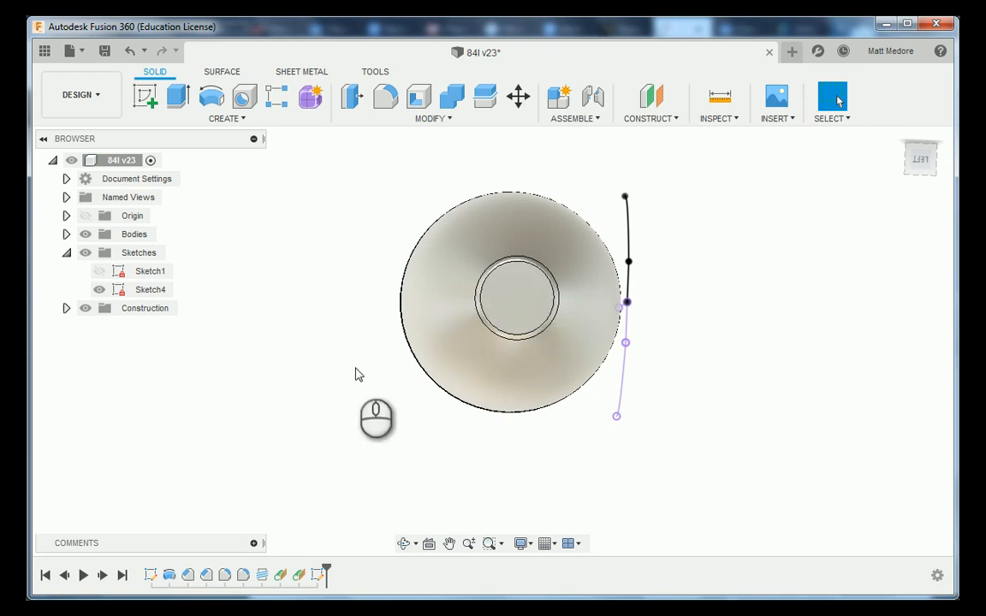
pyautogui.moveTo(357, 374)
pyautogui.keyDown('shift'); pyautogui.mouseDown(button='middle')
pyautogui.moveTo(306, 379)
pyautogui.moveTo(301, 458)
pyautogui.moveTo(342, 282)
pyautogui.moveTo(466, 242)
pyautogui.moveTo(401, 233)
pyautogui.moveTo(376, 321)
pyautogui.moveTo(550, 346)
pyautogui.moveTo(557, 325)
pyautogui.moveTo(545, 315)
pyautogui.moveTo(568, 334)
pyautogui.moveTo(521, 324)
pyautogui.moveTo(528, 281)
pyautogui.moveTo(535, 306)
pyautogui.moveTo(510, 328)
pyautogui.mouseUp(button='middle'); pyautogui.keyUp('shift')
pyautogui.moveTo(330, 378)
pyautogui.keyDown('shift'); pyautogui.mouseDown(button='middle')
pyautogui.moveTo(312, 378)
pyautogui.moveTo(325, 370)
pyautogui.mouseUp(button='middle'); pyautogui.keyUp('shift')
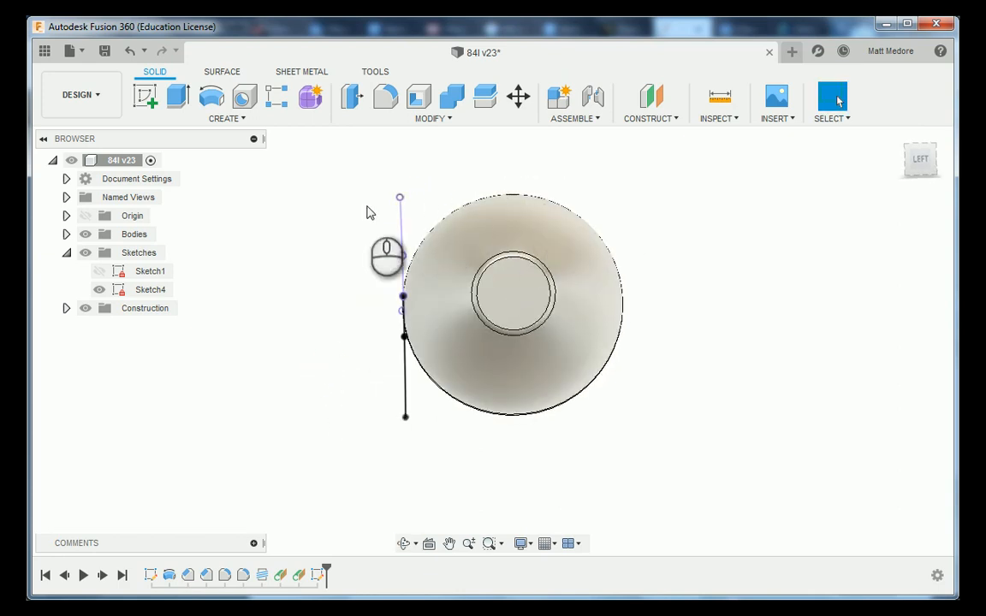
pyautogui.keyDown('shift'); pyautogui.moveTo(343, 330); pyautogui.dragTo(342, 335, button='middle'); pyautogui.keyUp('shift')
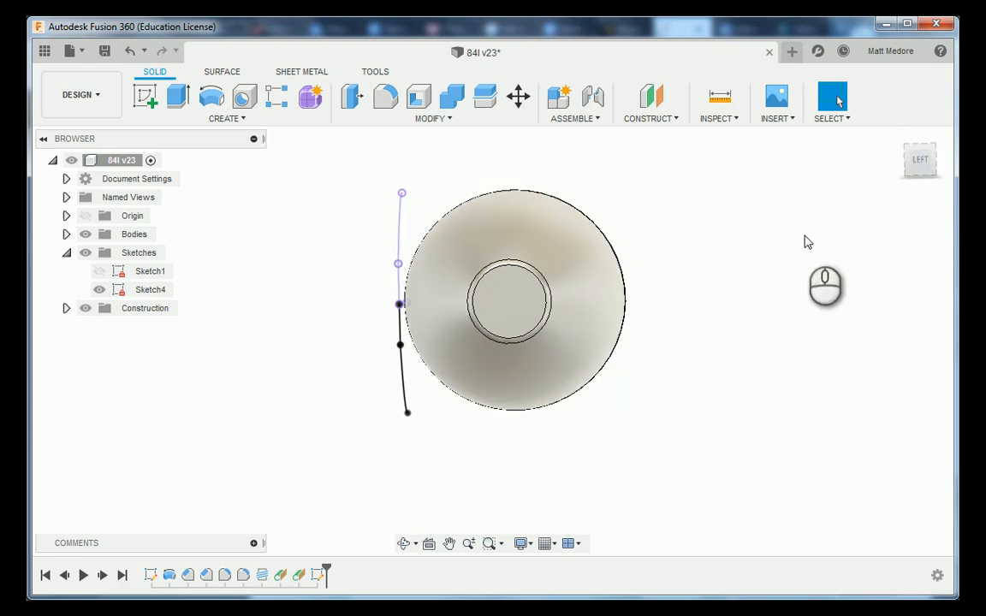
pyautogui.click(921, 161)
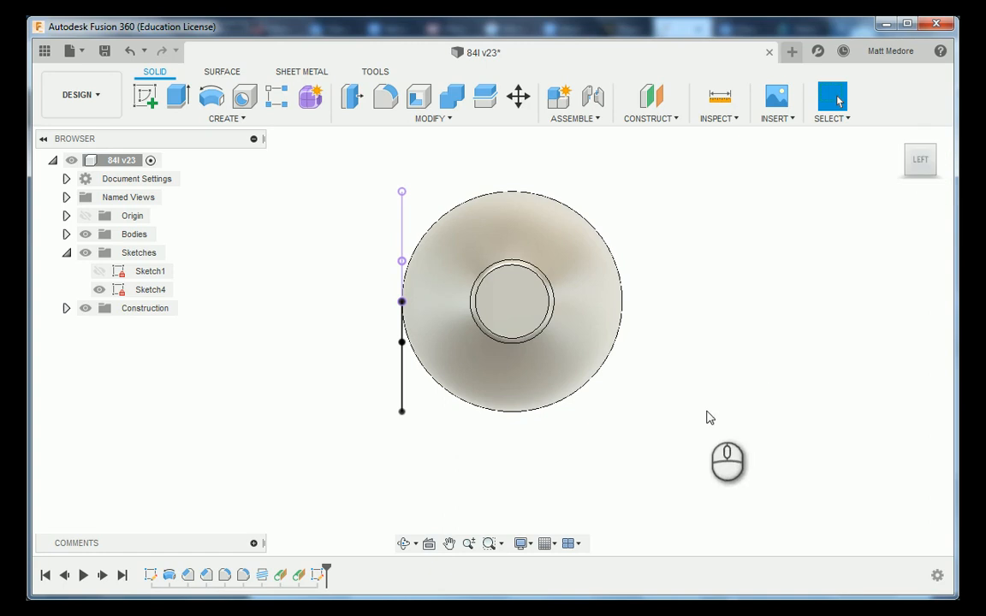
pyautogui.rightClick(922, 163)
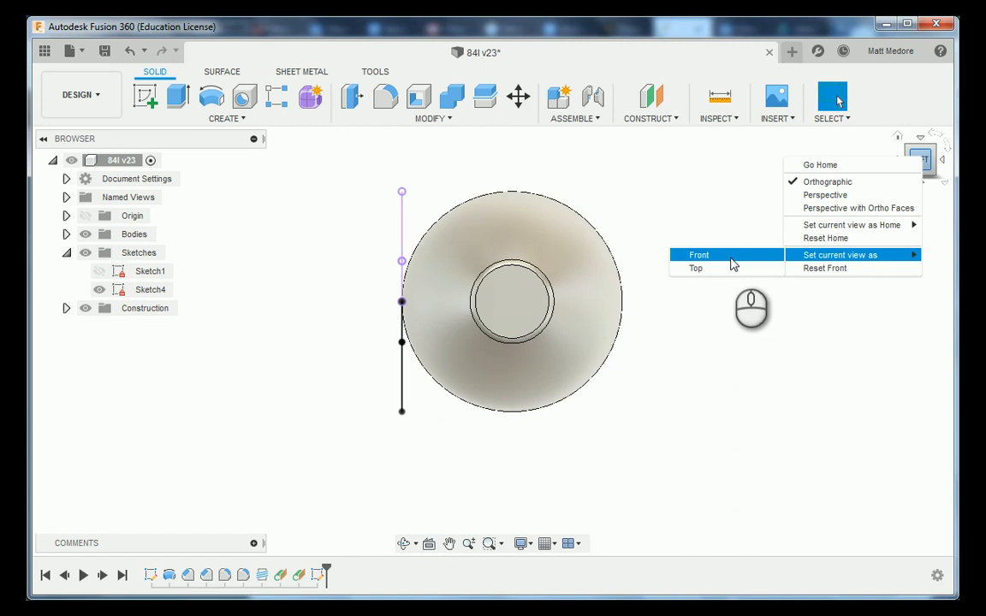
pyautogui.click(731, 265)
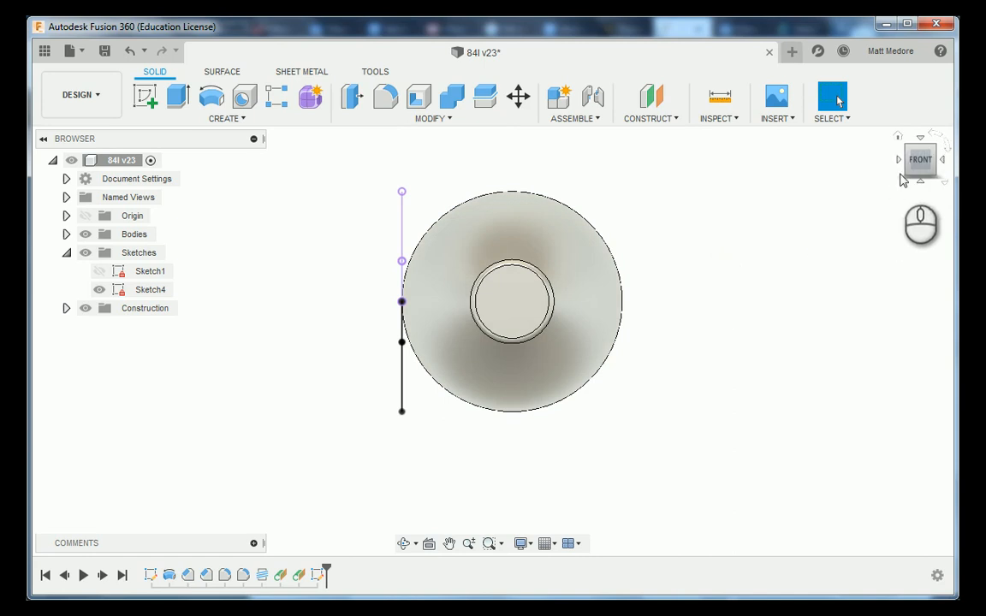
pyautogui.moveTo(944, 152)
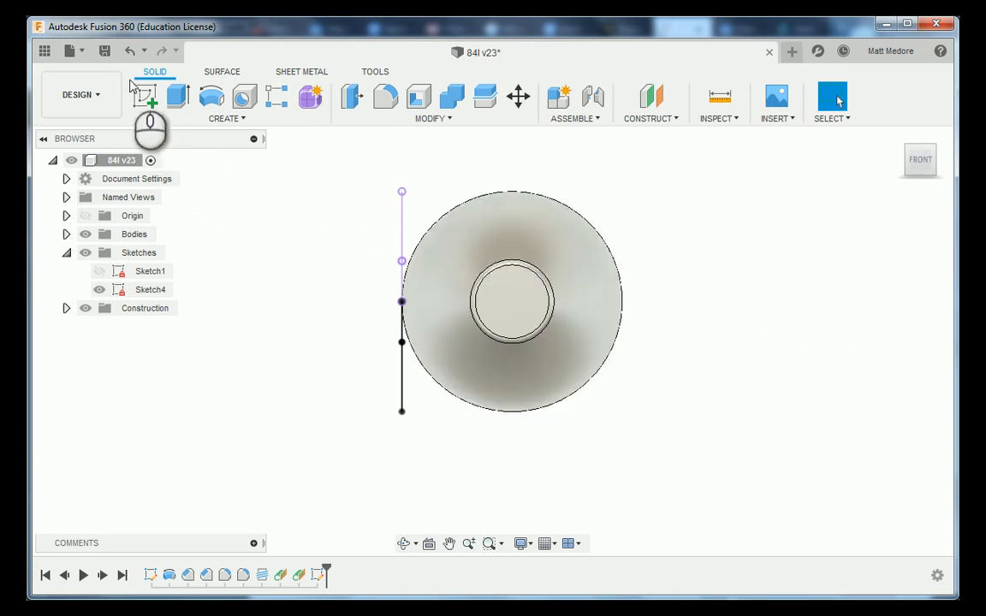
# Save the design as a new version and create a new drawing from it with the Cougar Mfg Title Block template
pyautogui.click(104, 51)
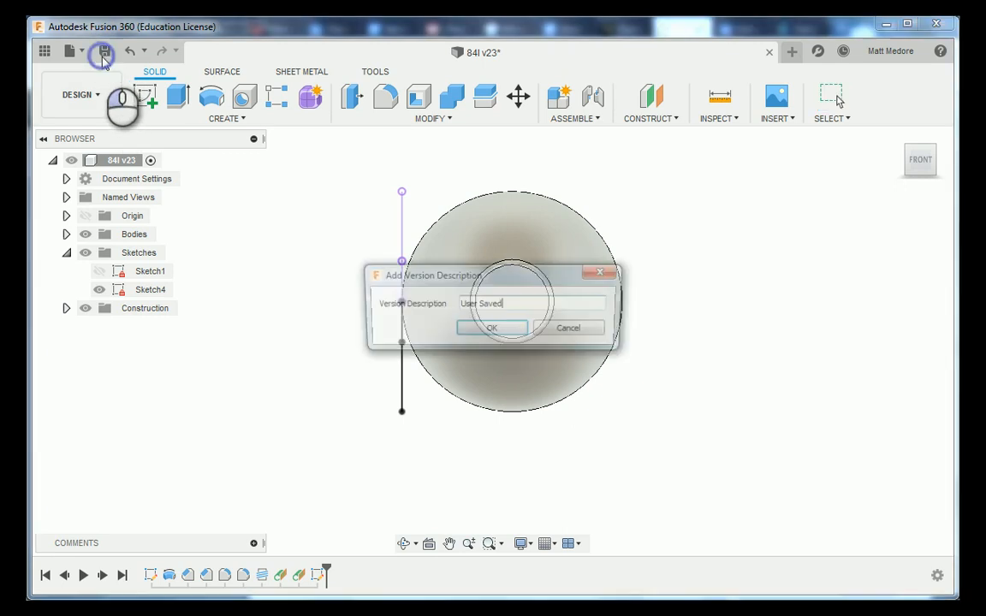
pyautogui.click(494, 331)
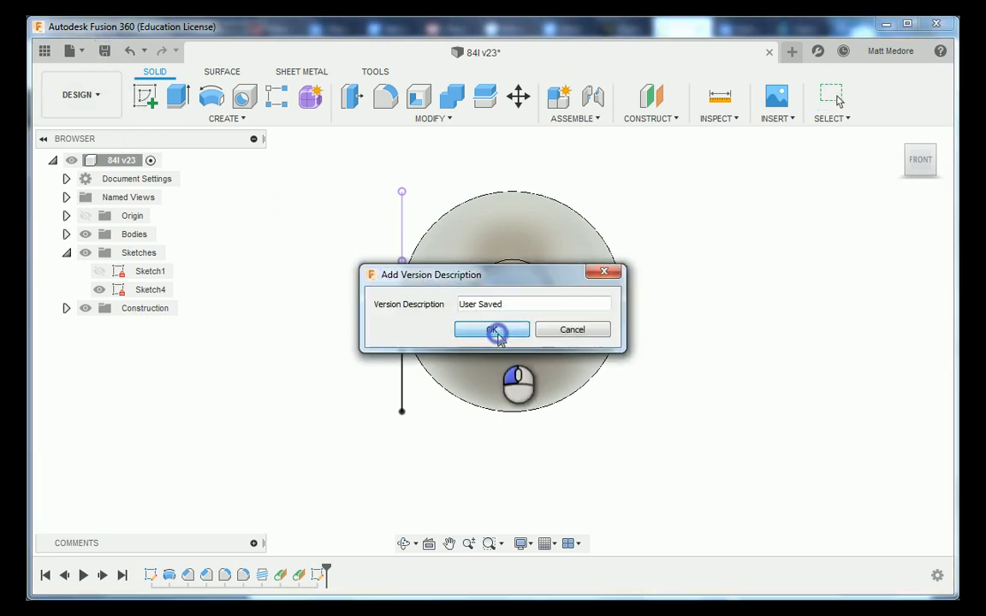
pyautogui.click(100, 100)
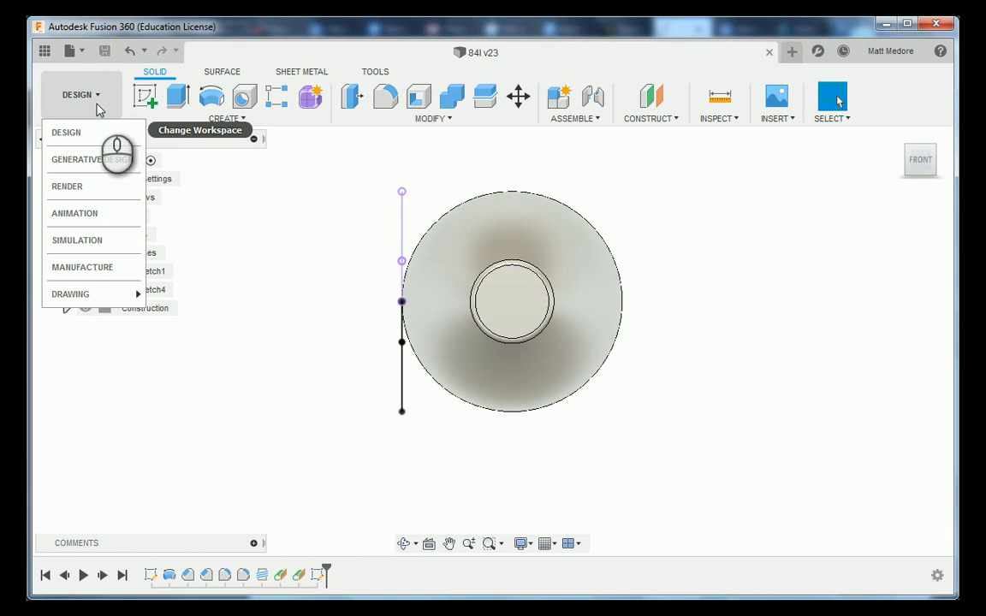
pyautogui.moveTo(91, 296)
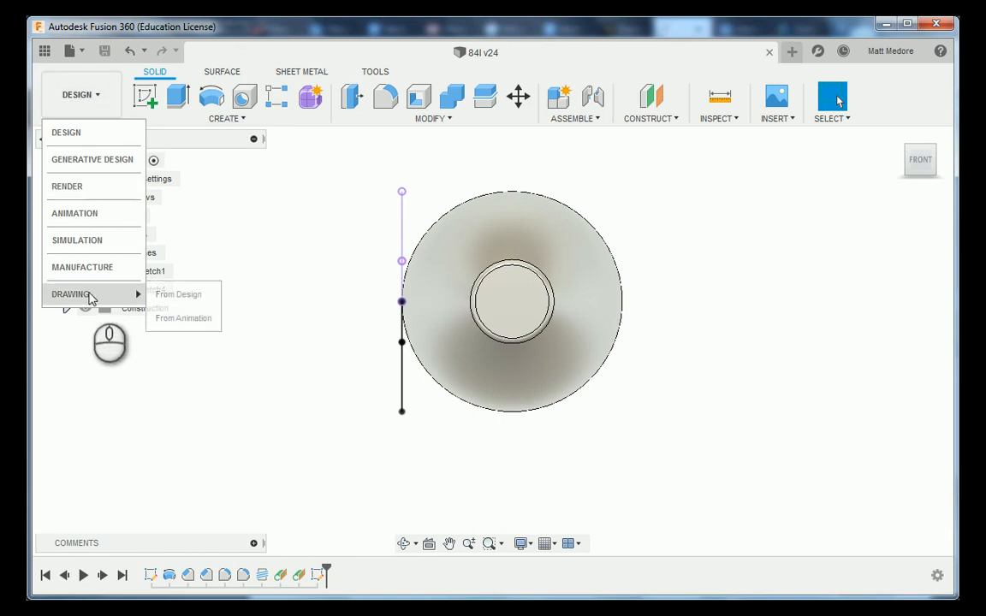
pyautogui.click(188, 299)
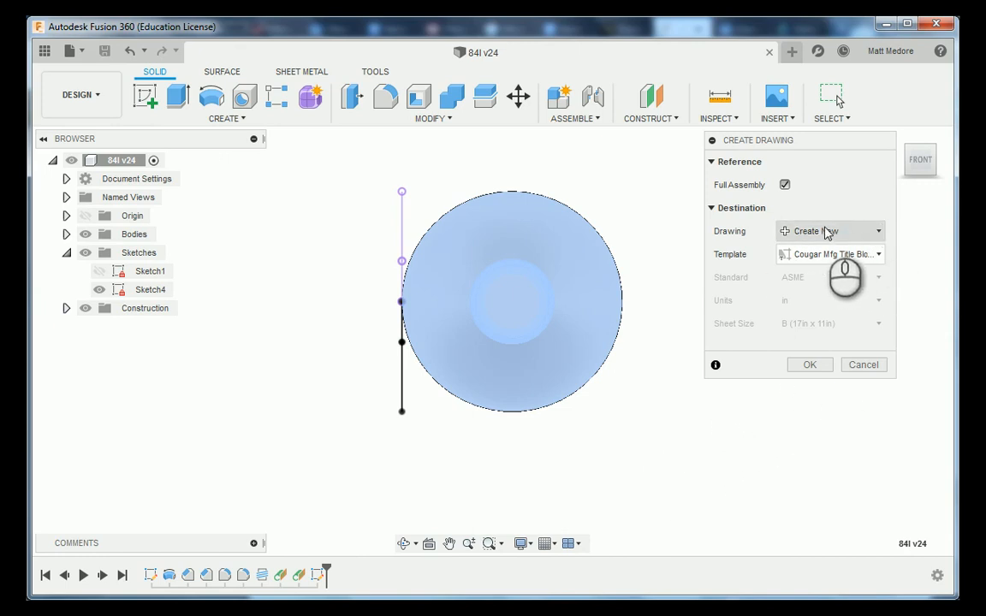
pyautogui.click(842, 255)
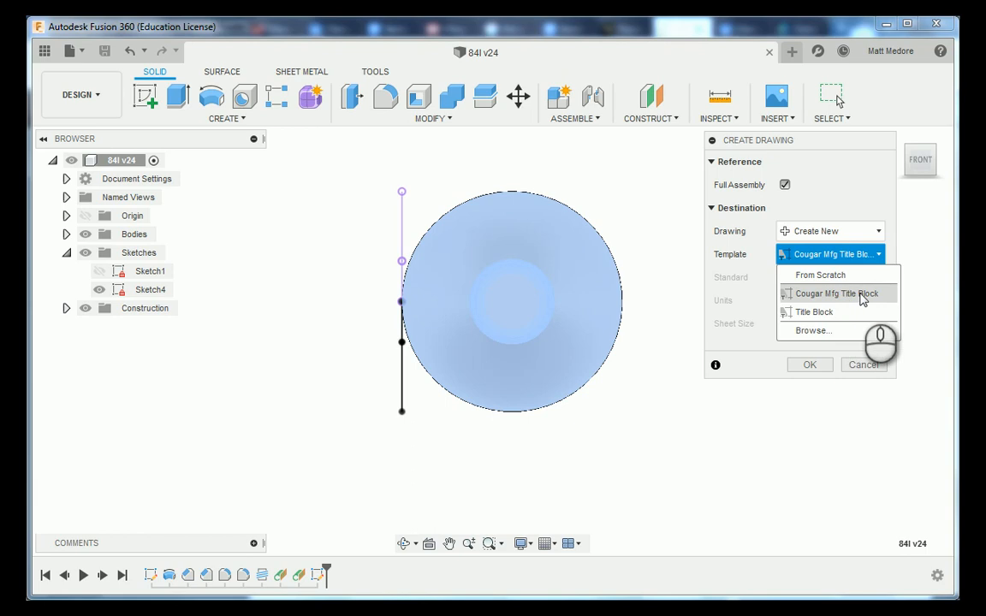
pyautogui.click(860, 293)
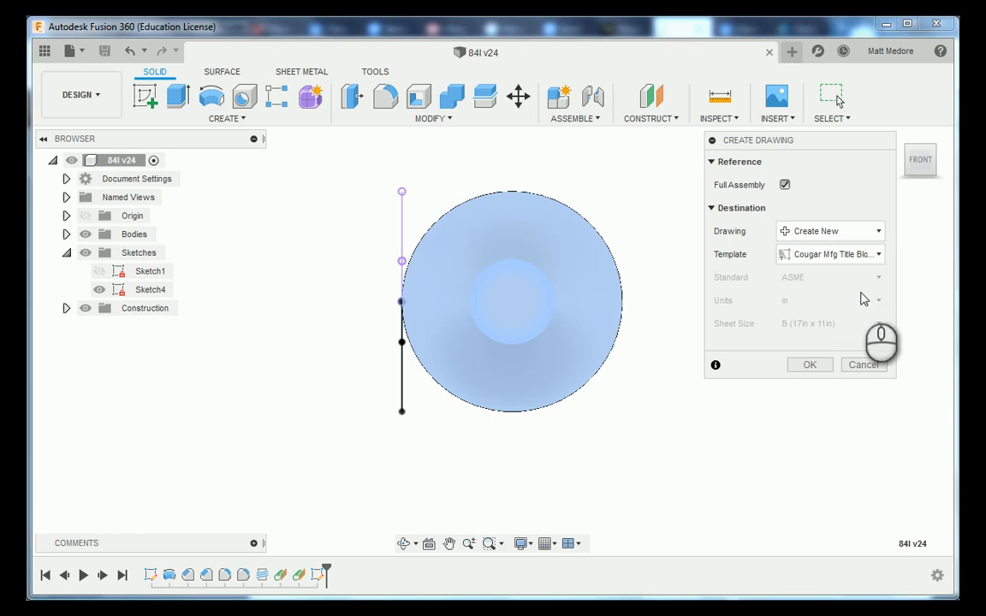
pyautogui.click(809, 366)
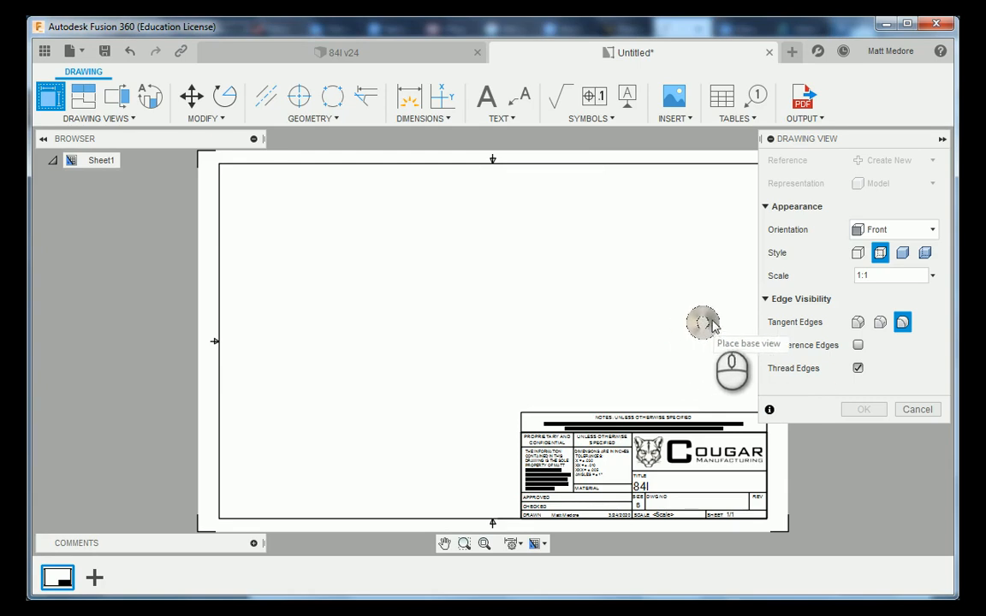
# Place a Front base view in the upper middle of the sheet with the visible-edges style at 2:1 scale
pyautogui.click(857, 253)
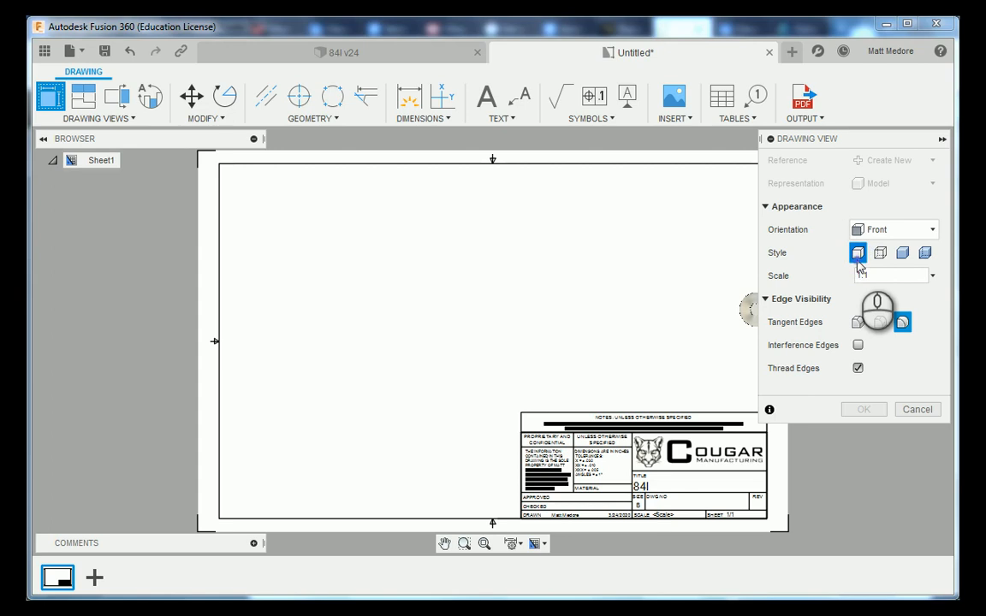
pyautogui.click(933, 276)
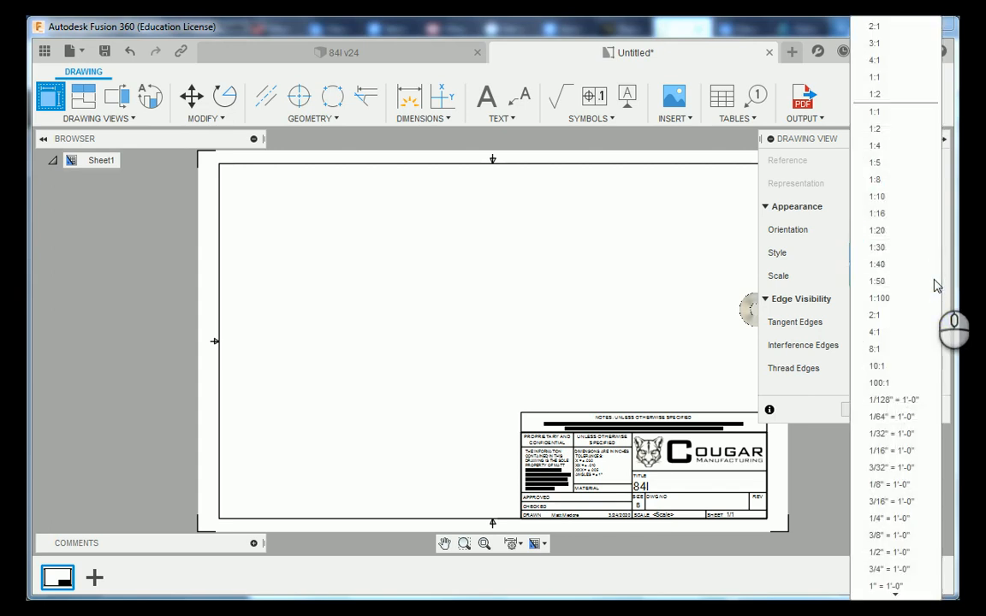
pyautogui.click(904, 324)
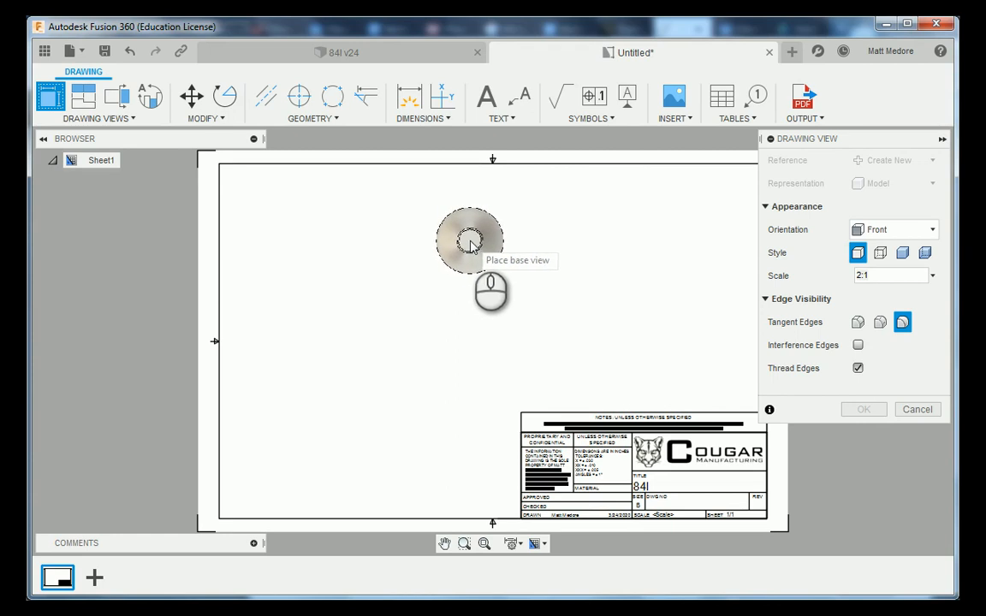
pyautogui.click(469, 243)
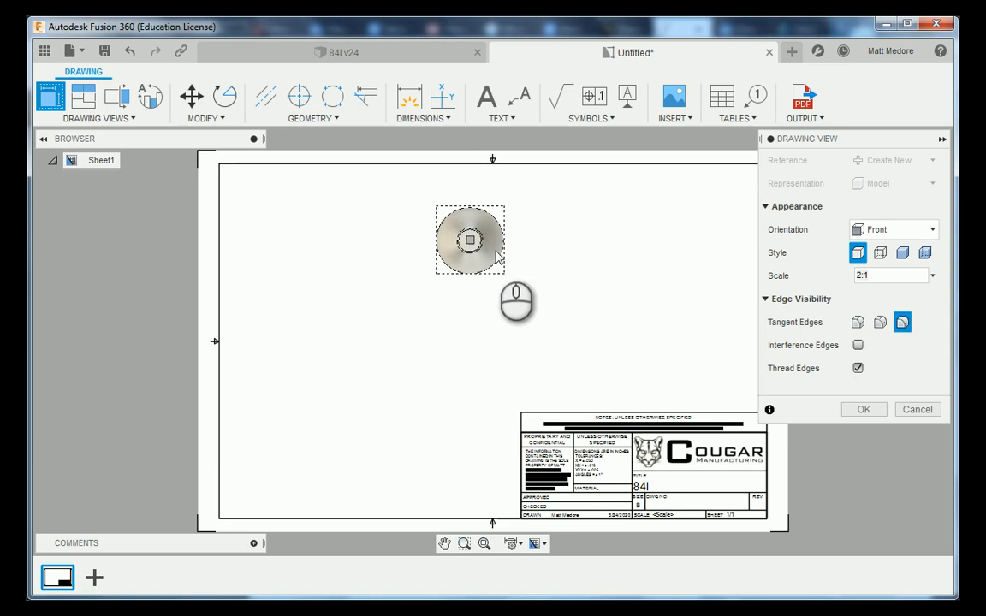
pyautogui.click(863, 410)
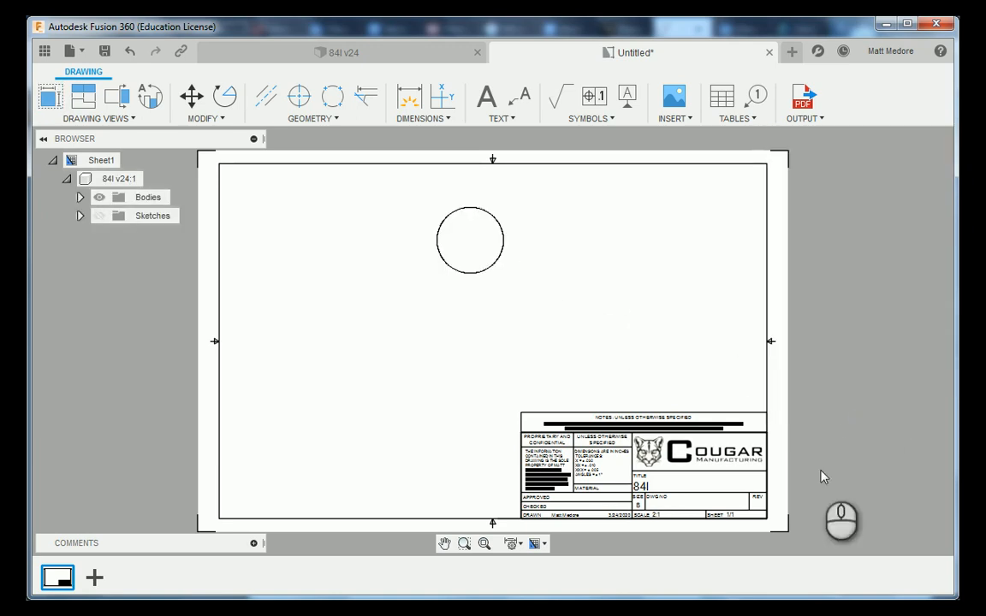
# Edit the circular front view to display its tangent edges at full length
pyautogui.scroll(-1, 811, 549)
pyautogui.scroll(2, 836, 301)
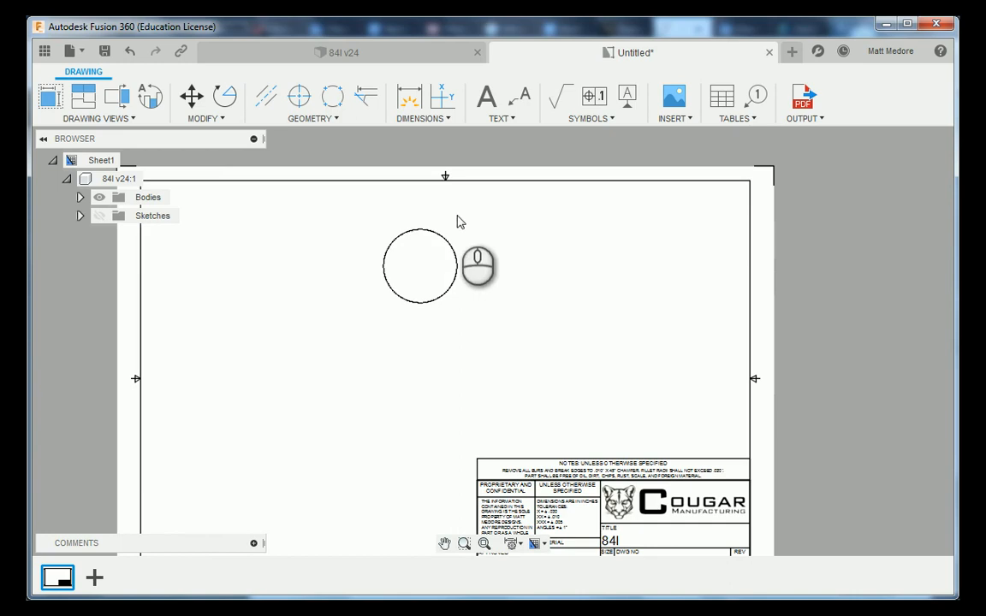
pyautogui.click(389, 229)
pyautogui.scroll(1, 399, 265)
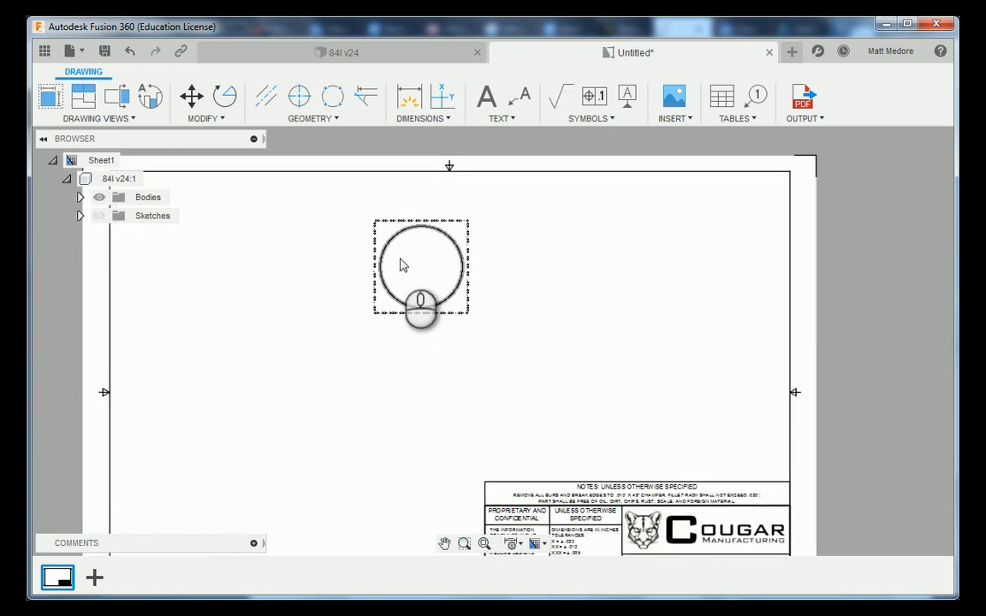
pyautogui.click(455, 259)
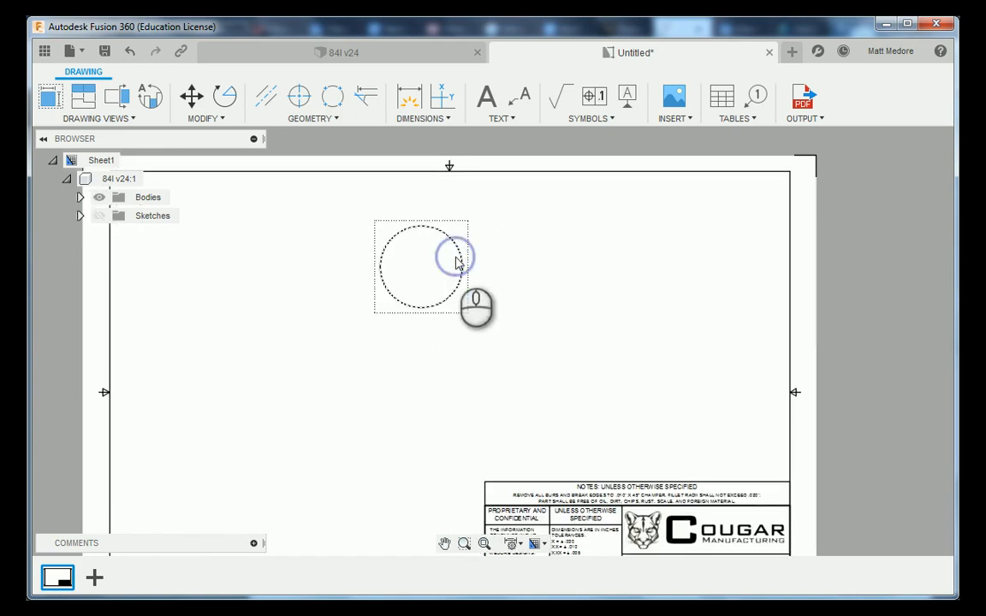
pyautogui.doubleClick(456, 259)
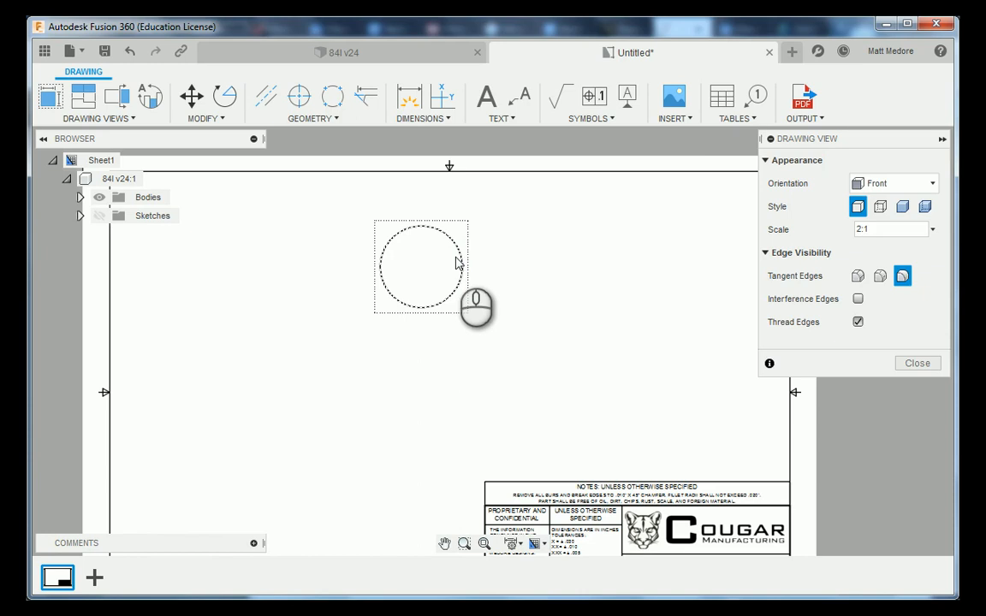
pyautogui.click(856, 278)
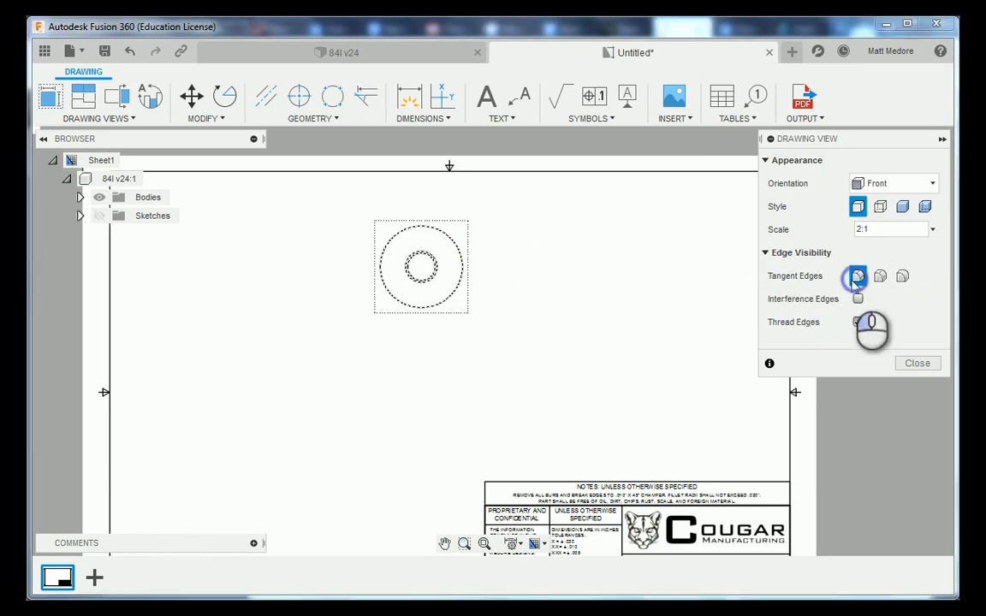
pyautogui.click(916, 362)
pyautogui.scroll(3, 421, 271)
pyautogui.scroll(3, 421, 271)
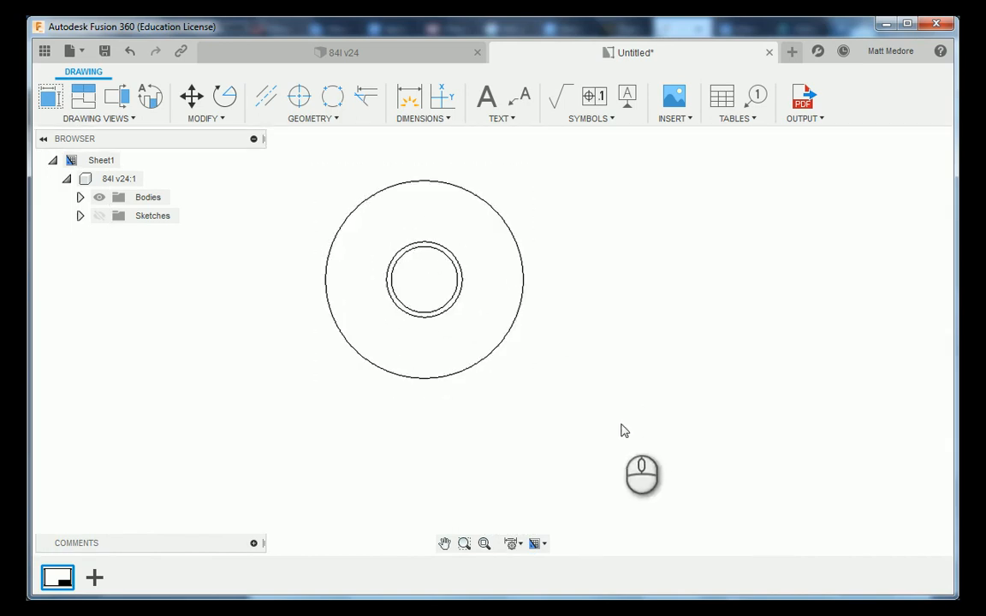
pyautogui.scroll(-4, 618, 432)
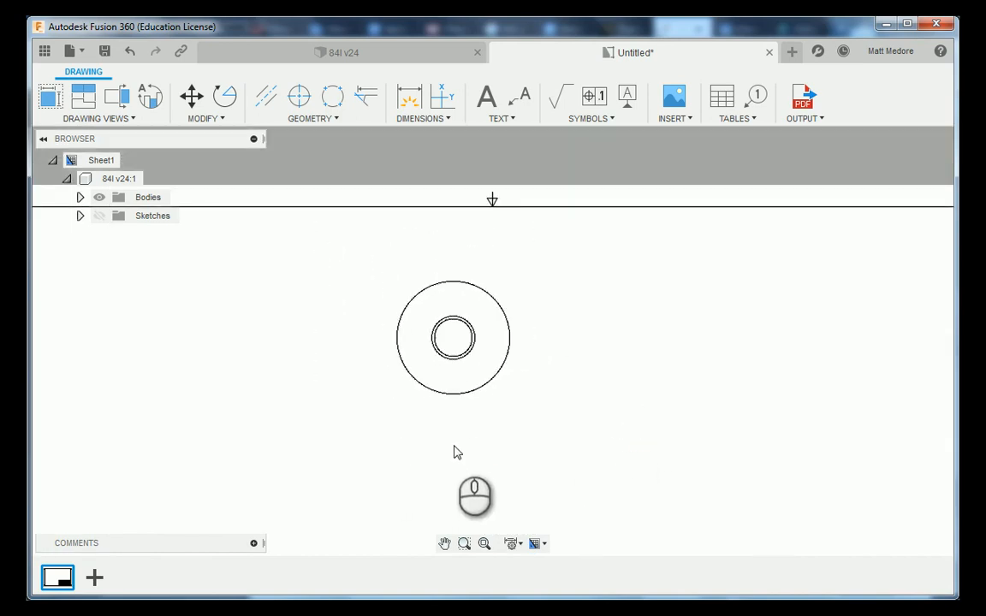
# Start a section view from the front view with a vertical cutting line through the circle's centre
pyautogui.scroll(-5, 455, 450)
pyautogui.scroll(2, 479, 406)
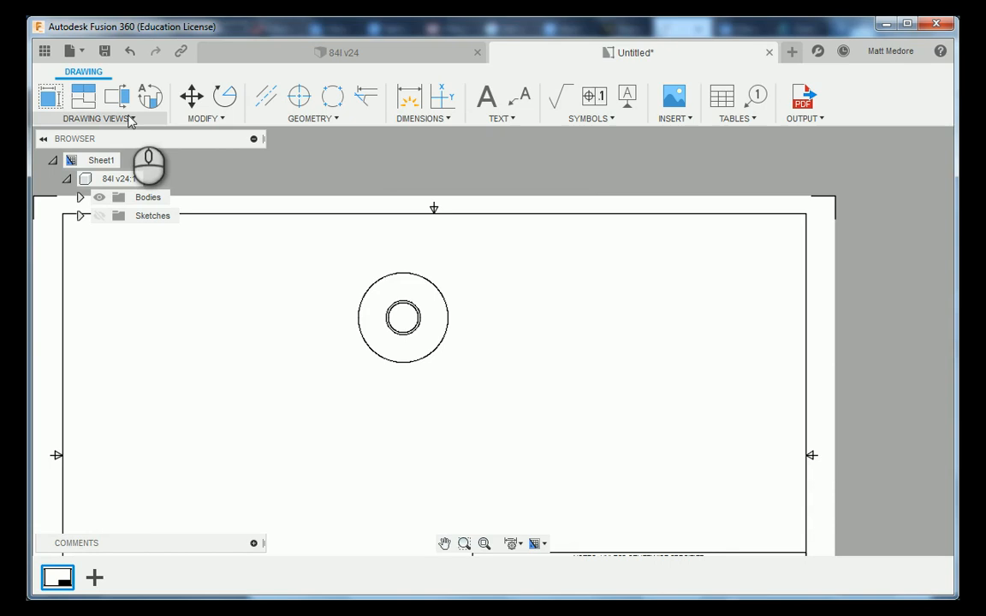
pyautogui.click(130, 119)
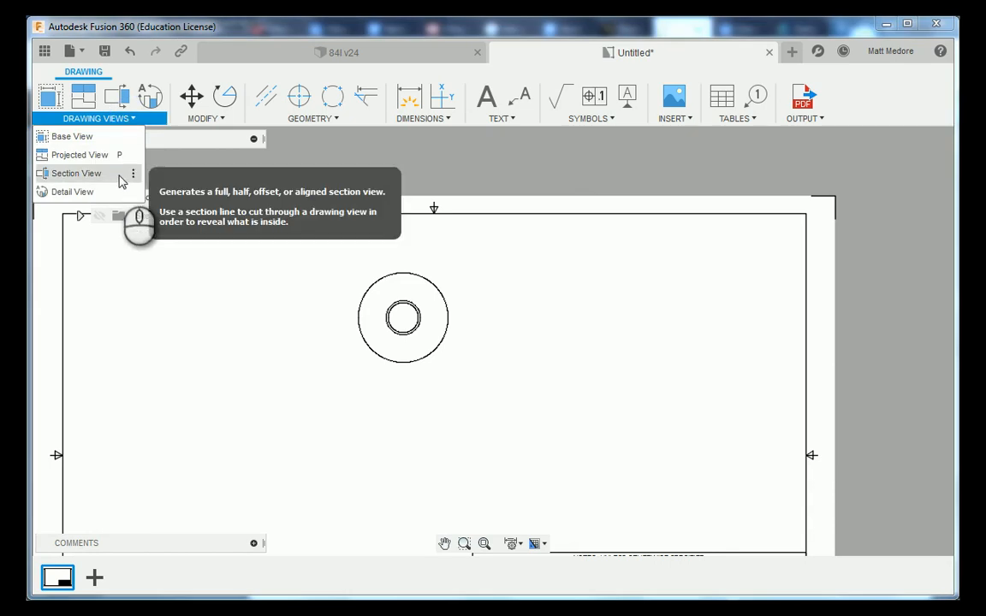
pyautogui.click(120, 174)
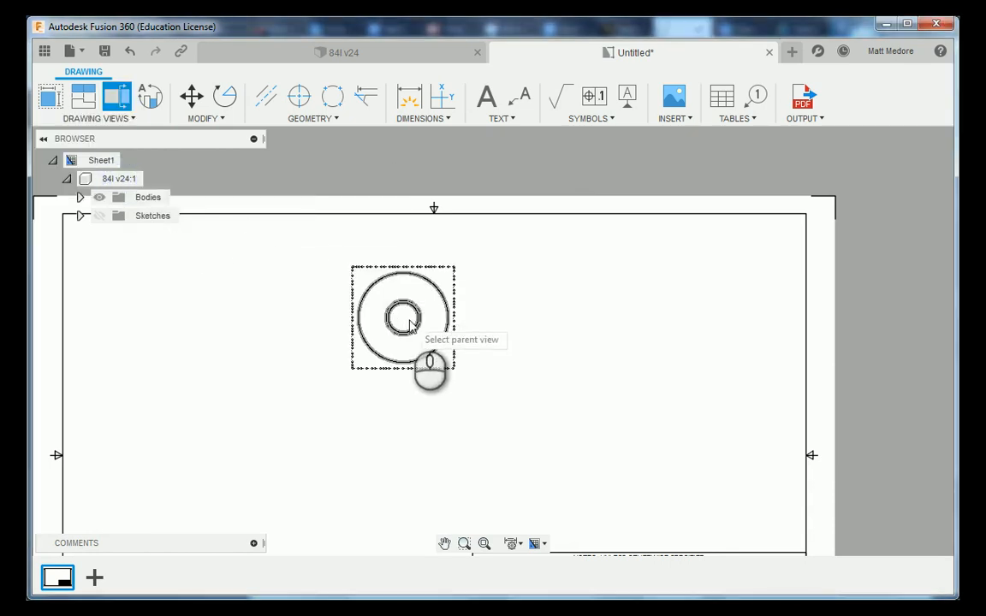
pyautogui.scroll(2, 409, 322)
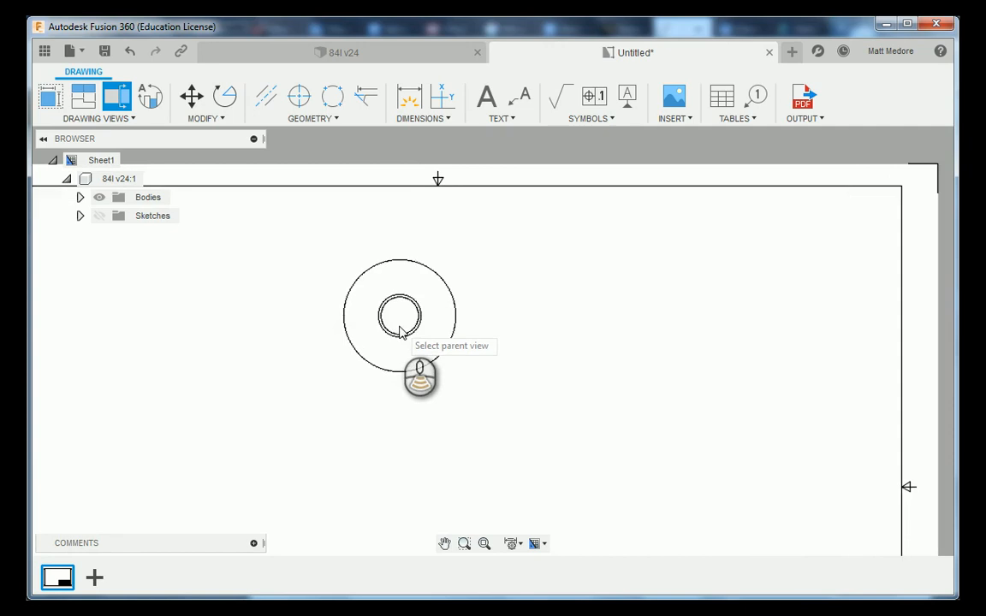
pyautogui.click(415, 328)
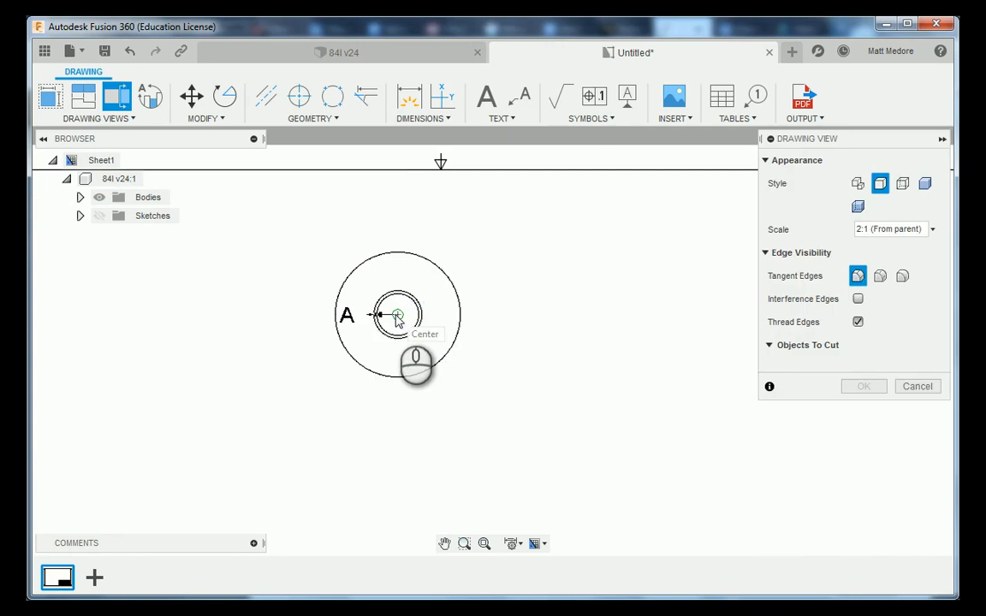
pyautogui.click(397, 316)
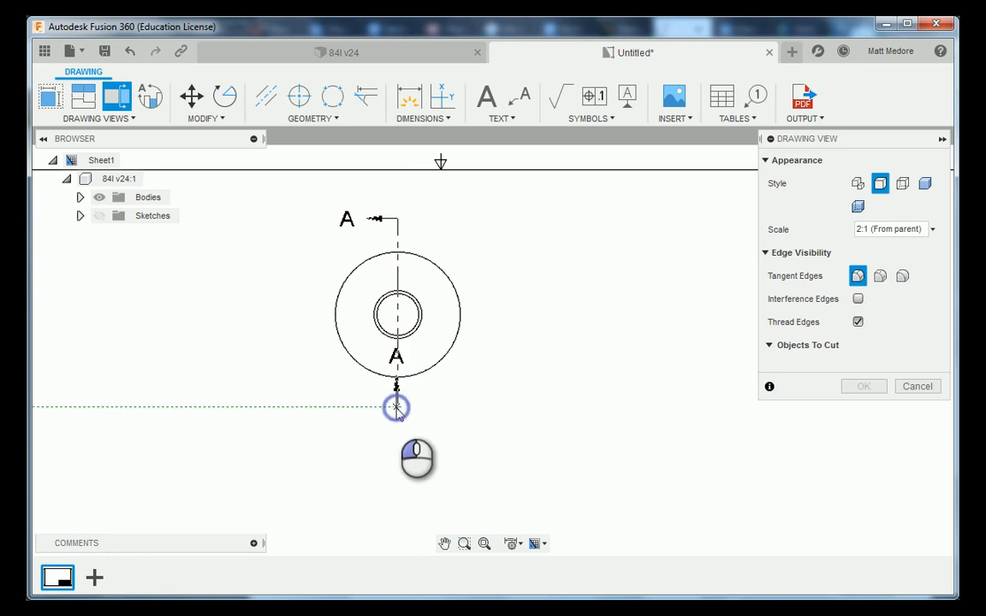
pyautogui.click(395, 407)
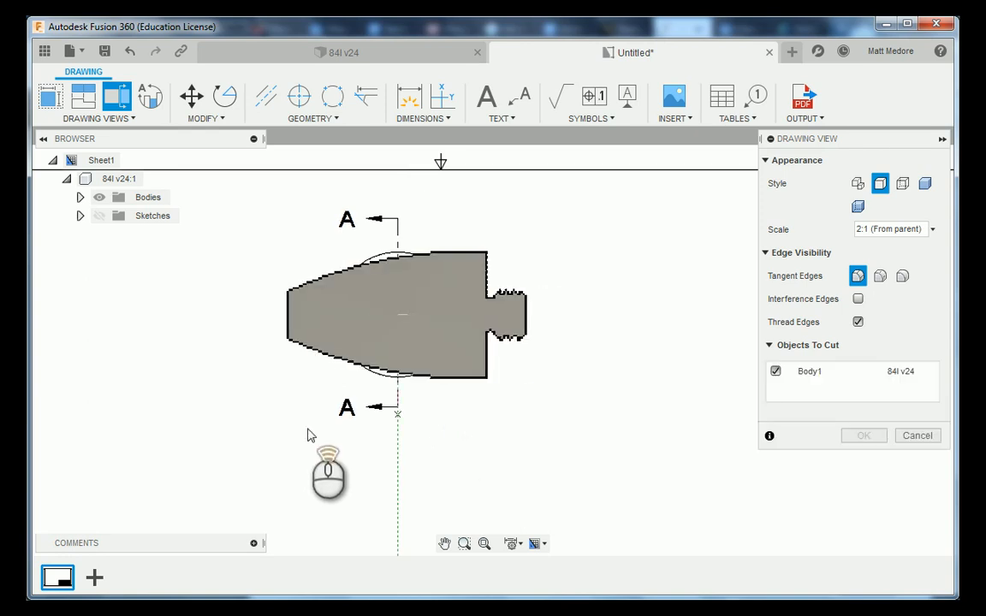
# Place the section view to the right of the front view, with Body1 cut and the 2:1 parent scale
pyautogui.scroll(-3, 278, 438)
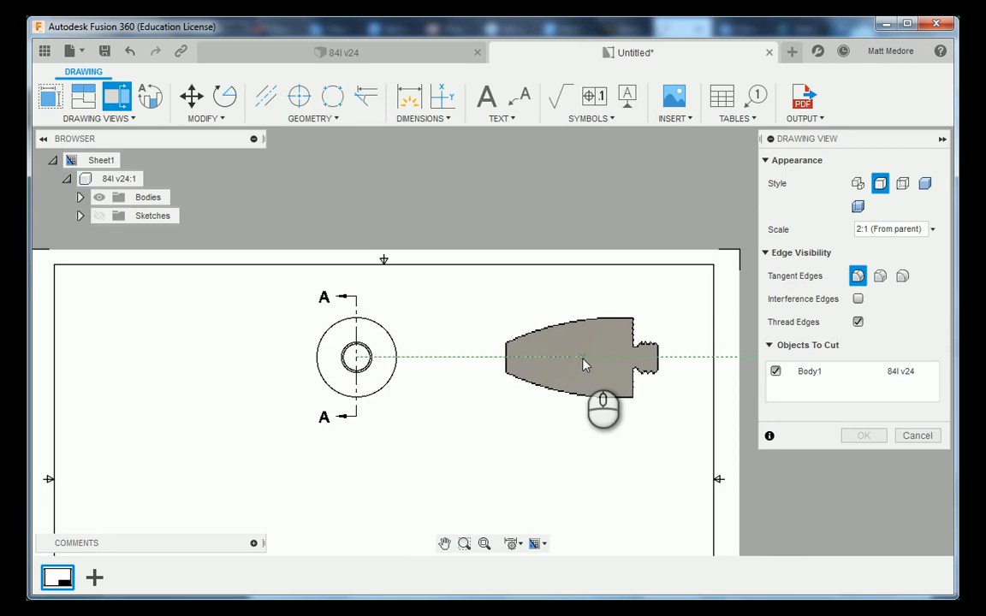
pyautogui.click(582, 364)
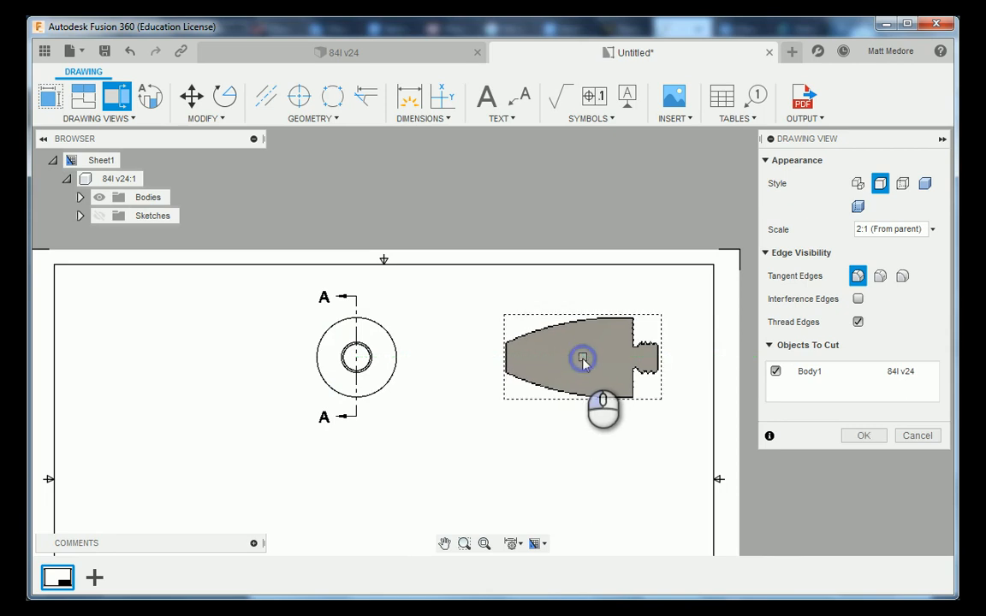
pyautogui.click(863, 436)
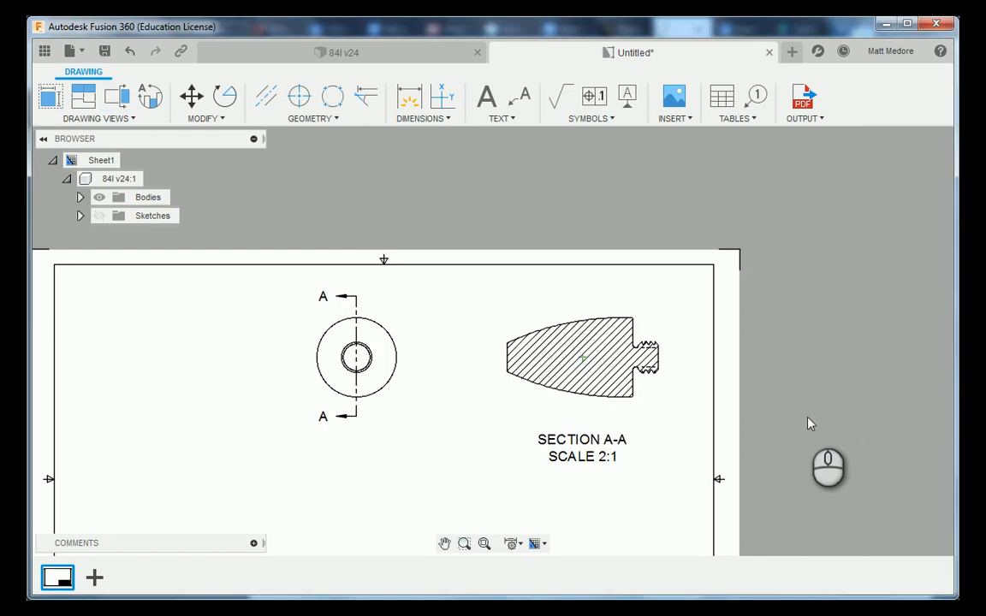
pyautogui.scroll(1, 753, 370)
pyautogui.scroll(1, 754, 371)
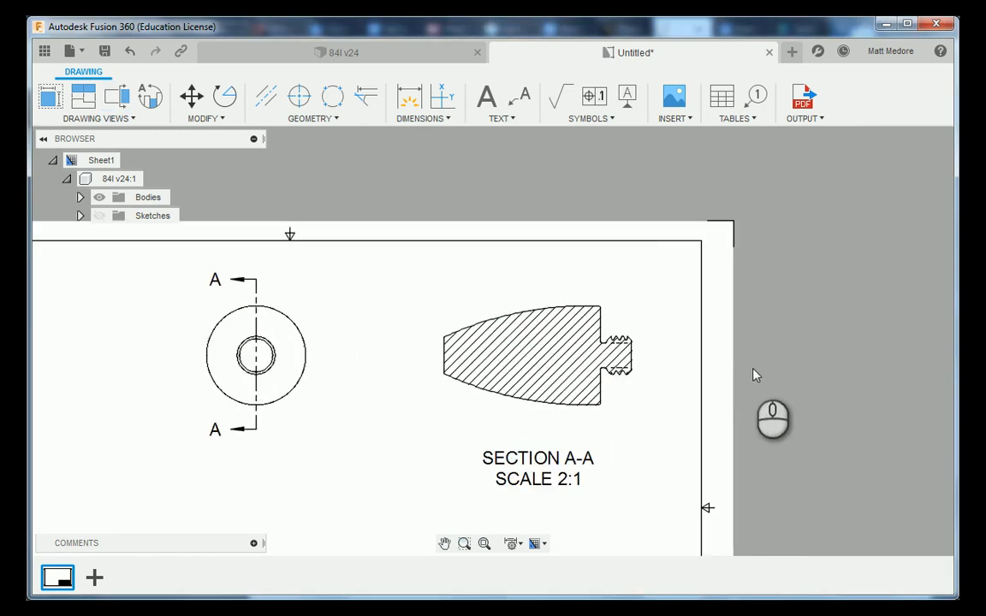
pyautogui.scroll(-1, 630, 285)
pyautogui.scroll(-1, 638, 296)
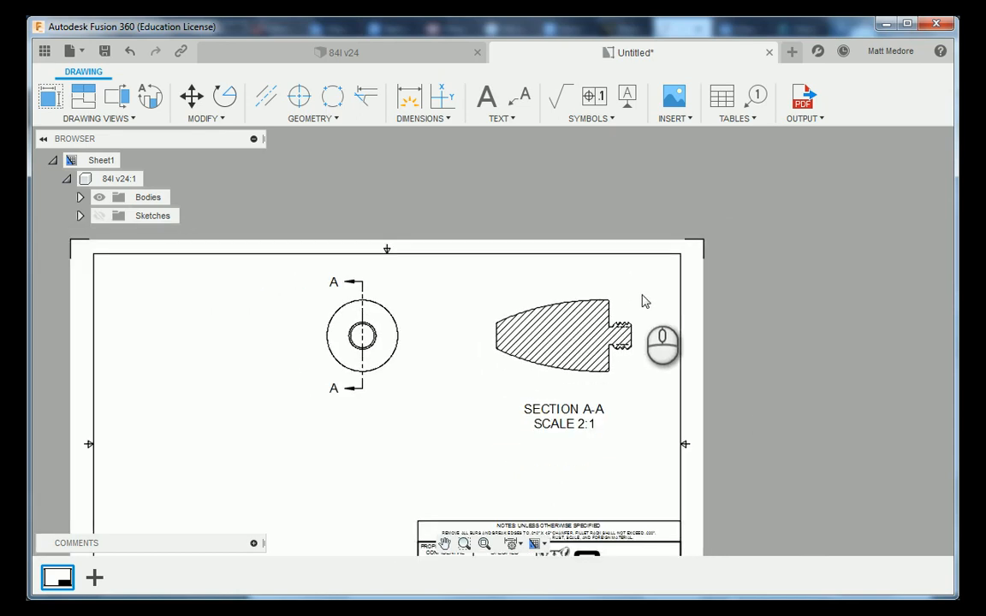
pyautogui.scroll(2, 655, 350)
pyautogui.scroll(-1, 659, 351)
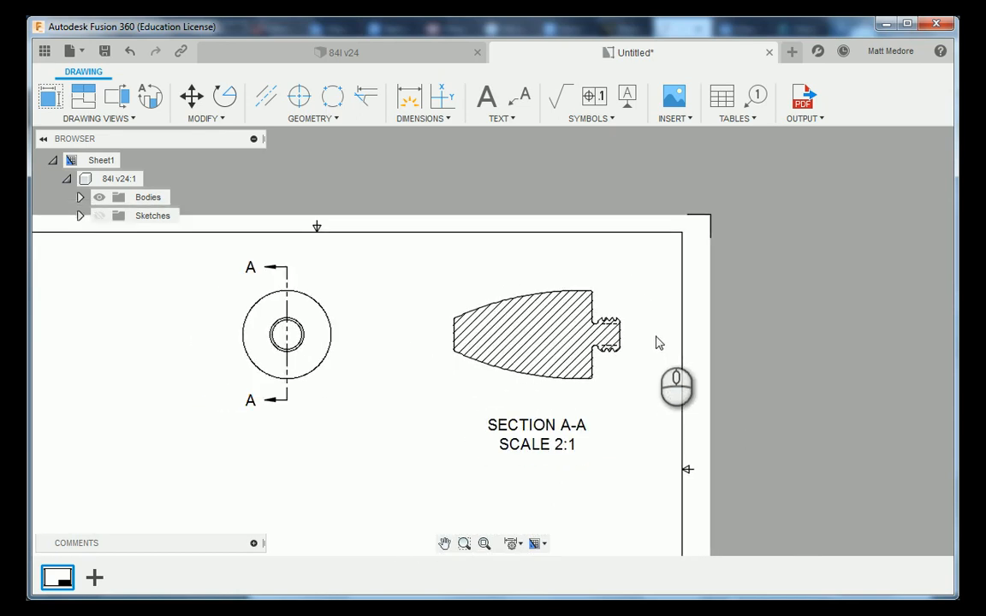
pyautogui.scroll(-1, 624, 351)
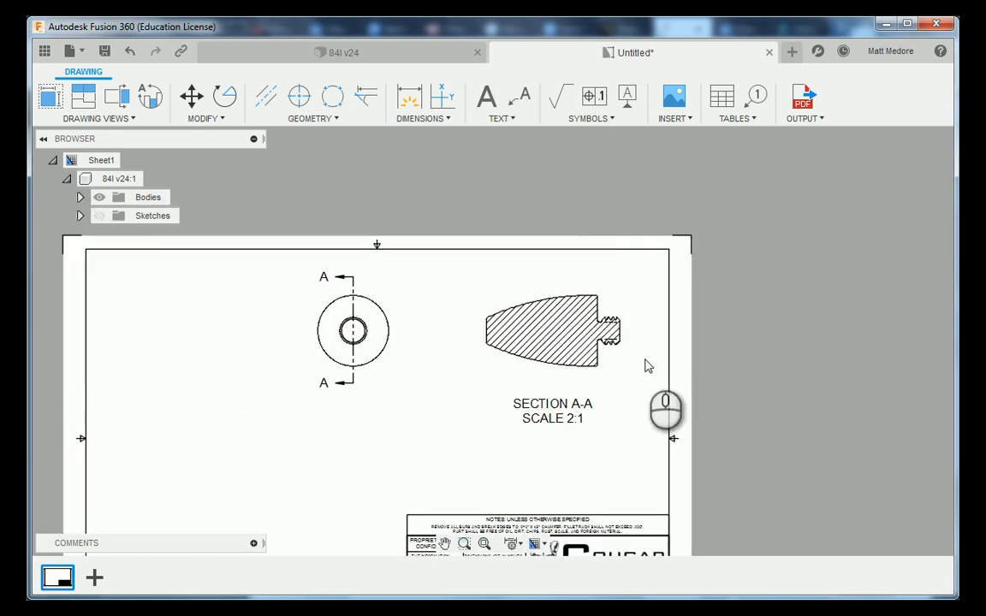
# Start a detail view from section A-A with a circular boundary centred on the threaded stud
pyautogui.scroll(3, 647, 365)
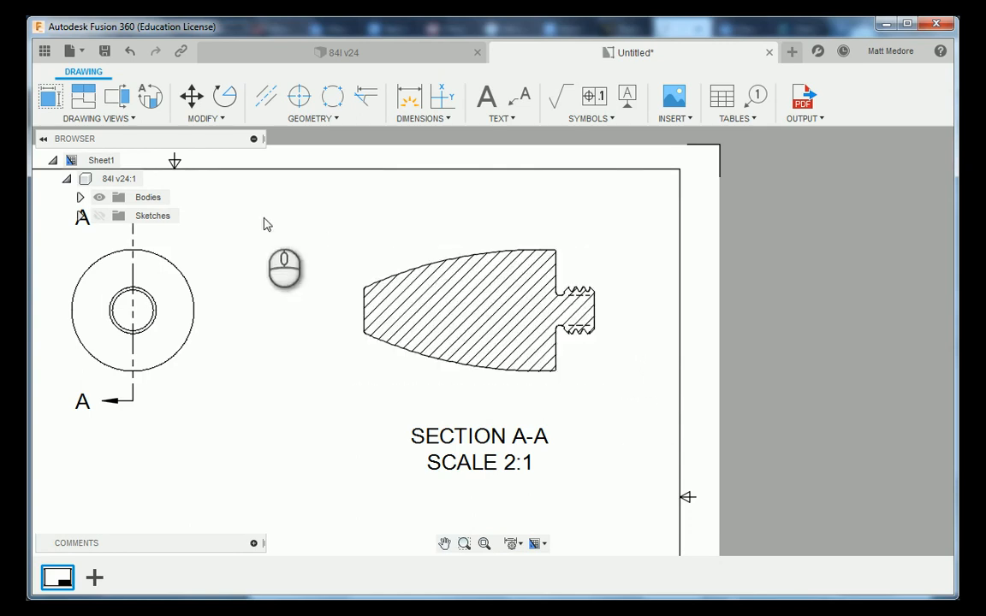
pyautogui.click(99, 118)
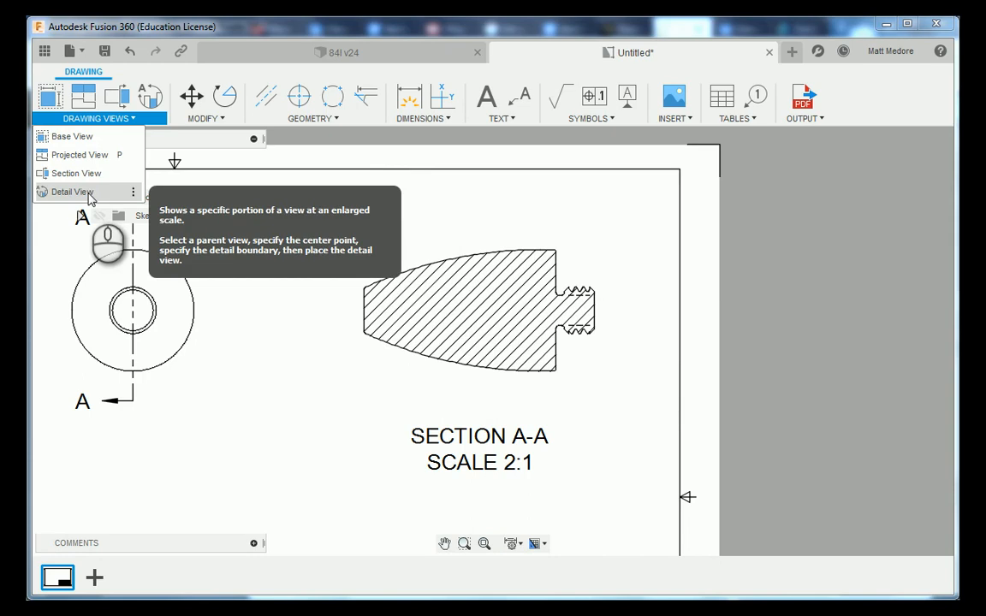
pyautogui.click(89, 194)
pyautogui.scroll(2, 616, 325)
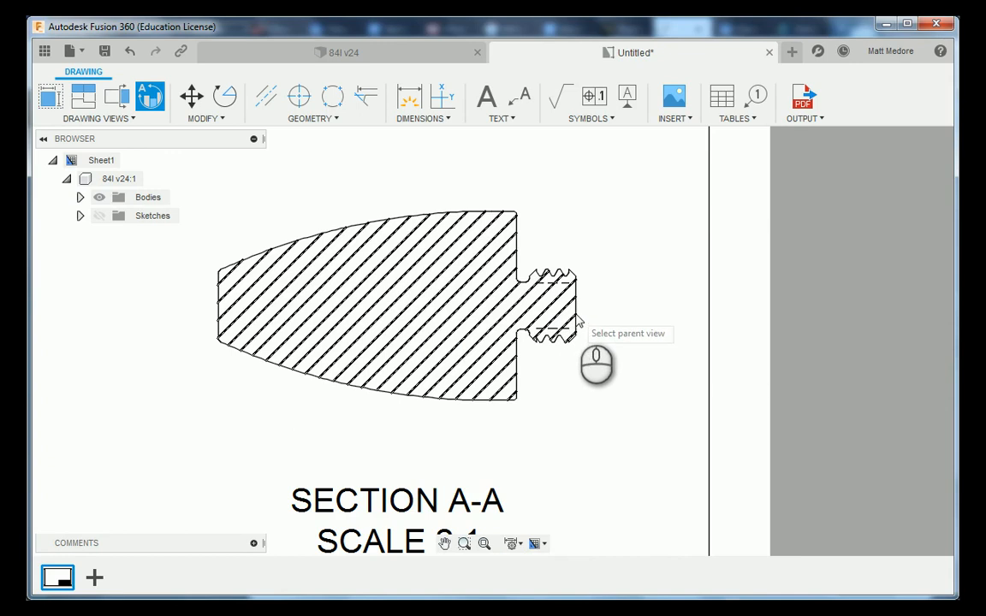
pyautogui.click(576, 309)
pyautogui.click(575, 339)
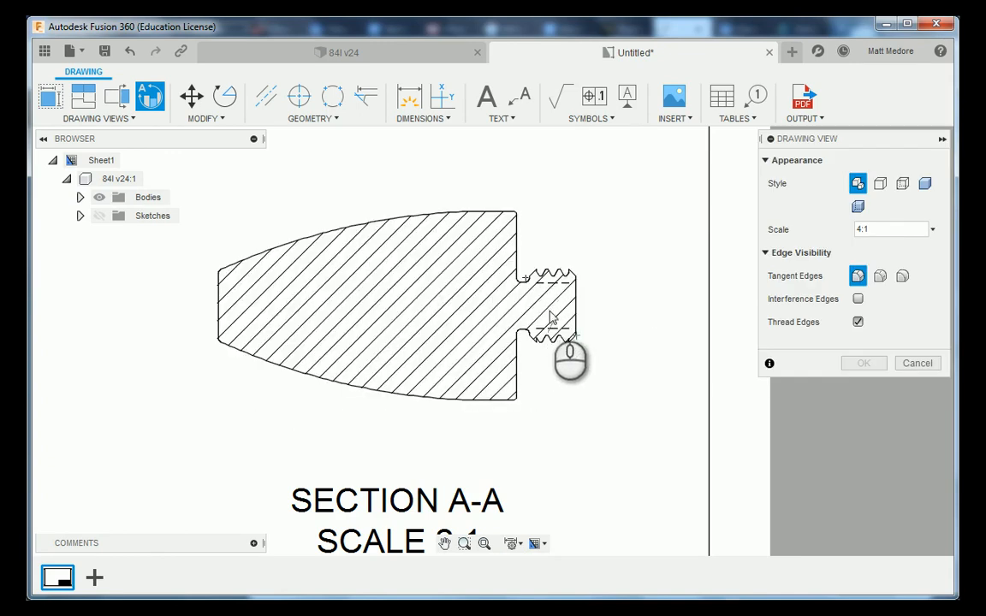
pyautogui.click(549, 311)
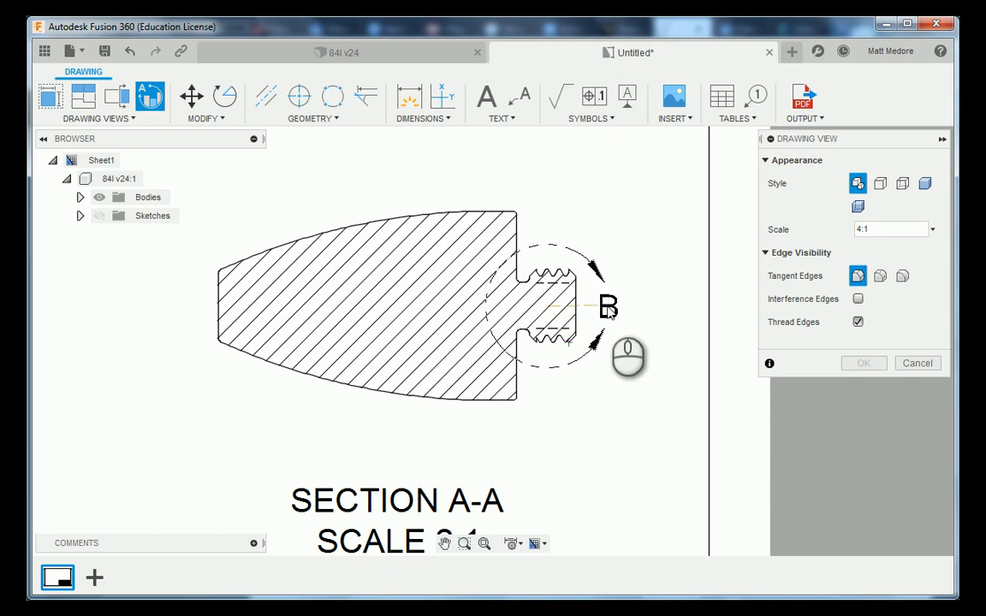
pyautogui.click(605, 308)
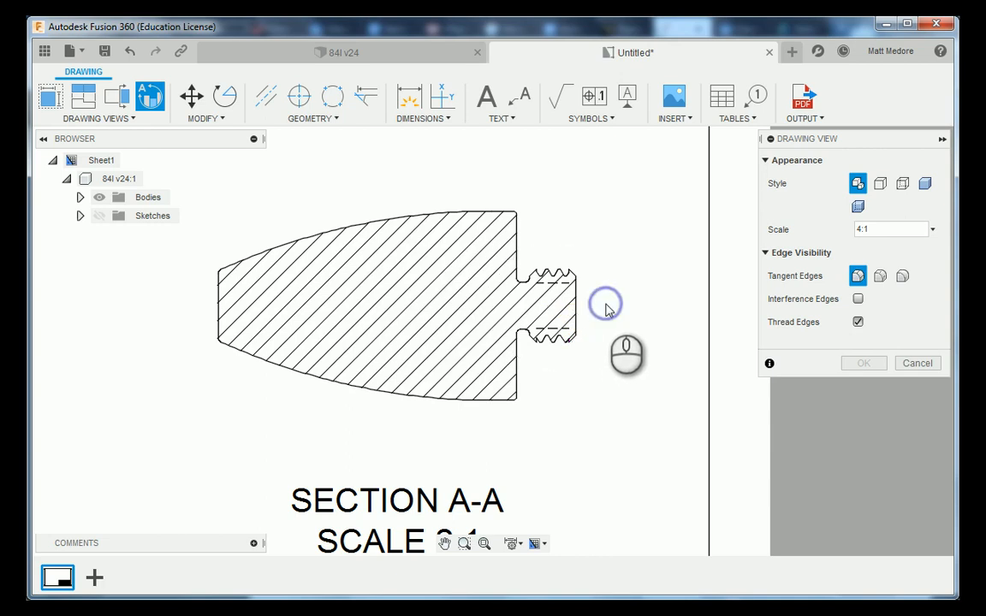
# Place the threaded stud's detail view at 4:1 scale just above the title block, between the front and section views
pyautogui.scroll(-3, 575, 265)
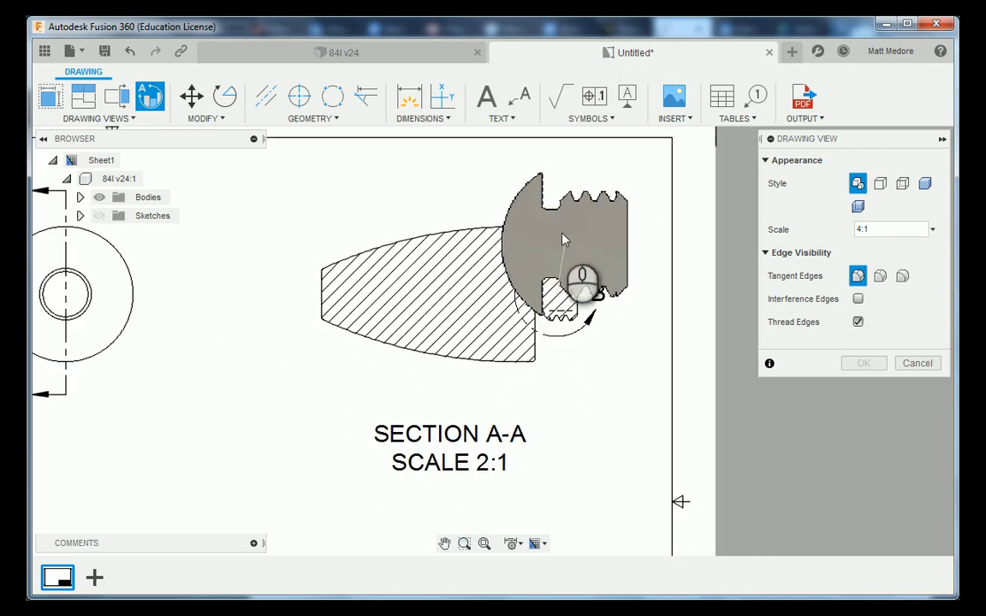
pyautogui.scroll(-2, 561, 236)
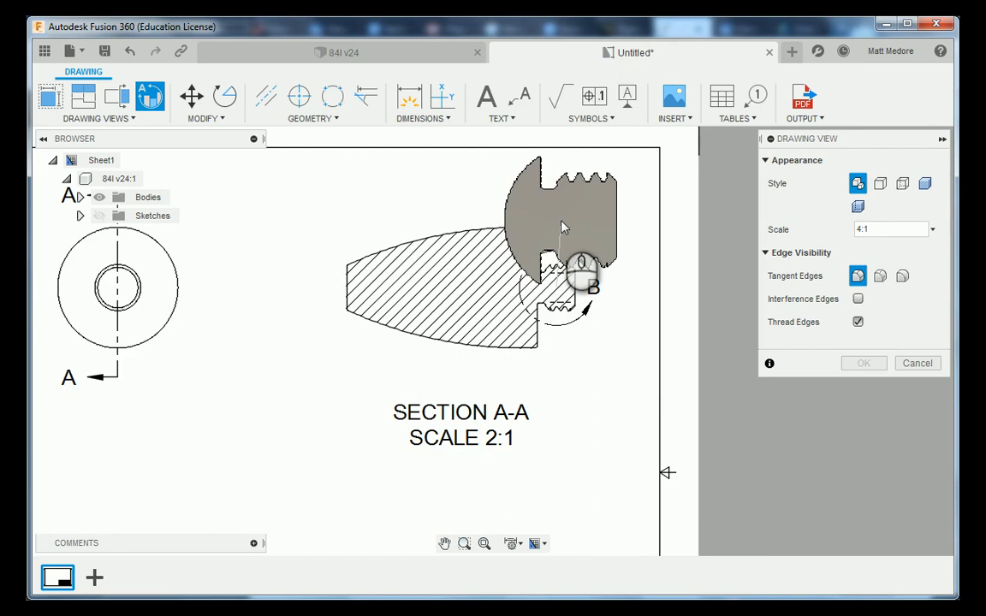
pyautogui.scroll(-2, 480, 262)
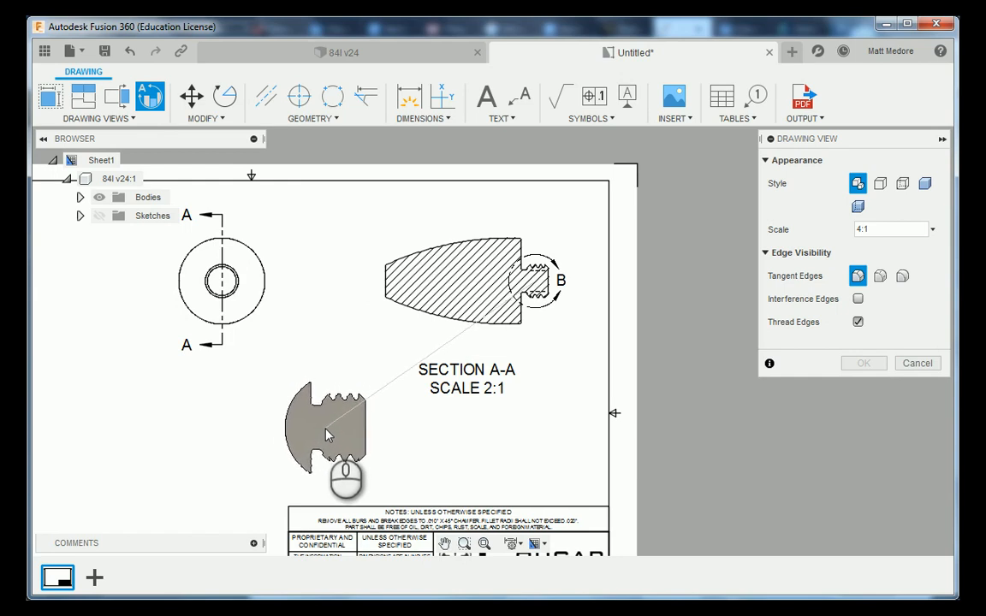
pyautogui.click(326, 437)
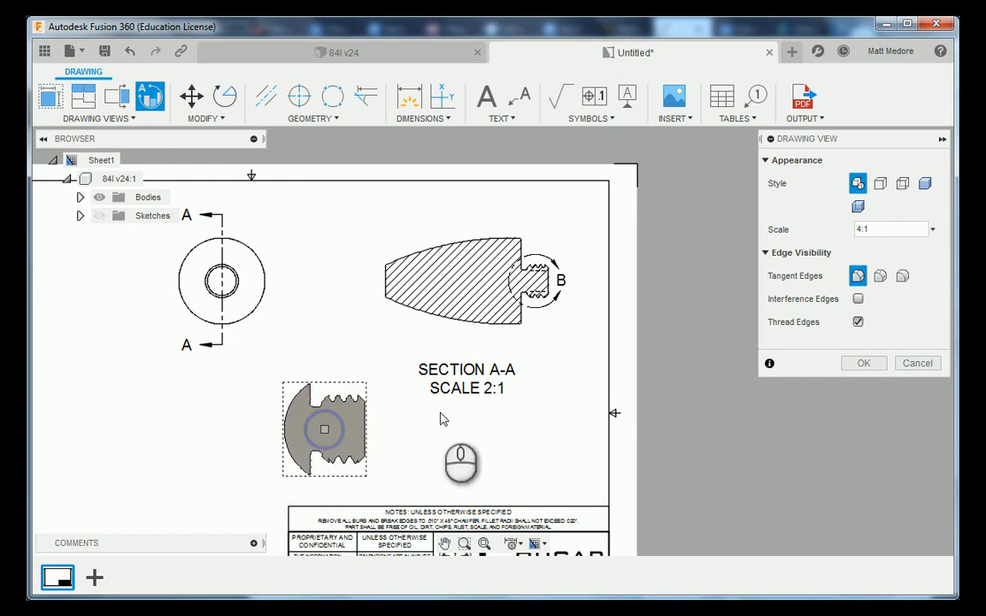
pyautogui.click(861, 364)
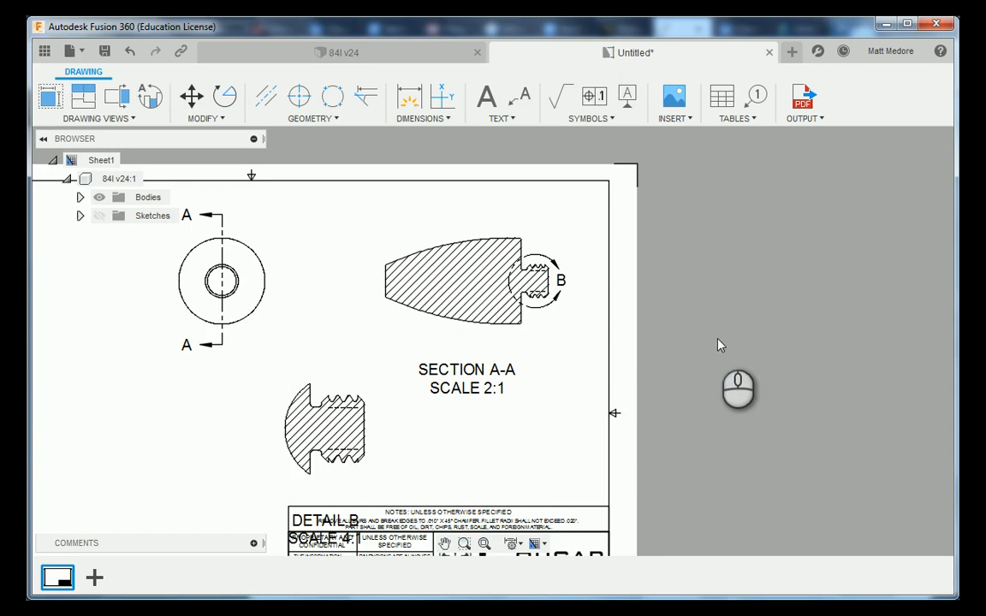
pyautogui.scroll(-2, 593, 249)
pyautogui.scroll(3, 454, 386)
pyautogui.scroll(1, 454, 387)
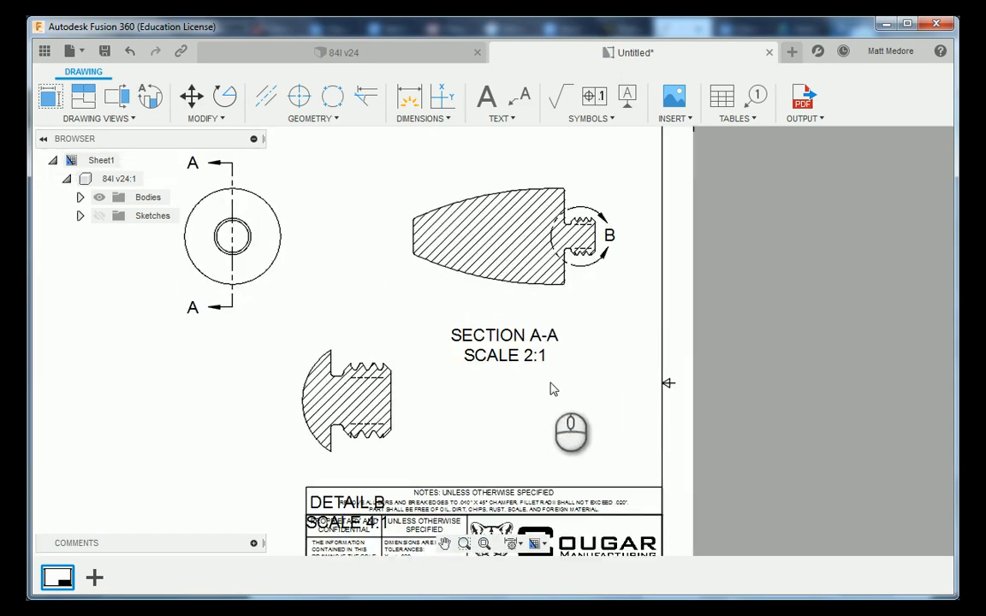
pyautogui.scroll(-2, 556, 387)
pyautogui.scroll(1, 581, 389)
pyautogui.scroll(-4, 590, 380)
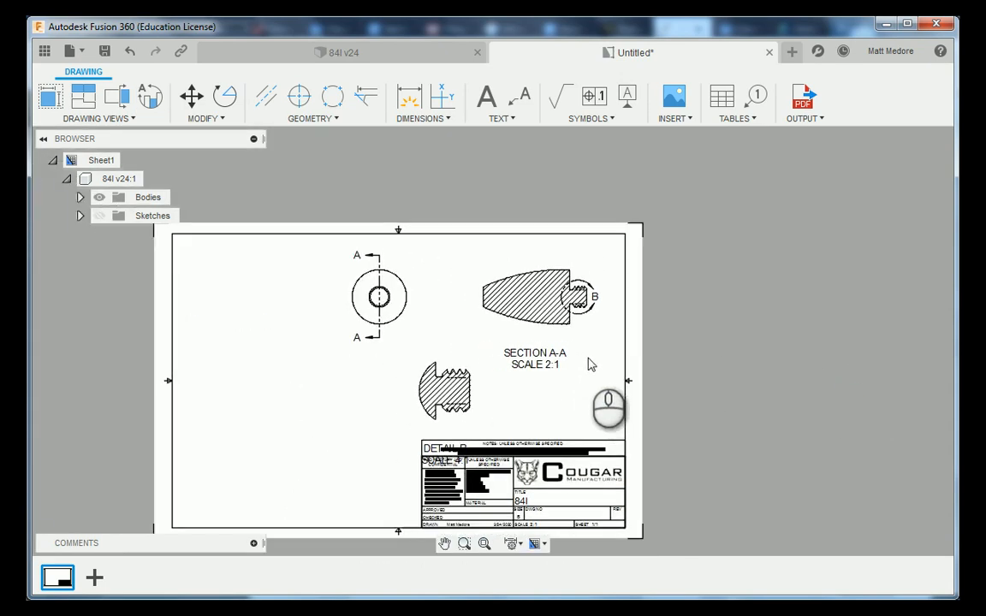
pyautogui.scroll(2, 414, 368)
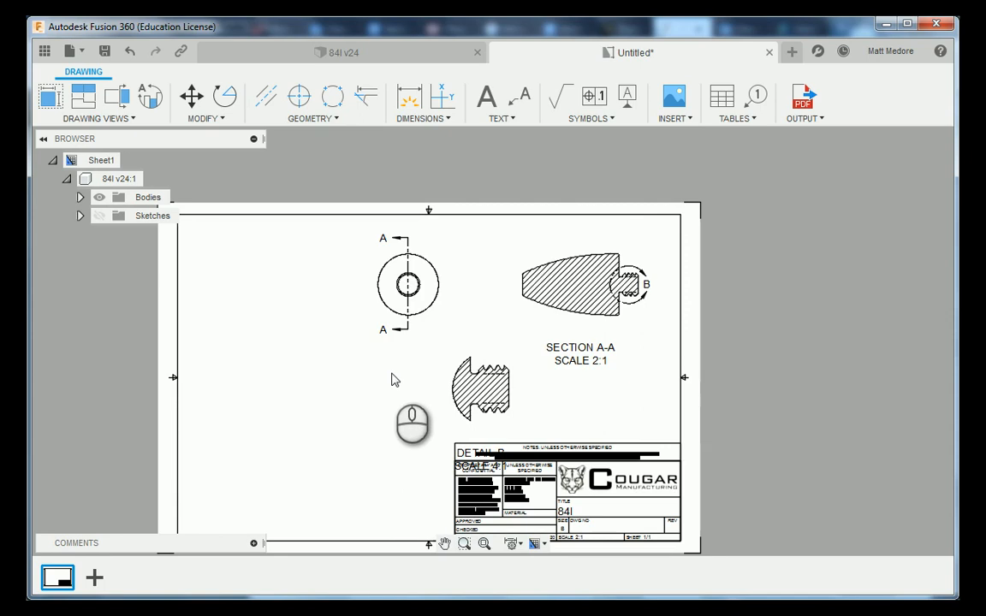
# Place a projected view of the part straight below the front view
pyautogui.click(106, 119)
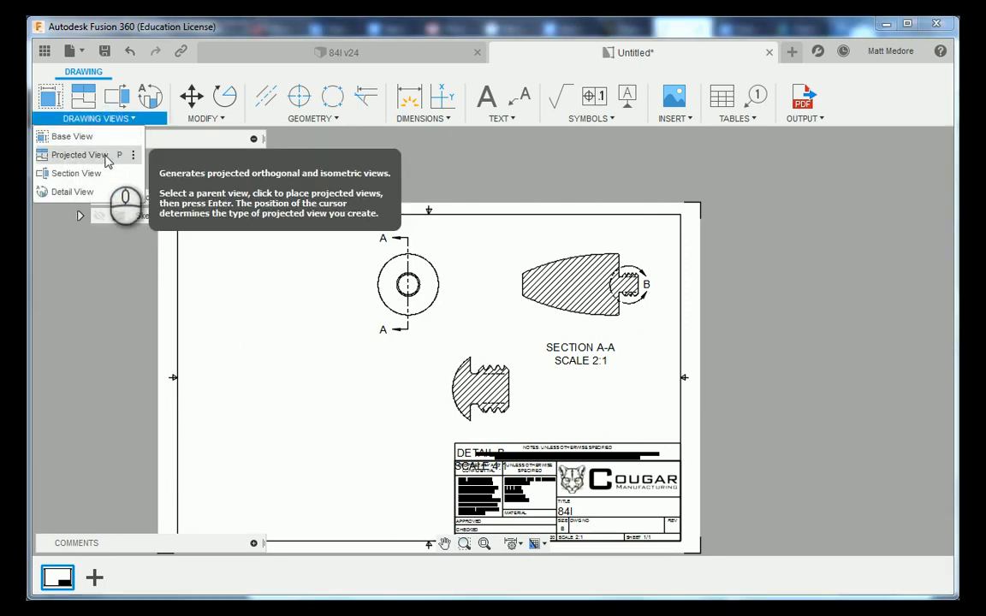
pyautogui.click(106, 159)
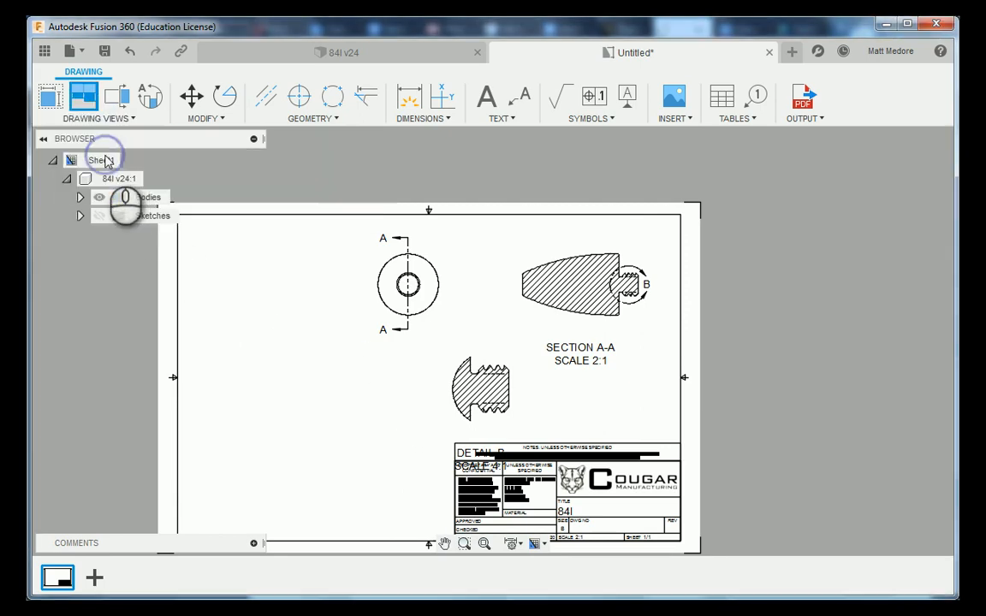
pyautogui.click(377, 286)
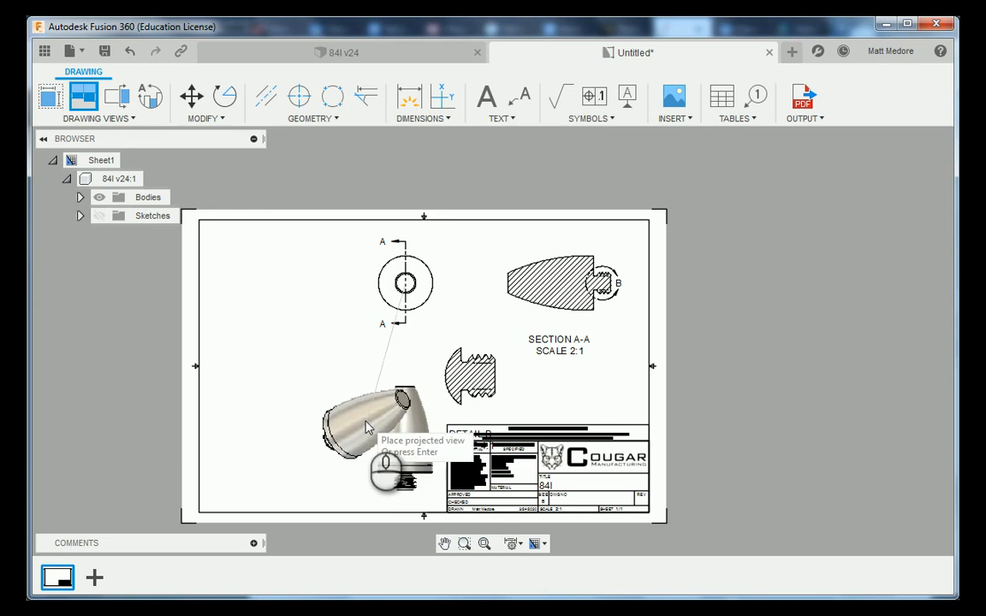
pyautogui.press('Escape')
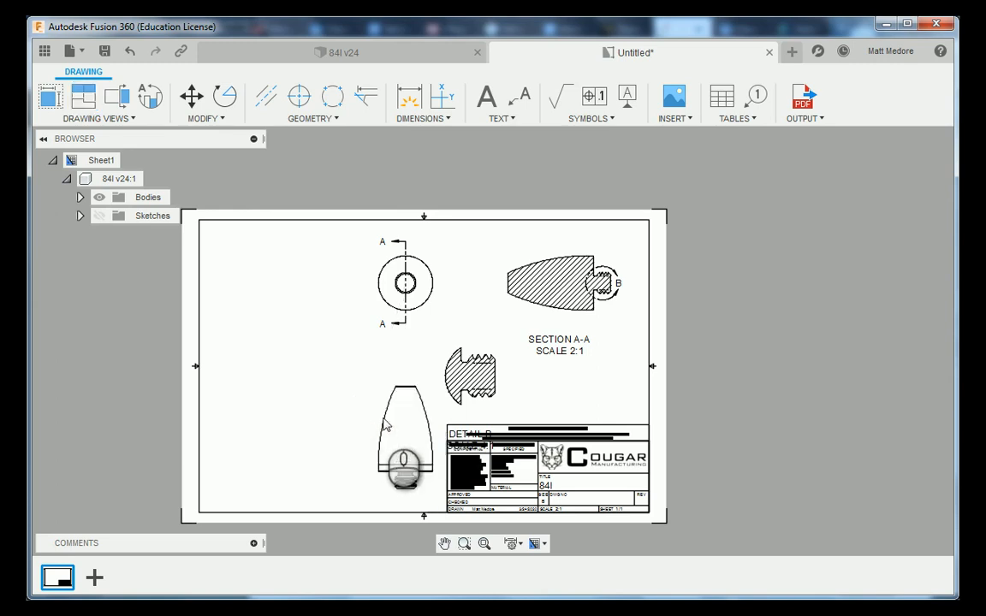
# Change the projected view's display style to Shaded
pyautogui.scroll(-3, 351, 361)
pyautogui.scroll(8, 401, 423)
pyautogui.scroll(-2, 405, 339)
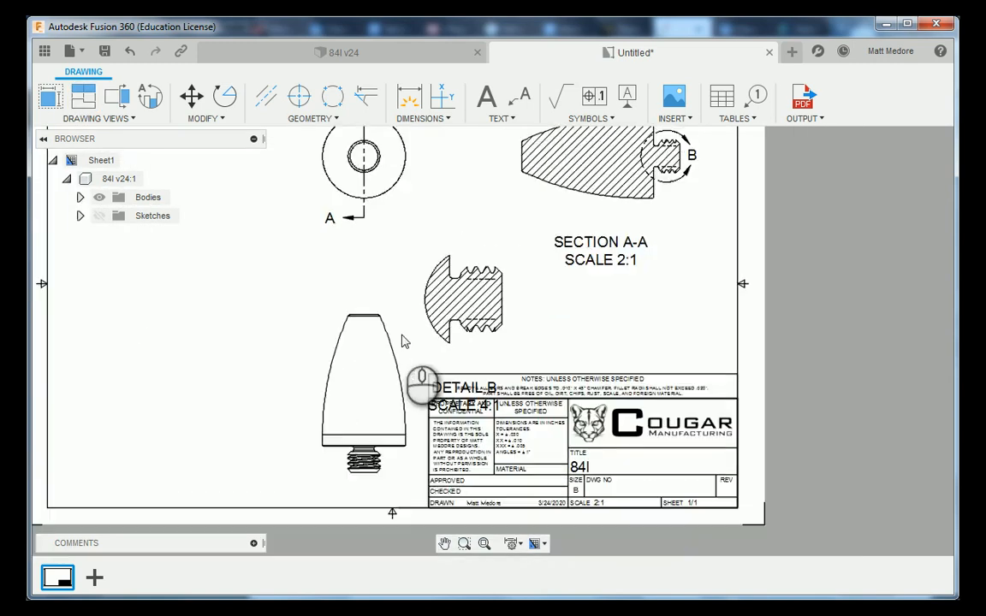
pyautogui.scroll(4, 404, 341)
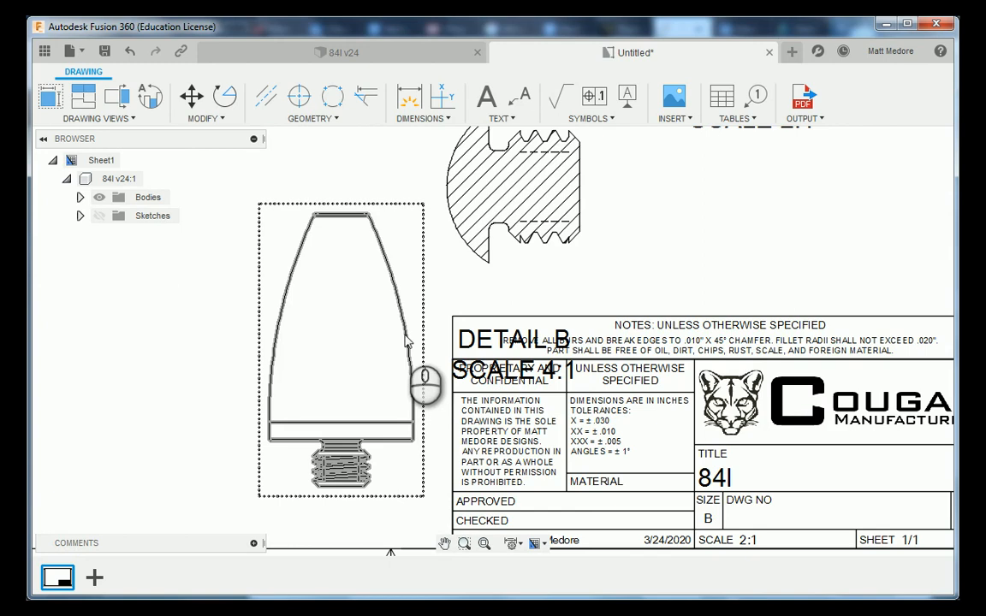
pyautogui.click(405, 335)
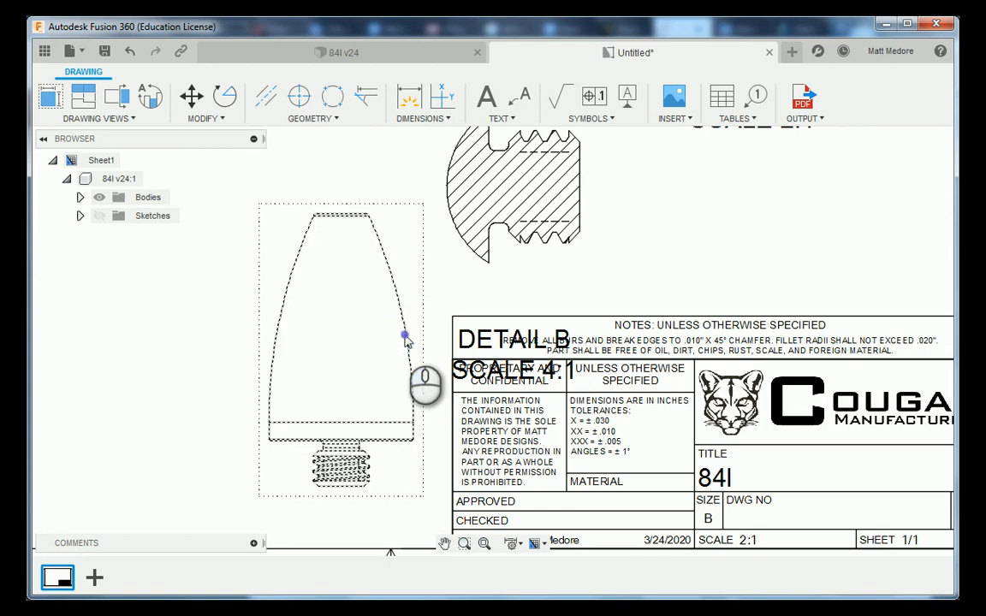
pyautogui.doubleClick(405, 336)
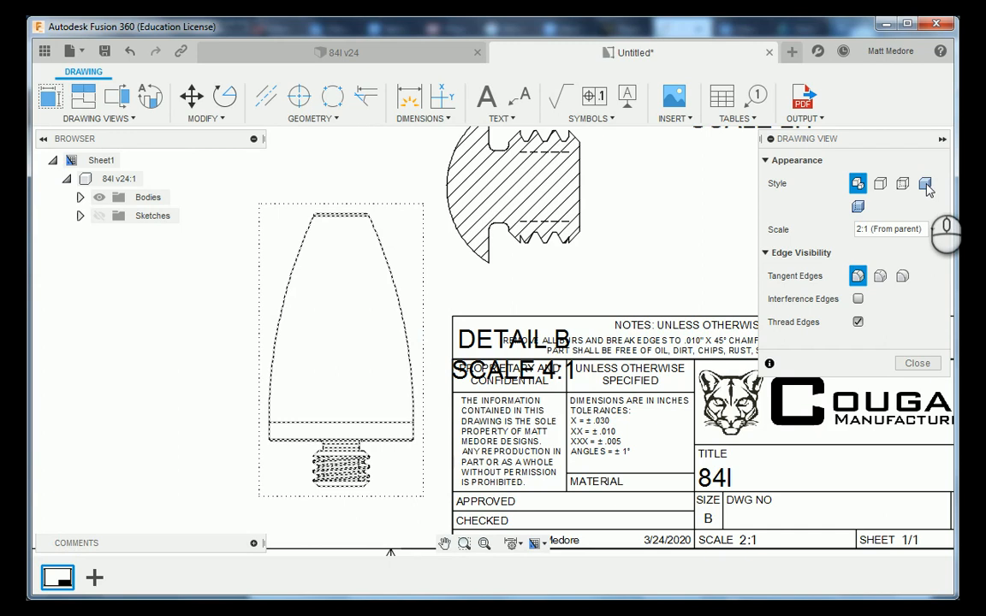
pyautogui.click(926, 184)
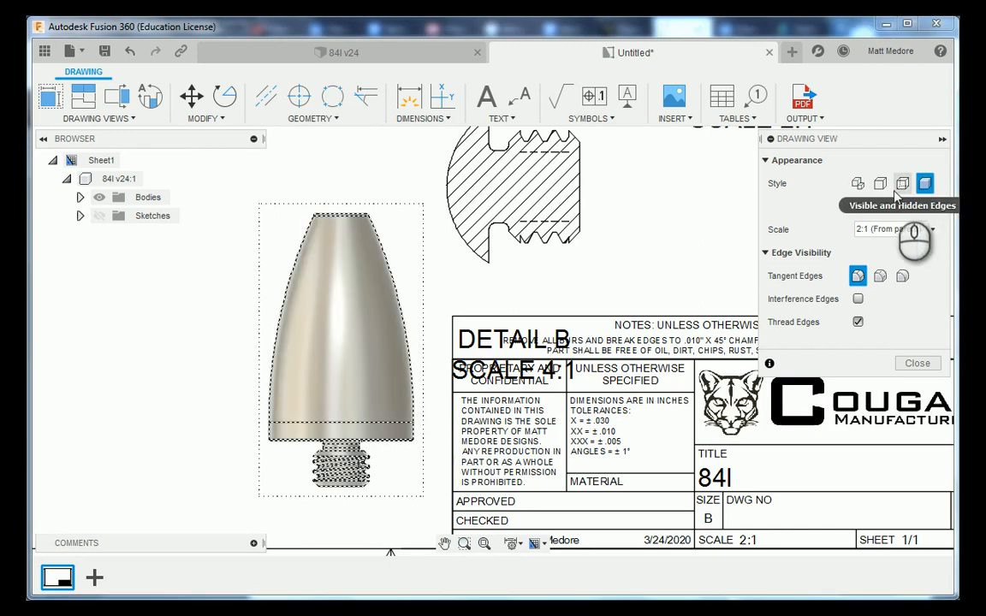
pyautogui.click(915, 363)
# Try to shift the shaded projected view sideways, away from the title block, by its centre grip
pyautogui.scroll(-4, 793, 192)
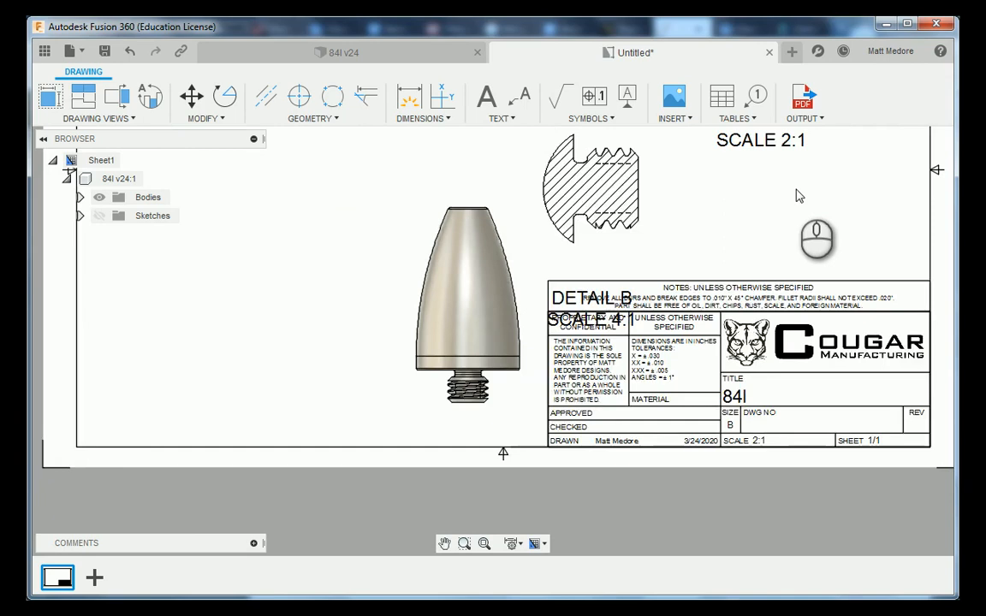
pyautogui.scroll(2, 701, 410)
pyautogui.scroll(-3, 668, 479)
pyautogui.scroll(4, 590, 283)
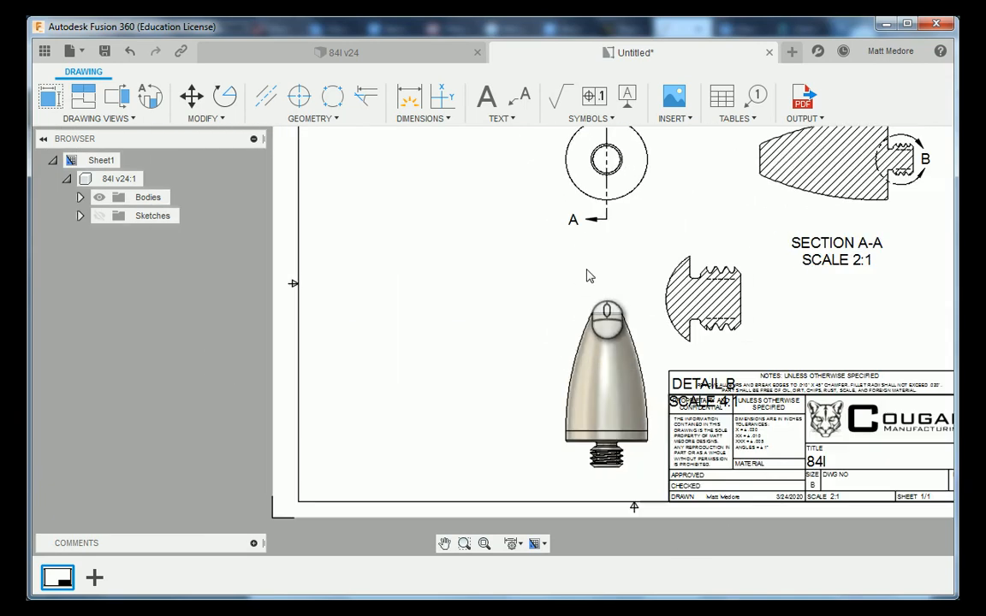
pyautogui.scroll(-3, 614, 357)
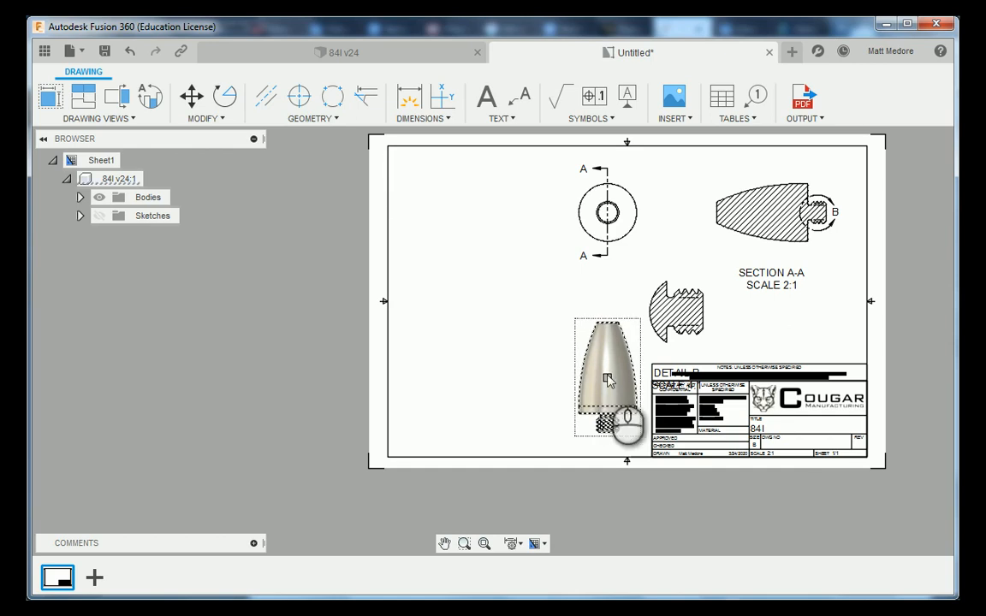
pyautogui.moveTo(607, 380); pyautogui.dragTo(490, 386)
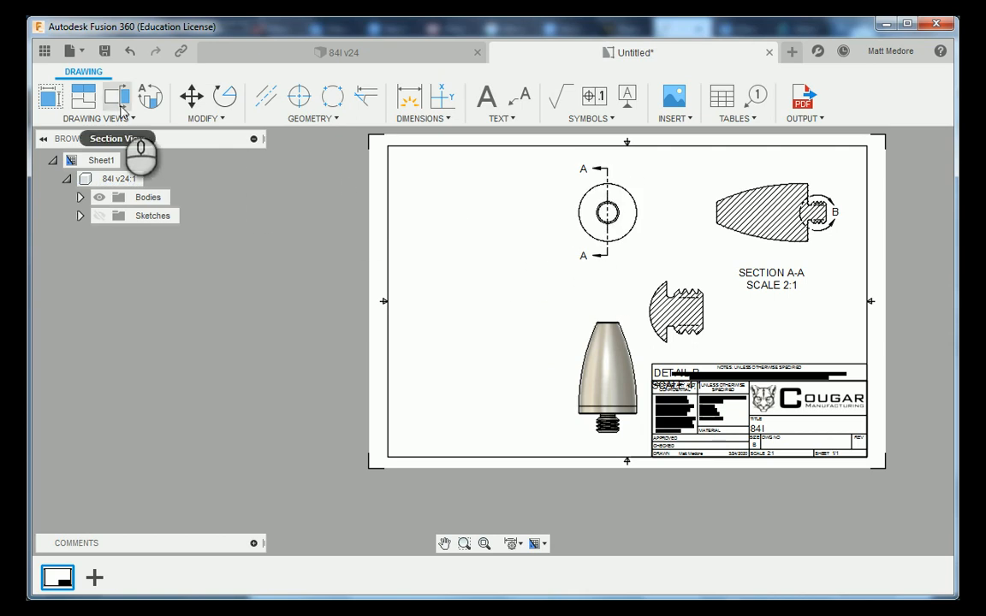
# Try to shift the projected view sideways with the Move command, using the lower-left corner of its body as base point
pyautogui.click(191, 95)
pyautogui.scroll(2, 624, 412)
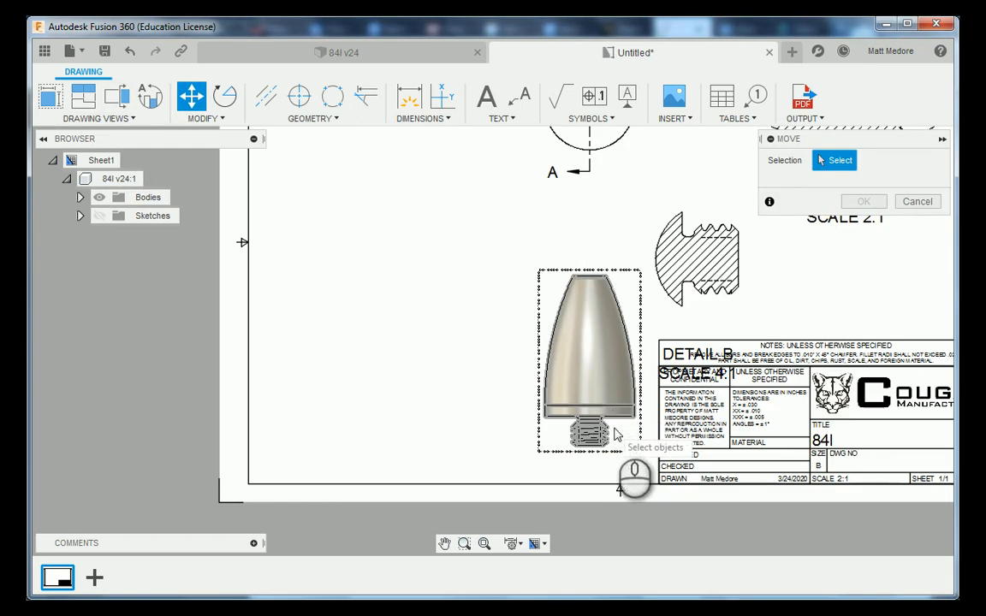
pyautogui.click(616, 423)
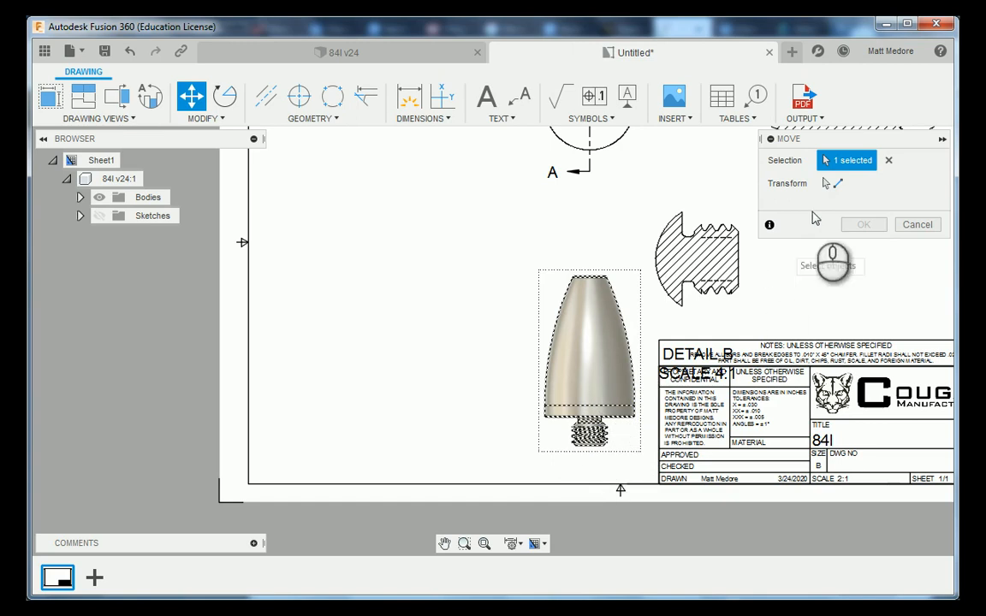
pyautogui.click(834, 183)
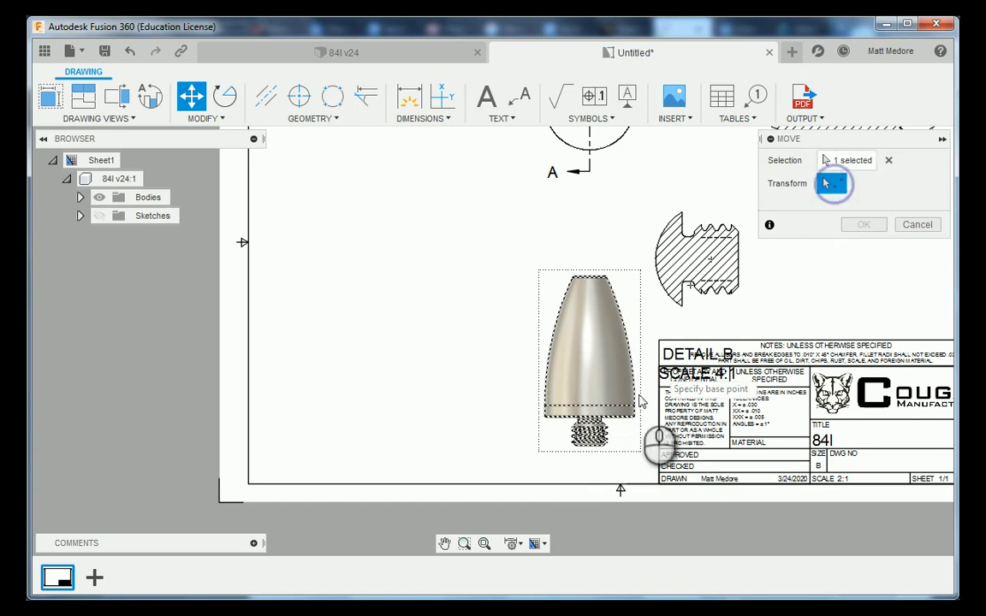
pyautogui.click(545, 417)
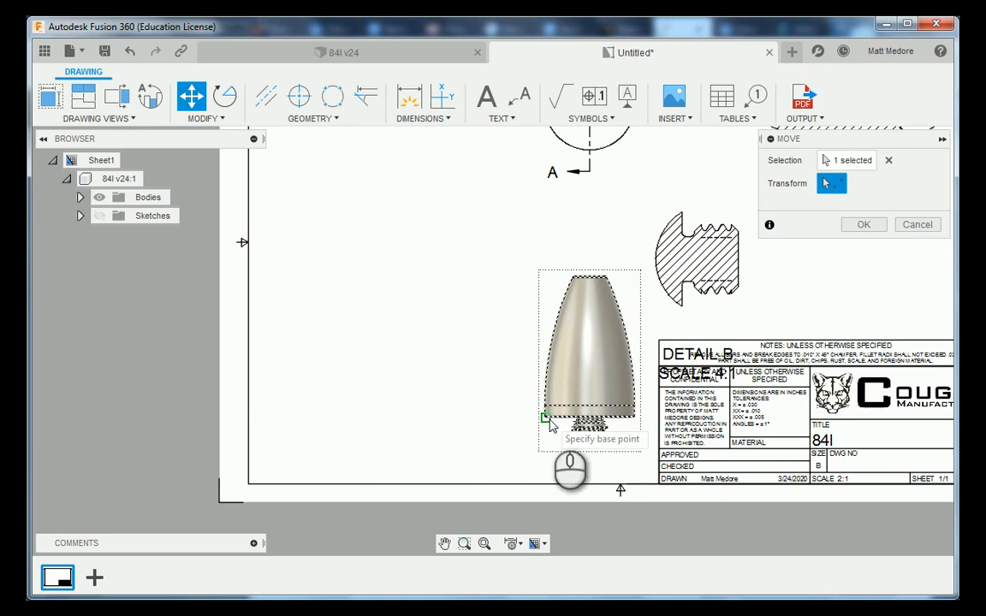
pyautogui.click(547, 417)
pyautogui.click(321, 415)
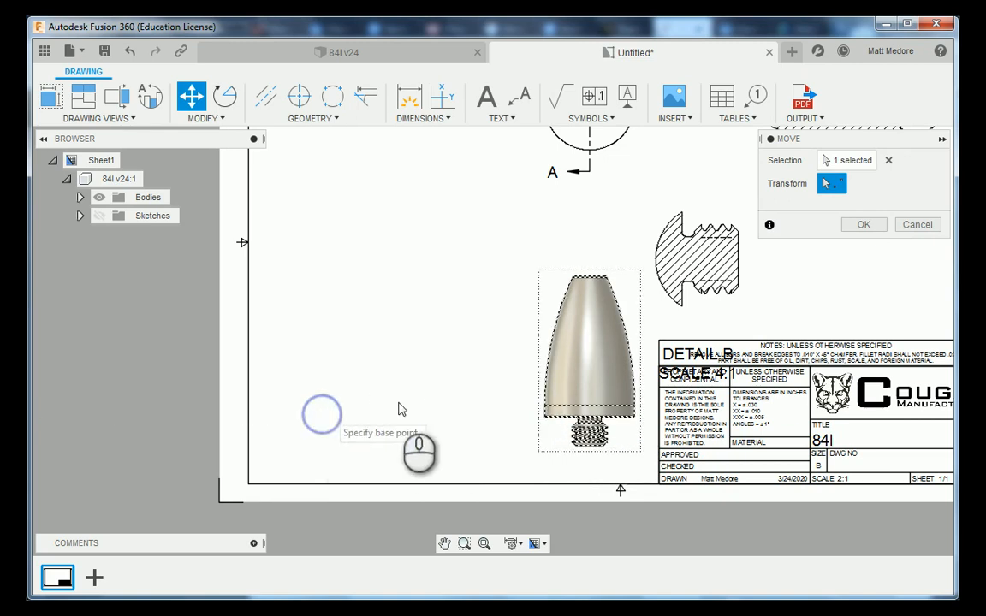
pyautogui.click(879, 229)
# Retry shifting the projected view sideways out of alignment with the front view by its grip
pyautogui.scroll(-2, 526, 252)
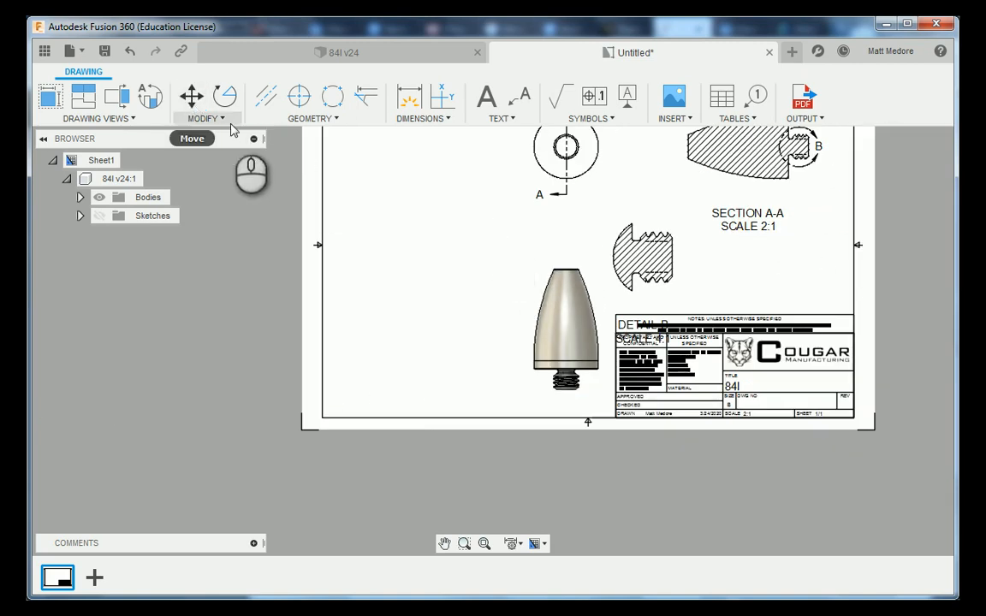
pyautogui.scroll(2, 291, 226)
pyautogui.scroll(-3, 580, 300)
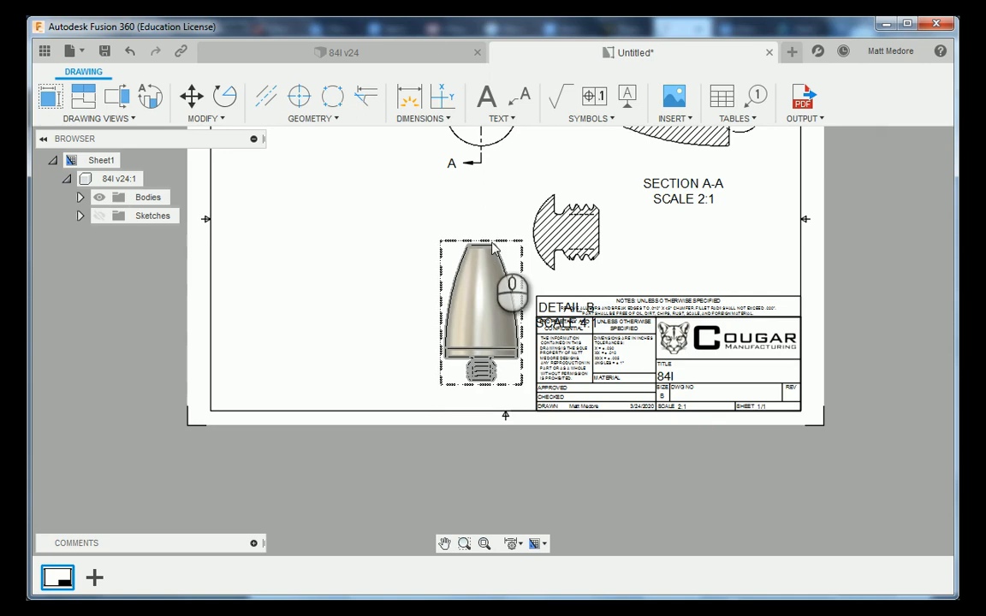
pyautogui.click(494, 248)
pyautogui.click(481, 313)
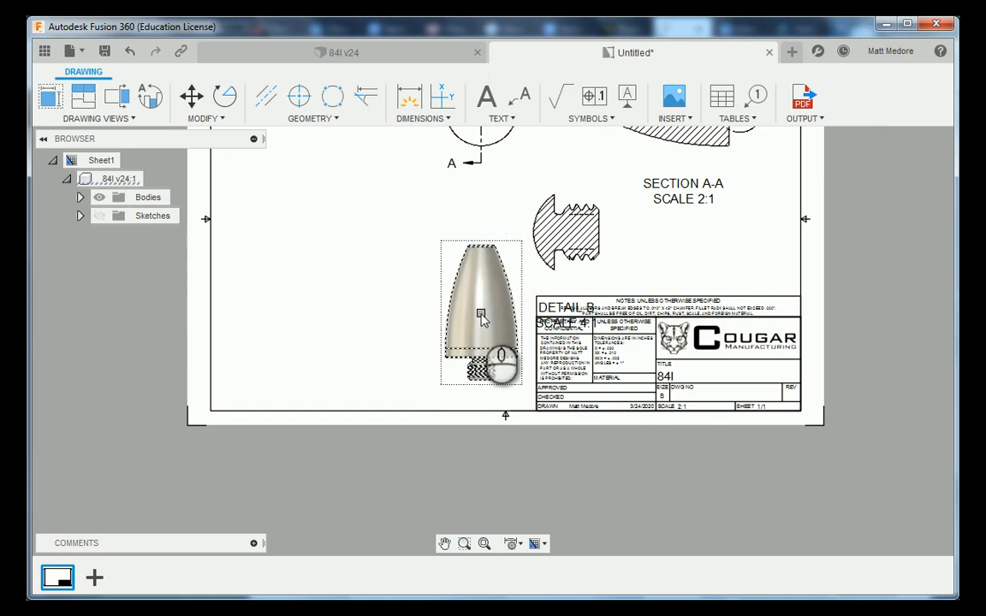
pyautogui.click(355, 315)
pyautogui.click(662, 269)
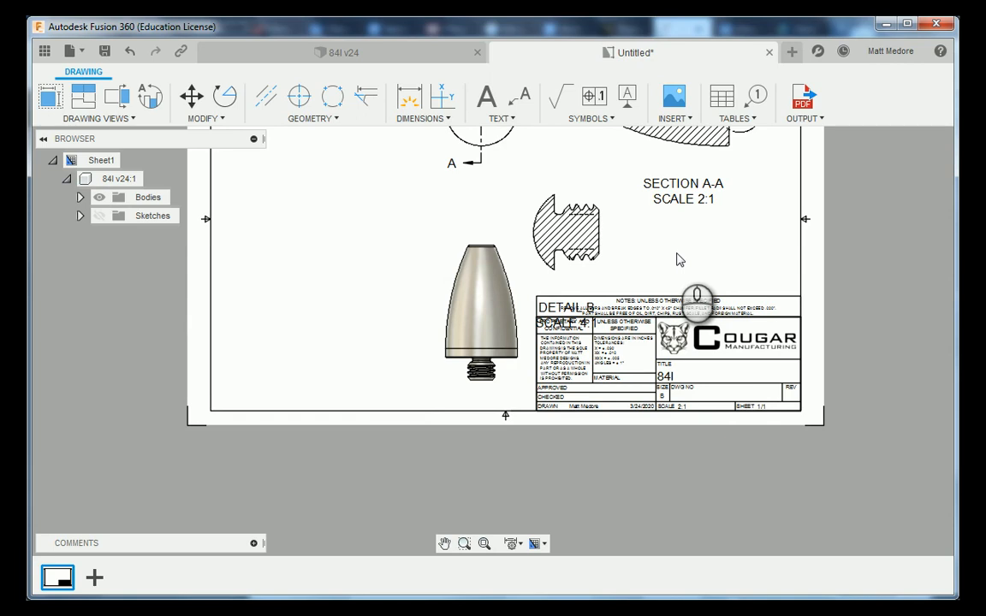
# Delete the shaded projected view below the front view
pyautogui.scroll(-1, 493, 438)
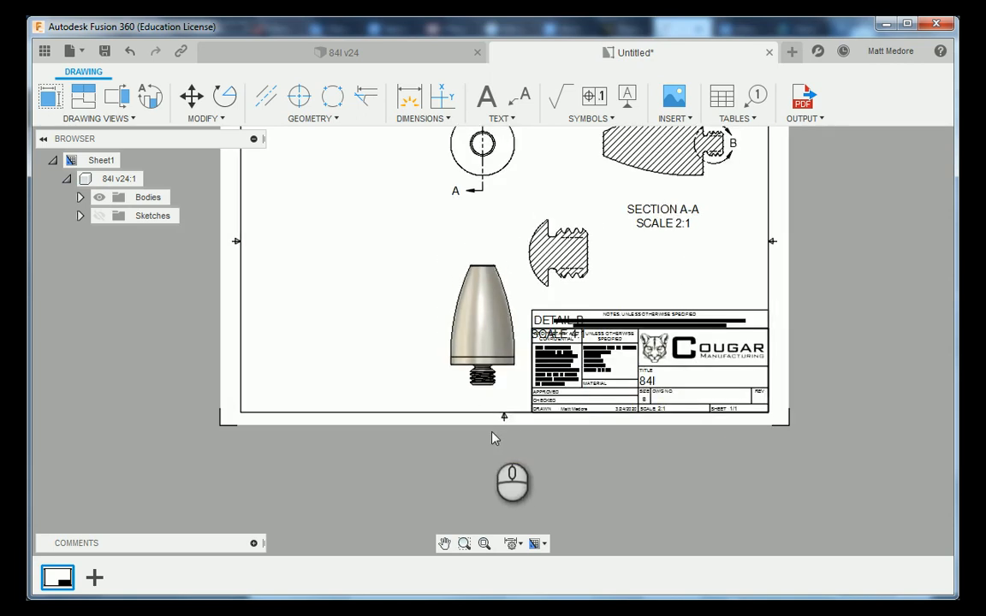
pyautogui.scroll(2, 502, 259)
pyautogui.scroll(-2, 492, 360)
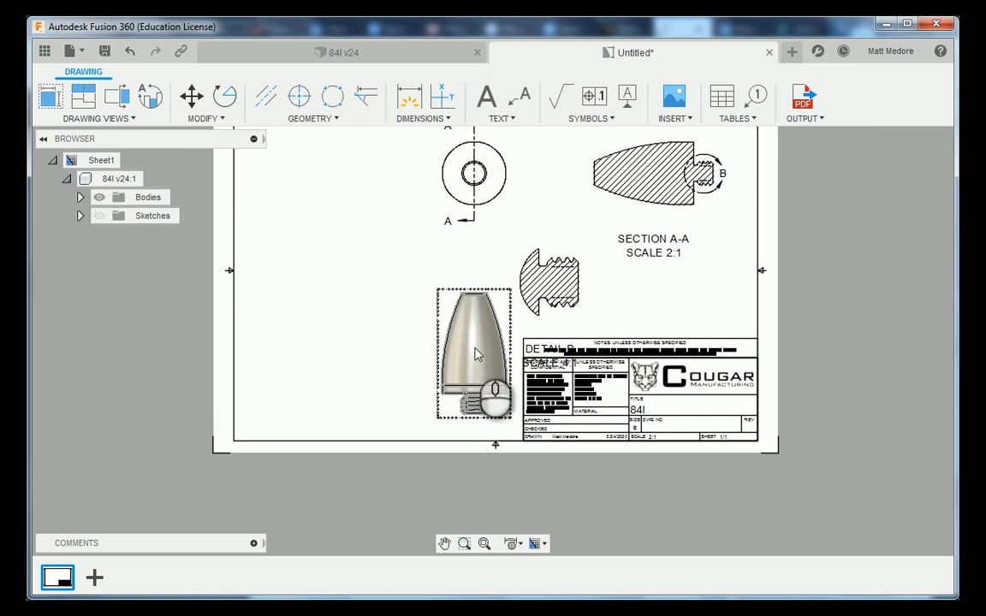
pyautogui.scroll(2, 477, 374)
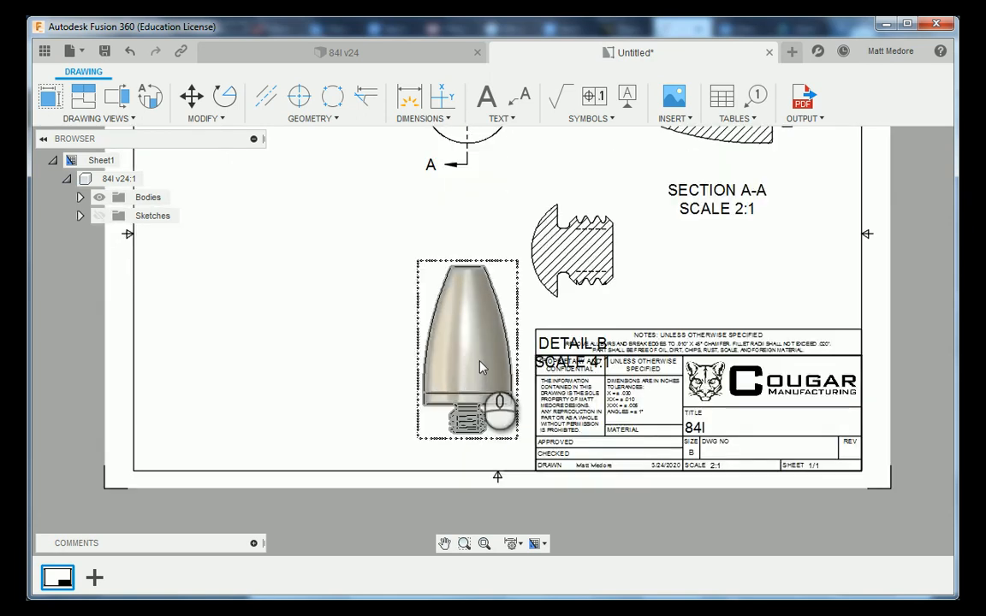
pyautogui.scroll(-1, 492, 359)
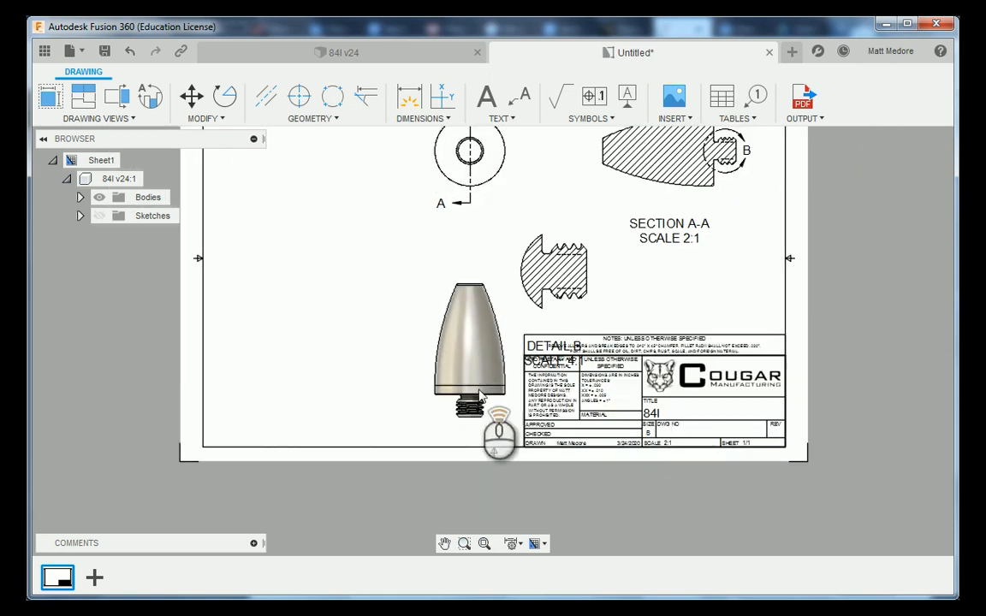
pyautogui.scroll(2, 467, 358)
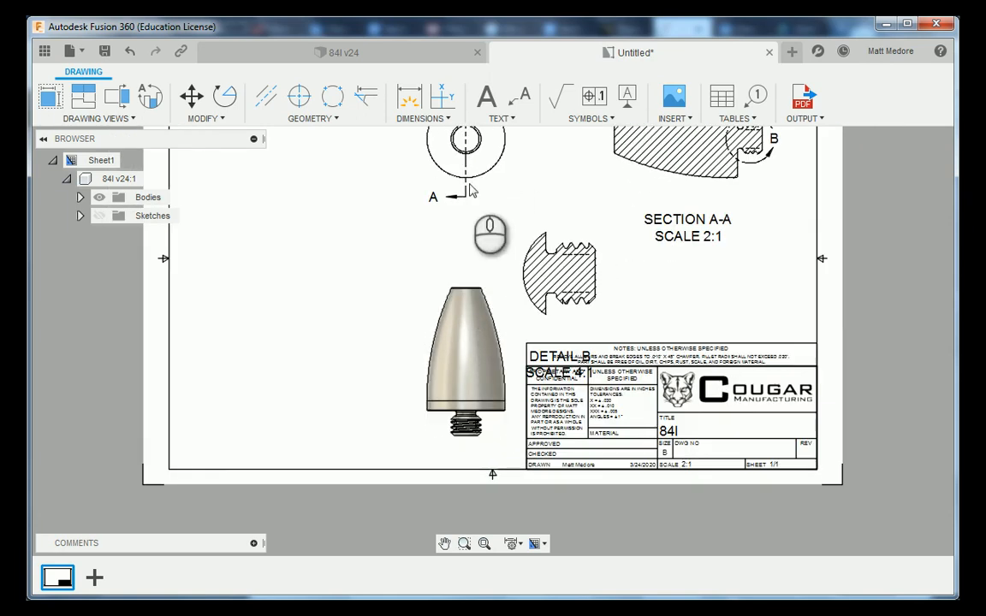
pyautogui.click(460, 361)
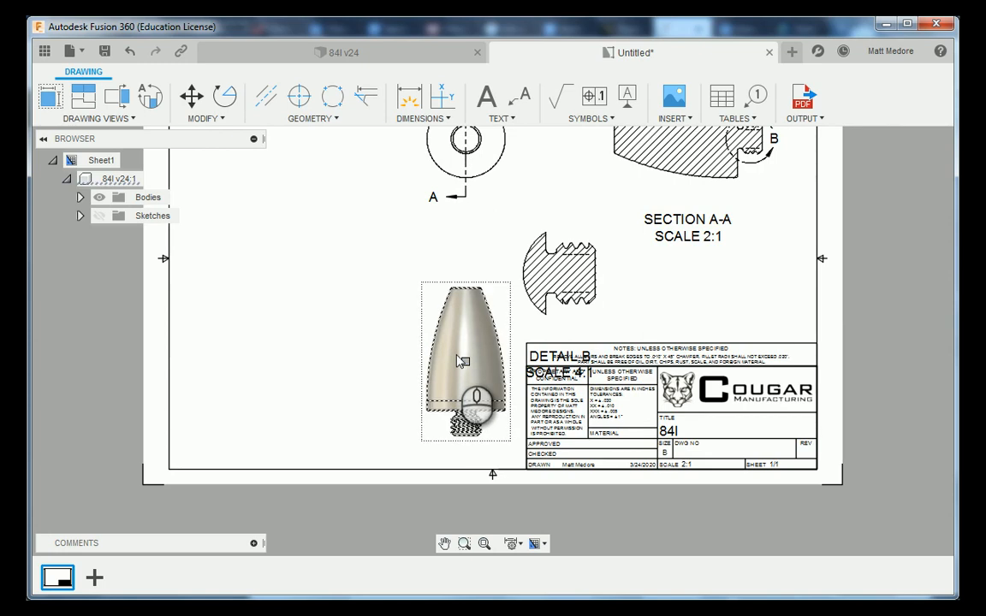
pyautogui.press('Delete')
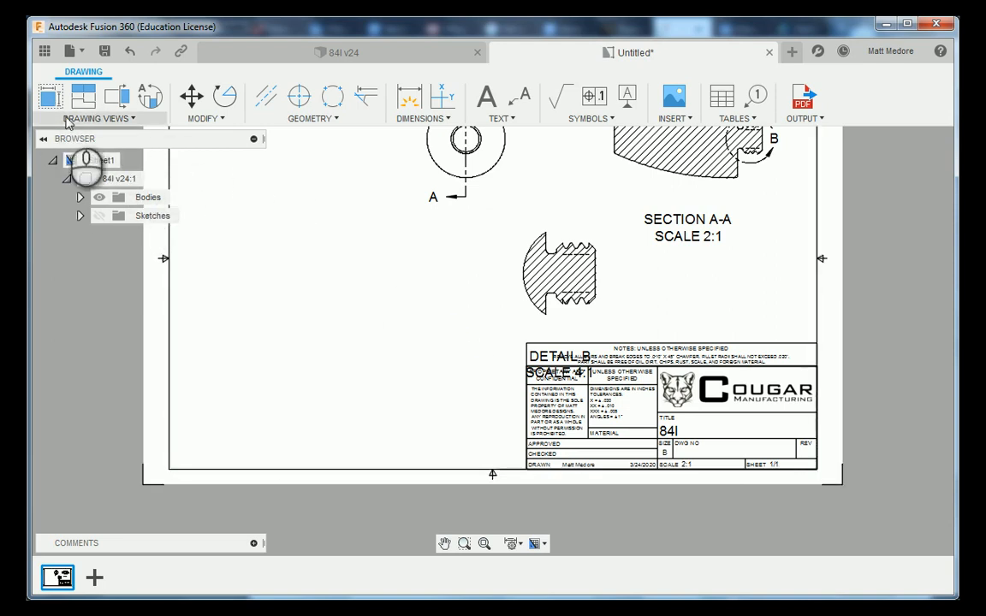
# Start a new base view of the part with the Bottom orientation
pyautogui.click(90, 119)
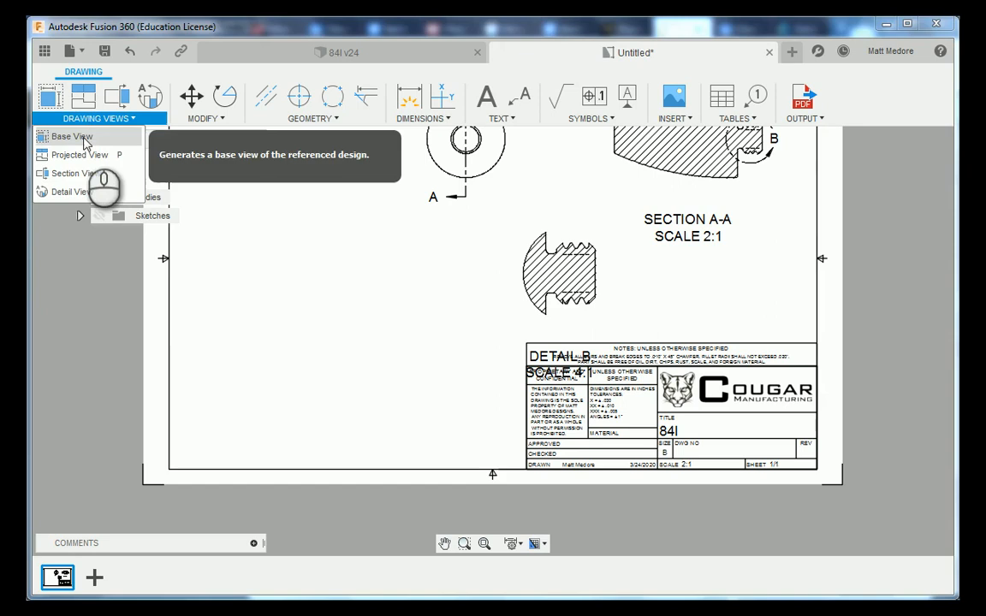
pyautogui.click(84, 139)
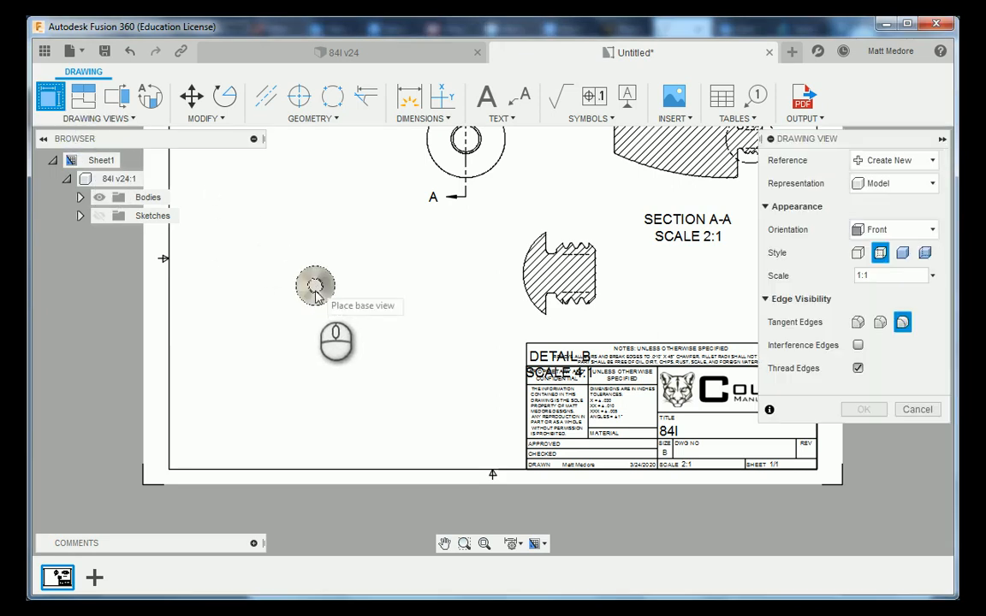
pyautogui.click(881, 235)
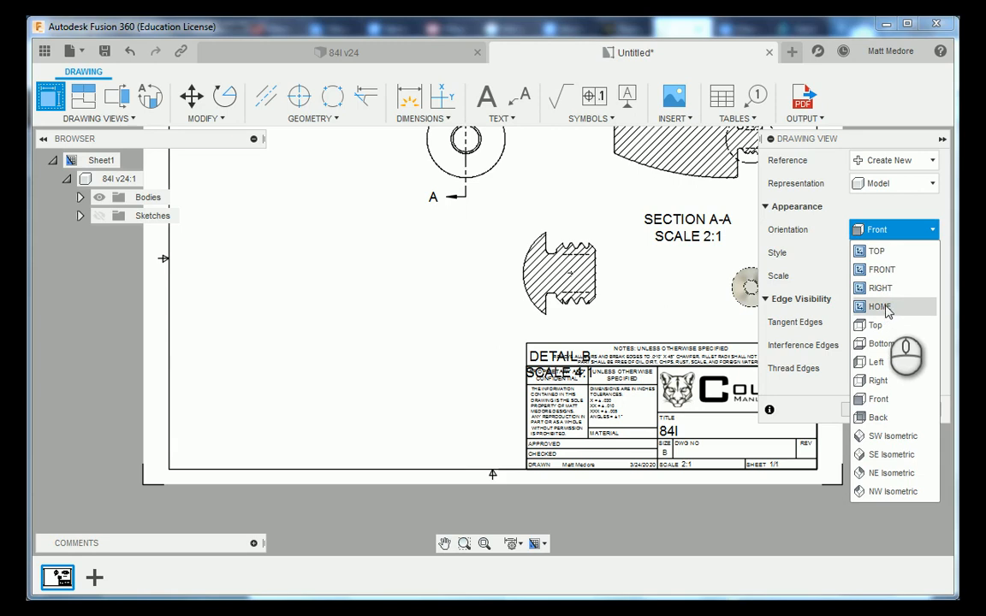
pyautogui.click(881, 344)
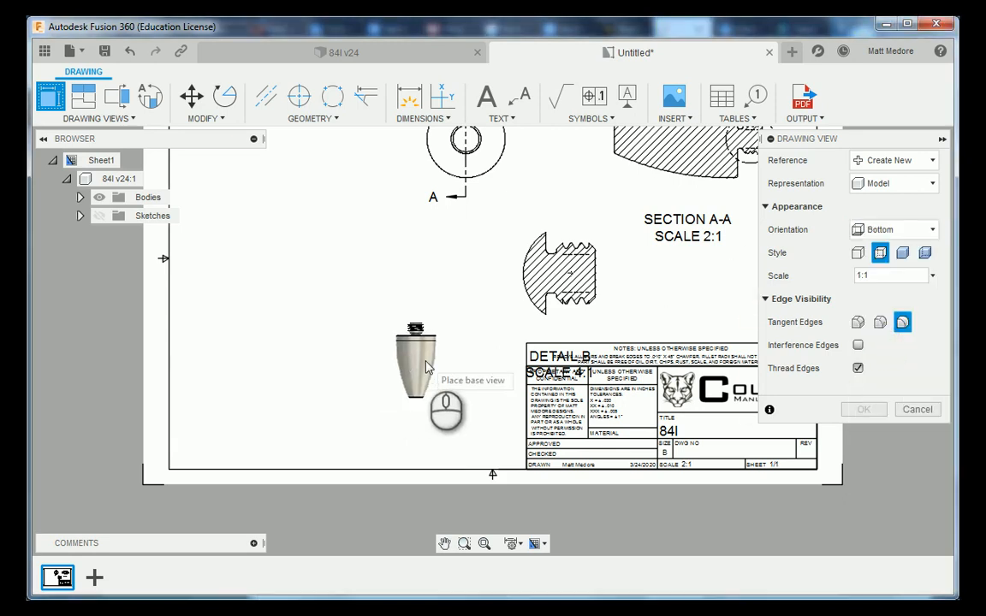
# Try the TOP orientation for the unplaced base view, and set the orientation back to Bottom
pyautogui.click(911, 233)
pyautogui.click(876, 251)
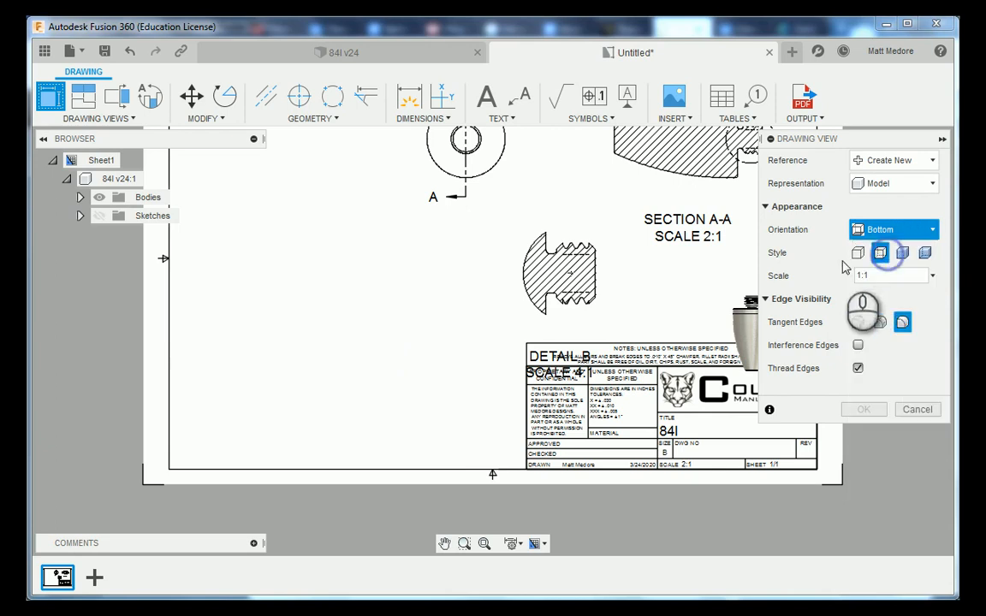
pyautogui.click(898, 231)
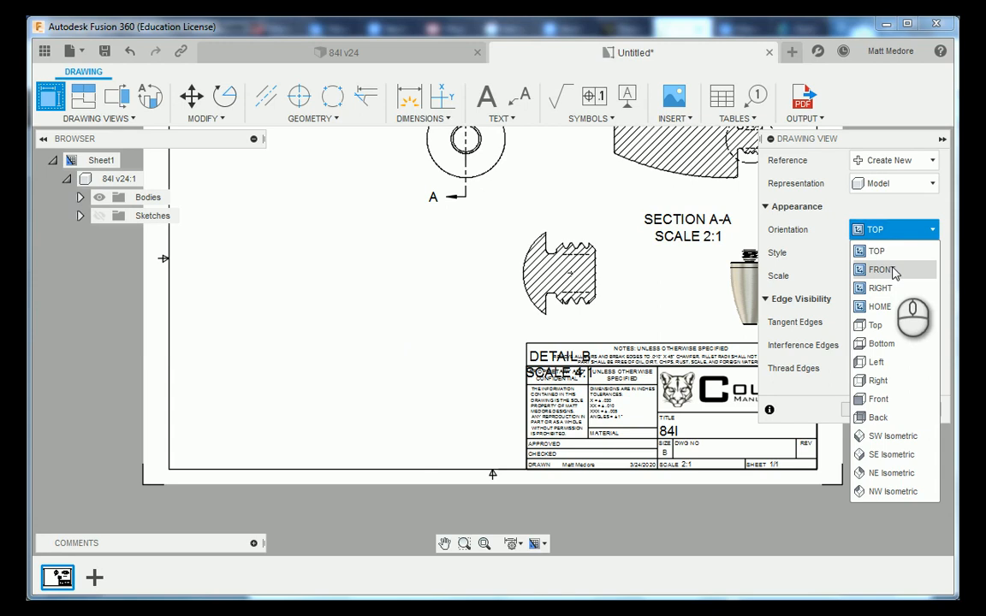
pyautogui.click(882, 345)
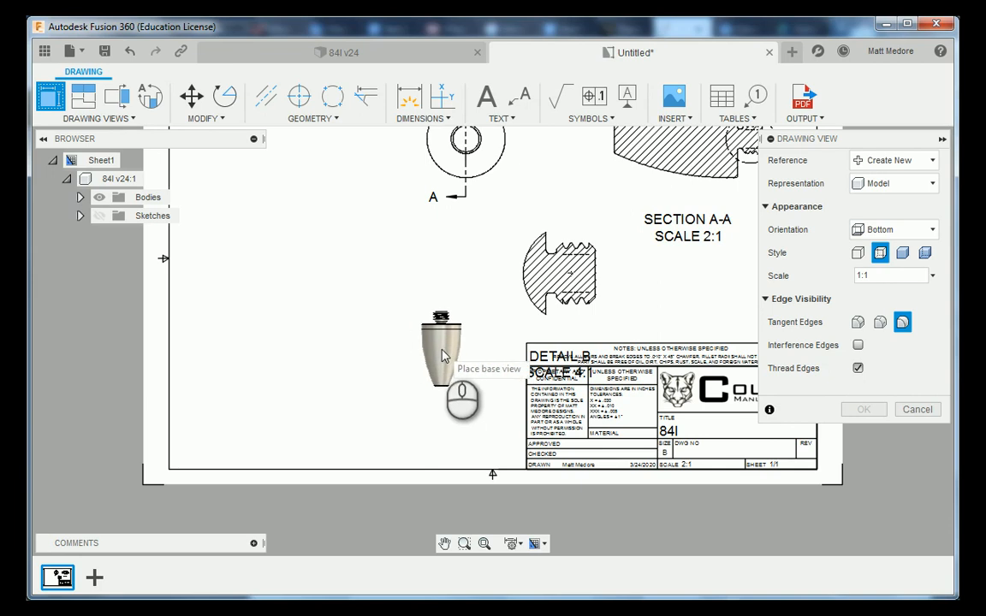
# Set the base view to 2:1 scale with shaded style and place it in the sheet's empty lower-left area
pyautogui.click(931, 275)
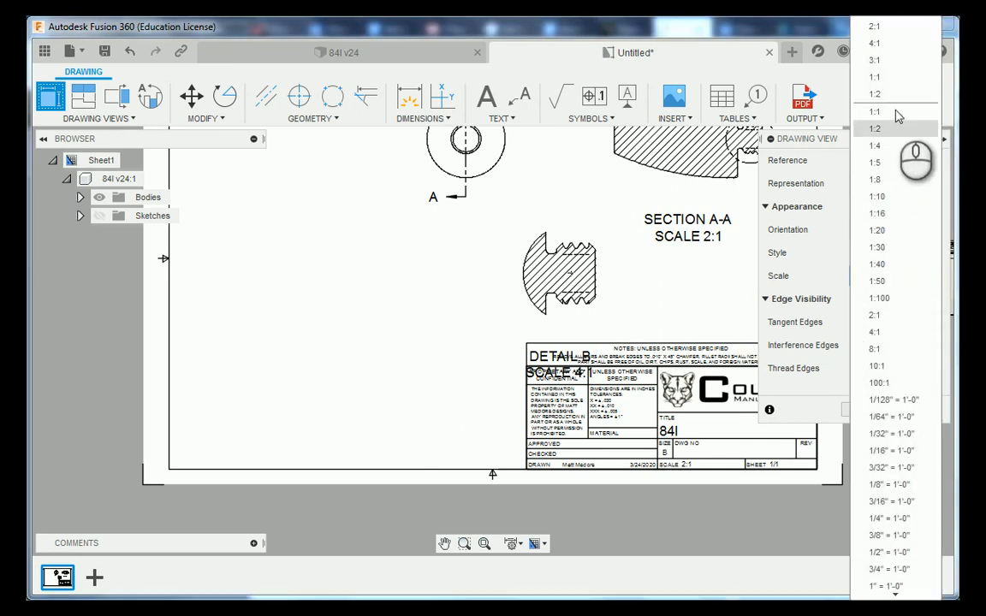
pyautogui.click(876, 26)
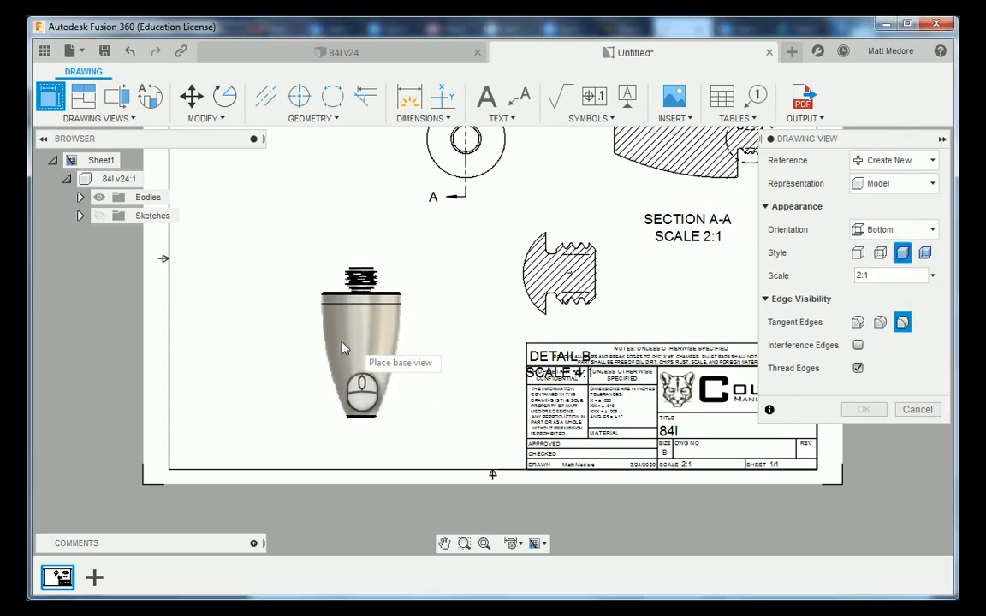
pyautogui.click(261, 351)
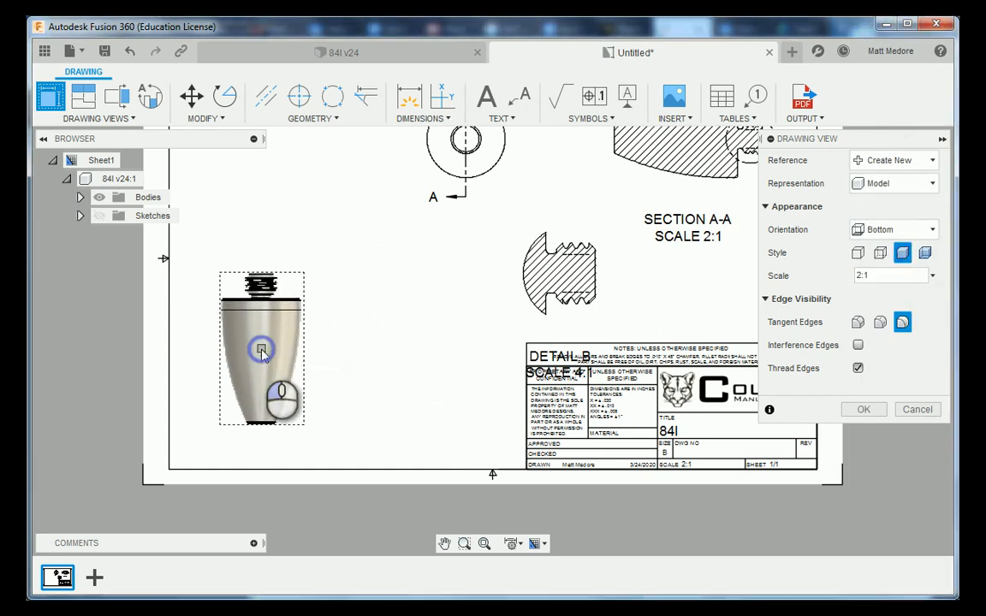
pyautogui.click(877, 411)
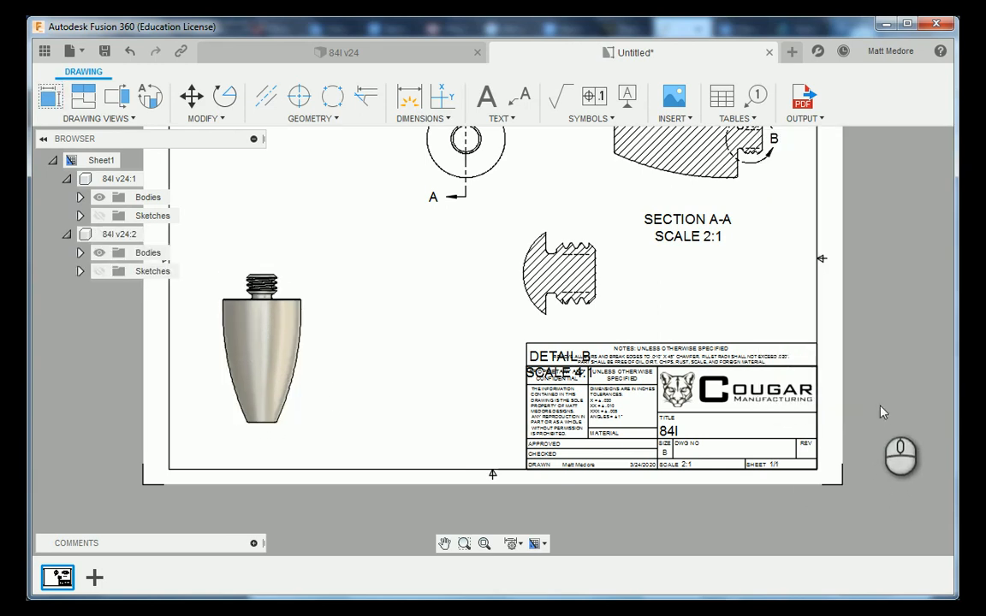
# Rotate the shaded base view 180 degrees about the lower-right corner of its narrow tip so the threaded stud points down
pyautogui.scroll(-3, 792, 362)
pyautogui.scroll(4, 469, 344)
pyautogui.scroll(2, 467, 344)
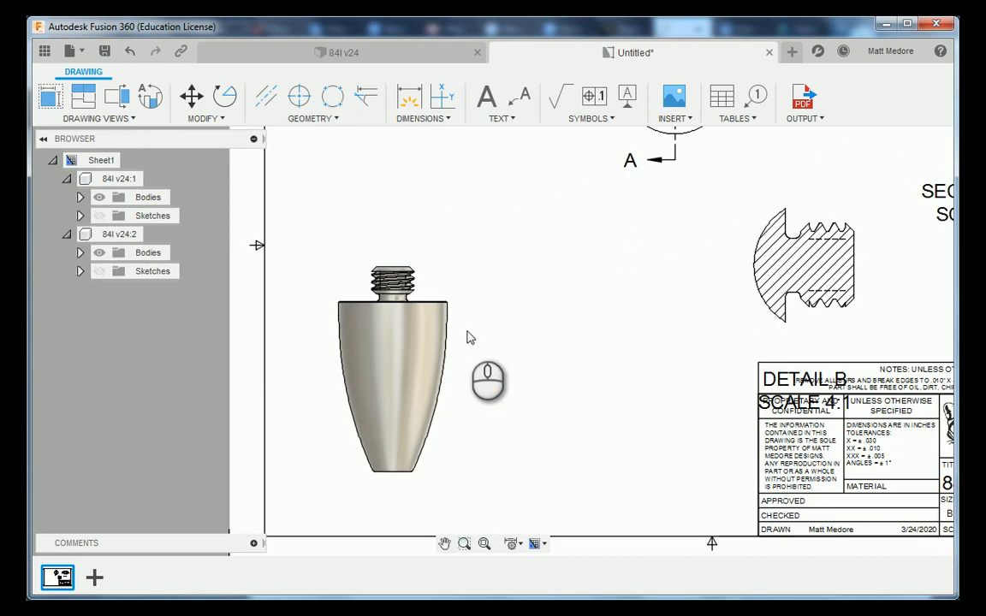
pyautogui.scroll(-2, 424, 214)
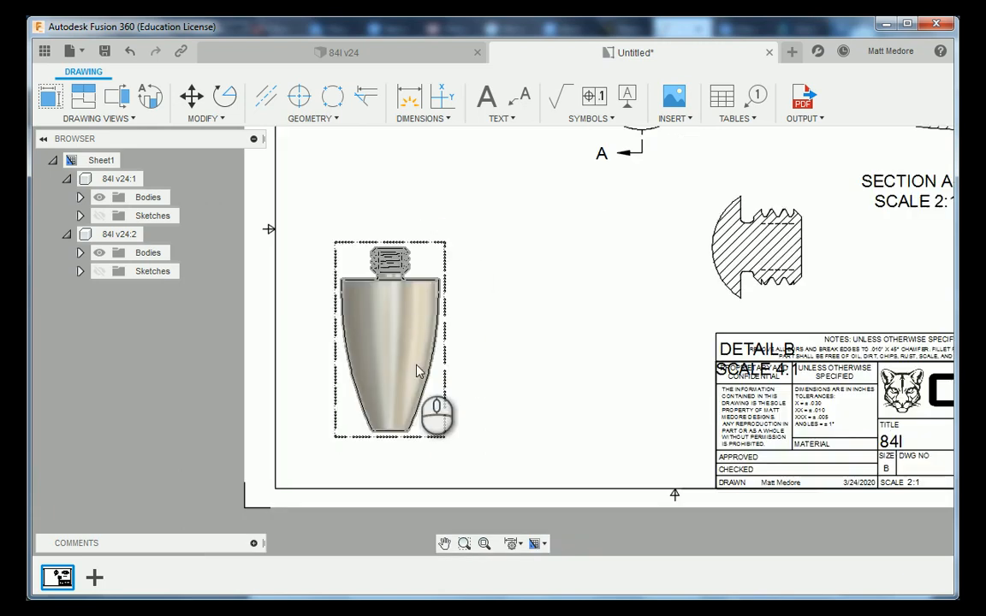
pyautogui.scroll(2, 432, 345)
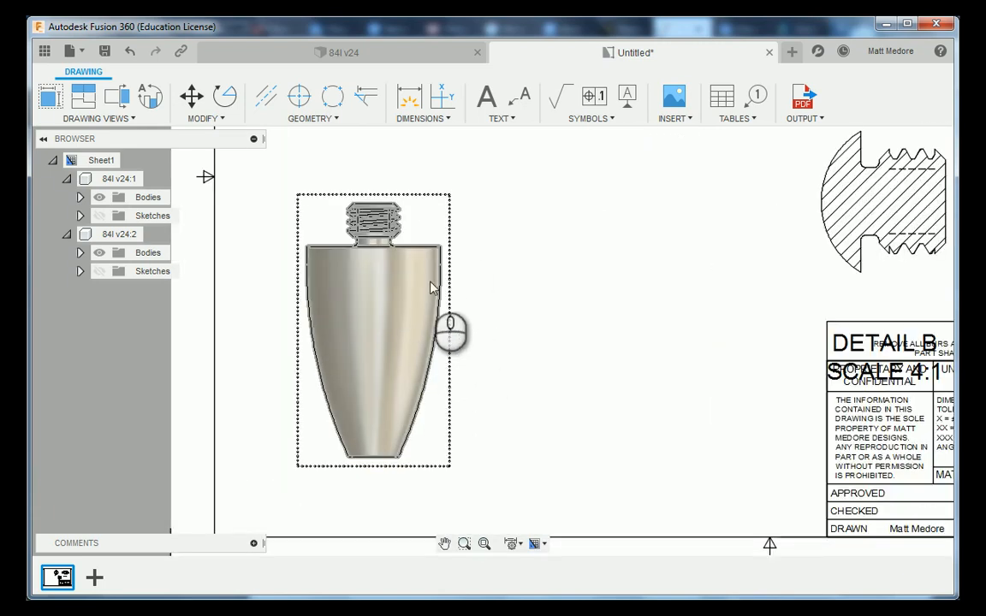
pyautogui.click(203, 118)
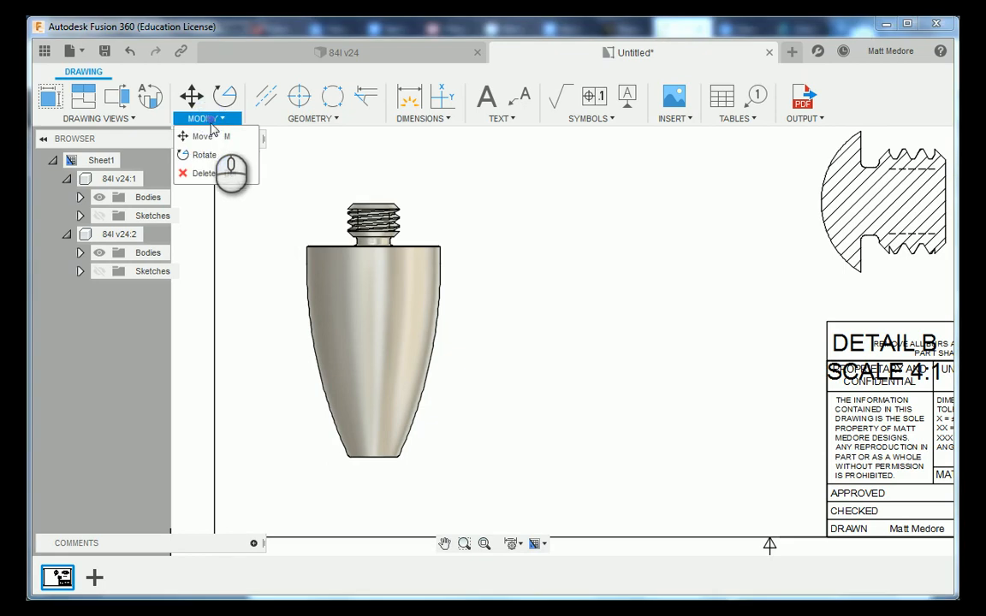
pyautogui.click(205, 155)
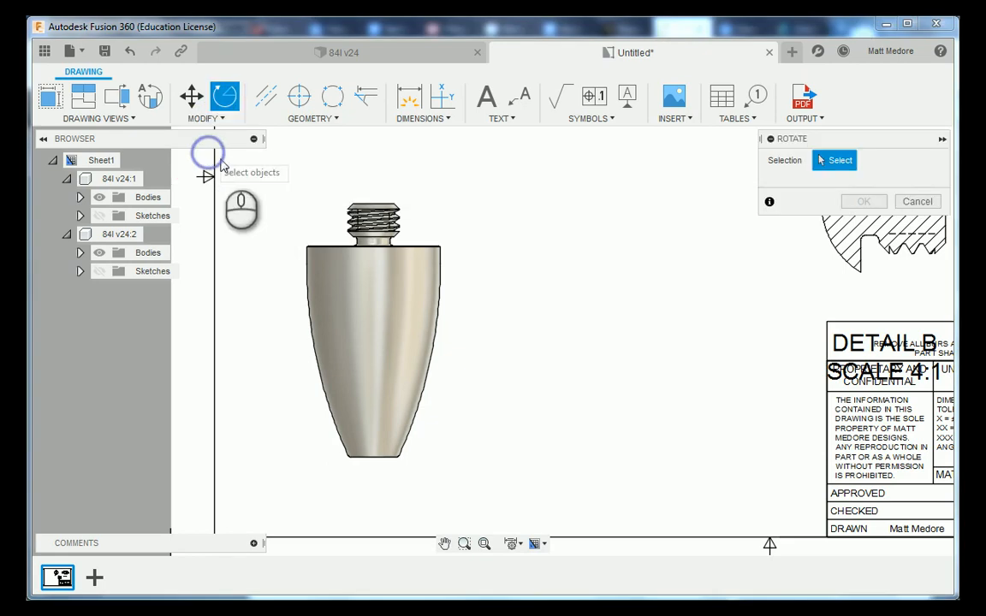
pyautogui.click(360, 237)
pyautogui.scroll(-3, 358, 355)
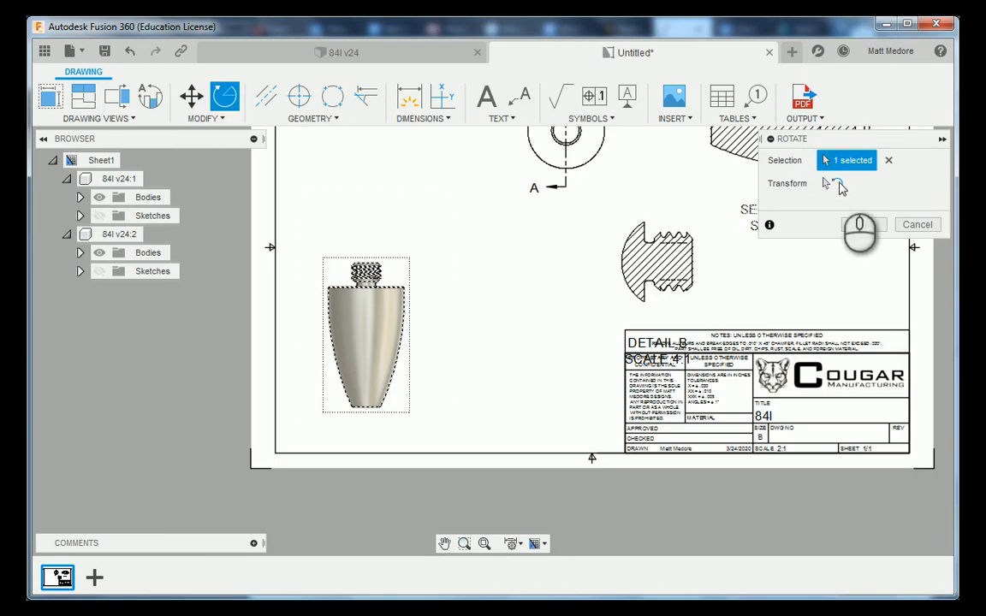
pyautogui.click(837, 185)
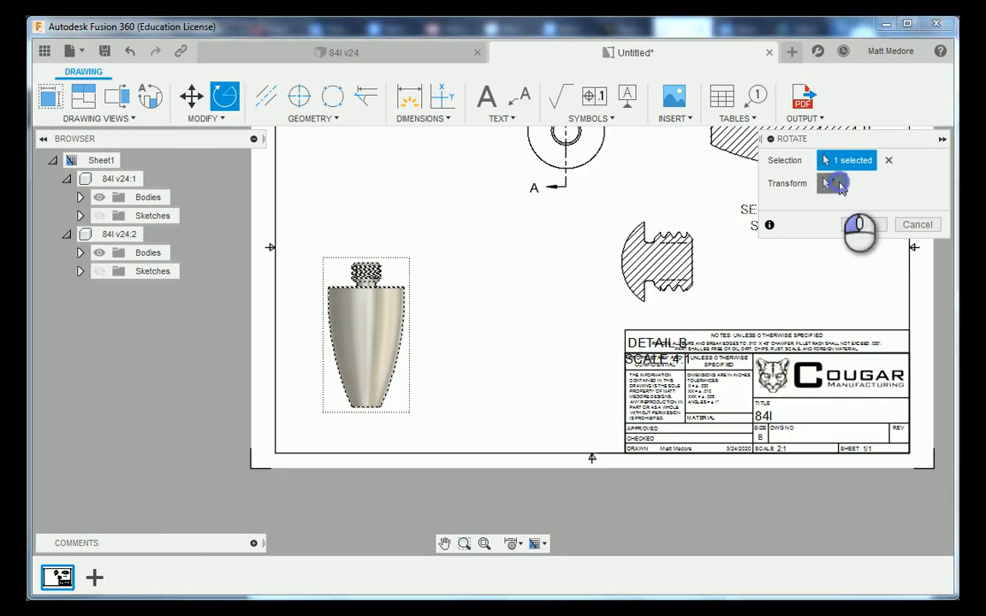
pyautogui.click(380, 414)
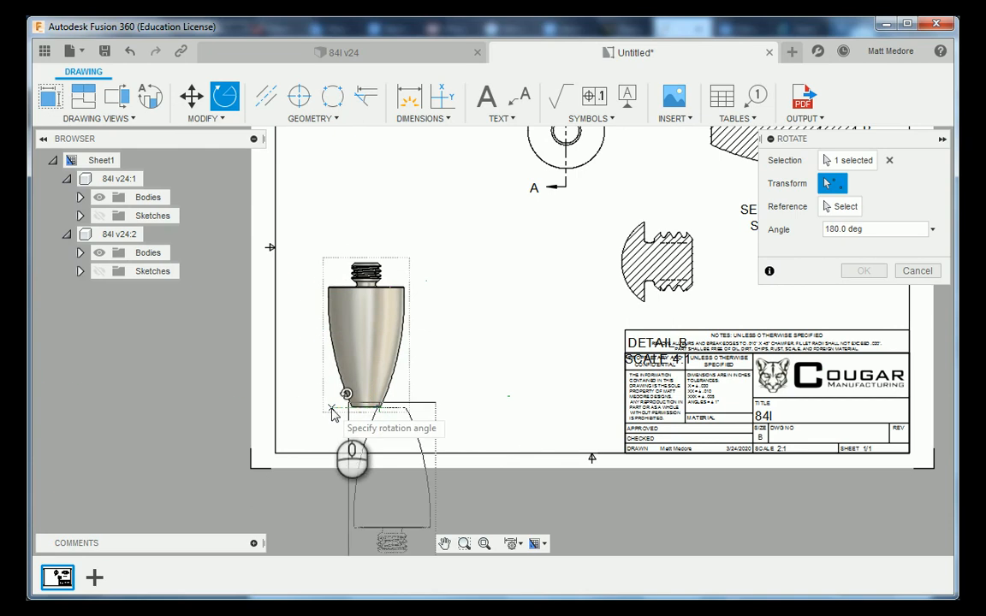
pyautogui.click(332, 410)
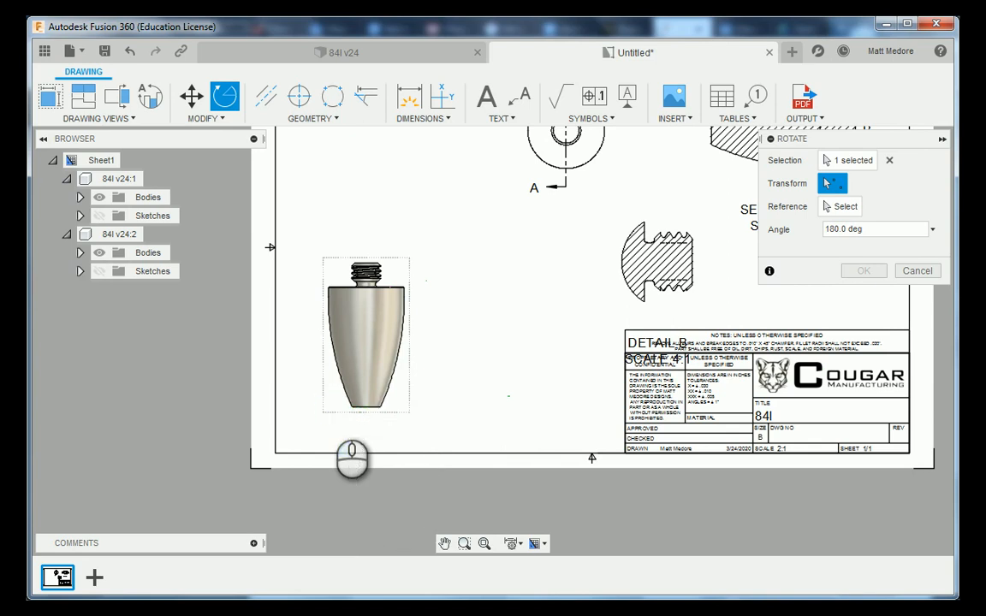
pyautogui.scroll(-4, 356, 291)
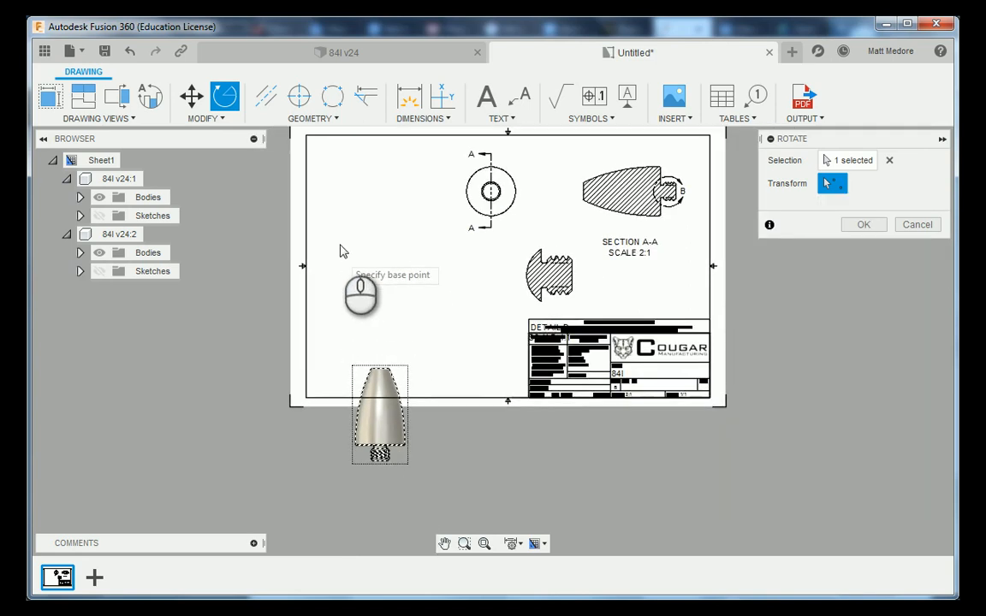
pyautogui.scroll(2, 393, 445)
pyautogui.scroll(2, 305, 336)
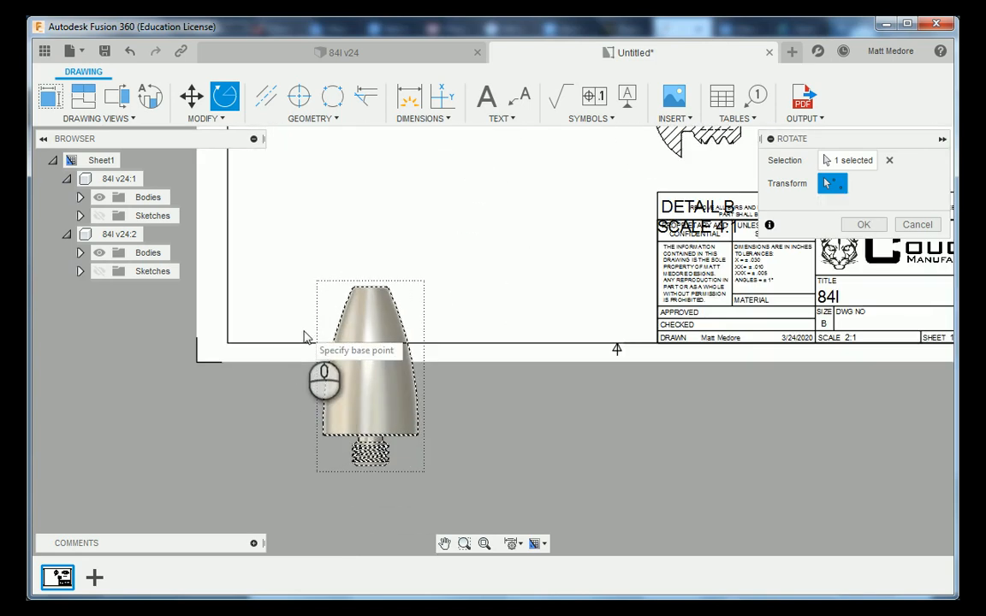
pyautogui.scroll(1, 301, 336)
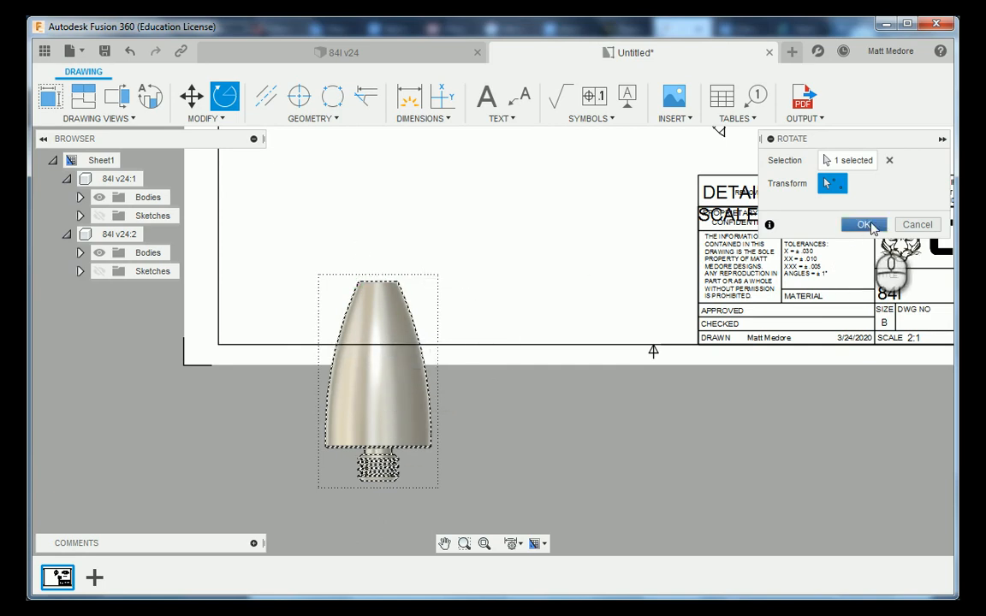
pyautogui.click(866, 225)
# Move the rotated shaded view back inside the sheet border, near the left edge and clear of the title block
pyautogui.scroll(-2, 521, 440)
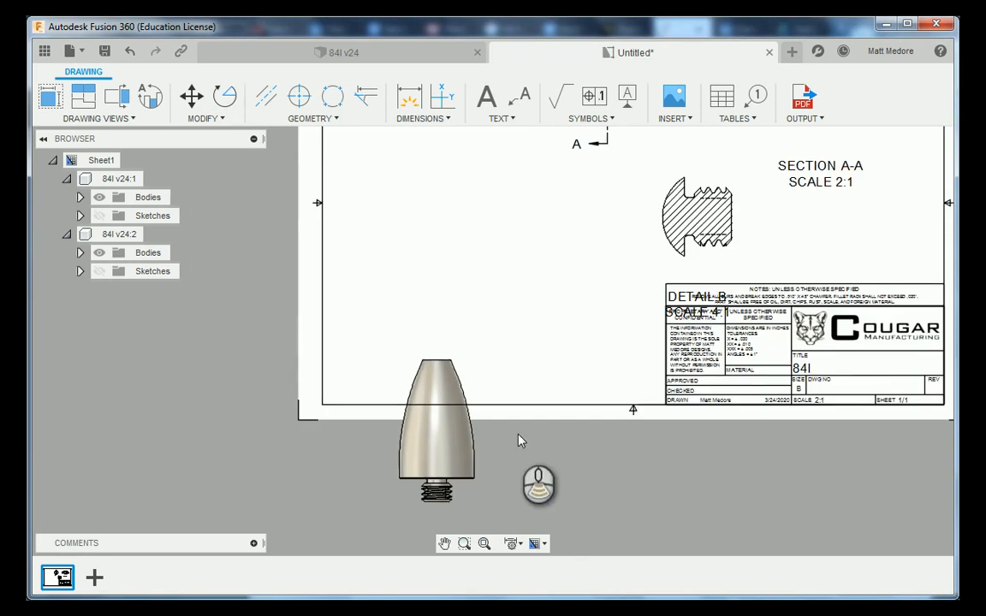
pyautogui.scroll(4, 395, 398)
pyautogui.click(400, 423)
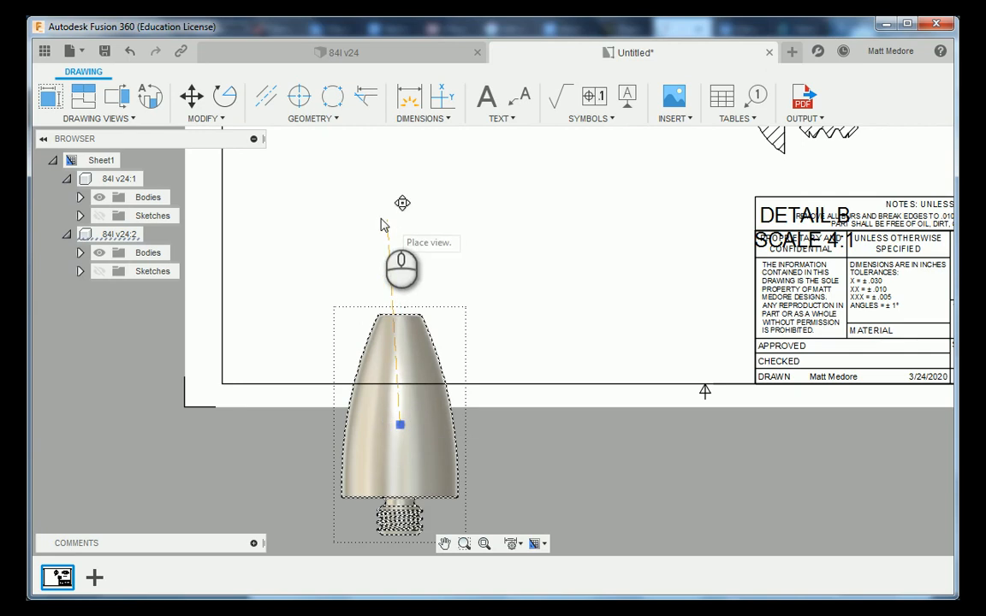
pyautogui.click(314, 197)
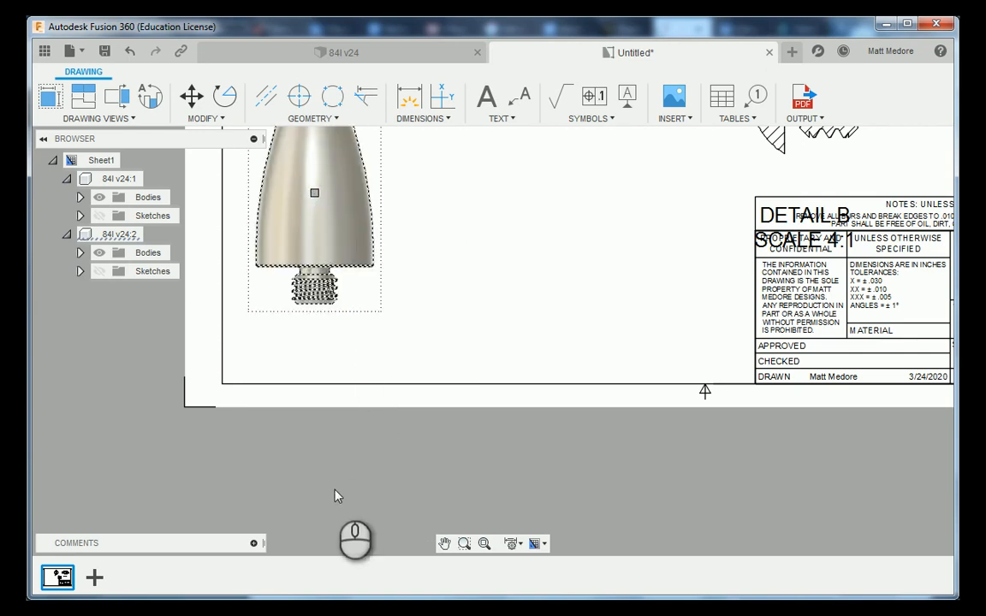
pyautogui.scroll(-3, 338, 493)
pyautogui.scroll(2, 389, 330)
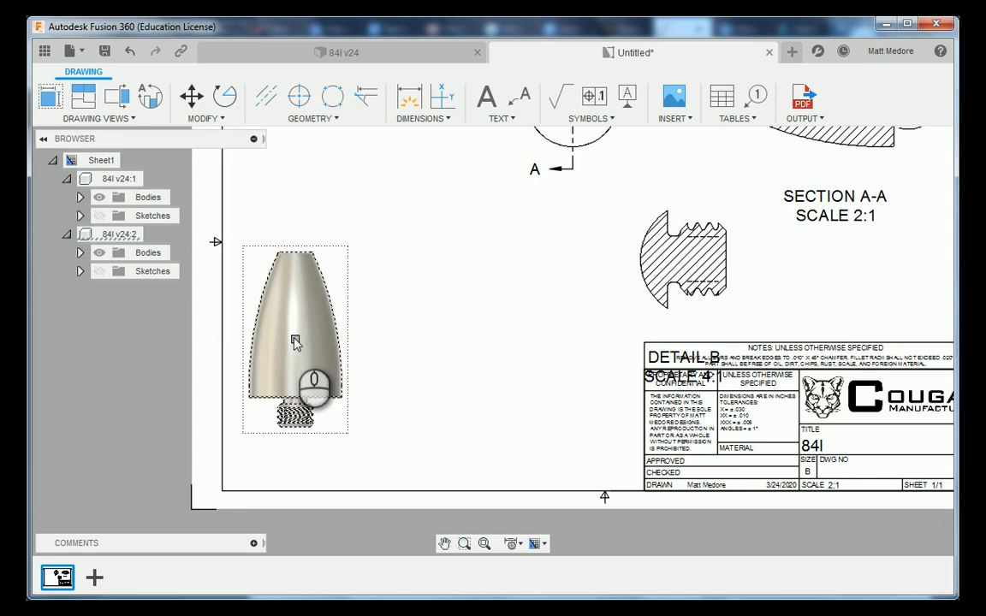
pyautogui.click(425, 361)
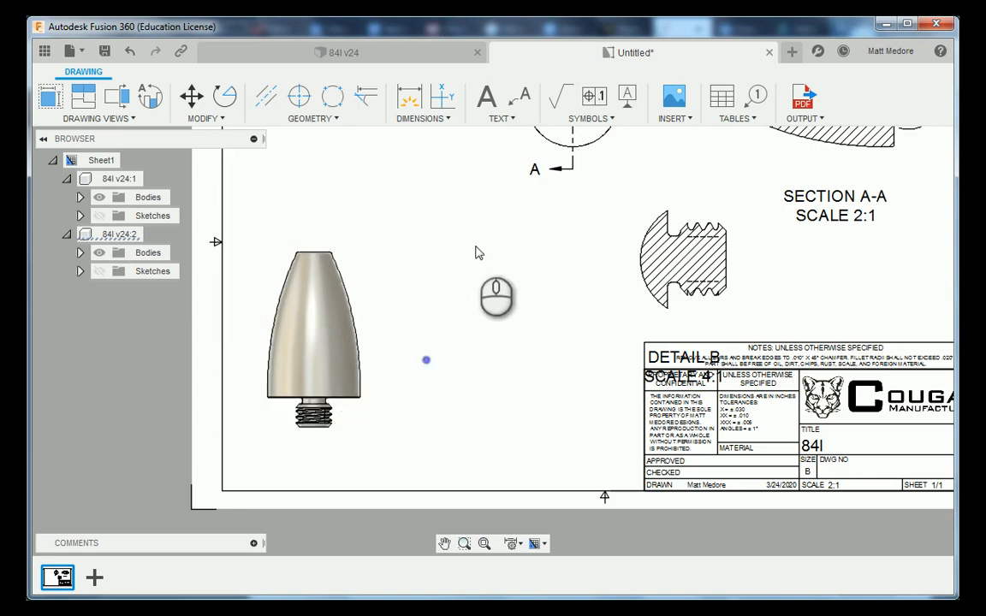
# Create a 4:1 detail view enclosing the shaded view's threaded stud and place it between that view and the title block
pyautogui.scroll(-2, 478, 254)
pyautogui.scroll(3, 344, 412)
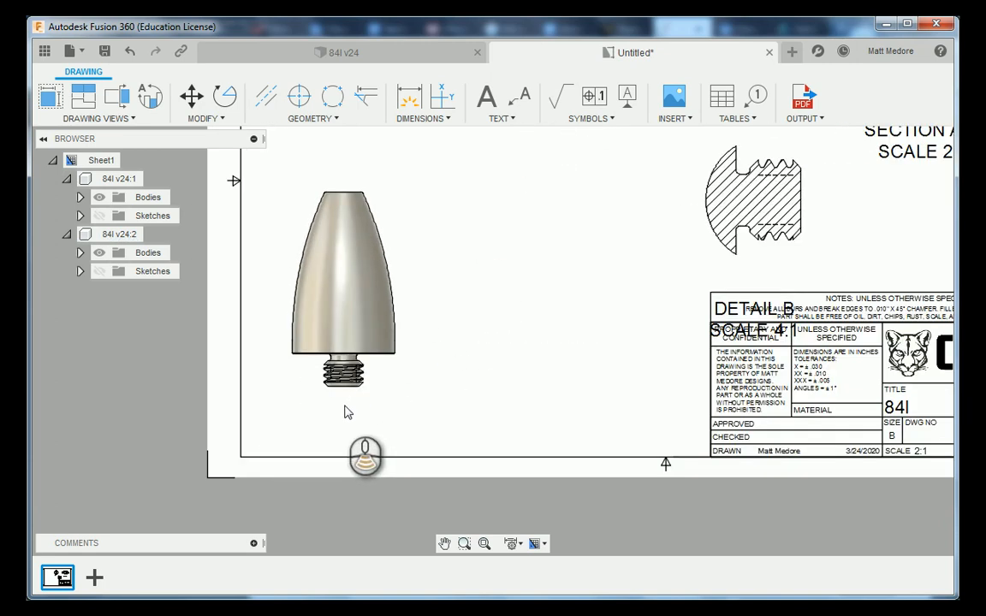
pyautogui.scroll(3, 309, 435)
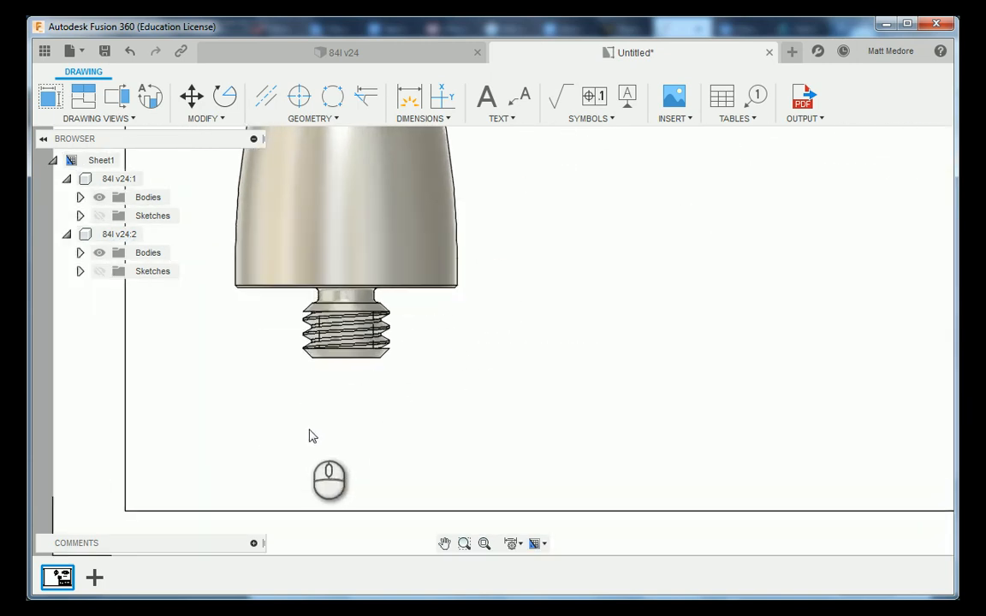
pyautogui.click(106, 124)
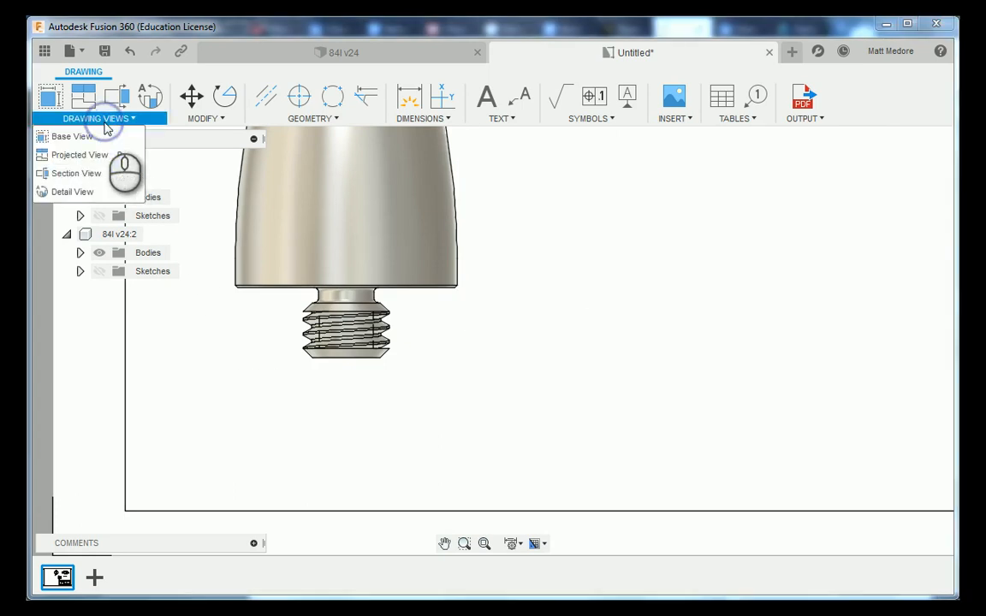
pyautogui.click(85, 192)
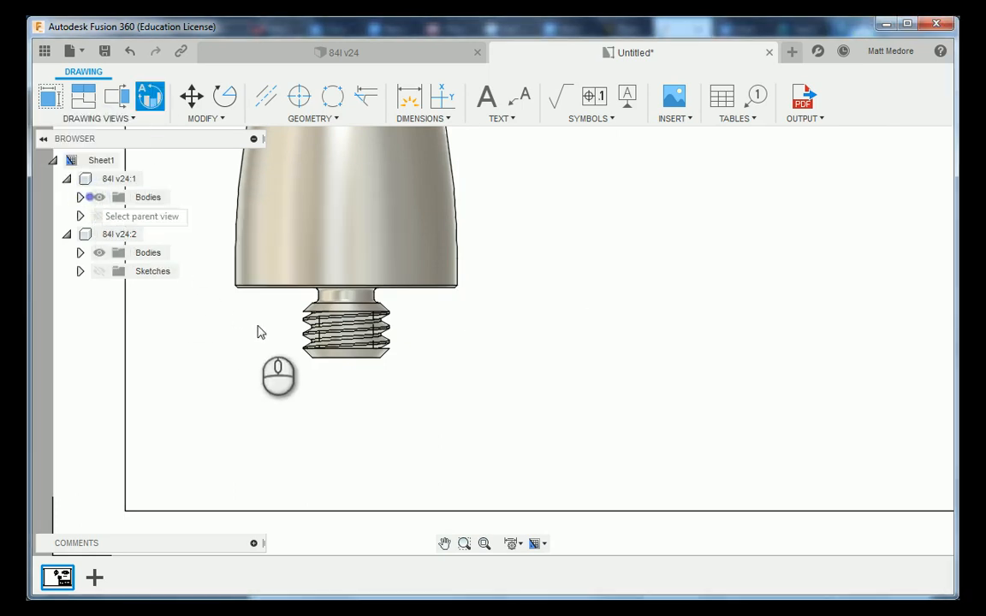
pyautogui.click(345, 334)
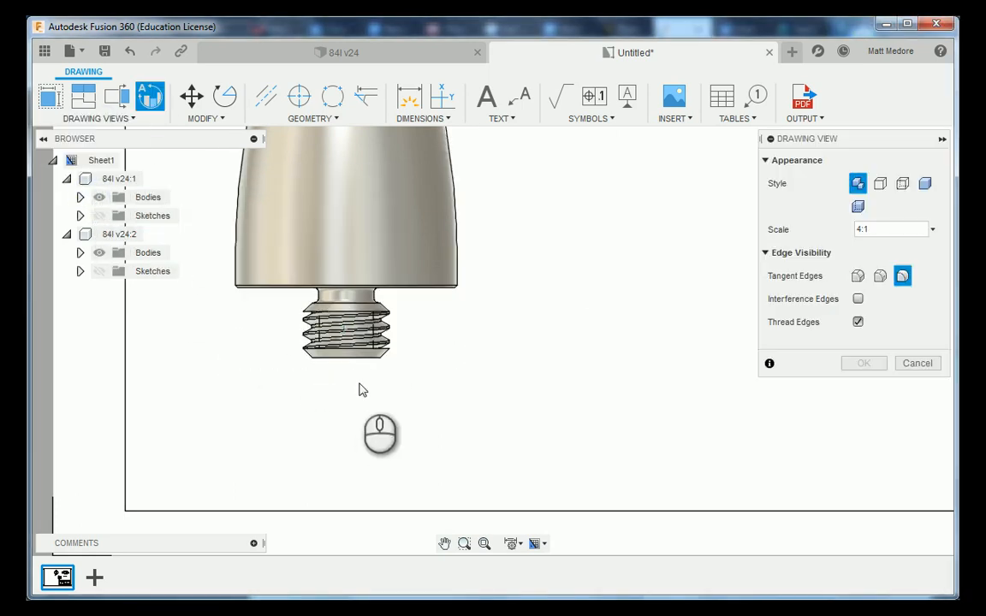
pyautogui.click(345, 333)
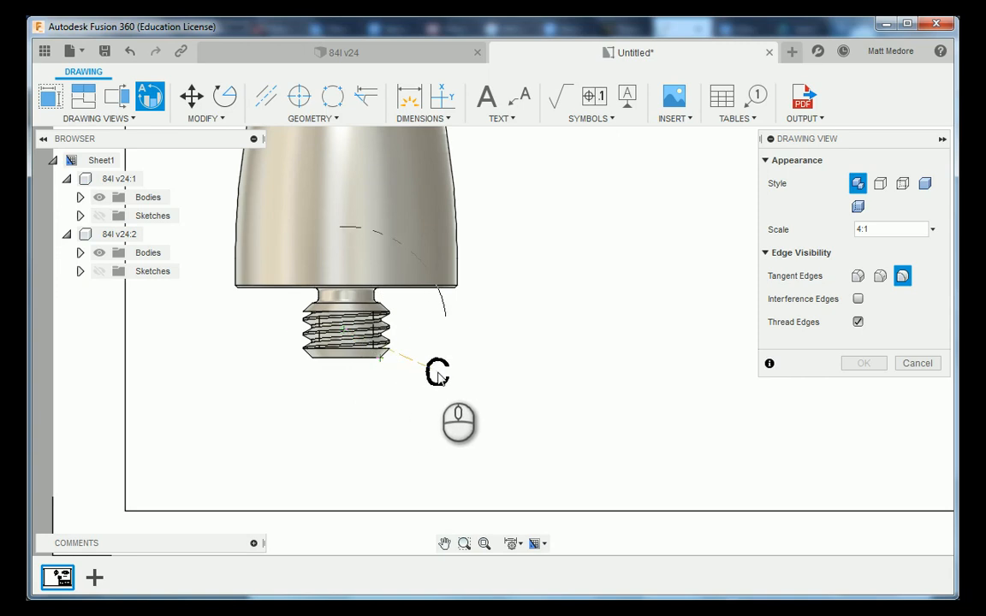
pyautogui.click(346, 400)
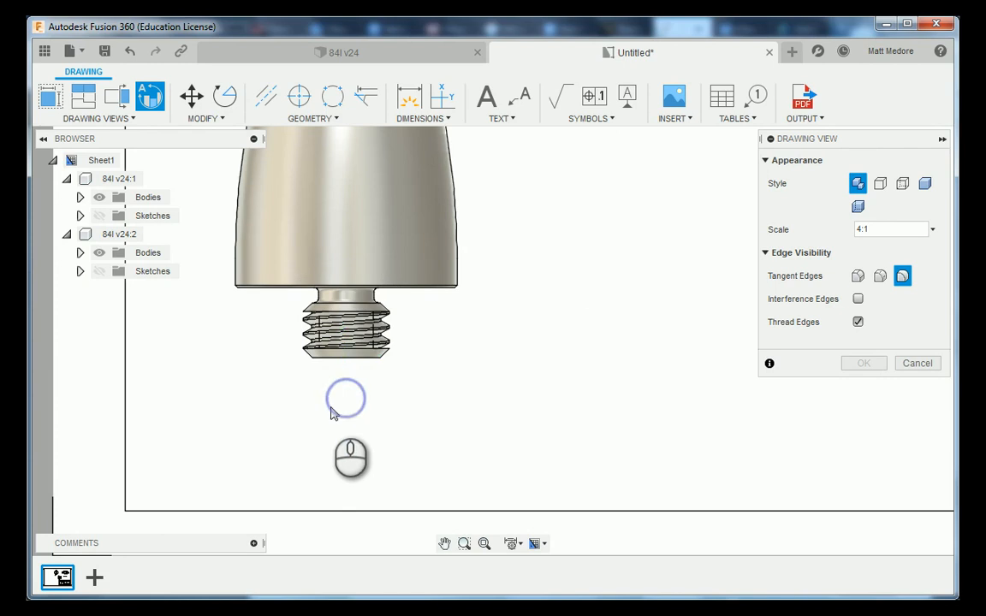
pyautogui.scroll(-4, 385, 411)
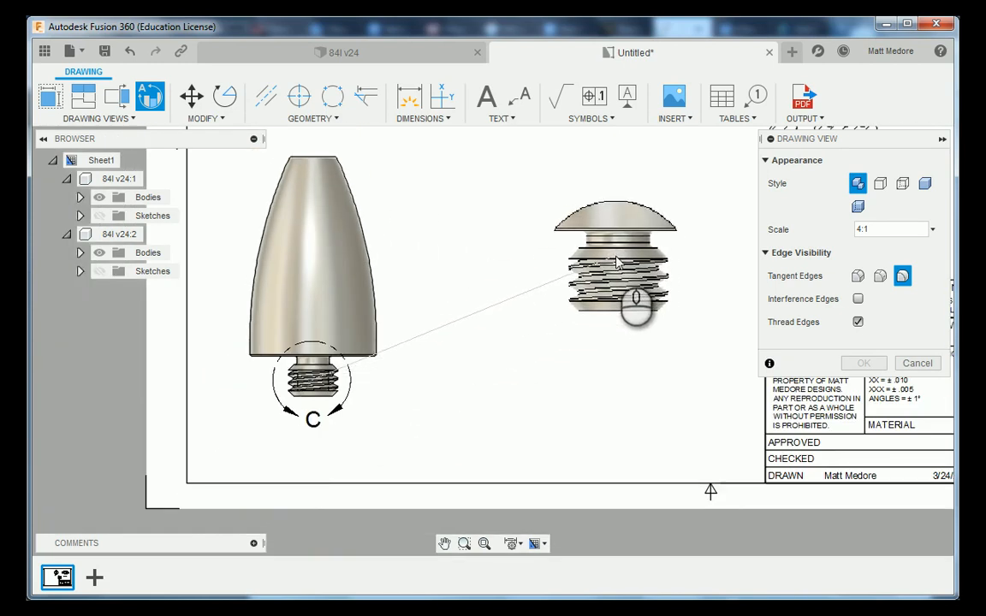
pyautogui.click(608, 263)
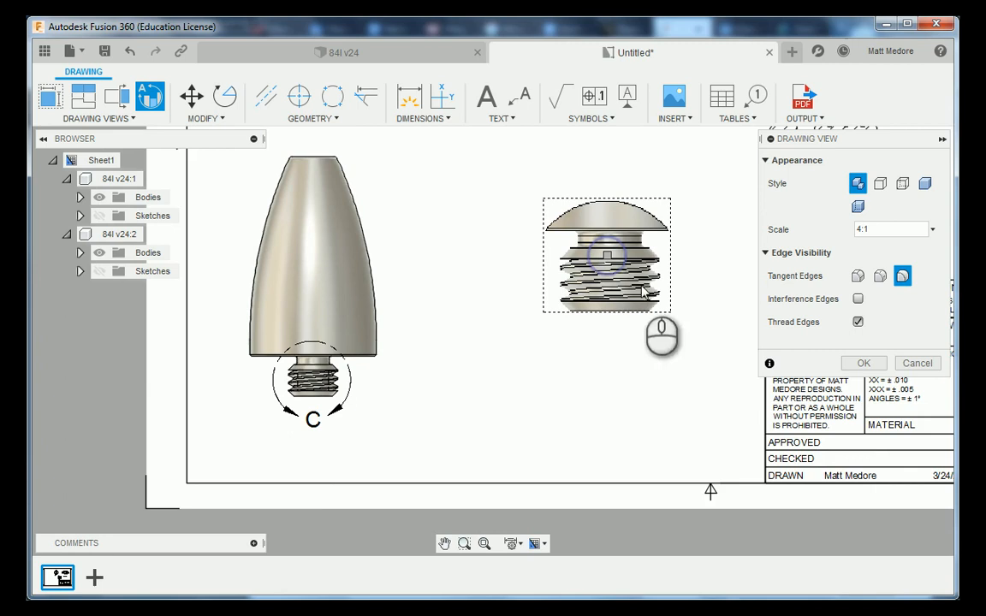
pyautogui.click(861, 364)
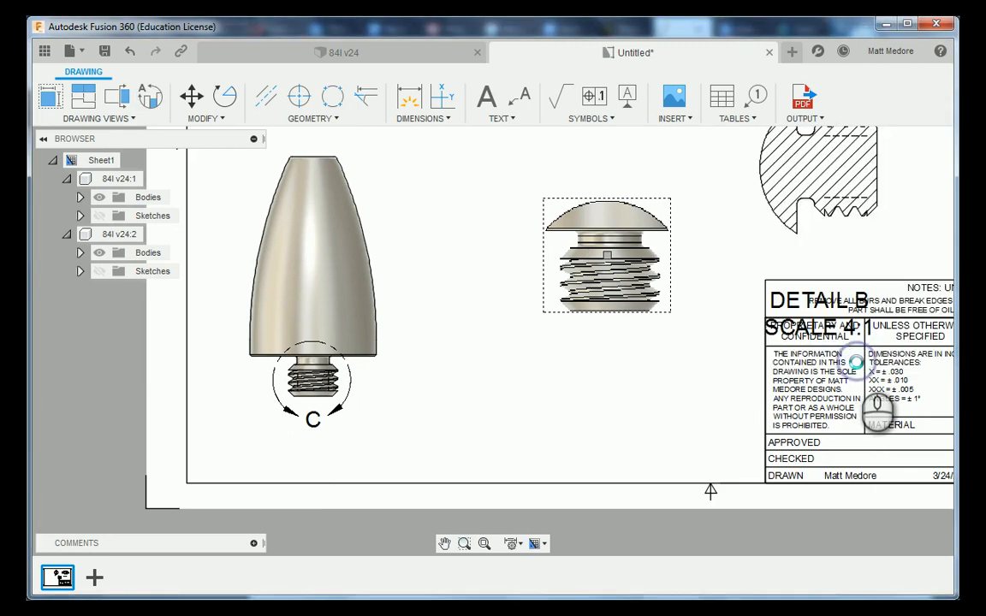
# Examine the sheet layout, checking the spacing of the views and the Detail B and Detail C captions near the title block
pyautogui.scroll(-2, 391, 370)
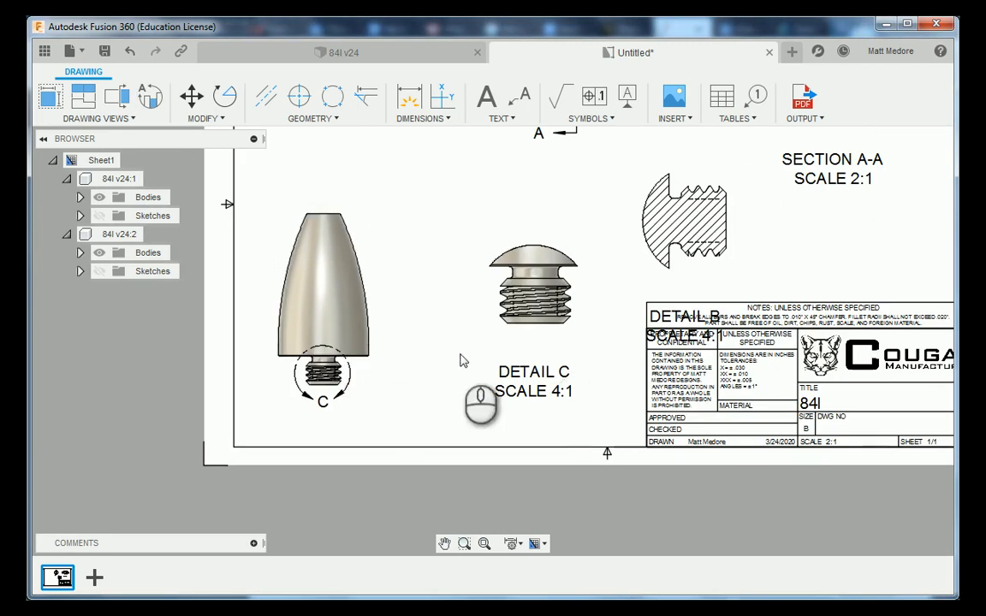
pyautogui.scroll(-1, 396, 369)
pyautogui.scroll(-1, 420, 372)
pyautogui.scroll(2, 423, 373)
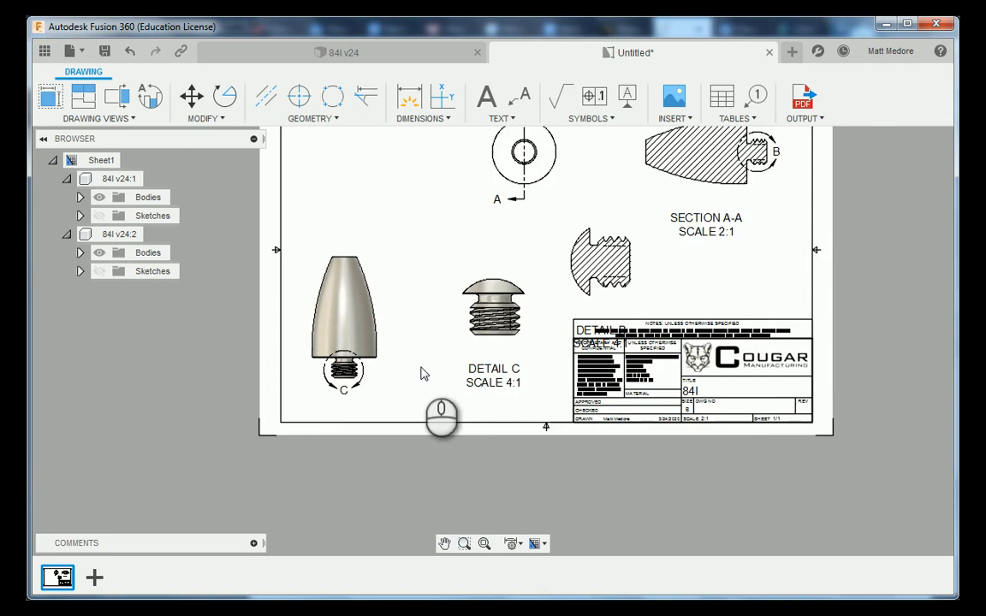
pyautogui.scroll(-1, 422, 371)
pyautogui.scroll(-1, 410, 381)
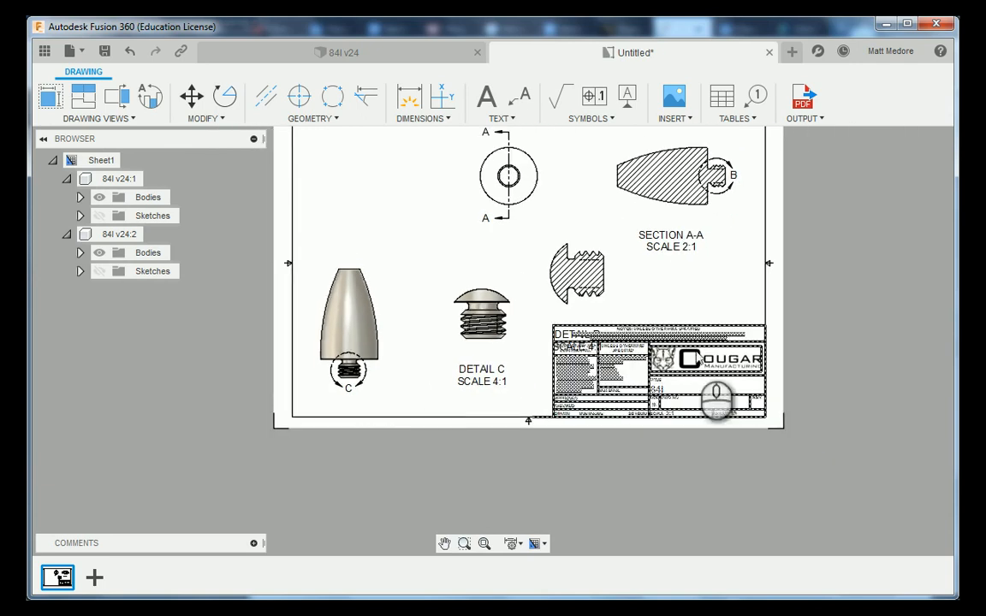
pyautogui.scroll(1, 757, 289)
pyautogui.scroll(1, 317, 393)
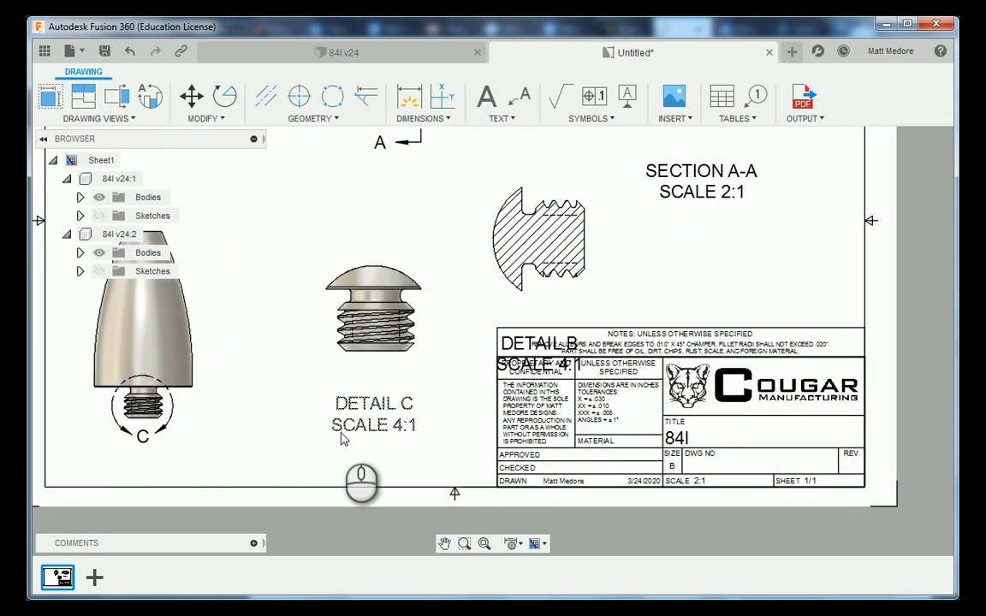
pyautogui.scroll(-1, 317, 438)
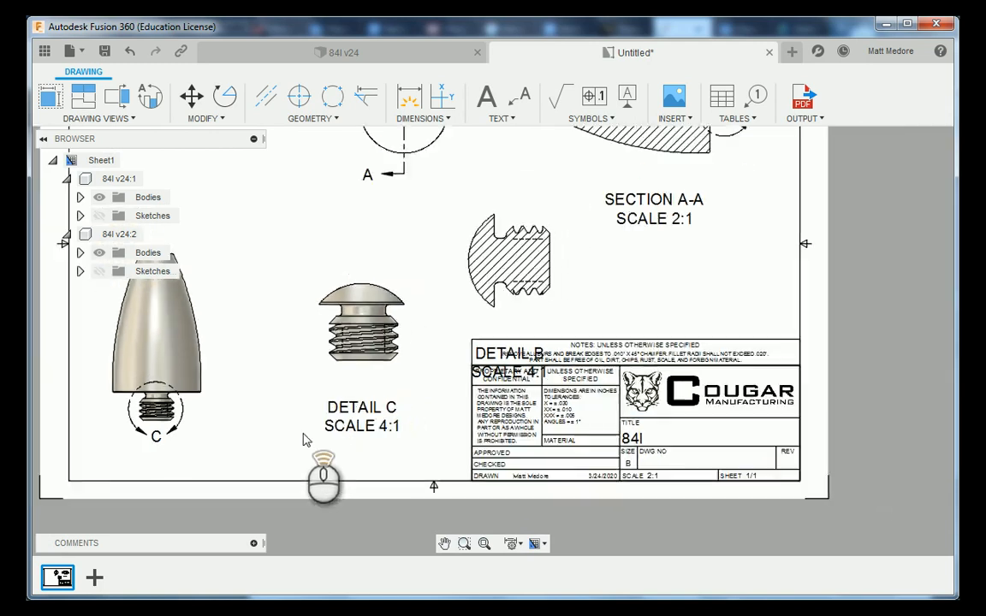
pyautogui.scroll(-1, 450, 386)
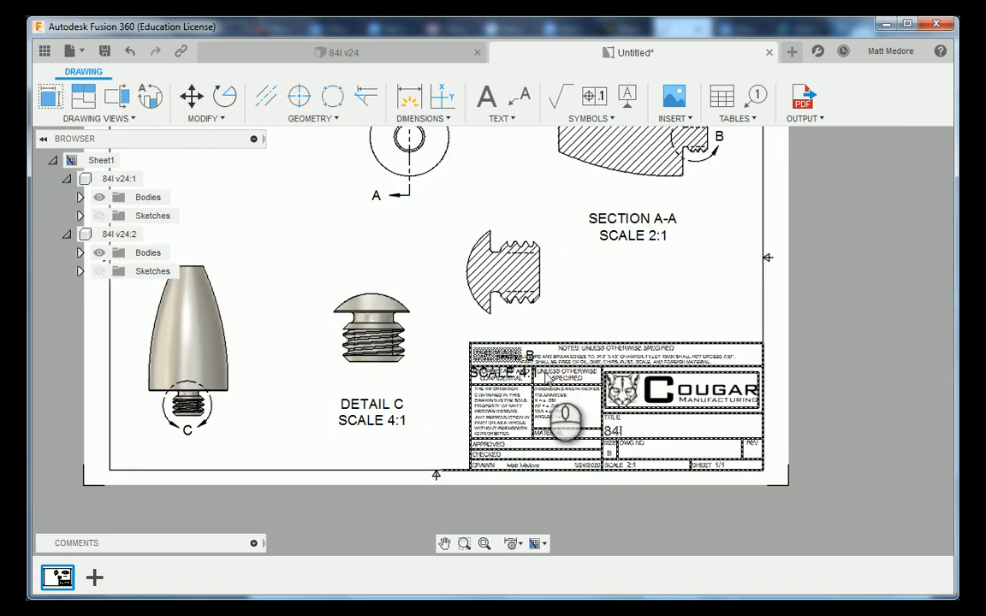
pyautogui.scroll(-1, 438, 393)
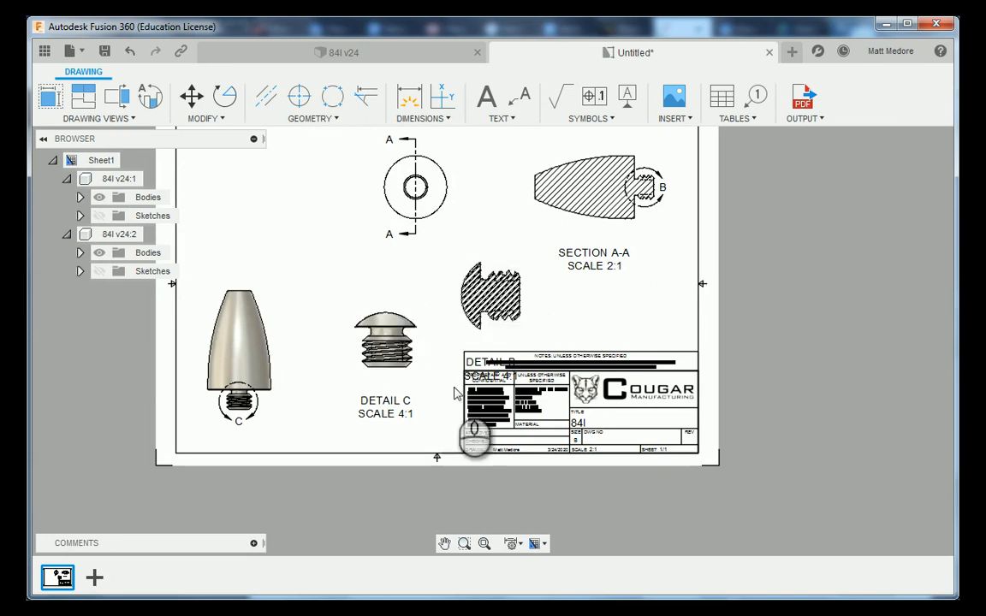
pyautogui.scroll(-1, 439, 404)
# Dimension the outer circle's diameter in the front view, placing the text above and to the right of the circle
pyautogui.scroll(1, 419, 175)
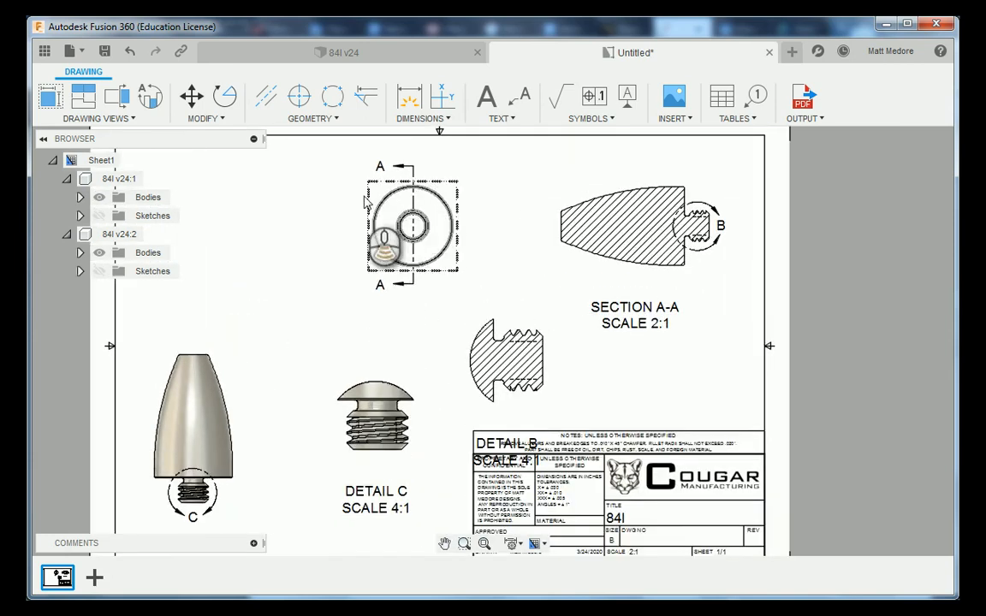
pyautogui.scroll(1, 355, 193)
pyautogui.scroll(1, 370, 227)
pyautogui.scroll(-1, 381, 242)
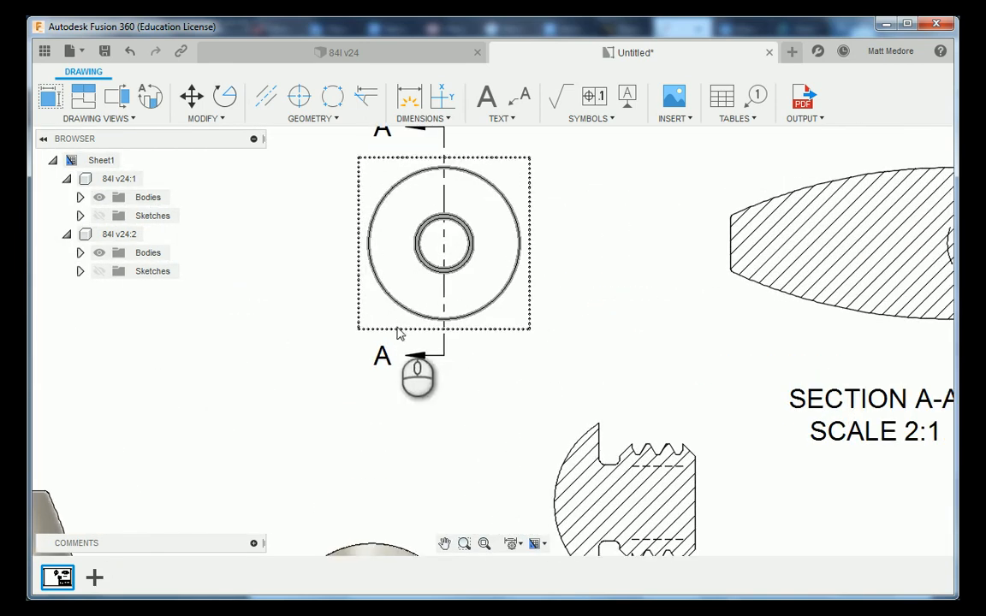
pyautogui.scroll(2, 401, 390)
pyautogui.scroll(-3, 406, 195)
pyautogui.scroll(-1, 407, 207)
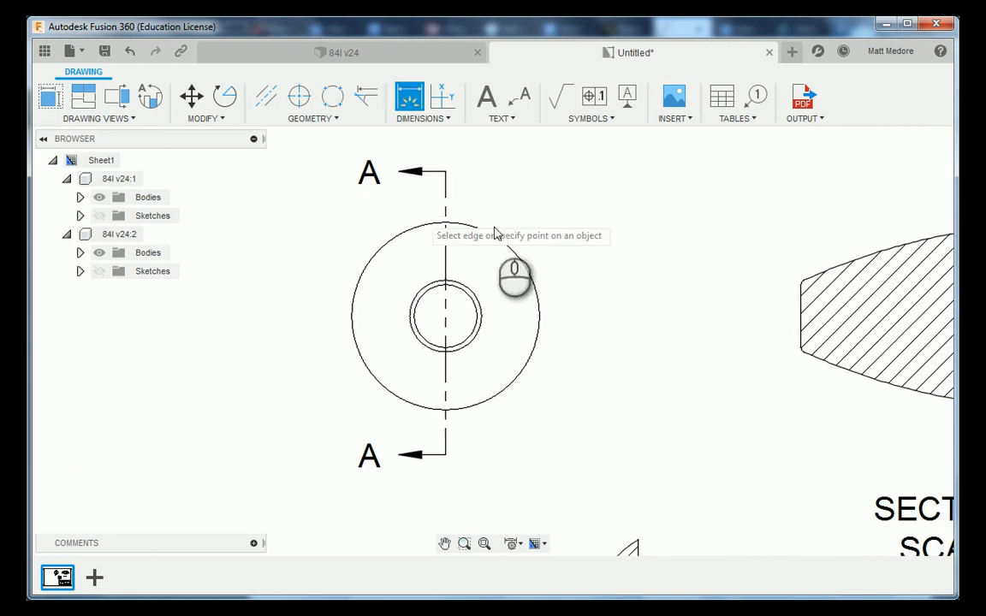
pyautogui.scroll(2, 501, 218)
pyautogui.click(474, 253)
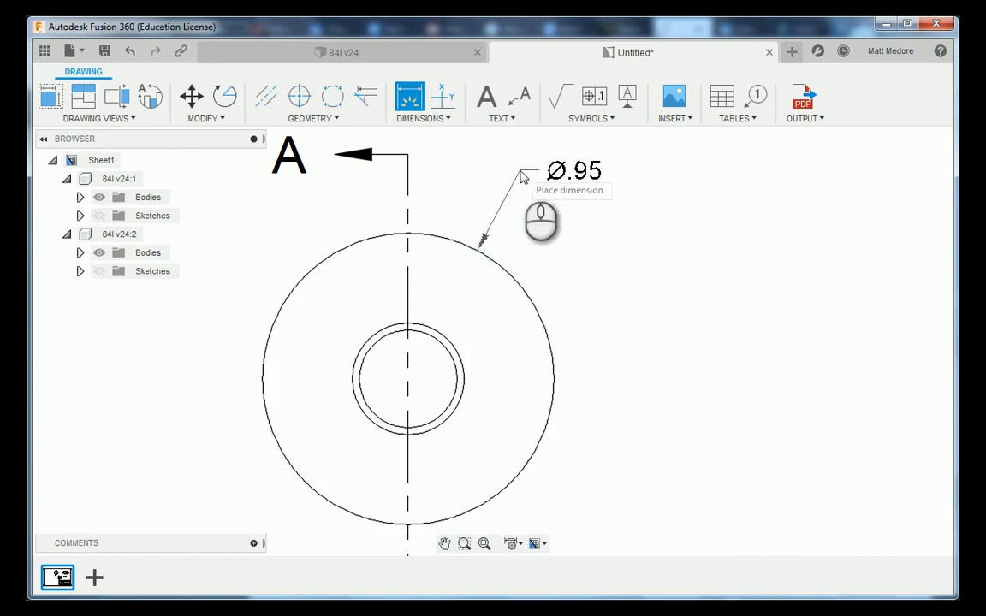
pyautogui.click(518, 163)
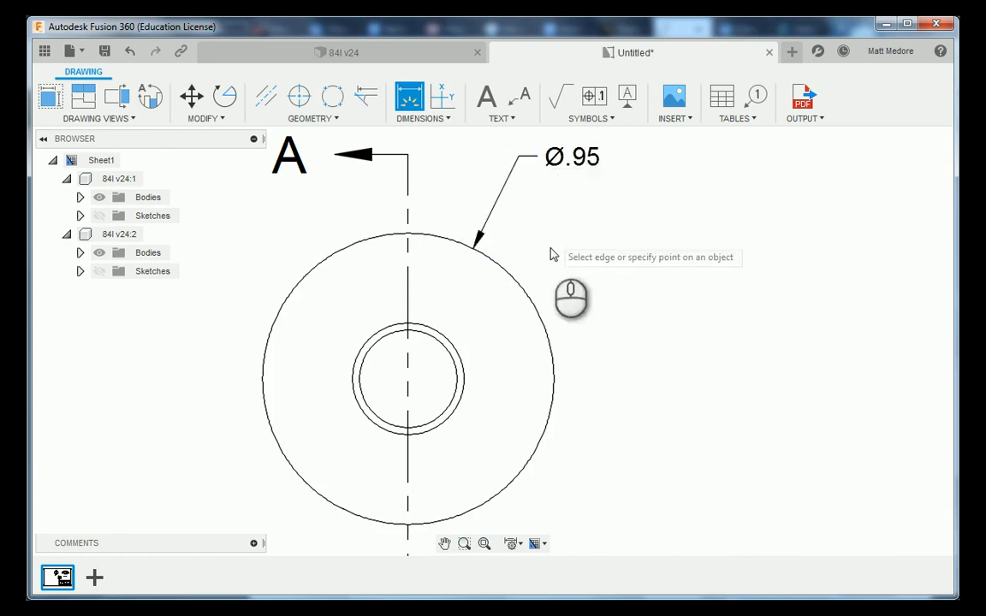
pyautogui.scroll(-3, 347, 321)
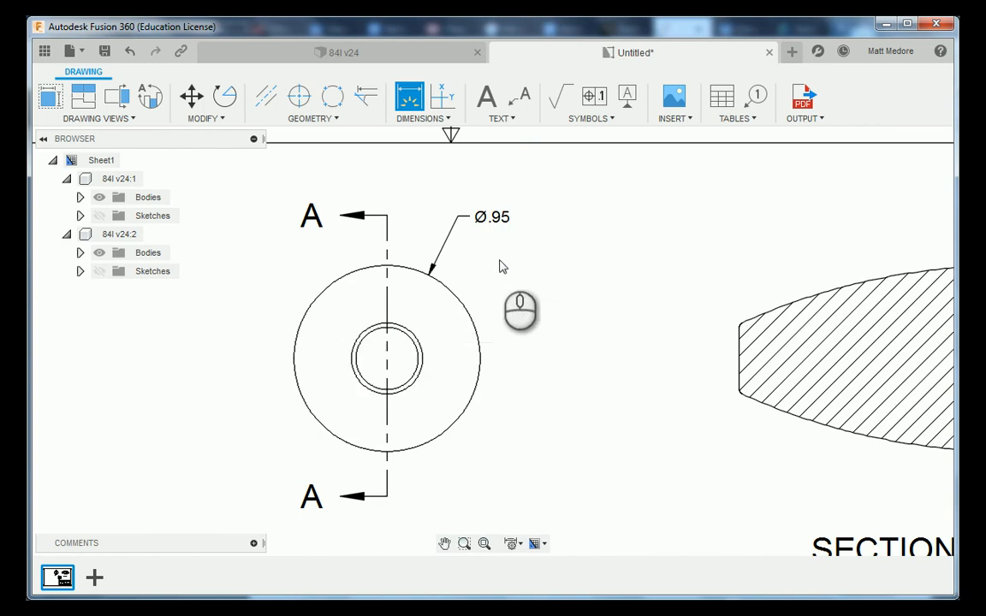
pyautogui.click(552, 238)
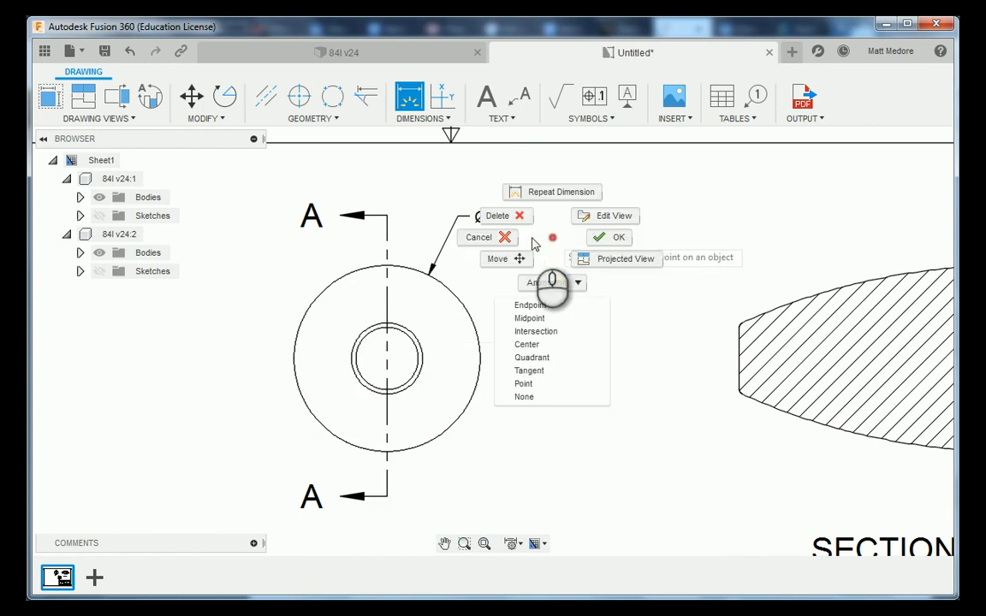
pyautogui.click(628, 241)
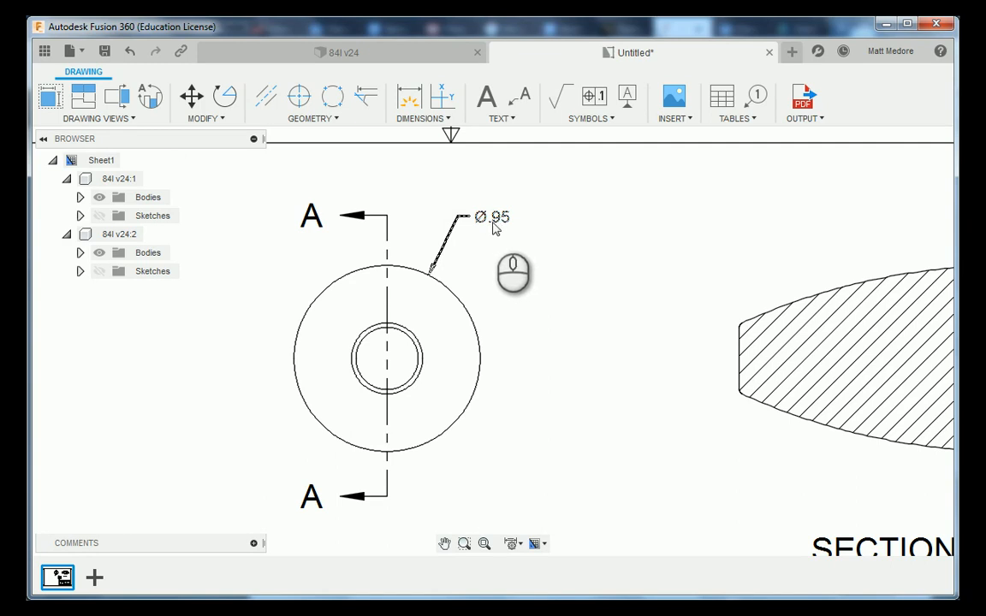
# Set the drawing's linear dimension precision to three decimal places (0.123)
pyautogui.scroll(-1, 507, 183)
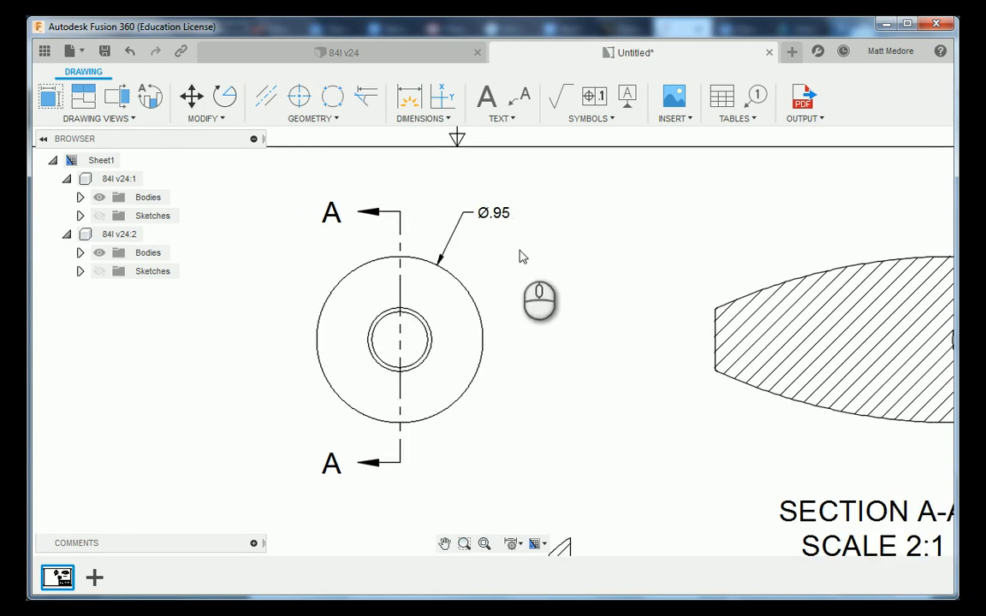
pyautogui.click(513, 545)
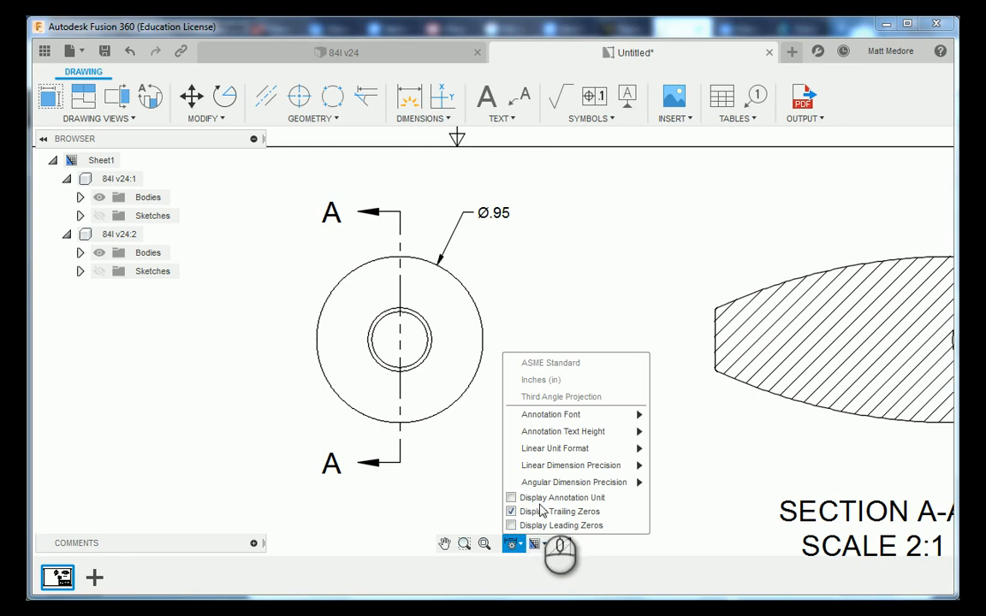
pyautogui.moveTo(578, 473)
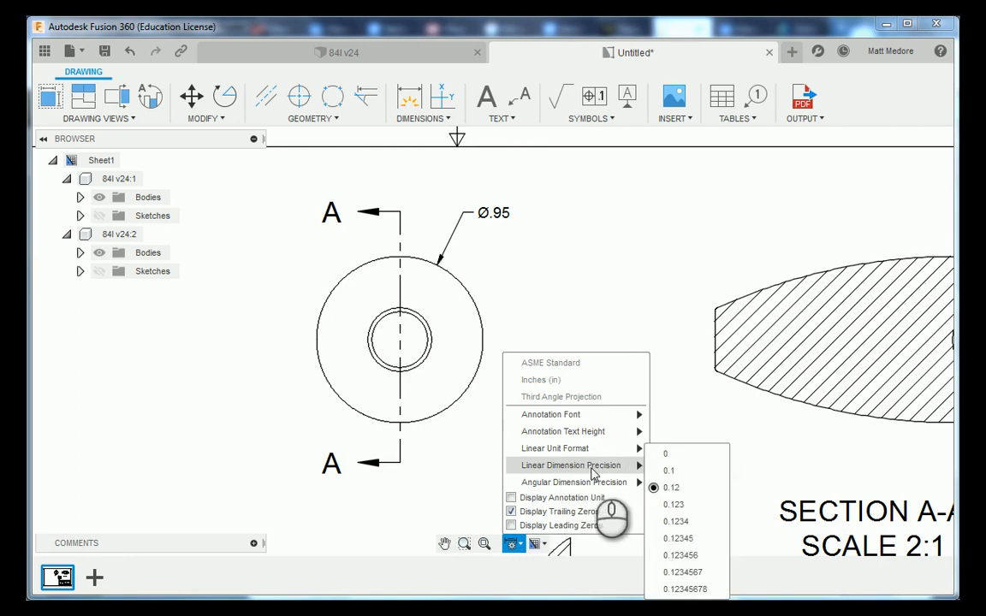
pyautogui.click(698, 510)
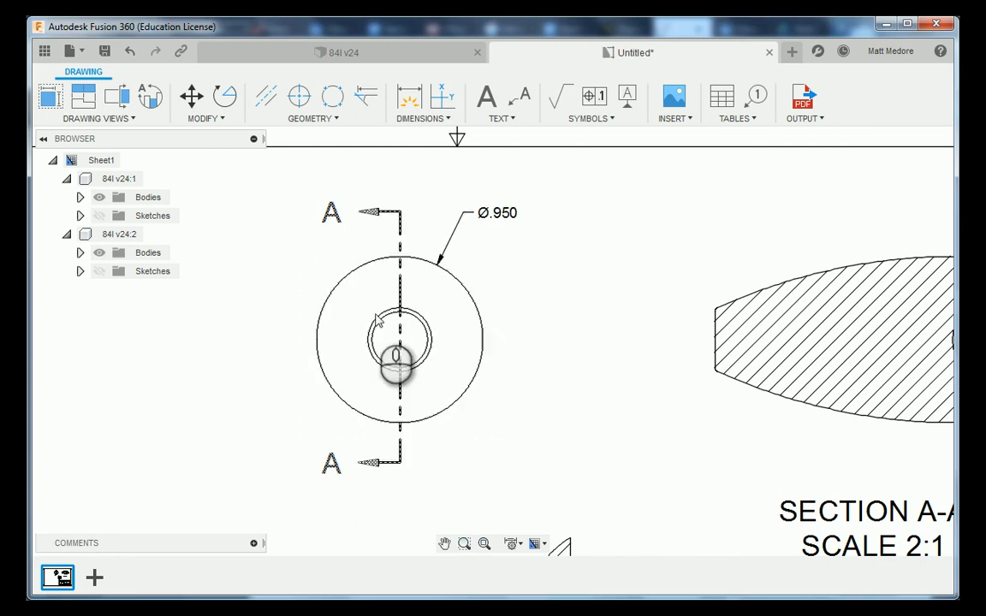
# Examine the dimensioned front view and the section A-A view with its detail B boundary
pyautogui.scroll(-2, 274, 350)
pyautogui.scroll(-1, 254, 339)
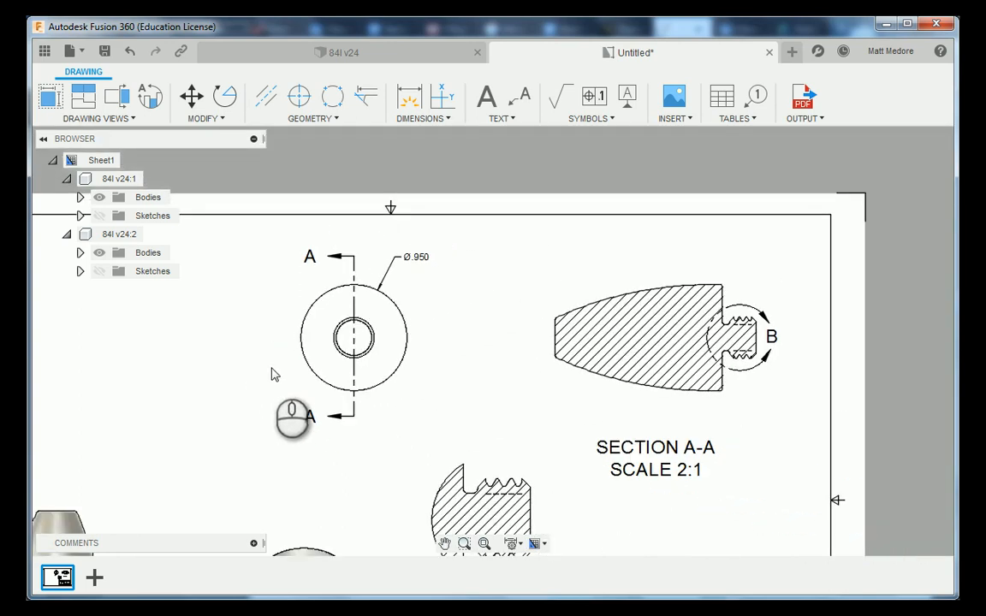
pyautogui.scroll(-1, 267, 377)
pyautogui.scroll(-1, 246, 404)
pyautogui.scroll(-1, 249, 406)
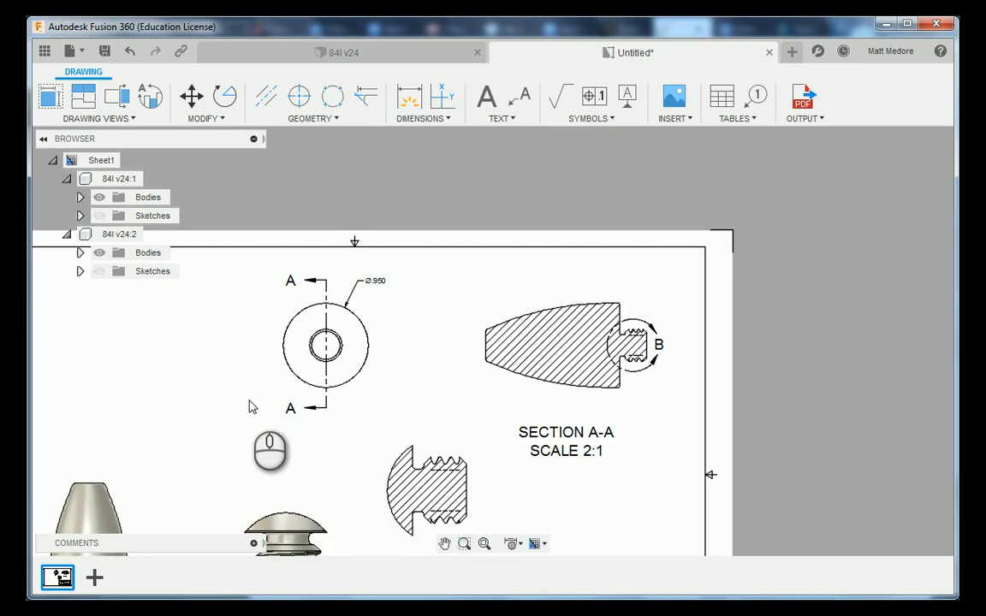
pyautogui.scroll(-1, 264, 300)
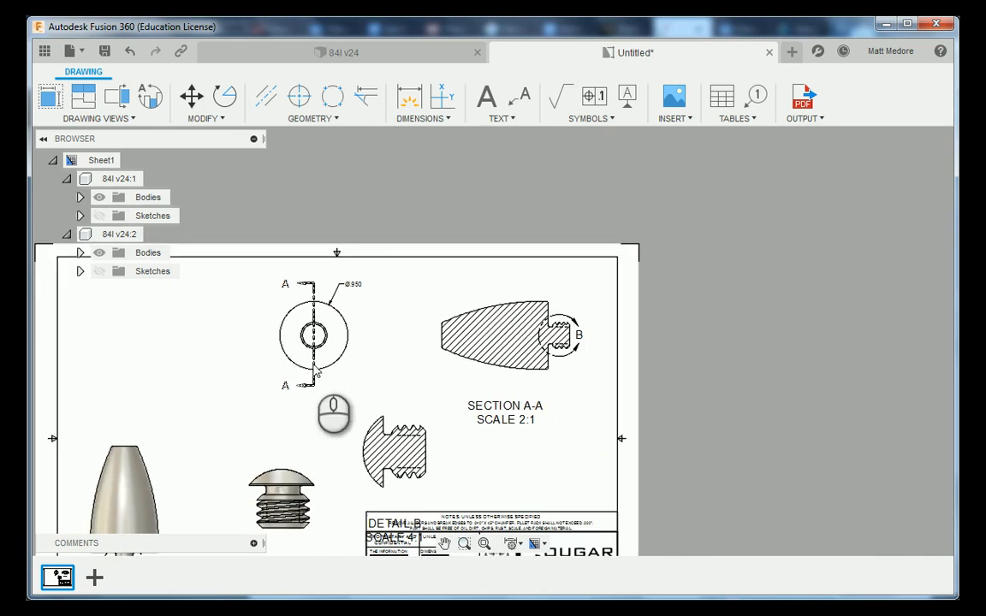
pyautogui.scroll(2, 568, 381)
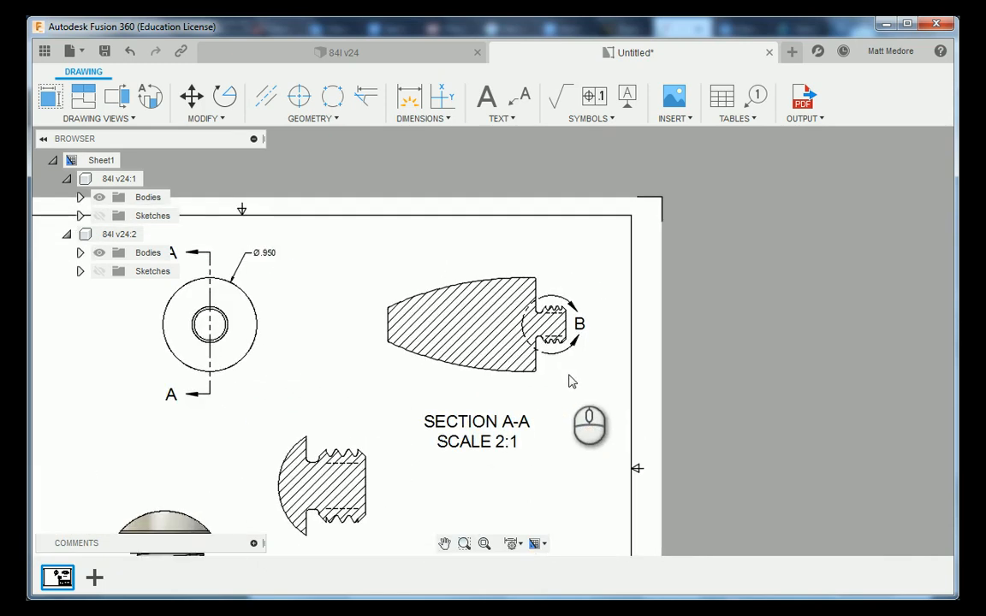
pyautogui.scroll(2, 466, 381)
pyautogui.scroll(2, 396, 408)
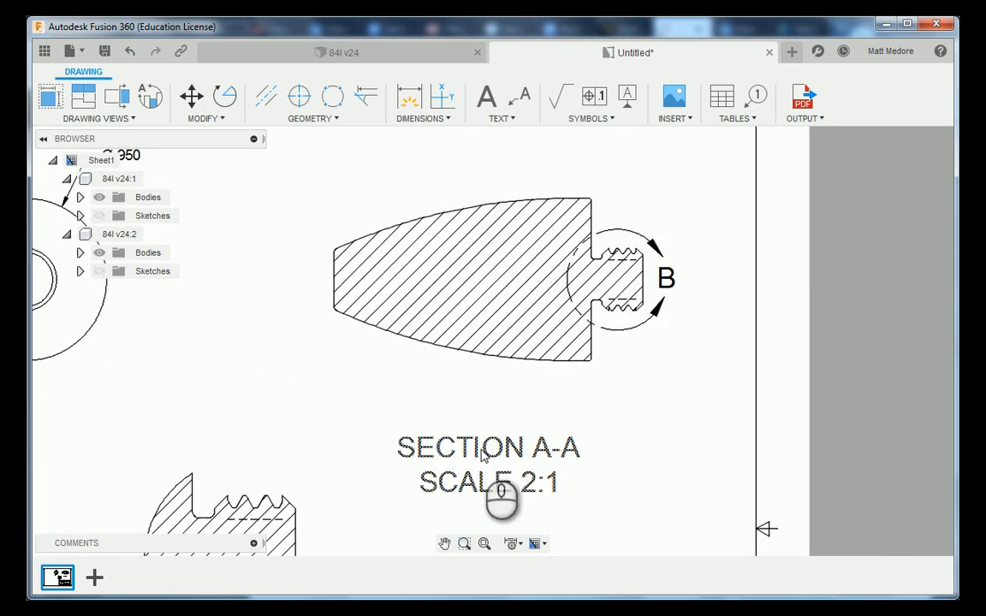
pyautogui.scroll(-1, 368, 419)
pyautogui.scroll(1, 531, 410)
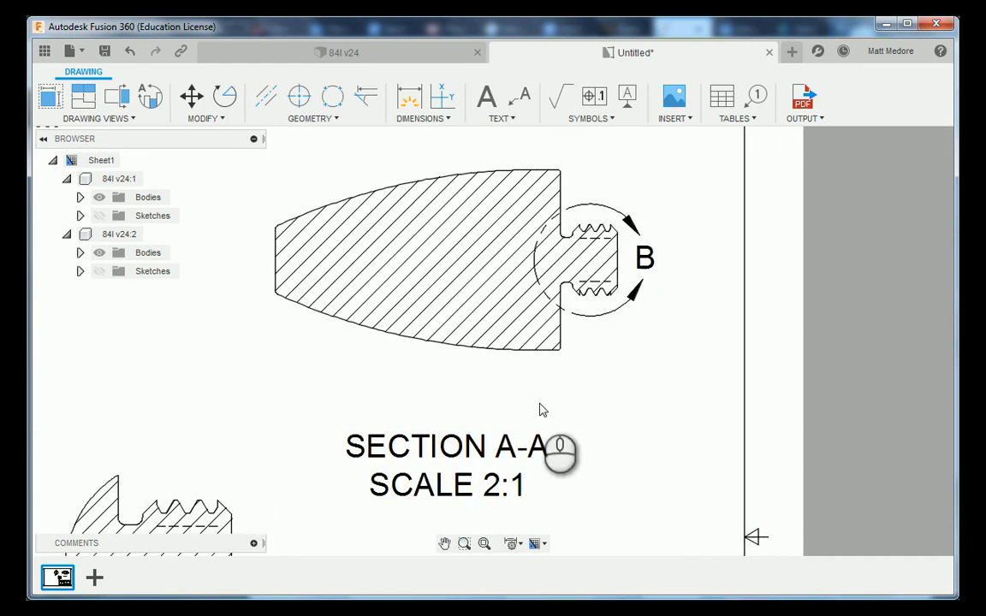
# Show Sketch4 of the 84I v24:1 component in the section A-A view
pyautogui.scroll(-1, 462, 419)
pyautogui.scroll(5, 275, 248)
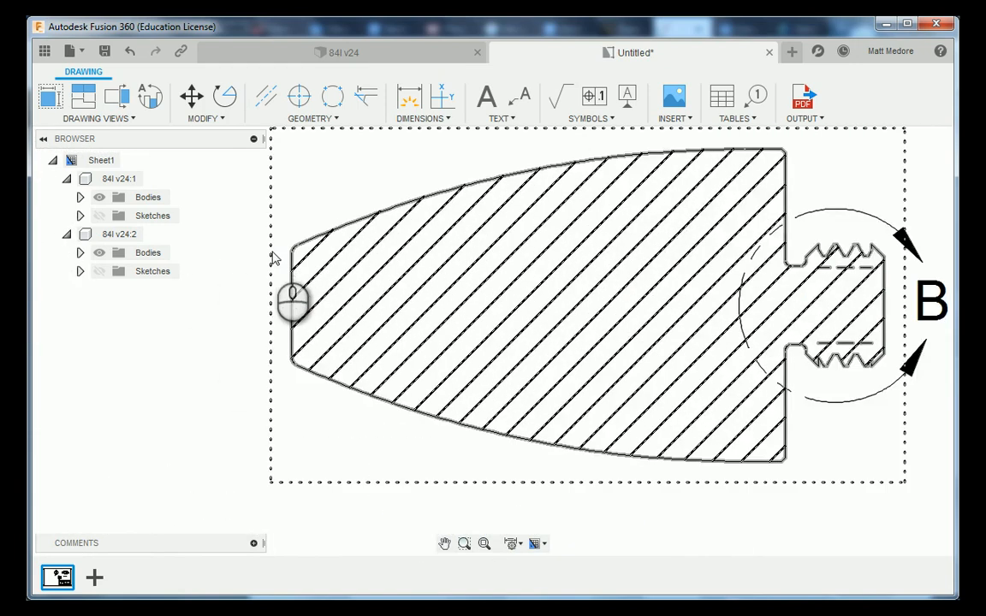
pyautogui.scroll(2, 282, 250)
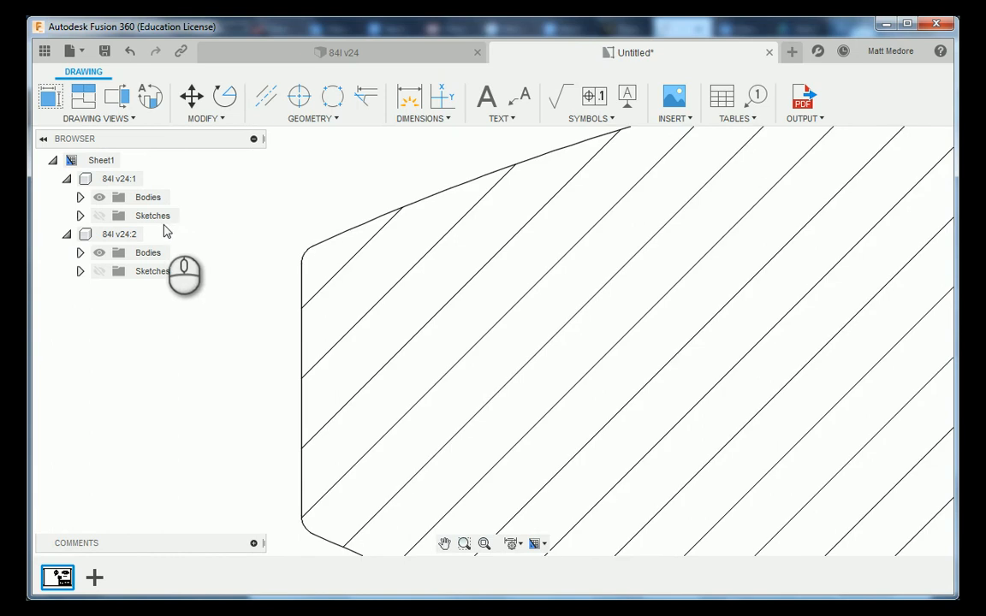
pyautogui.click(80, 215)
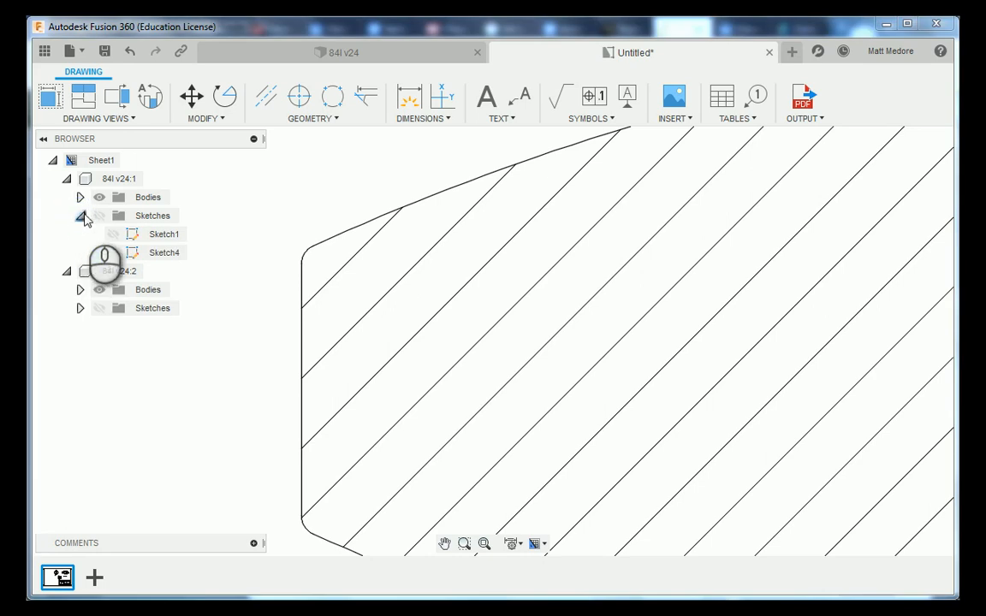
pyautogui.click(100, 220)
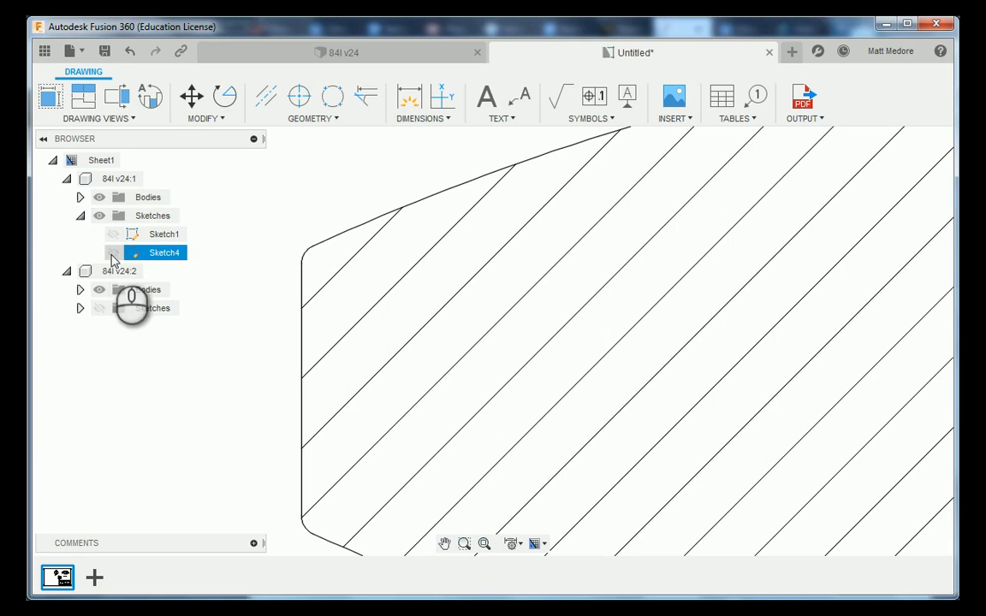
pyautogui.click(113, 254)
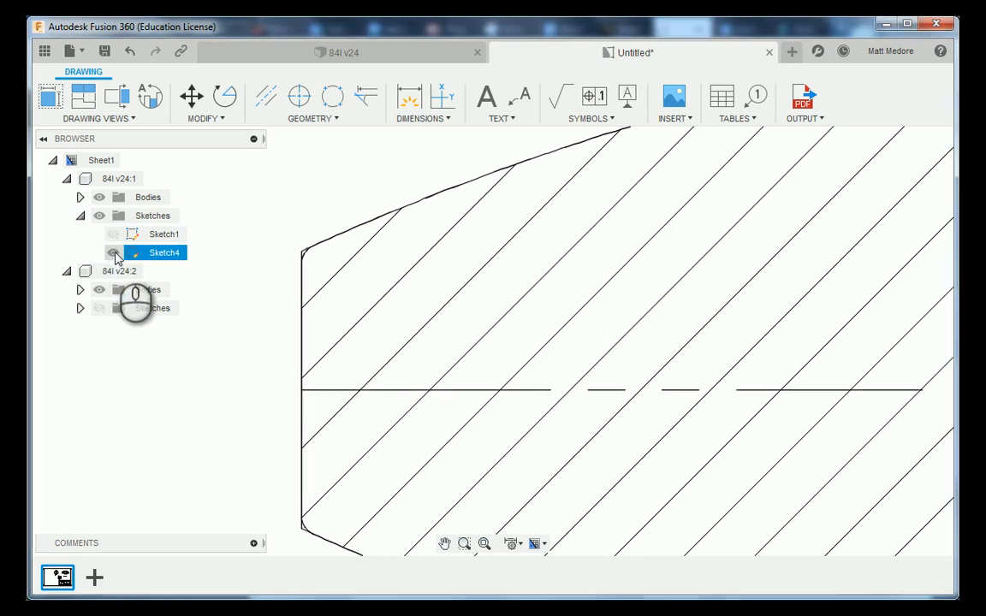
# Examine the nose of the section A-A view, comparing the sketch's sharp corners with the rounded edges and checking the centerline
pyautogui.scroll(-3, 118, 257)
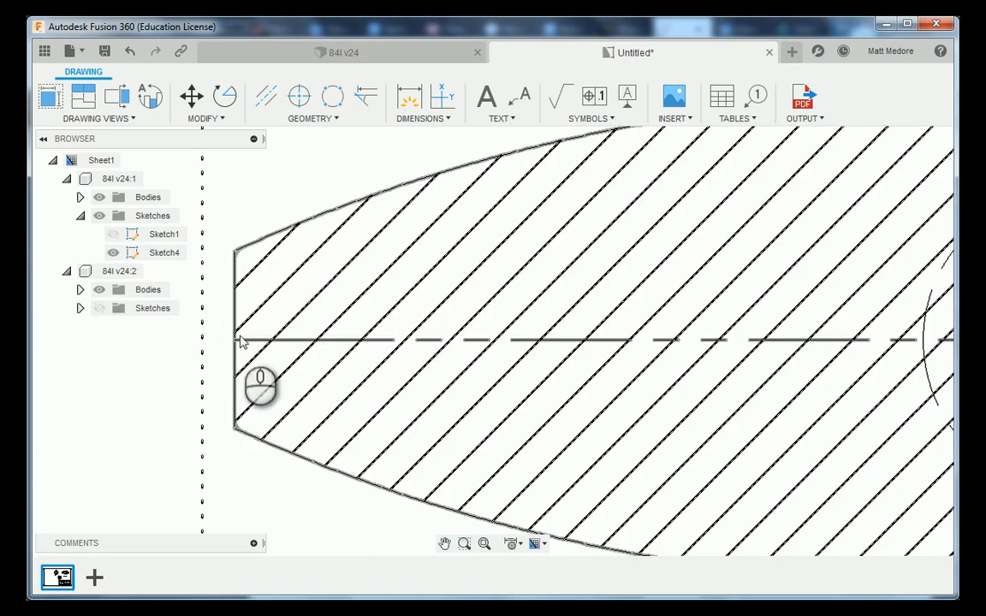
pyautogui.scroll(-2, 426, 353)
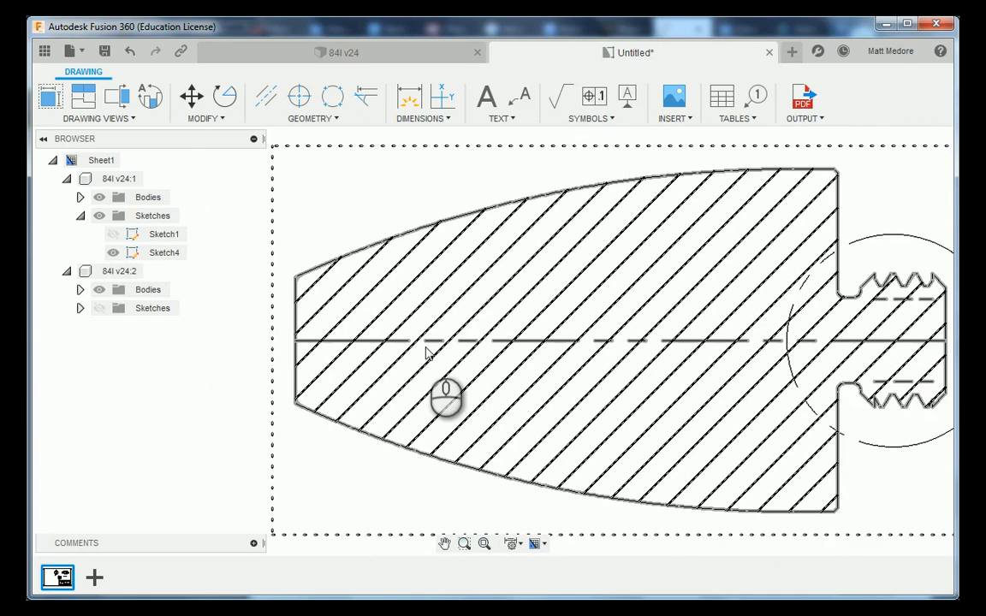
pyautogui.scroll(2, 423, 359)
pyautogui.scroll(4, 297, 337)
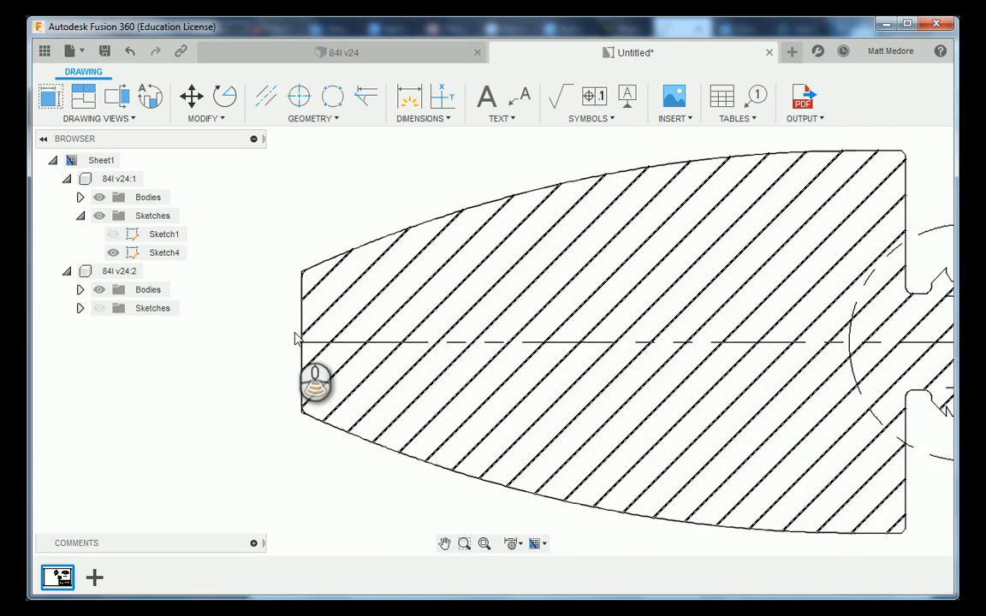
pyautogui.scroll(5, 273, 262)
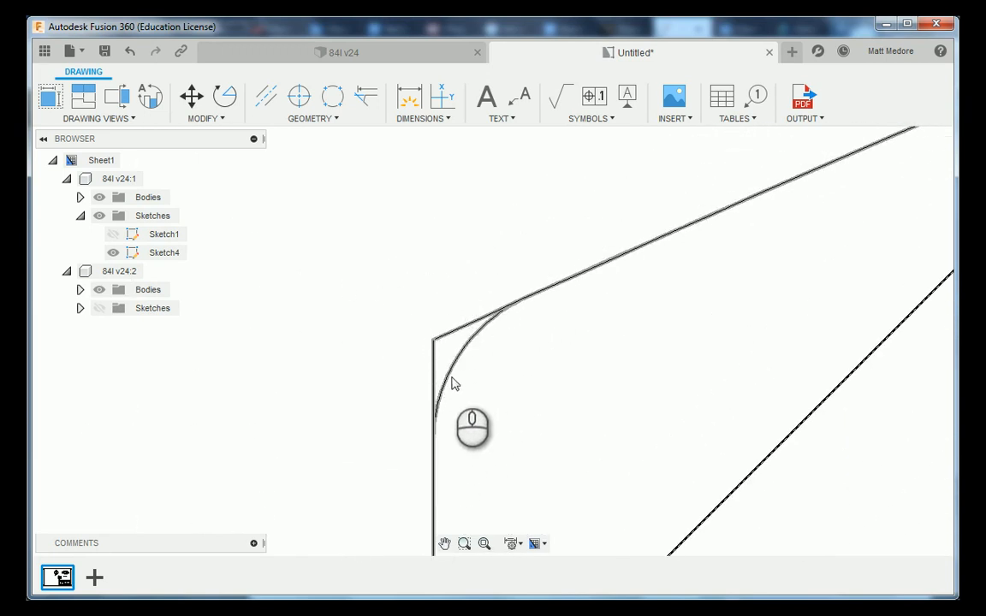
pyautogui.scroll(-5, 380, 315)
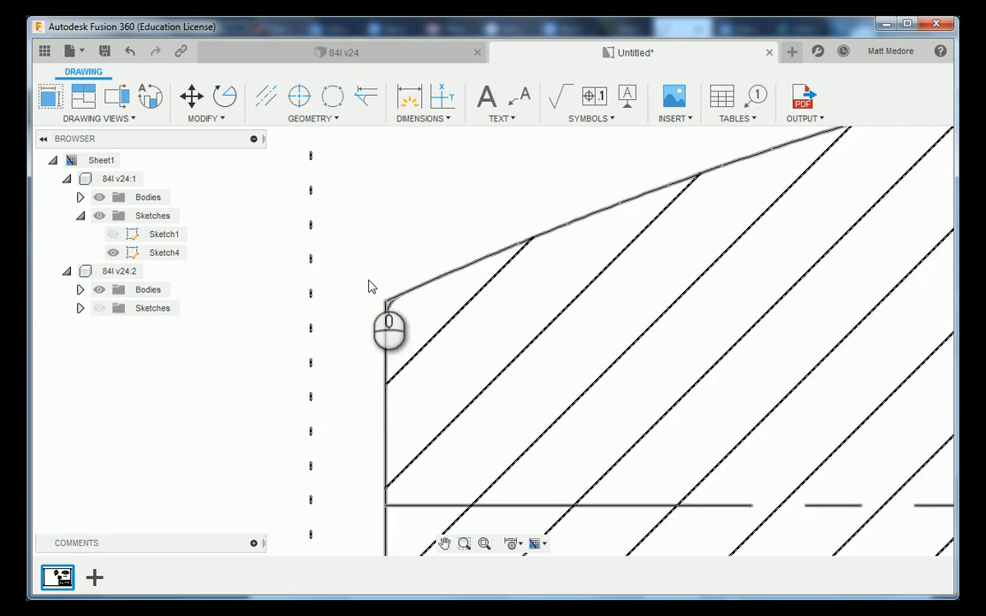
pyautogui.scroll(5, 398, 446)
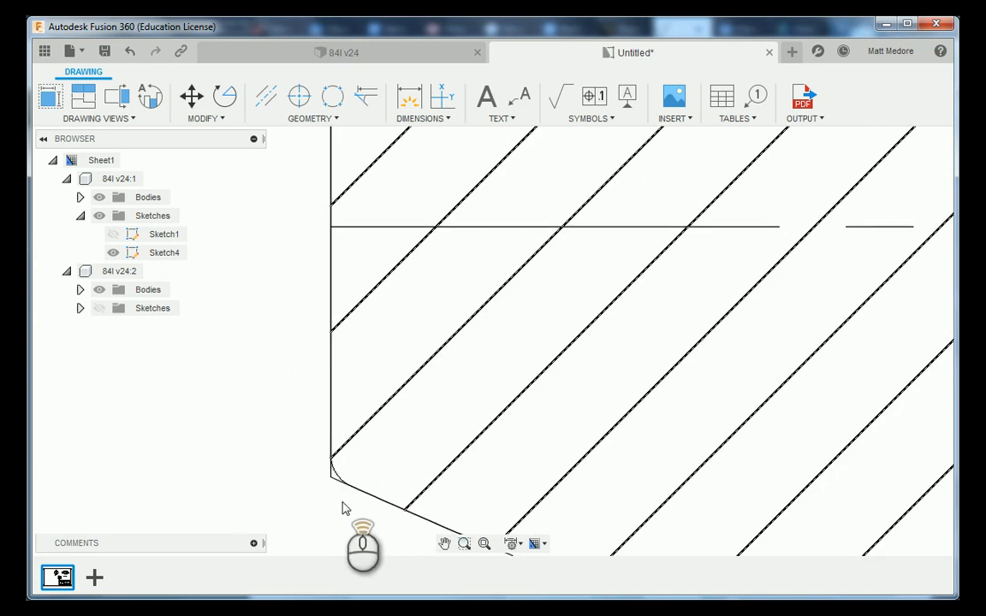
pyautogui.scroll(-2, 335, 506)
pyautogui.scroll(-3, 324, 505)
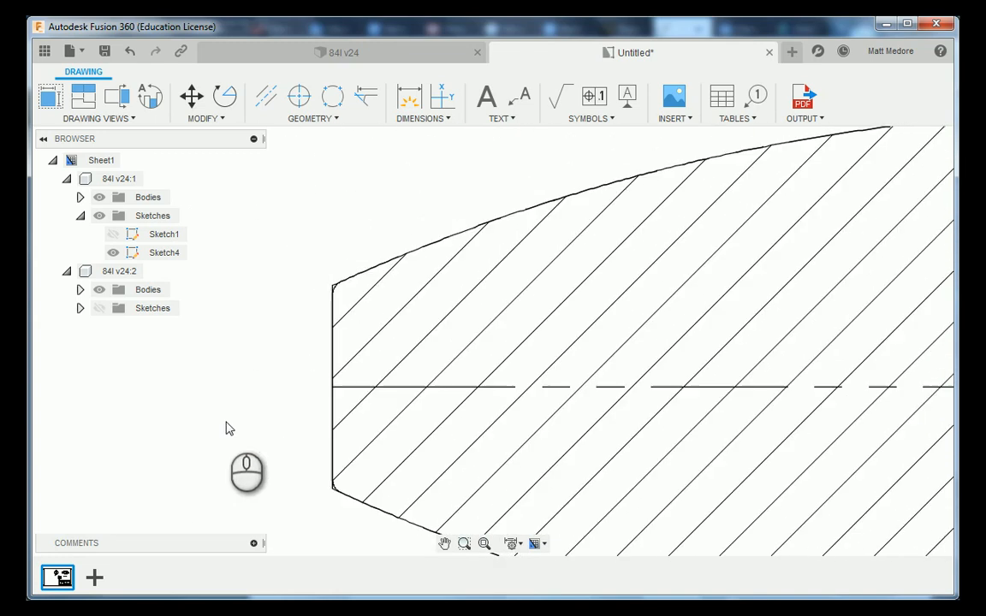
pyautogui.scroll(-5, 222, 426)
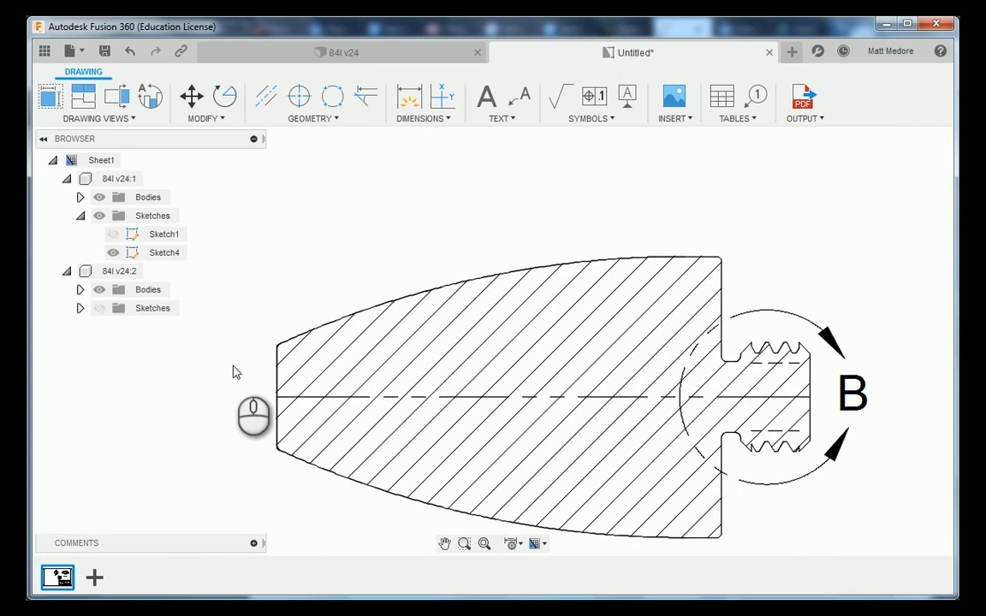
pyautogui.scroll(-1, 216, 428)
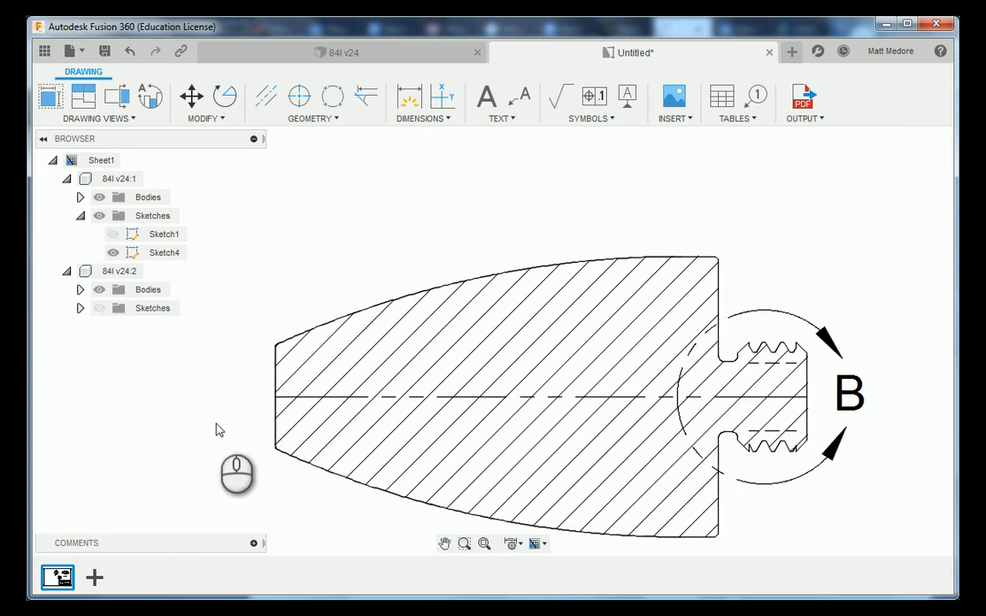
# Dimension the height of the flat nose in section A-A between the sketch's two sharp corners, placing the text in front of the nose
pyautogui.press('d')
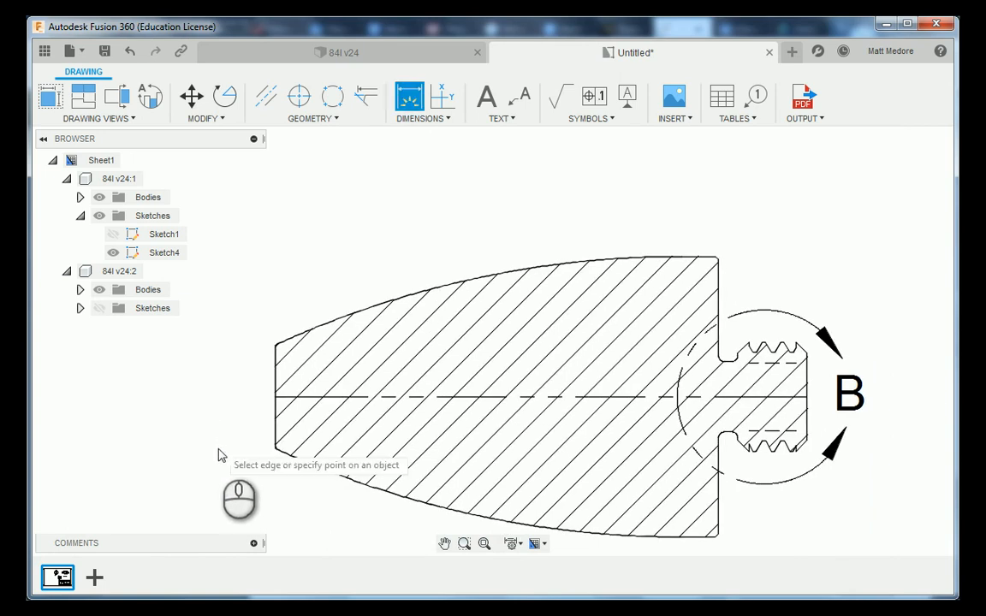
pyautogui.scroll(5, 218, 455)
pyautogui.scroll(2, 308, 427)
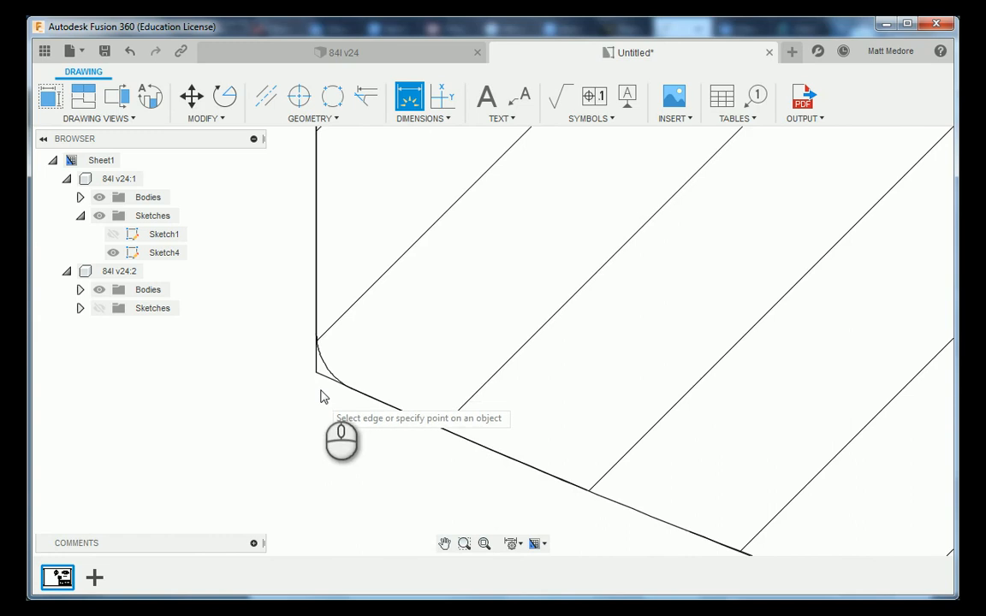
pyautogui.click(316, 377)
pyautogui.scroll(-4, 296, 481)
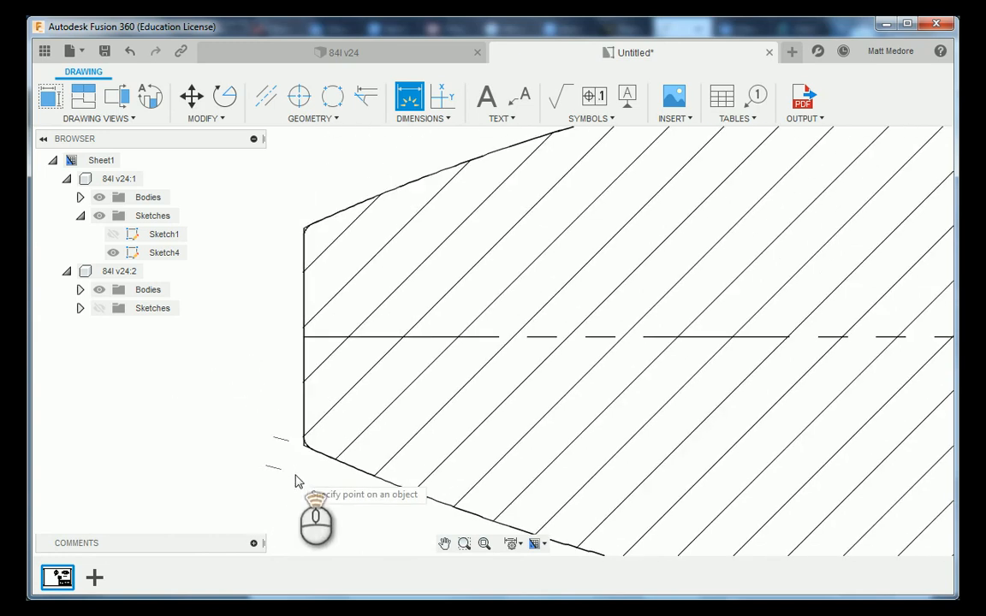
pyautogui.scroll(5, 293, 367)
pyautogui.scroll(2, 287, 327)
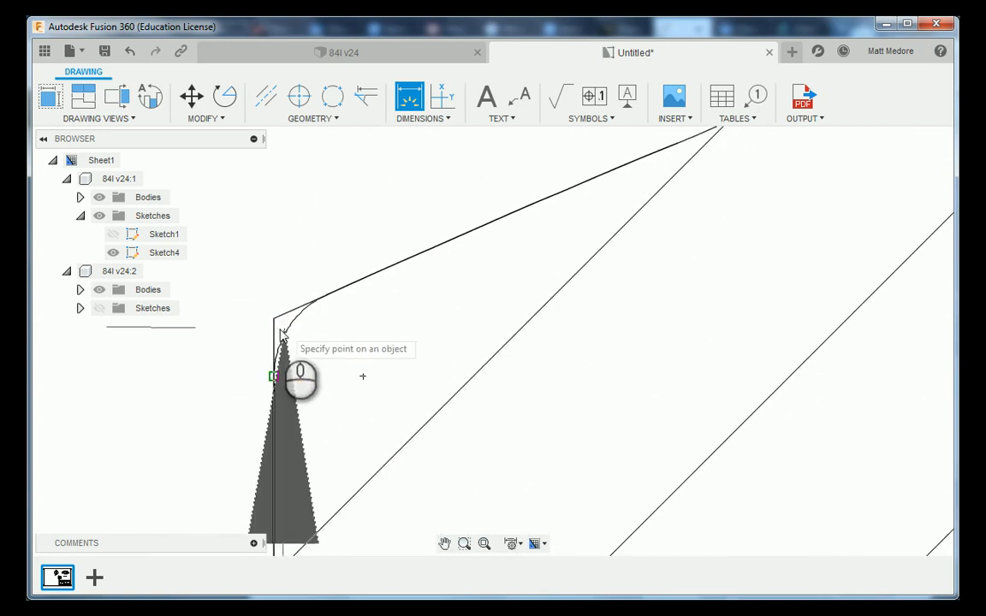
pyautogui.click(275, 321)
pyautogui.scroll(-2, 394, 318)
pyautogui.scroll(-2, 406, 318)
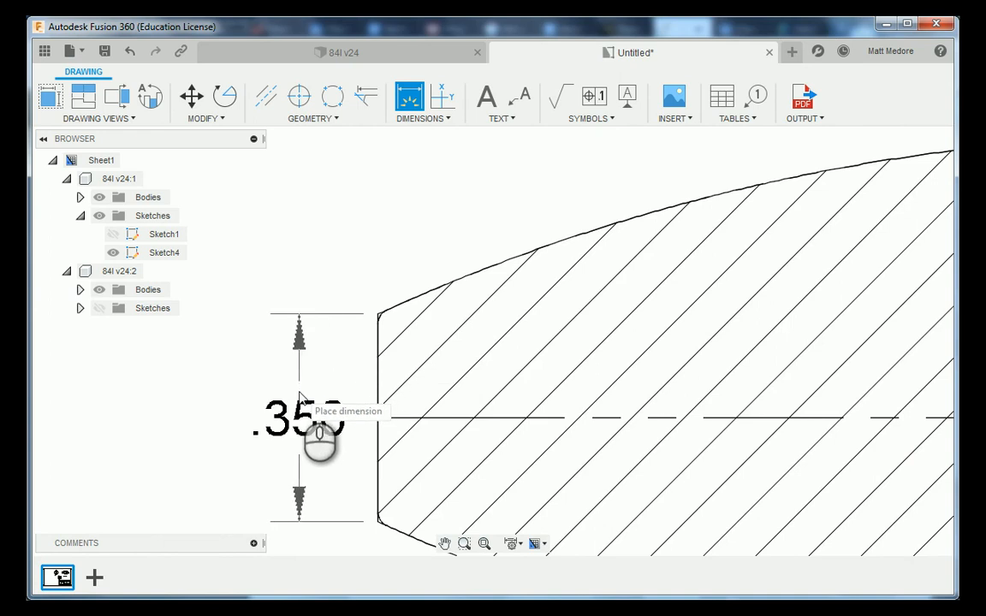
pyautogui.click(286, 398)
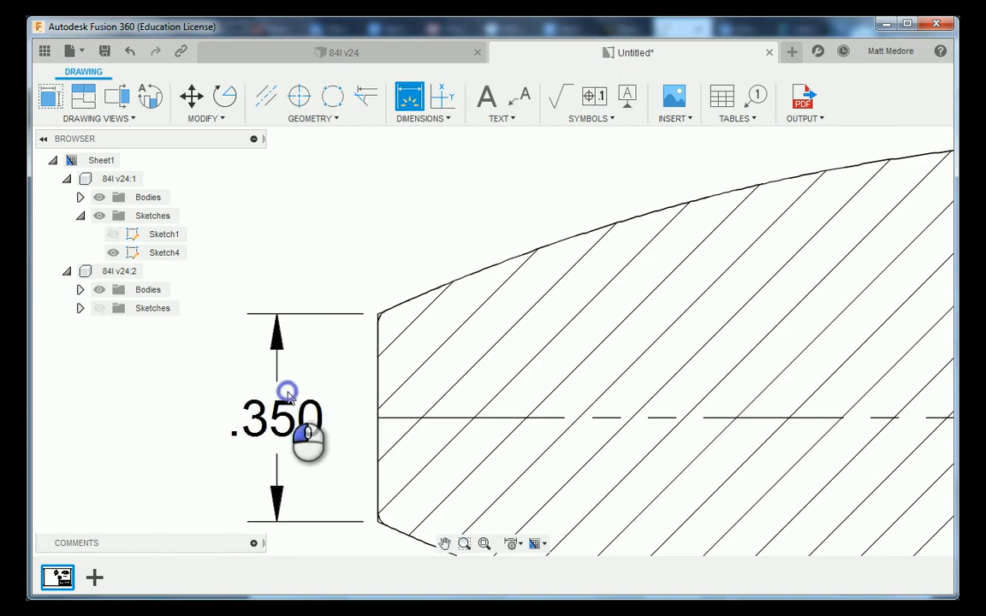
# Add a radius dimension to the upper nose fillet in section A-A, placing the text above the nose height dimension
pyautogui.scroll(-2, 226, 419)
pyautogui.scroll(-3, 231, 427)
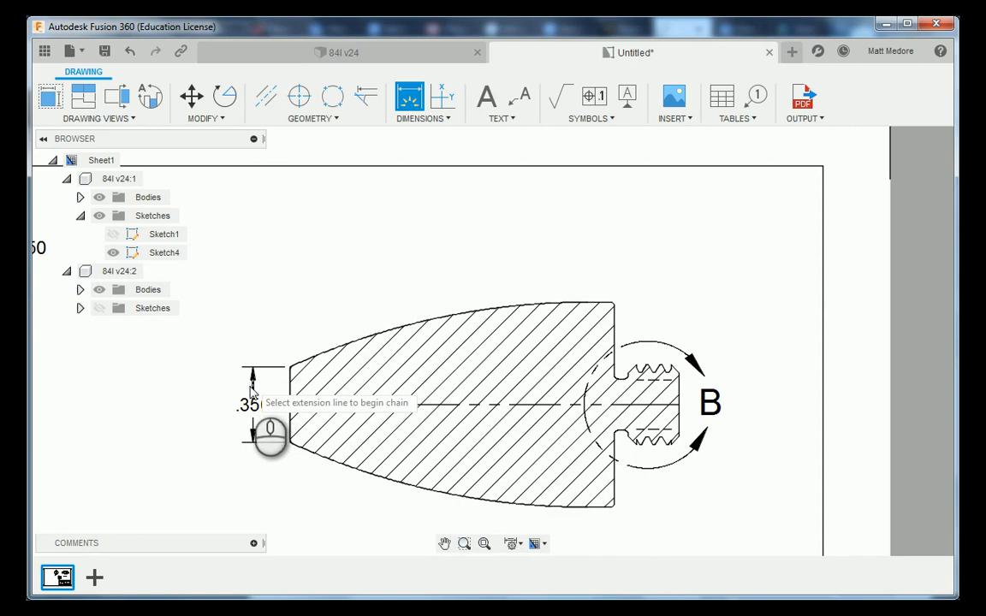
pyautogui.scroll(5, 257, 403)
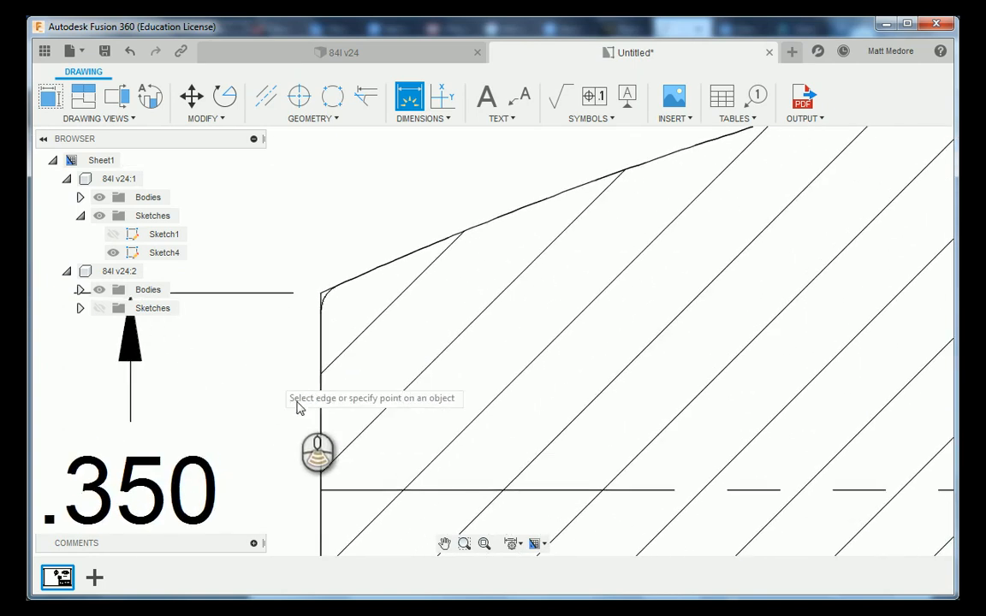
pyautogui.scroll(-2, 302, 405)
pyautogui.scroll(3, 397, 460)
pyautogui.scroll(-5, 305, 307)
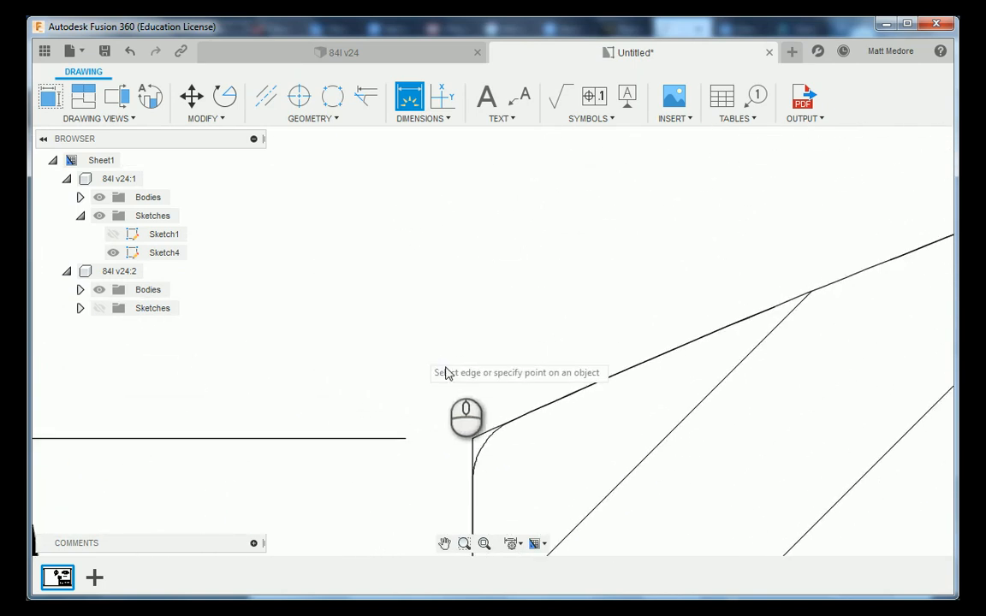
pyautogui.click(485, 447)
pyautogui.scroll(-3, 484, 450)
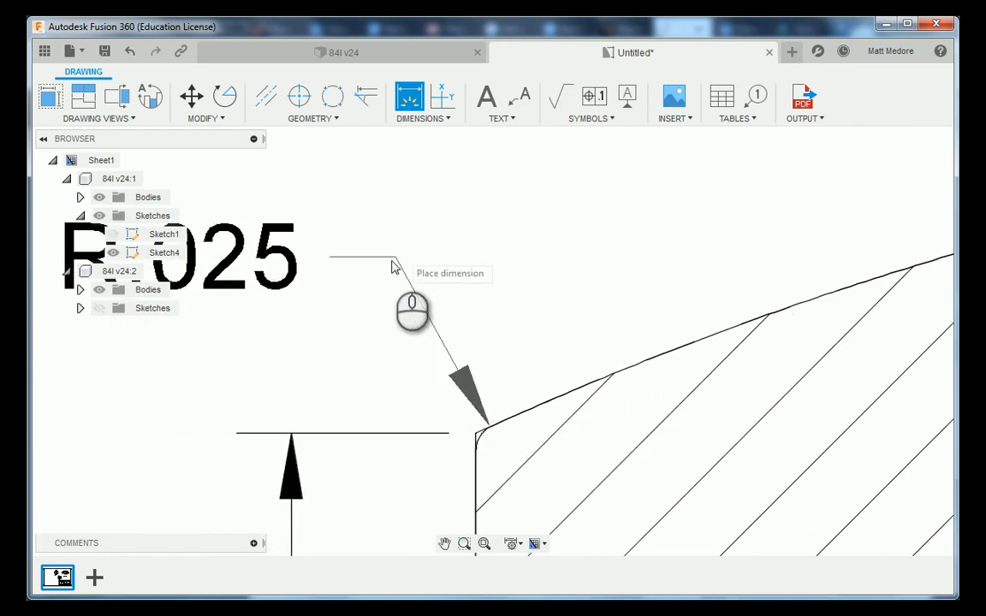
pyautogui.click(333, 299)
pyautogui.scroll(-5, 369, 330)
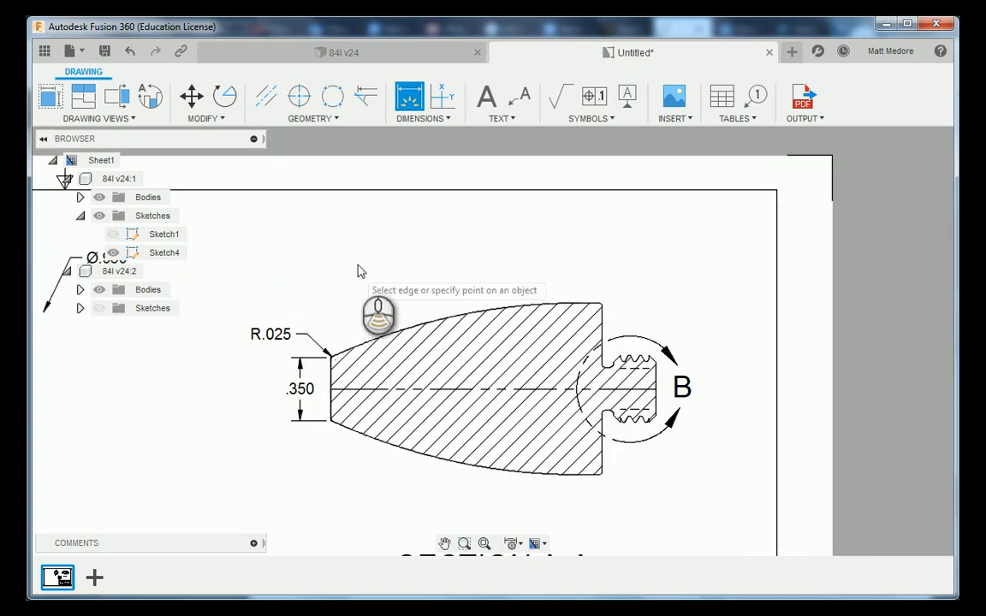
# Add a radius dimension to the upper curved profile in section A-A, placing the text above the nose
pyautogui.scroll(3, 359, 269)
pyautogui.click(424, 359)
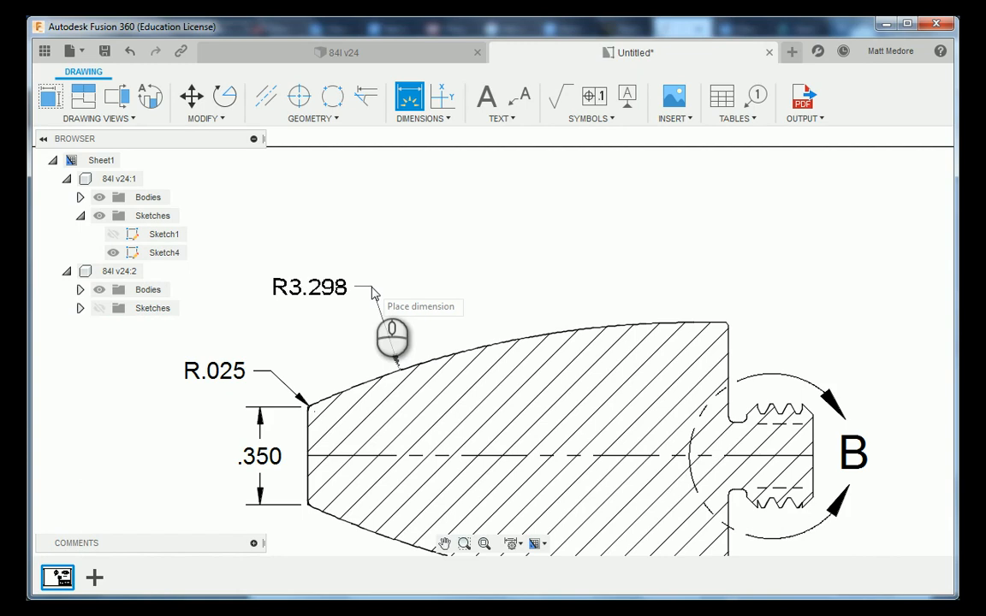
pyautogui.scroll(-3, 306, 316)
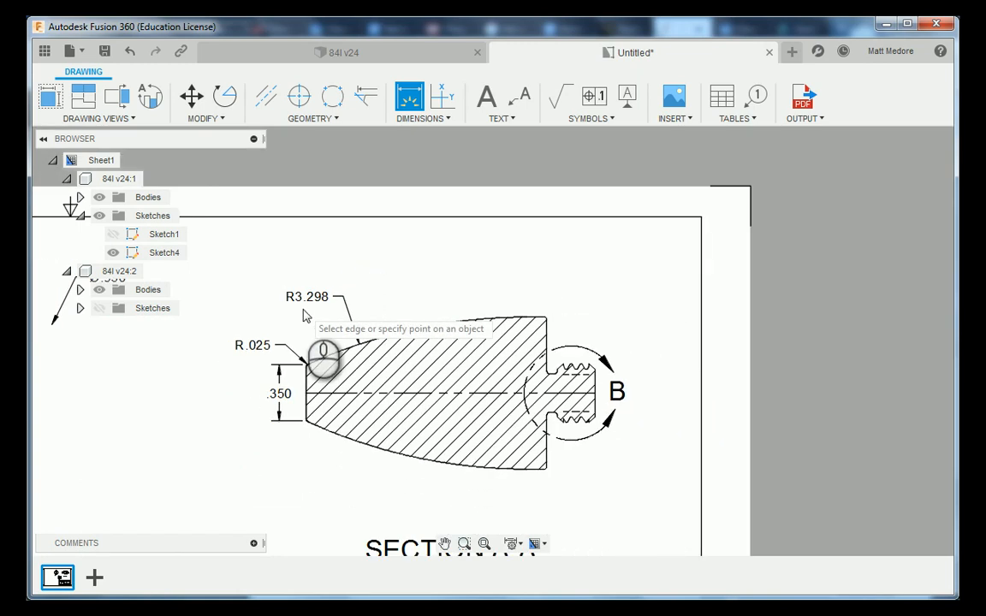
pyautogui.scroll(-2, 306, 316)
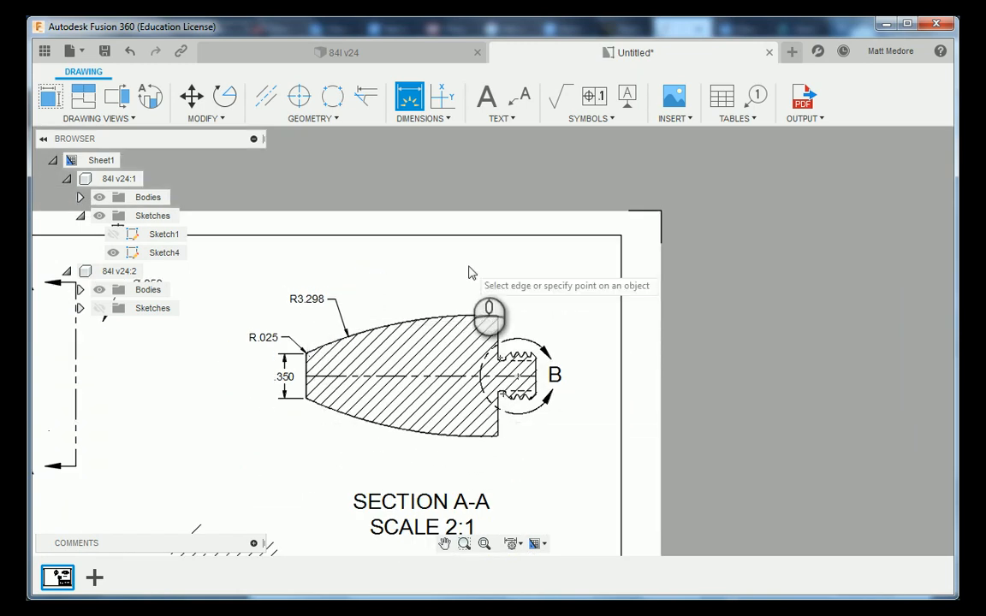
# Dimension the full body height in section A-A between the upper and lower straight edges near the shoulder, placing it inside the view
pyautogui.scroll(2, 509, 305)
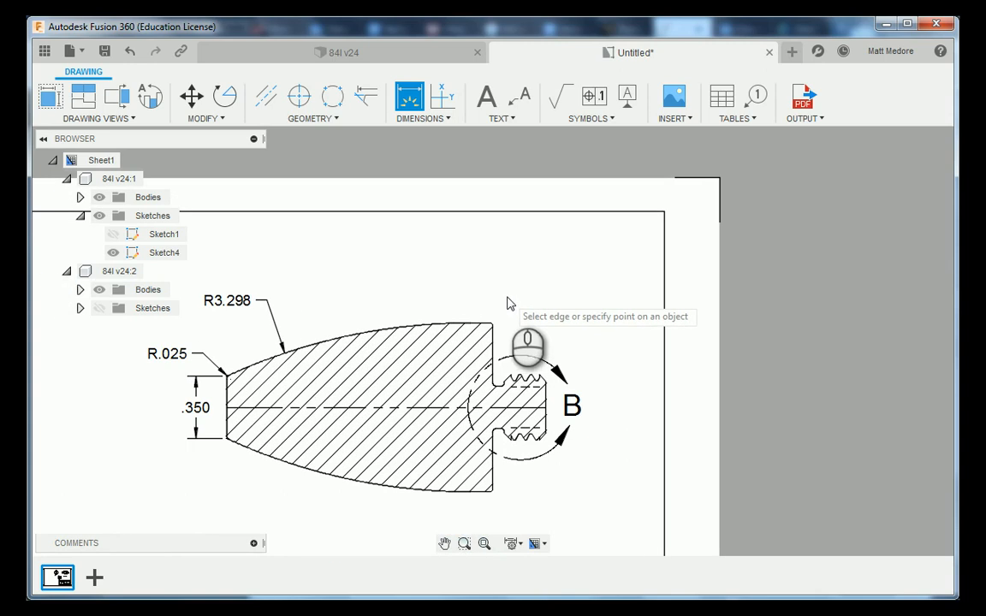
pyautogui.scroll(4, 507, 303)
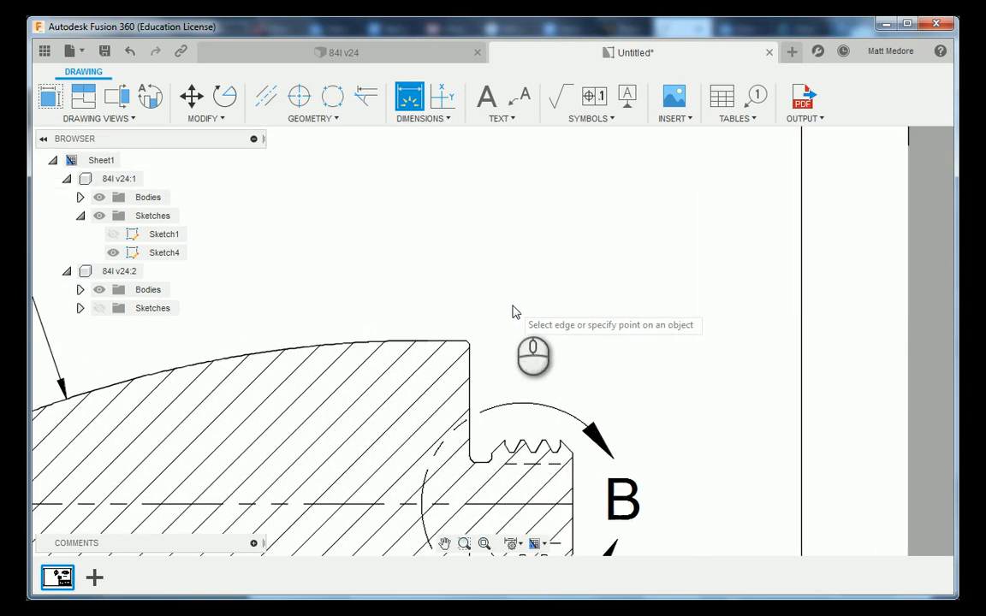
pyautogui.click(410, 361)
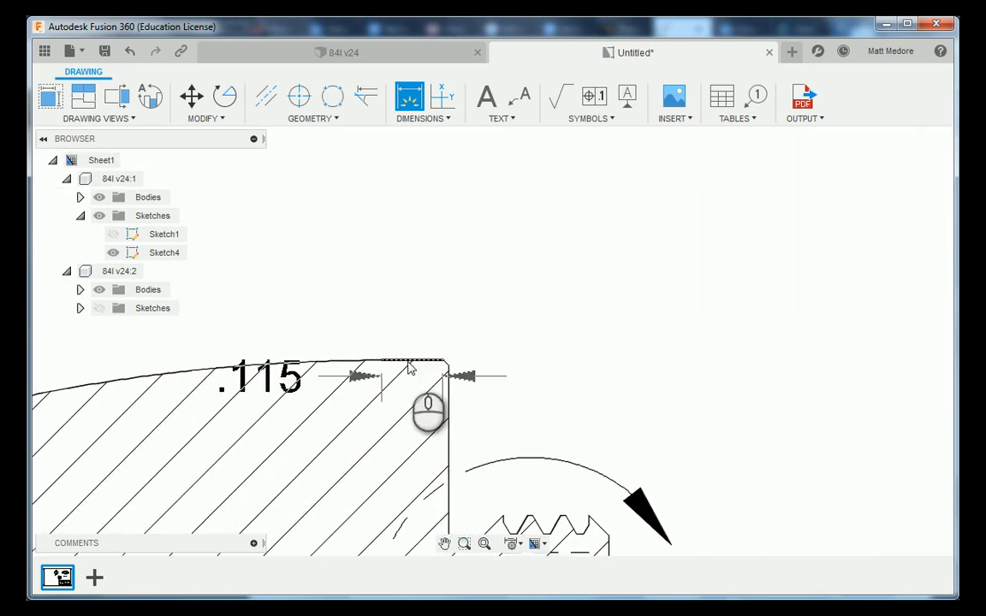
pyautogui.scroll(-1, 402, 340)
pyautogui.scroll(3, 394, 321)
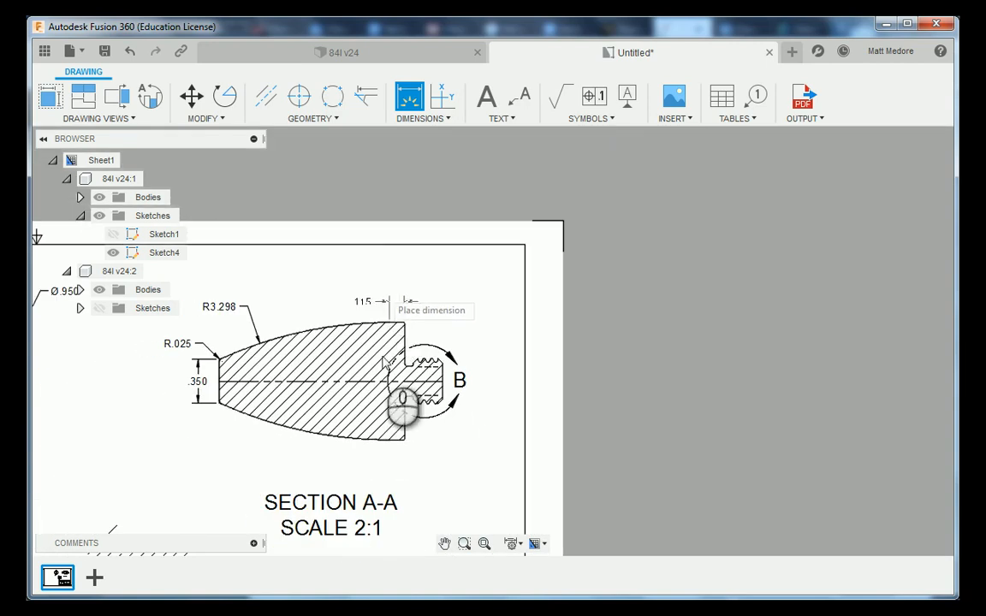
pyautogui.scroll(-3, 398, 414)
pyautogui.scroll(2, 389, 477)
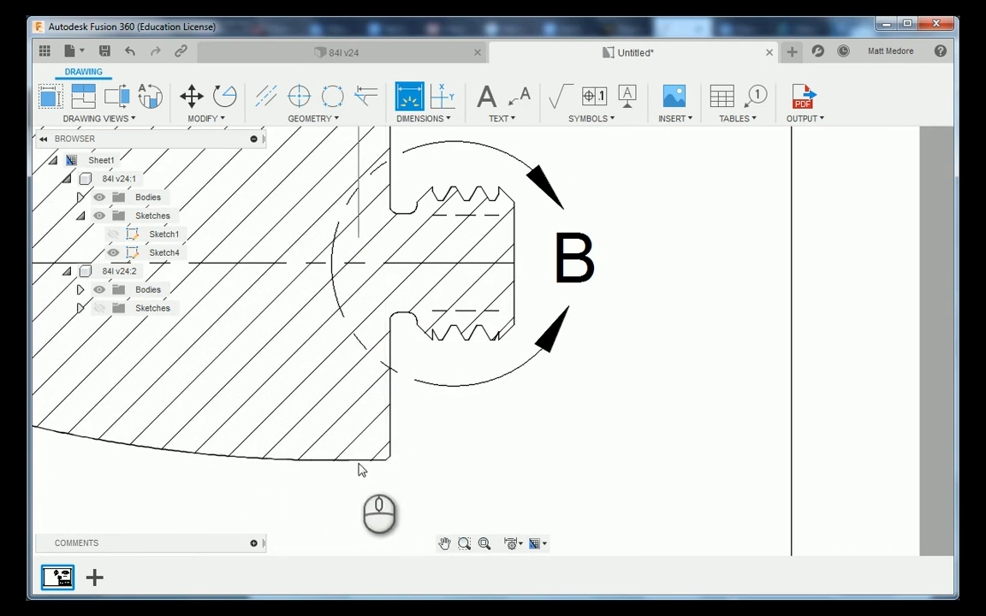
pyautogui.scroll(-2, 358, 467)
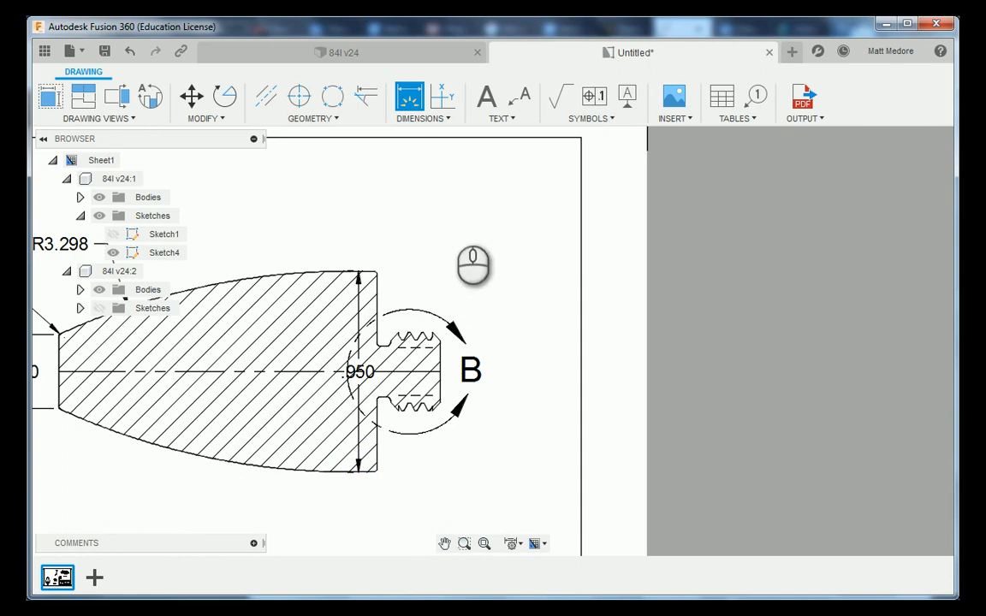
pyautogui.rightClick(482, 229)
pyautogui.click(529, 221)
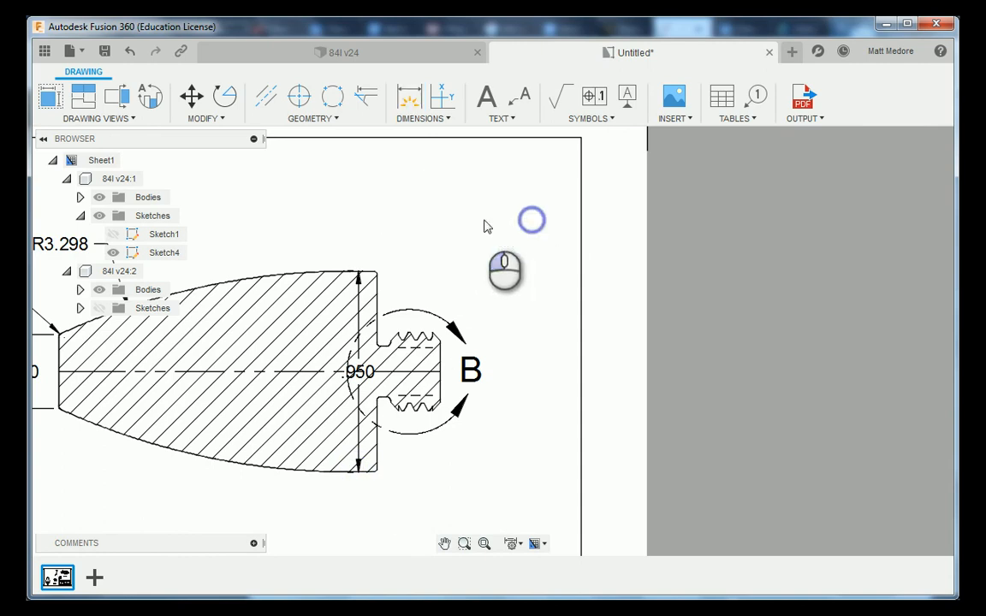
# Move the full body height dimension's text out of the hatching to above the shoulder in section A-A
pyautogui.click(355, 372)
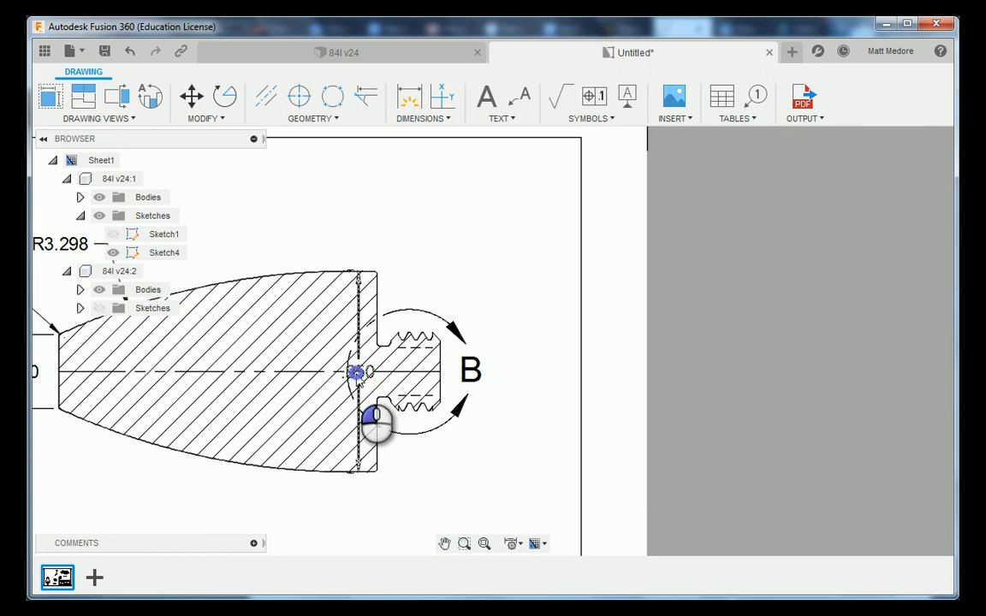
pyautogui.click(359, 371)
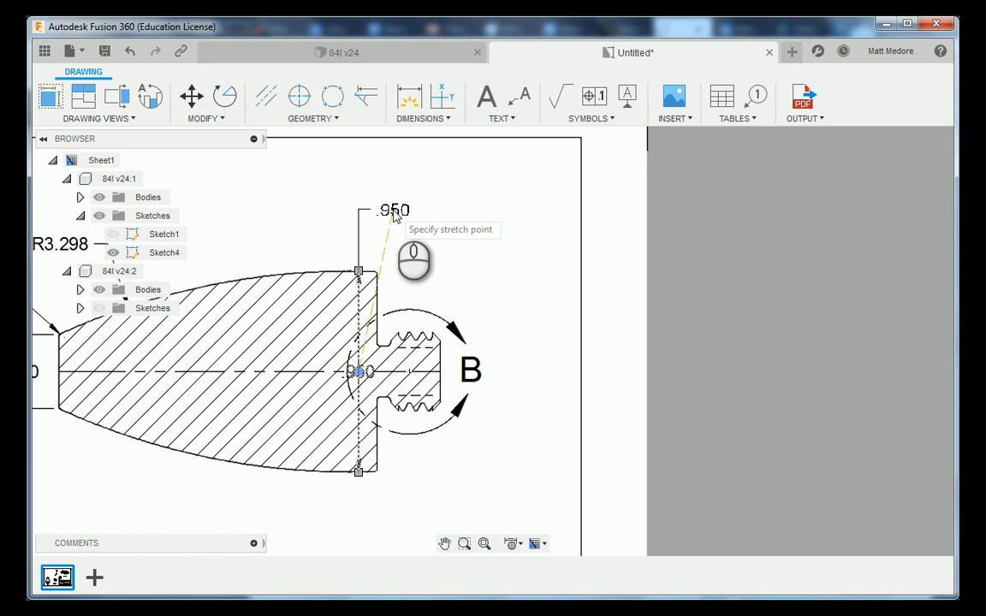
pyautogui.click(394, 214)
pyautogui.click(455, 262)
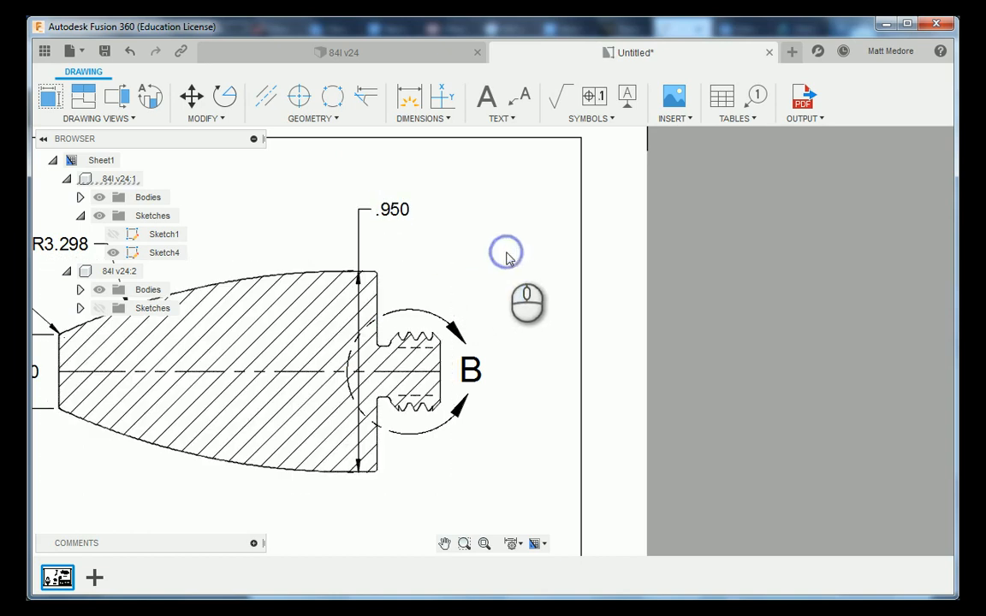
# Define the ordinate dimension origin at the sketch's lower sharp nose corner in section A-A, placing the zero dimension straight below it
pyautogui.scroll(-3, 507, 258)
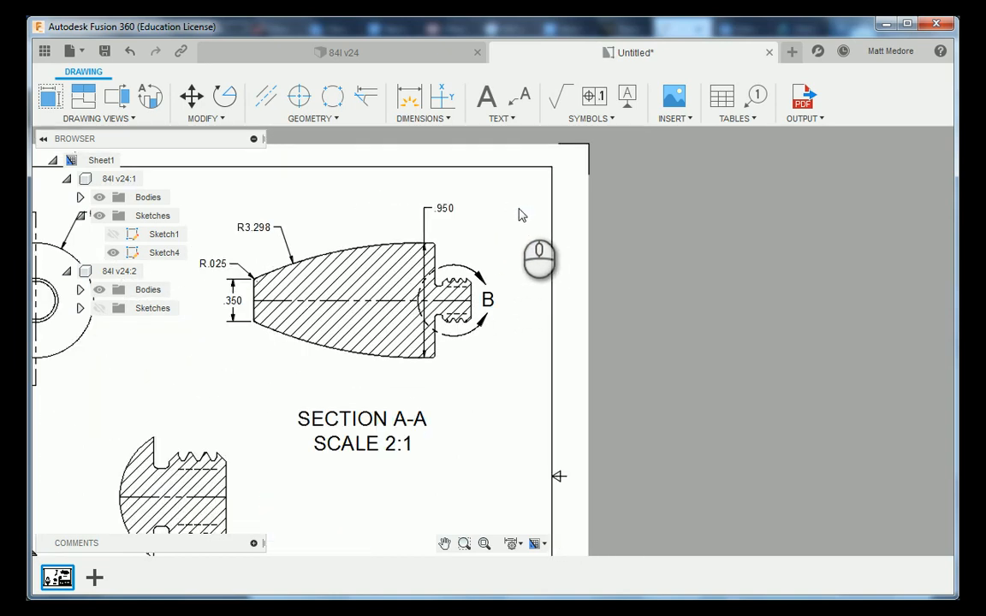
pyautogui.scroll(1, 513, 238)
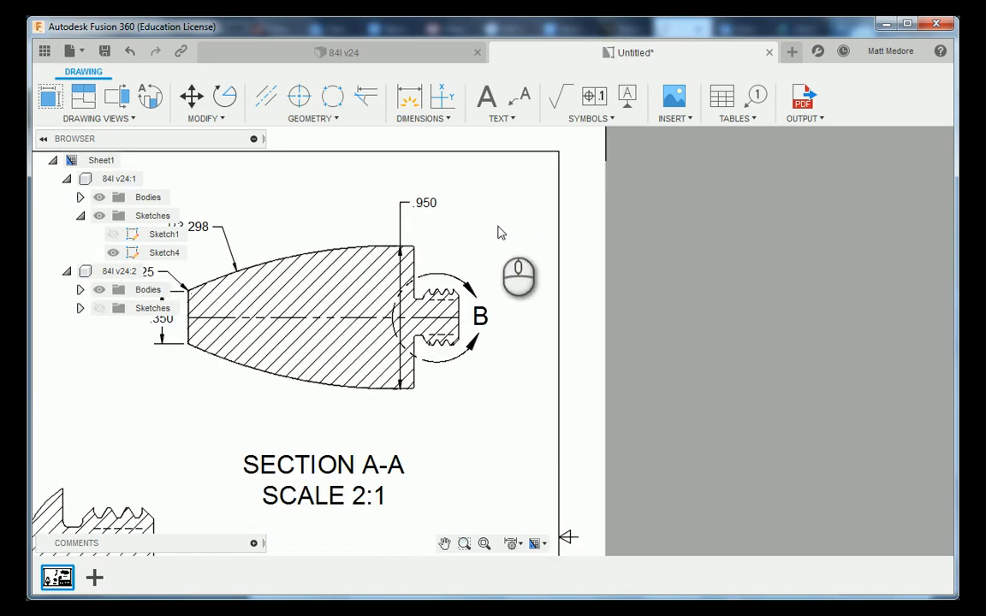
pyautogui.scroll(-1, 499, 229)
pyautogui.scroll(-2, 521, 347)
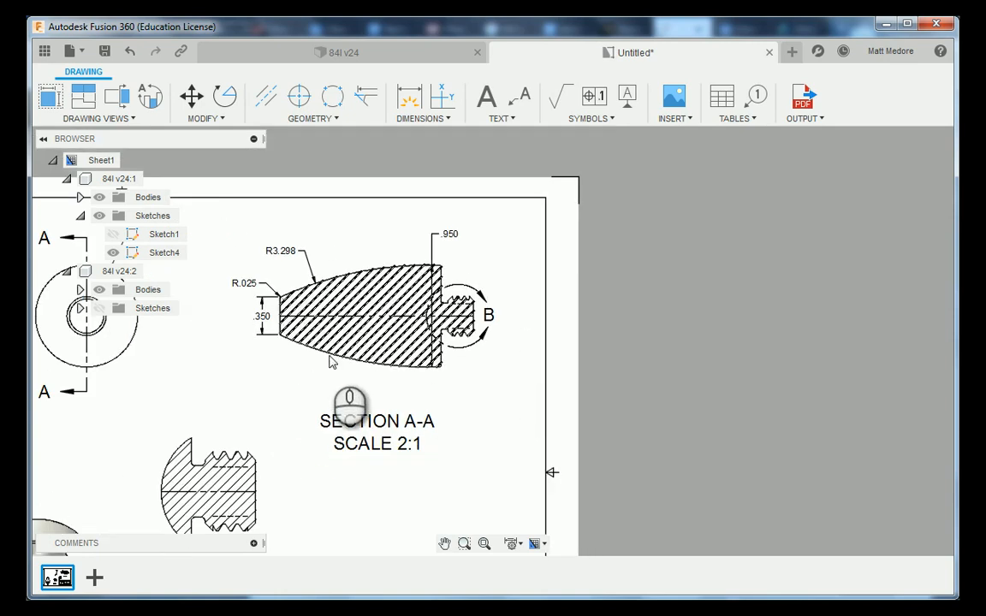
pyautogui.scroll(3, 331, 361)
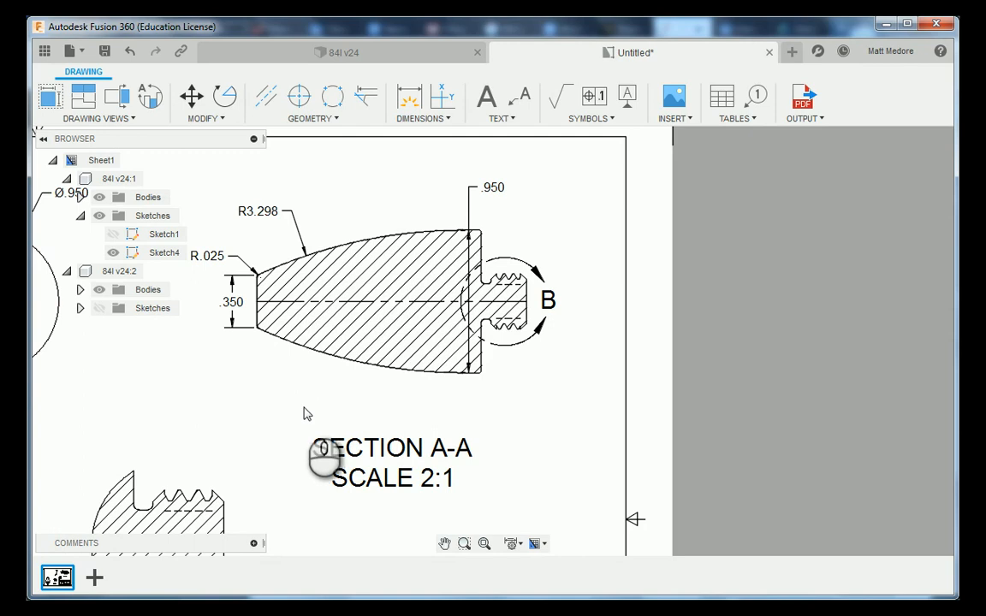
pyautogui.click(425, 123)
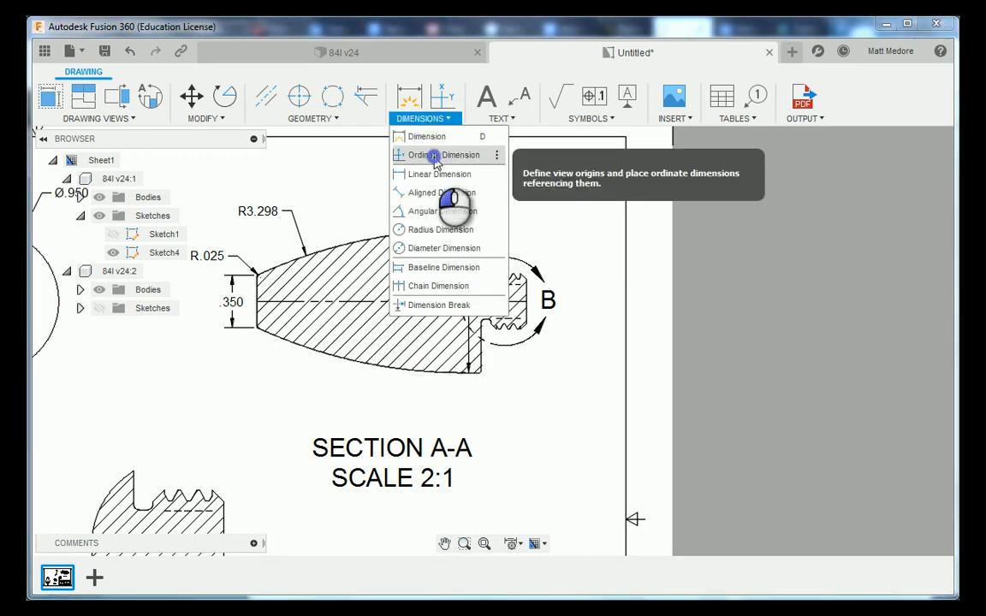
pyautogui.click(435, 159)
pyautogui.scroll(-2, 510, 163)
pyautogui.scroll(3, 283, 330)
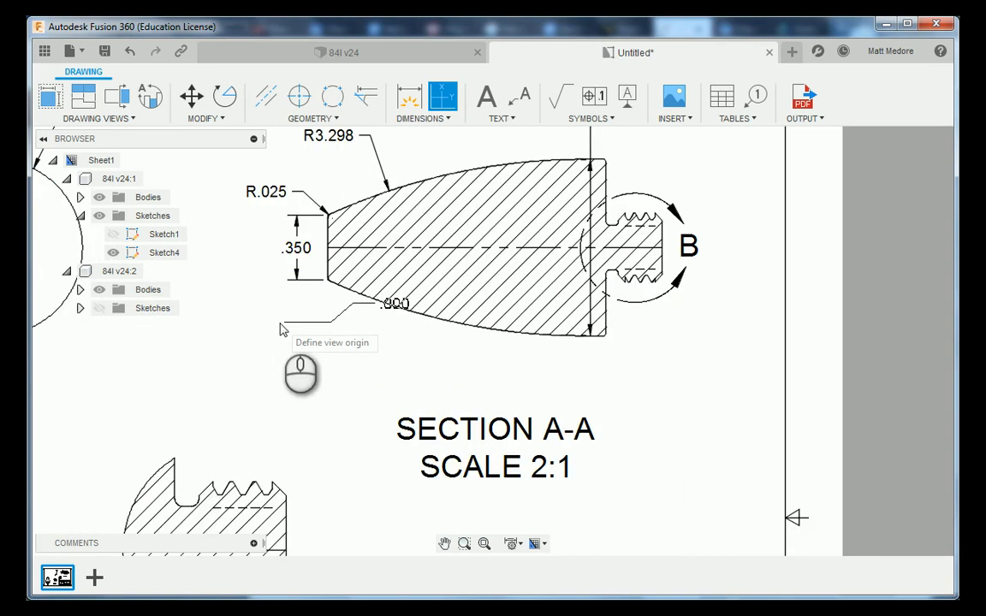
pyautogui.scroll(3, 286, 334)
pyautogui.scroll(-1, 336, 436)
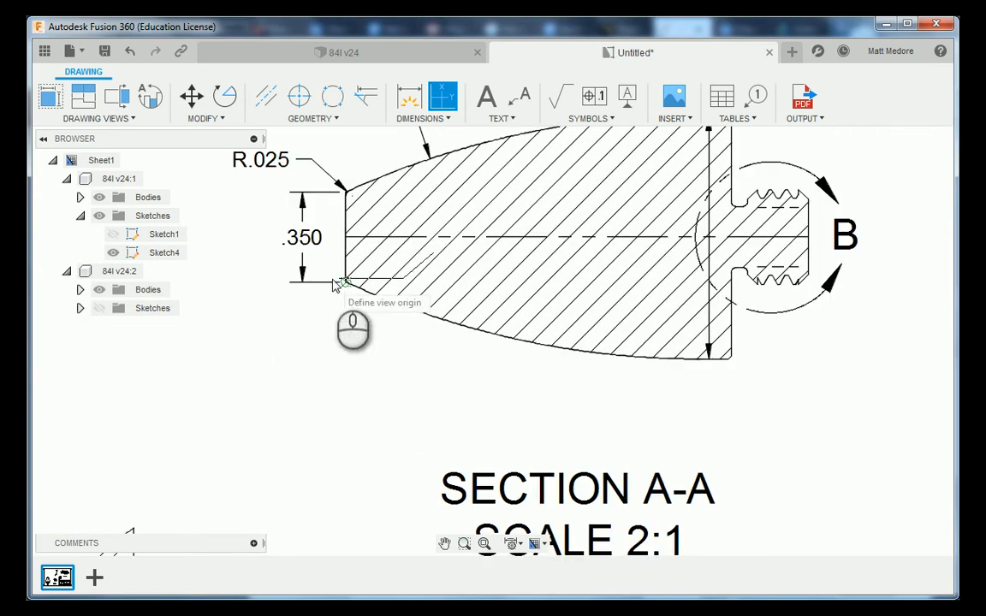
pyautogui.scroll(2, 336, 285)
pyautogui.scroll(3, 348, 288)
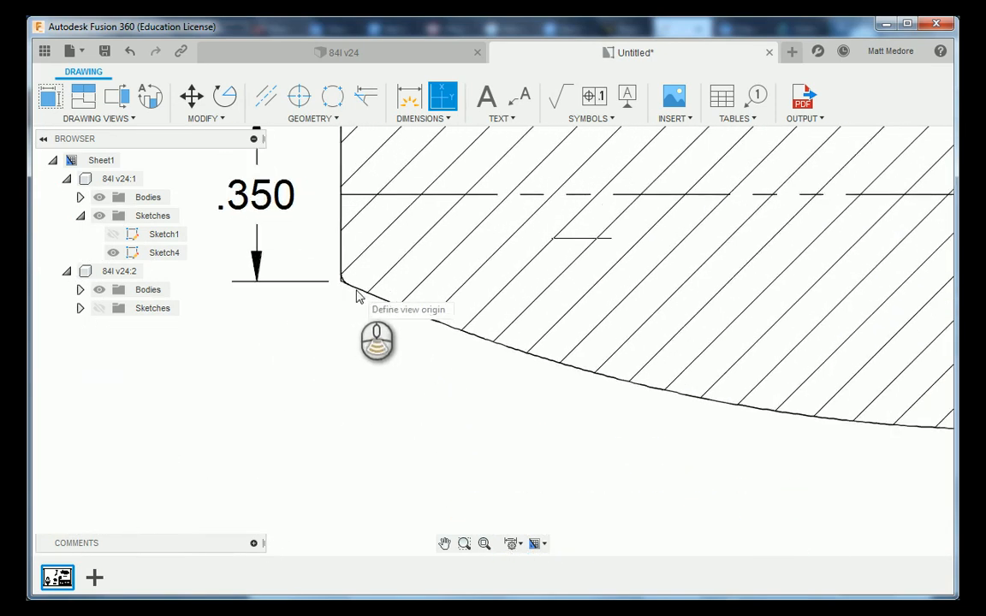
pyautogui.scroll(5, 346, 300)
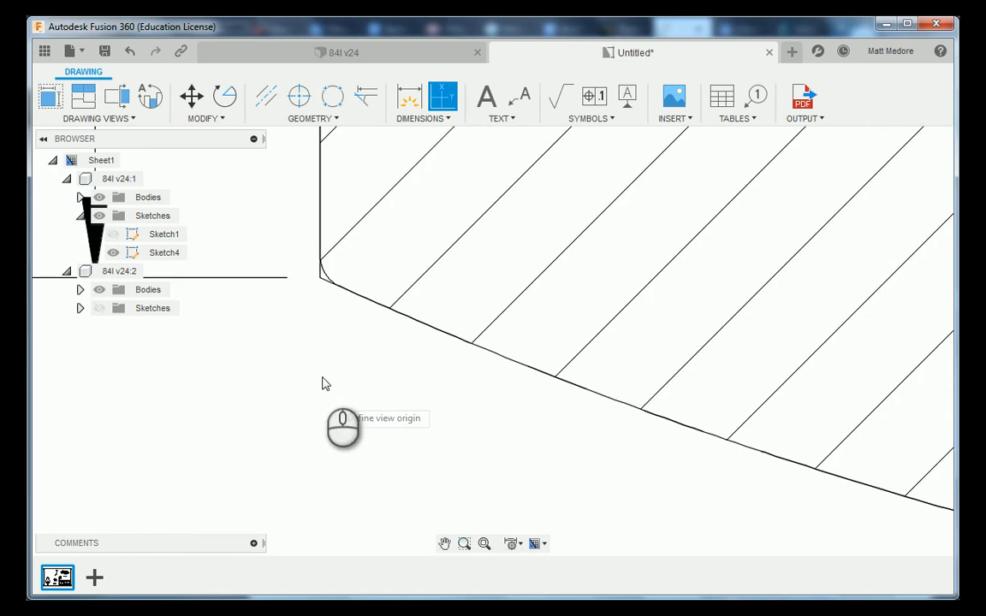
pyautogui.scroll(2, 323, 377)
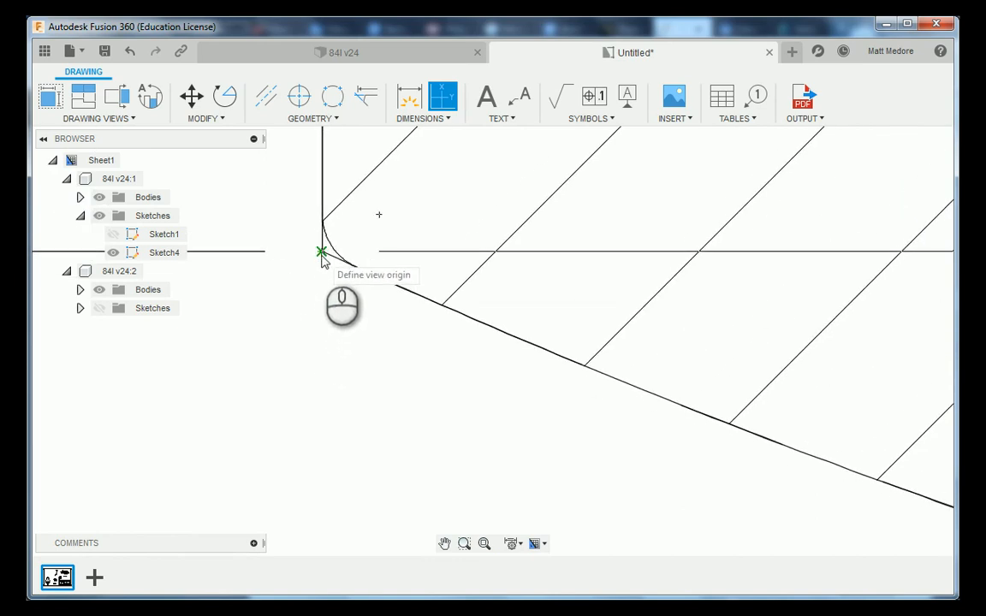
pyautogui.scroll(-7, 318, 261)
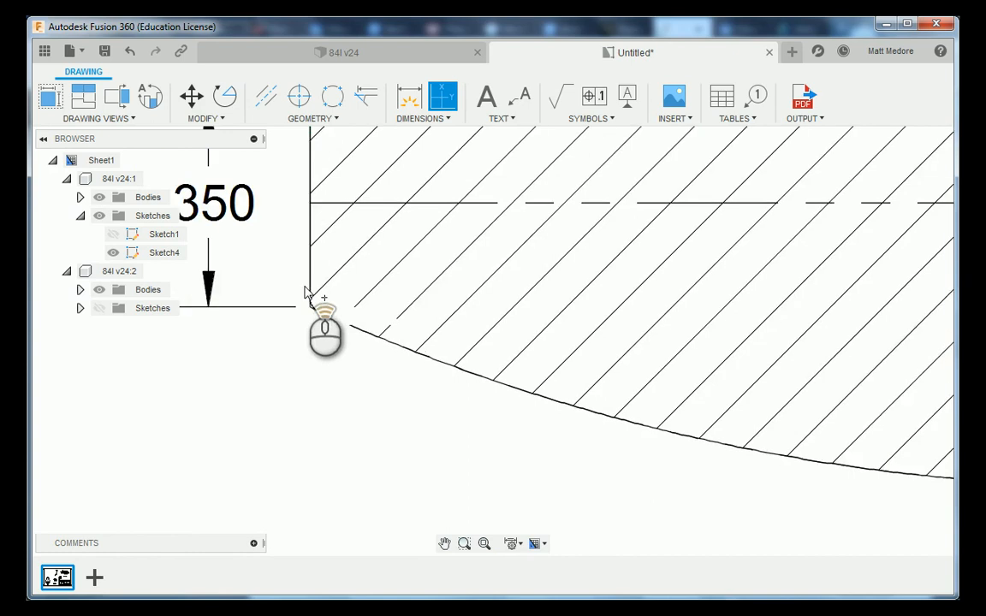
pyautogui.scroll(-1, 310, 272)
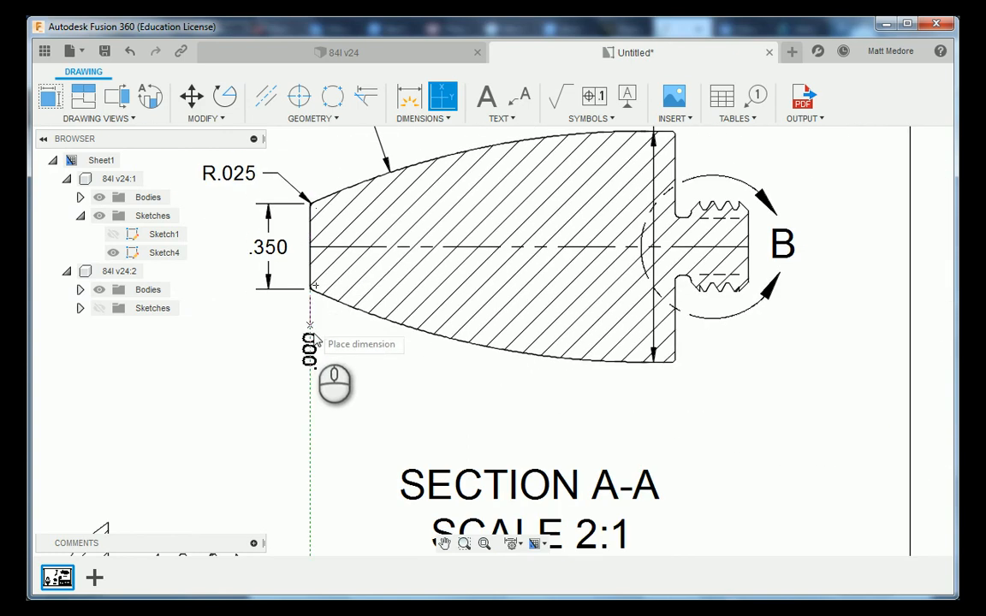
pyautogui.click(311, 410)
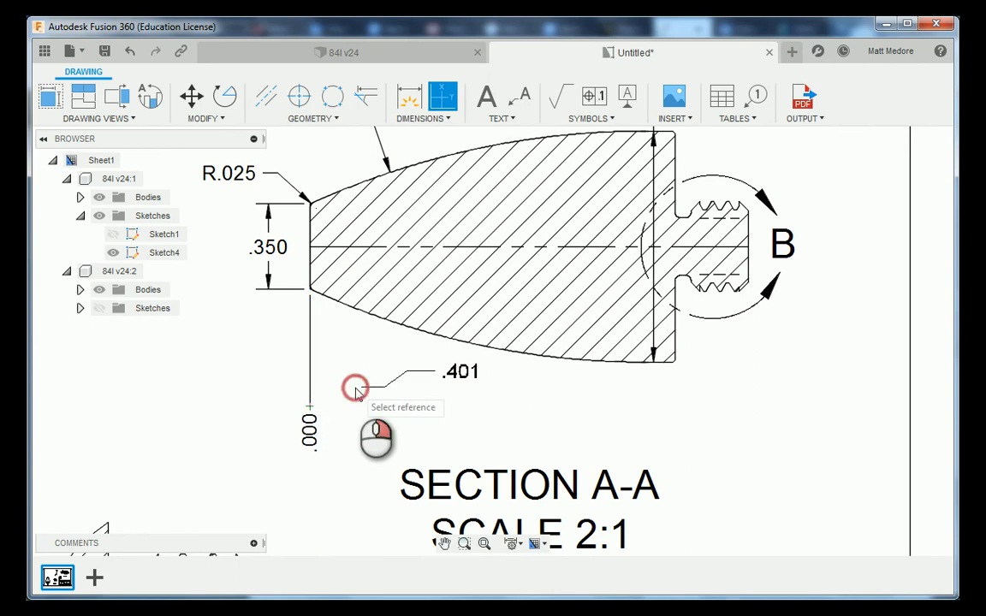
pyautogui.rightClick(356, 391)
pyautogui.click(407, 388)
# Set the primary precision of the ordinate origin dimension below the nose to 0 decimal places
pyautogui.scroll(-3, 319, 347)
pyautogui.scroll(2, 326, 420)
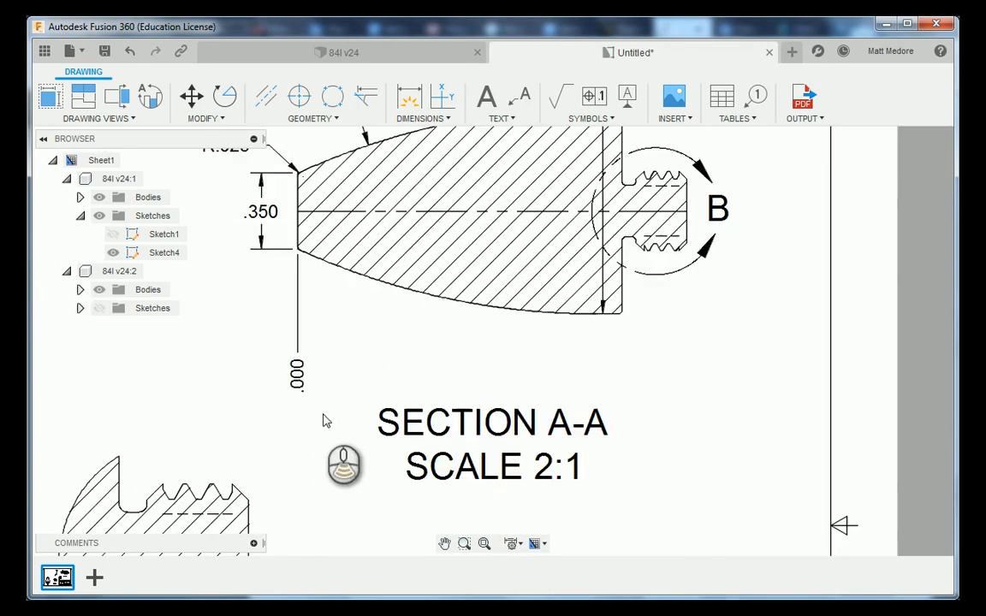
pyautogui.scroll(2, 323, 420)
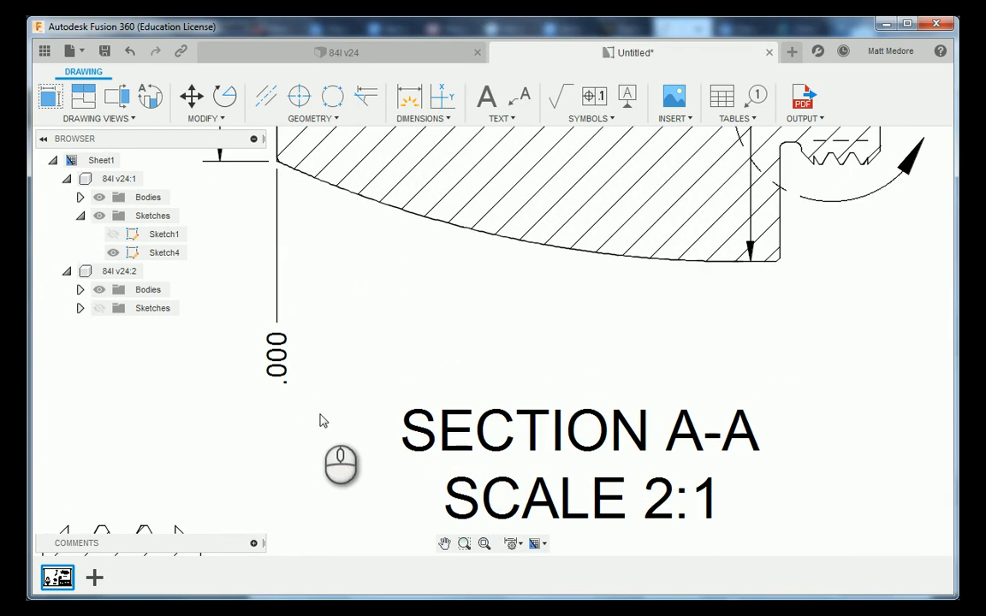
pyautogui.doubleClick(285, 372)
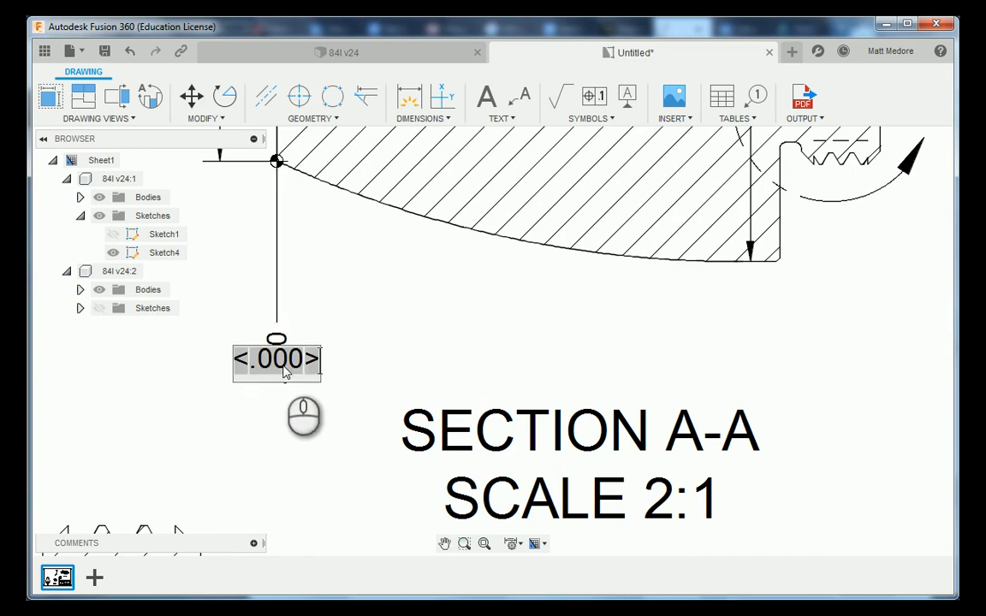
pyautogui.click(860, 164)
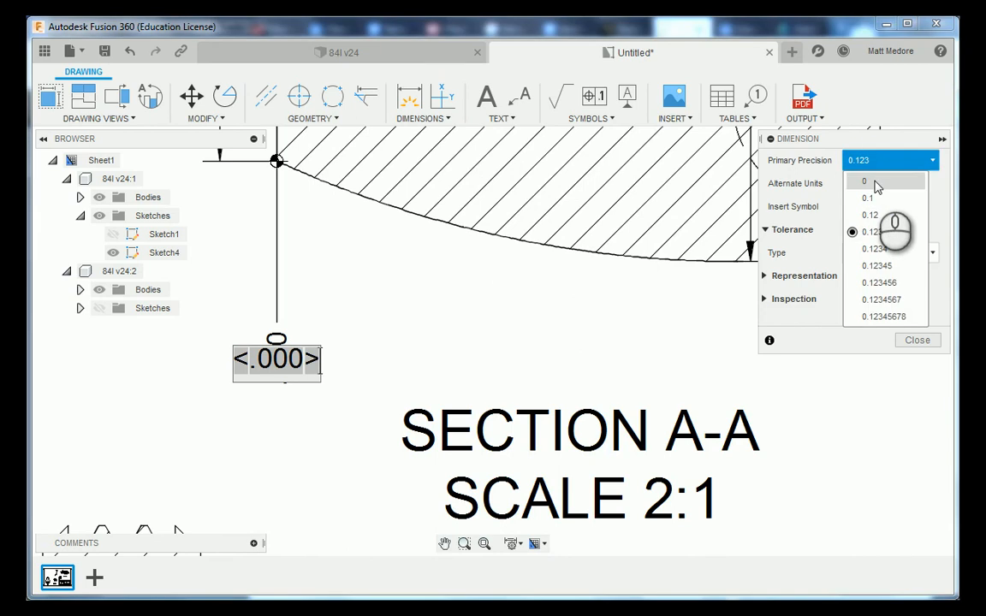
pyautogui.click(874, 183)
pyautogui.click(912, 342)
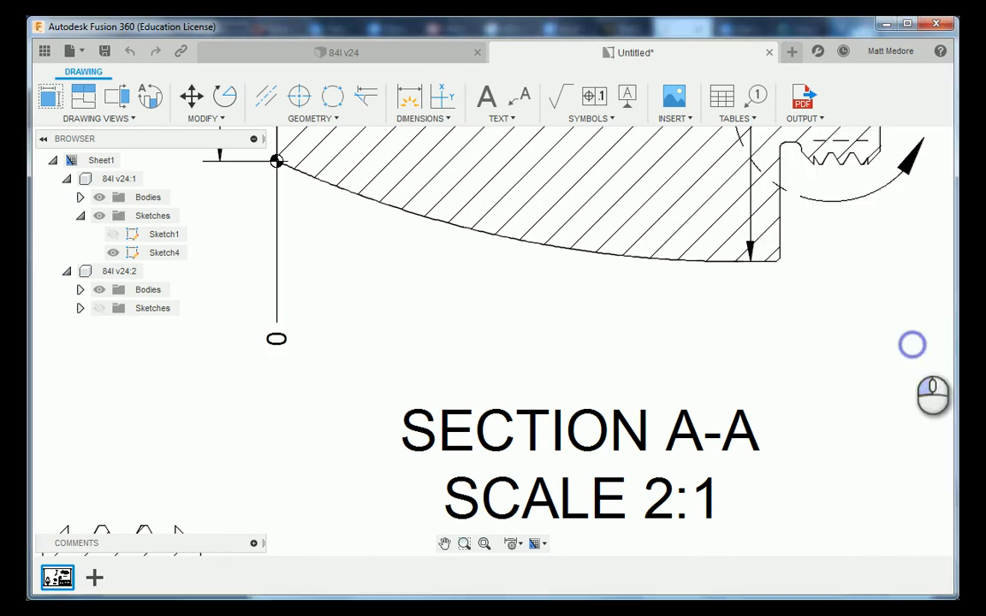
# Add an ordinate dimension to the point where the lower curve meets the straight edge, placing it below in line with the origin dimension
pyautogui.scroll(-4, 315, 418)
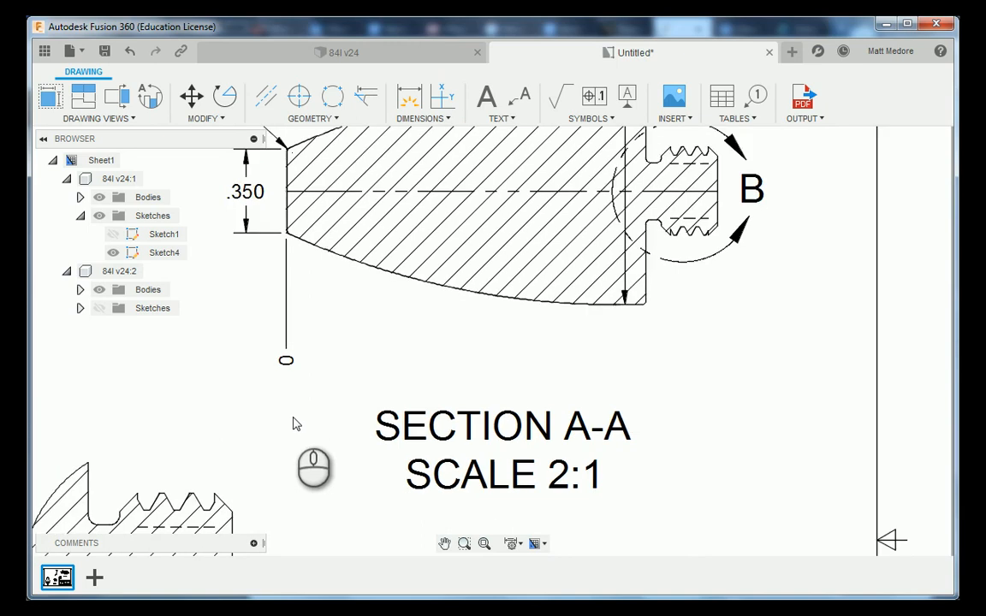
pyautogui.scroll(-1, 294, 424)
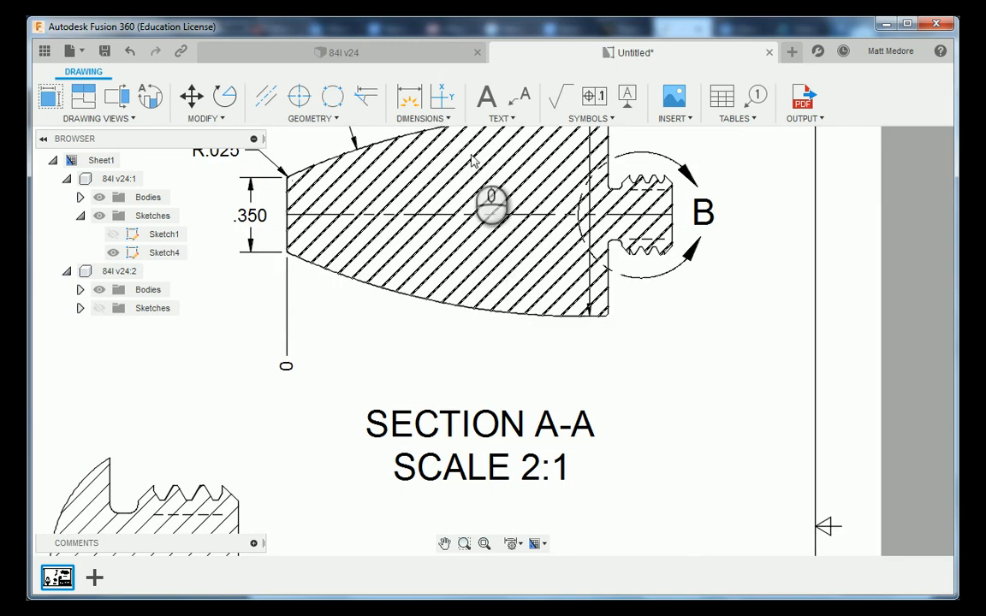
pyautogui.click(442, 95)
pyautogui.scroll(-1, 364, 402)
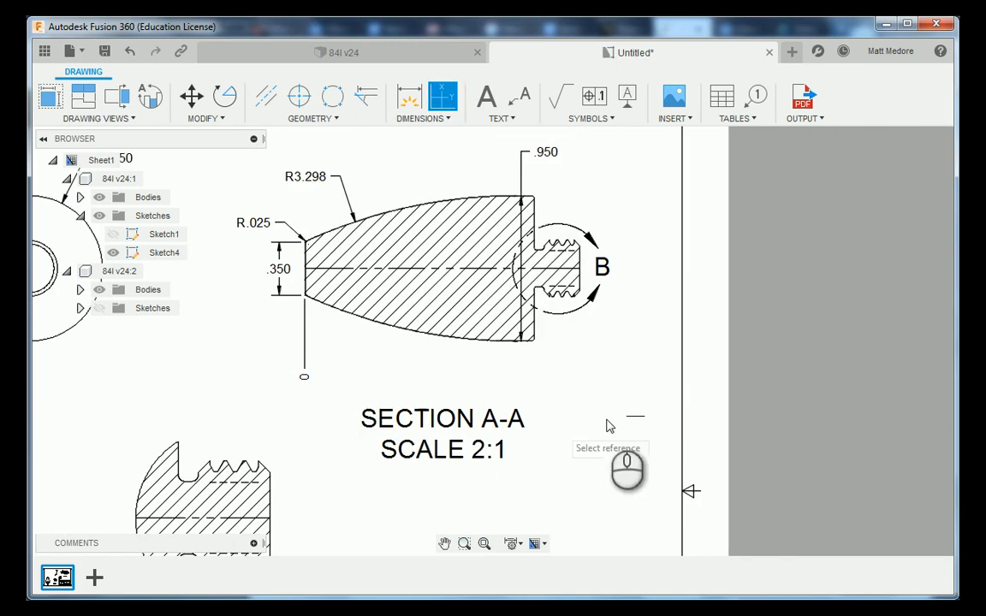
pyautogui.scroll(2, 606, 426)
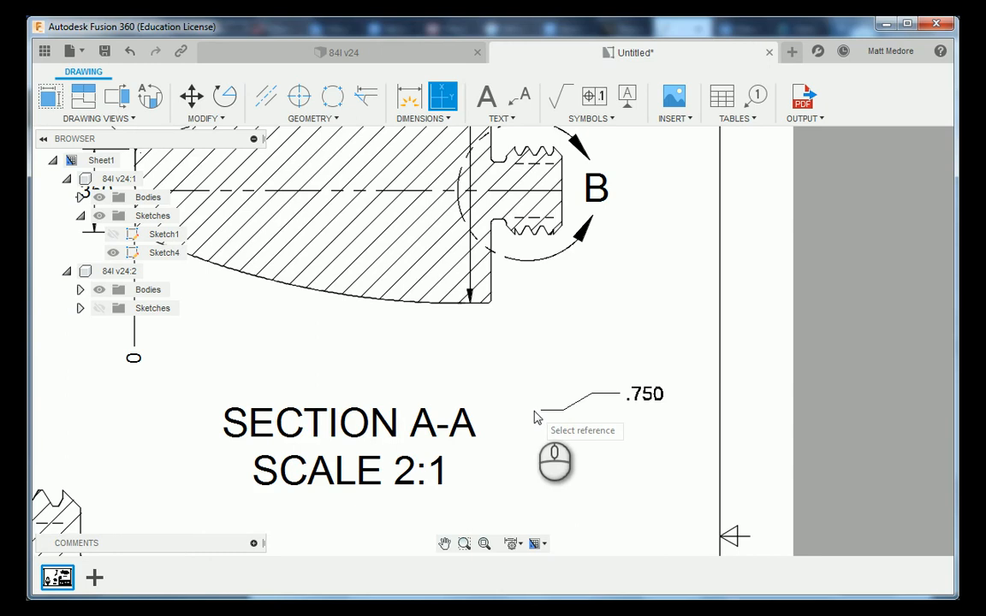
pyautogui.scroll(-1, 525, 416)
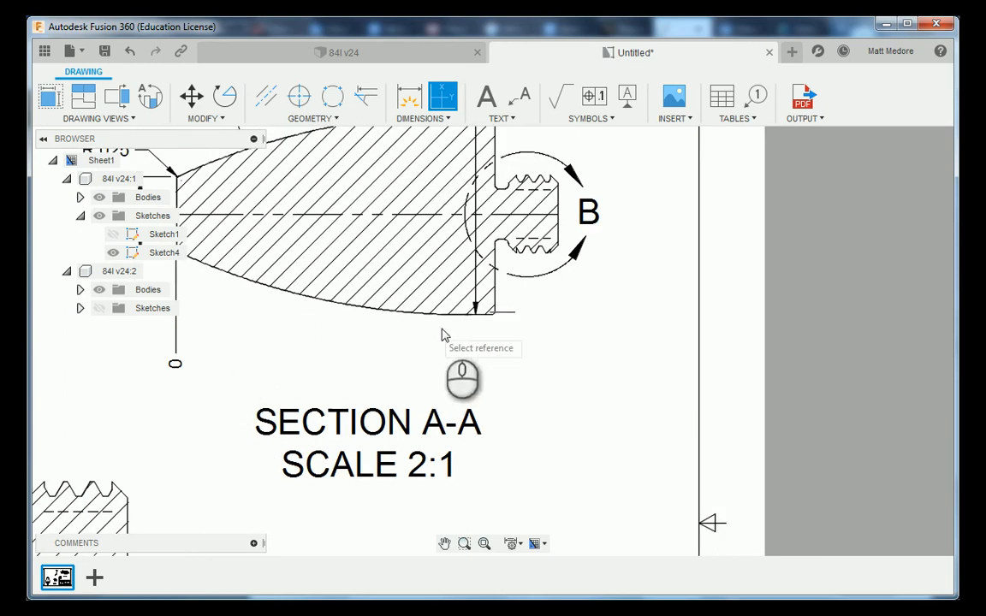
pyautogui.scroll(1, 451, 351)
pyautogui.scroll(3, 493, 314)
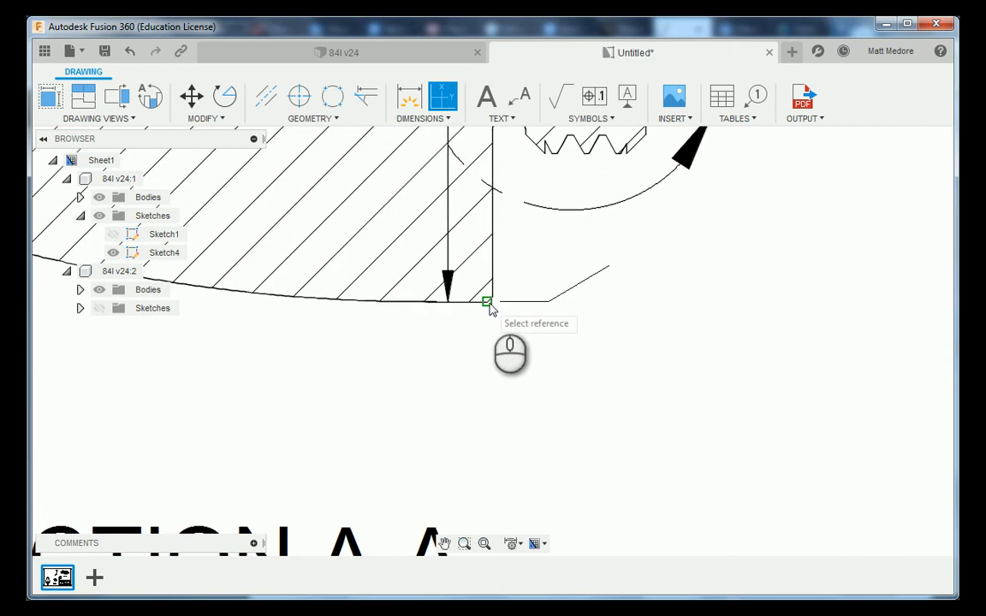
pyautogui.click(444, 308)
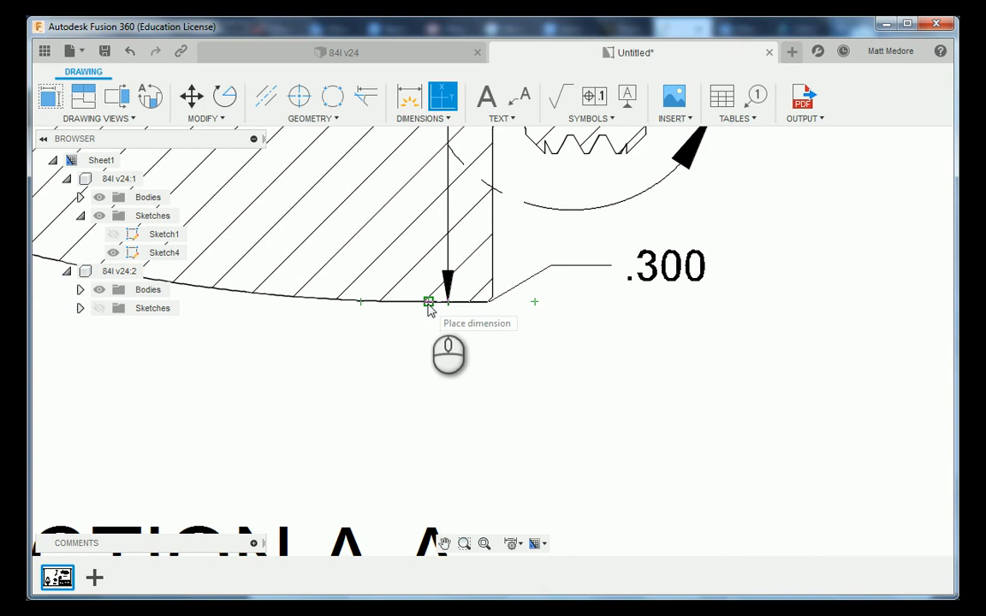
pyautogui.scroll(-5, 424, 303)
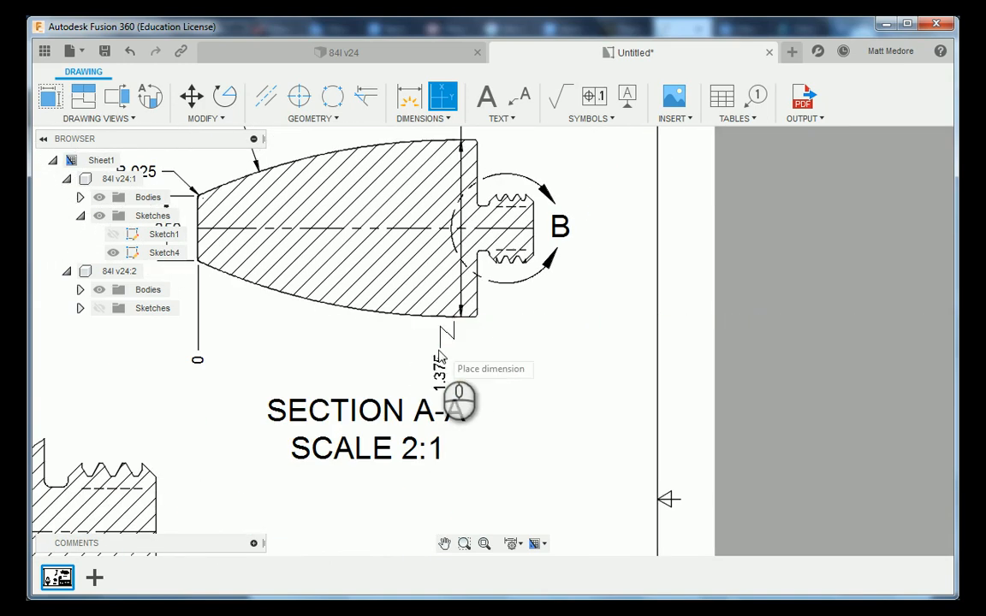
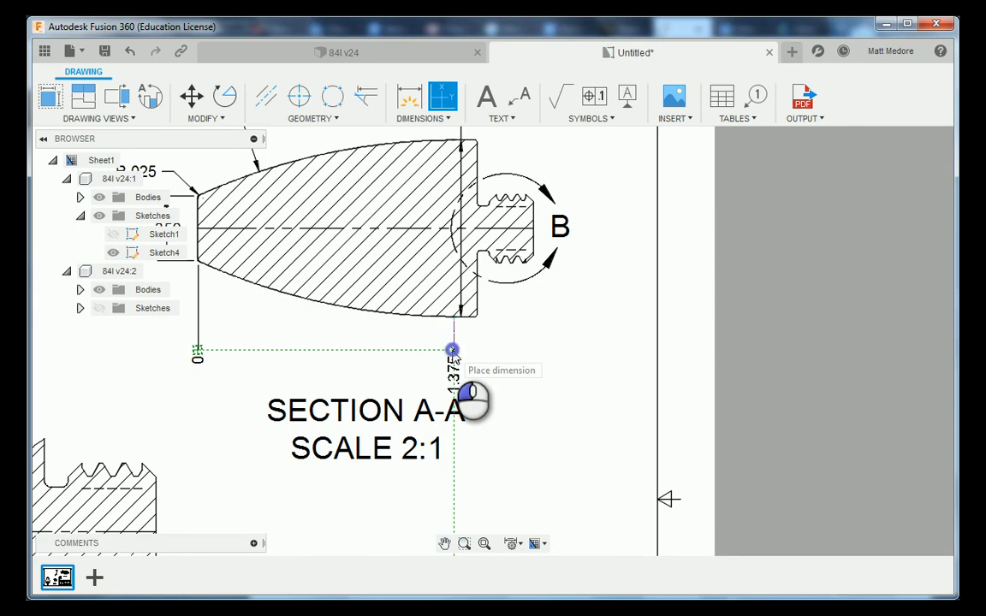
pyautogui.click(452, 350)
# Add an ordinate dimension to the body's rear shoulder face in section A-A, aligned with the neighbouring ordinate dimension below the view
pyautogui.scroll(3, 475, 355)
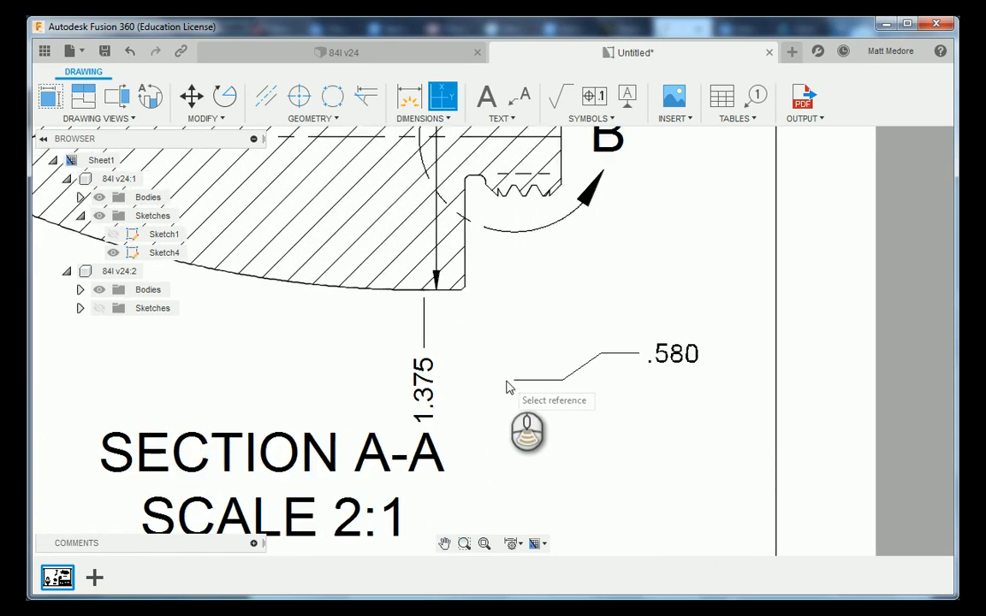
pyautogui.scroll(2, 504, 387)
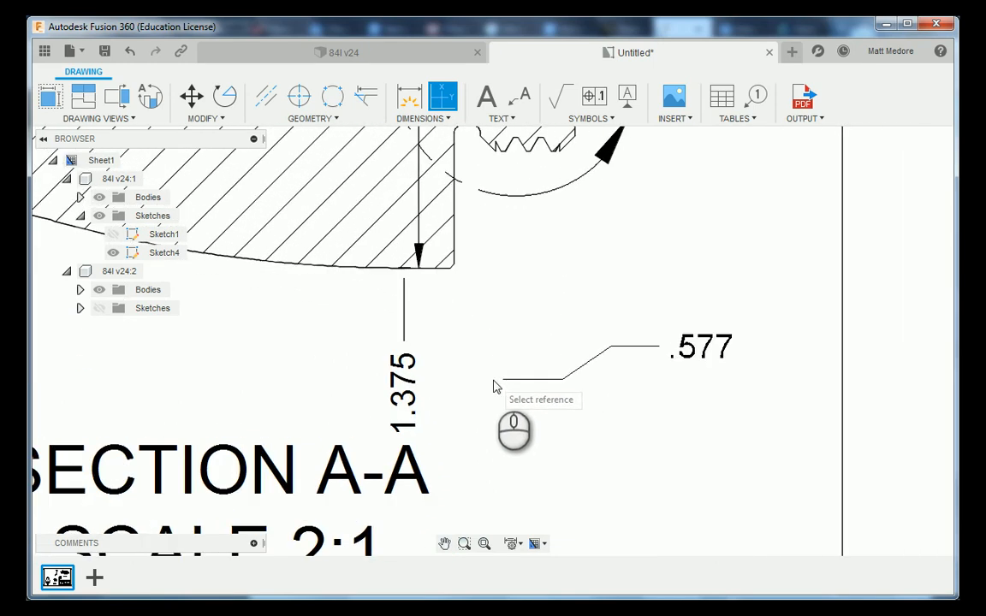
pyautogui.click(459, 265)
pyautogui.click(454, 263)
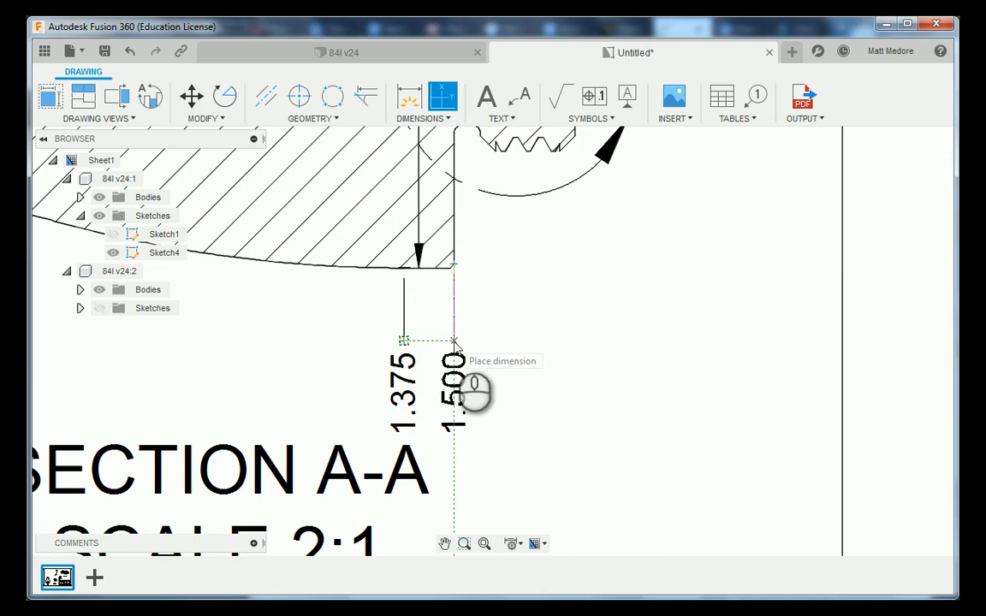
pyautogui.click(455, 342)
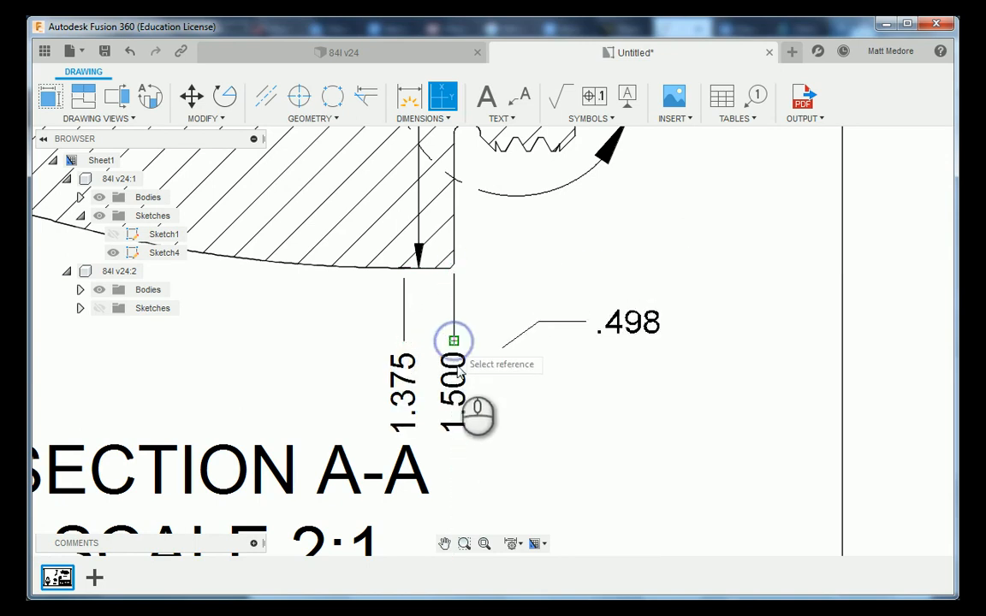
pyautogui.scroll(-5, 466, 368)
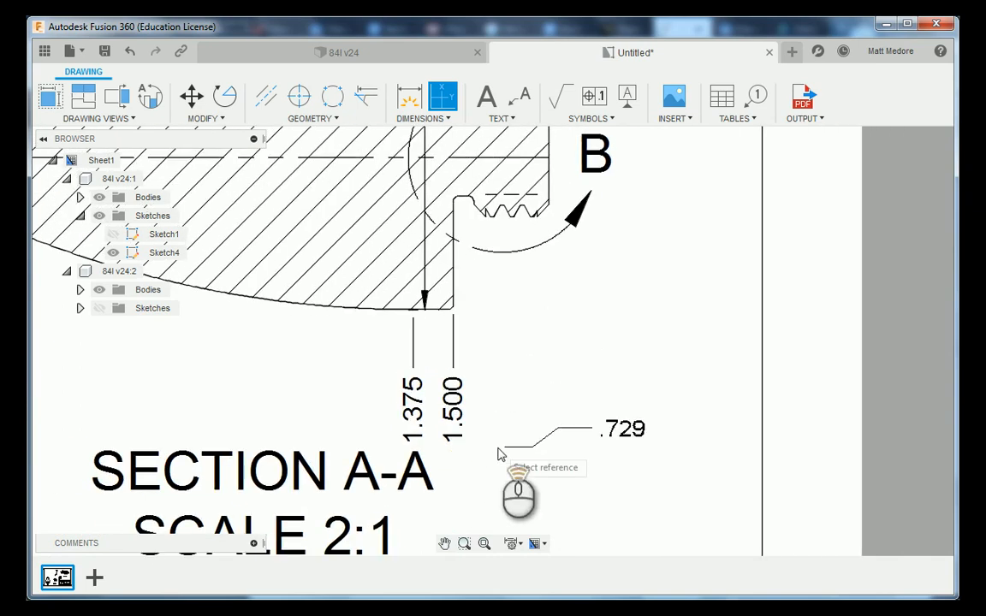
# Add an ordinate dimension to the corner where the lower undercut meets the threads in section A-A, aligned with the neighbouring ordinate dimensions
pyautogui.scroll(5, 492, 403)
pyautogui.scroll(4, 460, 259)
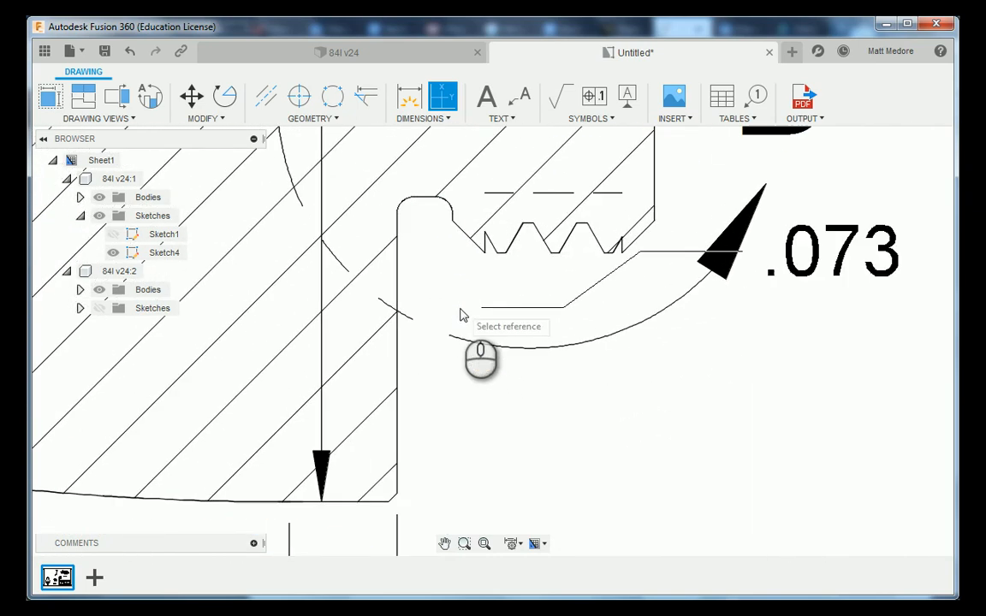
pyautogui.click(452, 222)
pyautogui.scroll(-5, 462, 256)
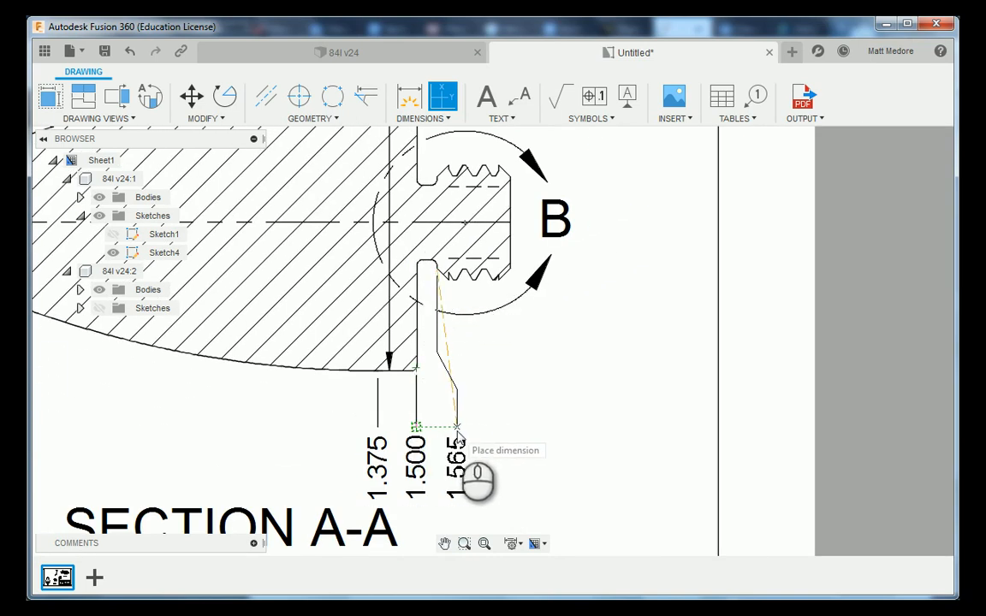
pyautogui.click(458, 435)
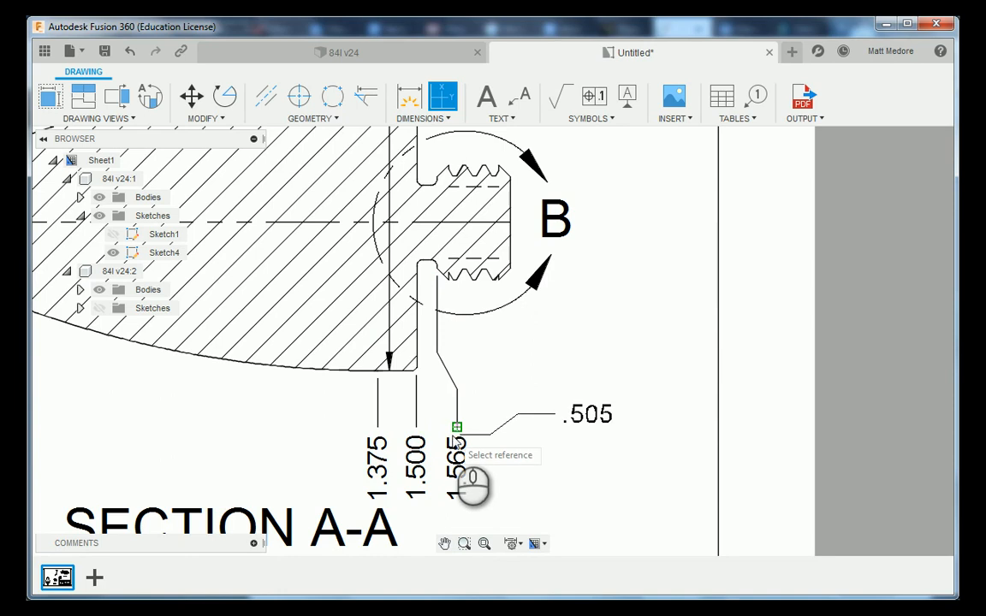
# Add an ordinate dimension to the threaded stub's end face in section A-A, aligned with the others, and finish the ordinate set
pyautogui.scroll(-3, 456, 440)
pyautogui.scroll(6, 547, 335)
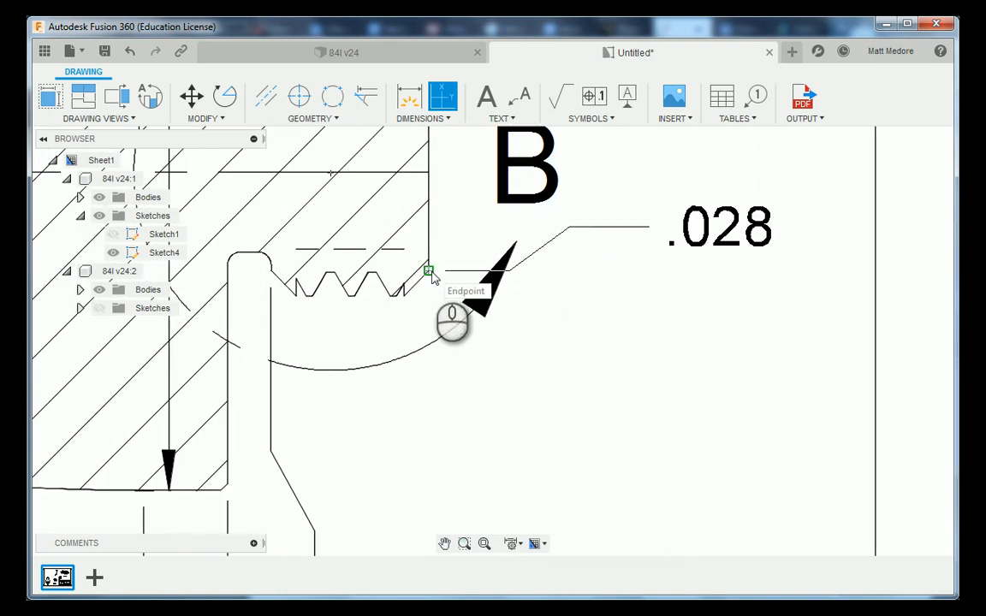
pyautogui.click(431, 273)
pyautogui.scroll(-5, 432, 275)
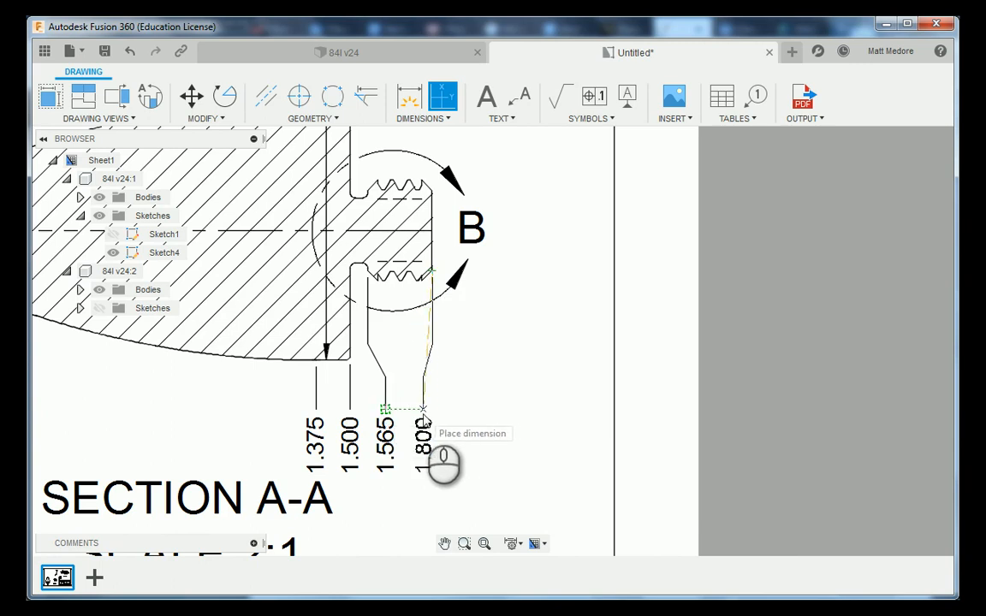
pyautogui.click(432, 417)
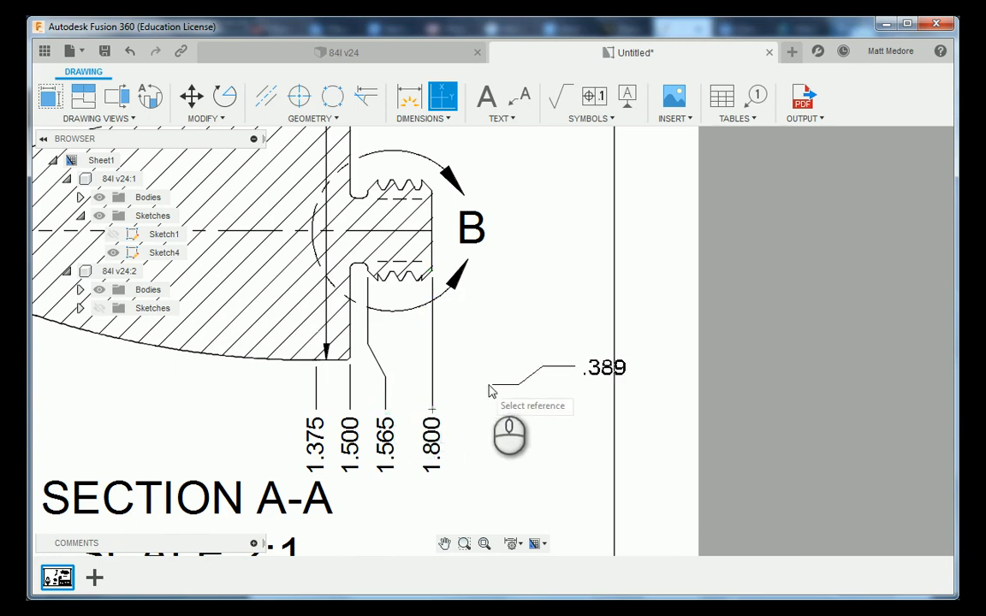
pyautogui.scroll(-1, 505, 384)
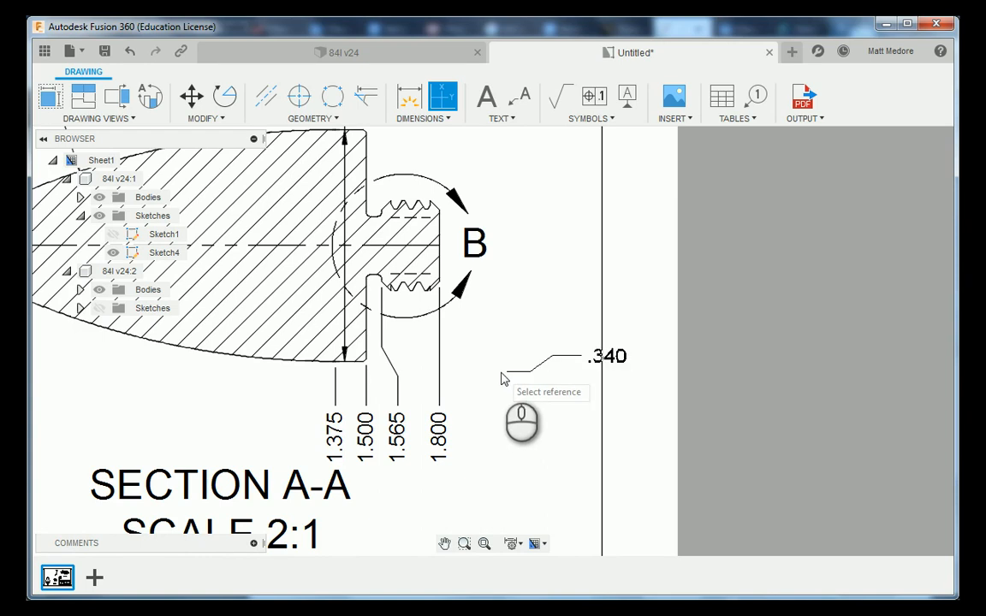
pyautogui.scroll(-4, 503, 379)
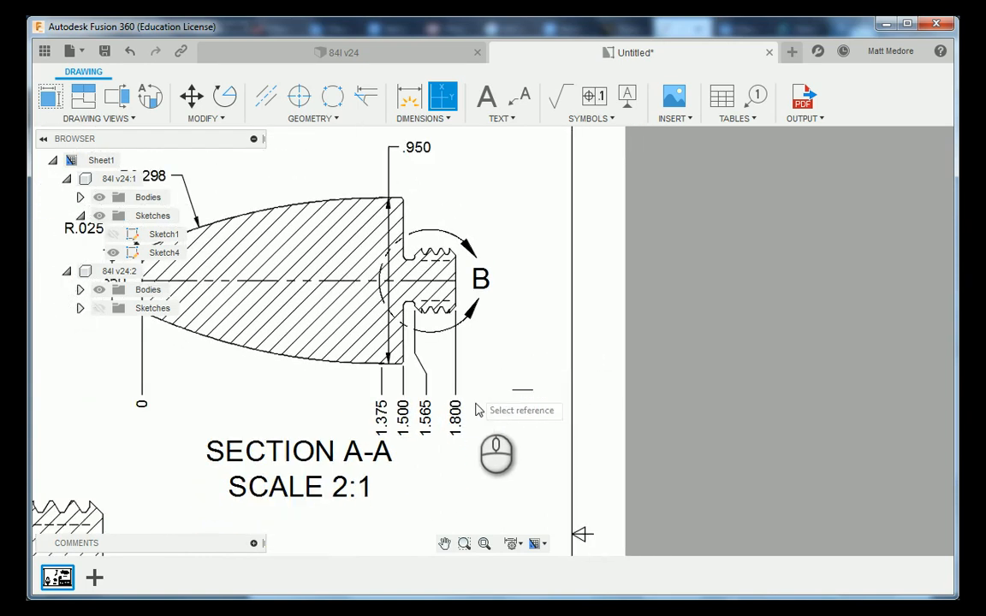
pyautogui.rightClick(475, 189)
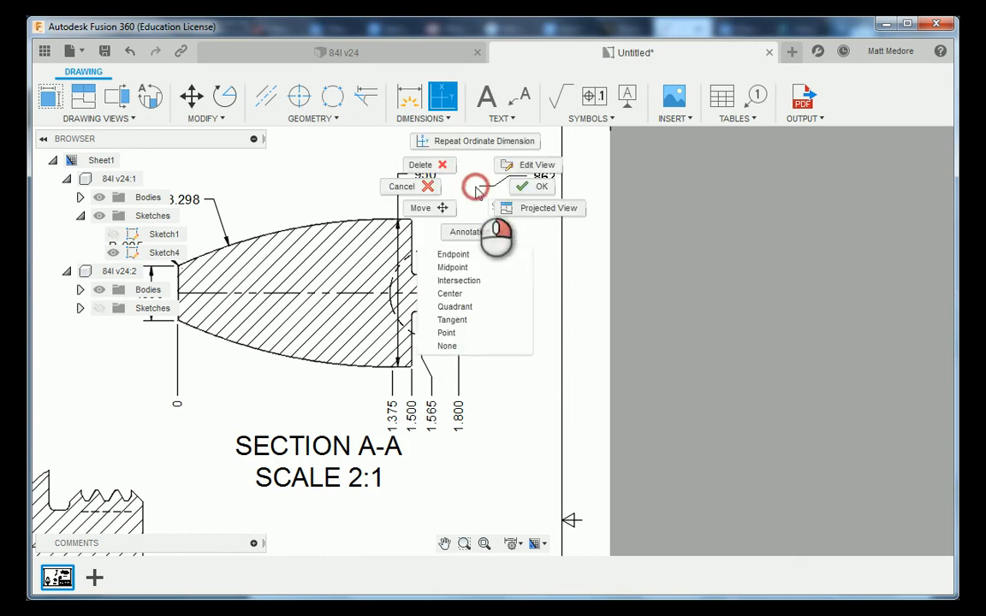
pyautogui.click(531, 186)
pyautogui.scroll(-2, 511, 369)
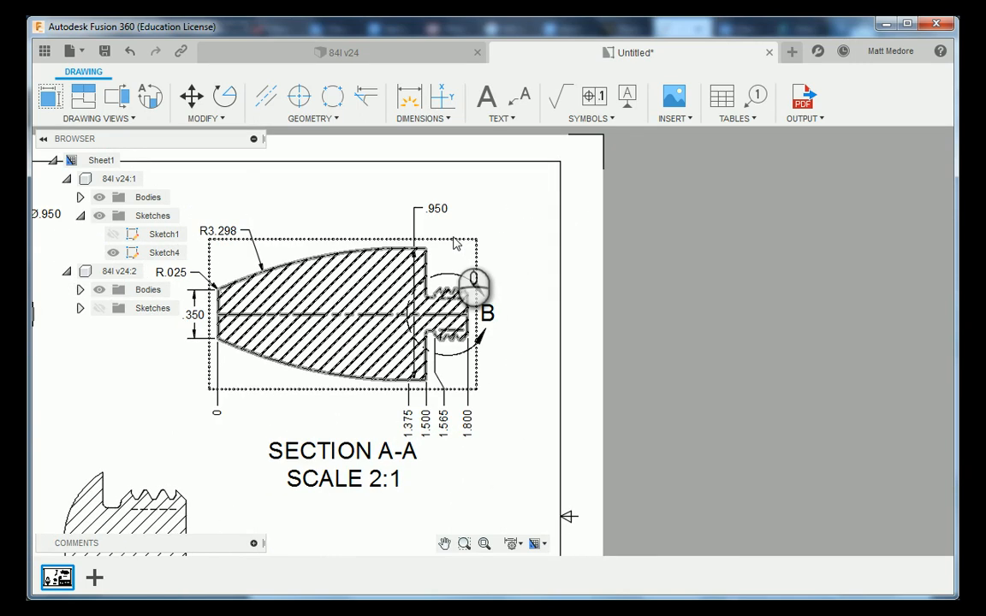
# Attach a leader note to the small chamfer on the body's upper rear corner in section A-A, placing its text below the .950 dimension
pyautogui.scroll(2, 481, 351)
pyautogui.scroll(-2, 522, 462)
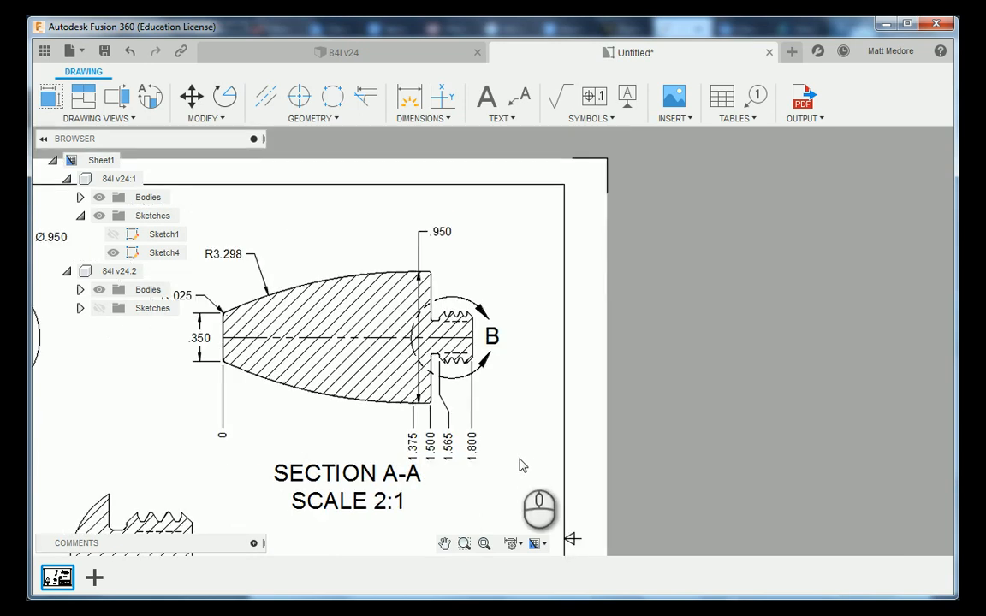
pyautogui.scroll(5, 419, 283)
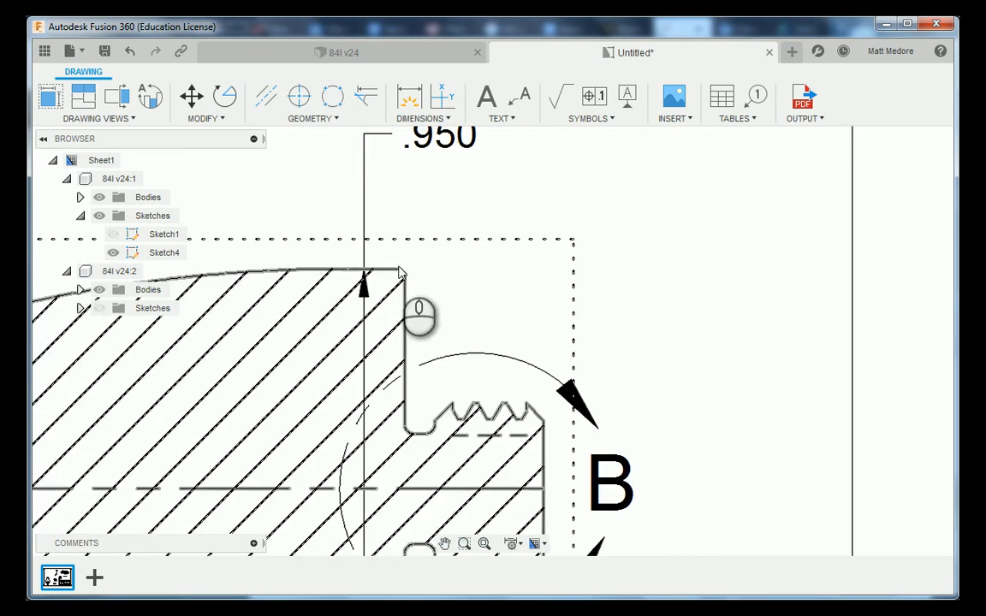
pyautogui.click(526, 100)
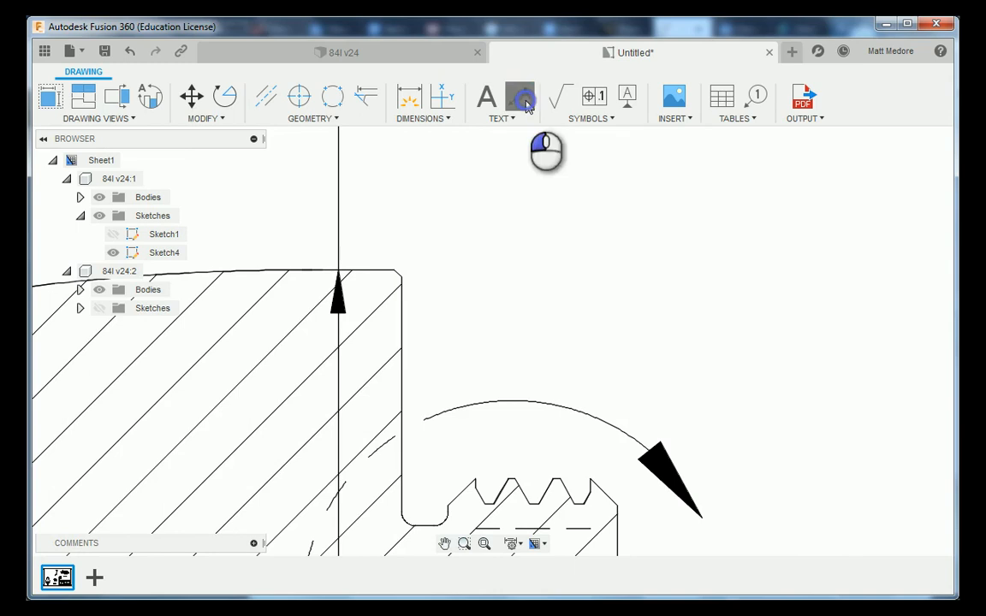
pyautogui.scroll(2, 481, 202)
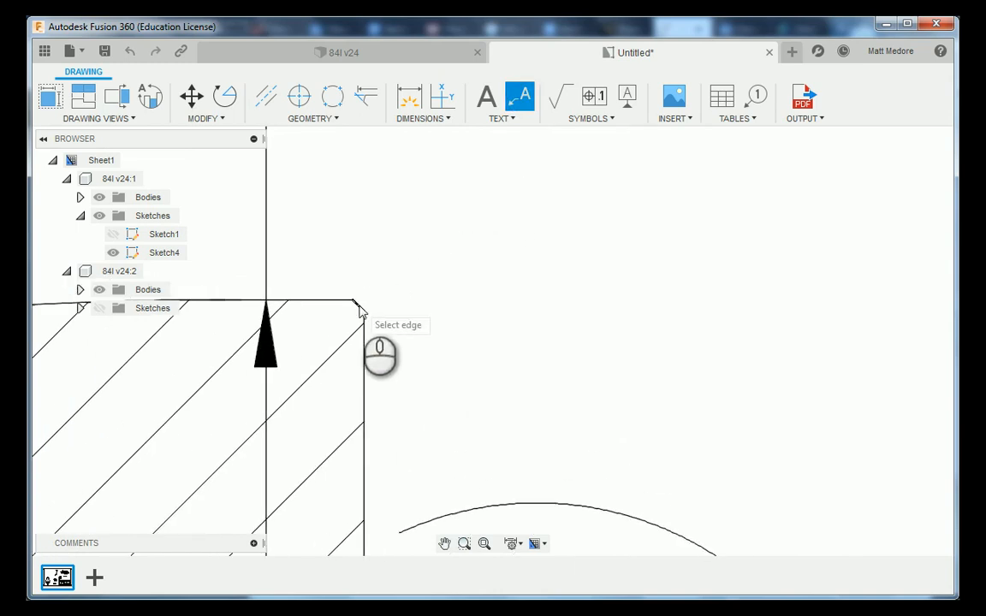
pyautogui.scroll(-4, 365, 309)
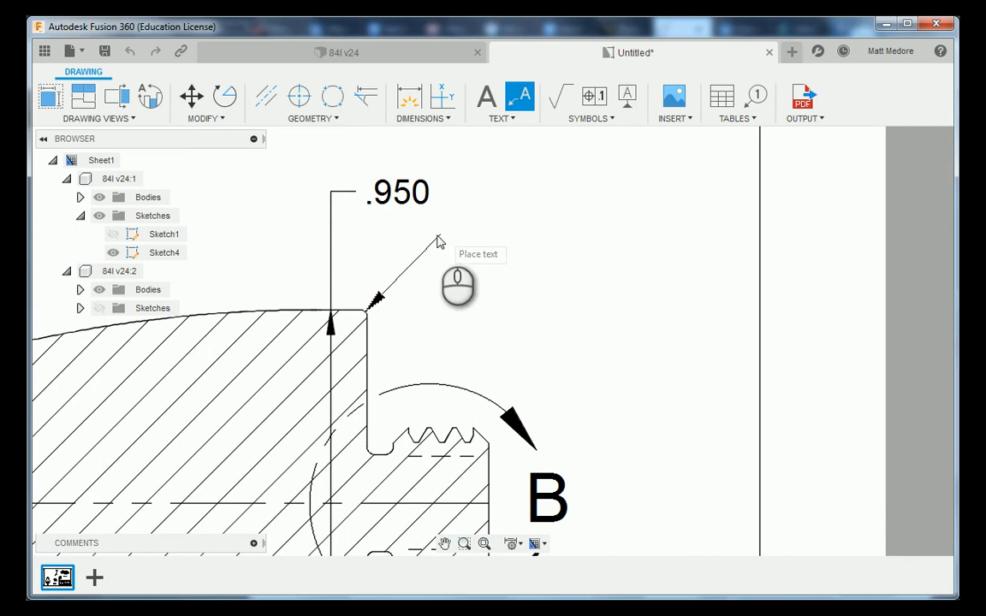
pyautogui.click(402, 239)
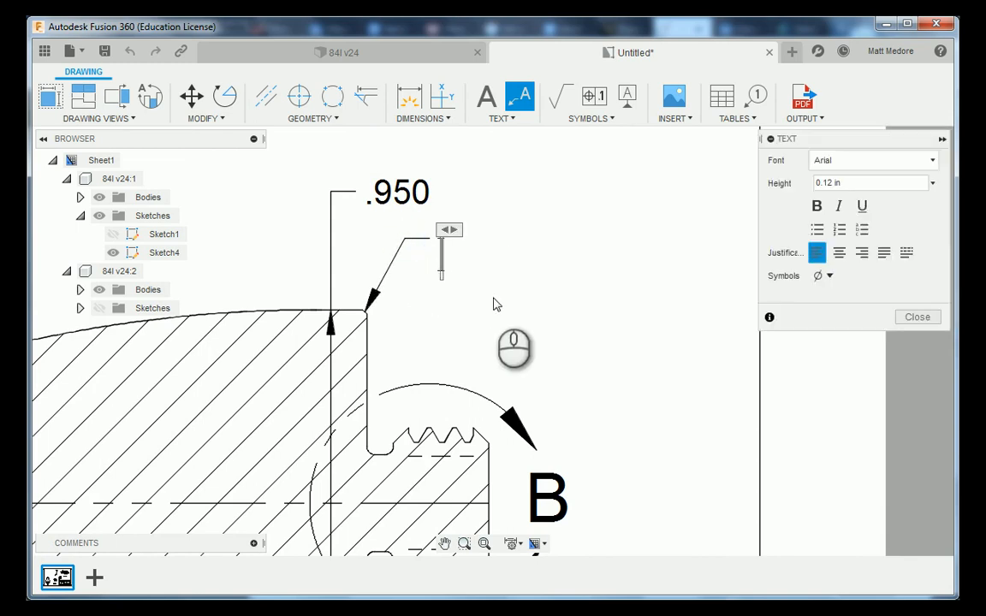
# Enter the leader note text as "CHAMFER .010 X 45°", using the degree symbol, and close the text editor
pyautogui.write('chamfer')
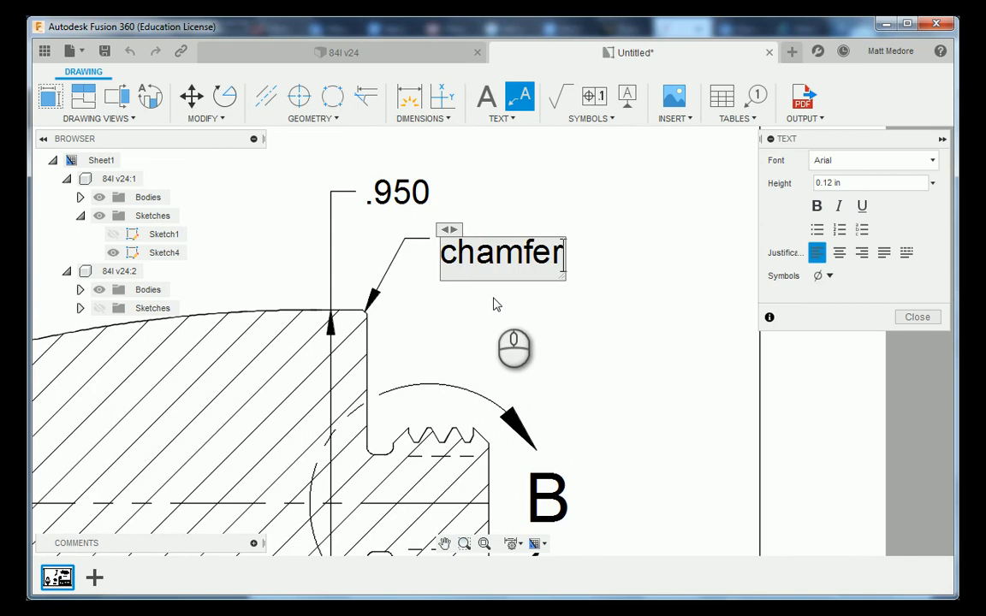
pyautogui.write('CH')
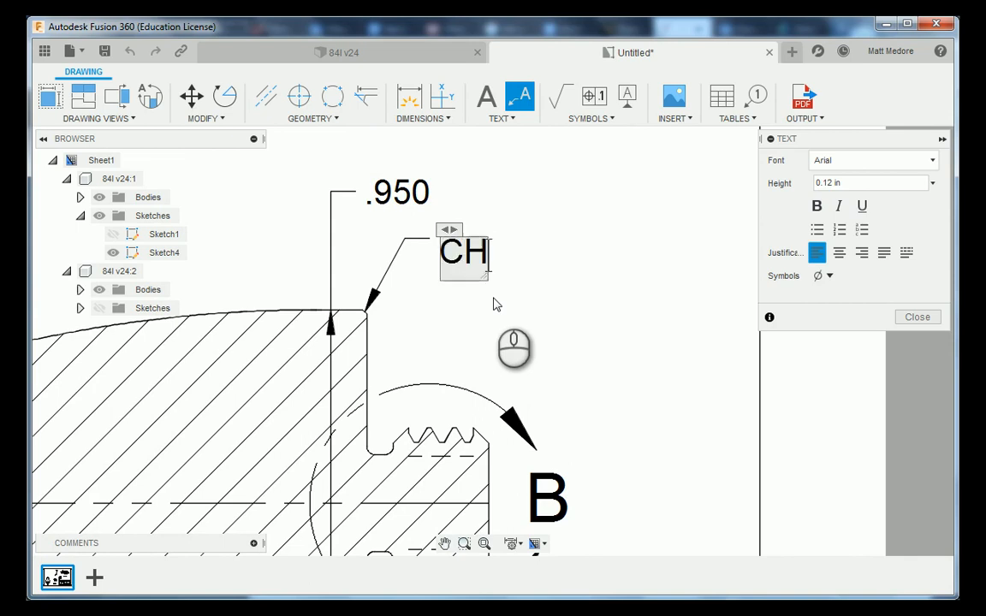
pyautogui.write('AMFER .010 X 45')
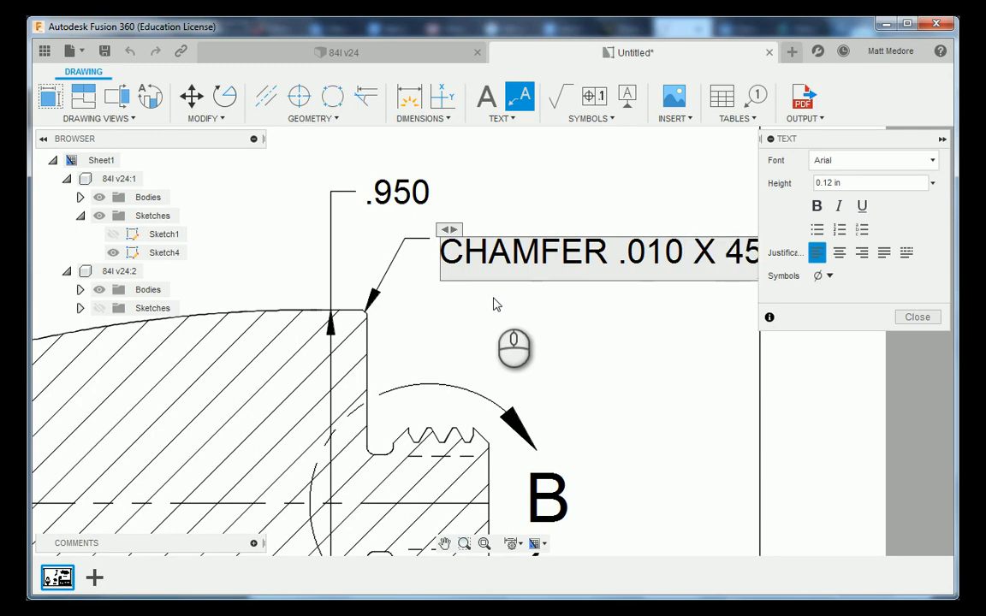
pyautogui.scroll(-2, 402, 308)
pyautogui.click(826, 276)
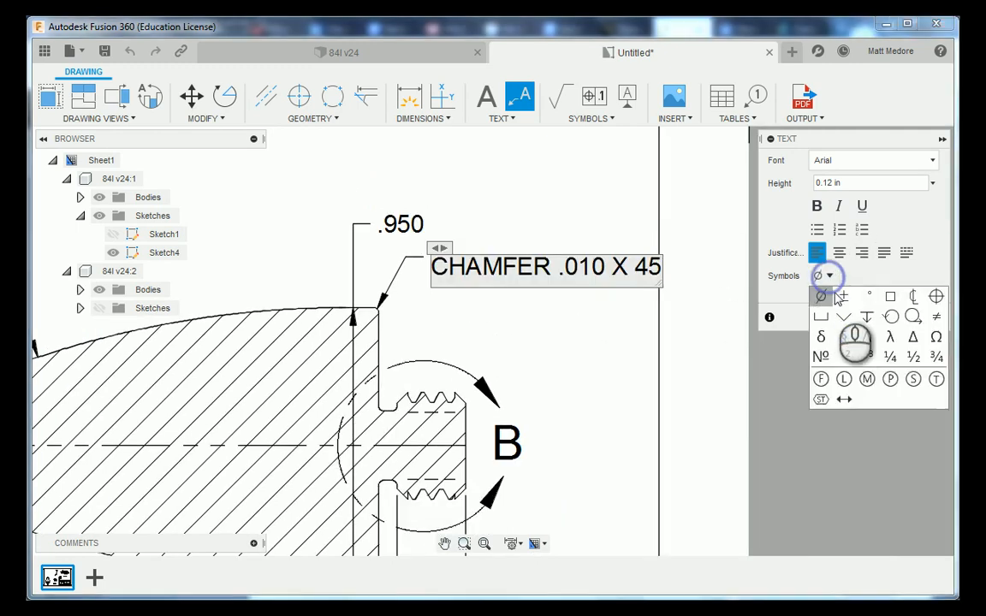
pyautogui.click(870, 300)
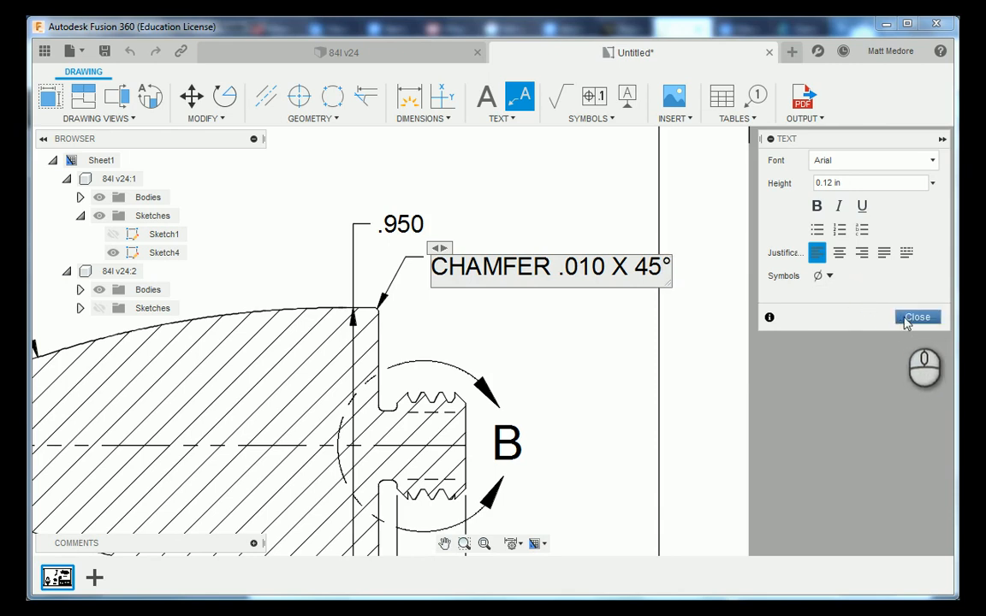
pyautogui.click(905, 318)
pyautogui.scroll(-3, 616, 285)
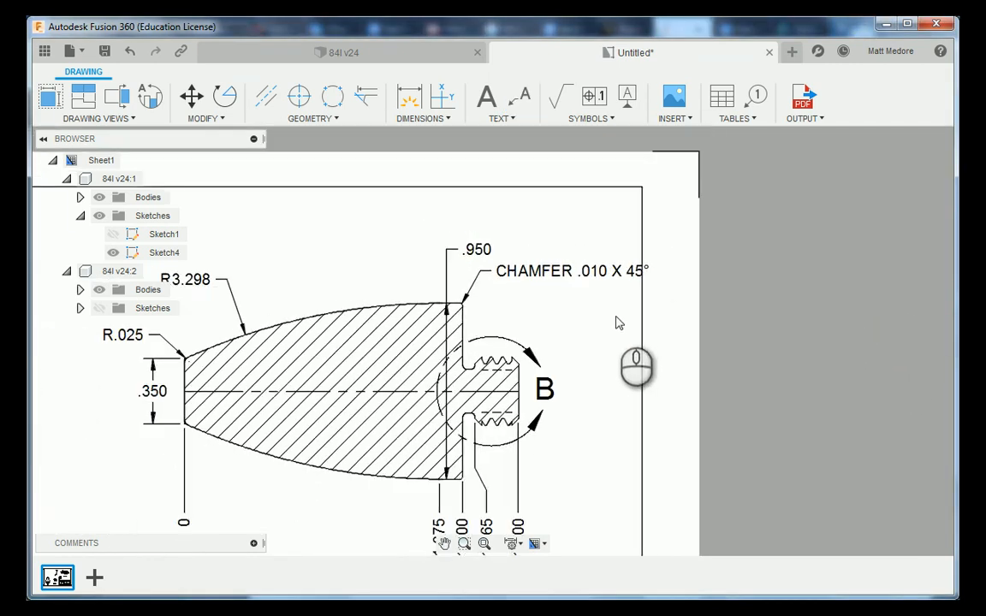
# Move the section A-A view horizontally toward the front view so the chamfer note fits inside the sheet border
pyautogui.scroll(-3, 619, 323)
pyautogui.scroll(1, 642, 315)
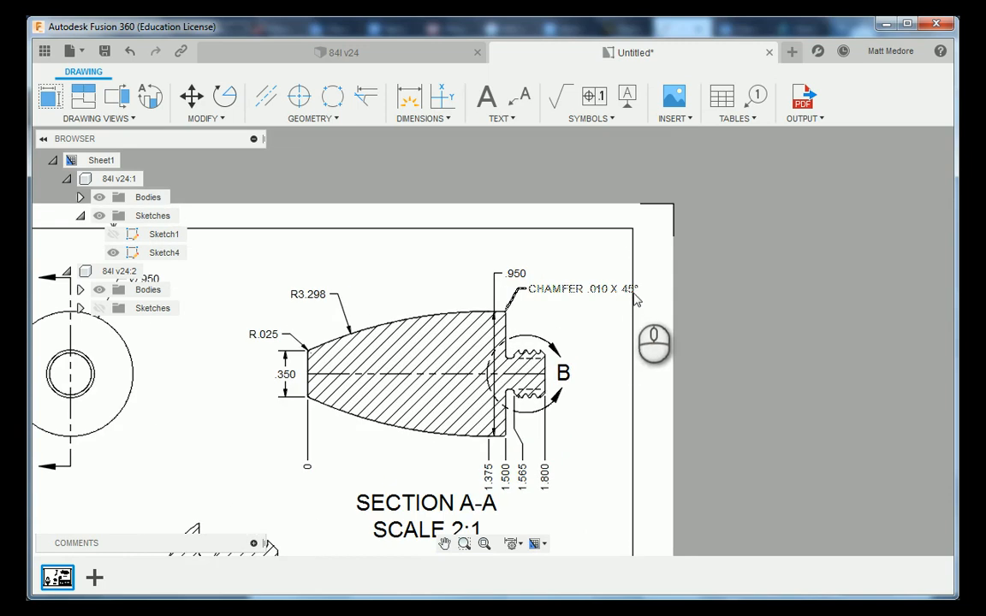
pyautogui.scroll(-1, 654, 317)
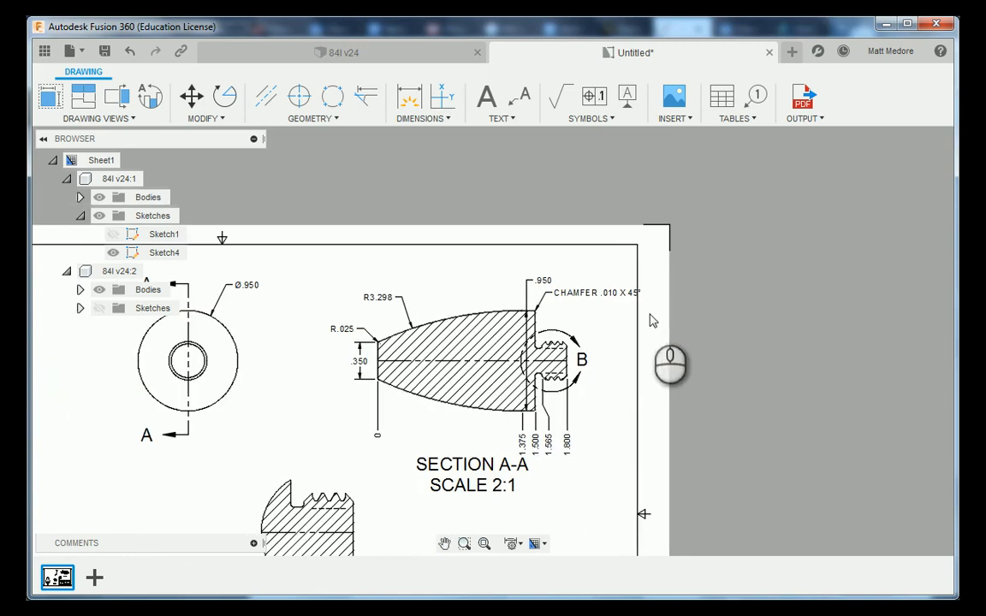
pyautogui.scroll(-2, 667, 330)
pyautogui.scroll(2, 539, 351)
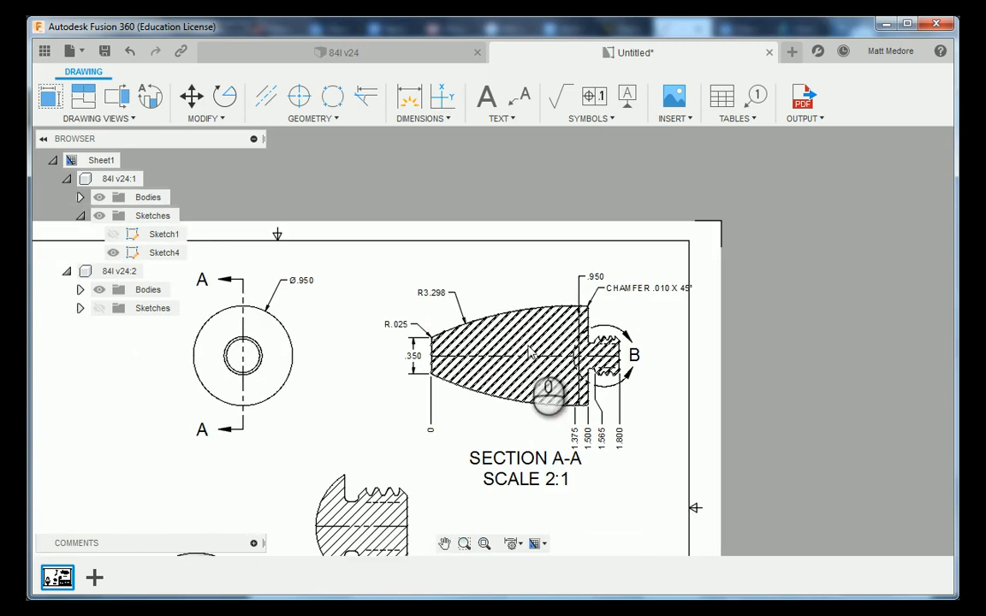
pyautogui.click(524, 305)
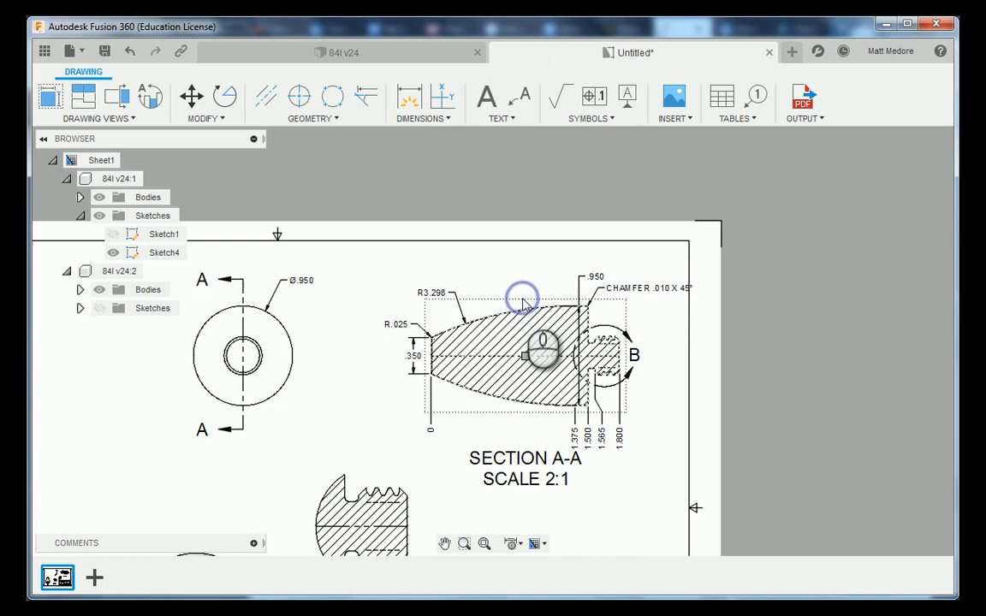
pyautogui.click(523, 356)
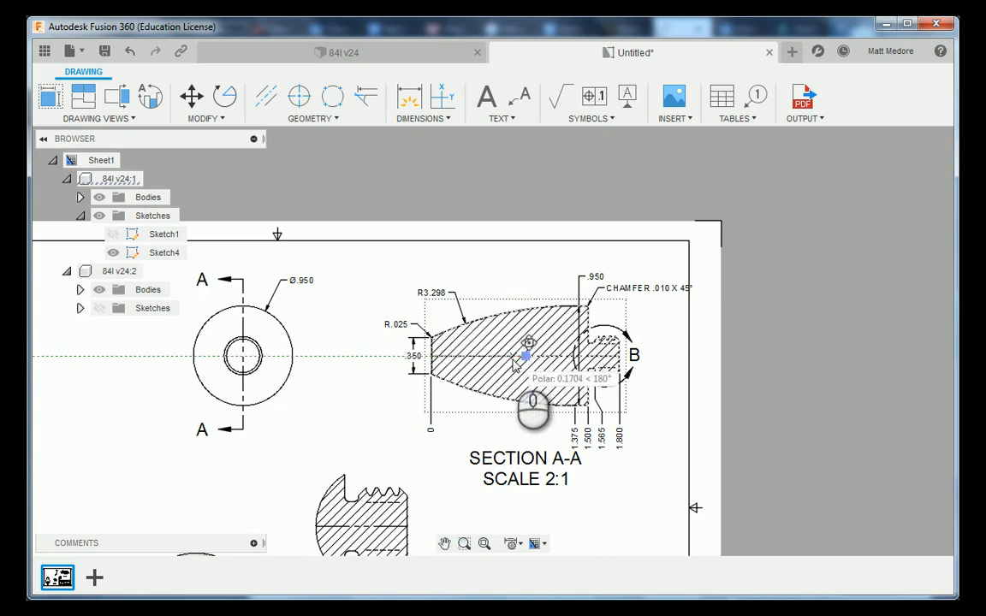
pyautogui.click(507, 364)
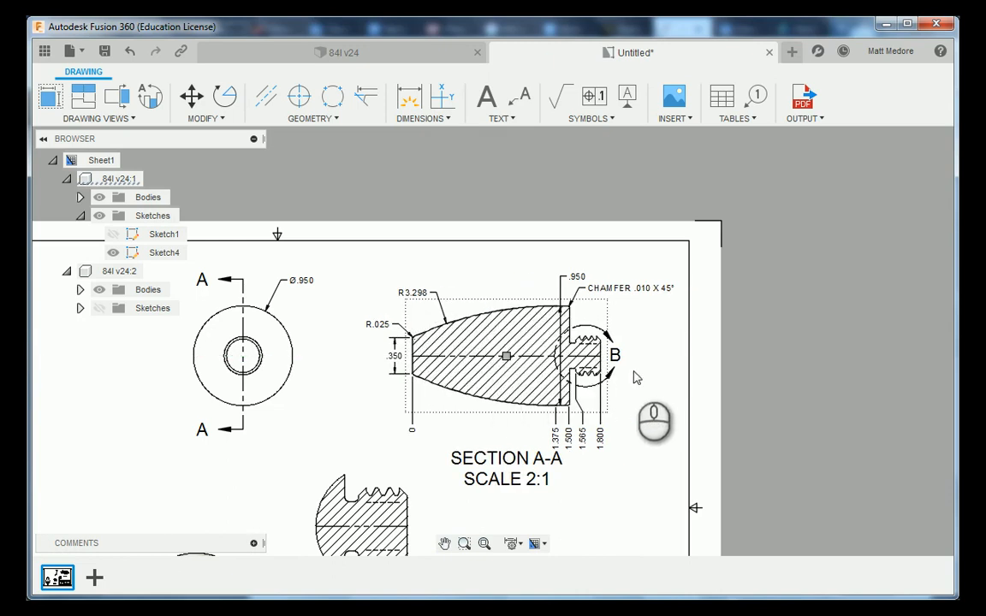
# Try to set the text height of the "SECTION A-A SCALE 2:1" label to 0.10 in
pyautogui.scroll(-1, 521, 259)
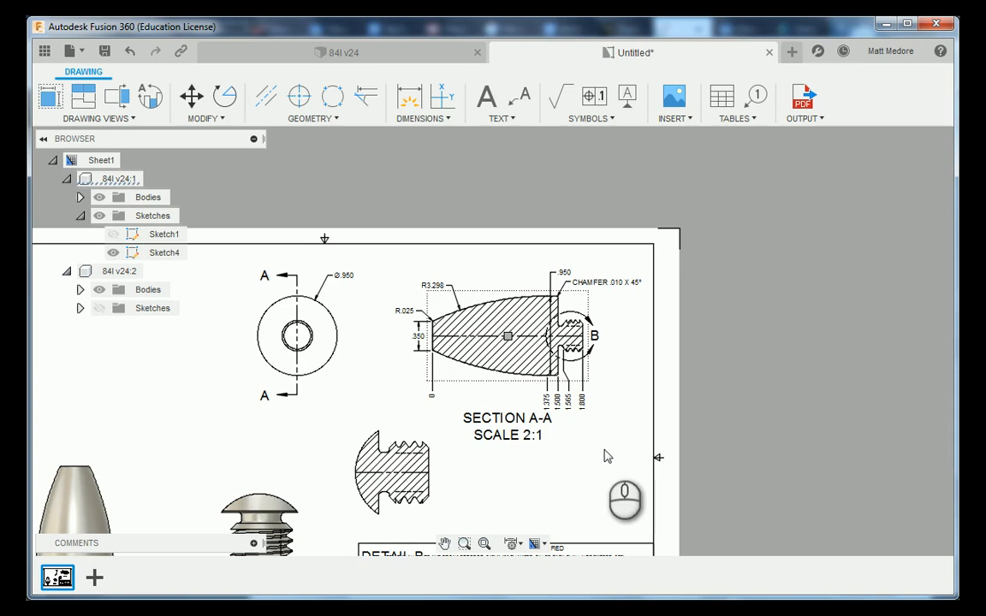
pyautogui.scroll(2, 603, 453)
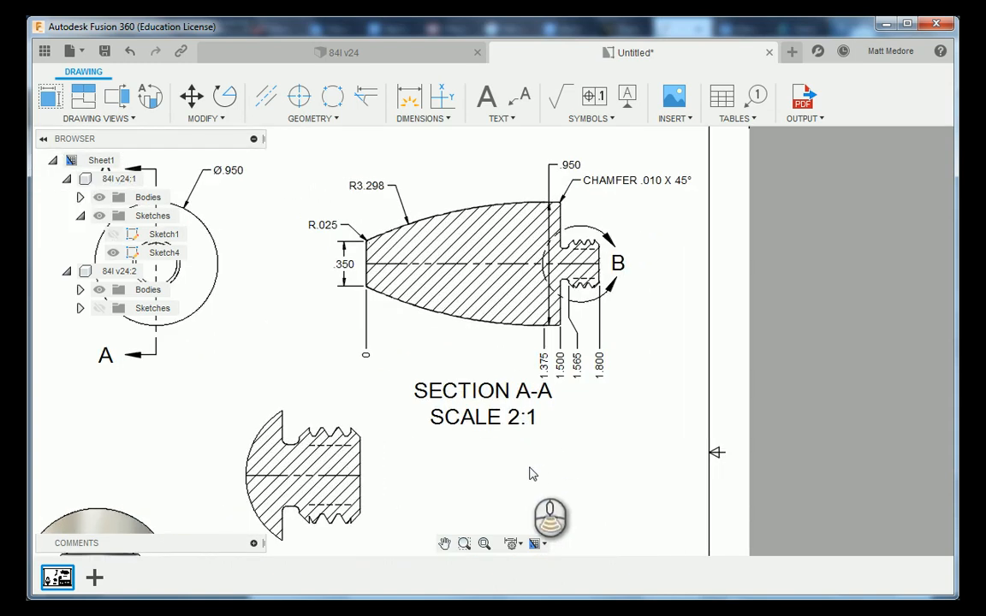
pyautogui.scroll(2, 530, 473)
pyautogui.scroll(-2, 528, 473)
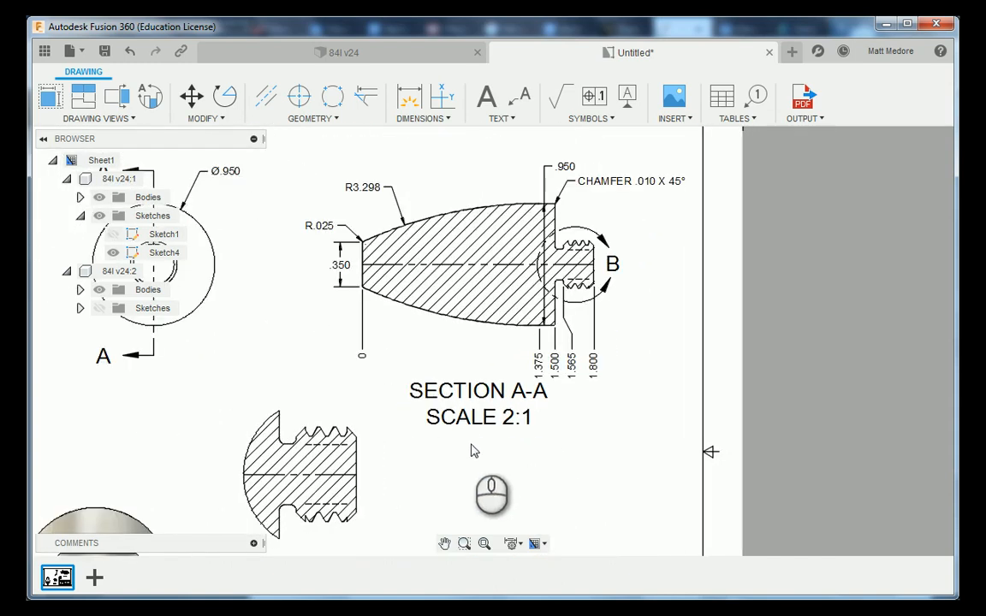
pyautogui.scroll(1, 501, 454)
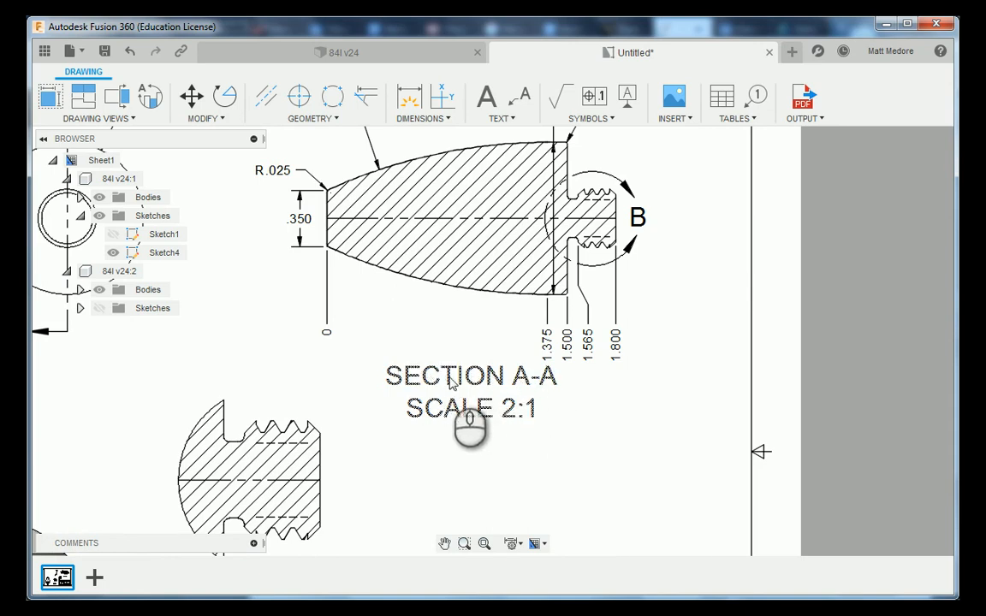
pyautogui.doubleClick(449, 379)
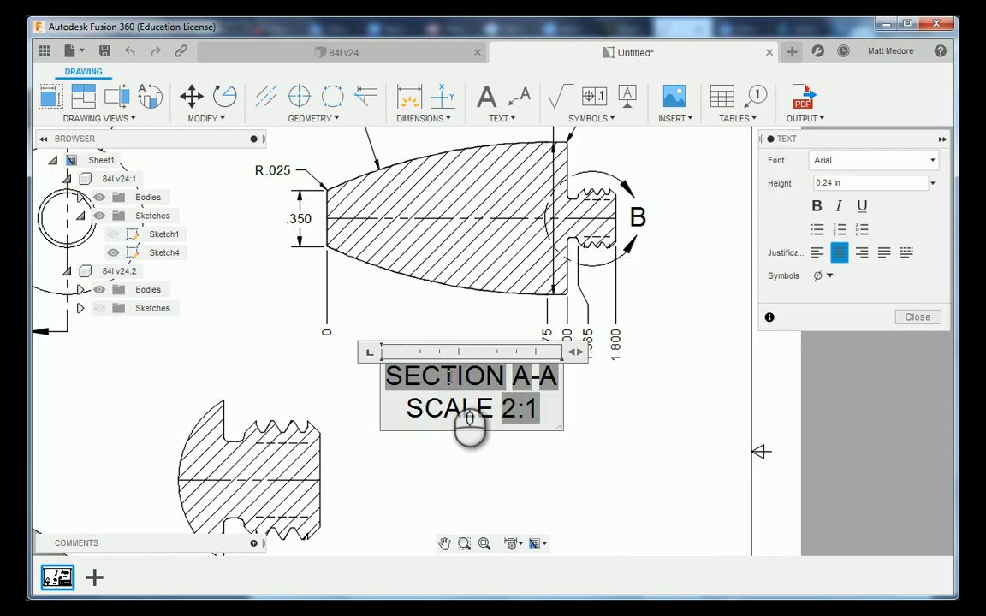
pyautogui.moveTo(858, 183); pyautogui.dragTo(827, 195)
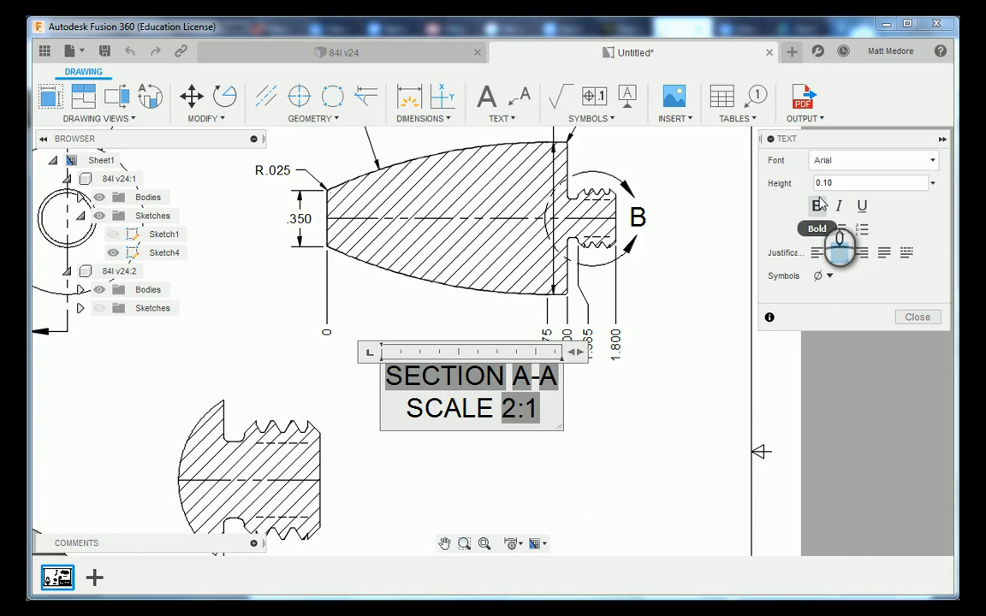
pyautogui.press('Return')
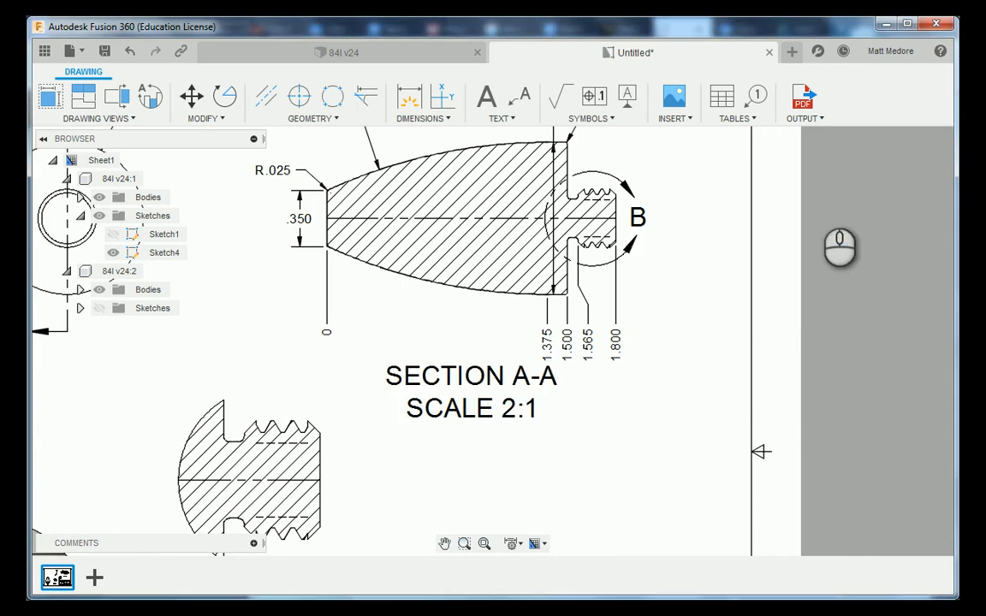
# Set the "SECTION A-A SCALE 2:1" label's text height to .1 and move it up beneath the section view, between the 0 and 1.375 ordinates
pyautogui.doubleClick(460, 380)
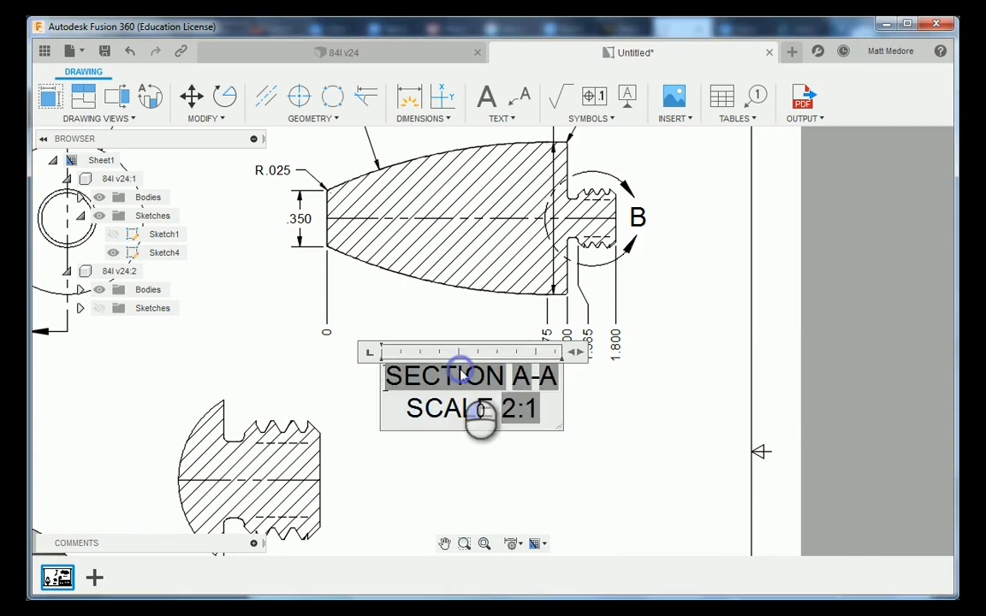
pyautogui.tripleClick(459, 401)
pyautogui.moveTo(545, 410); pyautogui.dragTo(391, 368)
pyautogui.moveTo(844, 185); pyautogui.dragTo(795, 191)
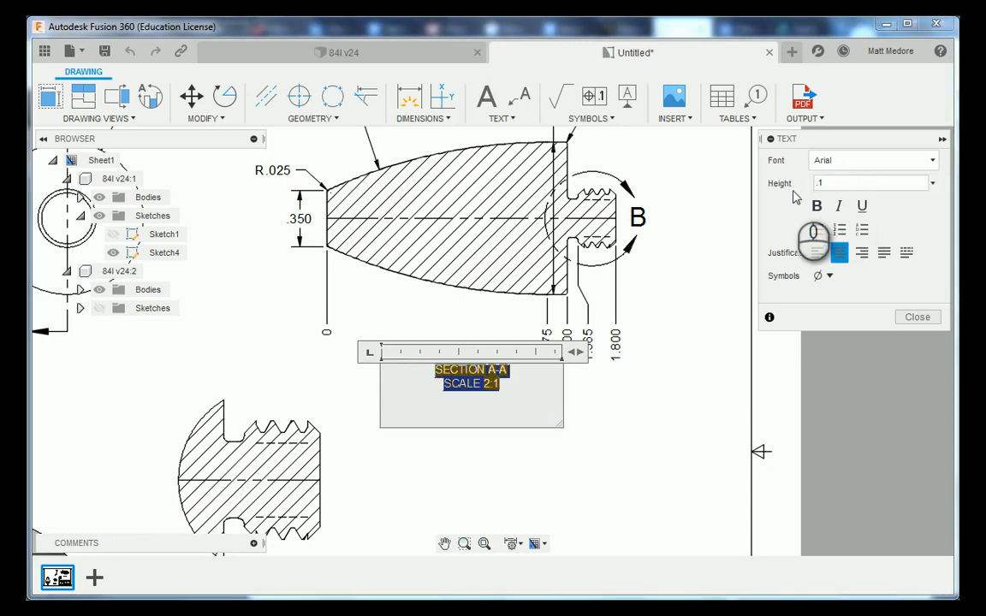
pyautogui.click(916, 317)
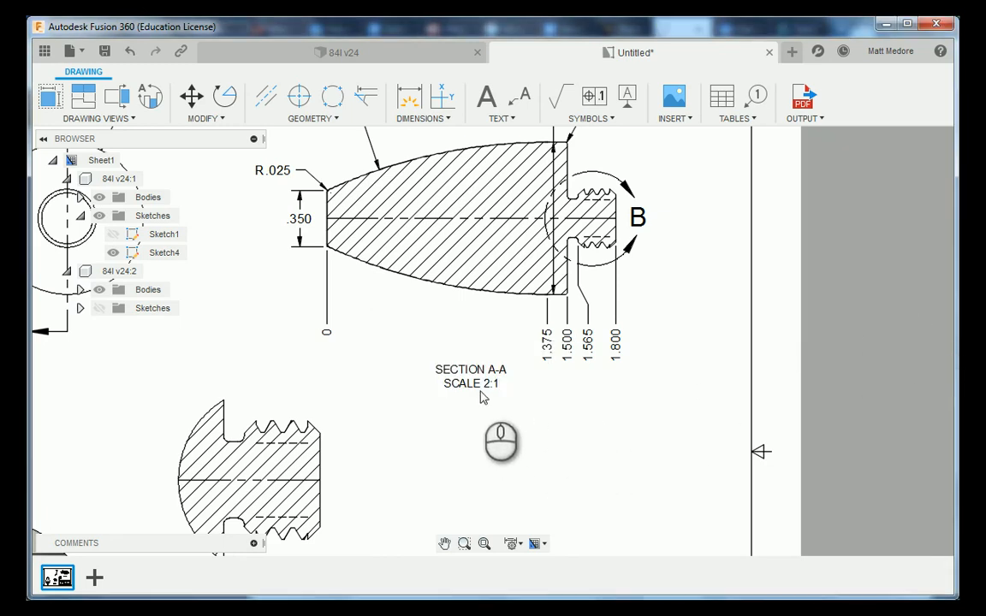
pyautogui.click(471, 365)
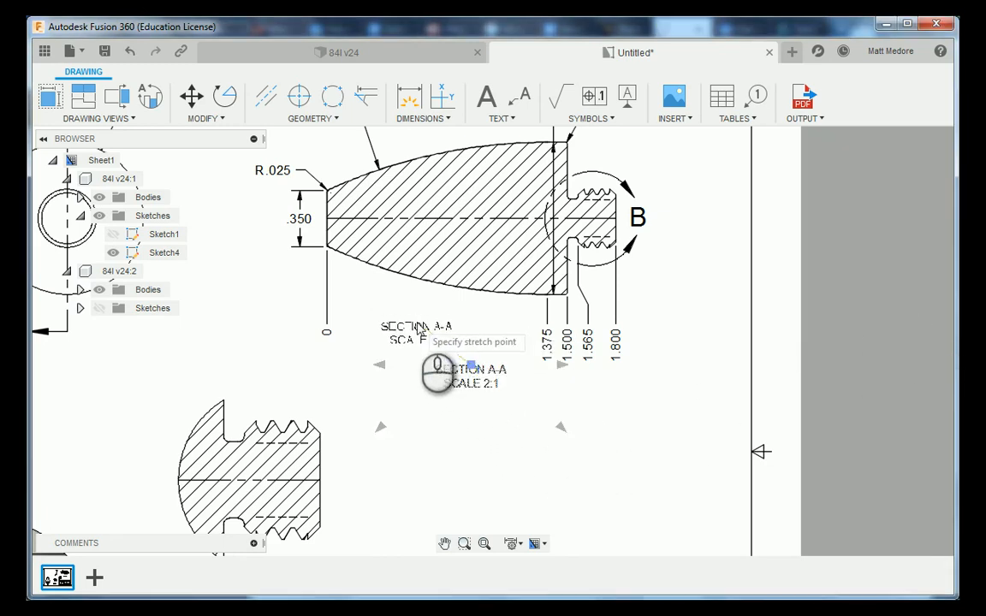
pyautogui.click(422, 323)
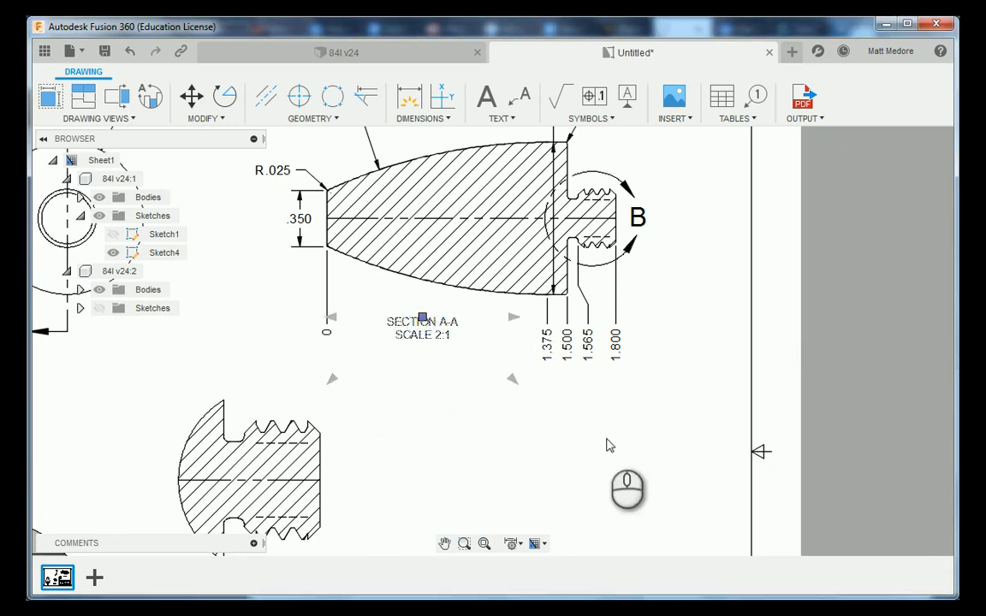
# Move the Detail B view slightly up toward section A-A, away from the title block
pyautogui.scroll(-2, 676, 432)
pyautogui.scroll(-1, 677, 432)
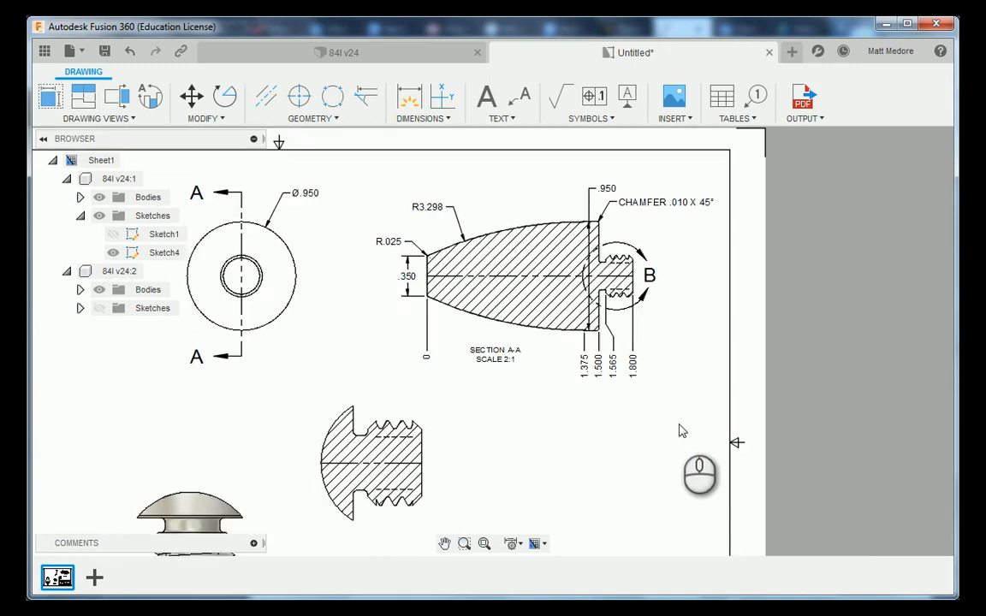
pyautogui.scroll(-1, 682, 431)
pyautogui.scroll(2, 682, 431)
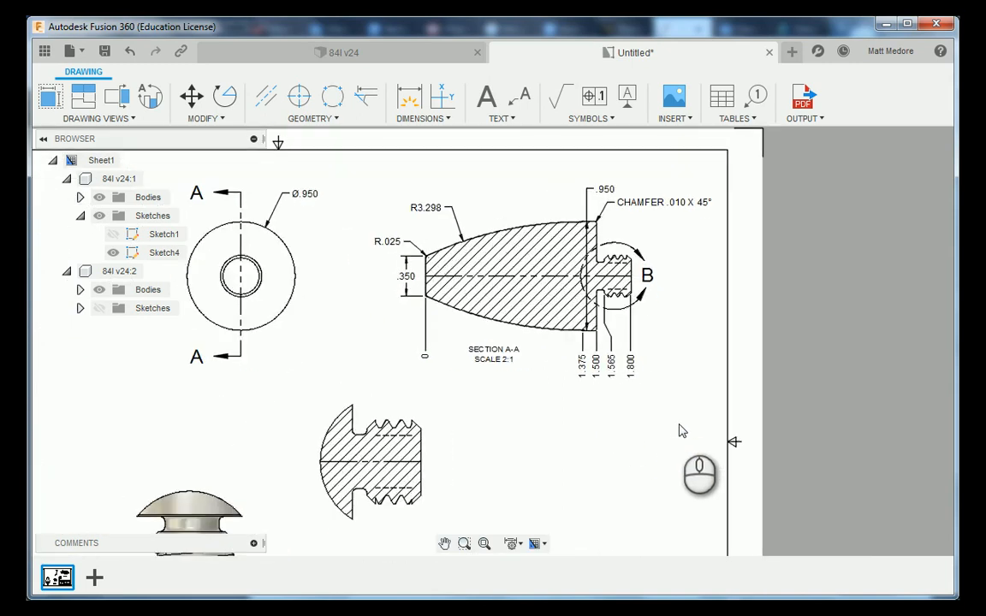
pyautogui.scroll(1, 682, 430)
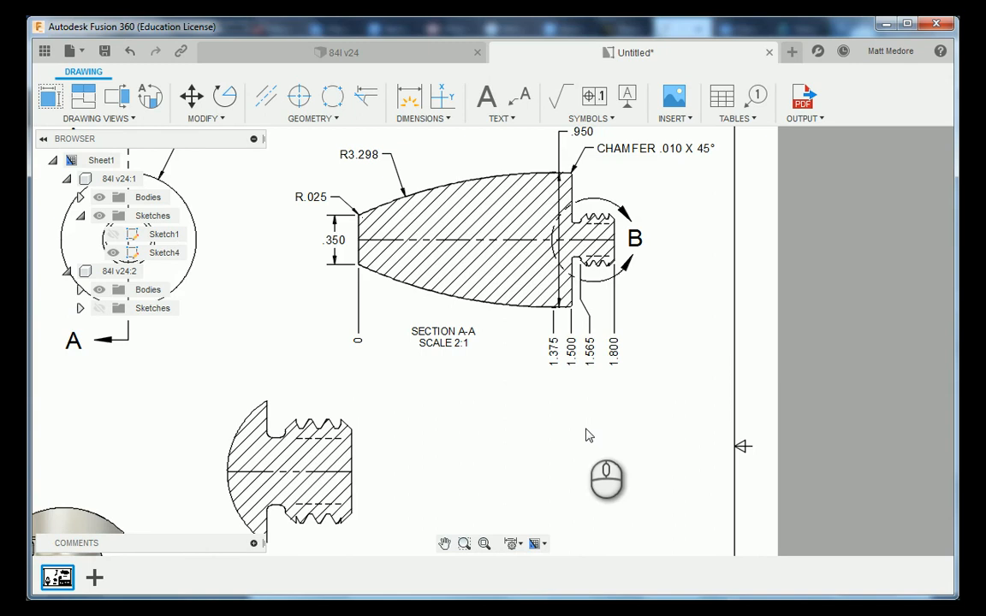
pyautogui.scroll(-2, 588, 436)
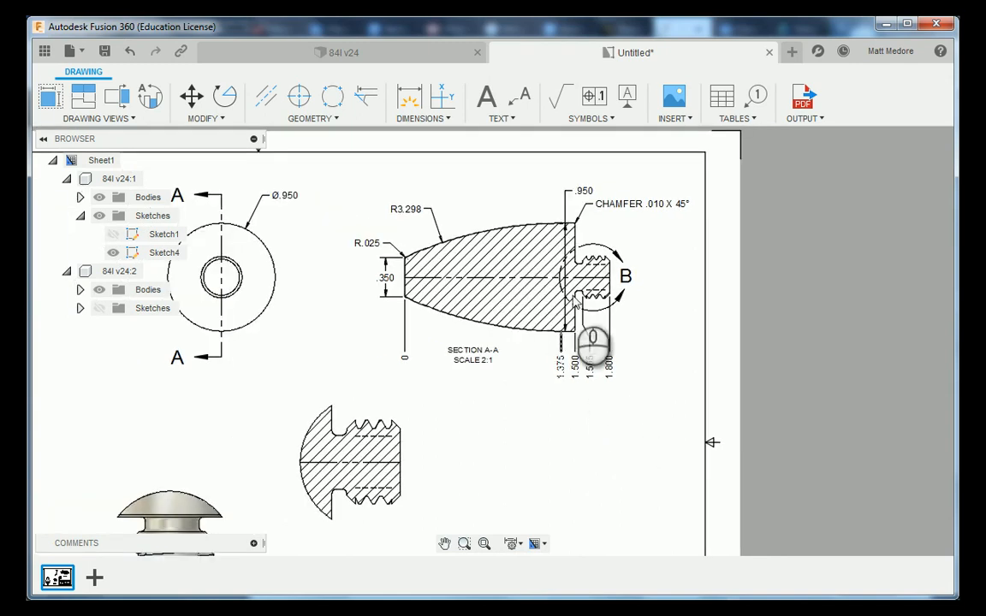
pyautogui.scroll(-2, 449, 219)
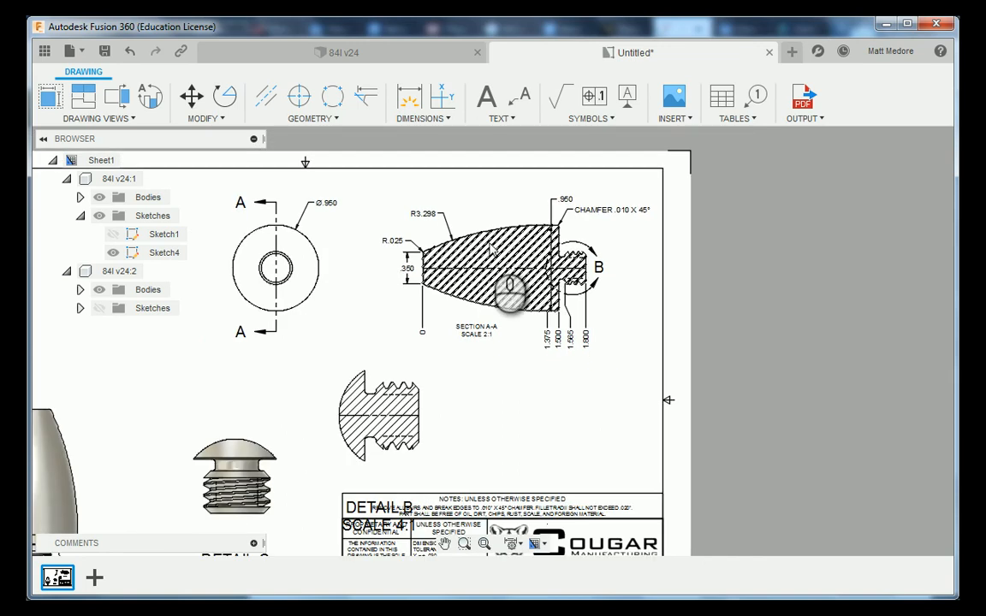
pyautogui.scroll(5, 385, 432)
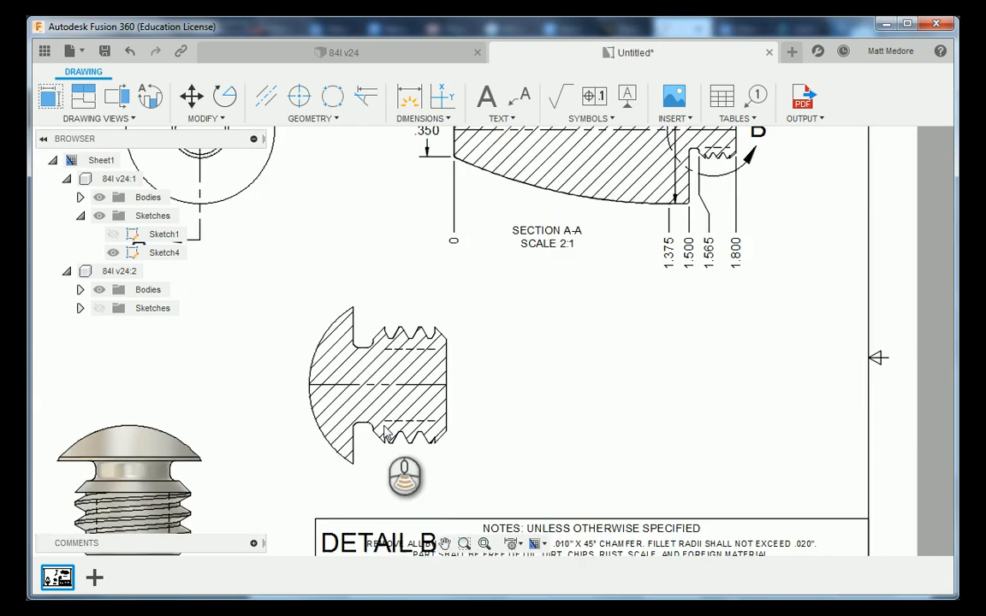
pyautogui.scroll(1, 385, 432)
pyautogui.scroll(-1, 394, 445)
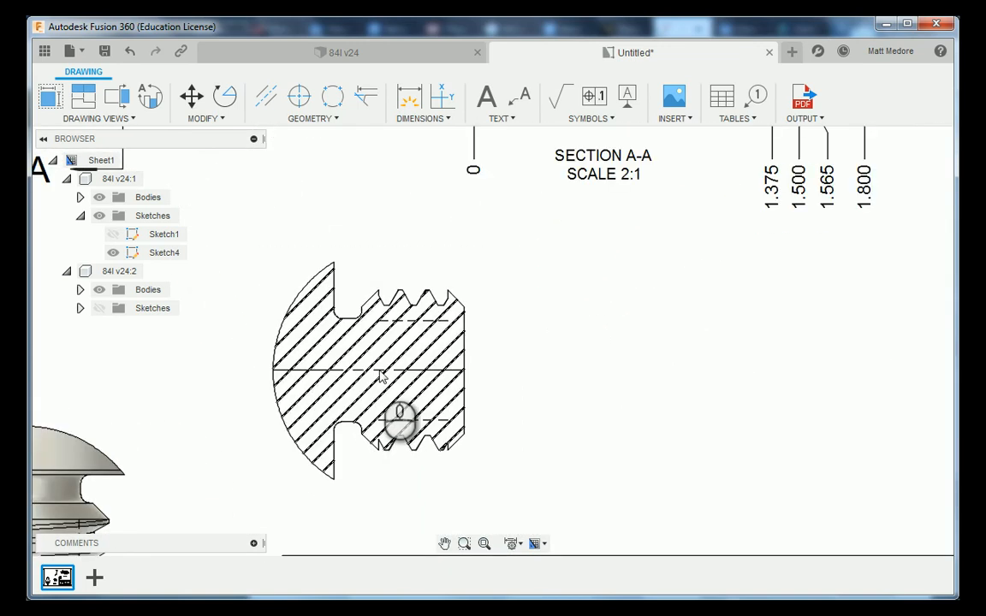
pyautogui.click(382, 377)
pyautogui.moveTo(383, 377); pyautogui.dragTo(371, 340)
pyautogui.scroll(-2, 539, 343)
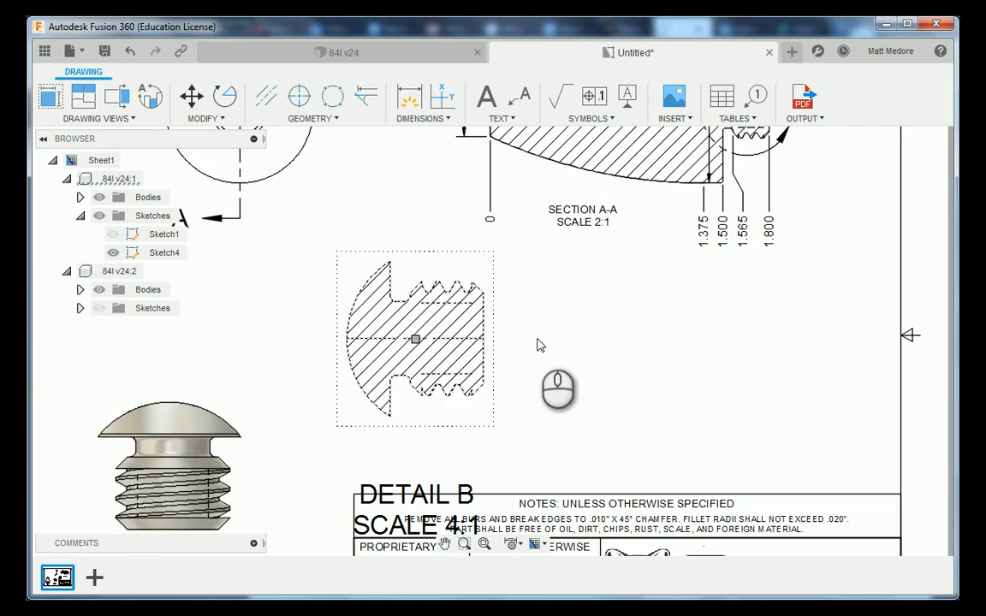
pyautogui.click(301, 447)
# Set the "DETAIL B SCALE 4:1" label's text height to 0.1 and move it up out of the notes block to just below its view
pyautogui.scroll(-1, 404, 488)
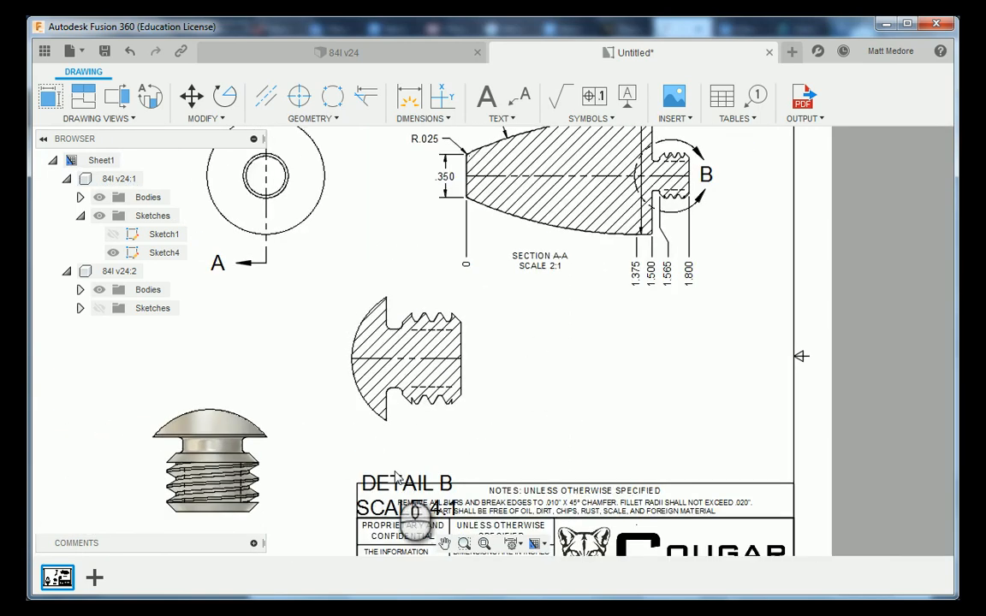
pyautogui.scroll(2, 407, 500)
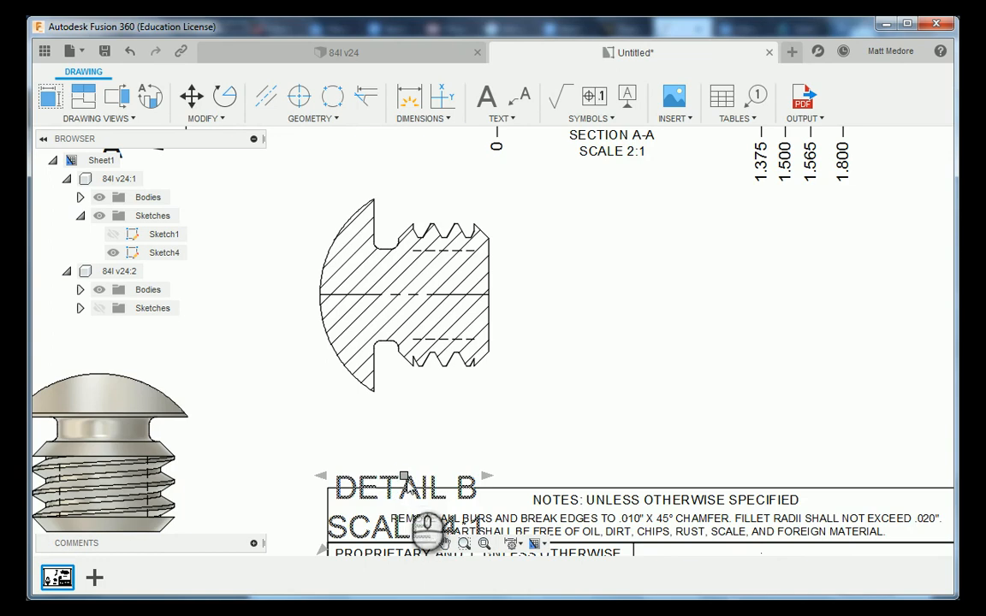
pyautogui.scroll(-2, 398, 434)
pyautogui.scroll(3, 407, 466)
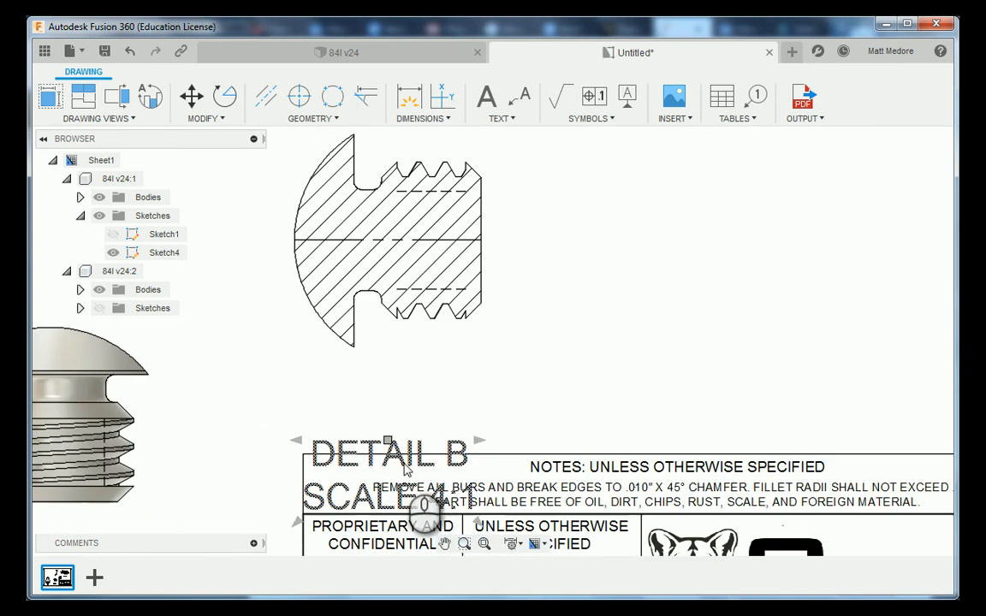
pyautogui.doubleClick(403, 462)
pyautogui.tripleClick(447, 503)
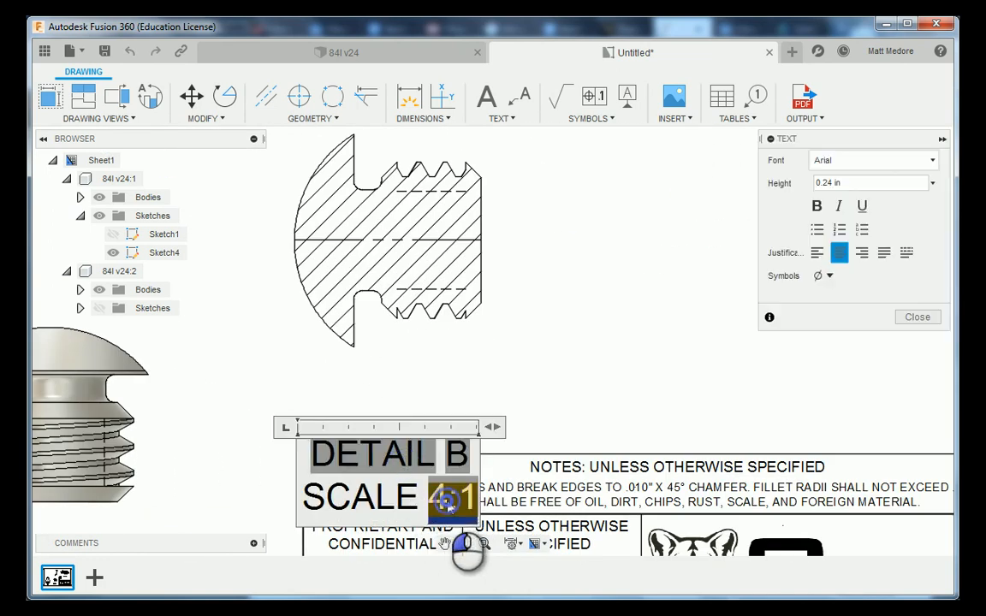
pyautogui.click(447, 503)
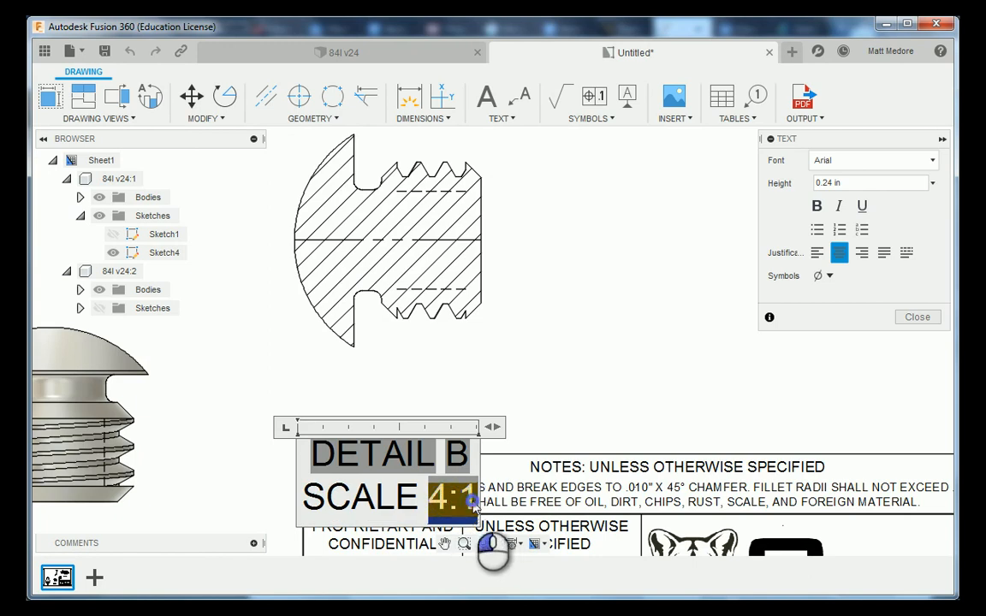
pyautogui.doubleClick(317, 456)
pyautogui.hotkey('ctrl', 'a')
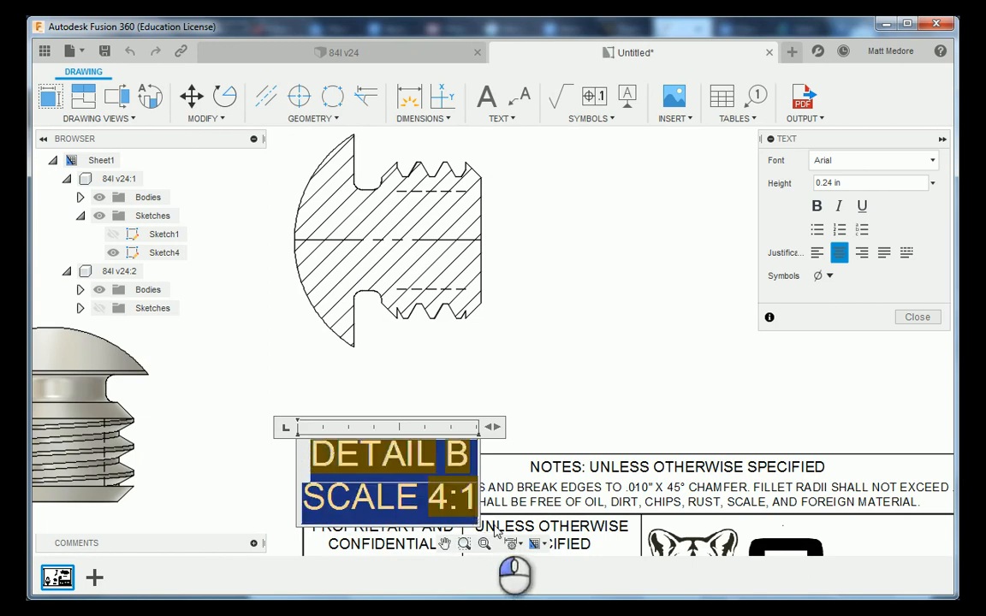
pyautogui.click(857, 183)
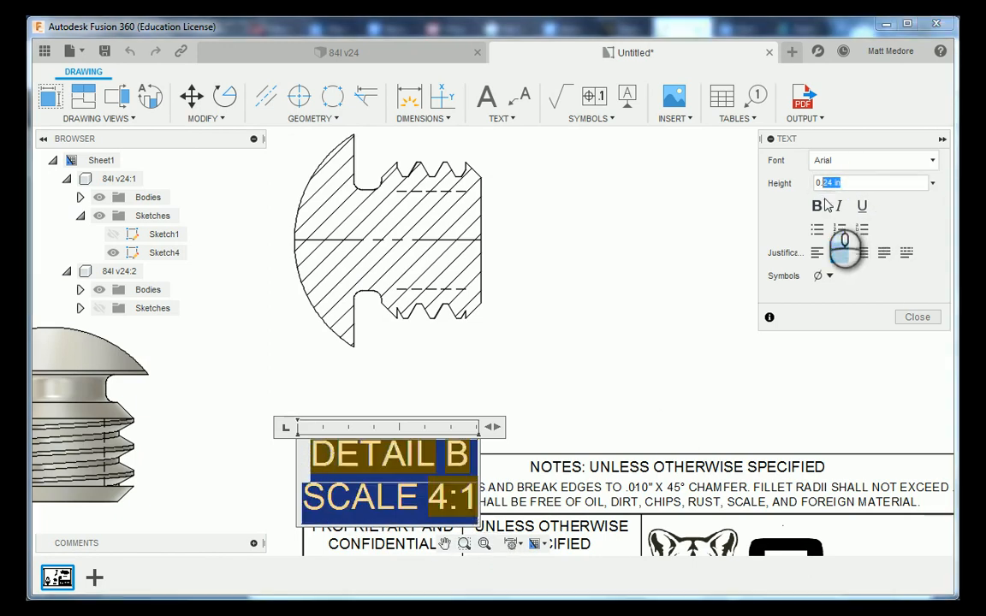
pyautogui.write('0.1')
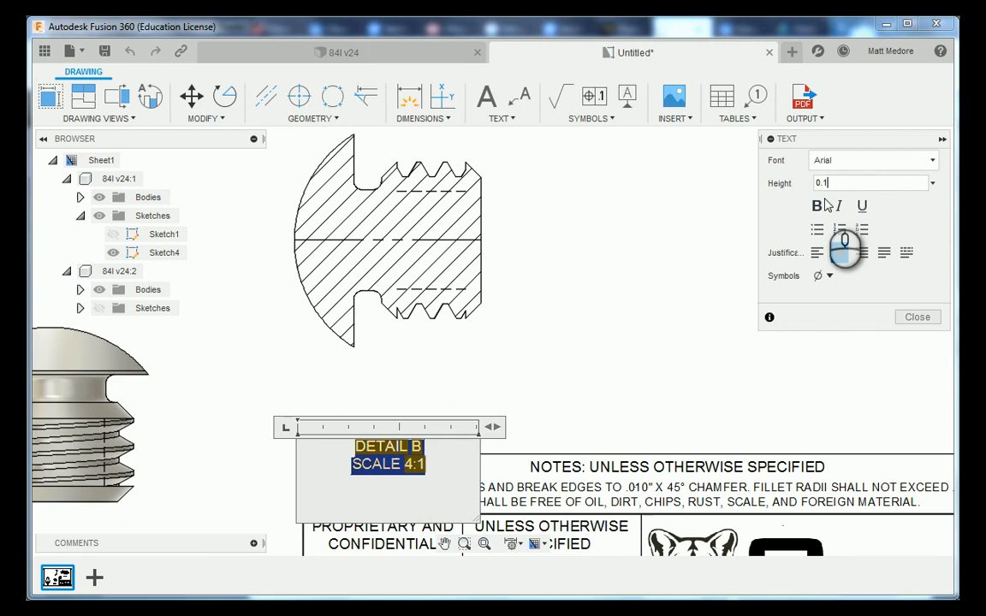
pyautogui.click(916, 315)
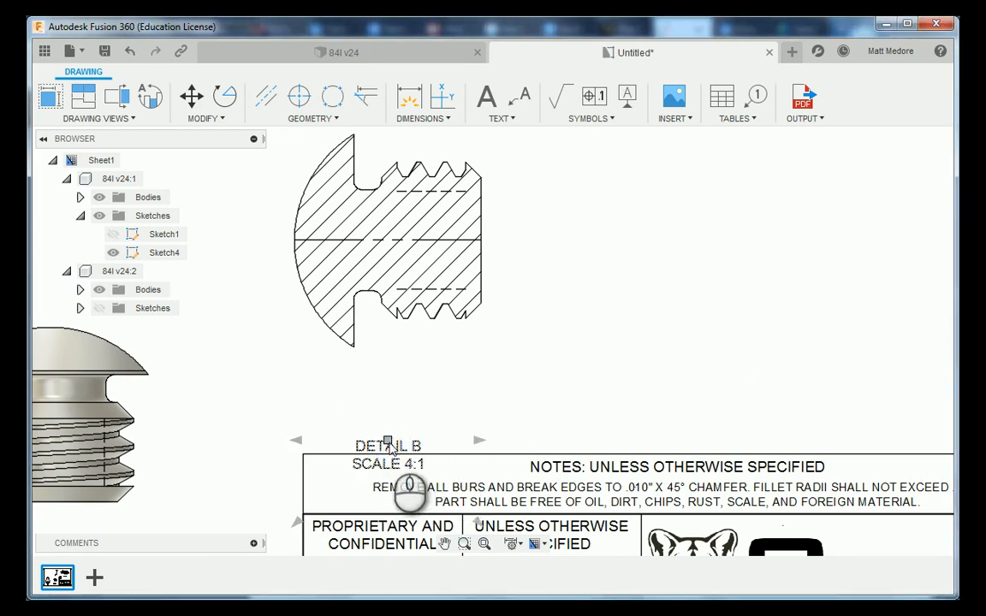
pyautogui.moveTo(389, 445); pyautogui.dragTo(400, 375)
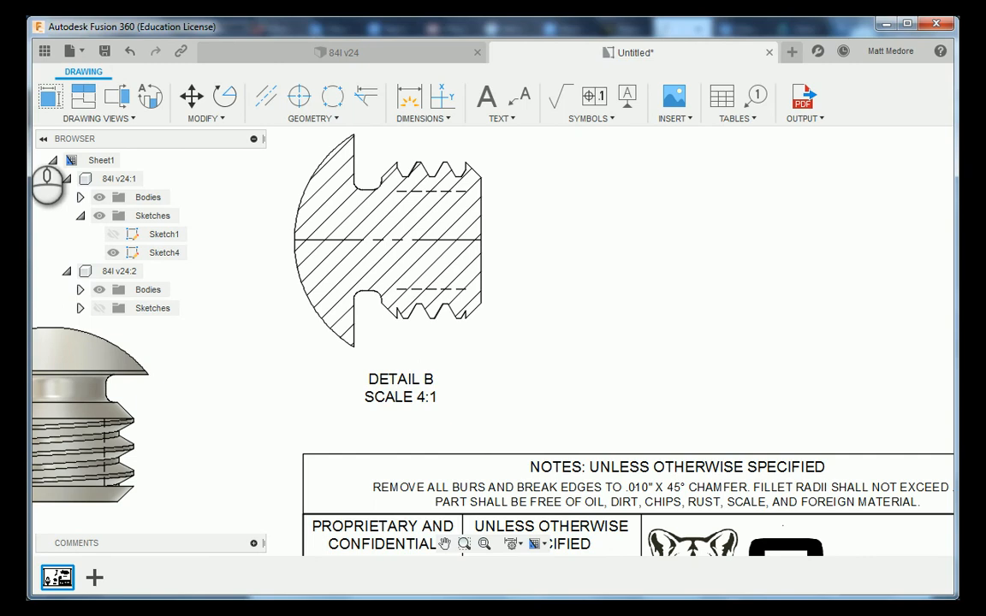
# Start the Dimension command for the upper thread profile in the Detail B view
pyautogui.scroll(-2, 51, 171)
pyautogui.scroll(-1, 244, 319)
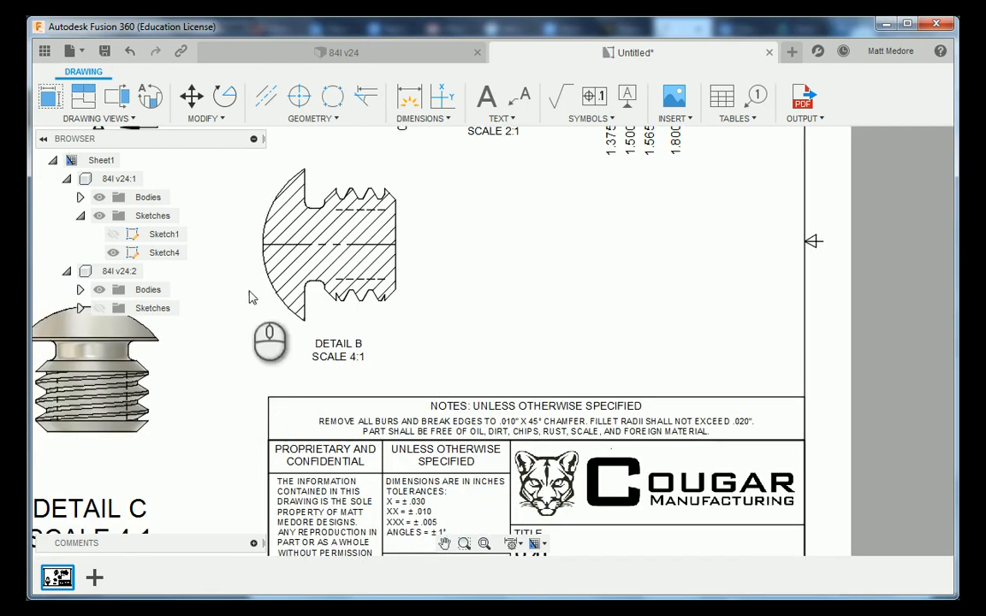
pyautogui.scroll(-1, 422, 326)
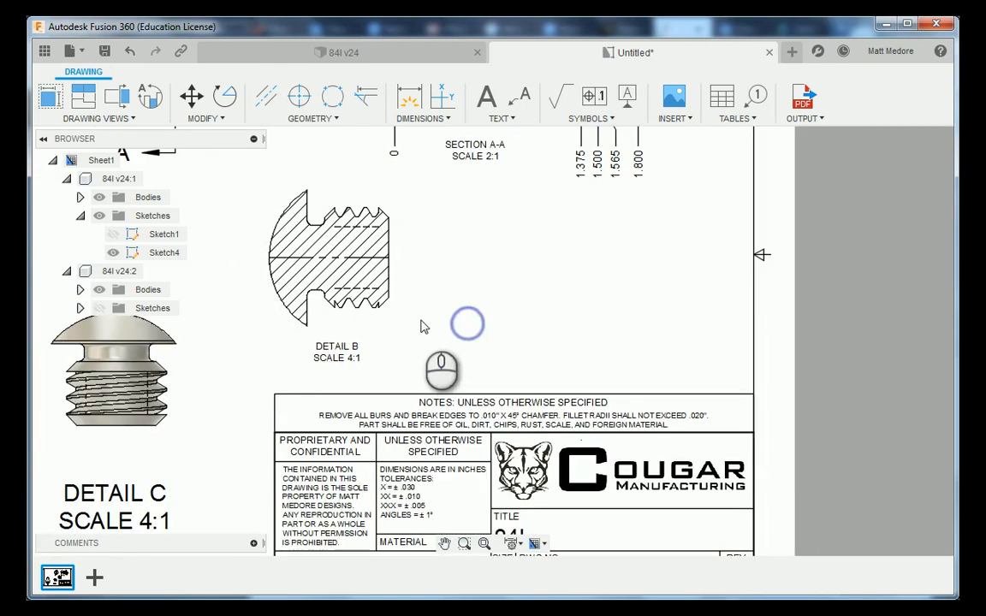
pyautogui.scroll(-1, 242, 292)
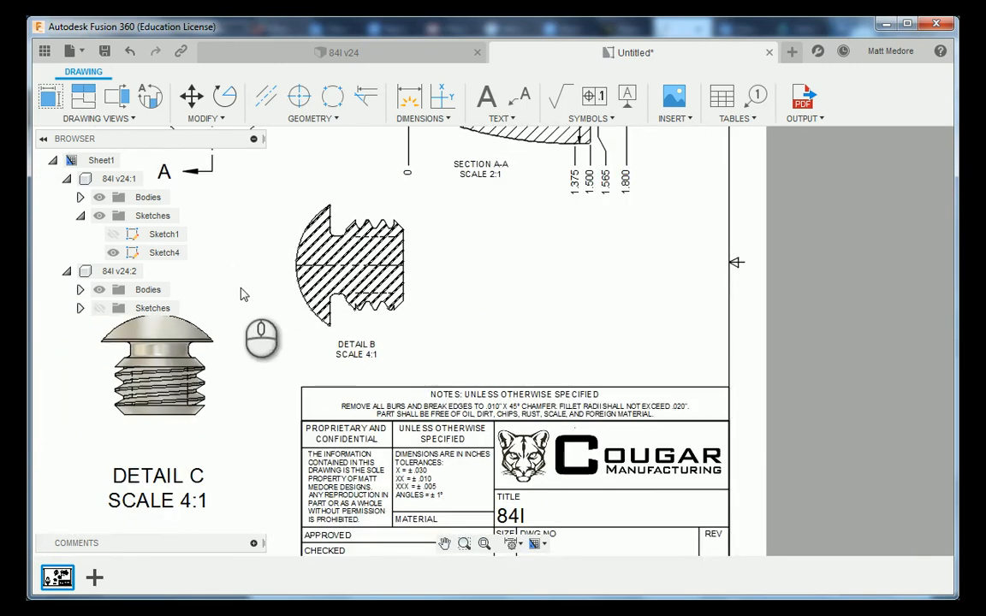
pyautogui.scroll(3, 255, 293)
pyautogui.scroll(-1, 255, 294)
pyautogui.scroll(2, 327, 400)
pyautogui.scroll(-2, 259, 213)
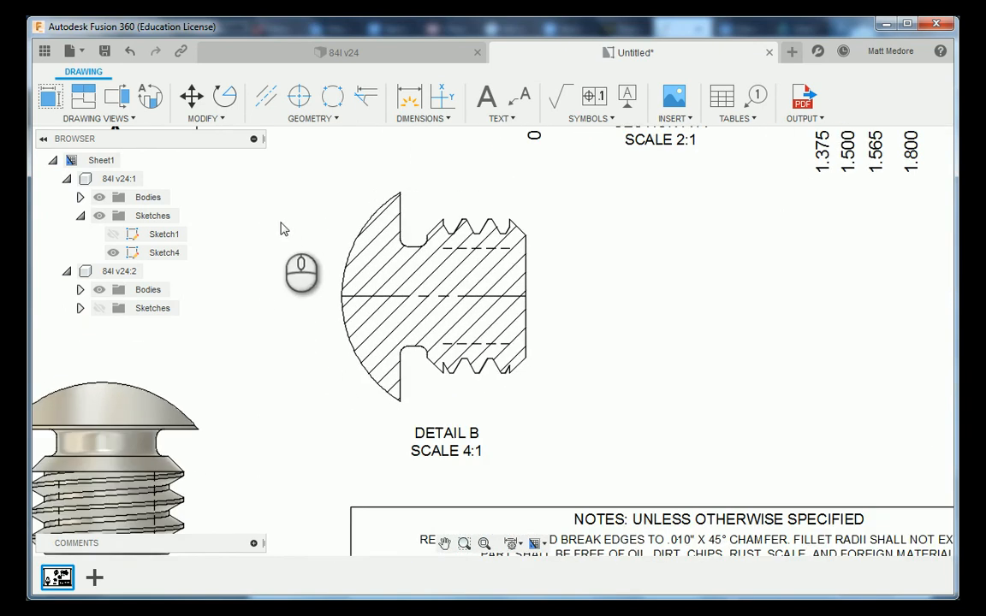
pyautogui.press('d')
pyautogui.scroll(4, 458, 236)
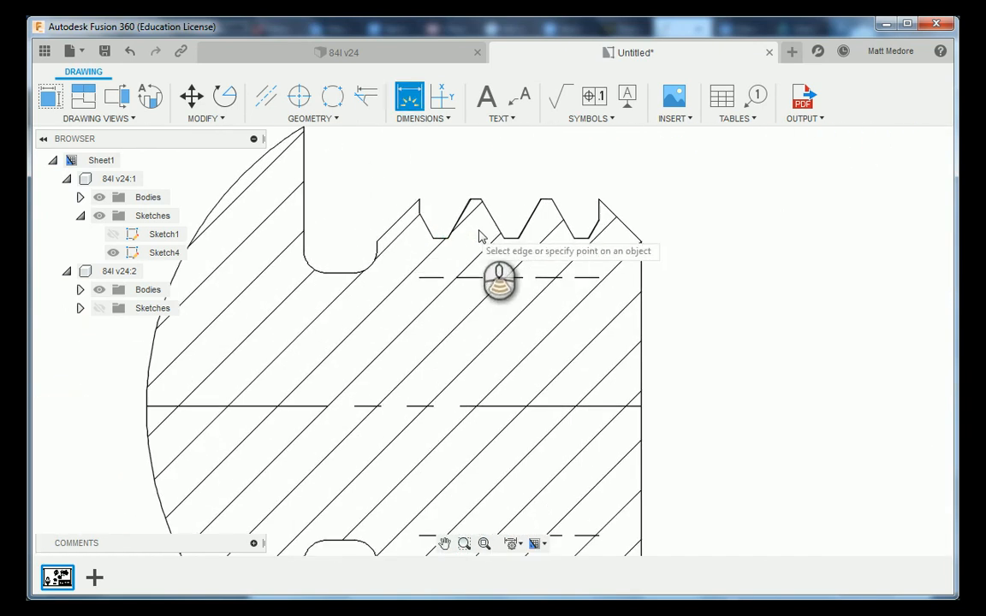
# Dimension the relief groove's diameter in the enlarged detail view, from its upper floor edge to its lower floor edge
pyautogui.click(336, 276)
pyautogui.scroll(-3, 341, 275)
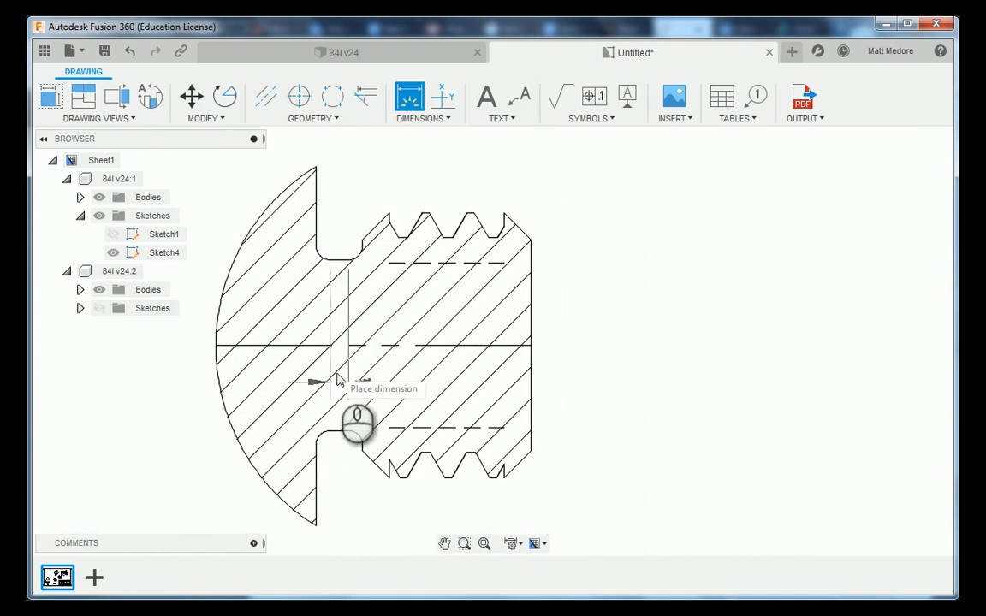
pyautogui.click(338, 434)
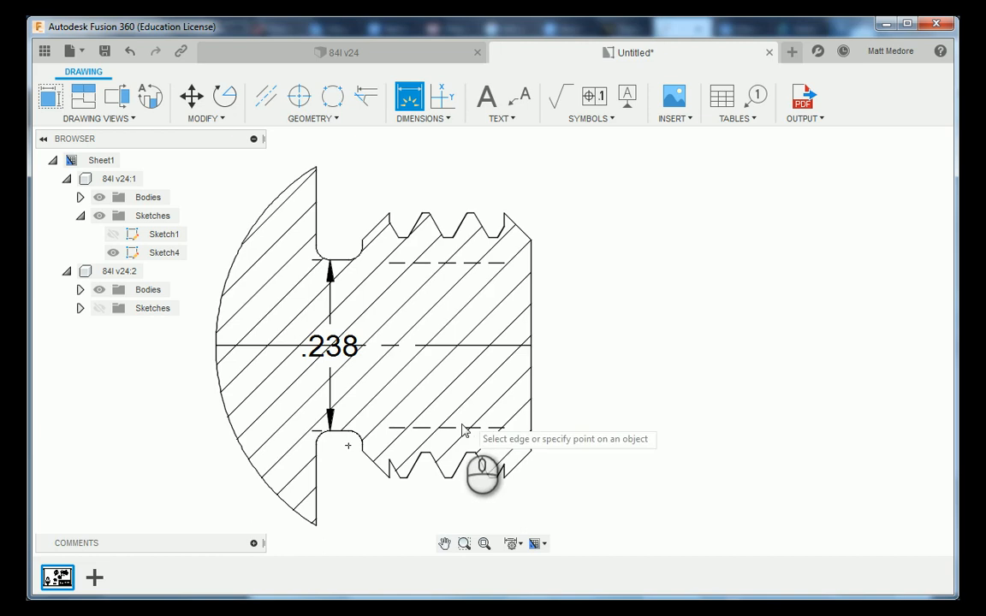
# Dimension the thread's outer diameter in Detail B, from a lower thread crest to an upper thread crest
pyautogui.scroll(2, 458, 425)
pyautogui.scroll(-1, 420, 415)
pyautogui.scroll(-2, 402, 406)
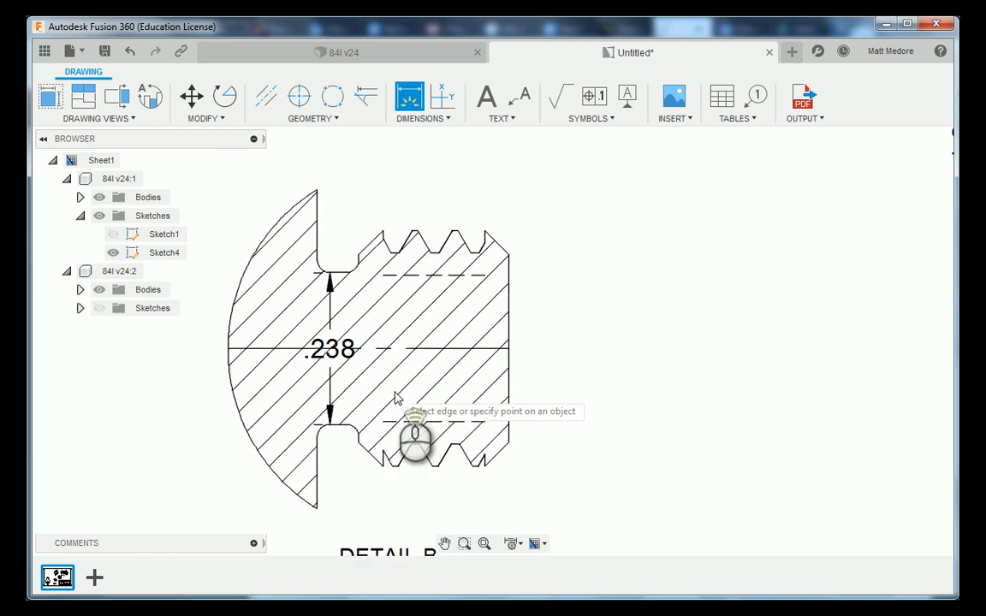
pyautogui.scroll(2, 406, 479)
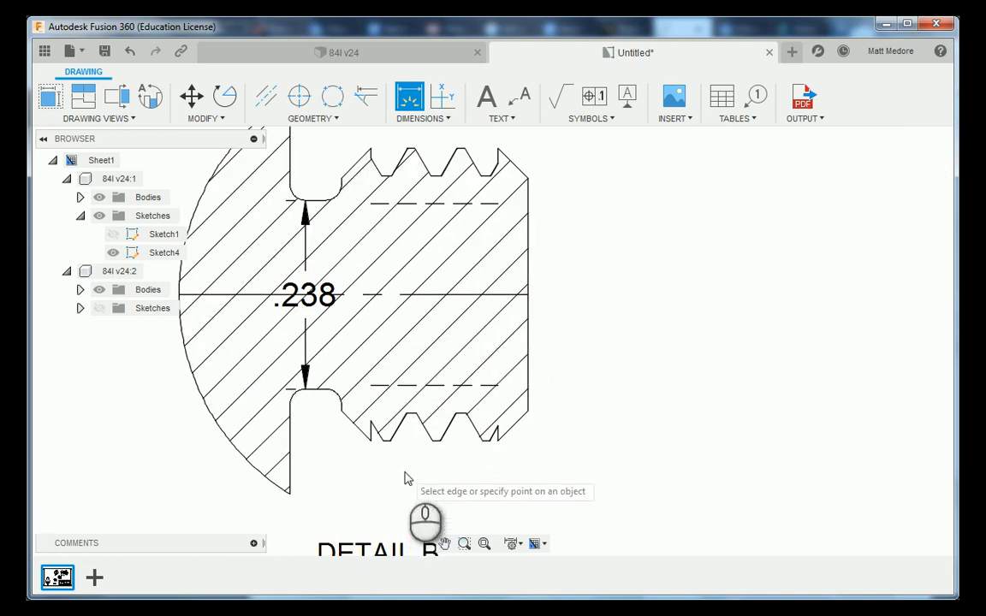
pyautogui.scroll(5, 402, 475)
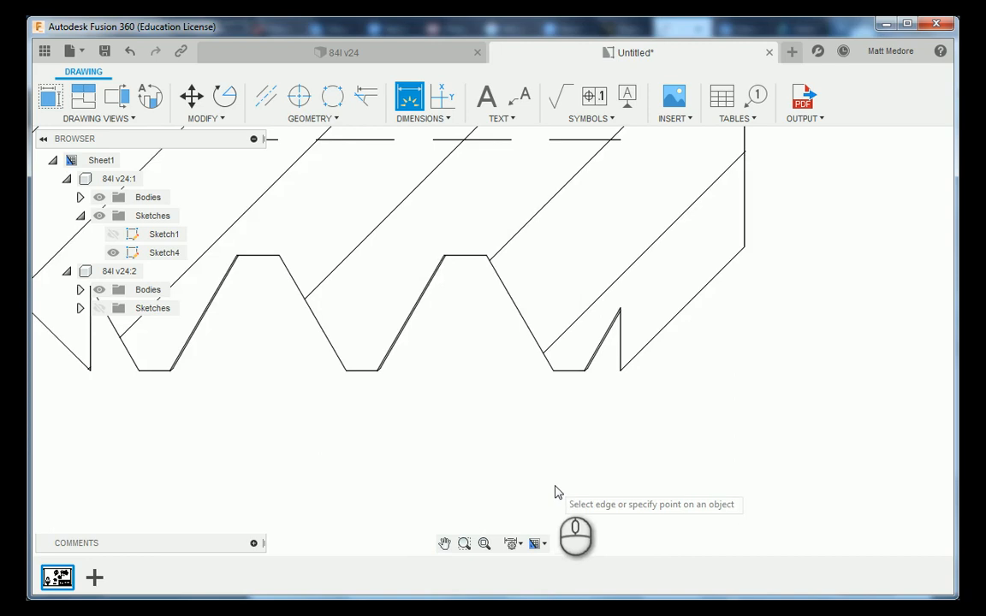
pyautogui.scroll(4, 390, 385)
pyautogui.click(412, 421)
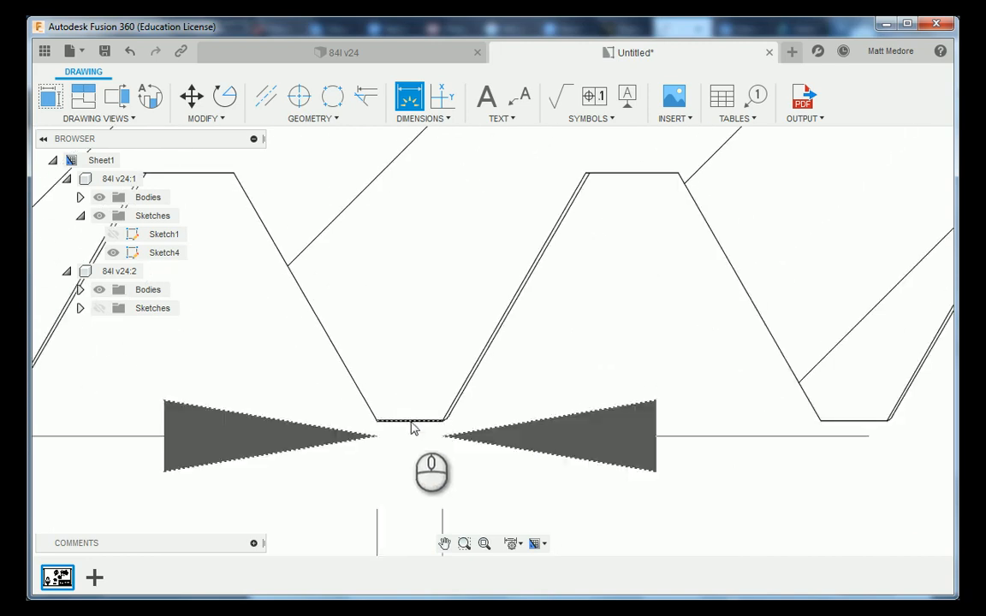
pyautogui.press('Escape')
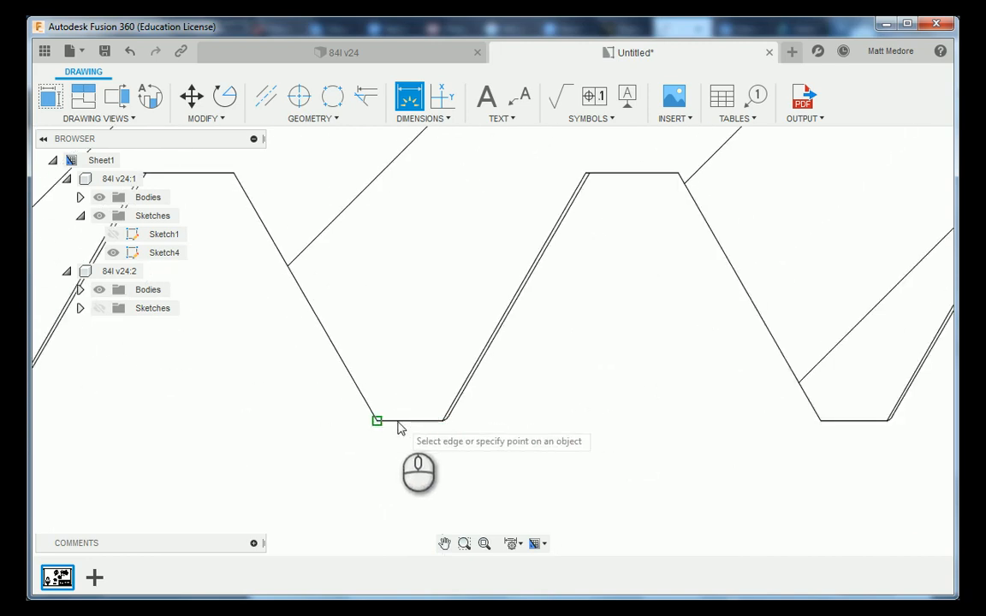
pyautogui.click(410, 420)
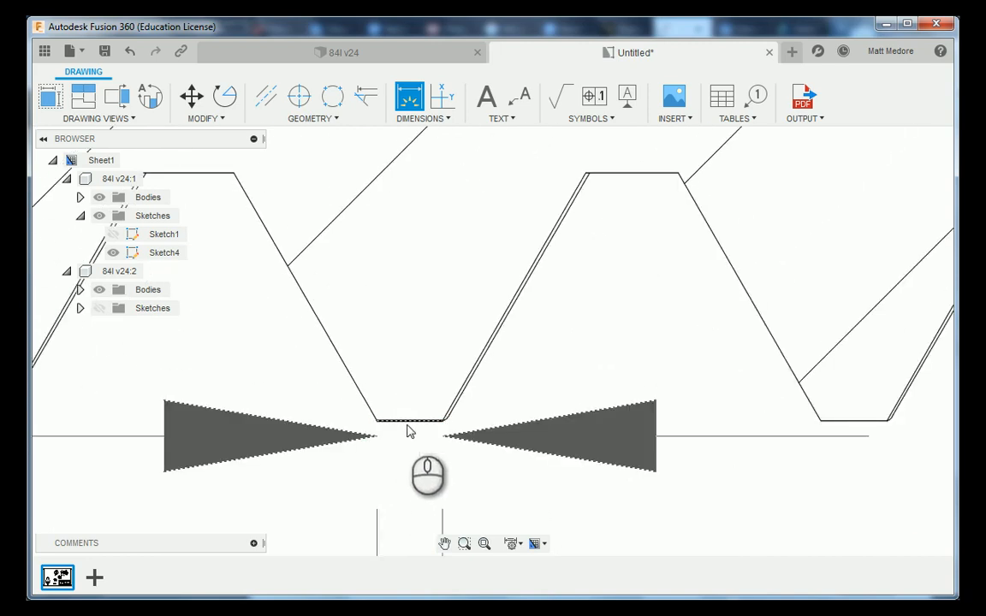
pyautogui.scroll(-5, 409, 432)
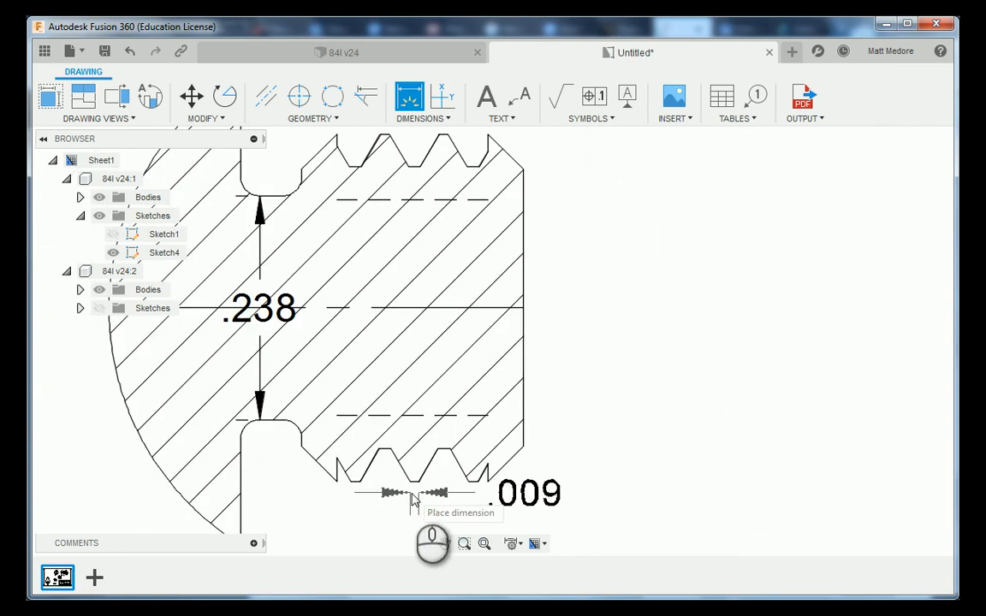
pyautogui.scroll(-3, 412, 499)
pyautogui.scroll(10, 408, 370)
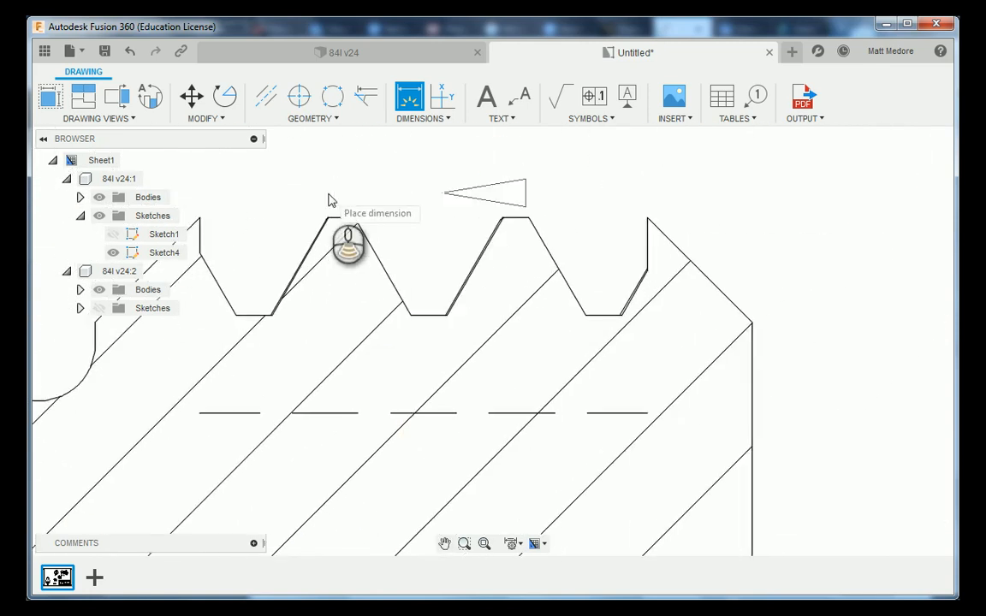
pyautogui.scroll(3, 335, 214)
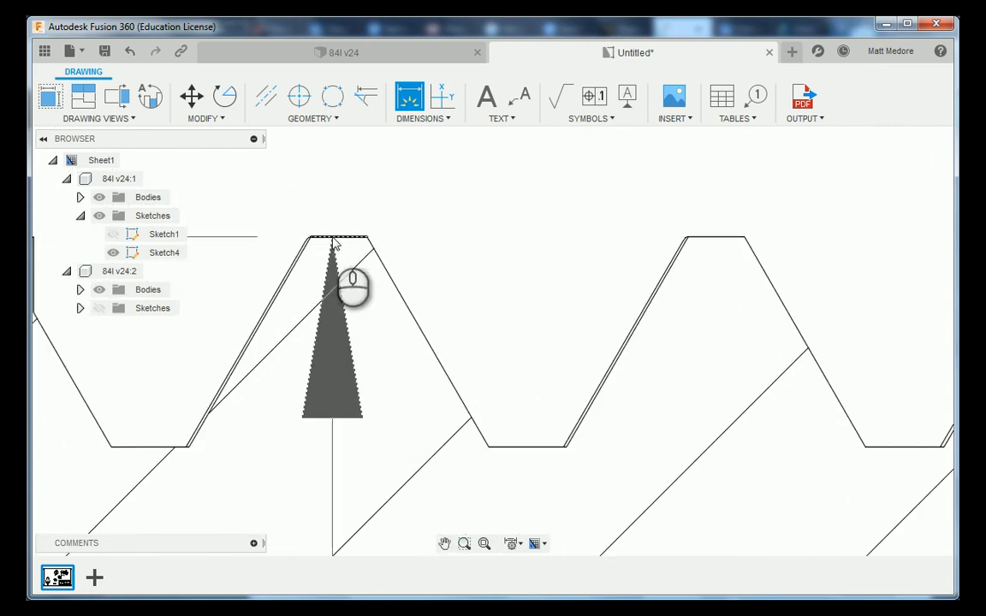
pyautogui.scroll(-5, 374, 338)
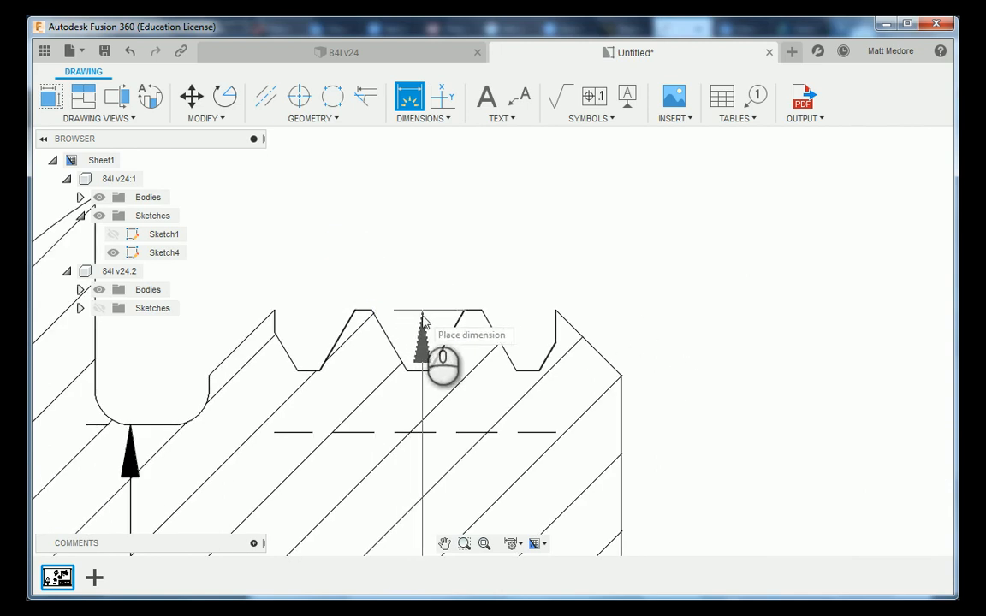
pyautogui.scroll(-5, 422, 317)
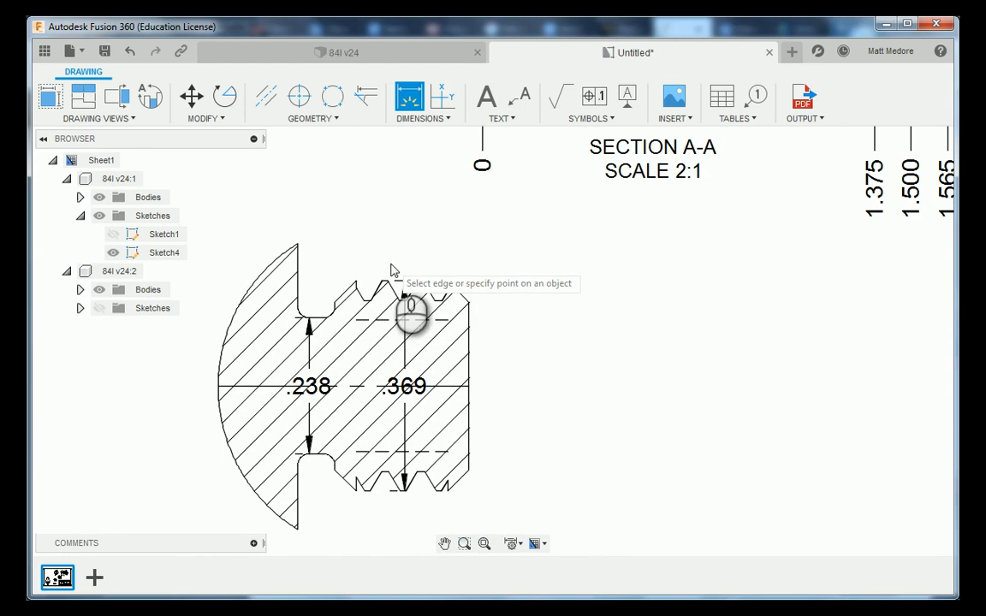
pyautogui.rightClick(519, 357)
pyautogui.click(554, 354)
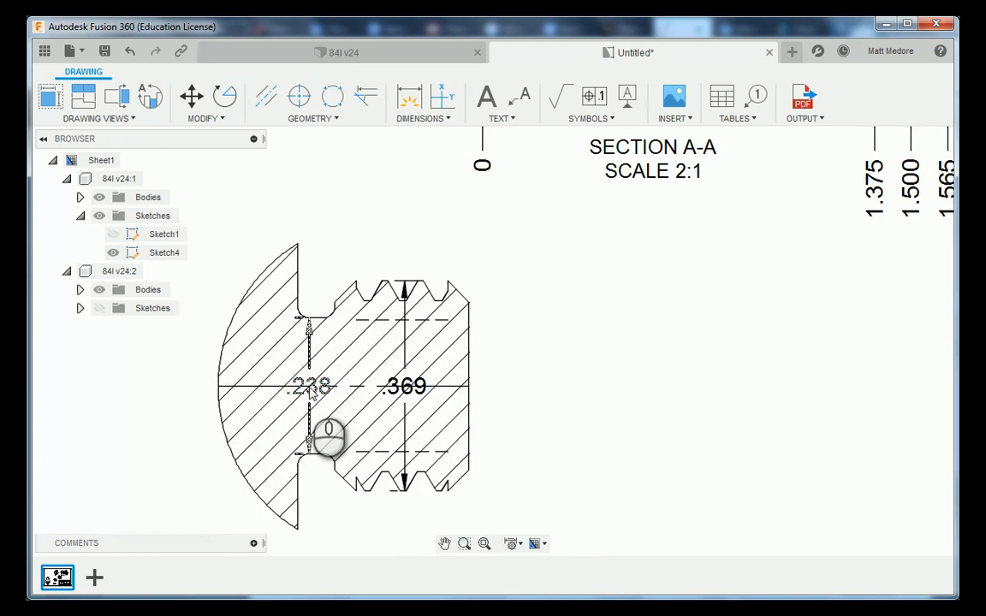
# Move the thread diameter's dimension text out of the hatching to just above the threads in the detail view
pyautogui.scroll(2, 421, 386)
pyautogui.scroll(-1, 508, 405)
pyautogui.scroll(3, 369, 367)
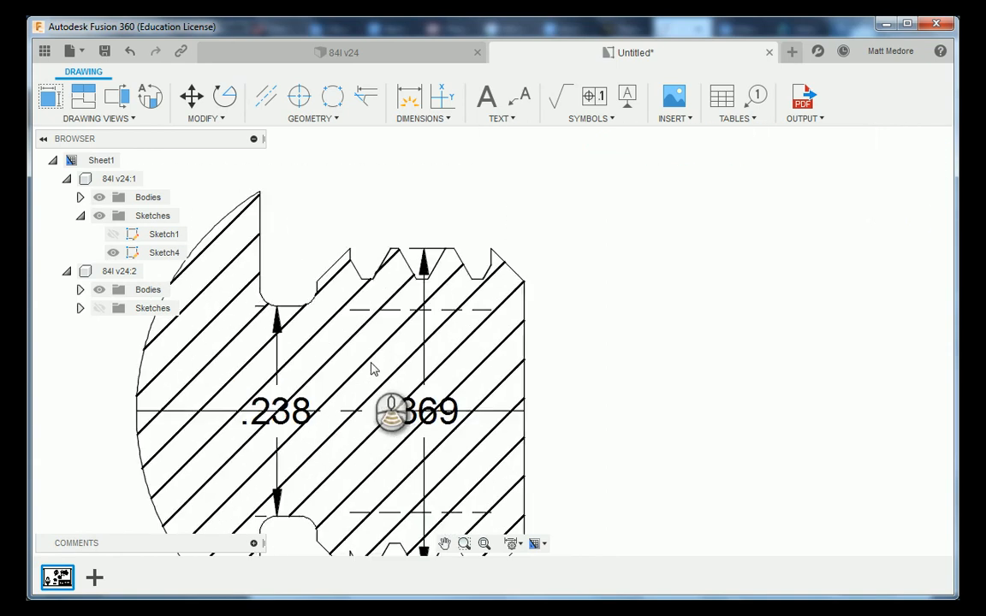
pyautogui.scroll(-2, 445, 432)
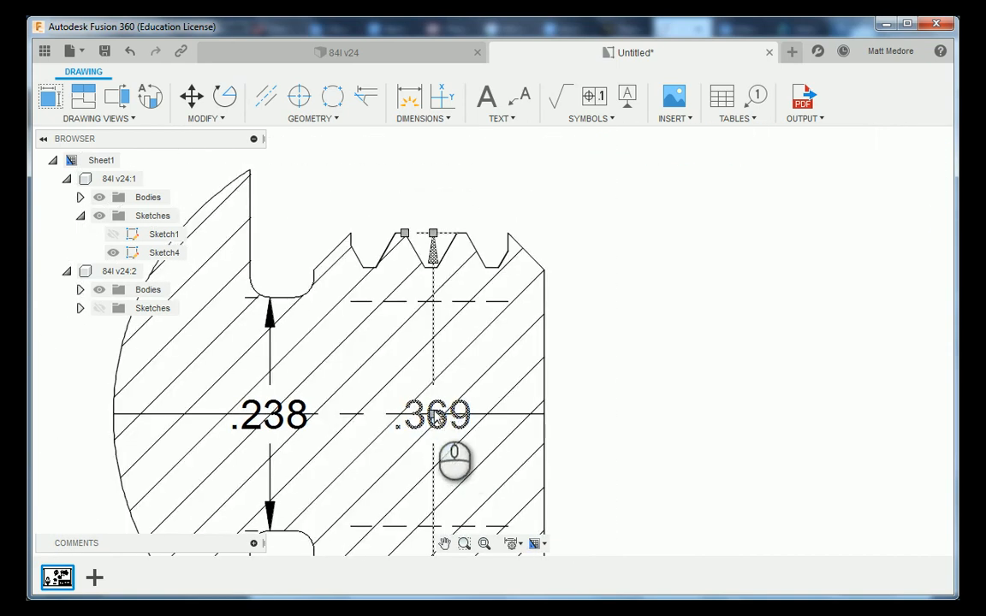
pyautogui.scroll(-2, 427, 398)
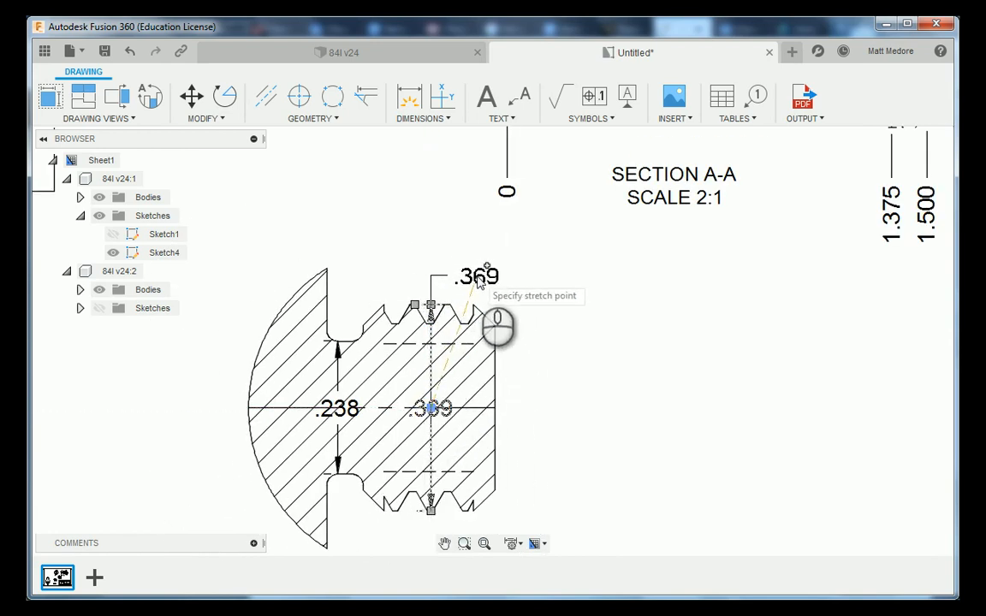
pyautogui.click(477, 276)
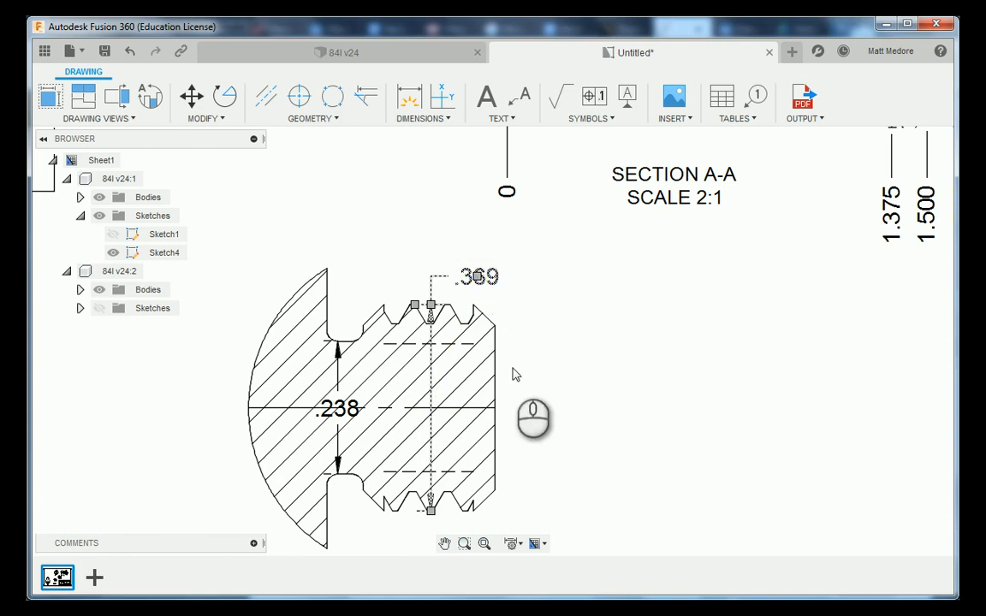
# Move the groove diameter's dimension text above the detail view, beside the thread dimension text
pyautogui.click(339, 409)
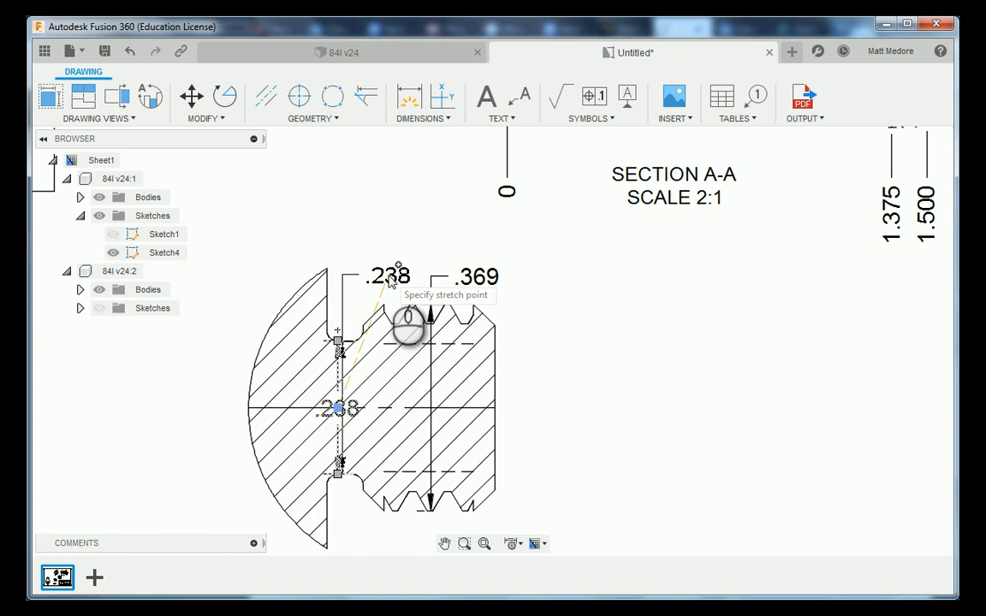
pyautogui.click(389, 281)
pyautogui.click(511, 342)
pyautogui.click(528, 404)
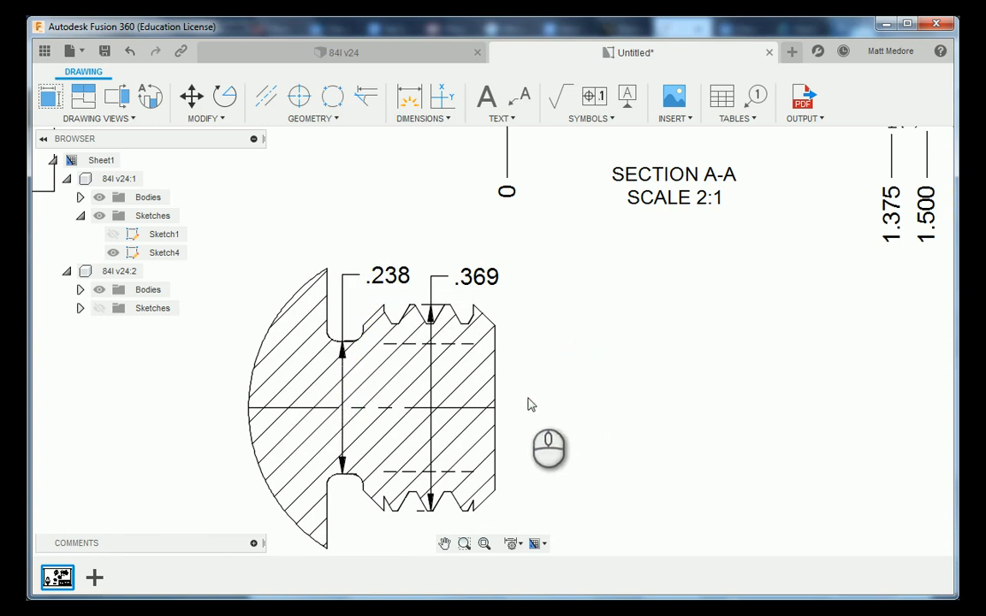
# Add a diameter symbol before the groove dimension's value and append "X .065" after it
pyautogui.scroll(2, 364, 466)
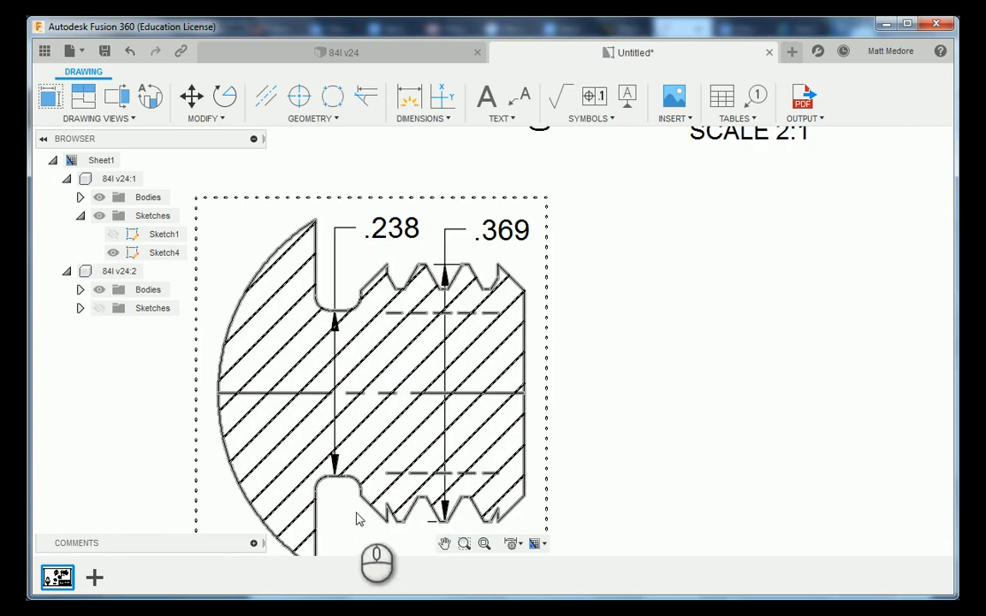
pyautogui.scroll(-1, 358, 522)
pyautogui.scroll(1, 392, 325)
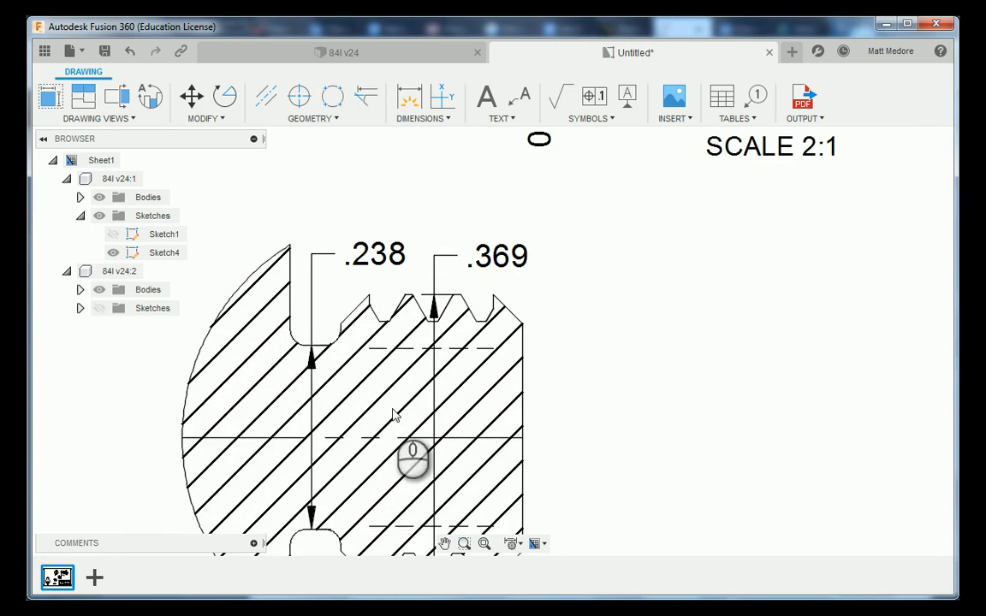
pyautogui.scroll(-2, 391, 413)
pyautogui.scroll(3, 359, 299)
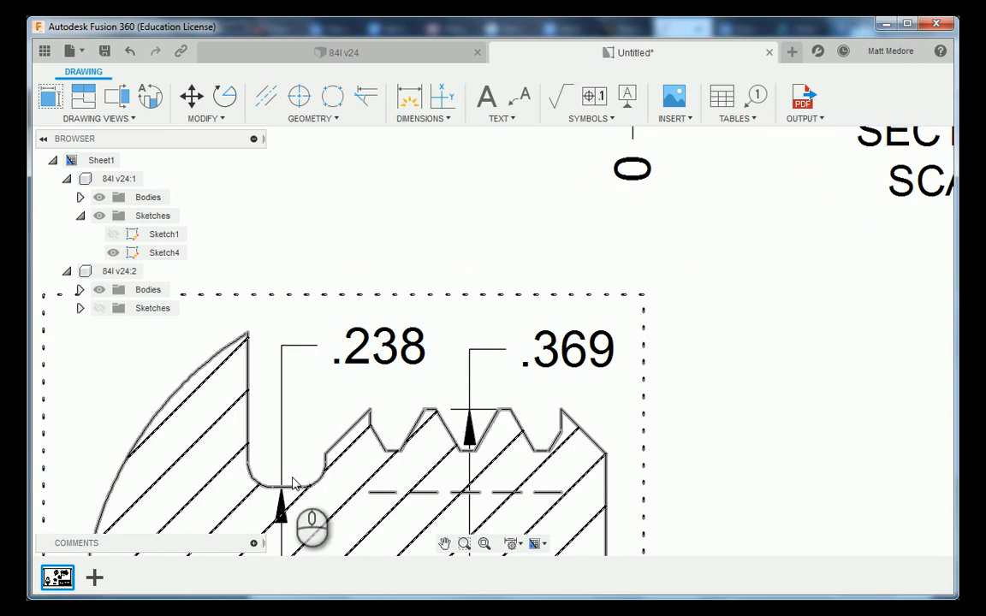
pyautogui.scroll(-1, 324, 503)
pyautogui.scroll(1, 360, 415)
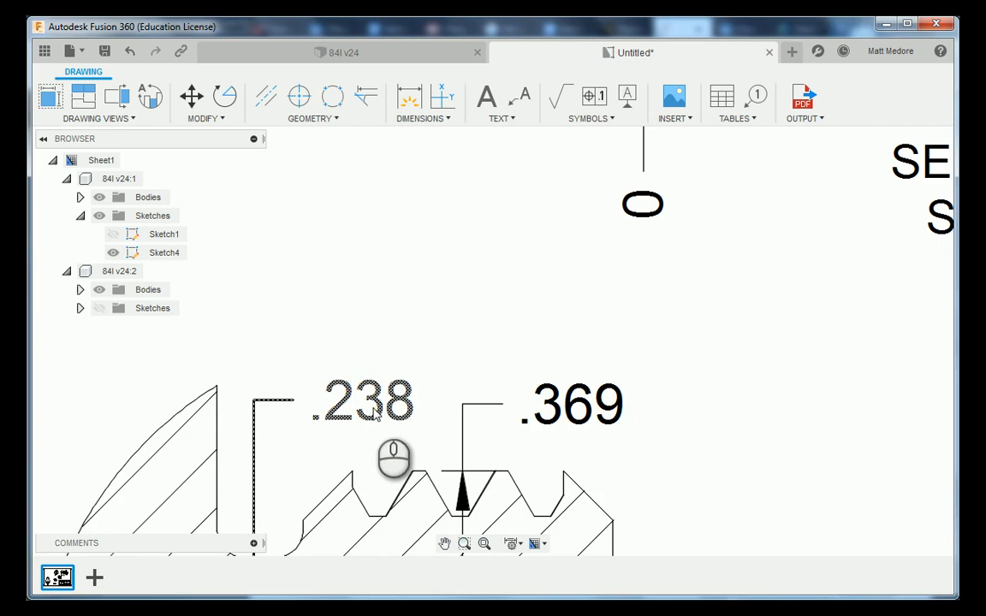
pyautogui.doubleClick(372, 405)
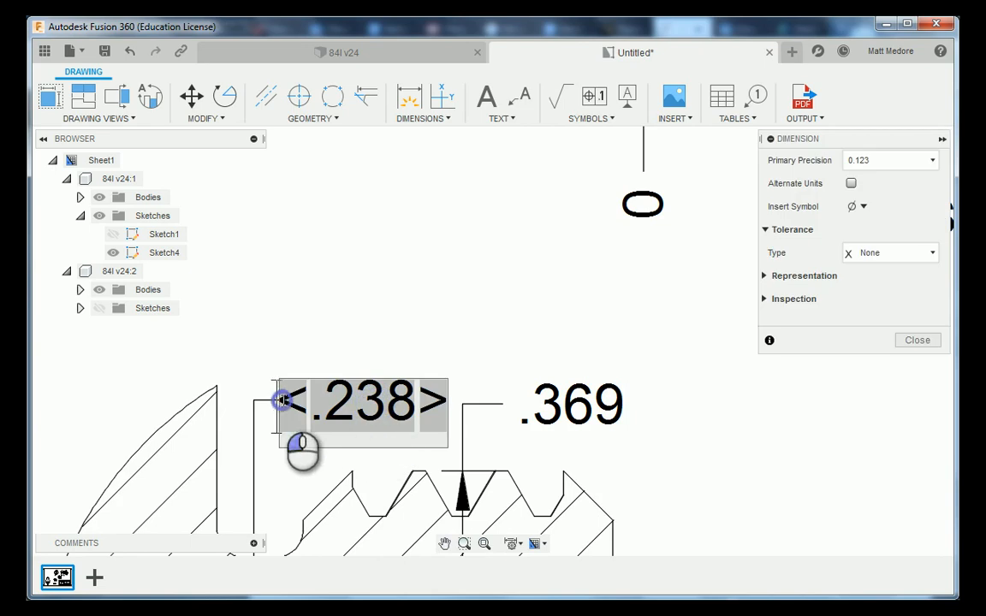
pyautogui.moveTo(283, 401); pyautogui.dragTo(255, 360)
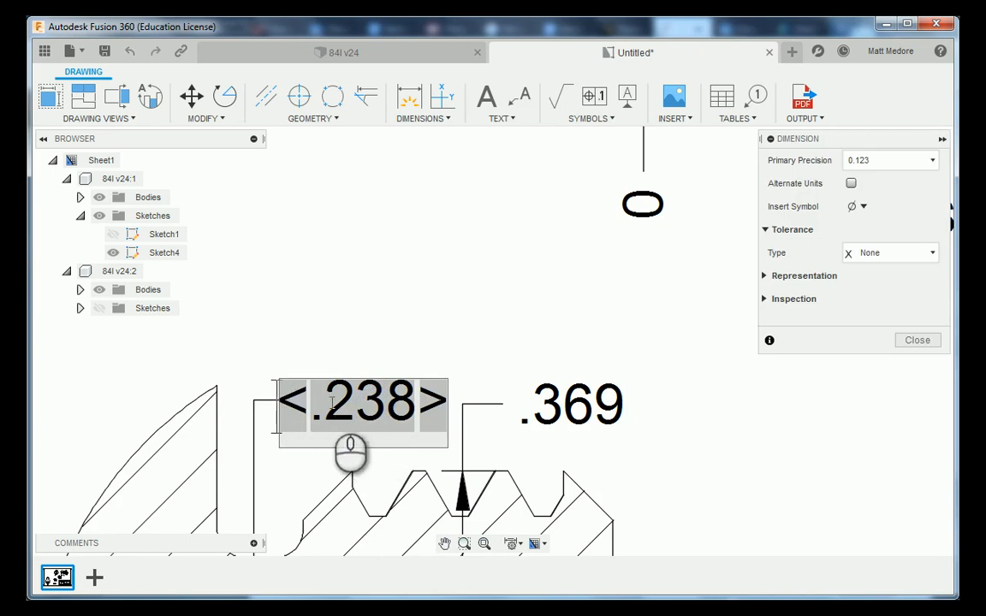
pyautogui.click(863, 206)
pyautogui.click(855, 227)
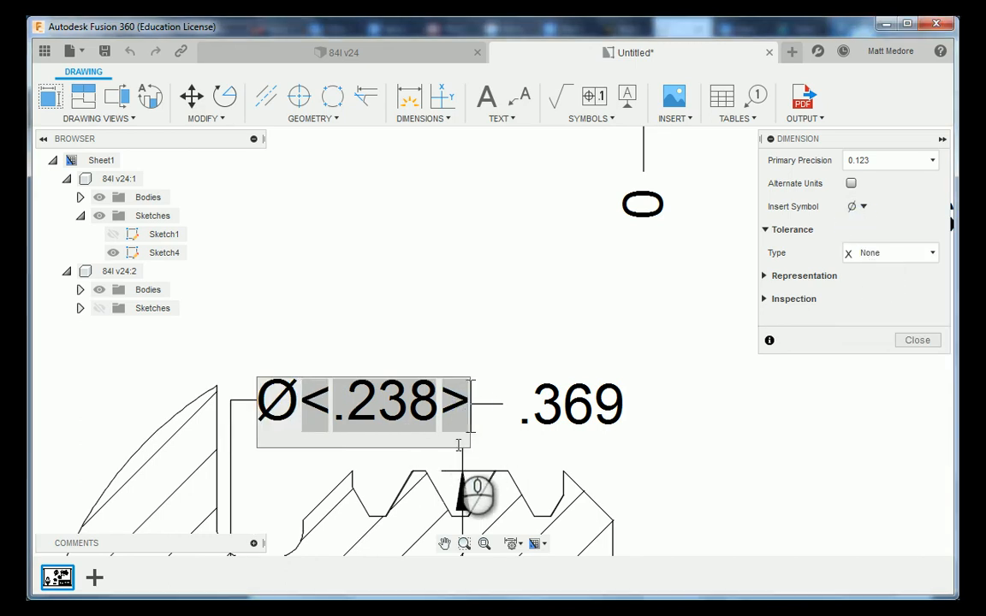
pyautogui.write('X')
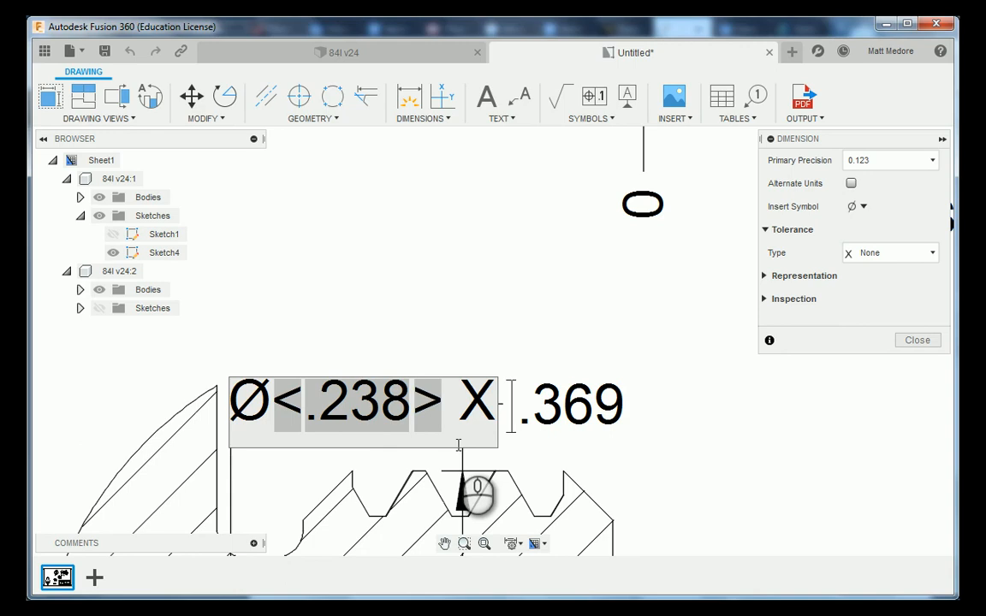
pyautogui.write(' .')
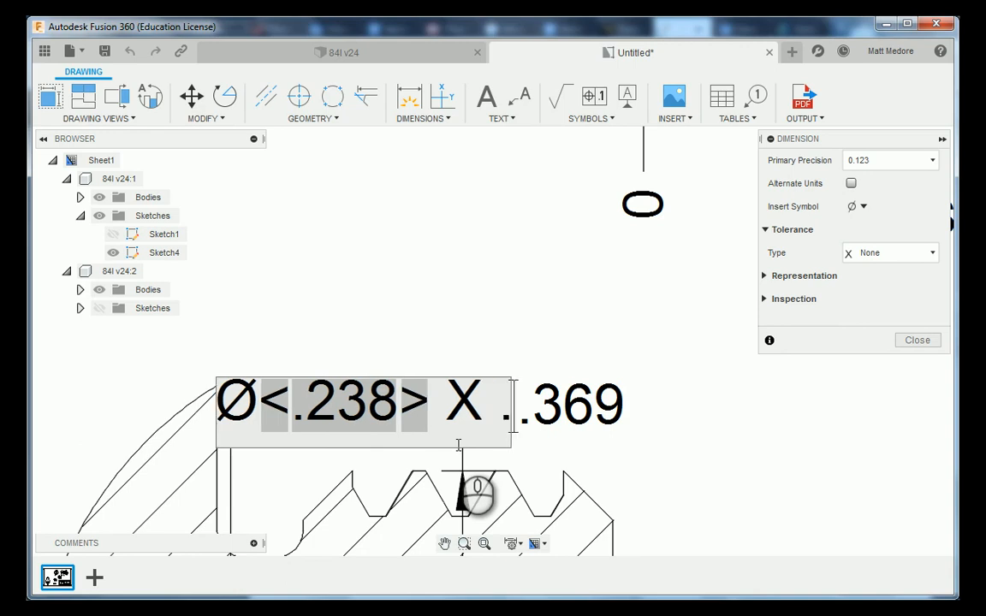
pyautogui.write('065')
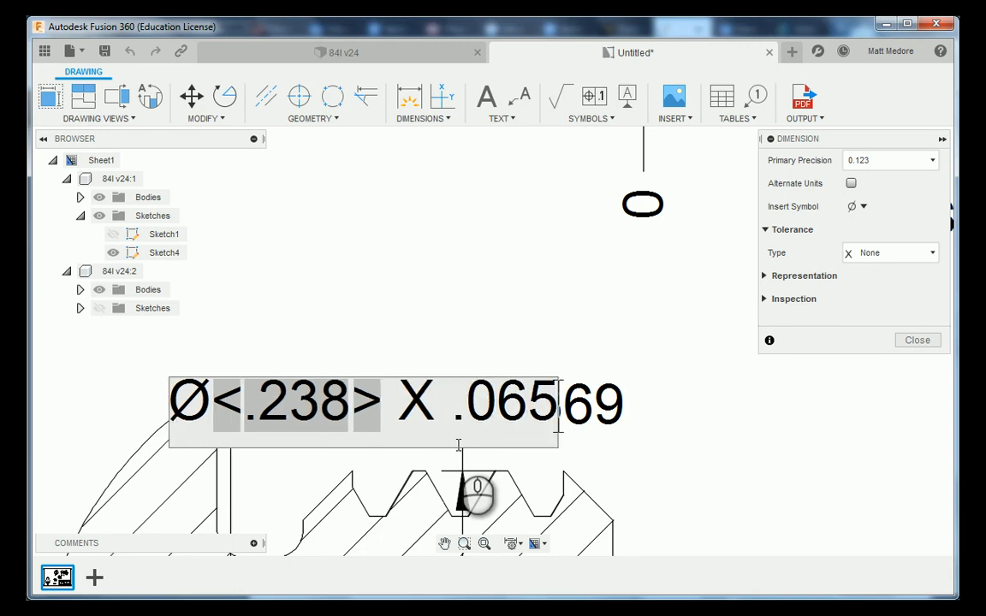
pyautogui.click(913, 340)
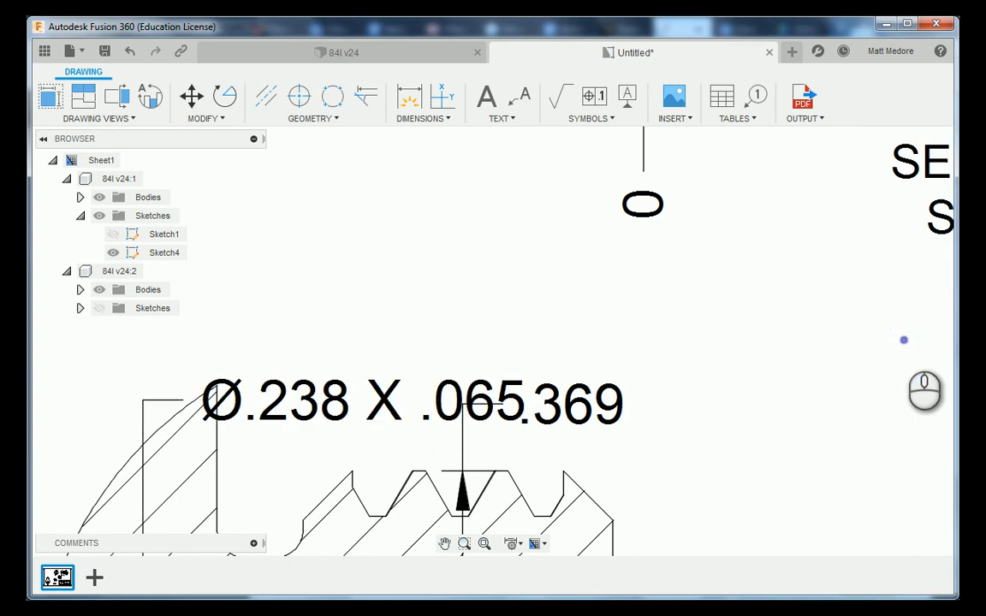
# Add a diameter symbol before the thread dimension's value in Detail B and append "X .235" after it
pyautogui.scroll(-4, 287, 369)
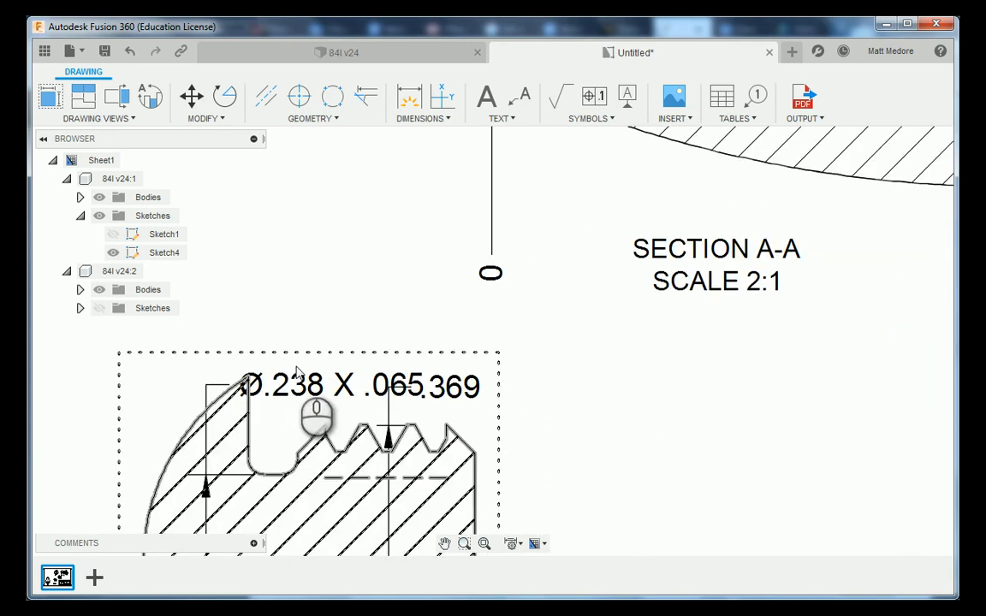
pyautogui.doubleClick(460, 395)
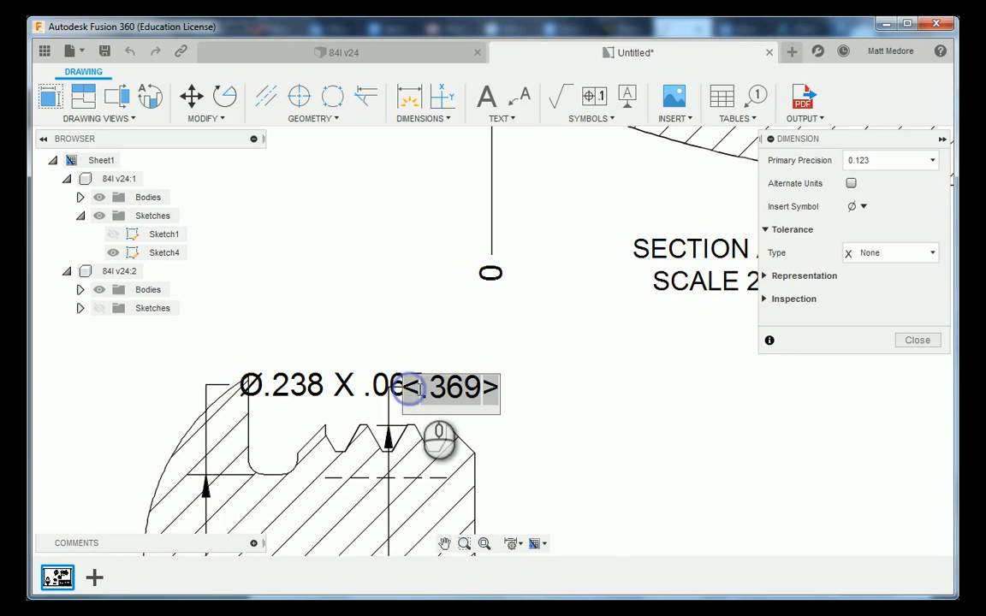
pyautogui.click(858, 206)
pyautogui.click(855, 227)
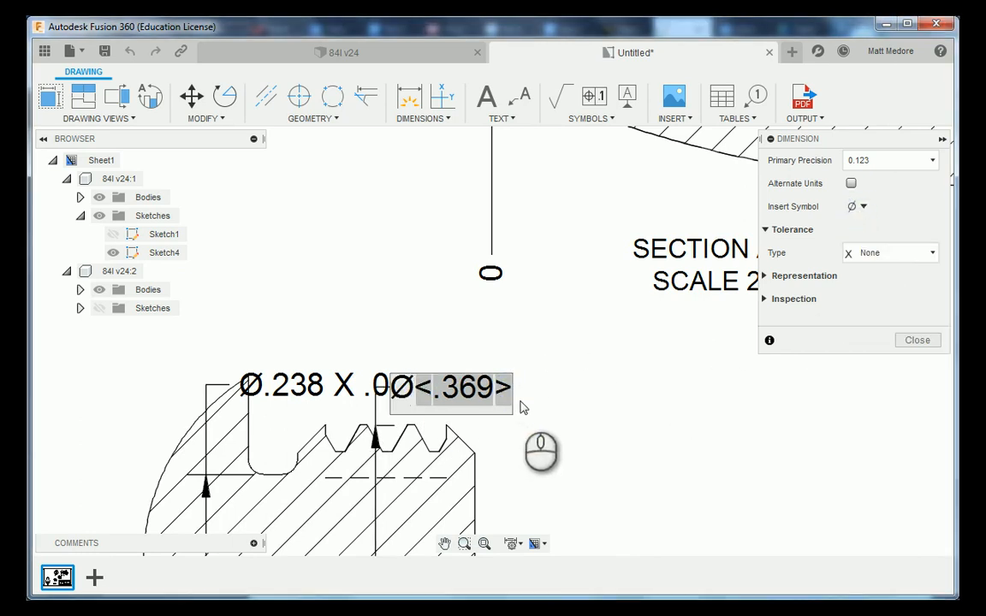
pyautogui.write('X')
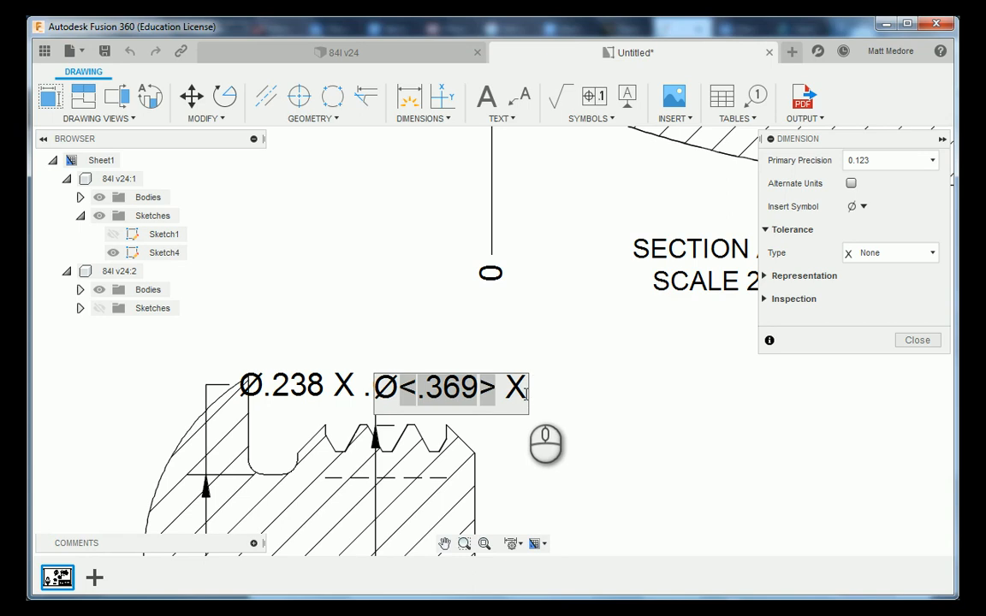
pyautogui.write(' .235')
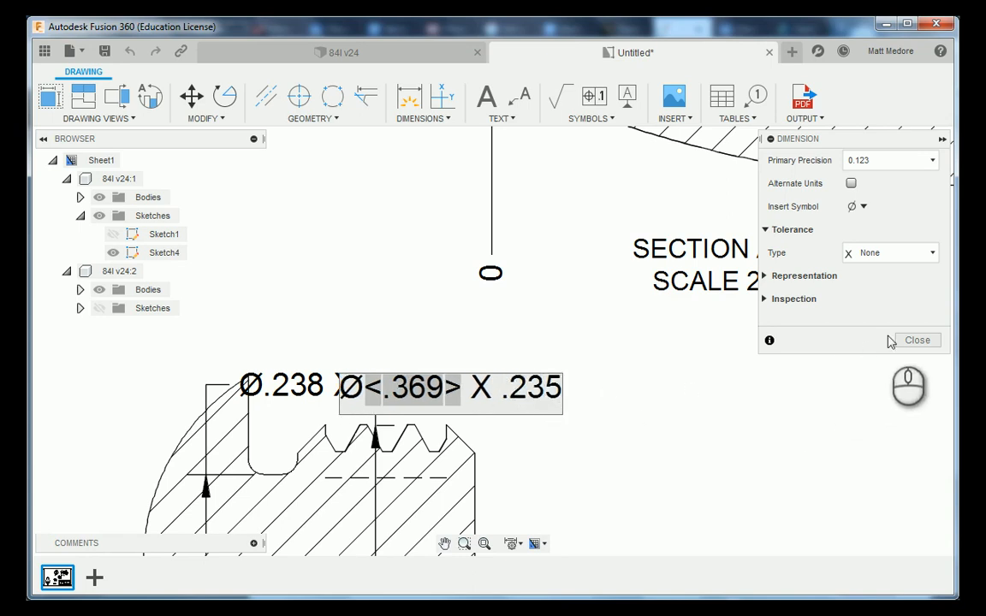
pyautogui.click(916, 340)
# Shift the thread diameter dimension sideways toward the thread's free end so its text clears the groove dimension text
pyautogui.scroll(-6, 589, 409)
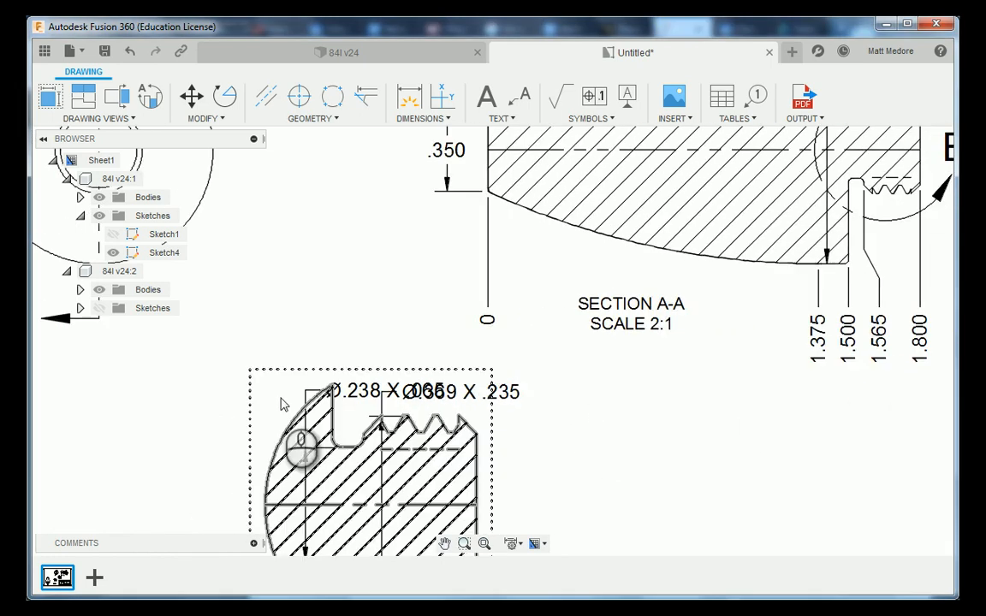
pyautogui.scroll(3, 434, 407)
pyautogui.scroll(2, 435, 407)
pyautogui.scroll(-4, 352, 362)
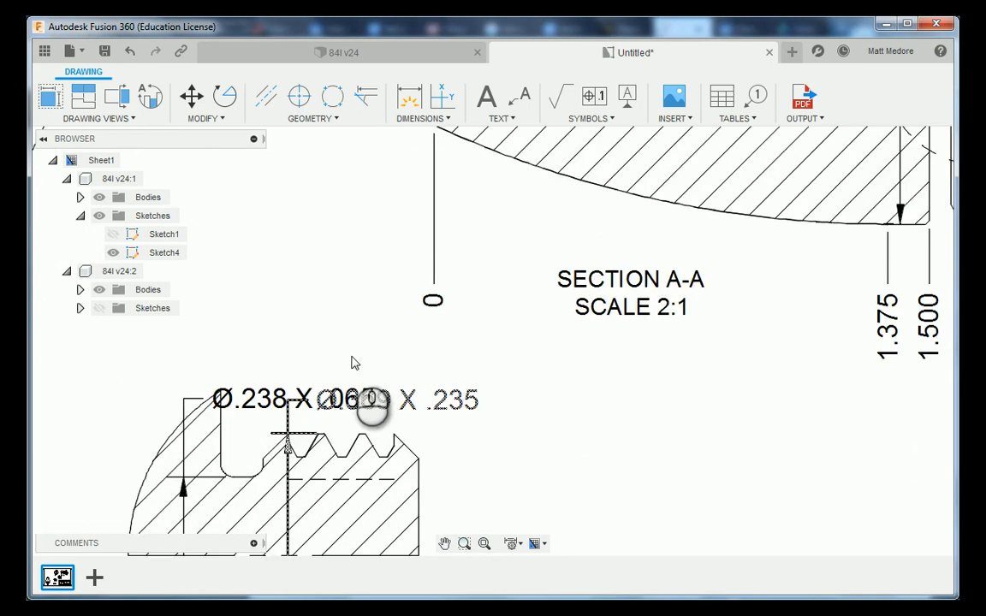
pyautogui.scroll(2, 345, 416)
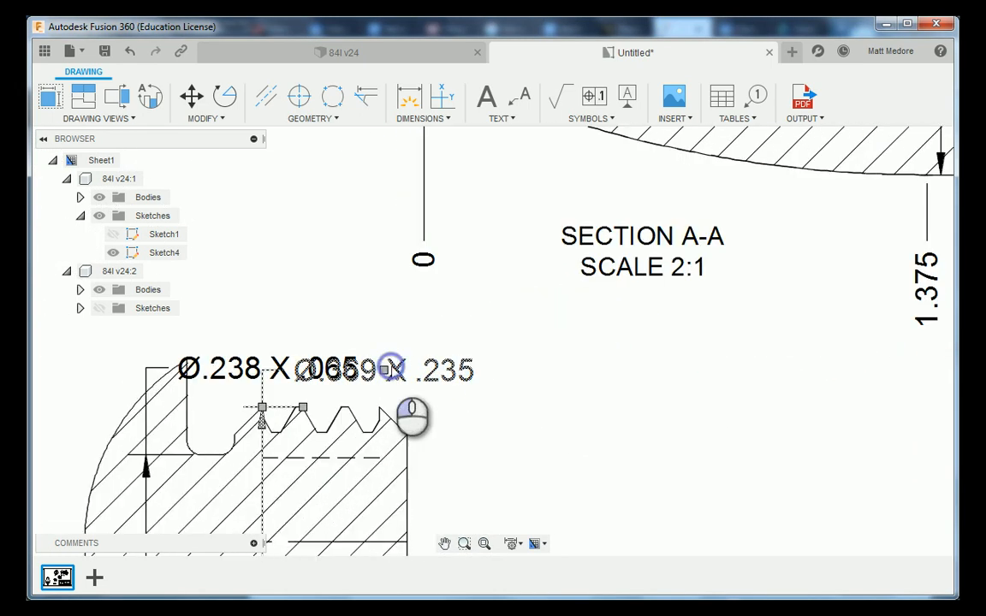
pyautogui.click(387, 369)
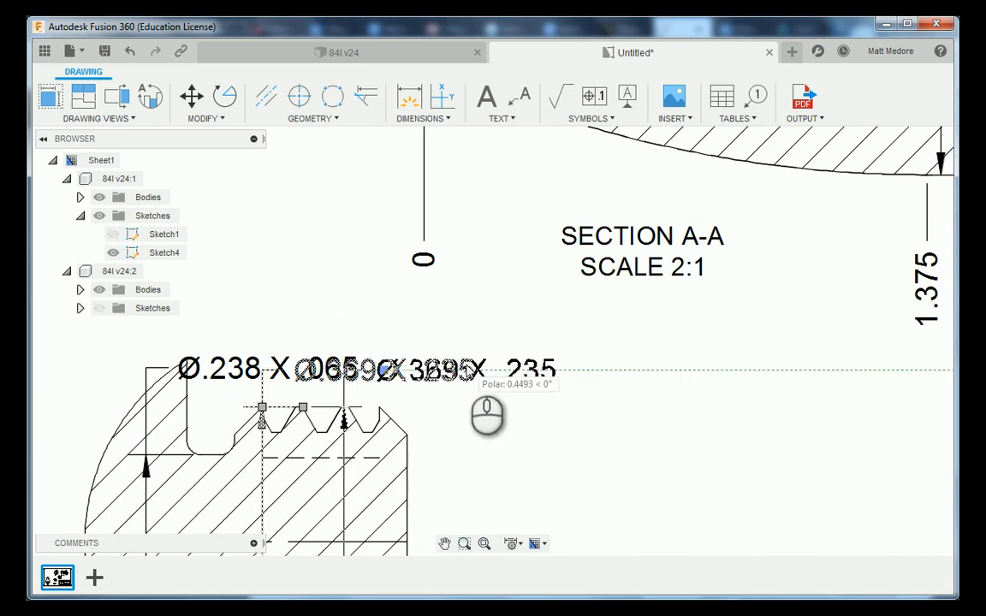
pyautogui.click(486, 415)
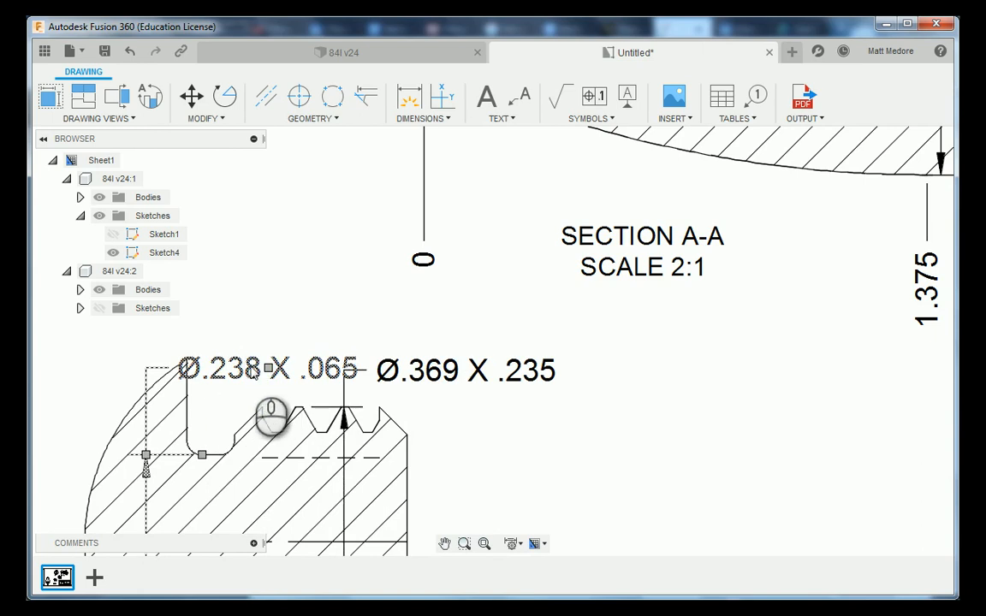
# Move the groove diameter dimension so its line runs through the groove and its text sits above the thread dimension text
pyautogui.click(271, 413)
pyautogui.click(268, 368)
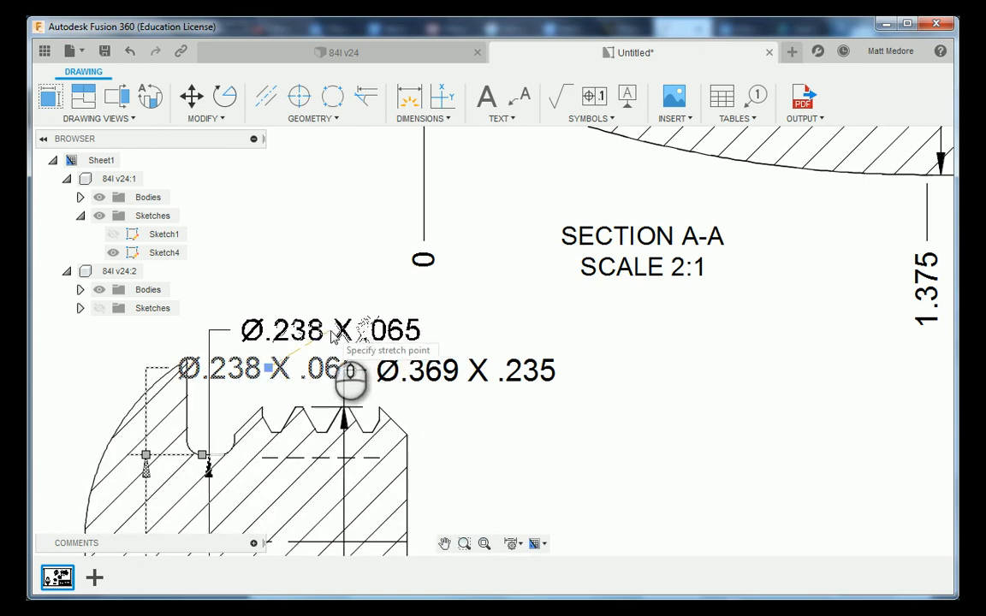
pyautogui.click(331, 336)
pyautogui.scroll(-3, 295, 251)
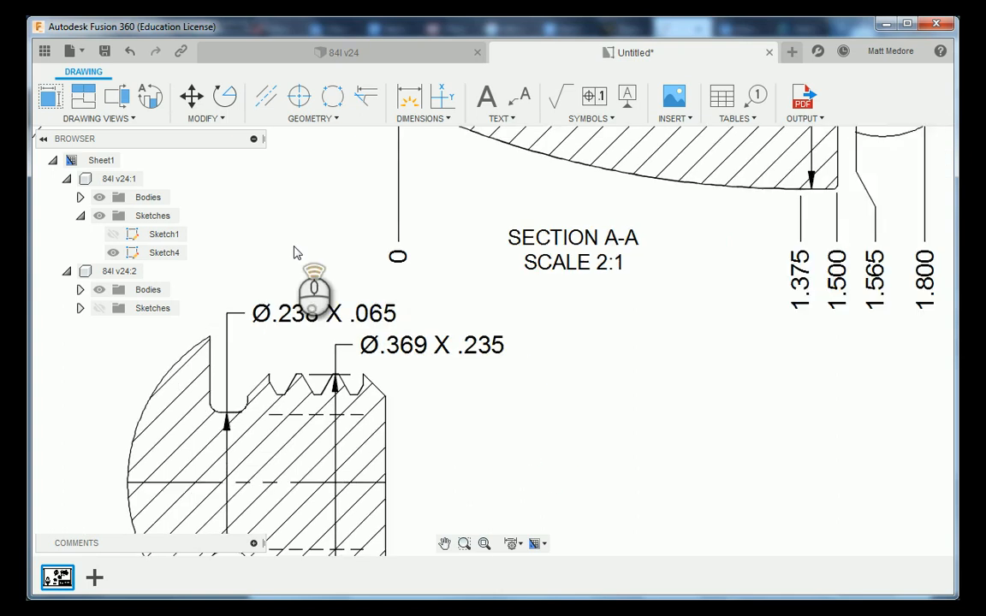
pyautogui.scroll(-1, 345, 250)
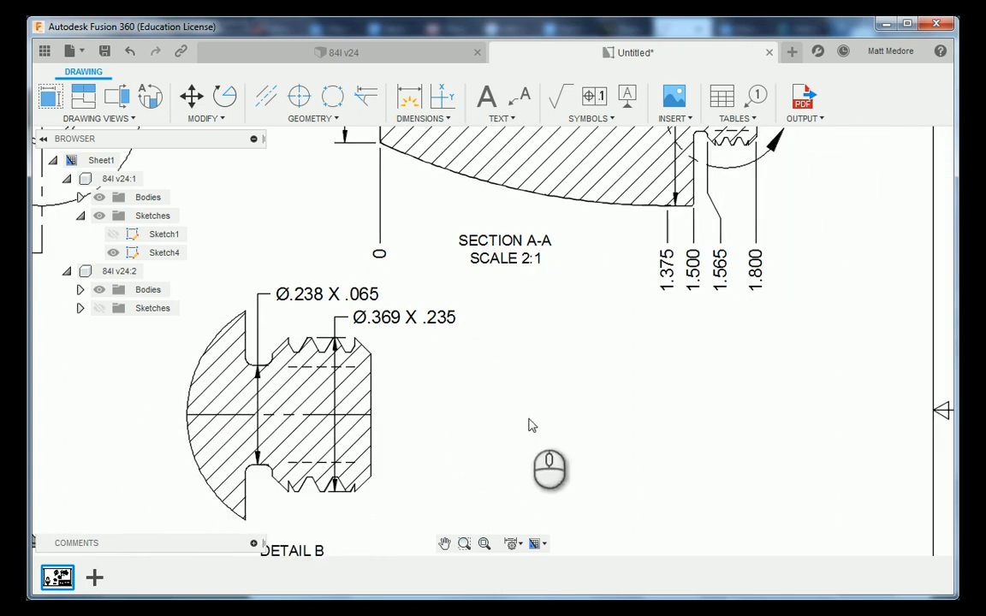
# Move the Detail B view slightly down the sheet, away from Section A-A and closer to the notes block
pyautogui.scroll(-2, 464, 364)
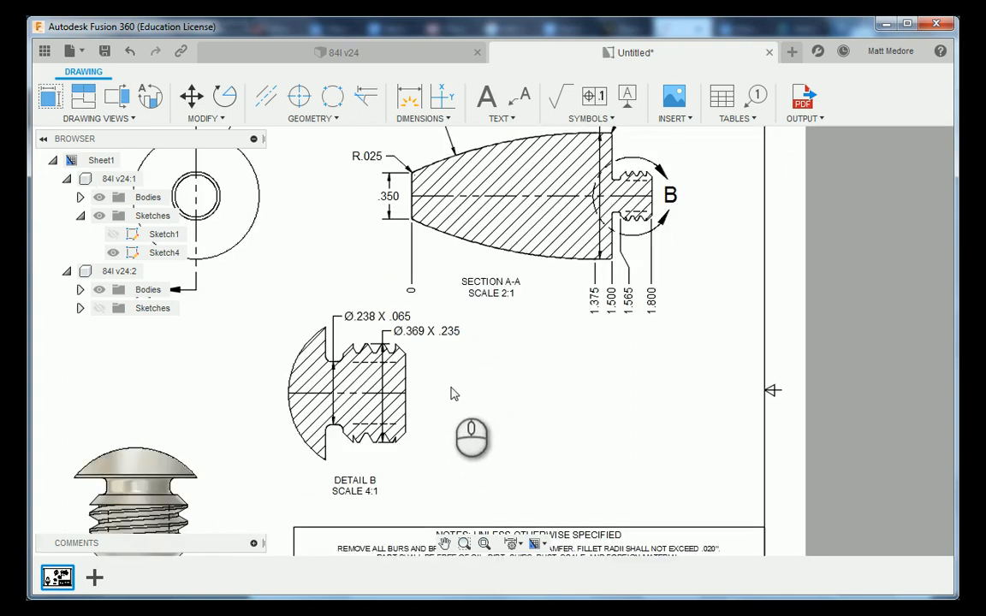
pyautogui.scroll(-3, 453, 394)
pyautogui.scroll(2, 450, 411)
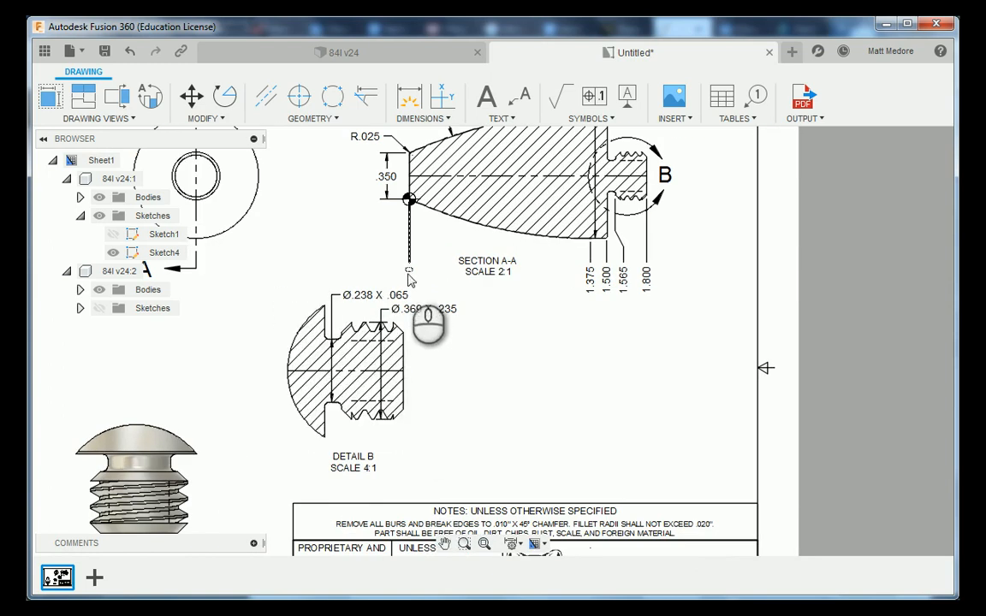
pyautogui.scroll(-1, 397, 479)
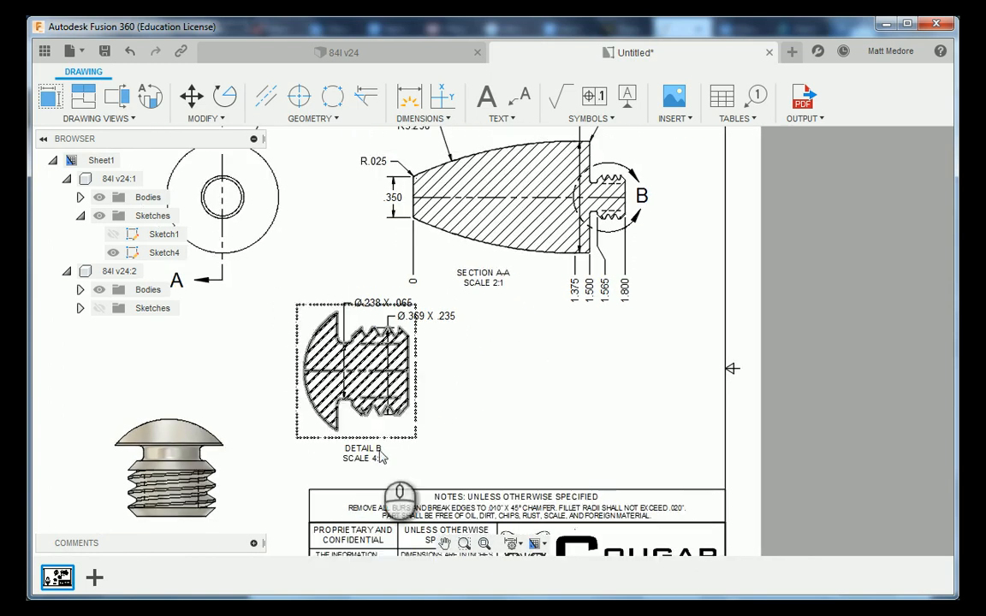
pyautogui.scroll(2, 371, 432)
pyautogui.click(351, 357)
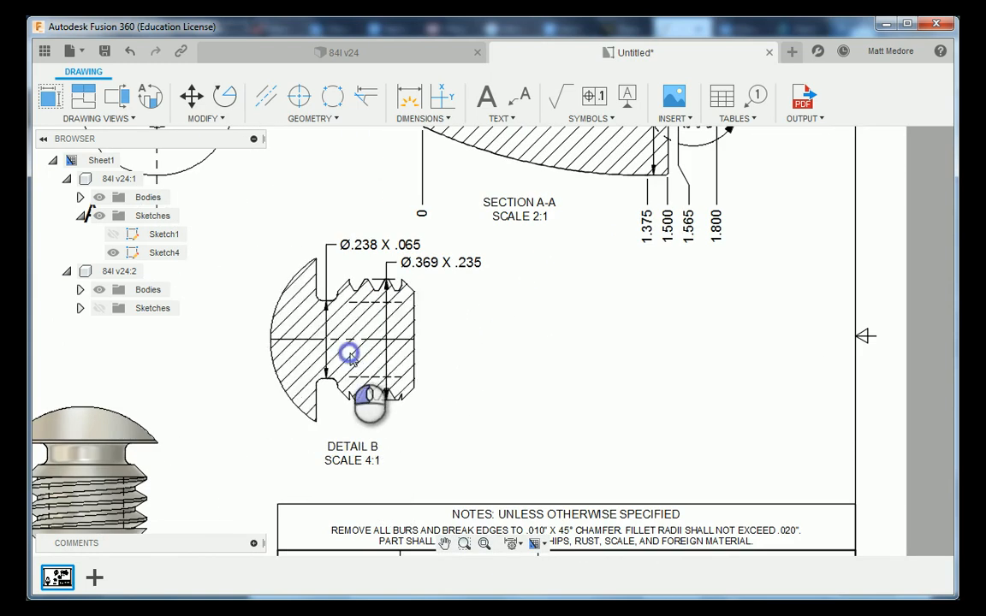
pyautogui.click(417, 389)
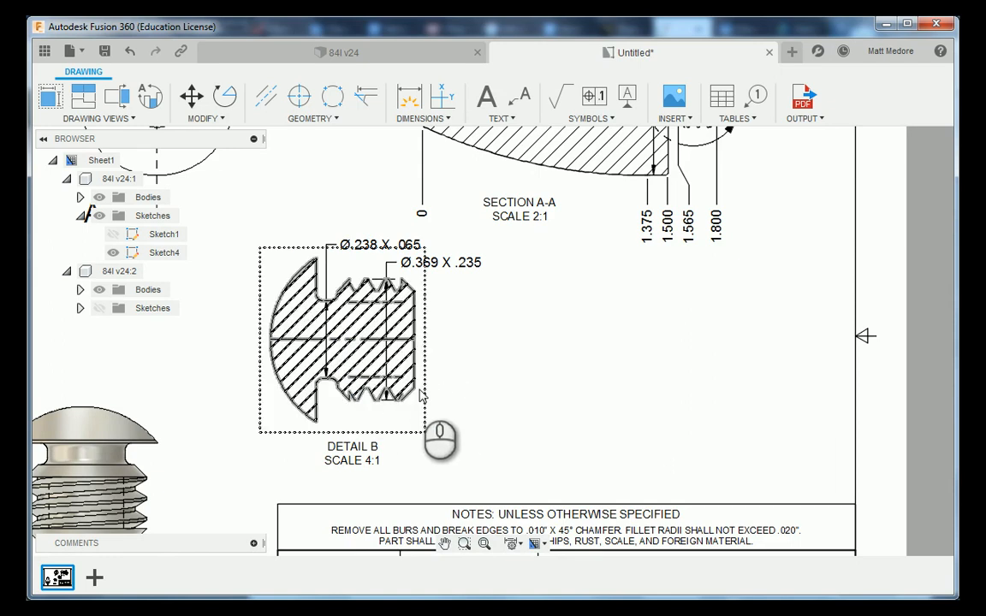
pyautogui.moveTo(342, 342); pyautogui.dragTo(347, 371)
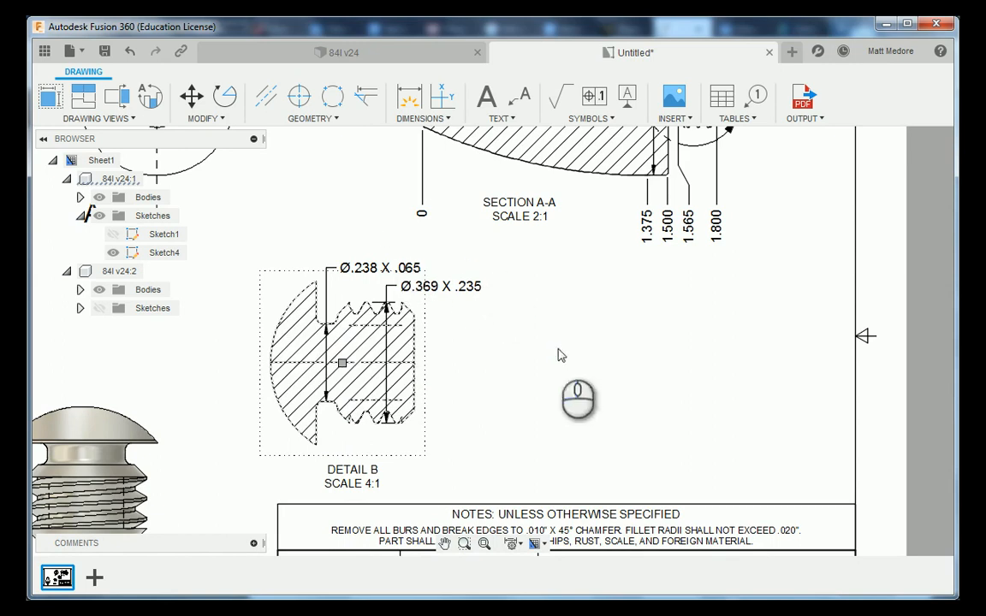
# Dimension the radius of the lower groove fillet beside the head in Detail B, placing the text just above the view label
pyautogui.scroll(-2, 304, 229)
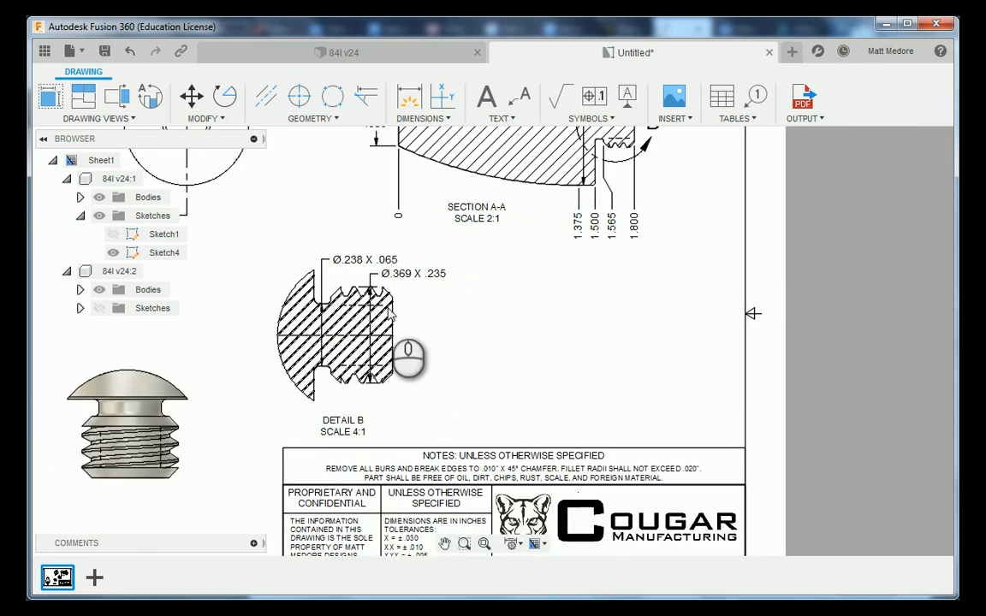
pyautogui.scroll(2, 372, 368)
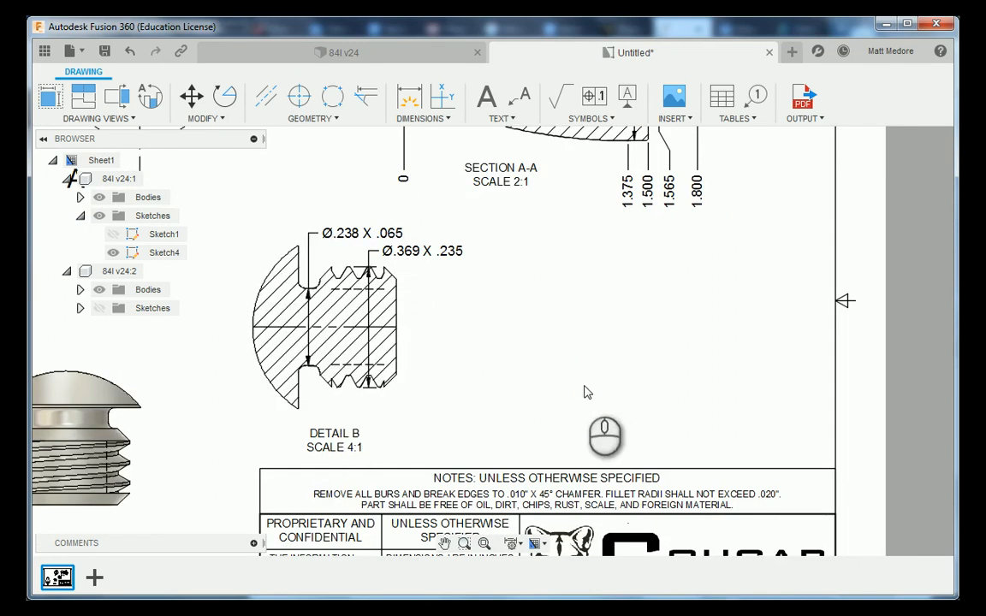
pyautogui.click(310, 395)
pyautogui.scroll(4, 312, 395)
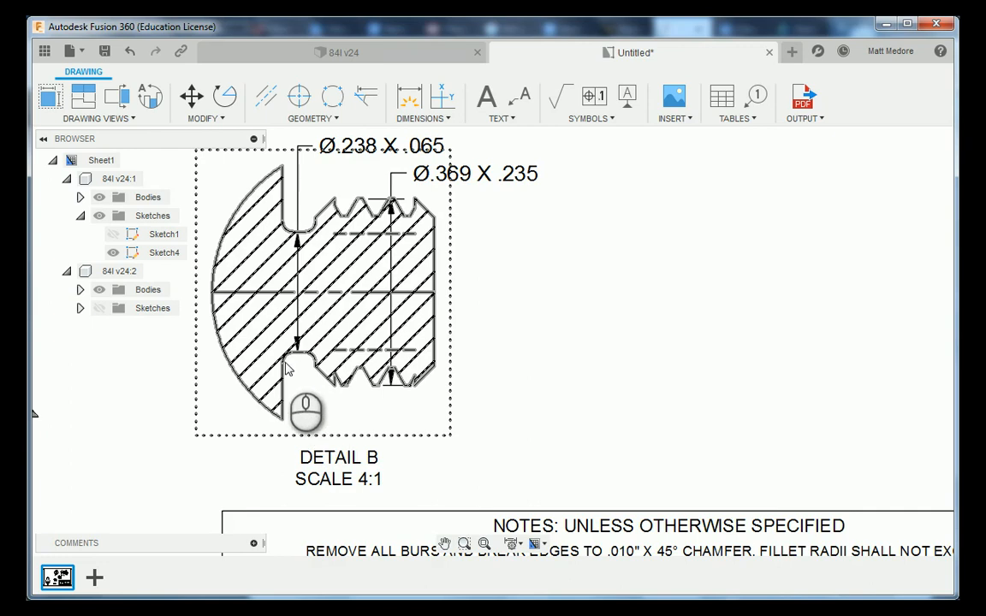
pyautogui.press('d')
pyautogui.scroll(5, 299, 380)
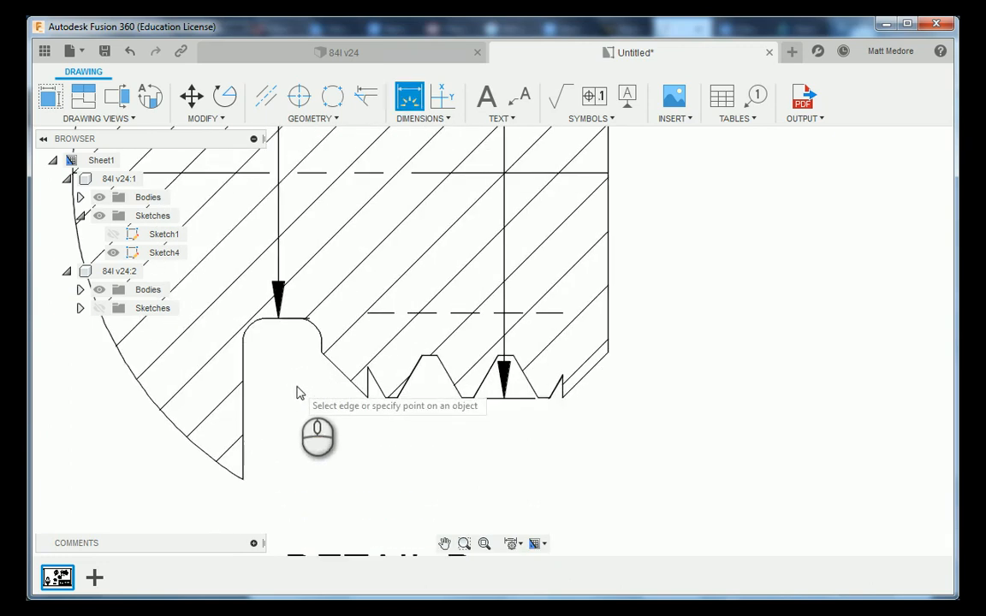
pyautogui.click(245, 326)
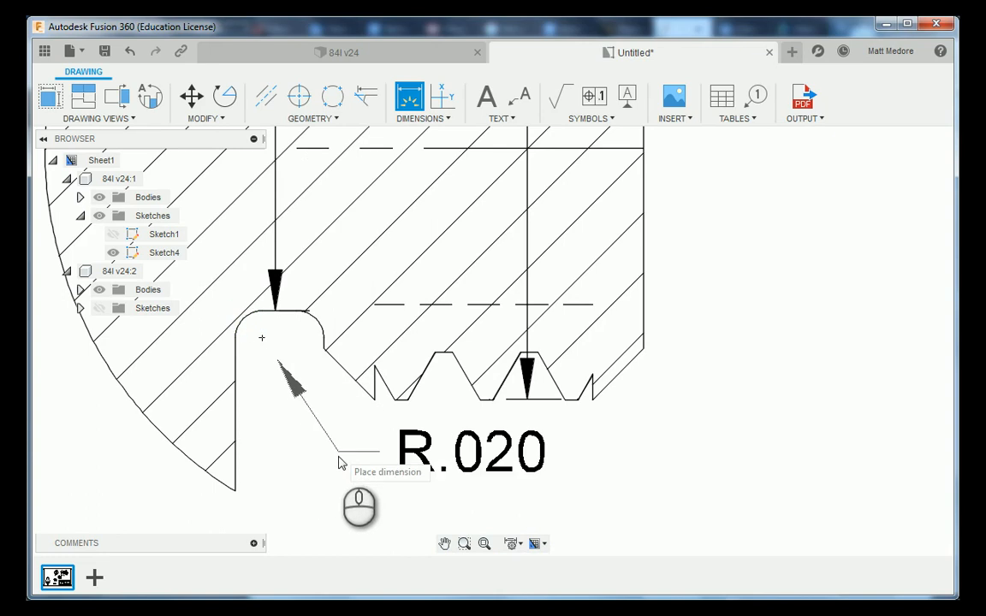
pyautogui.scroll(-3, 339, 482)
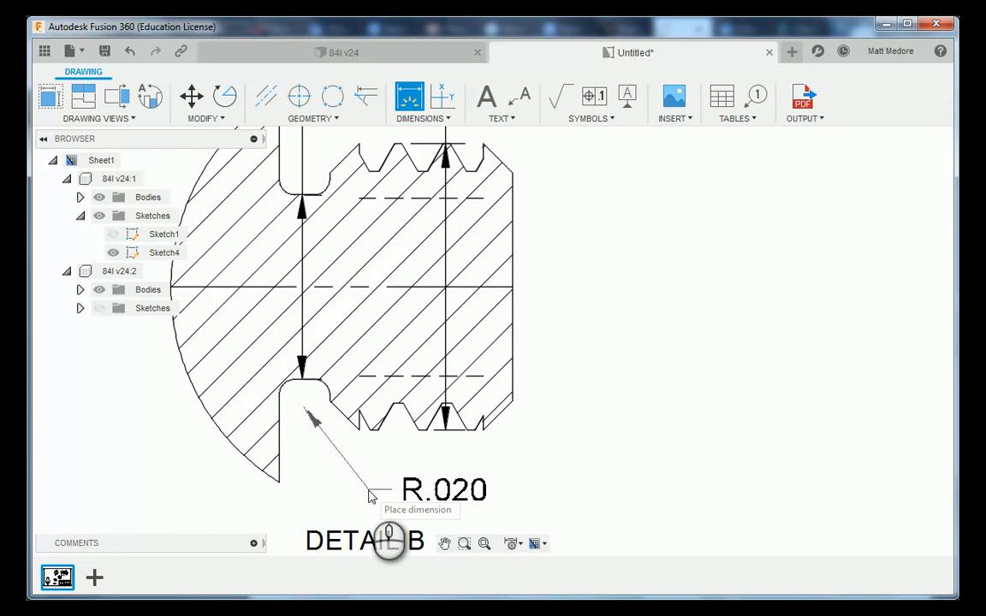
pyautogui.click(371, 497)
pyautogui.scroll(-3, 548, 453)
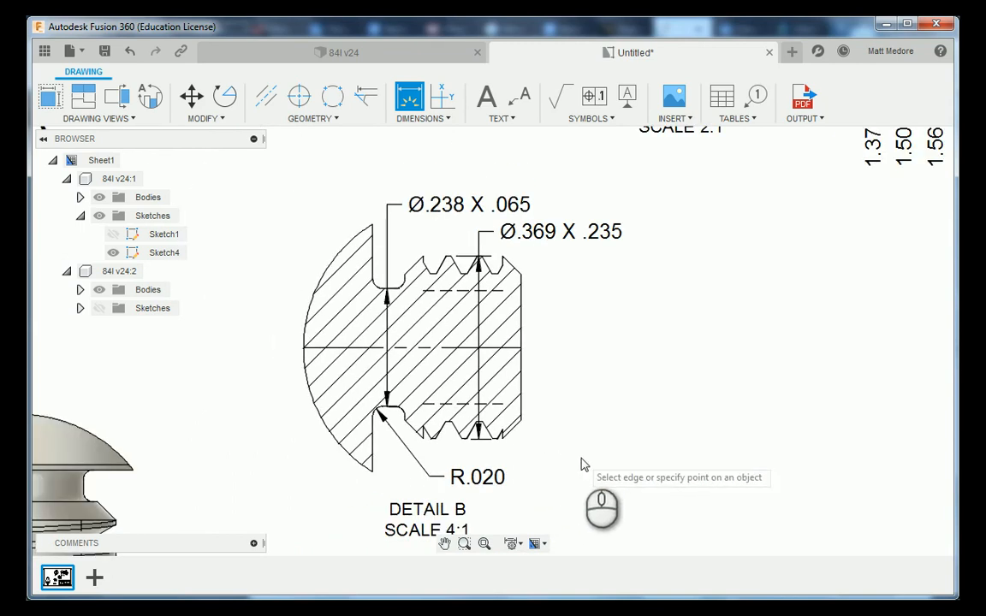
pyautogui.rightClick(624, 445)
pyautogui.click(552, 434)
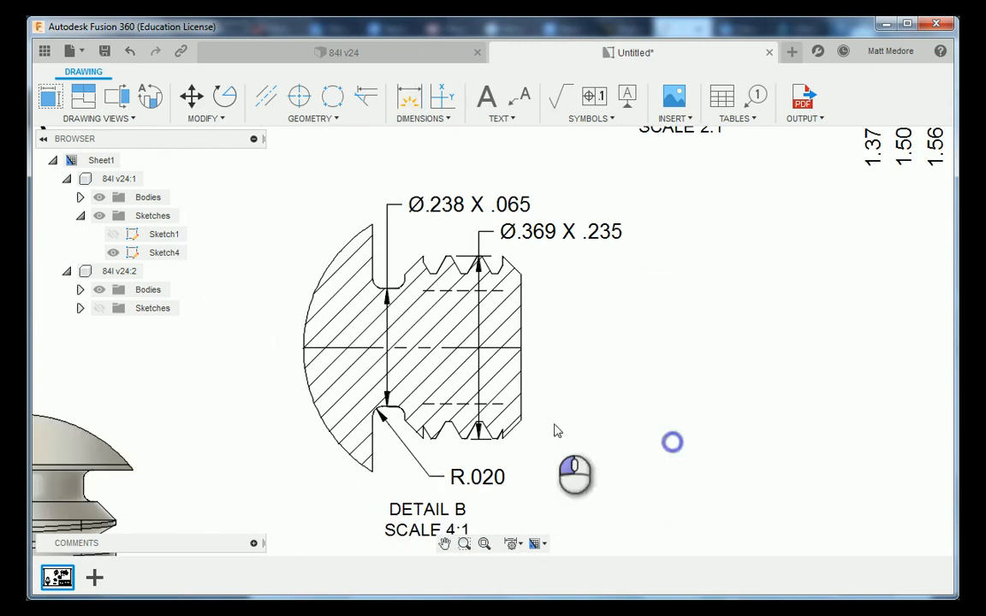
# Append "MAX 2X" to the groove fillet's radius dimension in Detail B
pyautogui.scroll(5, 528, 403)
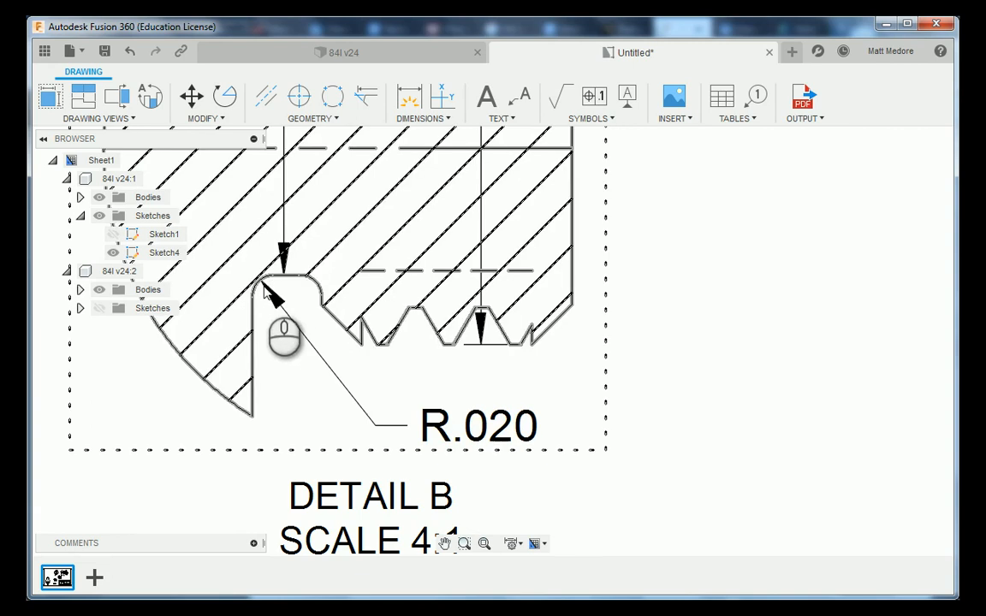
pyautogui.scroll(-4, 235, 449)
pyautogui.scroll(3, 407, 451)
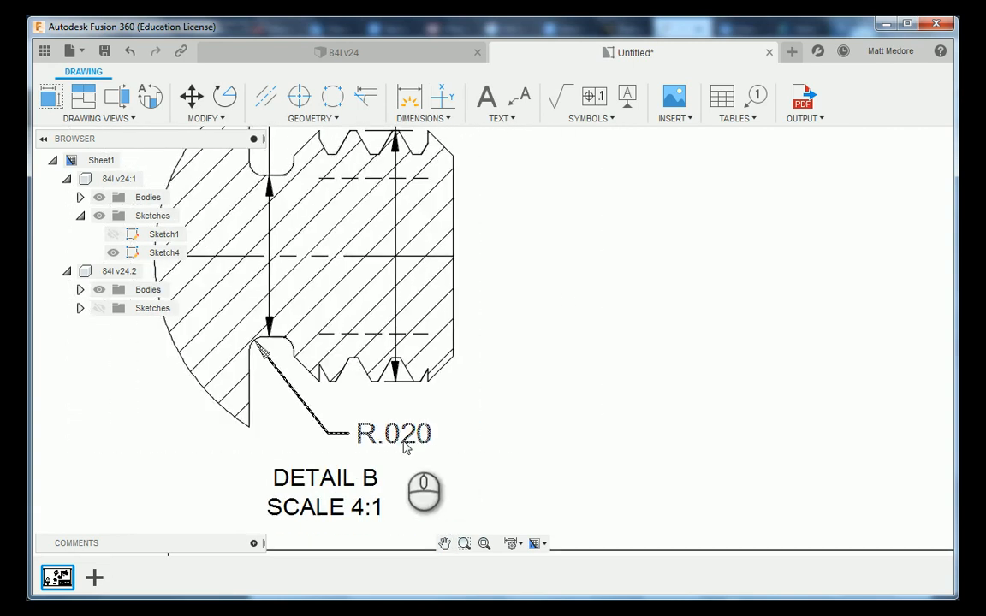
pyautogui.doubleClick(400, 442)
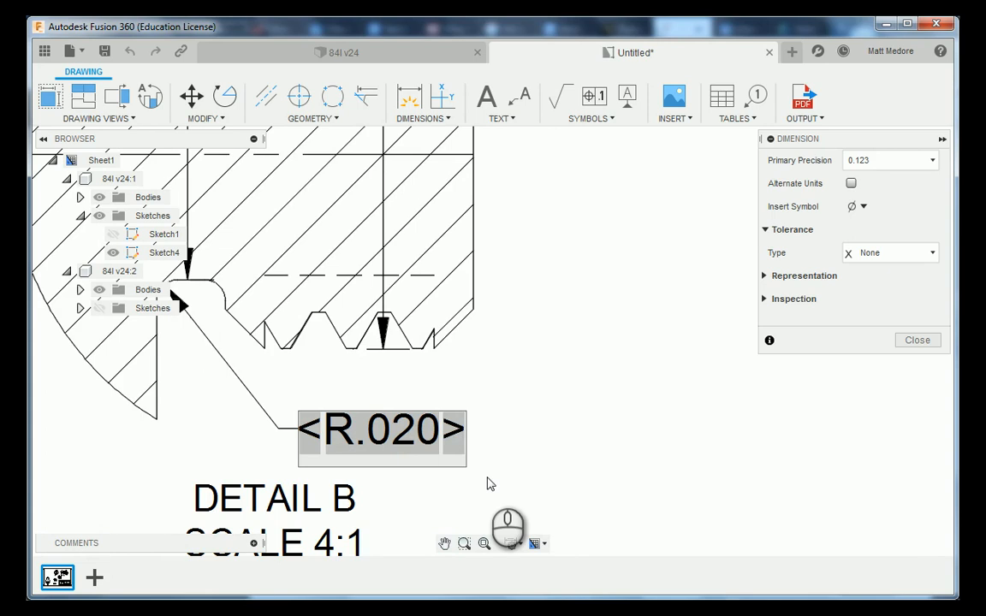
pyautogui.write('MAX')
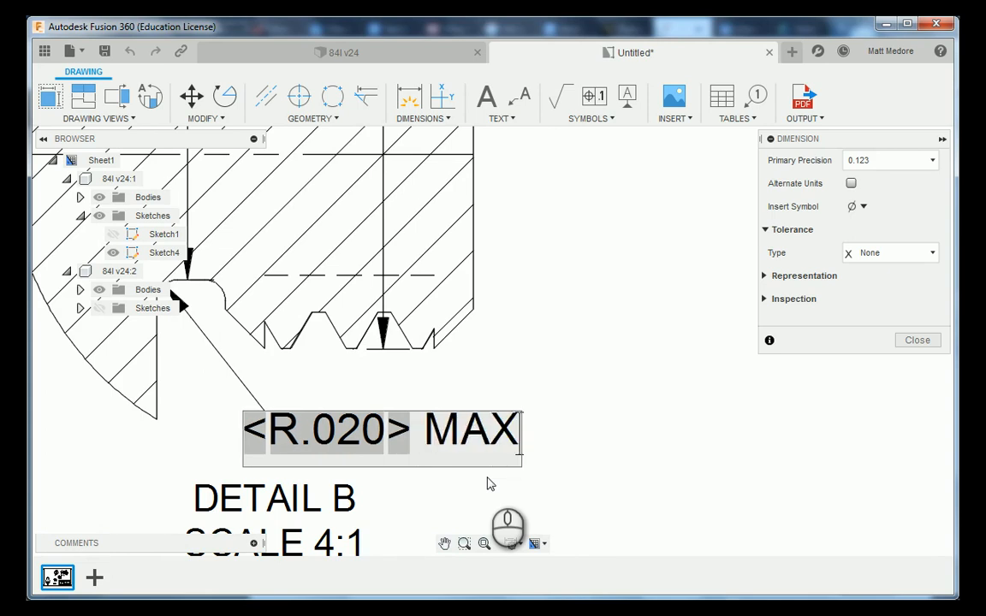
pyautogui.write(' 2X')
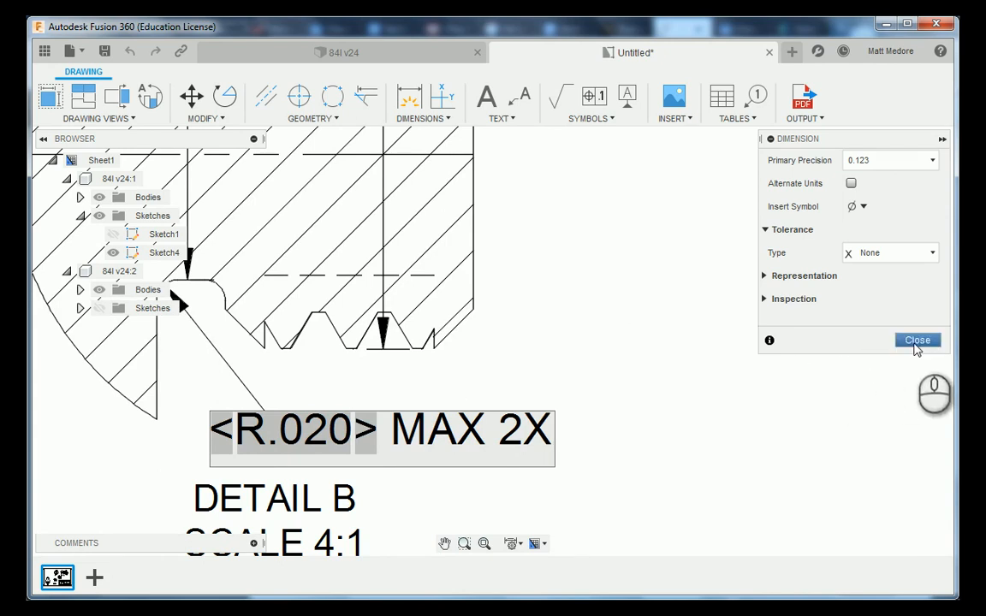
pyautogui.click(916, 339)
pyautogui.scroll(-1, 793, 337)
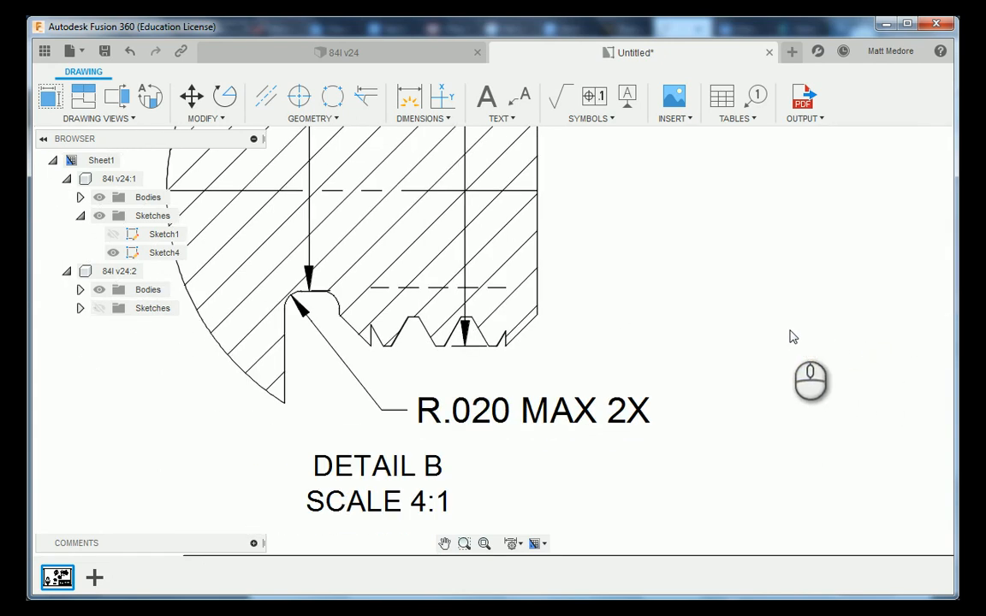
pyautogui.scroll(-3, 689, 478)
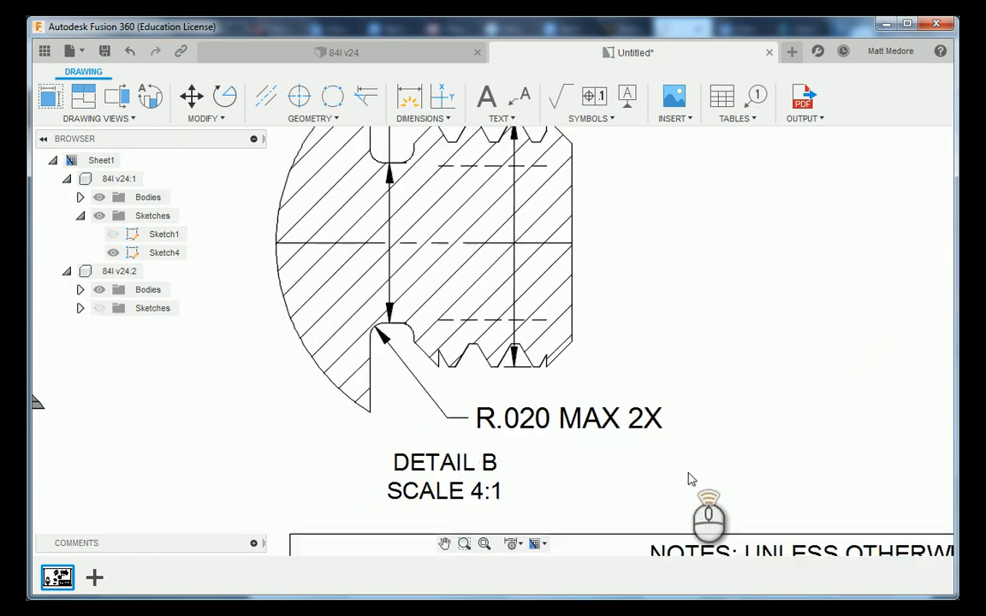
pyautogui.scroll(2, 789, 393)
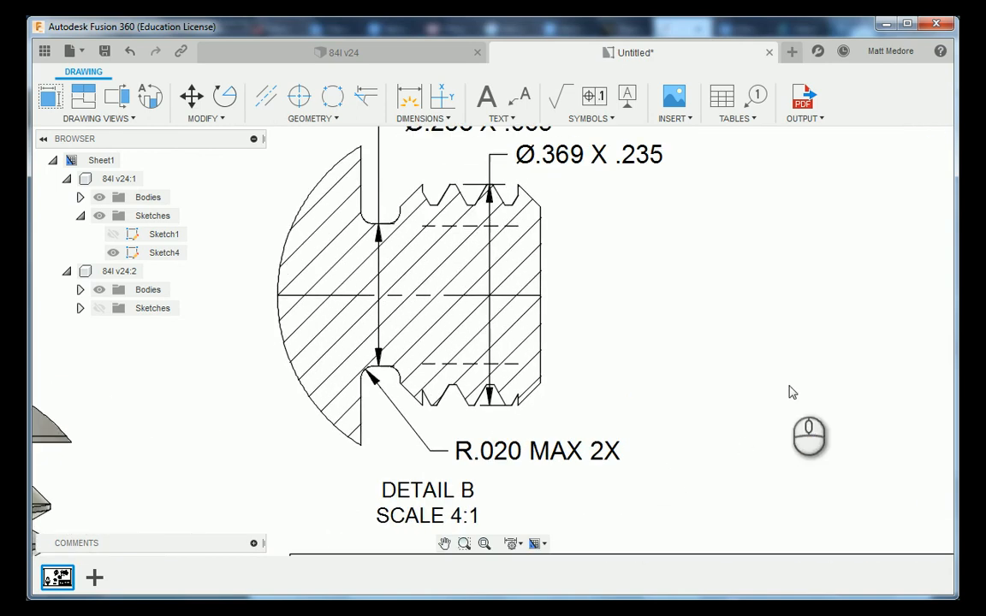
# Attach a leader note to the upper chamfer at the thread's end in Detail B, placing the text beside it outside the part
pyautogui.scroll(-2, 685, 441)
pyautogui.scroll(-3, 473, 467)
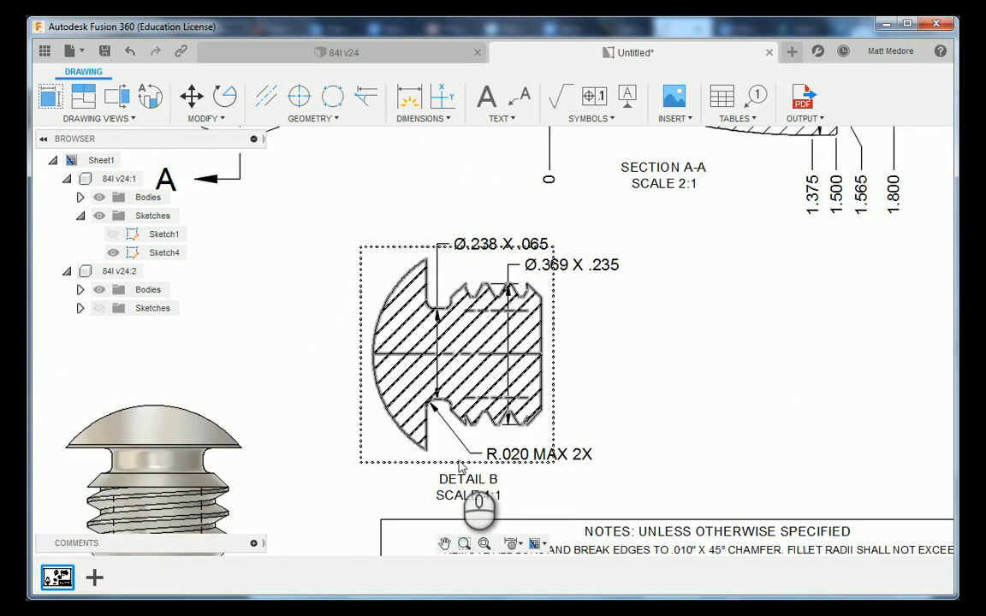
pyautogui.scroll(1, 548, 340)
pyautogui.scroll(2, 548, 340)
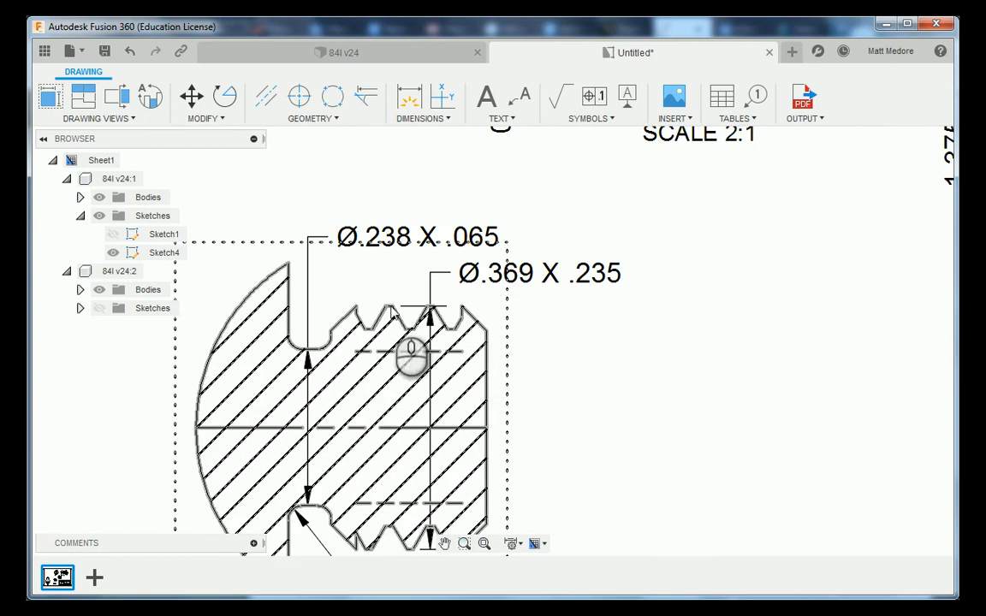
pyautogui.scroll(-1, 433, 445)
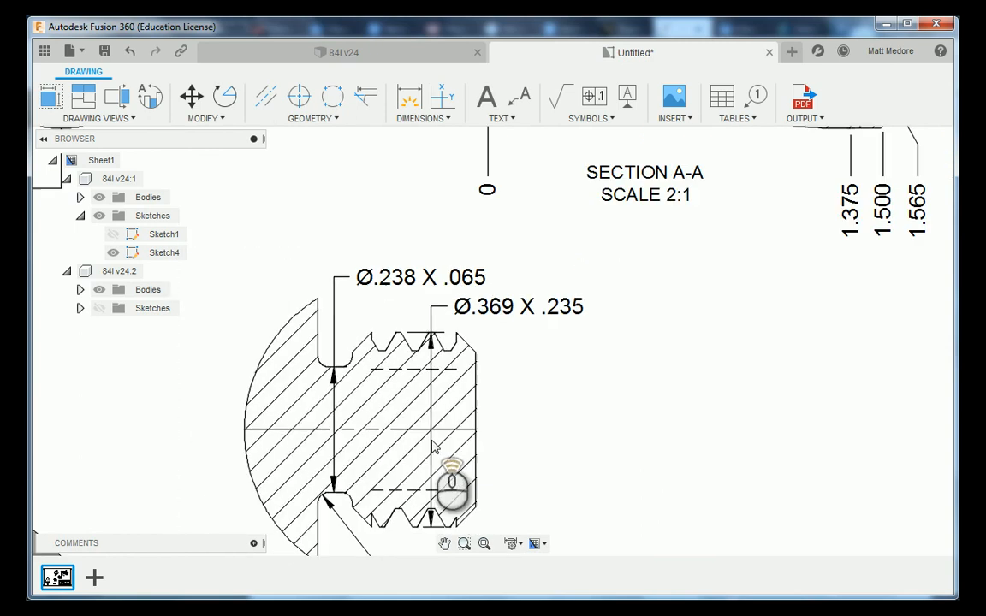
pyautogui.click(519, 97)
pyautogui.scroll(2, 565, 379)
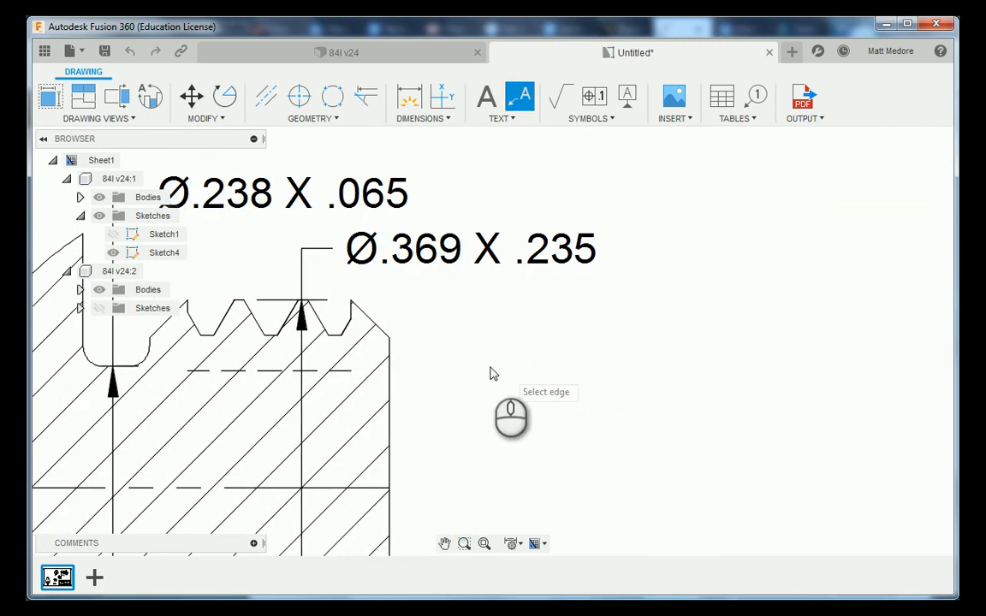
pyautogui.click(370, 320)
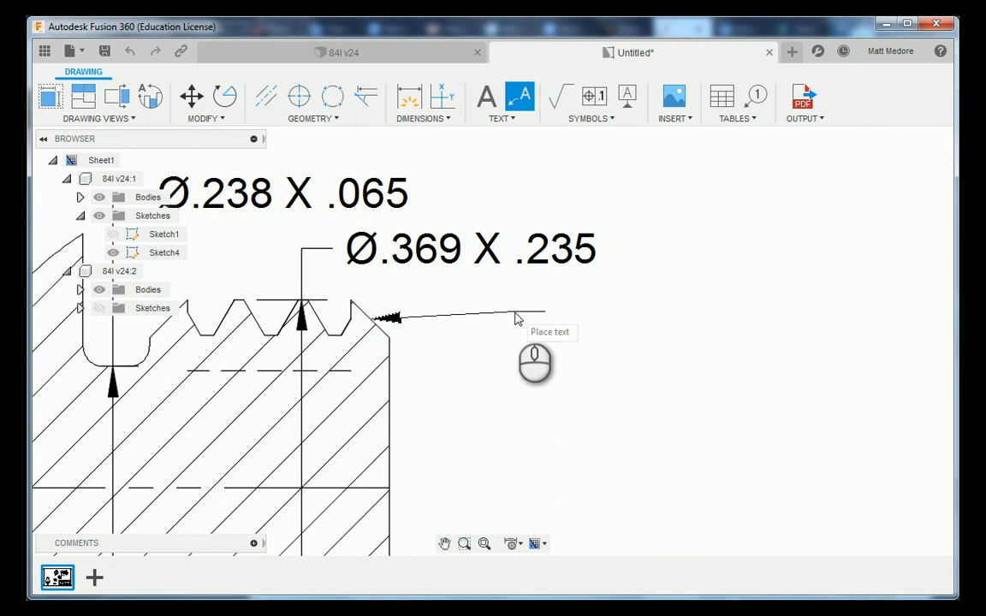
pyautogui.click(517, 318)
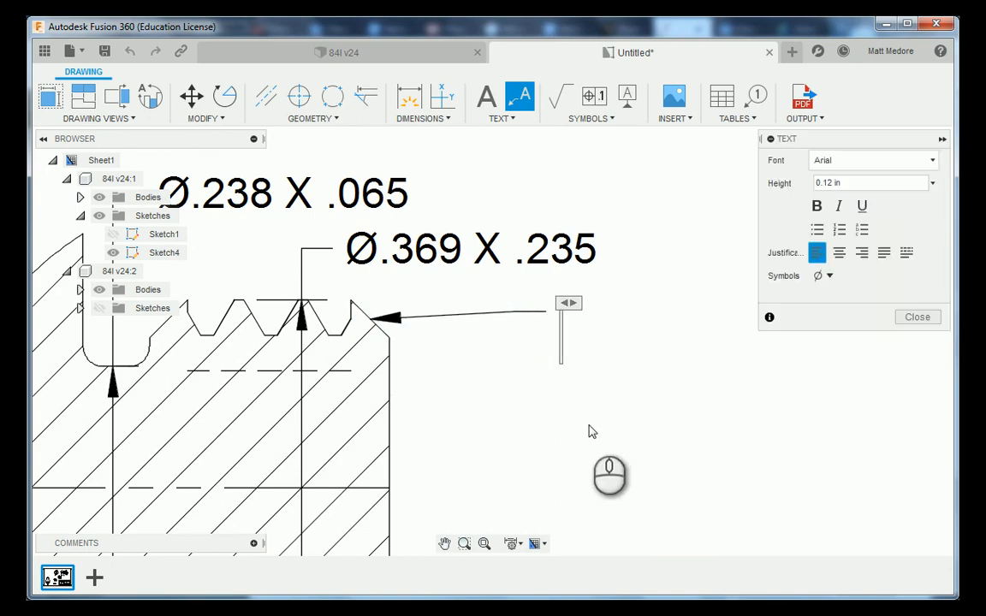
# Enter "CHAMFER .035 X 45° 2X" as the chamfer leader's text, including the degree symbol
pyautogui.write('CHAMFER')
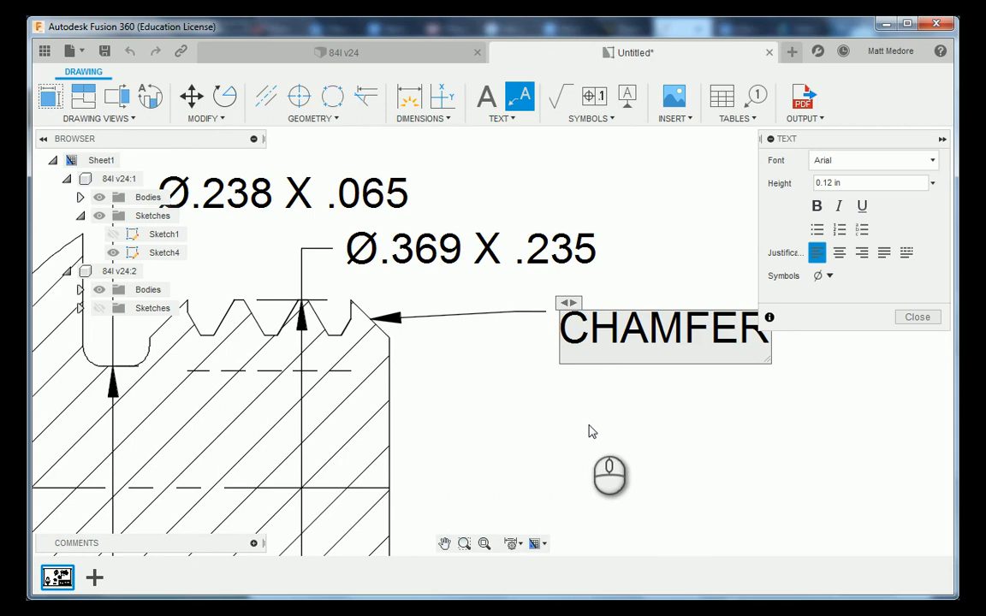
pyautogui.scroll(1, 588, 431)
pyautogui.write('.030')
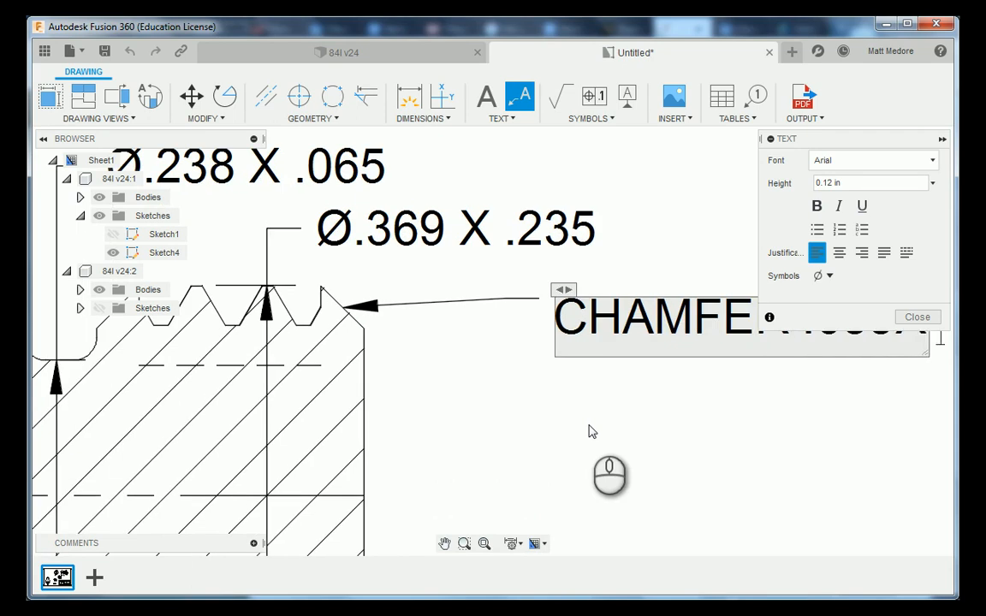
pyautogui.write('X 45')
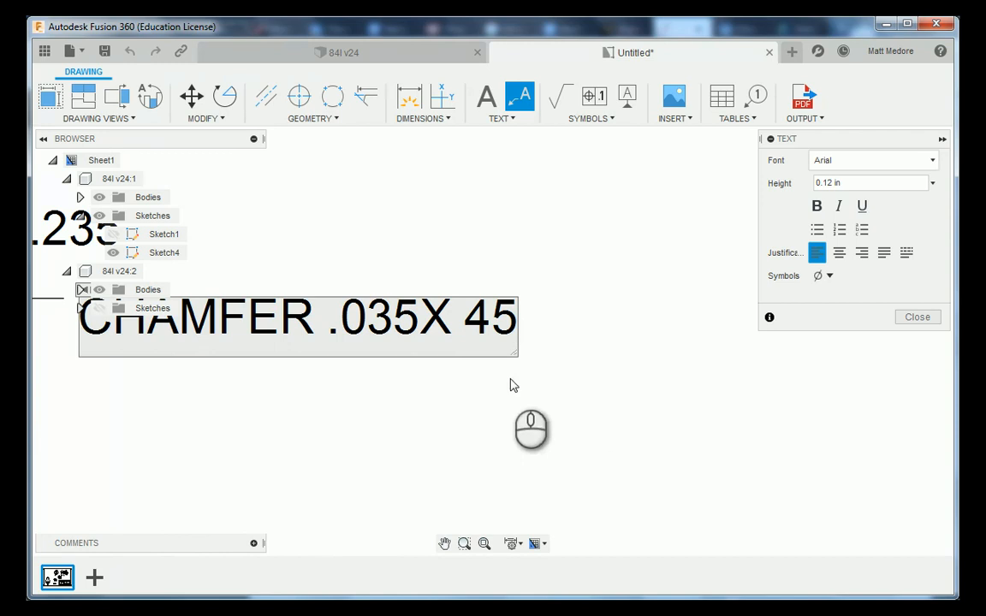
pyautogui.click(418, 321)
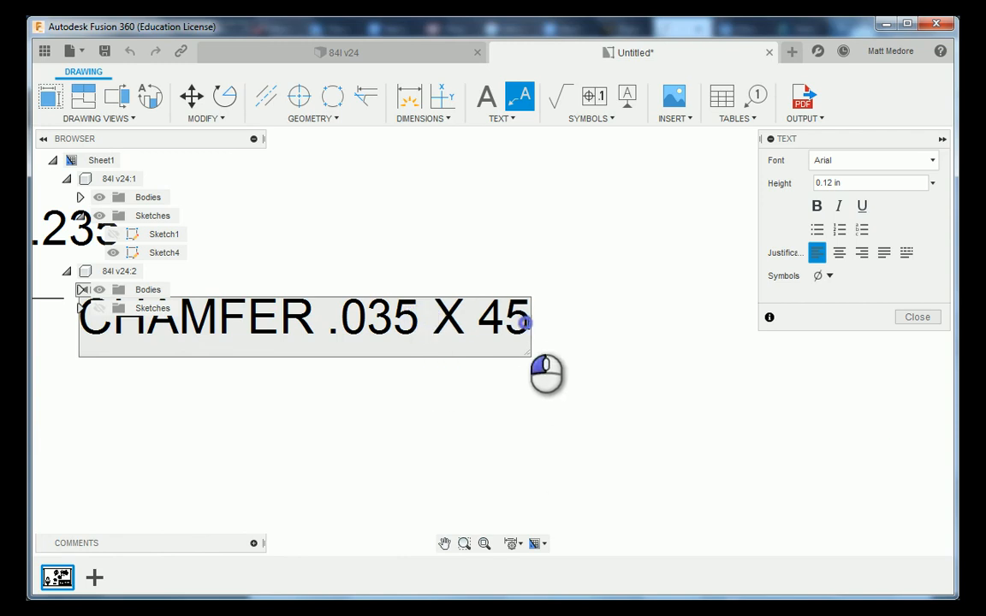
pyautogui.click(823, 276)
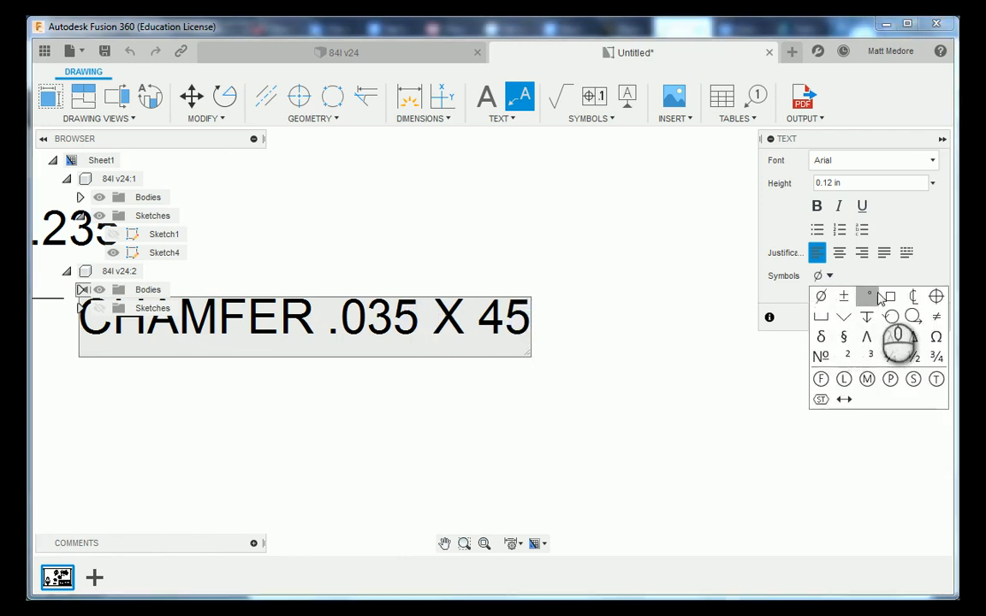
pyautogui.click(868, 296)
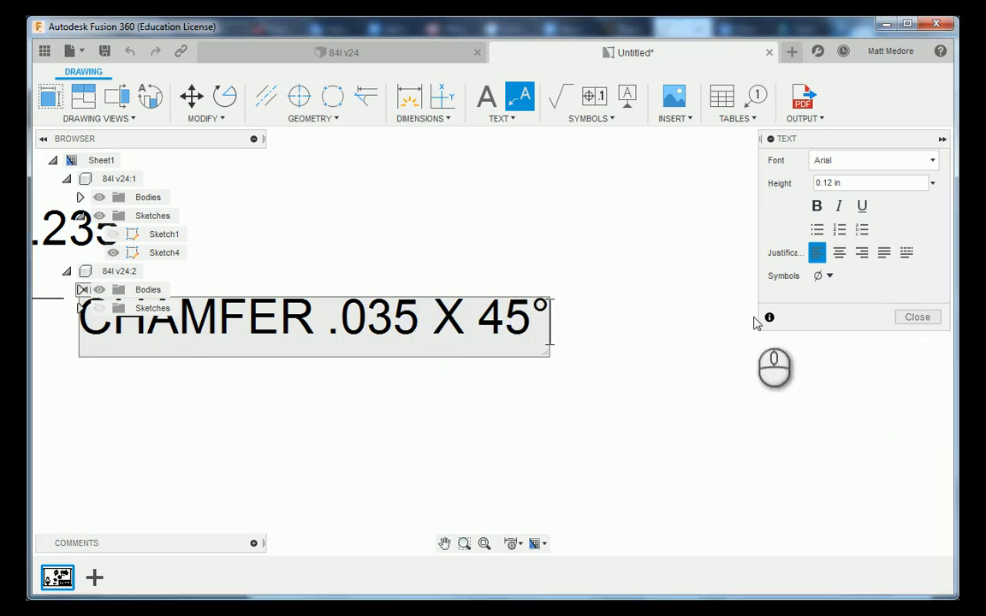
pyautogui.write('2X')
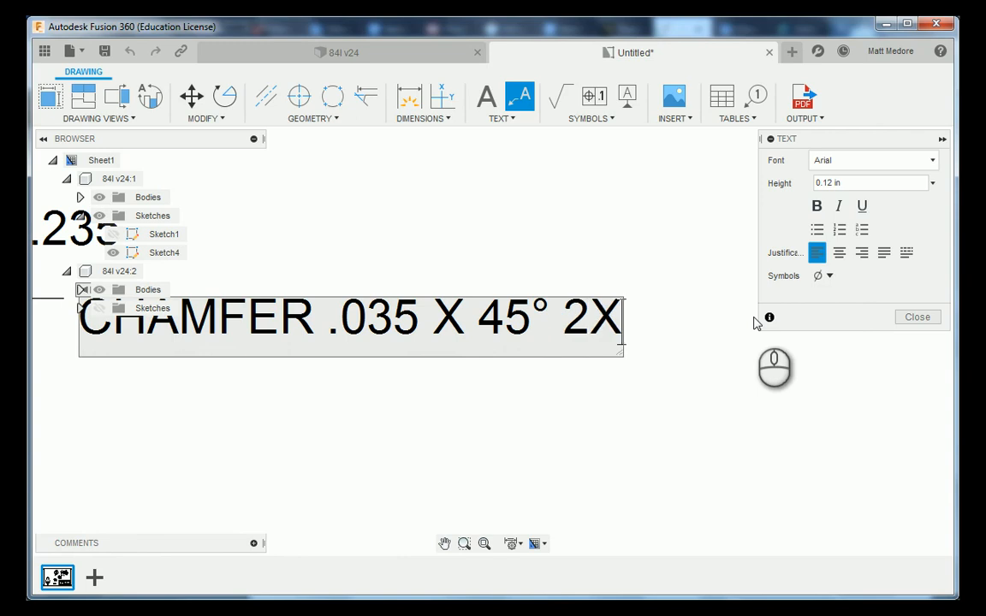
pyautogui.scroll(-2, 712, 427)
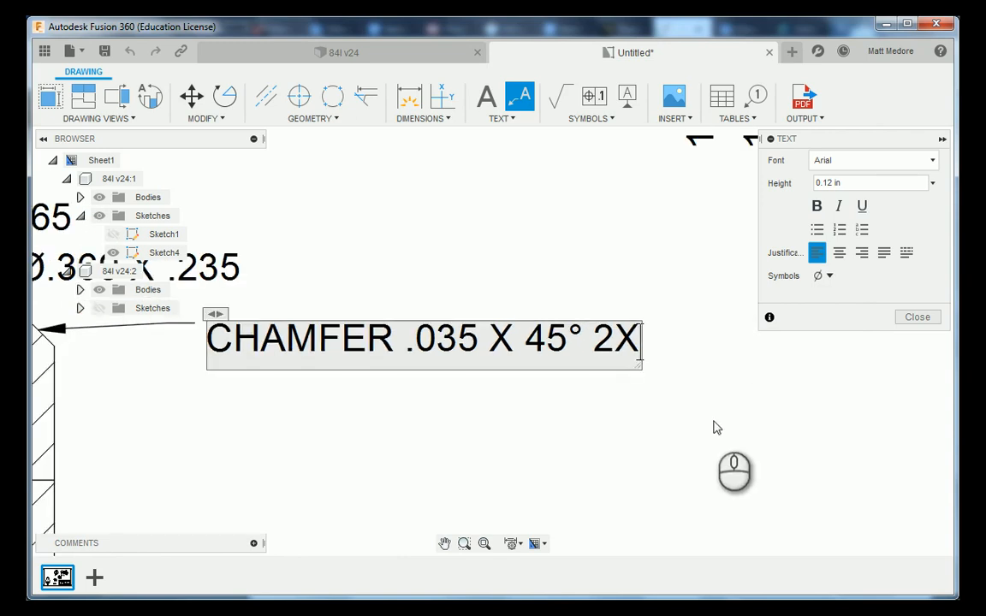
pyautogui.click(908, 320)
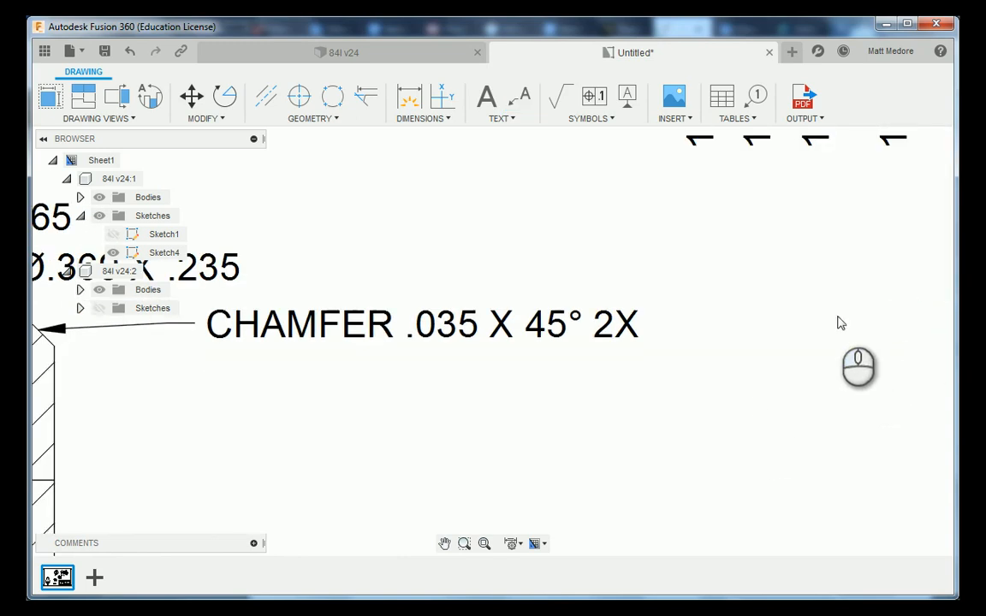
# Split the chamfer note into two lines, with "CHAMFER" above ".035 X 45° 2X" and no leading space on the second line
pyautogui.scroll(-3, 730, 326)
pyautogui.scroll(-1, 712, 274)
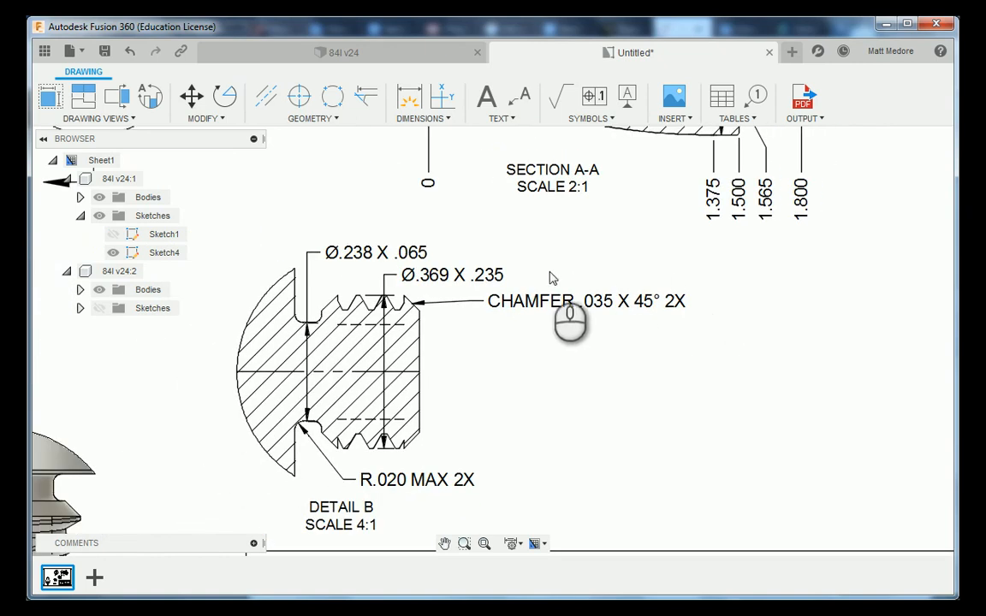
pyautogui.scroll(2, 548, 282)
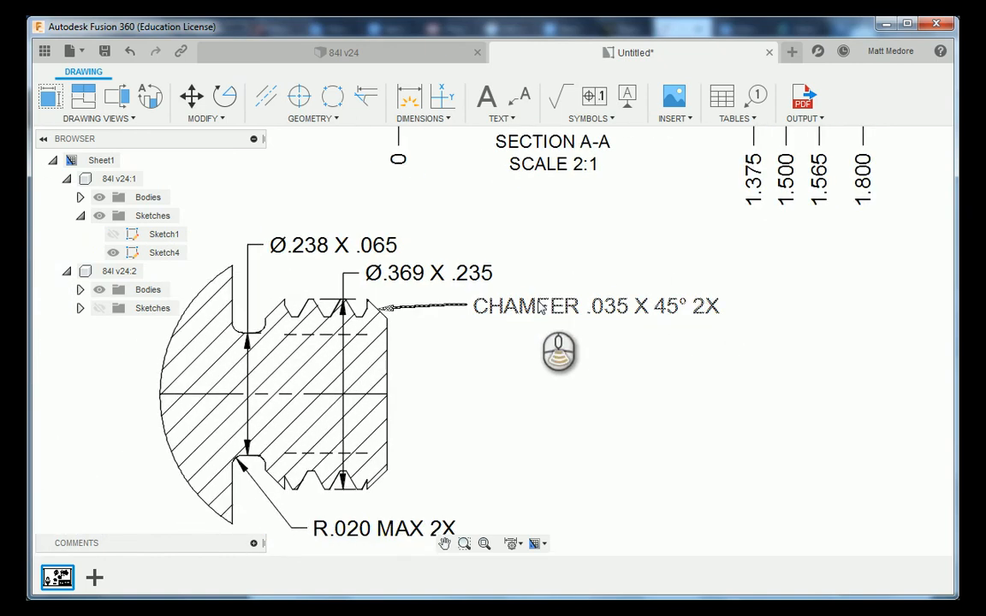
pyautogui.scroll(-1, 602, 319)
pyautogui.doubleClick(598, 311)
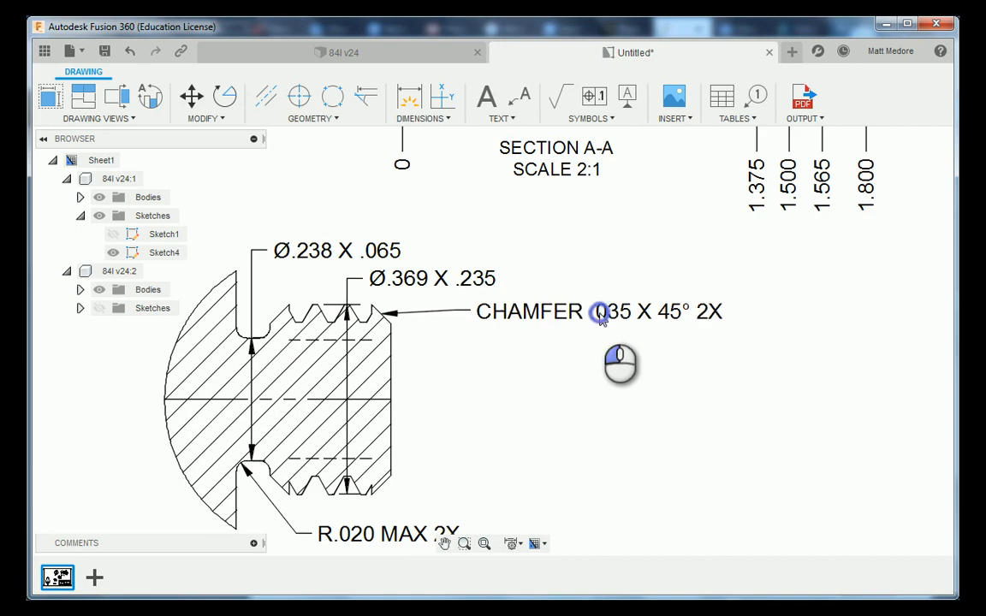
pyautogui.click(585, 313)
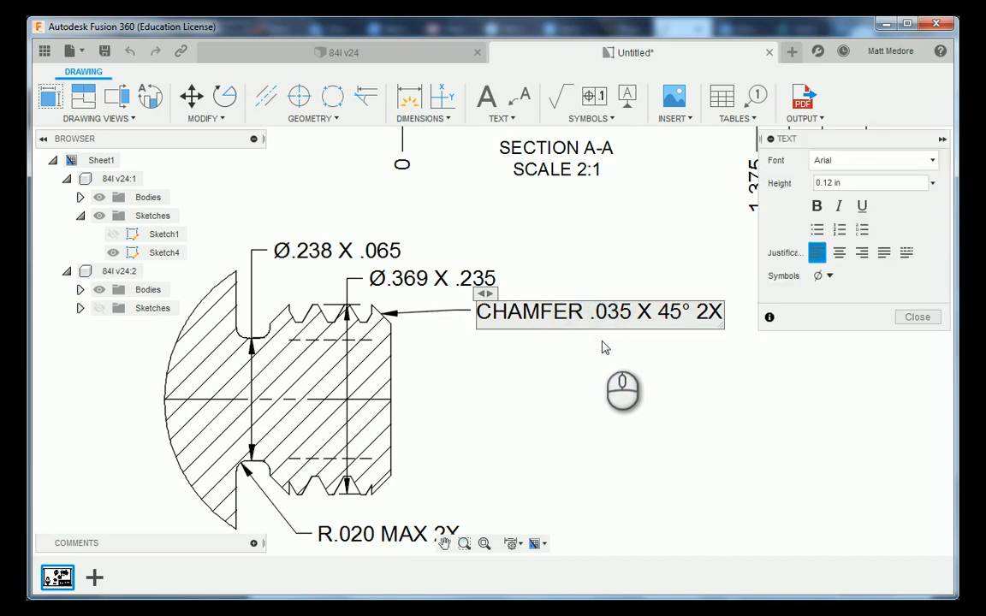
pyautogui.press('Return')
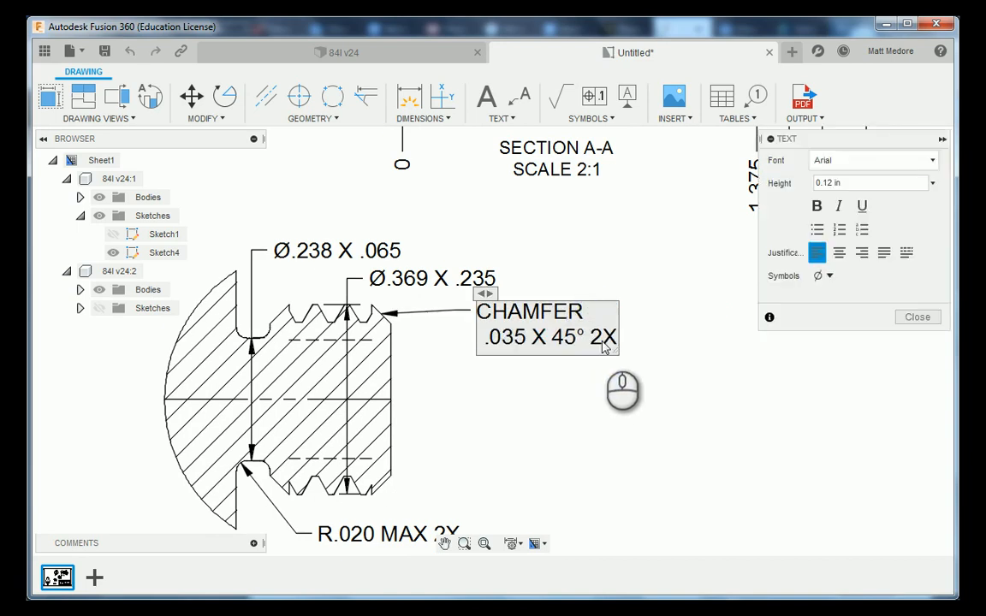
pyautogui.press('Delete')
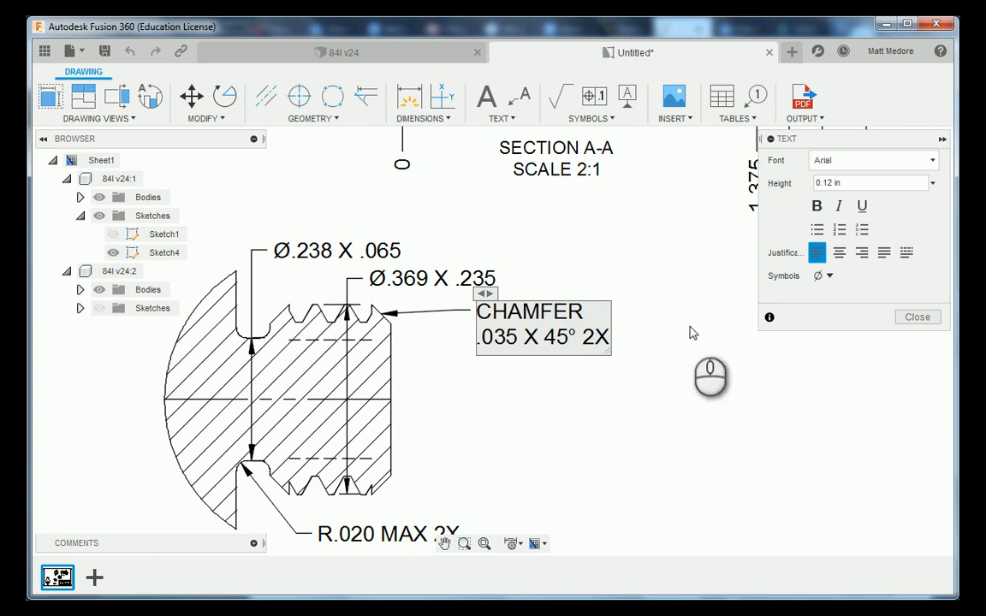
pyautogui.click(917, 316)
pyautogui.scroll(3, 531, 334)
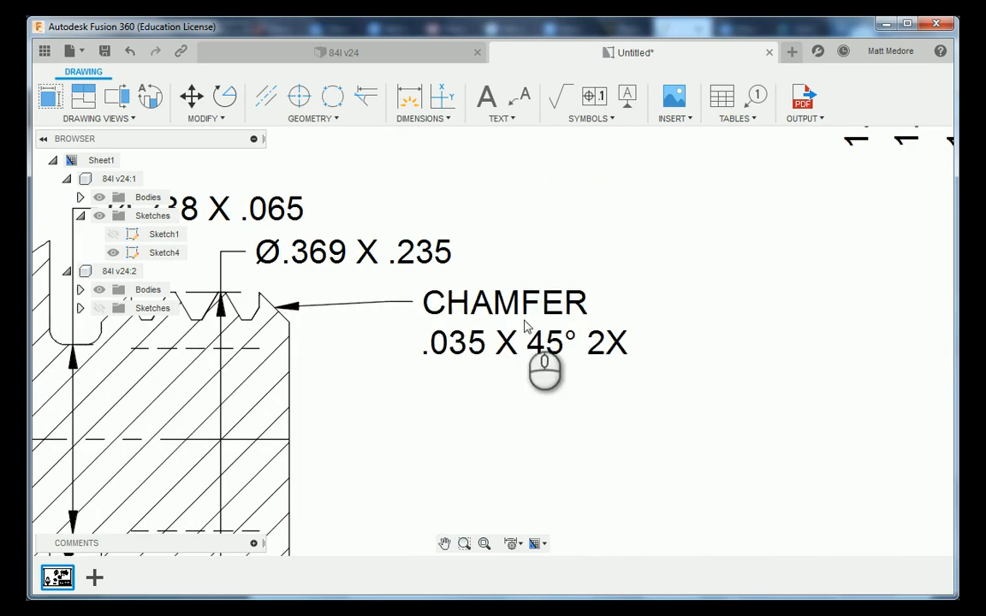
pyautogui.click(701, 378)
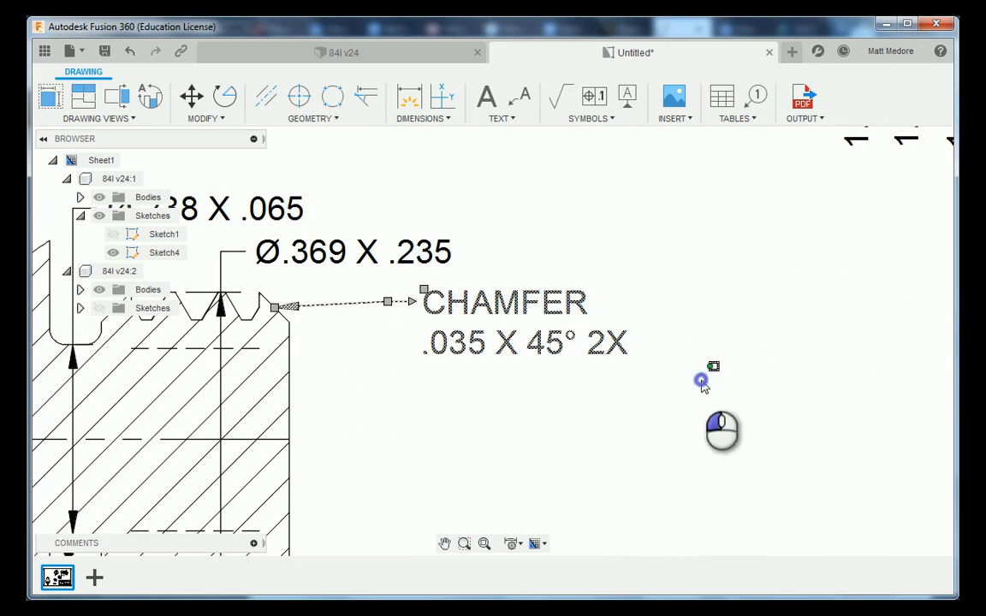
# Set the text height of the whole Detail C view label, including its scale line, to 0.1 in
pyautogui.scroll(2, 659, 267)
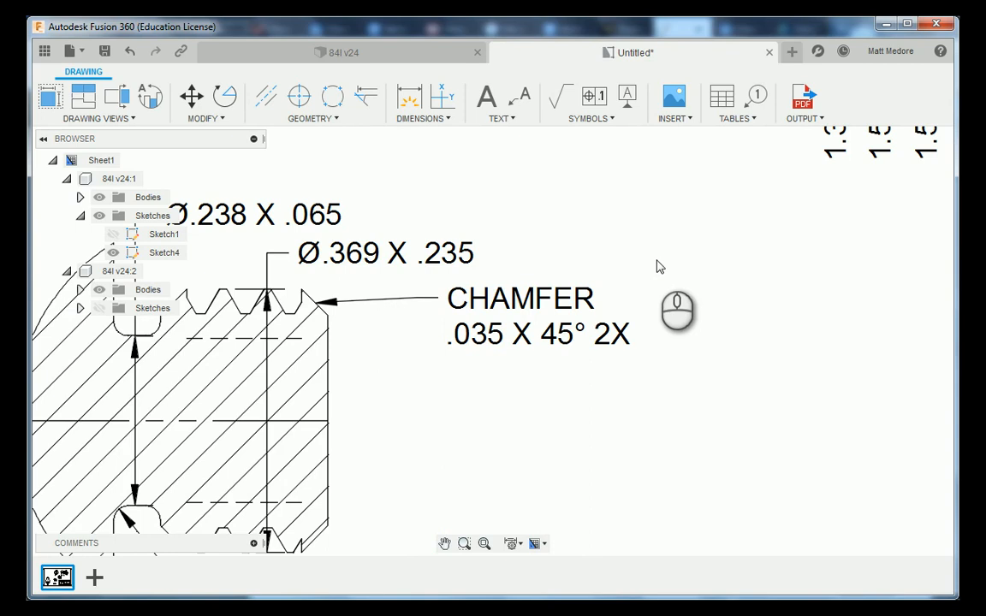
pyautogui.scroll(-3, 658, 267)
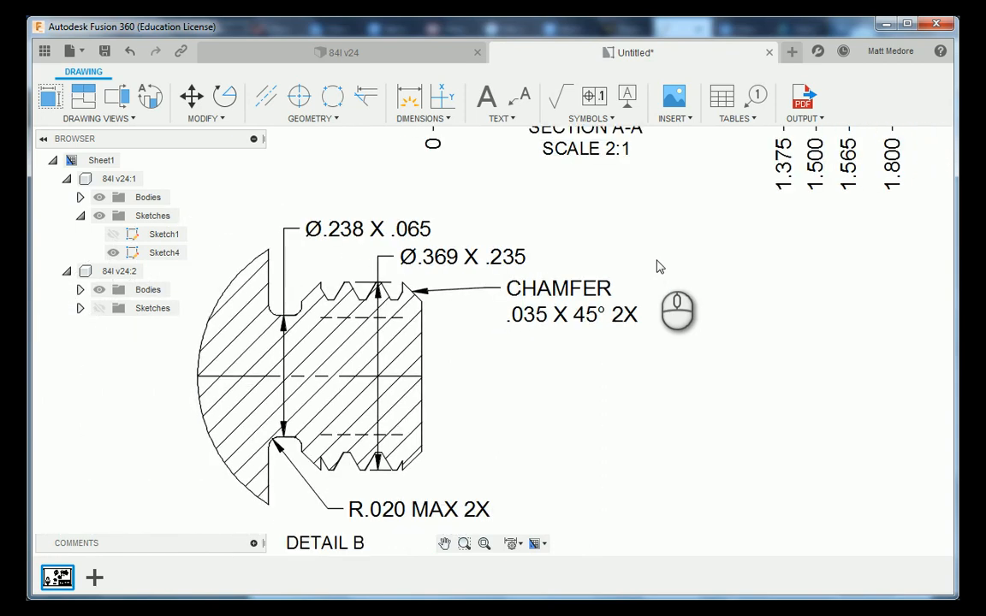
pyautogui.scroll(-1, 659, 267)
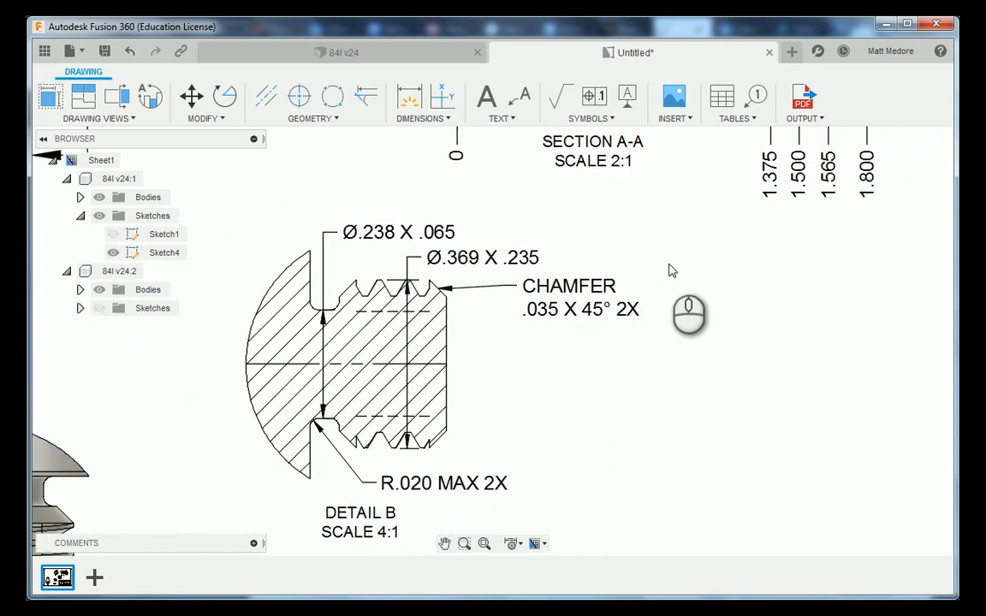
pyautogui.scroll(-3, 699, 292)
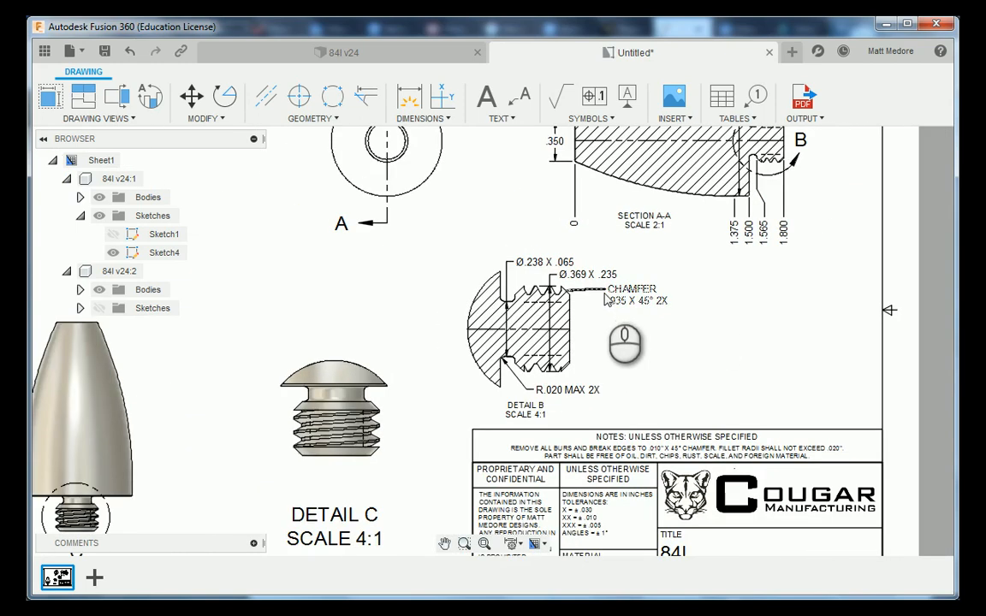
pyautogui.scroll(-3, 606, 297)
pyautogui.scroll(3, 407, 493)
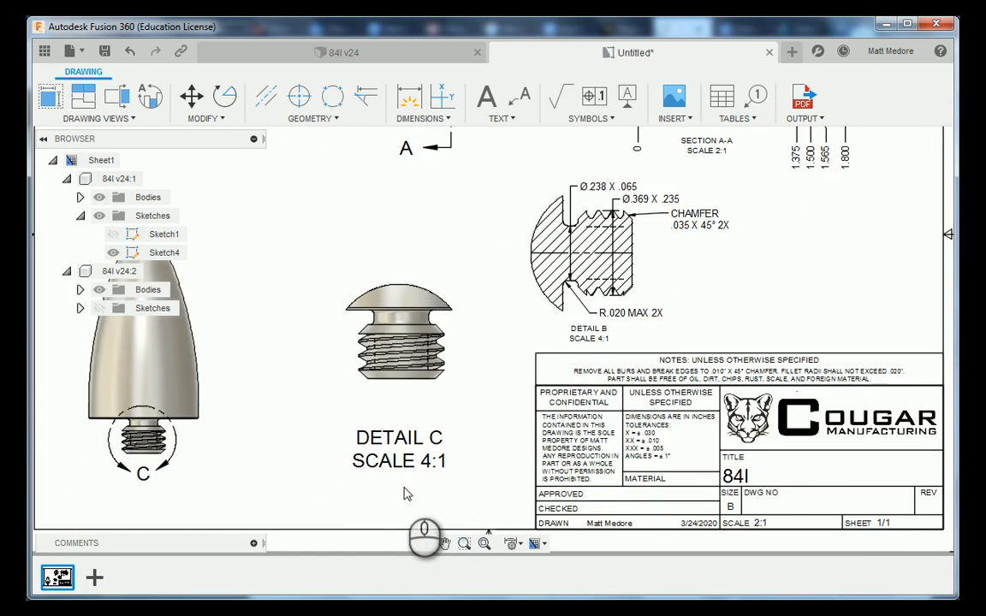
pyautogui.scroll(3, 407, 493)
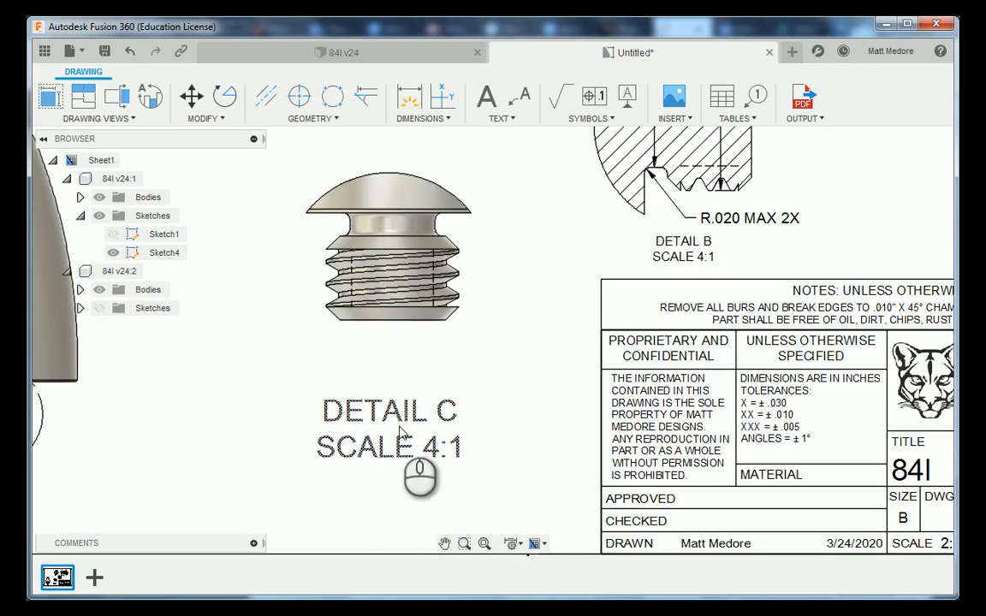
pyautogui.doubleClick(385, 418)
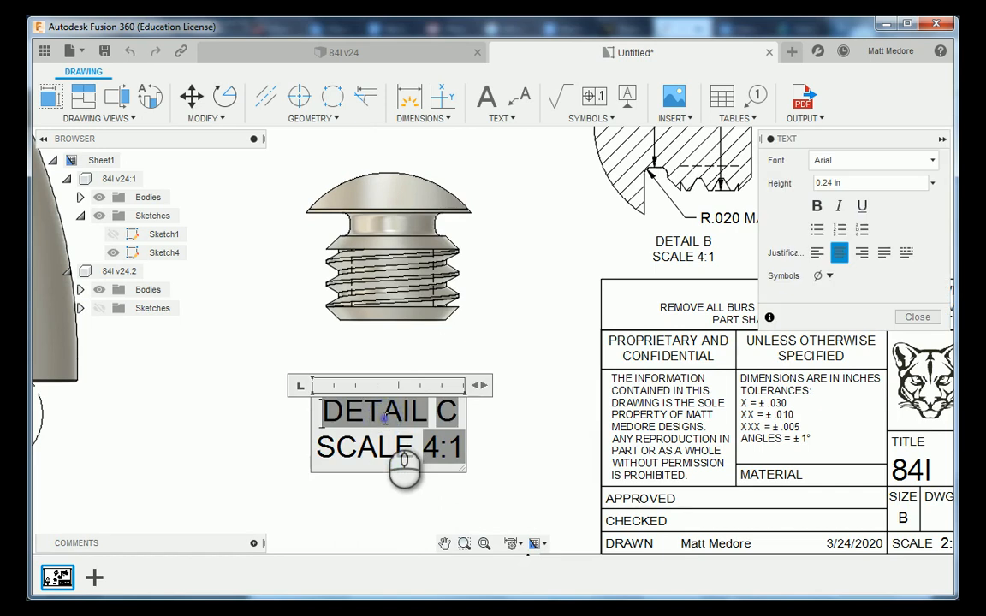
pyautogui.moveTo(319, 414); pyautogui.dragTo(448, 463)
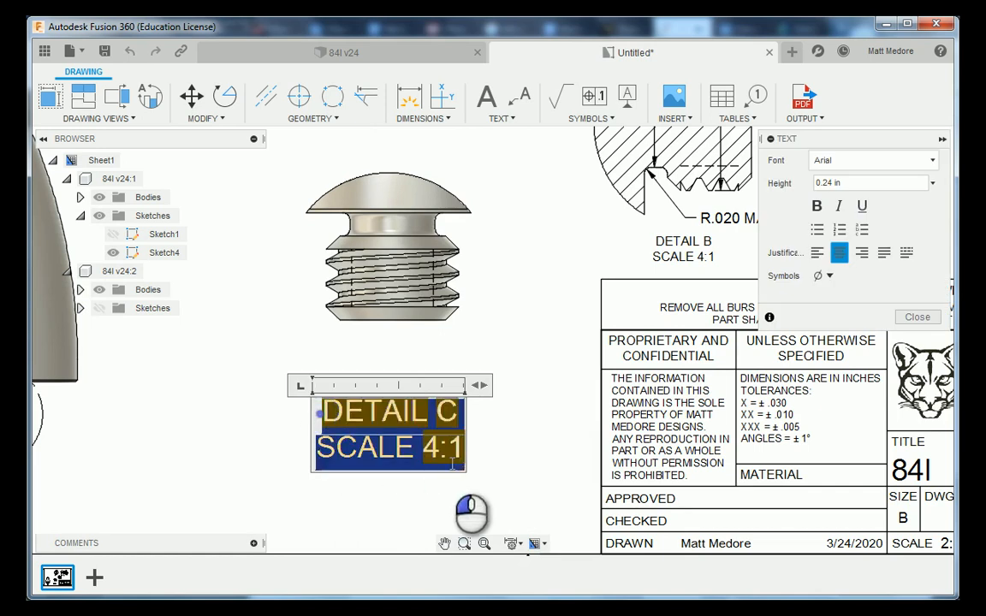
pyautogui.click(842, 182)
pyautogui.moveTo(842, 182); pyautogui.dragTo(825, 192)
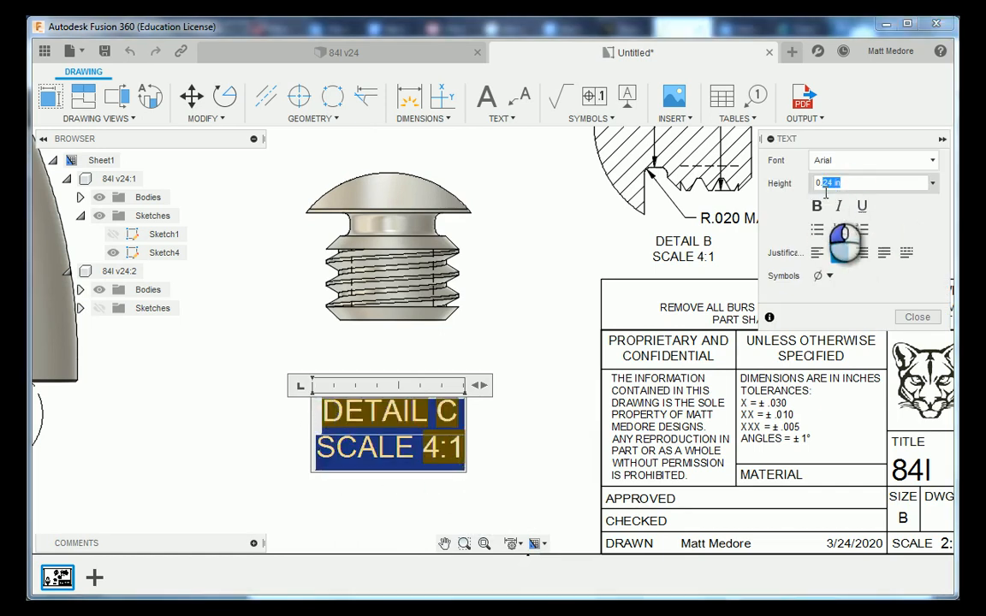
pyautogui.write('1')
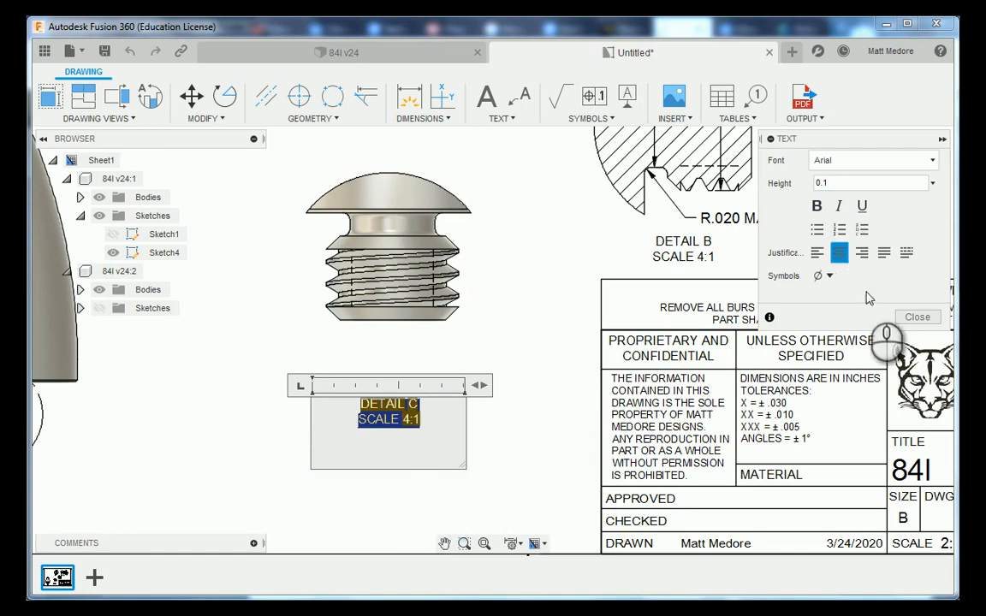
pyautogui.click(906, 315)
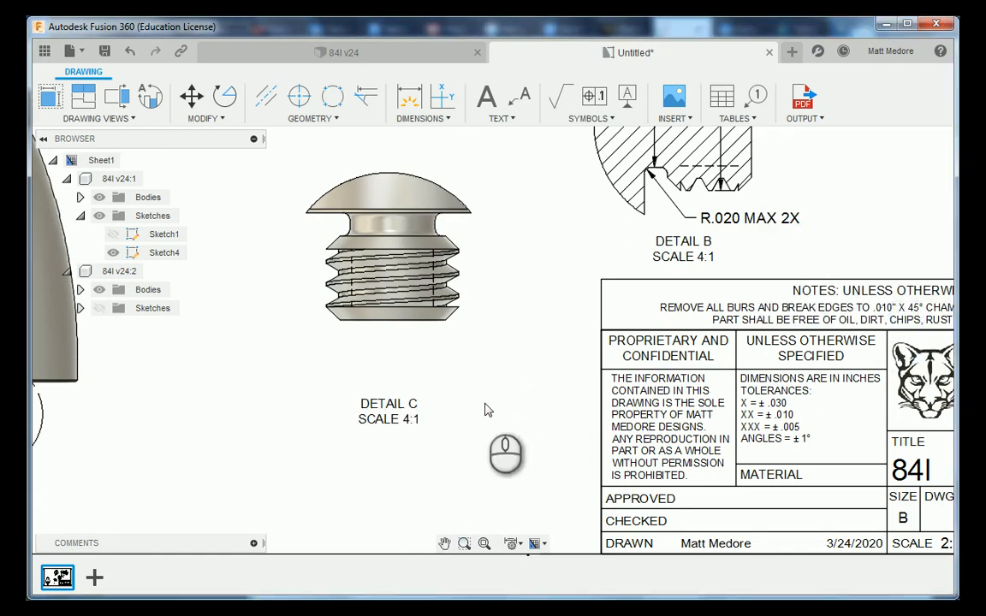
pyautogui.scroll(-2, 485, 410)
pyautogui.scroll(1, 431, 178)
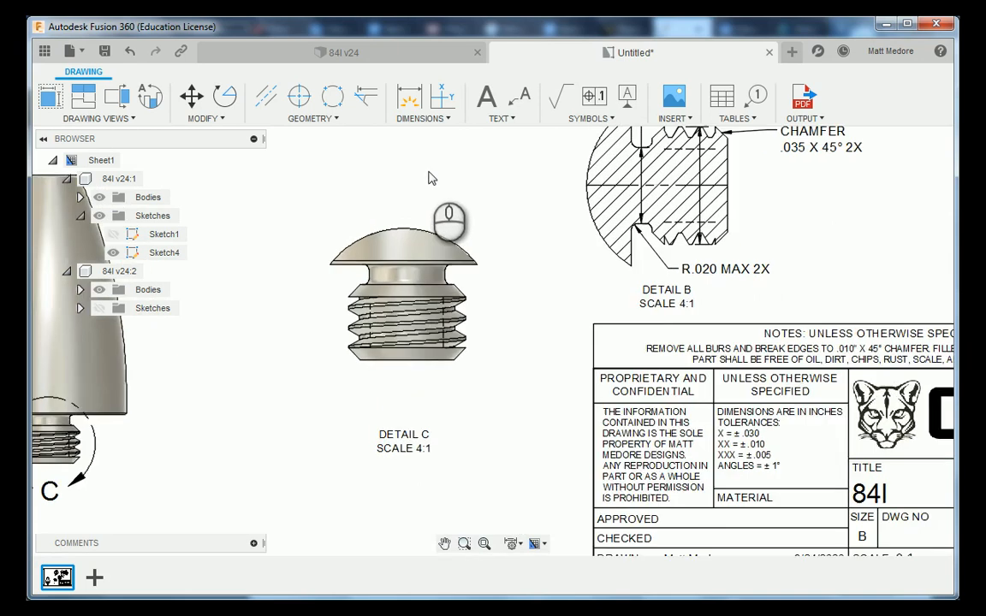
# Examine the thread profile, groove and chamfers in Detail C up close
pyautogui.scroll(1, 431, 178)
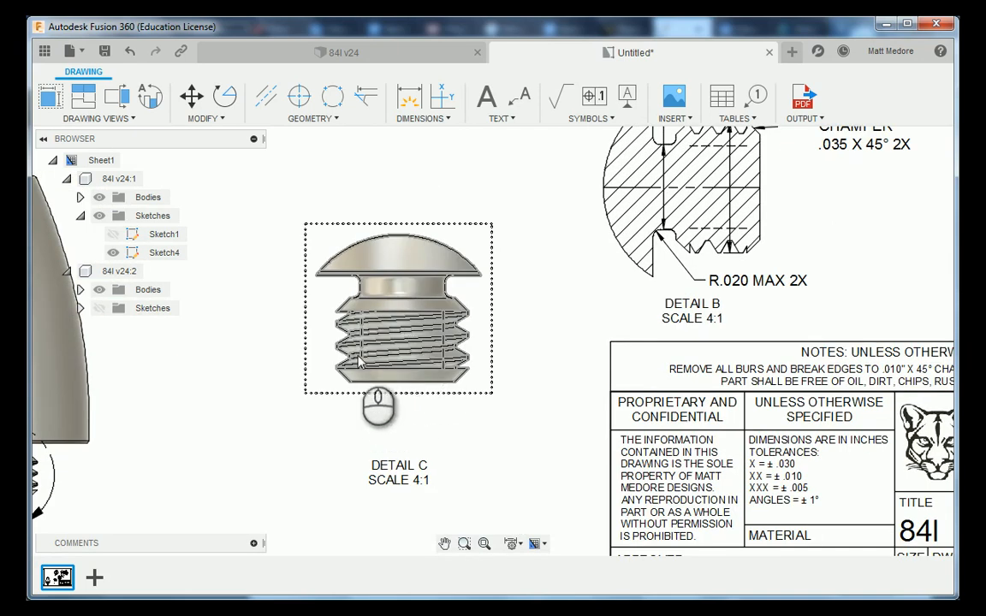
pyautogui.scroll(1, 434, 414)
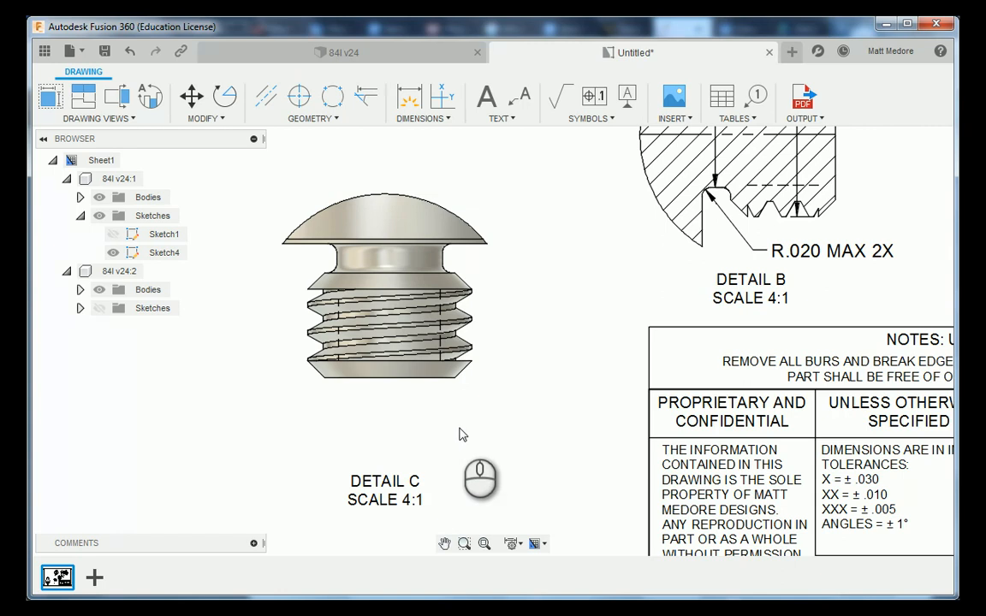
pyautogui.scroll(1, 460, 435)
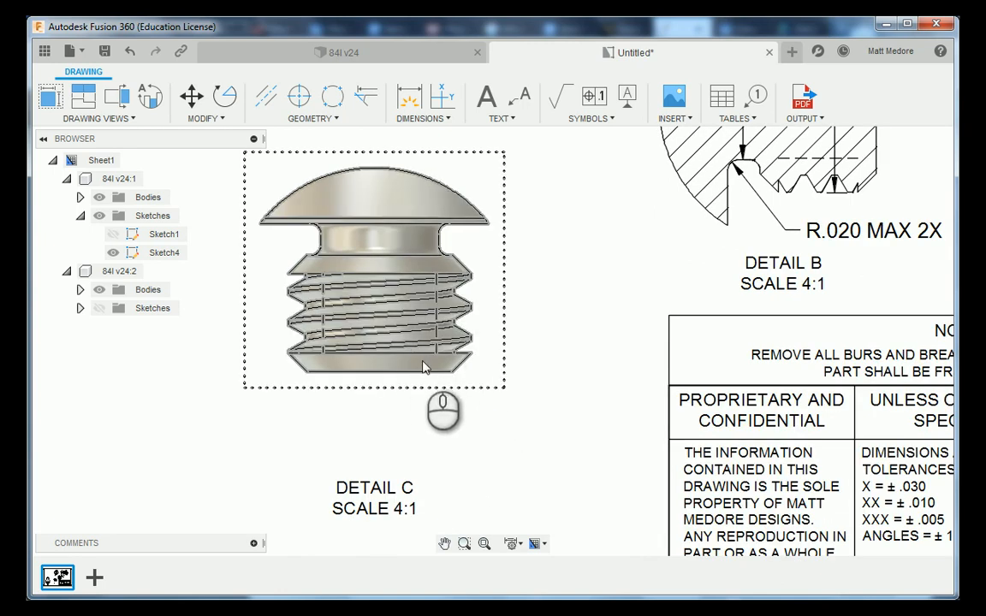
pyautogui.scroll(-2, 369, 400)
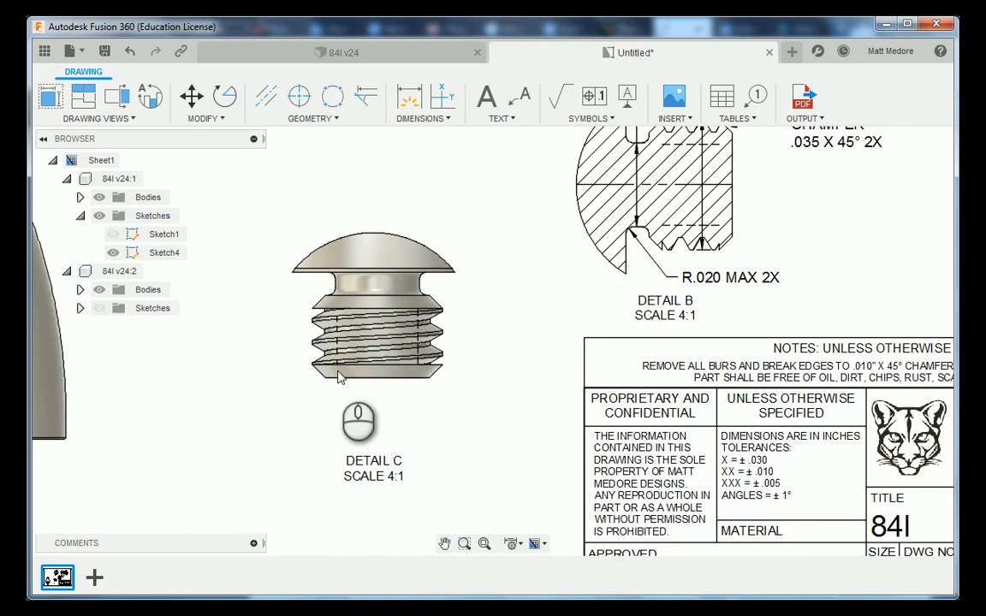
pyautogui.scroll(3, 295, 343)
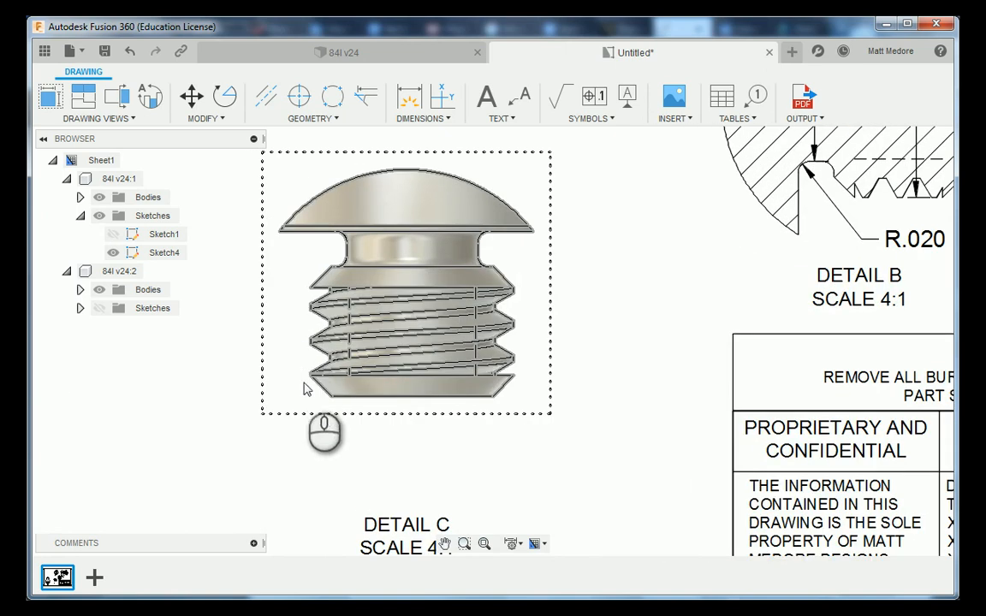
pyautogui.scroll(2, 285, 436)
pyautogui.scroll(-2, 289, 438)
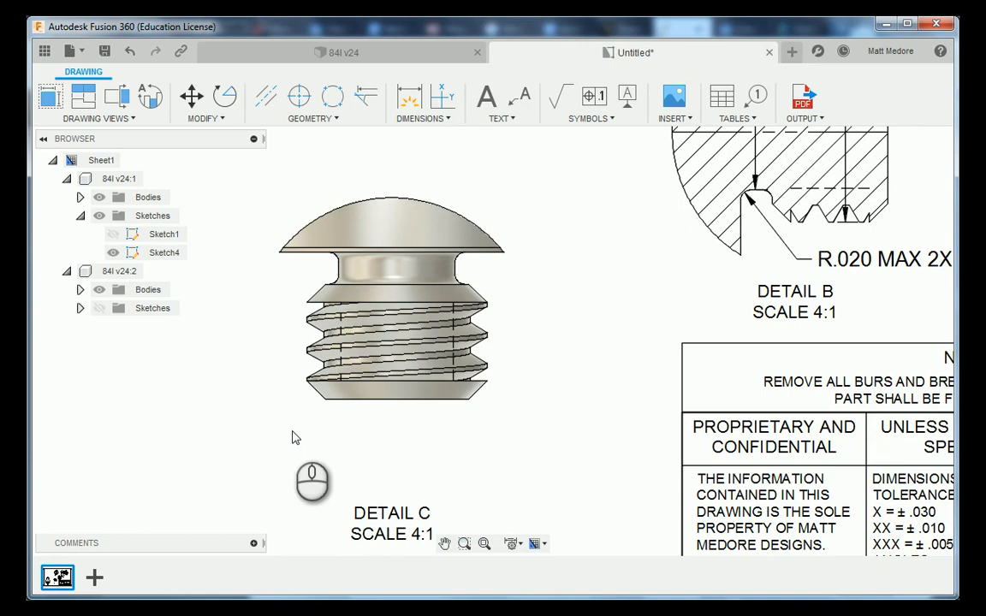
pyautogui.scroll(-2, 294, 438)
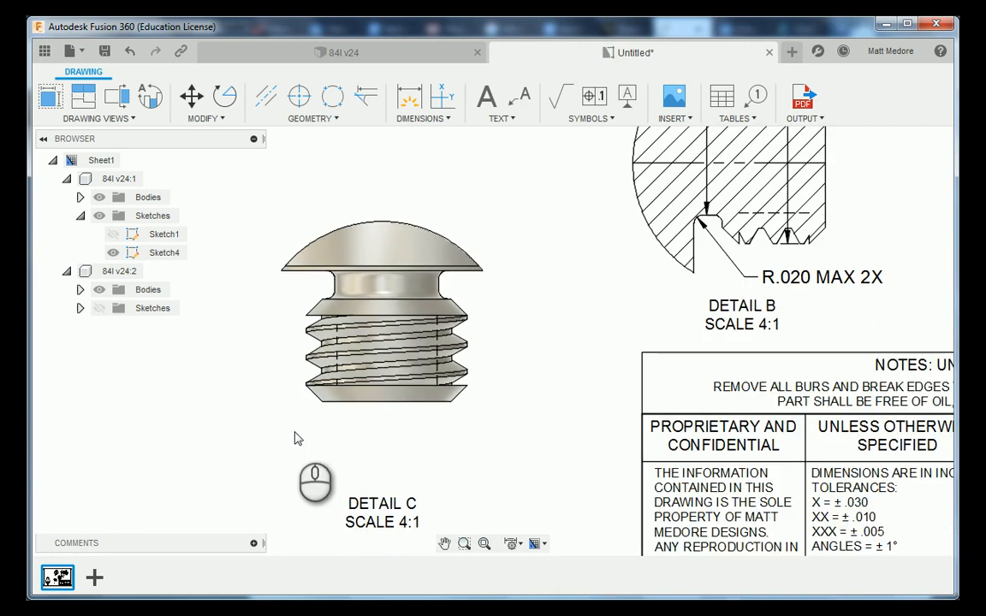
pyautogui.scroll(-1, 262, 440)
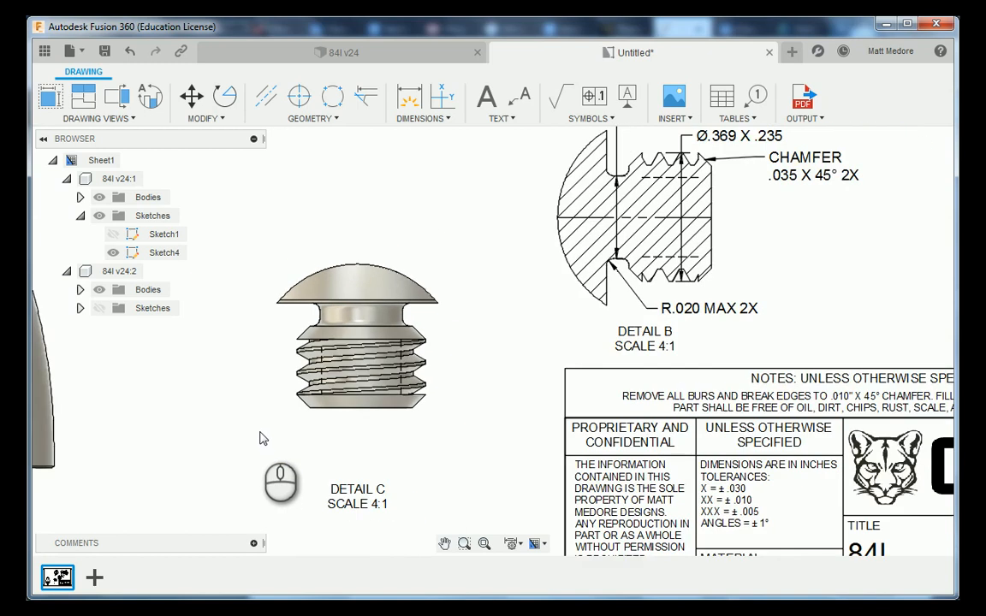
pyautogui.scroll(5, 257, 380)
pyautogui.scroll(5, 299, 376)
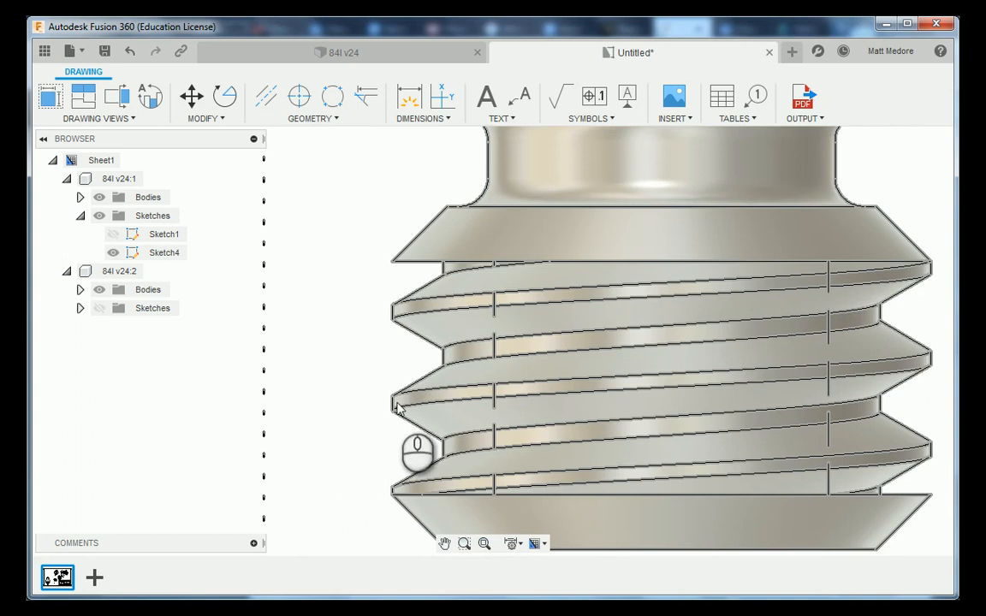
pyautogui.scroll(-1, 409, 453)
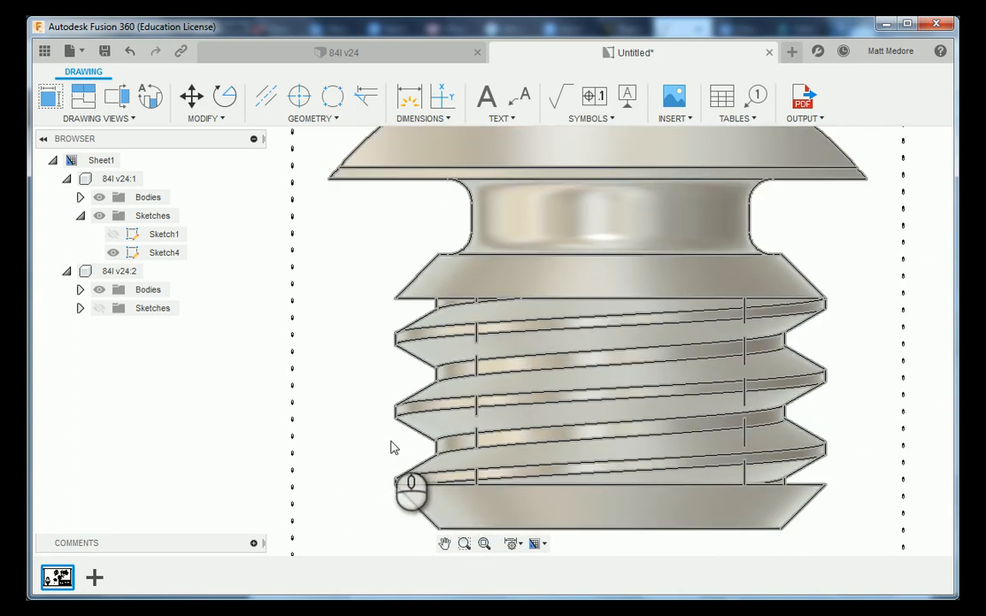
pyautogui.scroll(-1, 437, 441)
pyautogui.scroll(1, 408, 419)
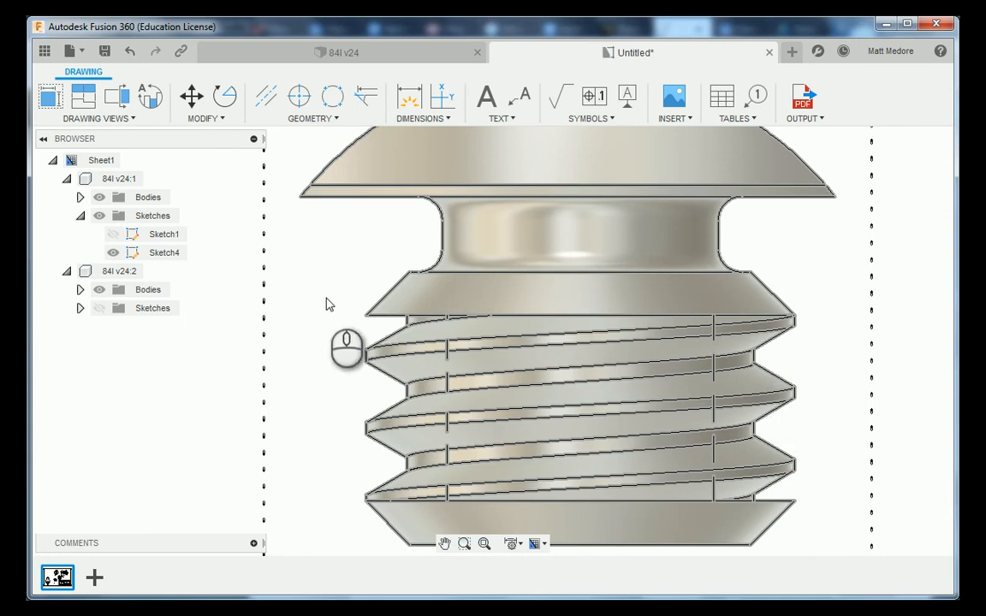
pyautogui.scroll(-3, 203, 378)
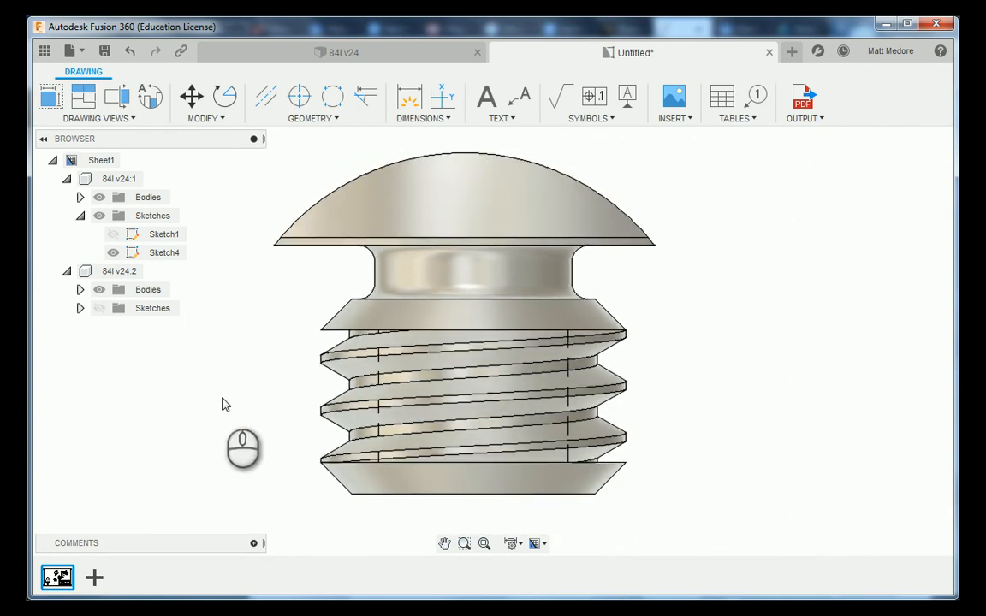
pyautogui.scroll(2, 295, 373)
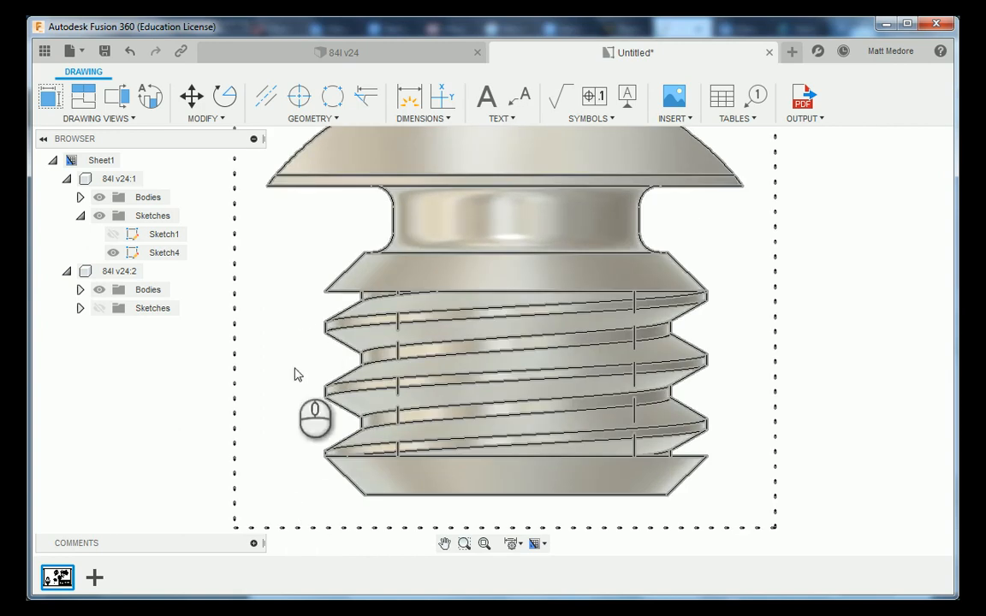
pyautogui.scroll(2, 308, 256)
# Add a centerline midway between the thread's crest and root edges on the left side of Detail C
pyautogui.click(314, 120)
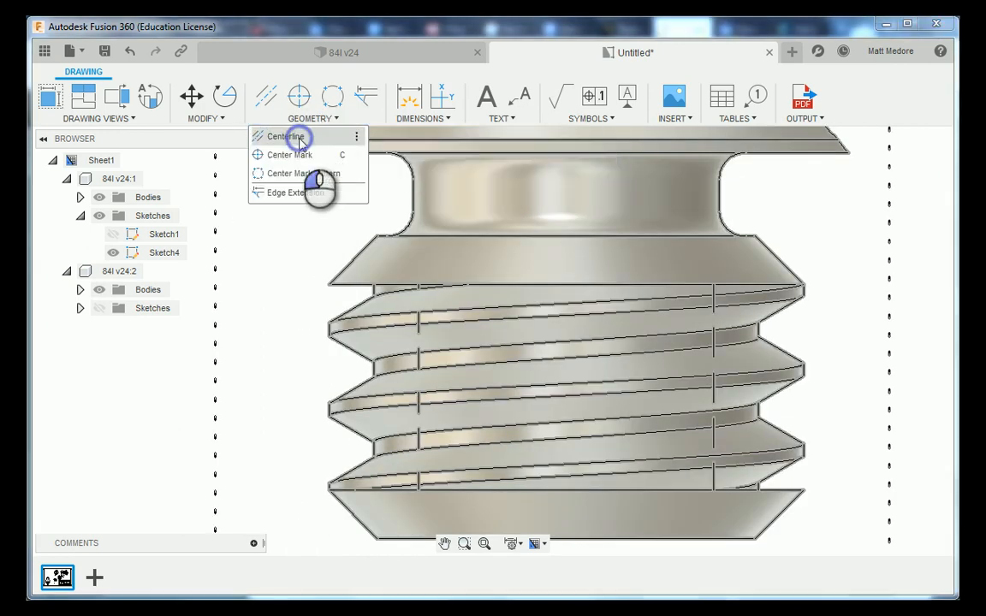
pyautogui.click(289, 136)
pyautogui.scroll(2, 315, 359)
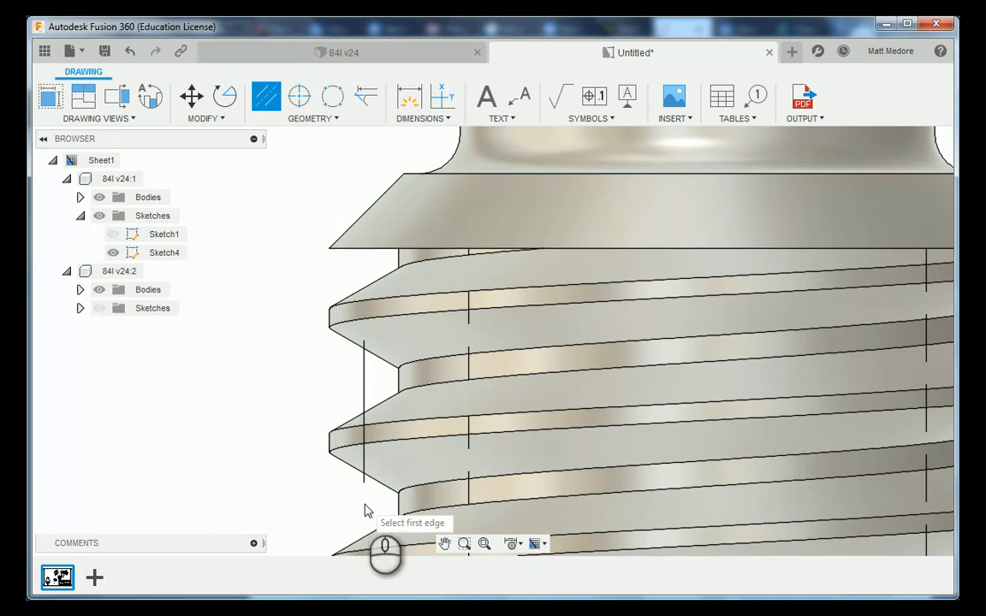
pyautogui.scroll(-2, 270, 413)
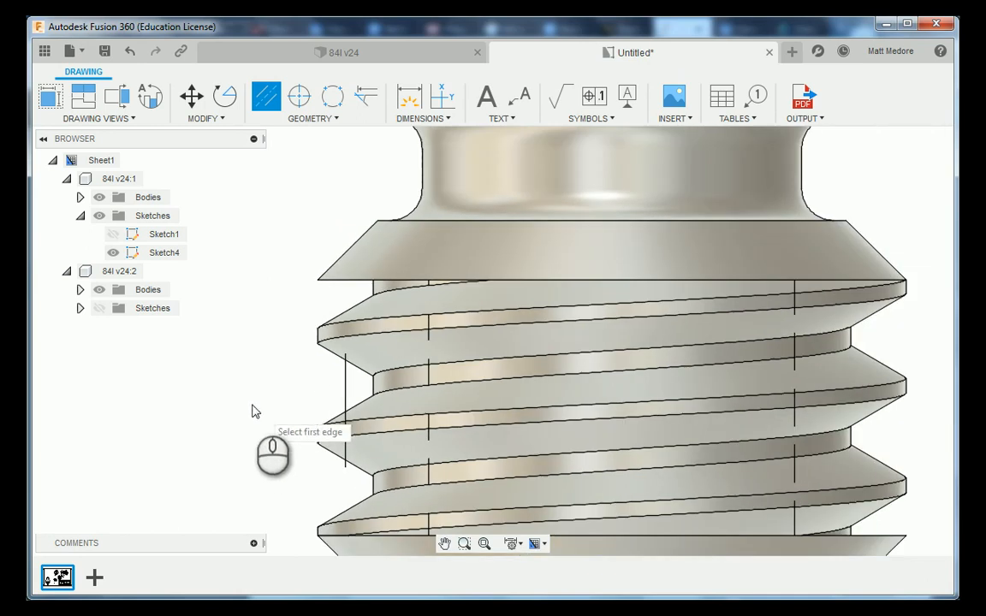
pyautogui.rightClick(173, 387)
pyautogui.click(238, 391)
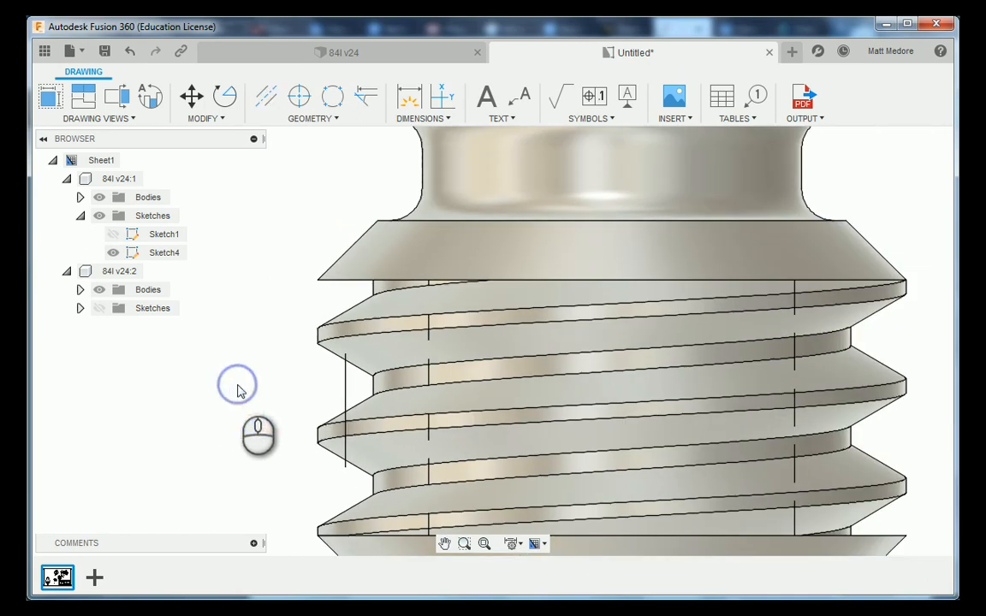
# Extend the thread centerline in Detail C up to the upper chamfer's top edge level and down to the part's bottom edge level
pyautogui.scroll(-3, 246, 340)
pyautogui.scroll(1, 290, 408)
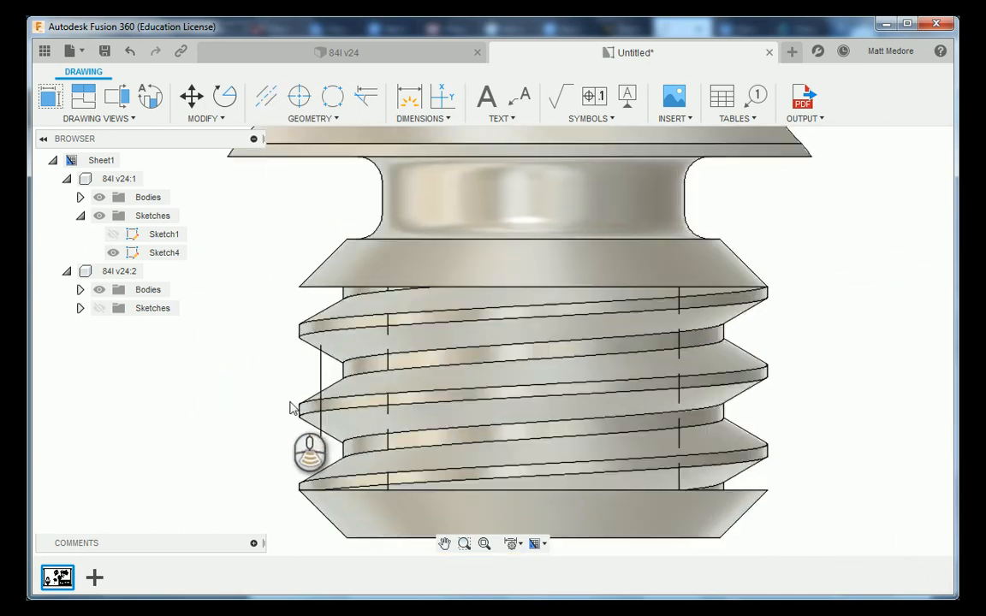
pyautogui.scroll(2, 334, 378)
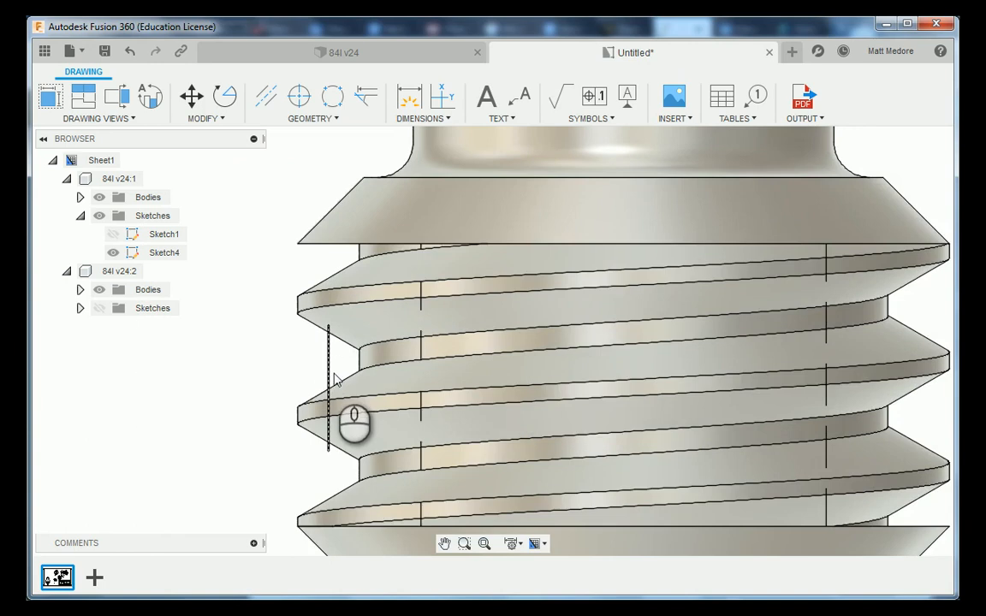
pyautogui.click(328, 325)
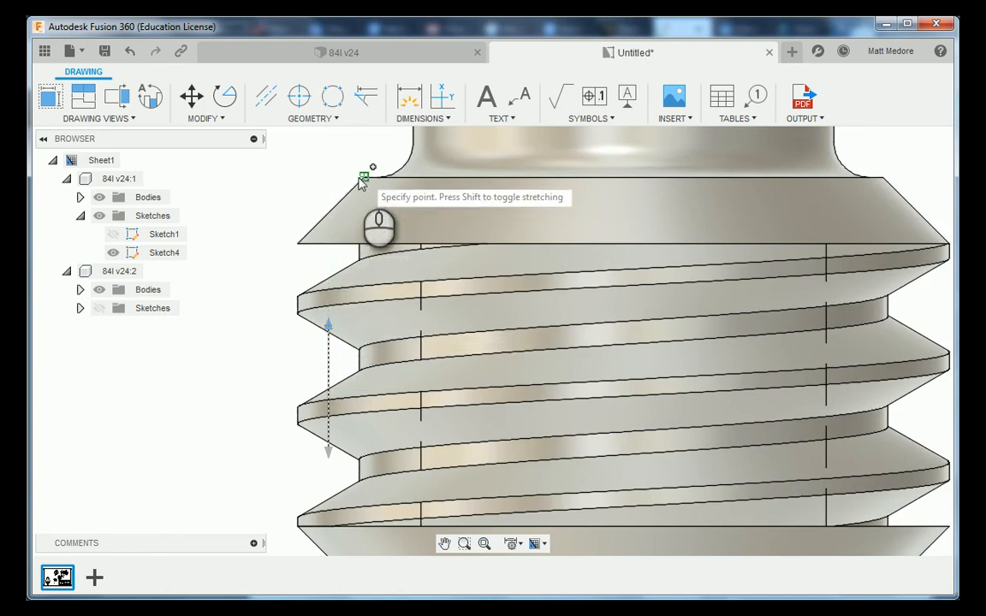
pyautogui.click(328, 176)
pyautogui.scroll(-3, 327, 176)
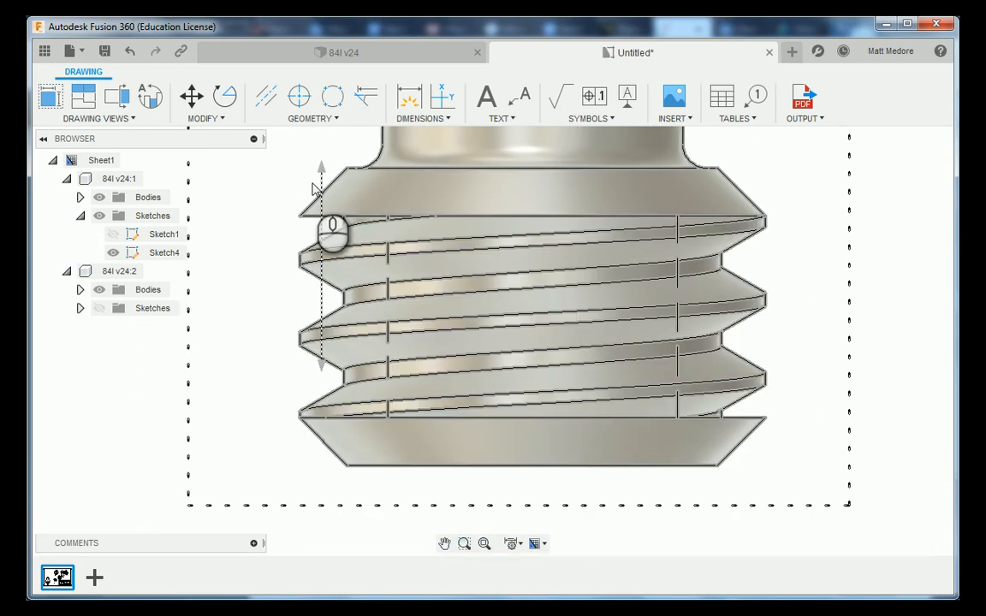
pyautogui.click(320, 365)
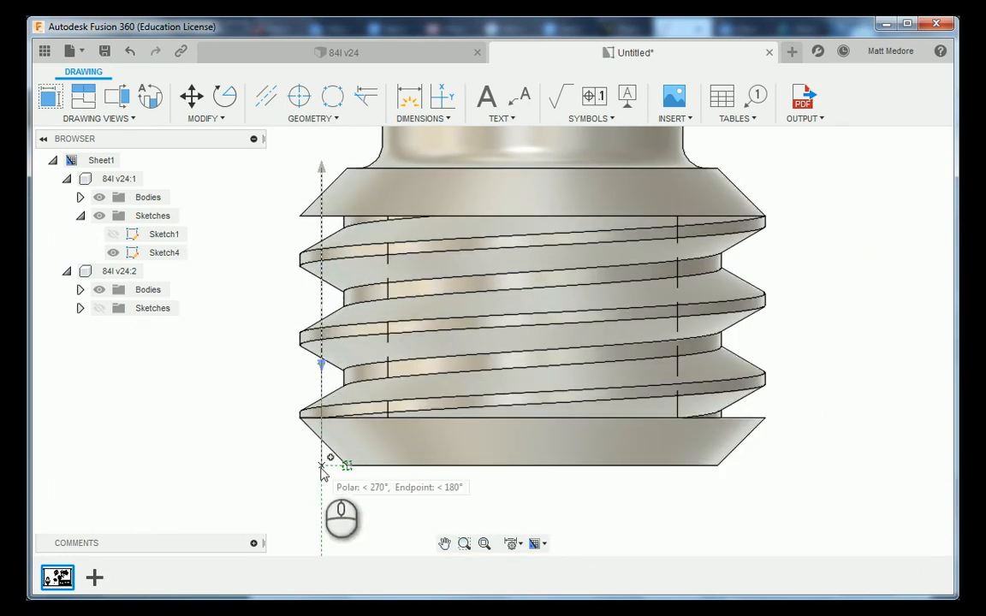
pyautogui.click(321, 466)
pyautogui.click(323, 523)
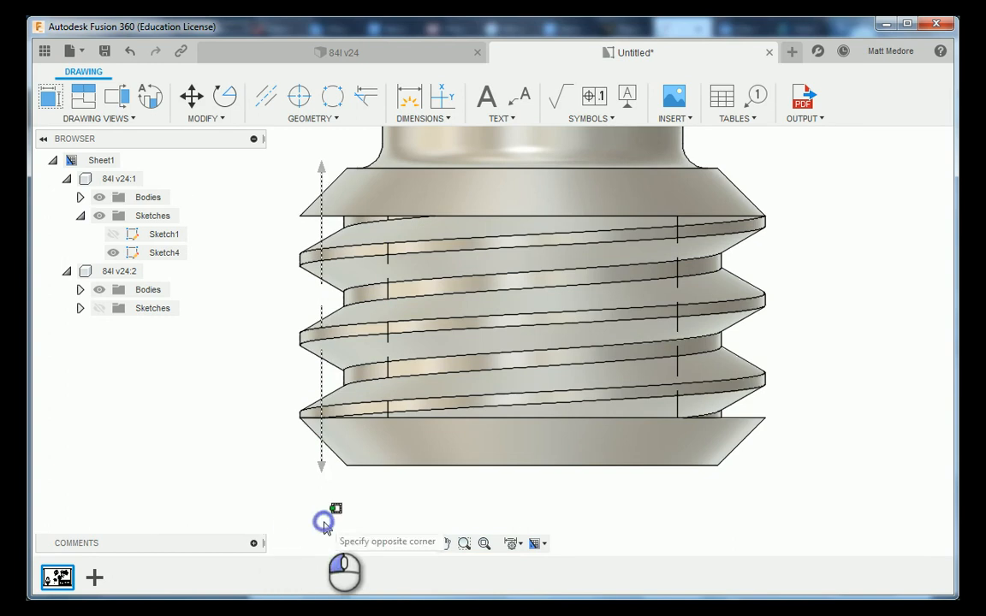
pyautogui.moveTo(324, 524); pyautogui.dragTo(347, 536)
pyautogui.scroll(-1, 346, 536)
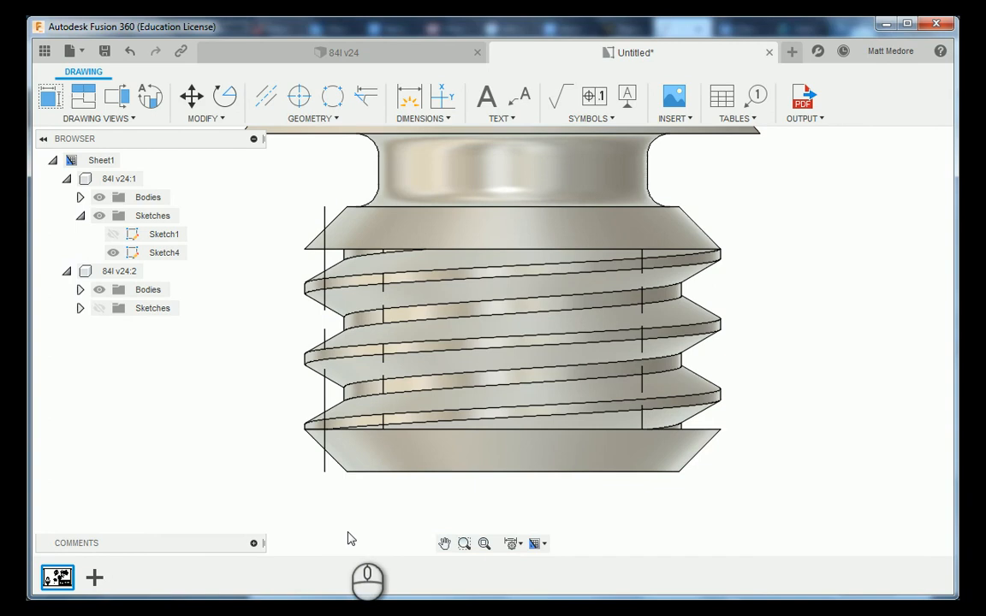
pyautogui.click(331, 462)
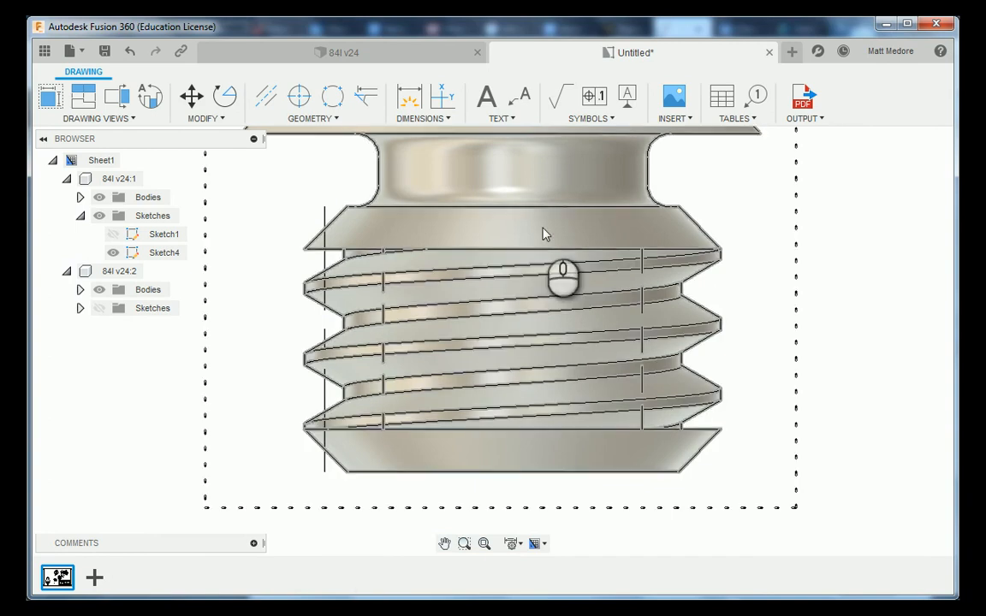
# Attach a leader note where the centerline crosses the thread flank in Detail C, placing the text to the left outside the part
pyautogui.click(526, 101)
pyautogui.scroll(5, 373, 257)
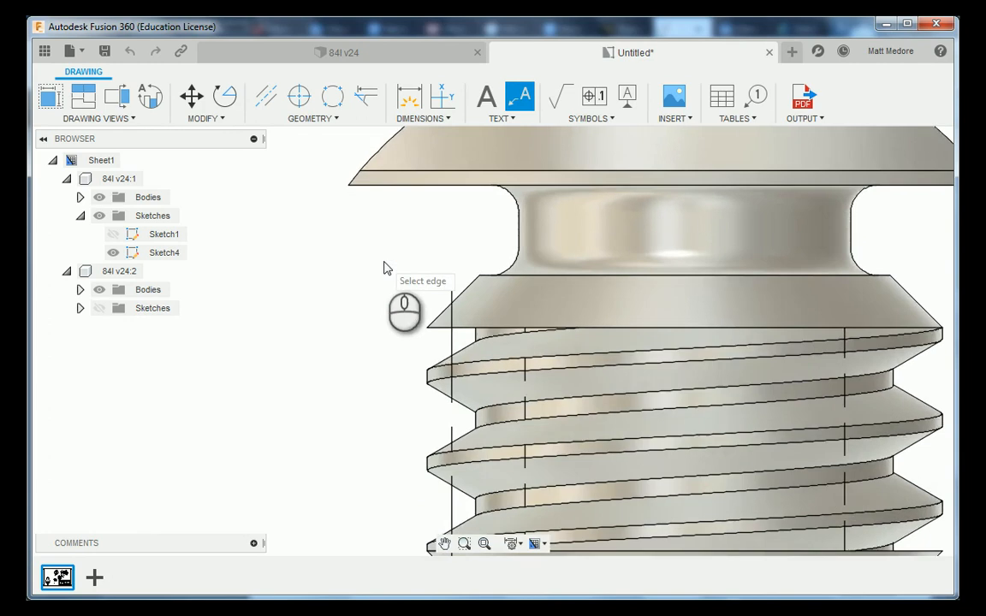
pyautogui.scroll(3, 389, 273)
pyautogui.scroll(1, 438, 423)
pyautogui.scroll(1, 462, 427)
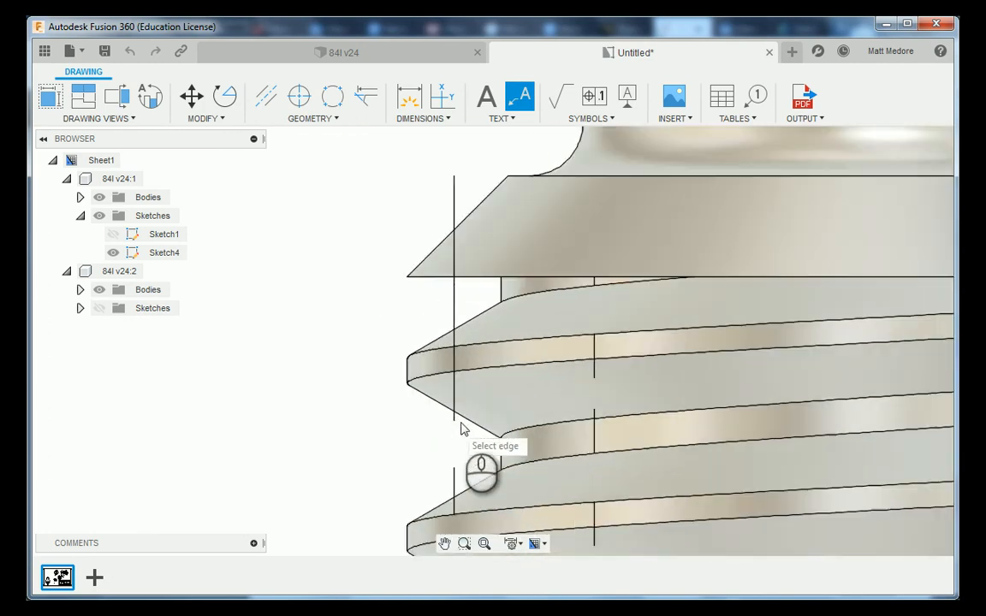
pyautogui.scroll(1, 462, 428)
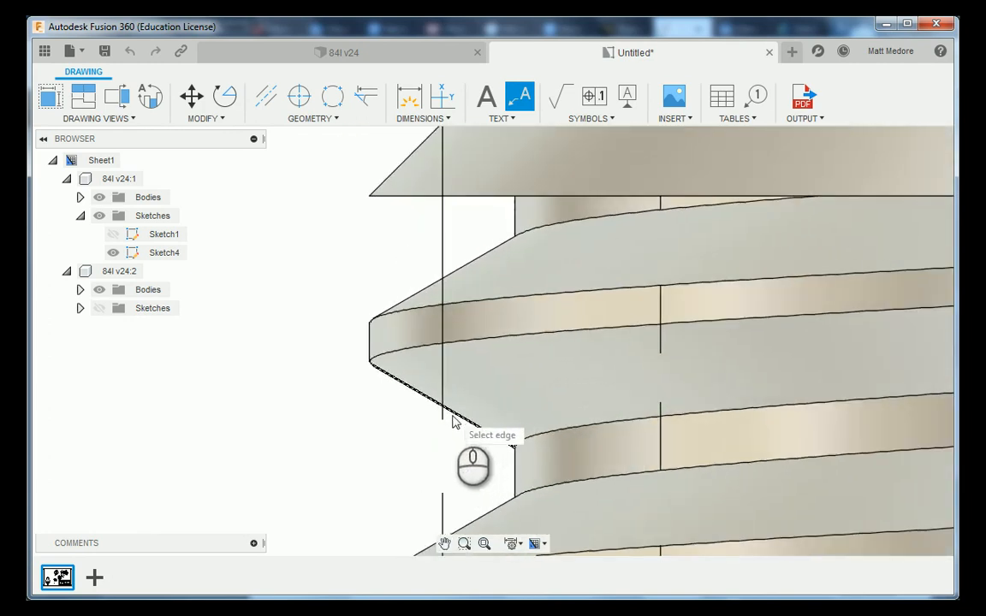
pyautogui.scroll(2, 436, 412)
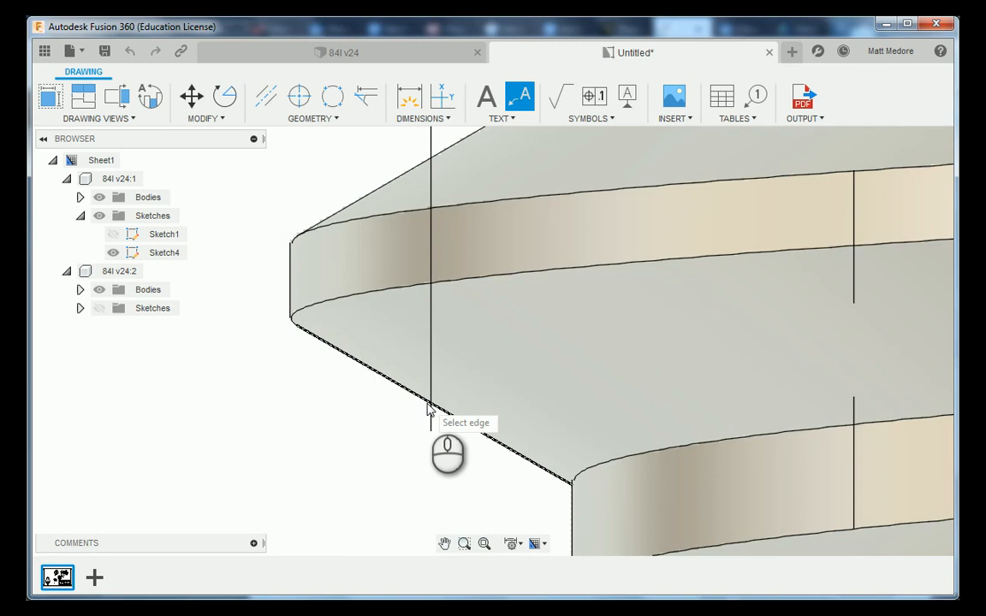
pyautogui.click(431, 410)
pyautogui.scroll(-5, 432, 409)
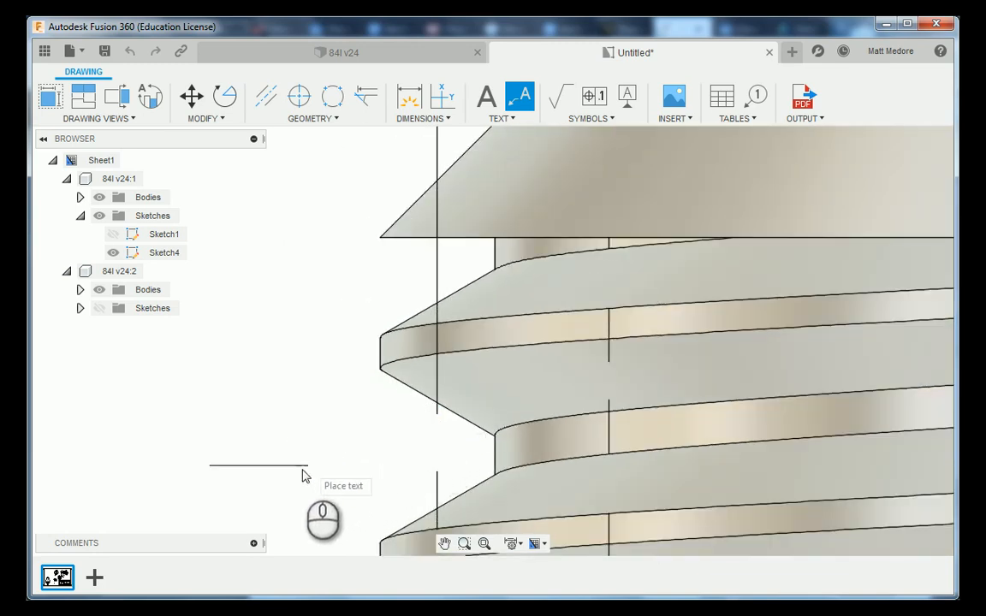
pyautogui.scroll(-5, 409, 438)
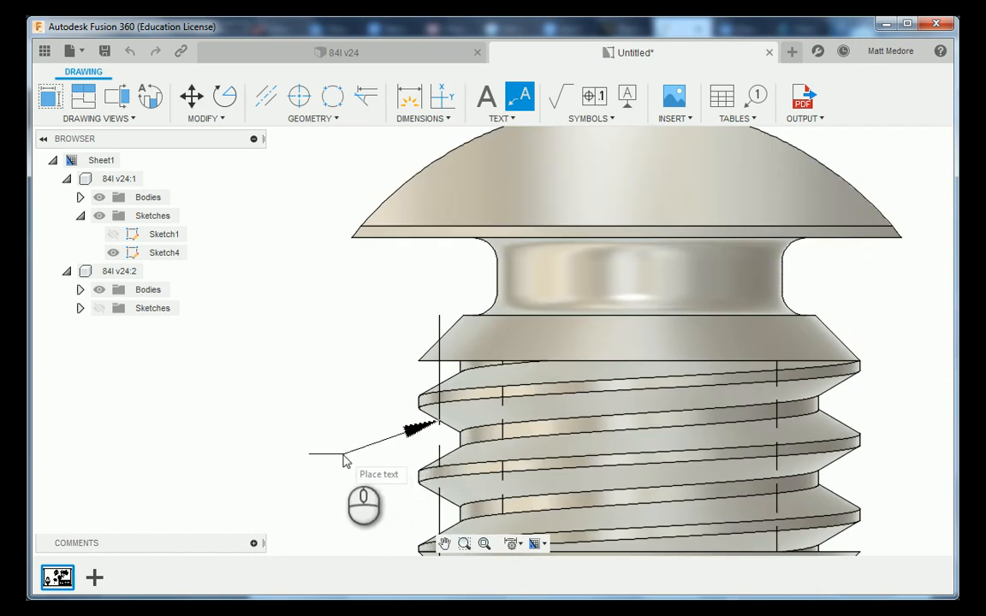
pyautogui.click(332, 454)
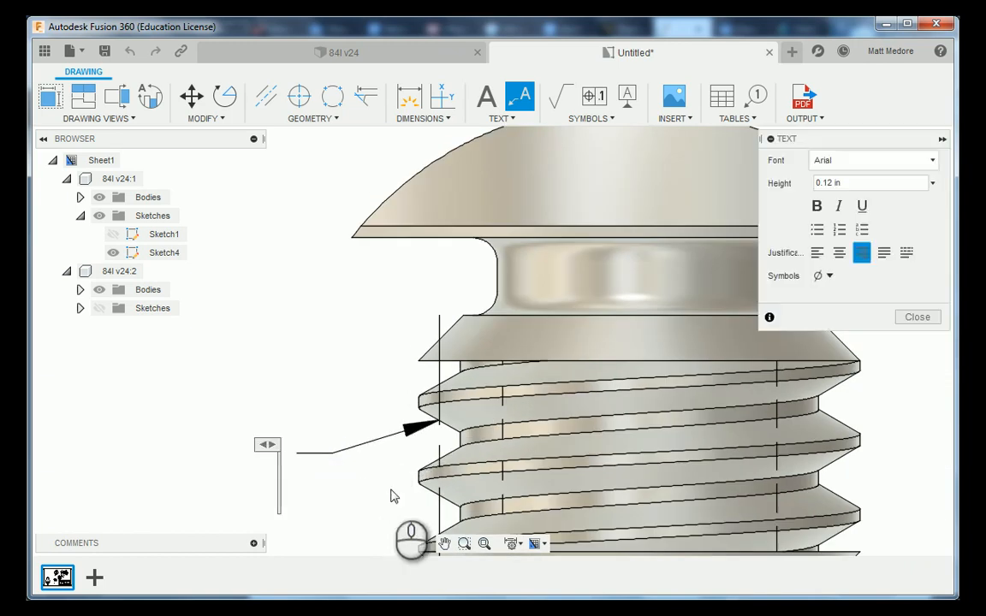
# Enter "PITCH DIAMETER" as the text of the leader on the thread centerline
pyautogui.write('PITCH')
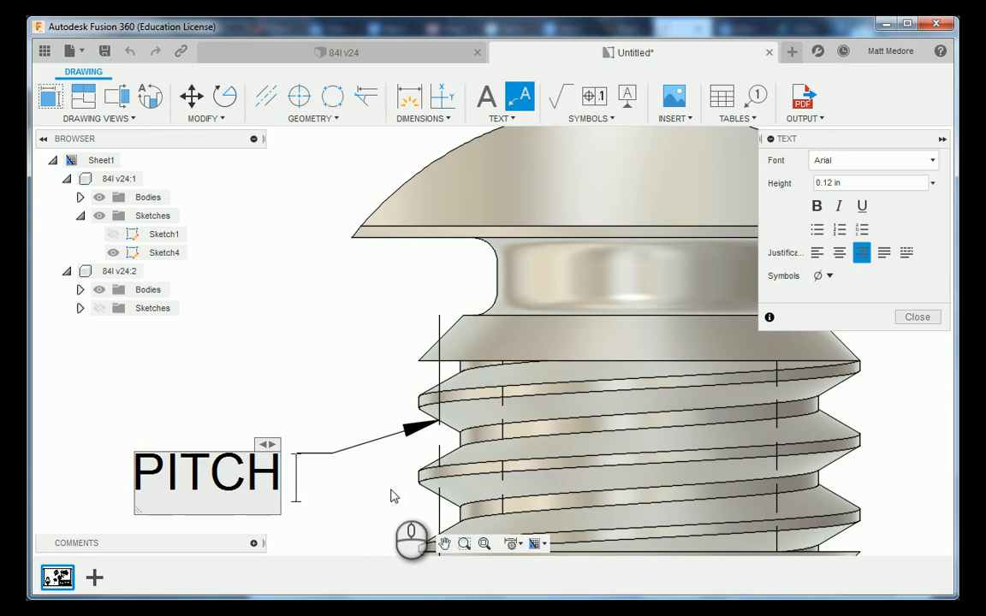
pyautogui.write(' DIAMETER')
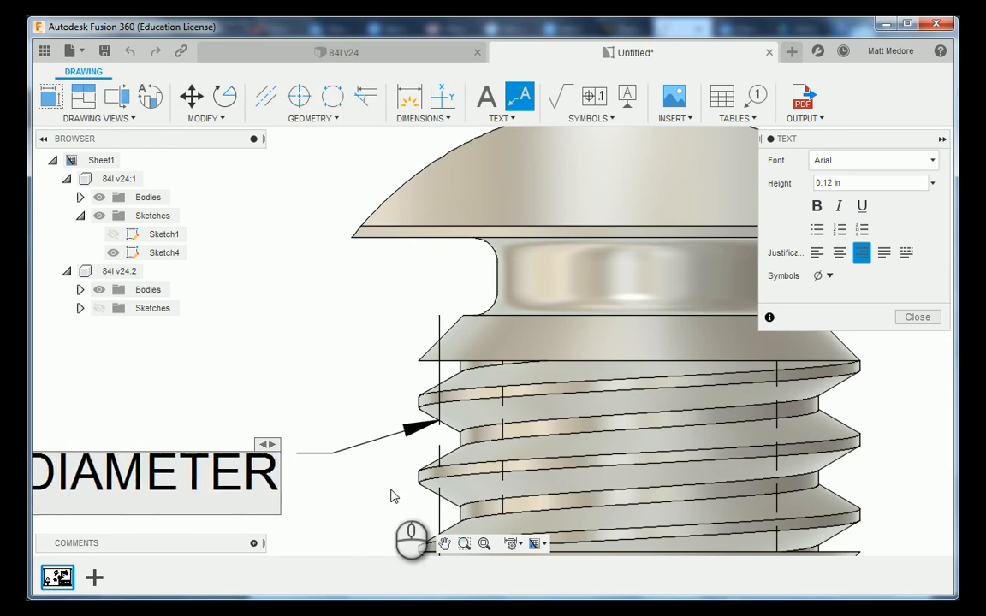
pyautogui.scroll(-4, 829, 386)
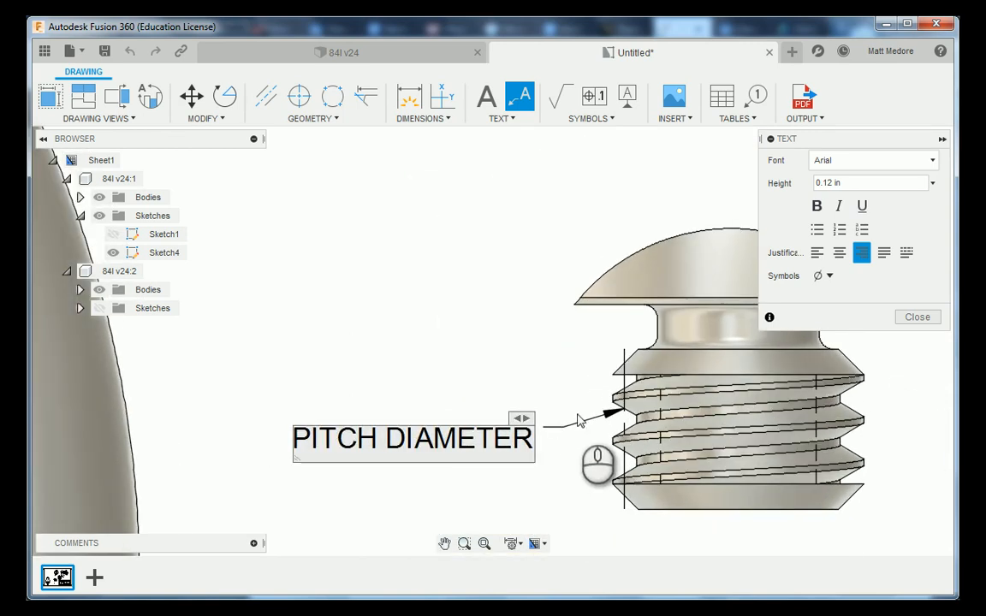
# Finish the "PITCH DIAMETER" leader note in Detail C
pyautogui.click(916, 316)
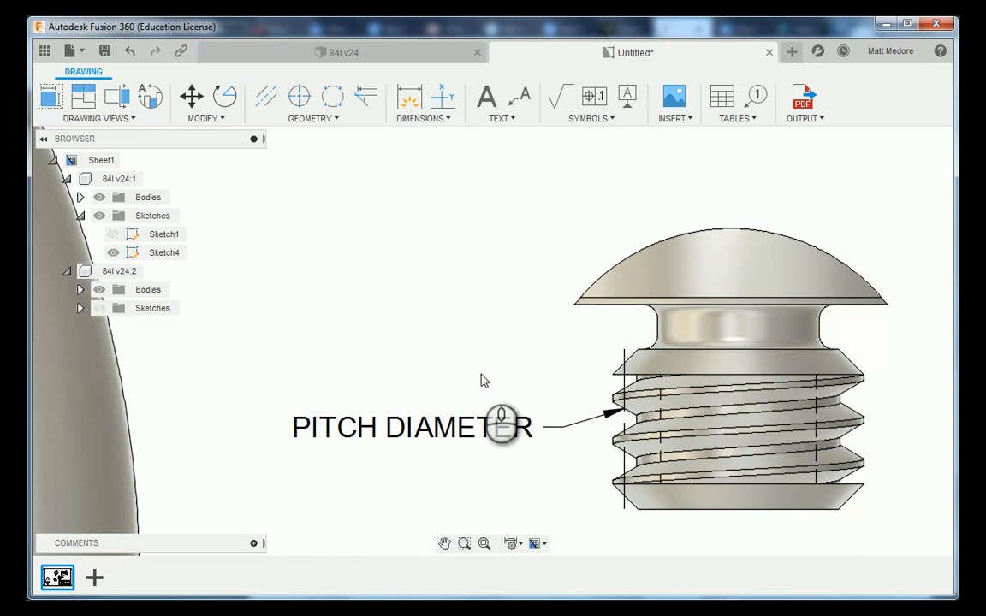
pyautogui.scroll(-4, 465, 383)
pyautogui.click(608, 424)
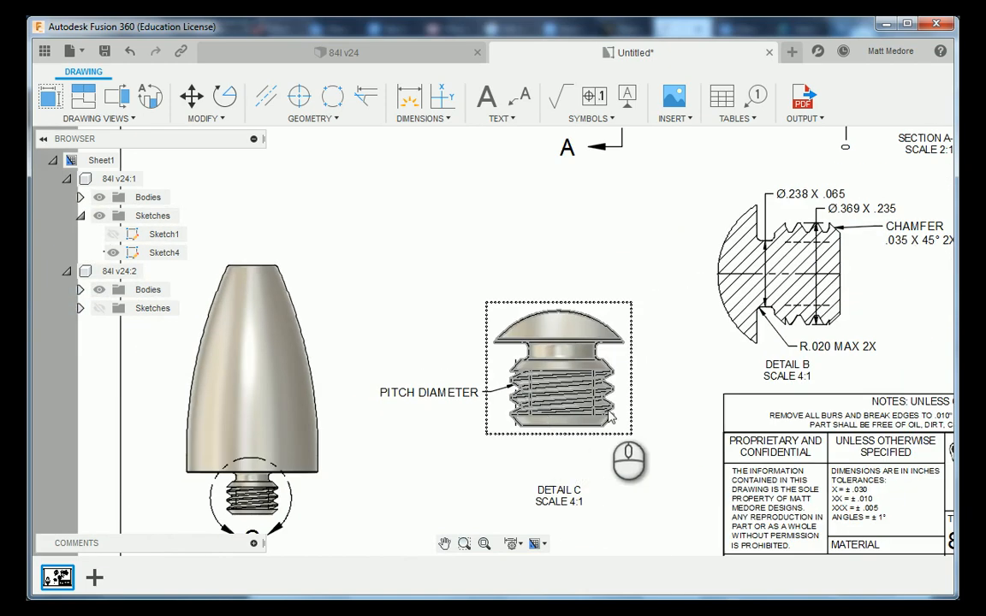
pyautogui.scroll(2, 616, 408)
pyautogui.scroll(-4, 604, 370)
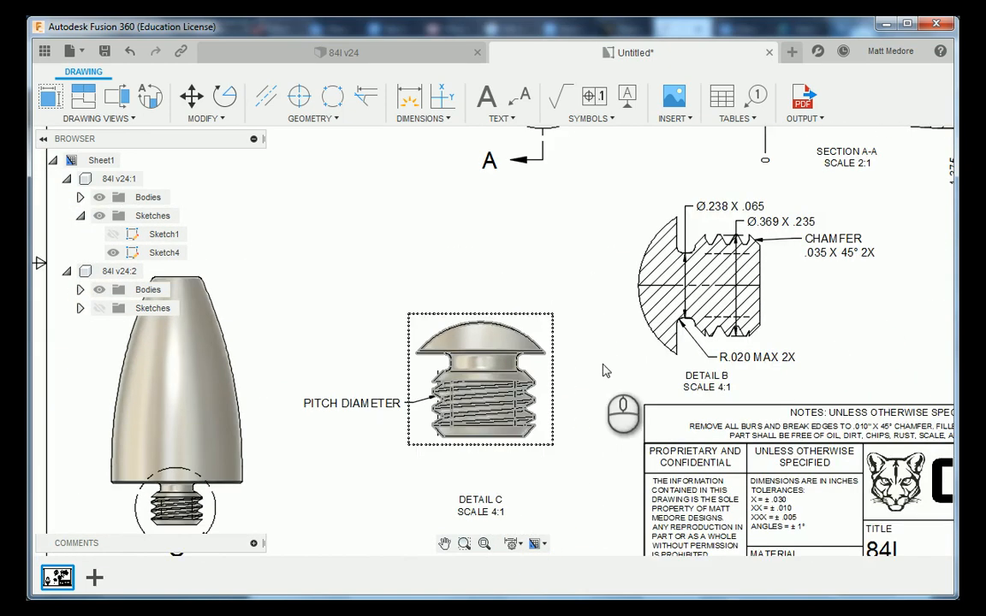
pyautogui.scroll(4, 552, 380)
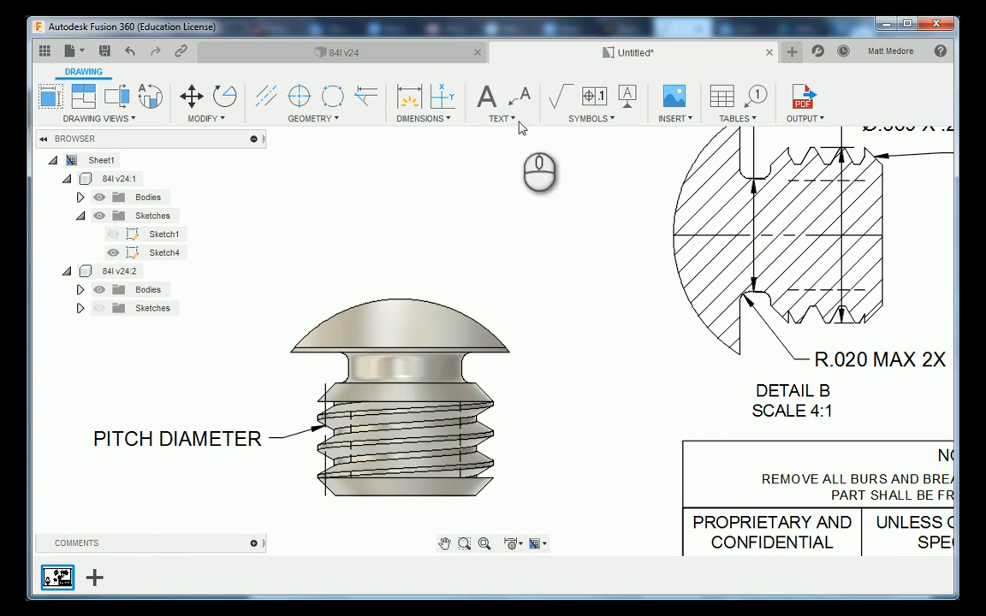
# Add a leader note reading "MAJOR DIAMETER" from the middle thread crest on the right side of Detail C, with its text outside the part
pyautogui.click(519, 95)
pyautogui.scroll(1, 595, 439)
pyautogui.scroll(8, 595, 440)
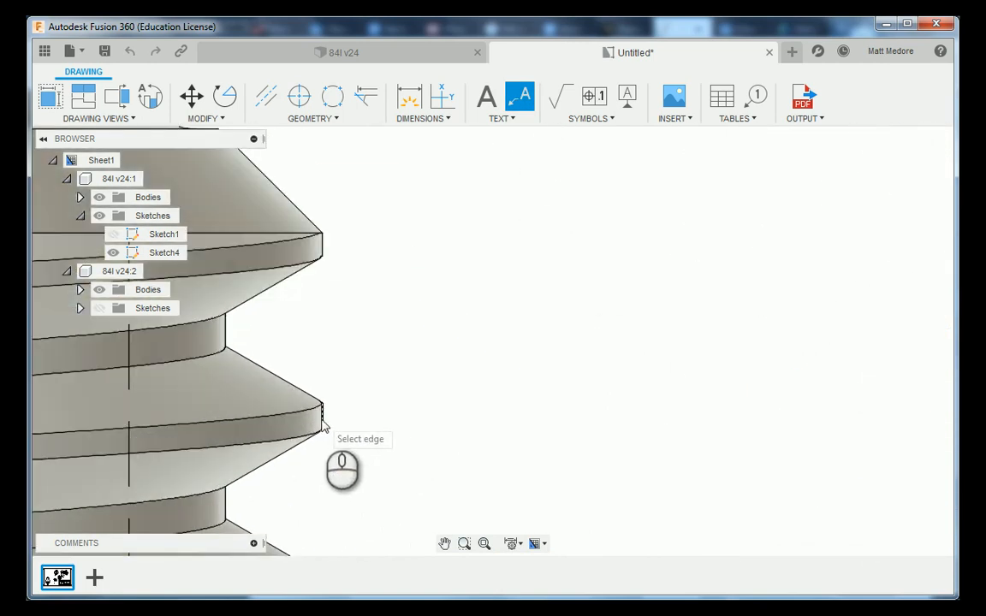
pyautogui.click(322, 419)
pyautogui.scroll(-4, 338, 422)
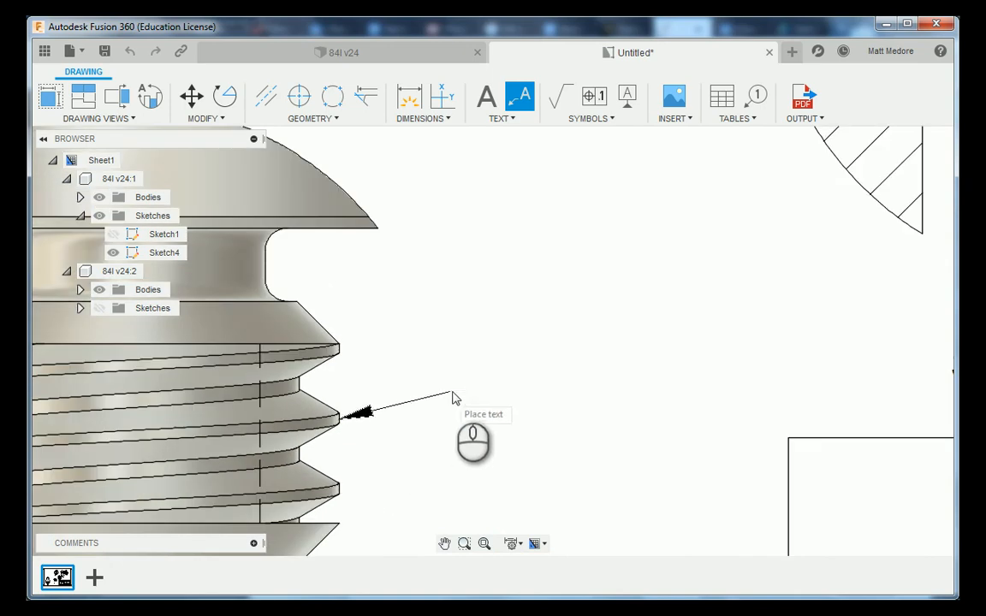
pyautogui.click(453, 396)
pyautogui.write('MAJOR DIAMETER')
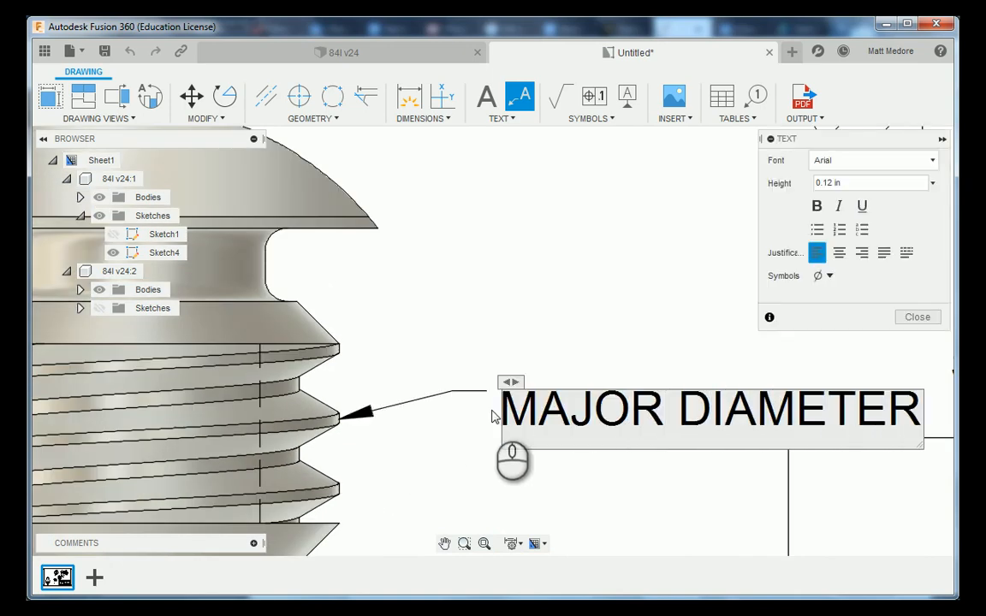
pyautogui.click(917, 316)
pyautogui.scroll(-2, 494, 446)
pyautogui.scroll(1, 507, 453)
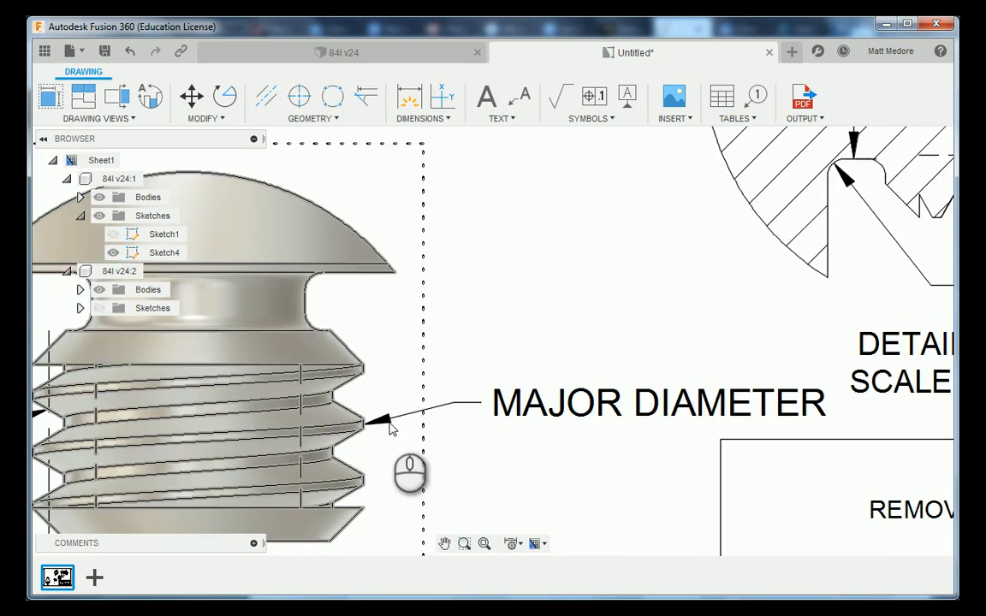
# Add a leader note reading "MINOR DIAMETER" from the thread root just below the major diameter arrow on the right side of Detail C
pyautogui.click(519, 96)
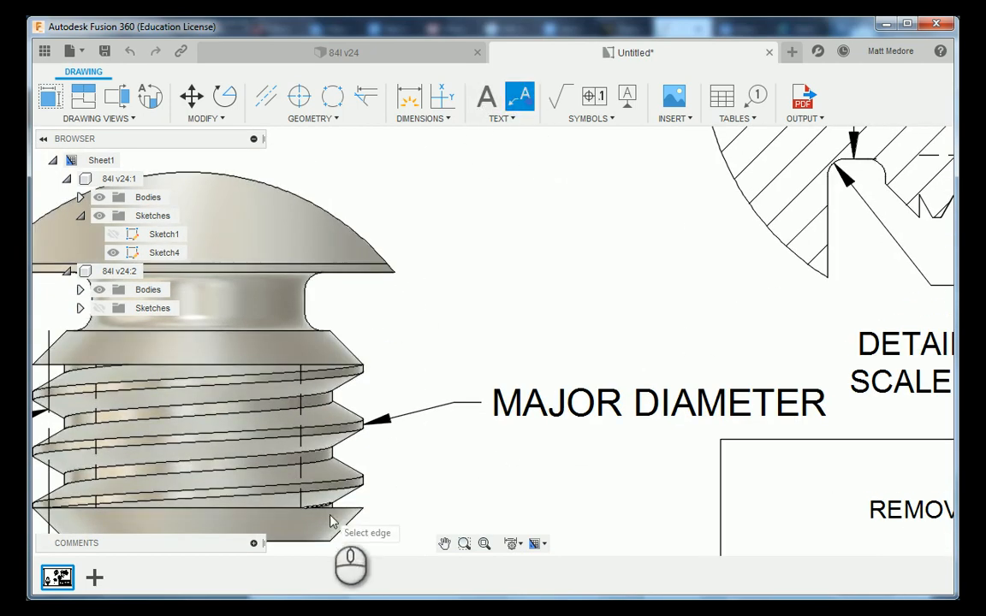
pyautogui.scroll(2, 334, 522)
pyautogui.scroll(2, 334, 521)
pyautogui.click(322, 385)
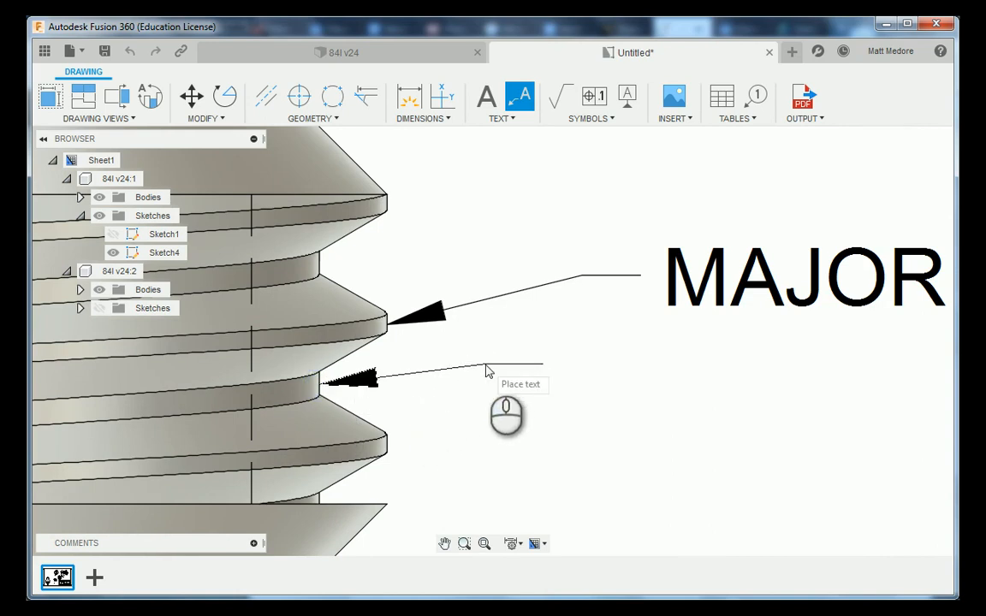
pyautogui.click(486, 372)
pyautogui.write('MINOR')
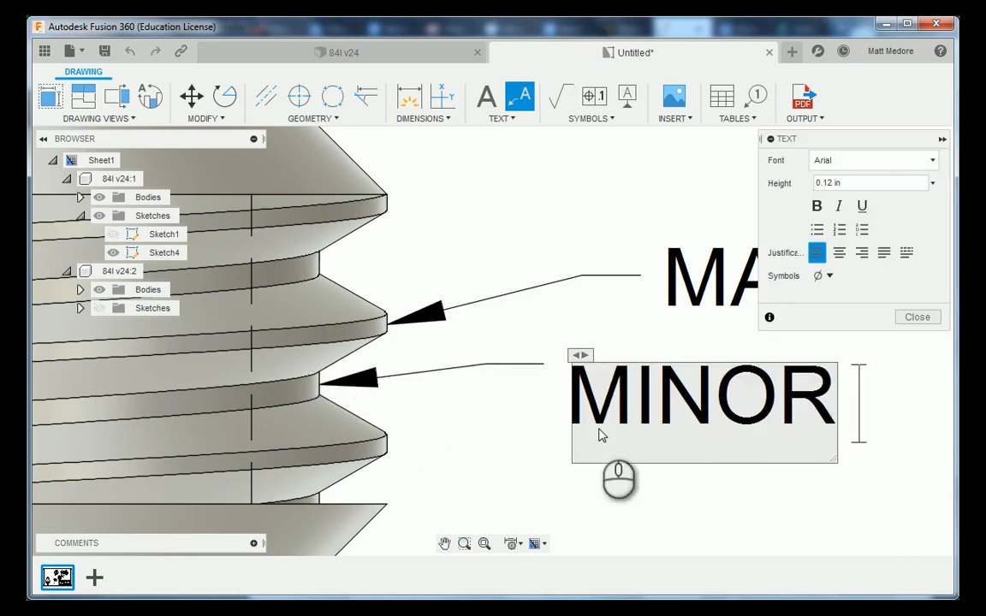
pyautogui.write(' DIAMETER')
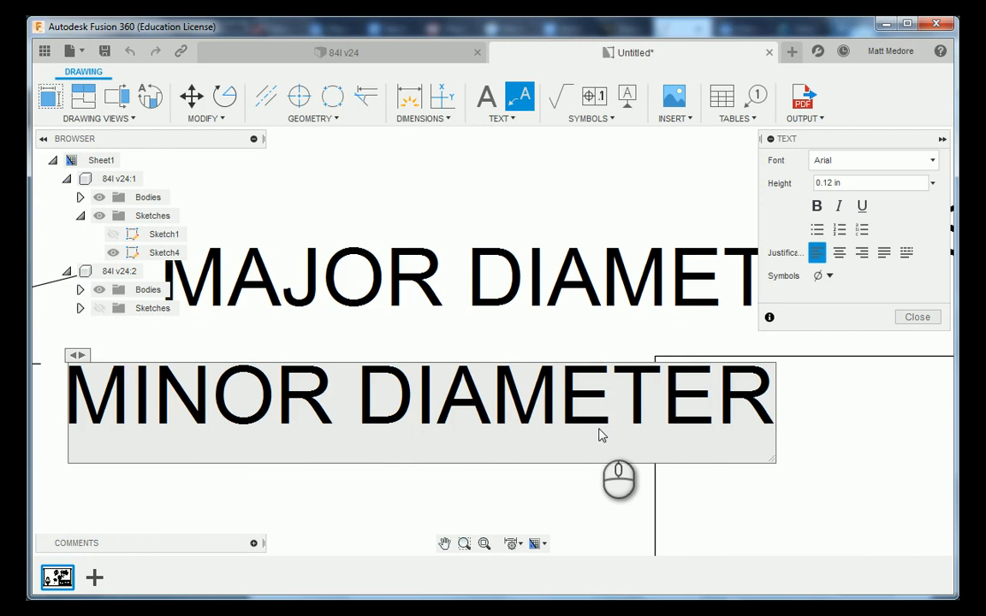
pyautogui.click(915, 317)
pyautogui.scroll(-5, 544, 459)
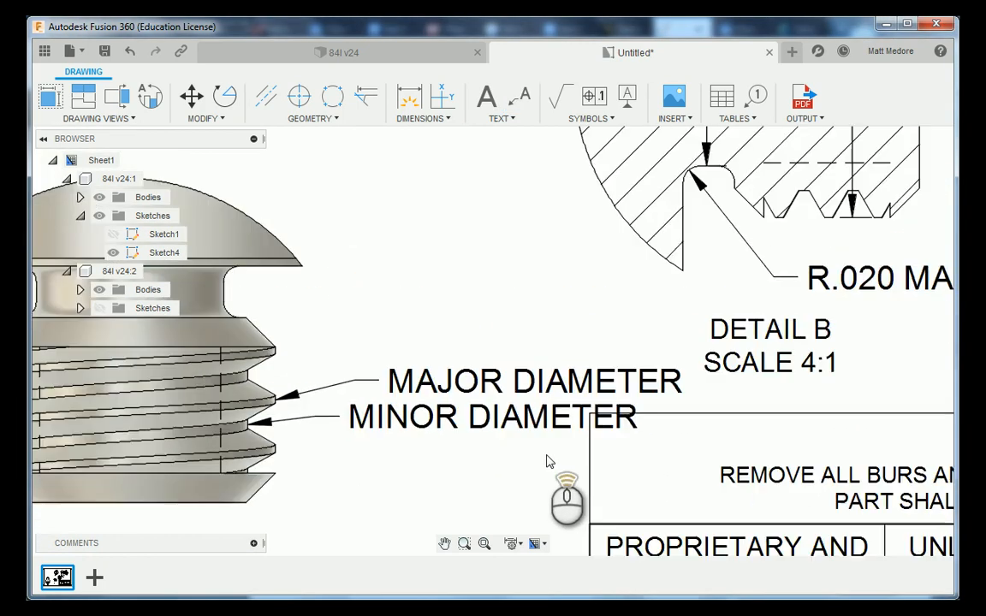
pyautogui.scroll(-5, 556, 459)
# Move the Detail C view left so its notes clear the title block, and shift the shaded full-part view left to make room
pyautogui.click(481, 475)
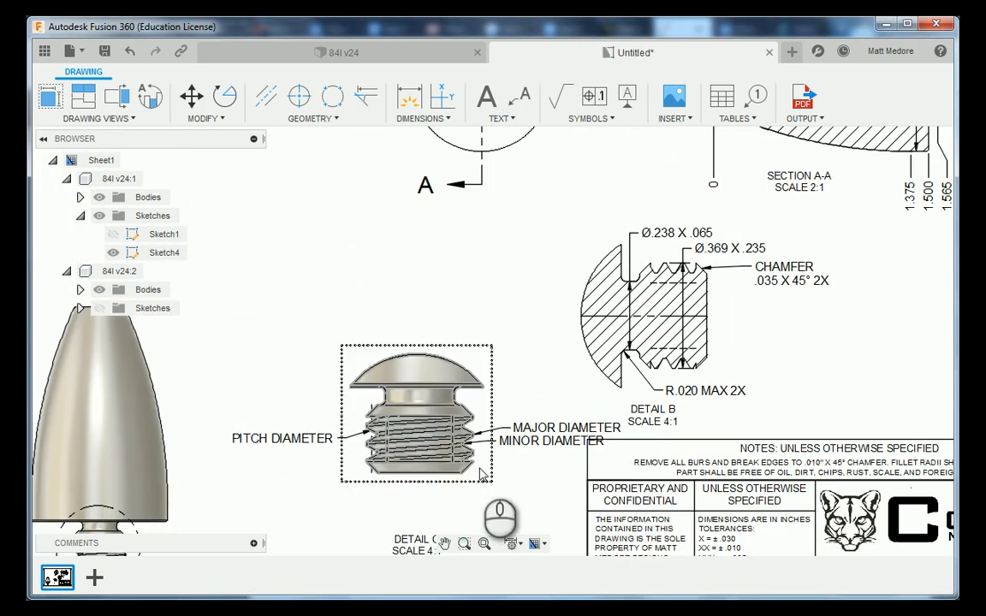
pyautogui.scroll(-3, 498, 396)
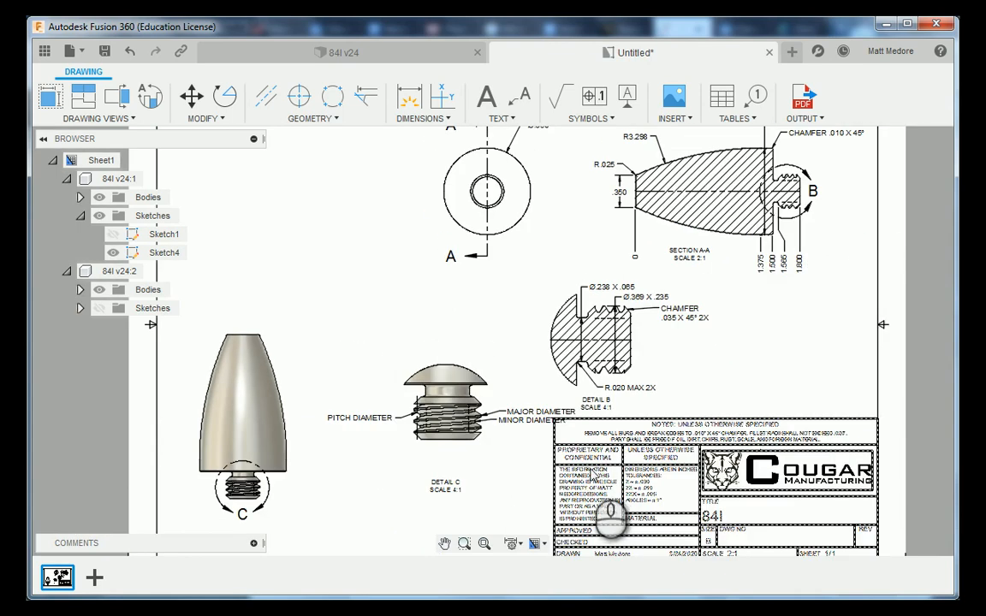
pyautogui.scroll(-2, 599, 473)
pyautogui.scroll(5, 483, 444)
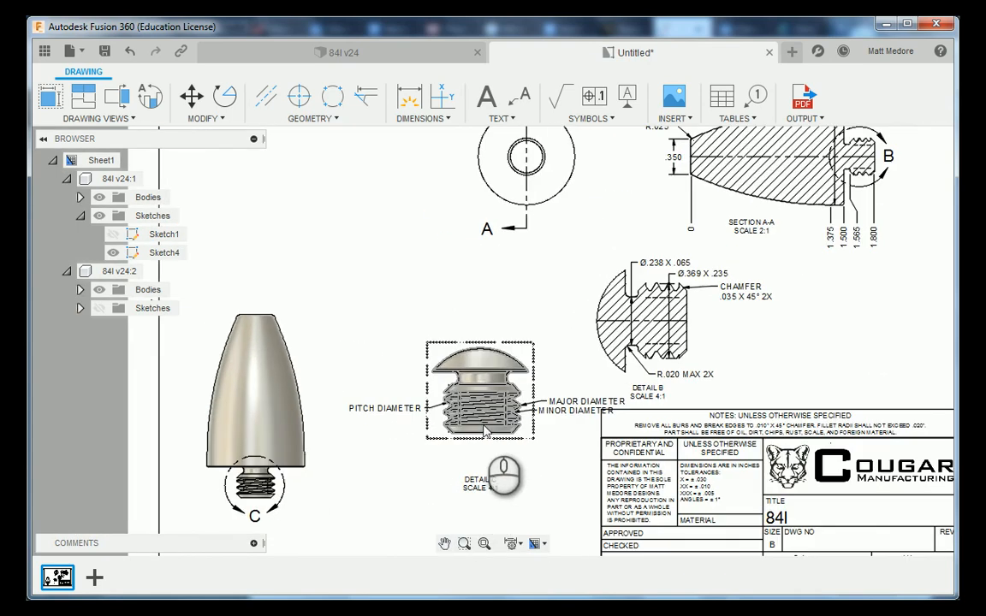
pyautogui.moveTo(486, 445); pyautogui.dragTo(478, 390)
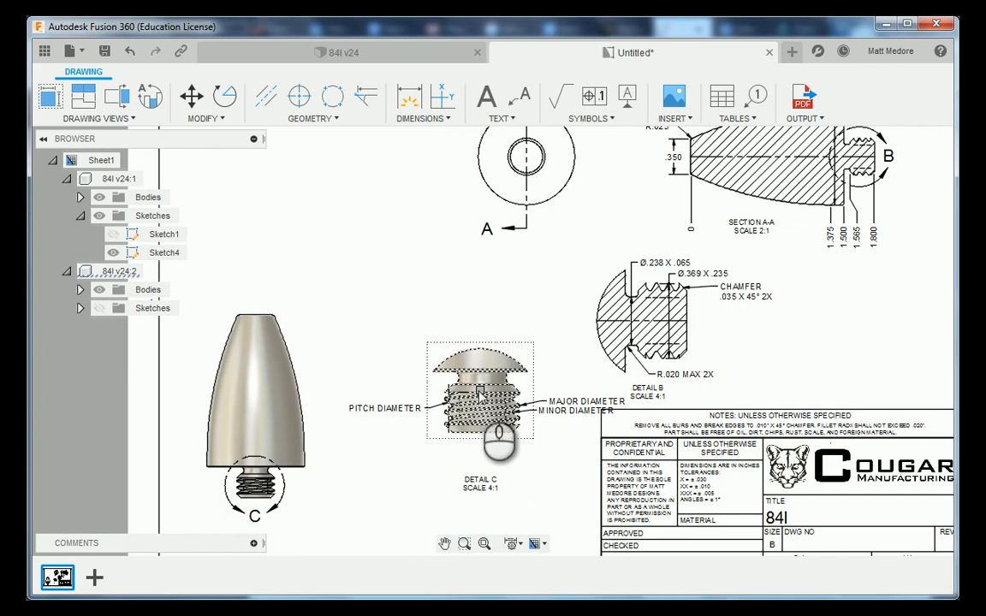
pyautogui.click(428, 393)
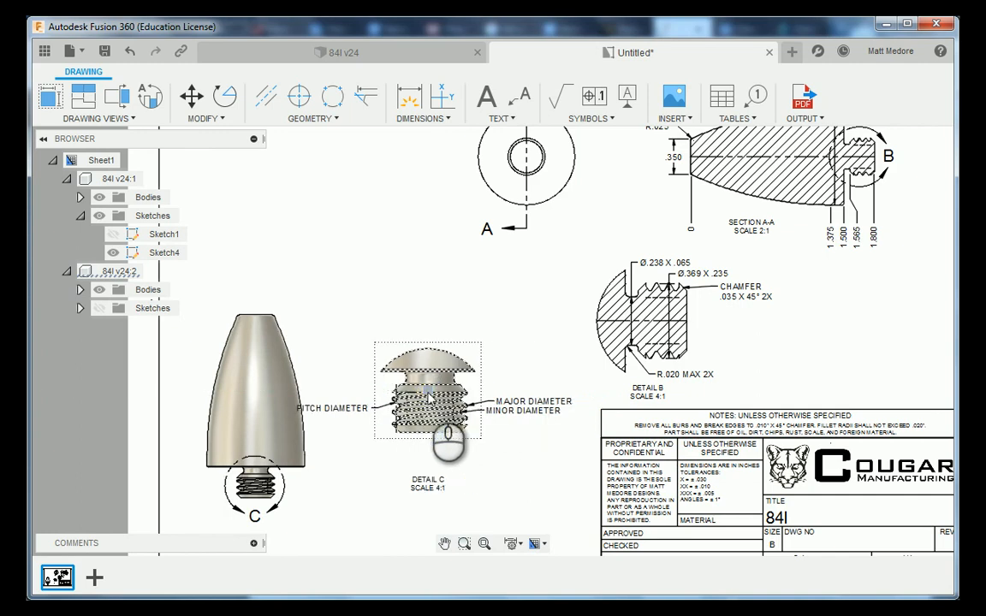
pyautogui.moveTo(428, 392); pyautogui.dragTo(438, 392)
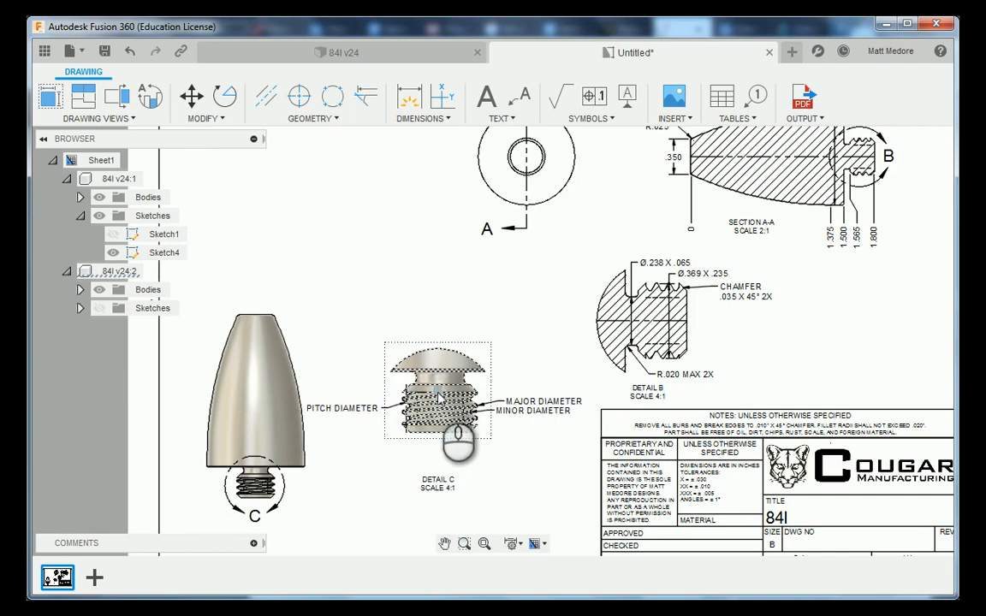
pyautogui.scroll(-2, 455, 296)
pyautogui.scroll(2, 356, 408)
pyautogui.click(291, 398)
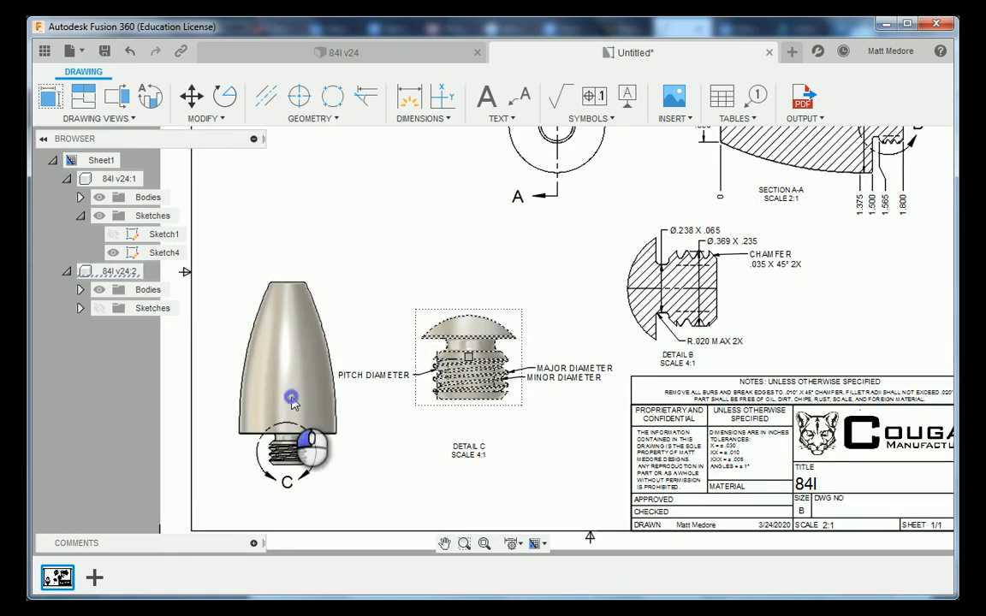
pyautogui.click(261, 381)
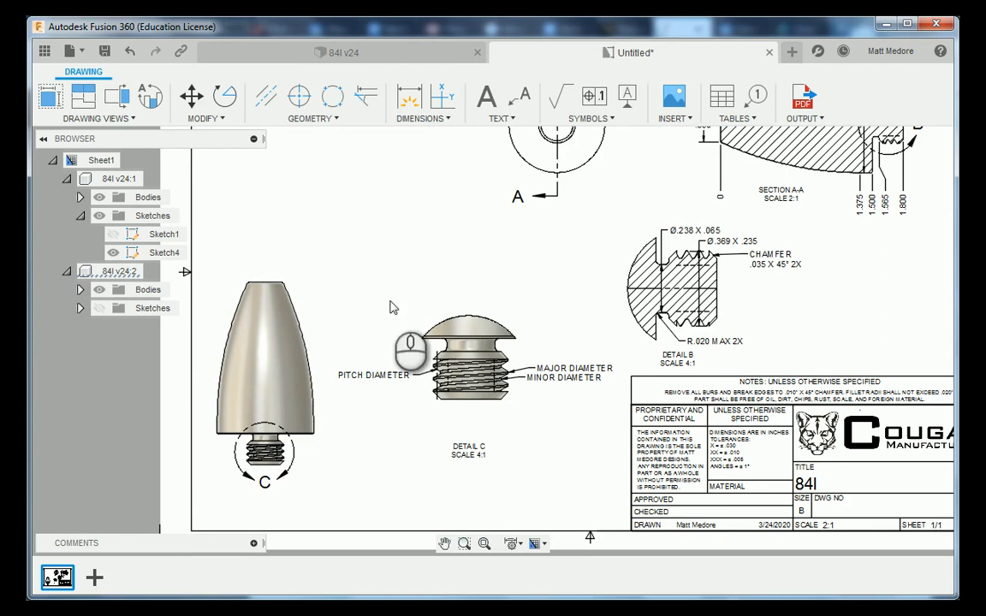
# Move the "MAJOR DIAMETER" note text up beside the neck in Detail C, well clear of the "MINOR DIAMETER" text
pyautogui.scroll(3, 500, 400)
pyautogui.scroll(2, 502, 396)
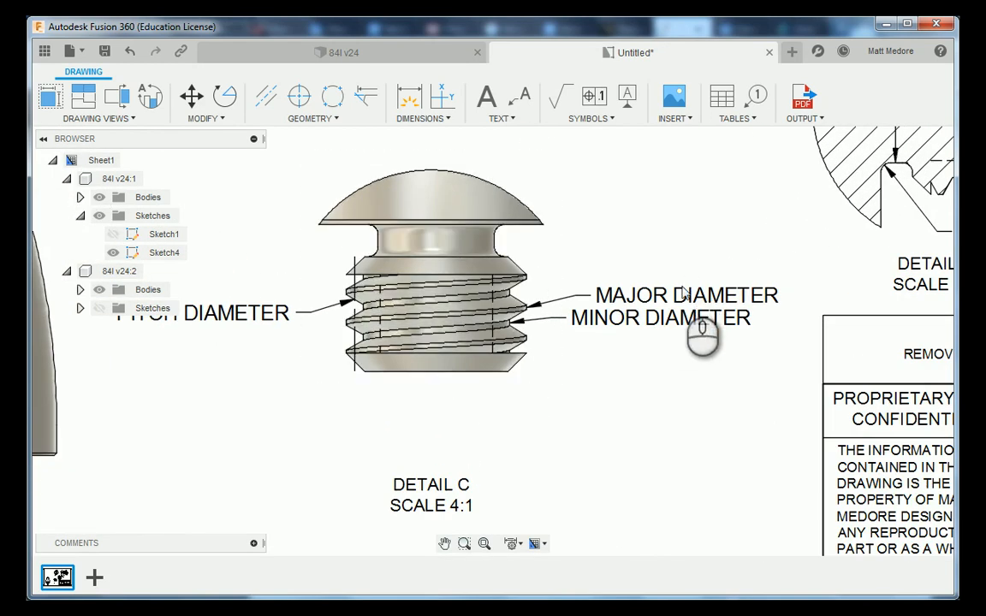
pyautogui.scroll(2, 671, 325)
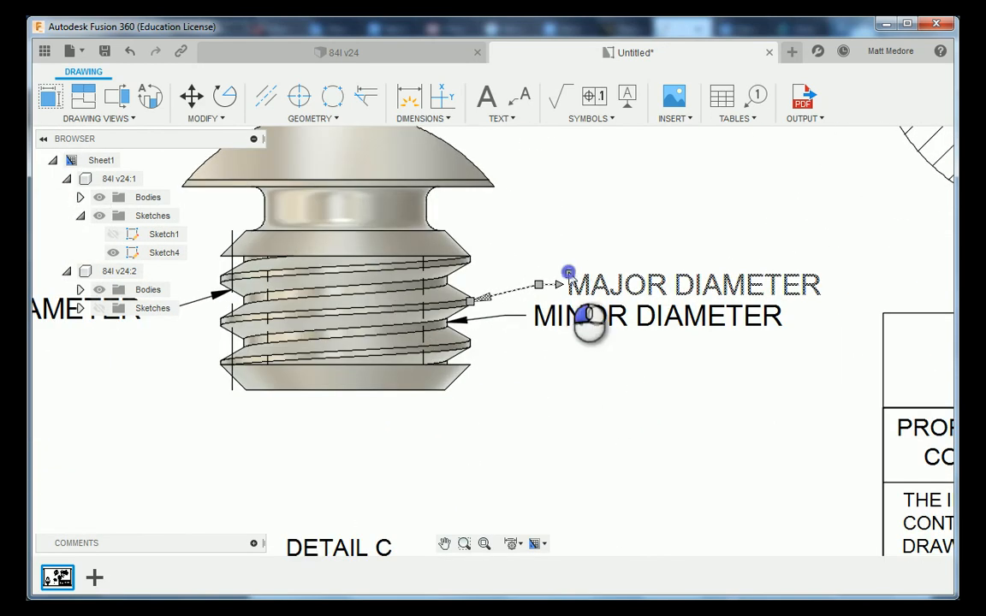
pyautogui.moveTo(569, 274)
pyautogui.mouseDown()
pyautogui.moveTo(567, 214)
pyautogui.moveTo(528, 218)
pyautogui.mouseUp()
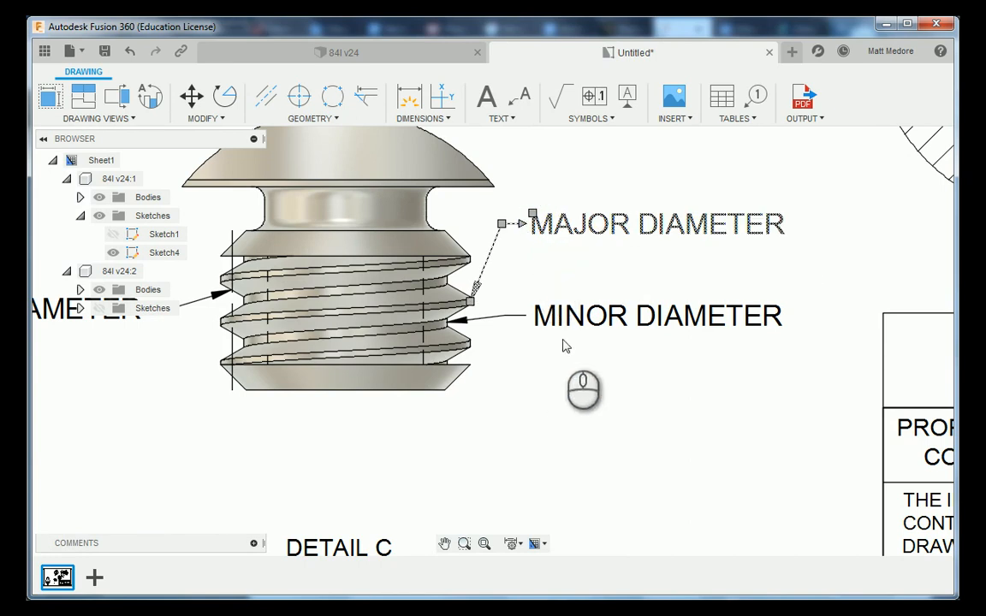
pyautogui.click(584, 436)
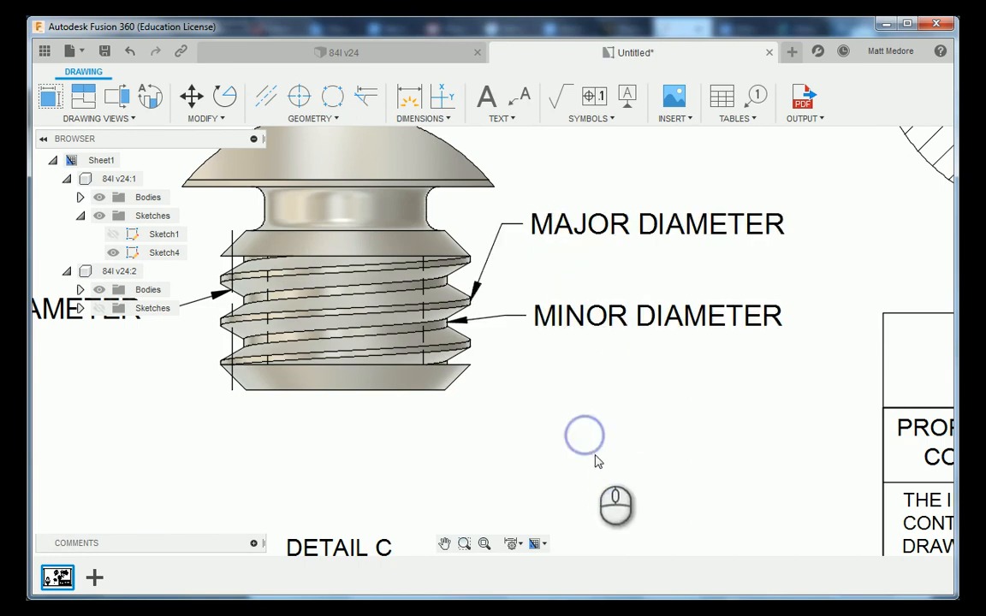
# Adjust the "MINOR DIAMETER" note text so it lines up vertically beneath the "MAJOR DIAMETER" text
pyautogui.click(623, 315)
pyautogui.moveTo(535, 306)
pyautogui.mouseDown()
pyautogui.moveTo(539, 271)
pyautogui.moveTo(536, 318)
pyautogui.moveTo(537, 243)
pyautogui.moveTo(535, 316)
pyautogui.mouseUp()
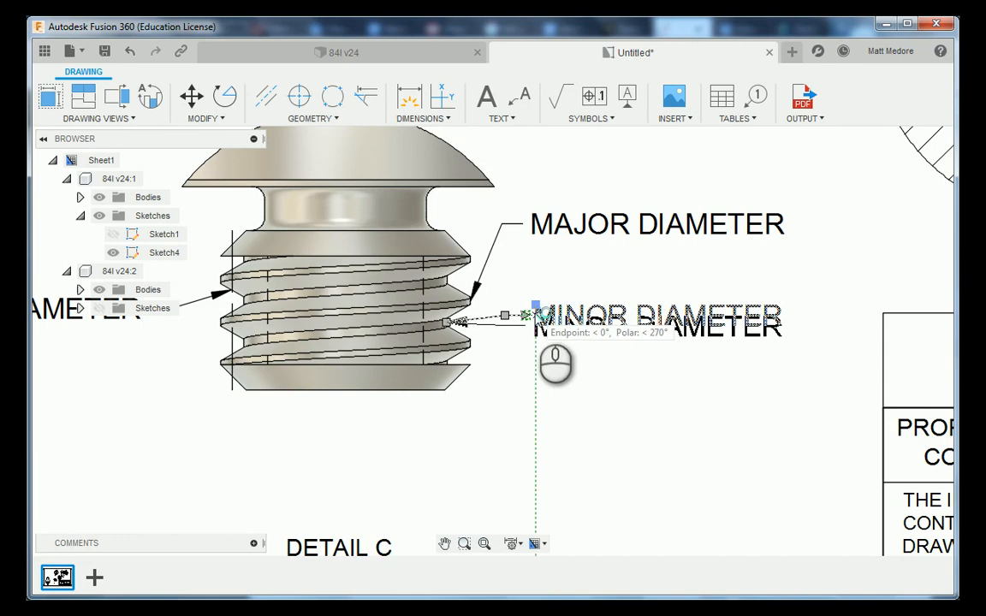
pyautogui.moveTo(536, 307); pyautogui.dragTo(533, 305)
pyautogui.click(536, 393)
pyautogui.scroll(-2, 613, 417)
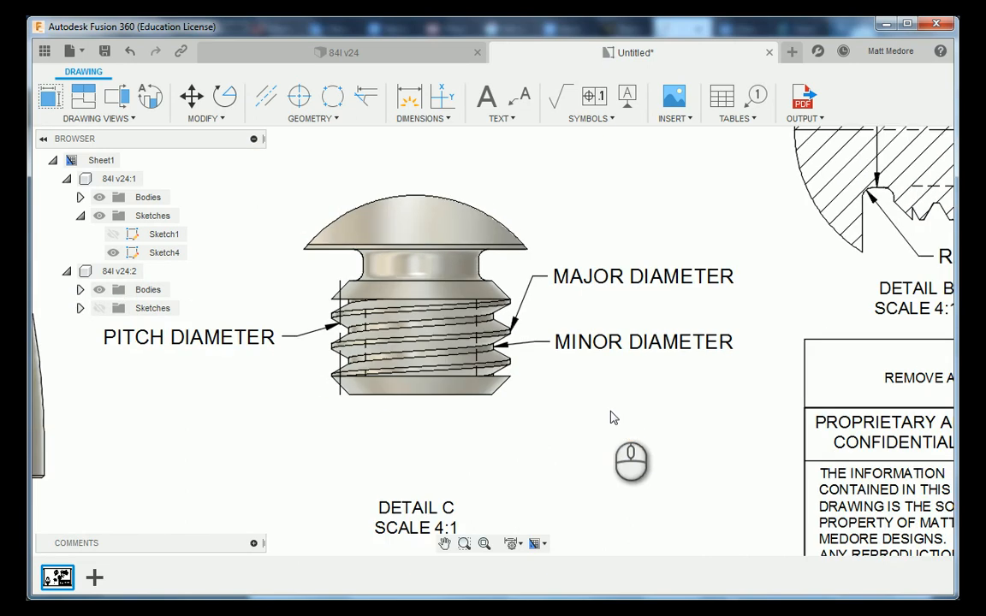
# Move the "DETAIL C SCALE 4:1" label up so it sits centered just below the Detail C view
pyautogui.scroll(-4, 325, 449)
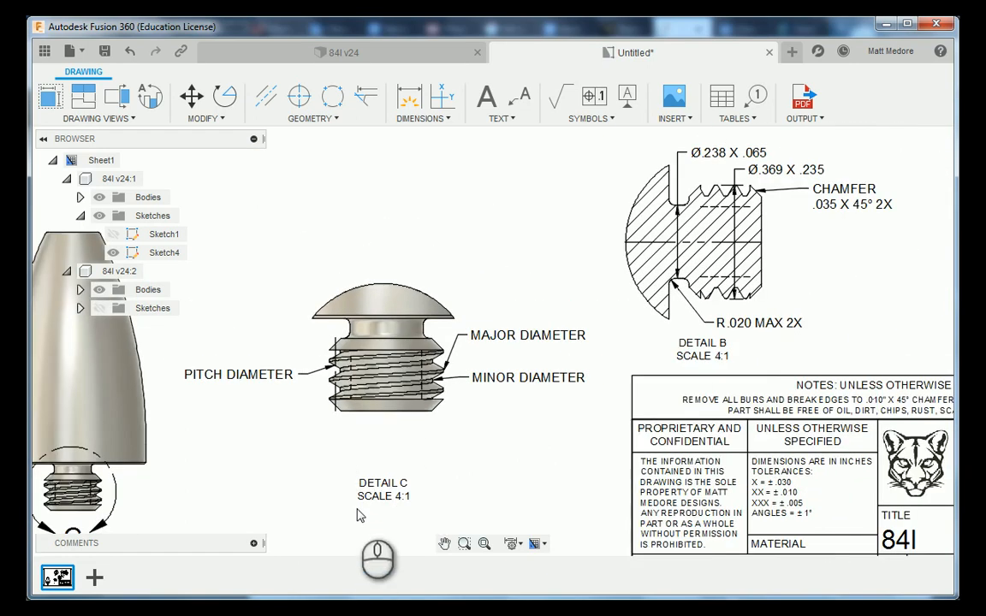
pyautogui.scroll(3, 359, 515)
pyautogui.click(390, 462)
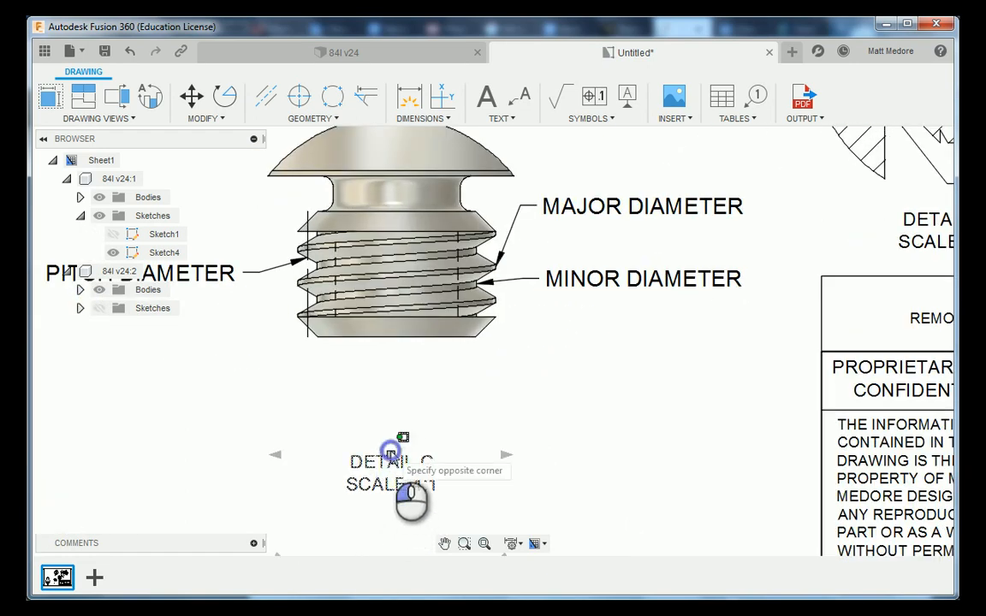
pyautogui.moveTo(390, 451); pyautogui.dragTo(396, 363)
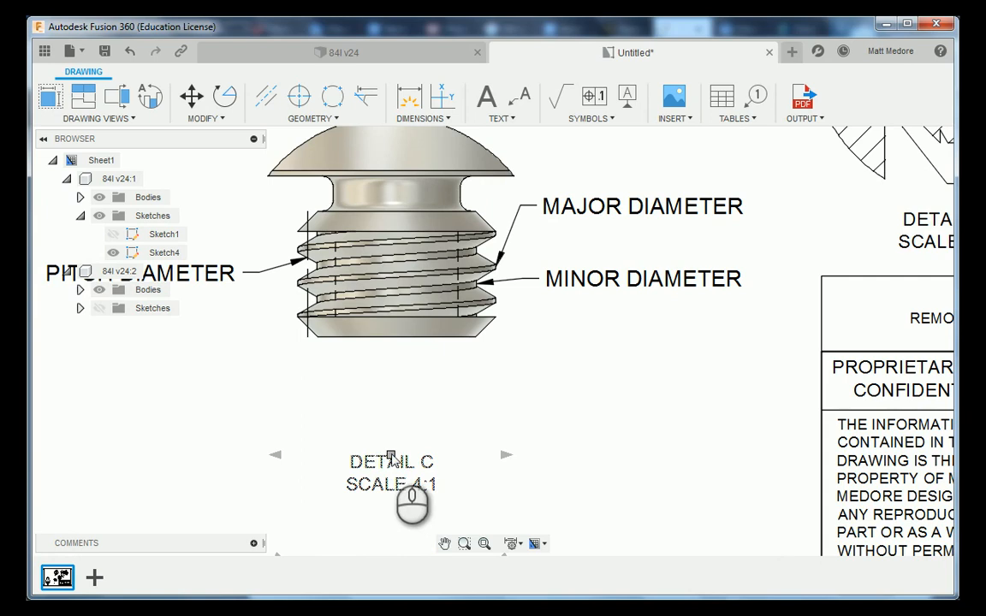
pyautogui.moveTo(390, 456); pyautogui.dragTo(391, 354)
pyautogui.click(577, 429)
pyautogui.scroll(-3, 574, 537)
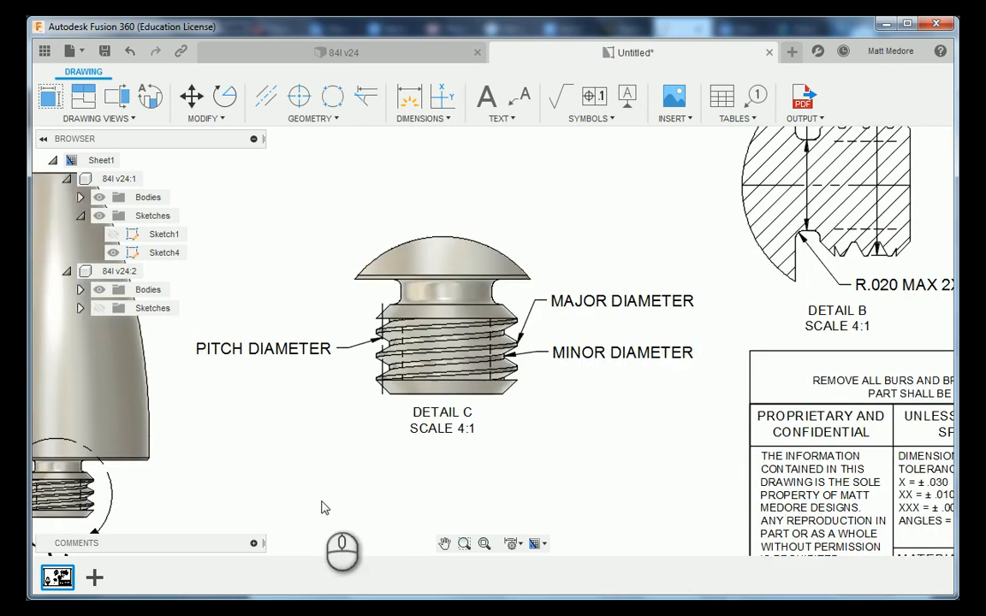
pyautogui.scroll(-2, 324, 508)
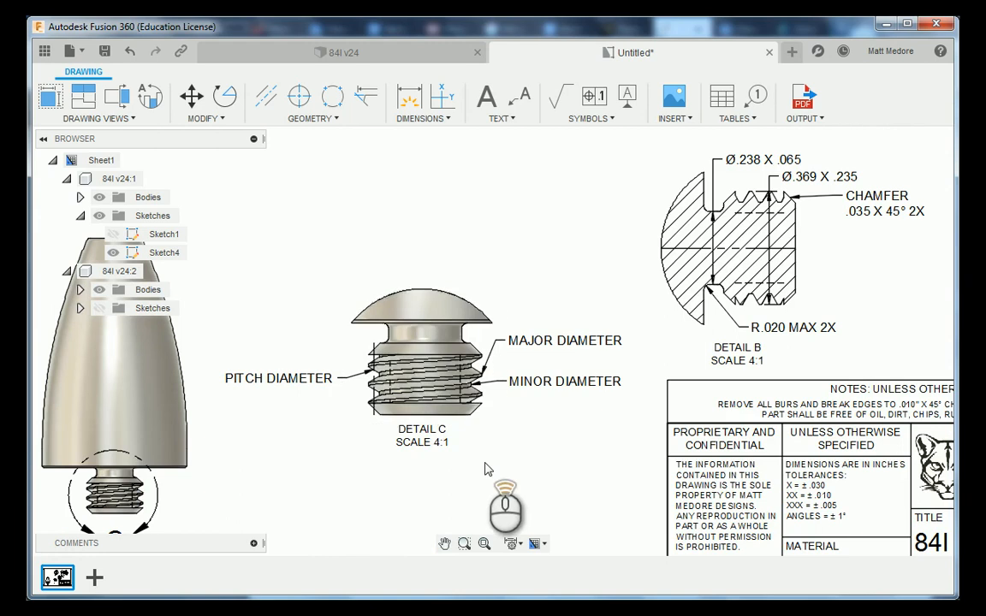
pyautogui.scroll(-3, 485, 469)
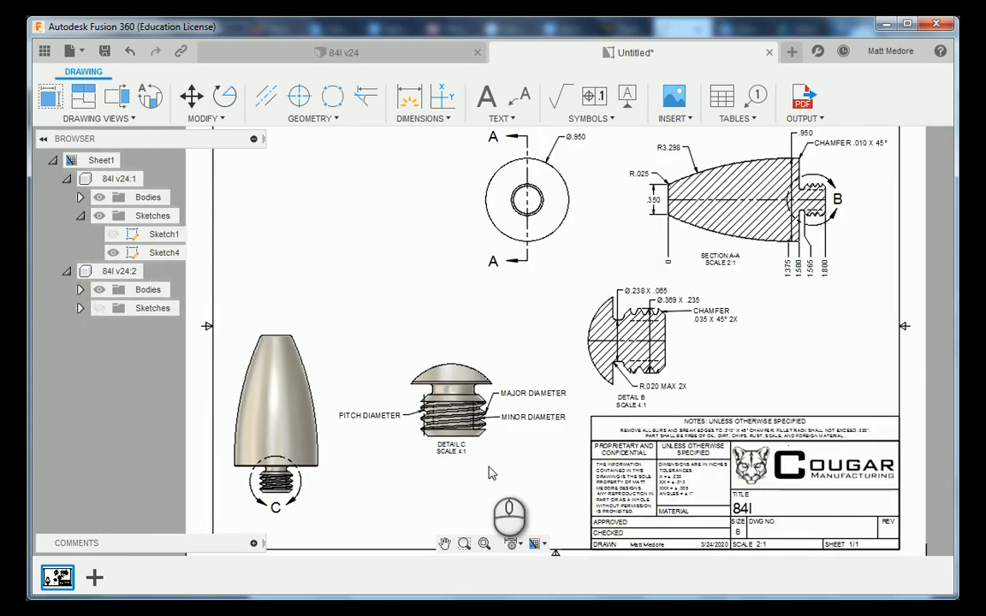
pyautogui.scroll(-2, 491, 473)
pyautogui.scroll(2, 480, 476)
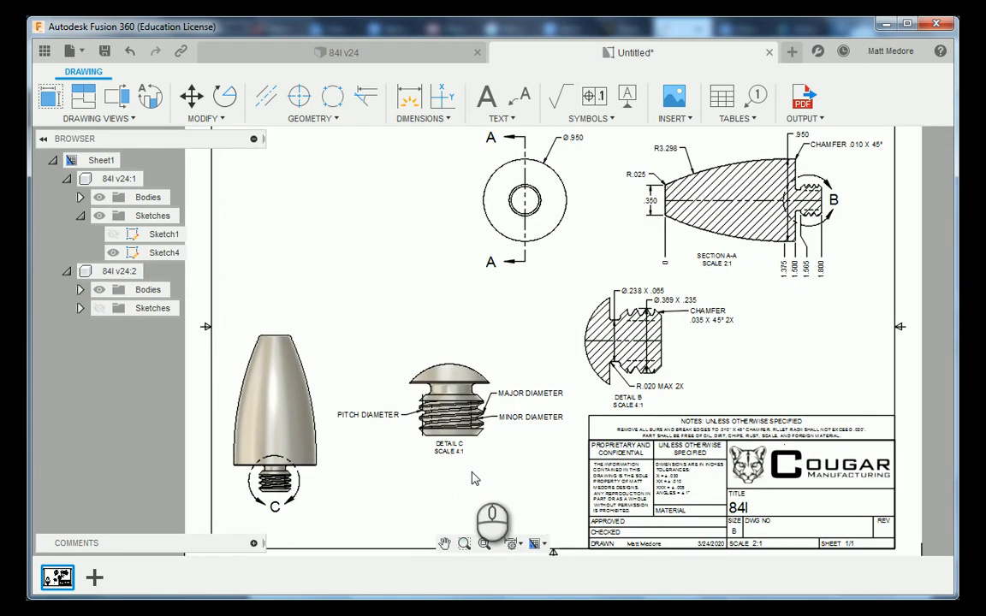
pyautogui.scroll(-1, 479, 484)
pyautogui.scroll(-1, 459, 488)
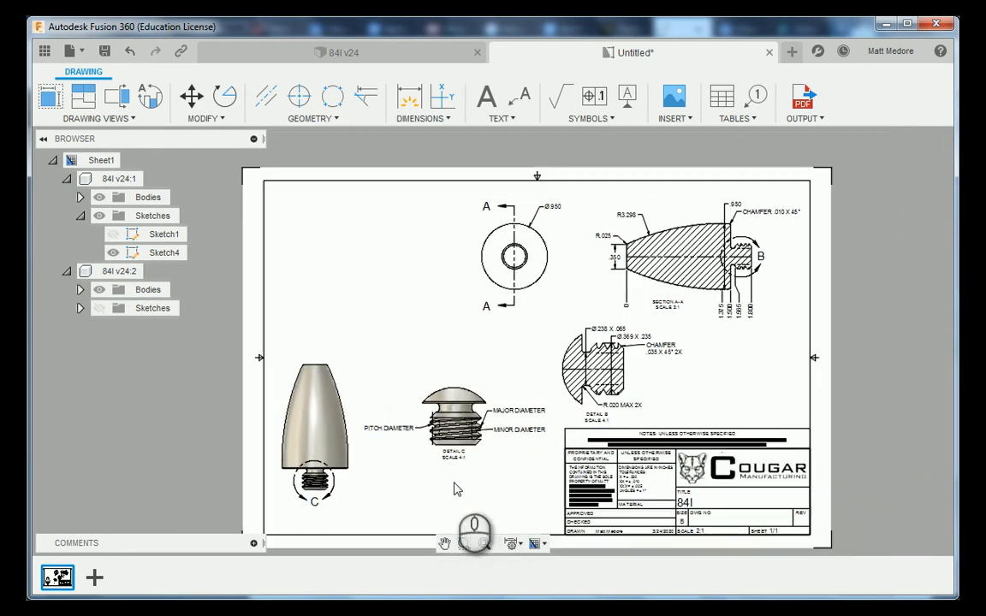
# Insert an empty table with its corner snapped to the upper-left corner of the sheet's border
pyautogui.scroll(-2, 315, 380)
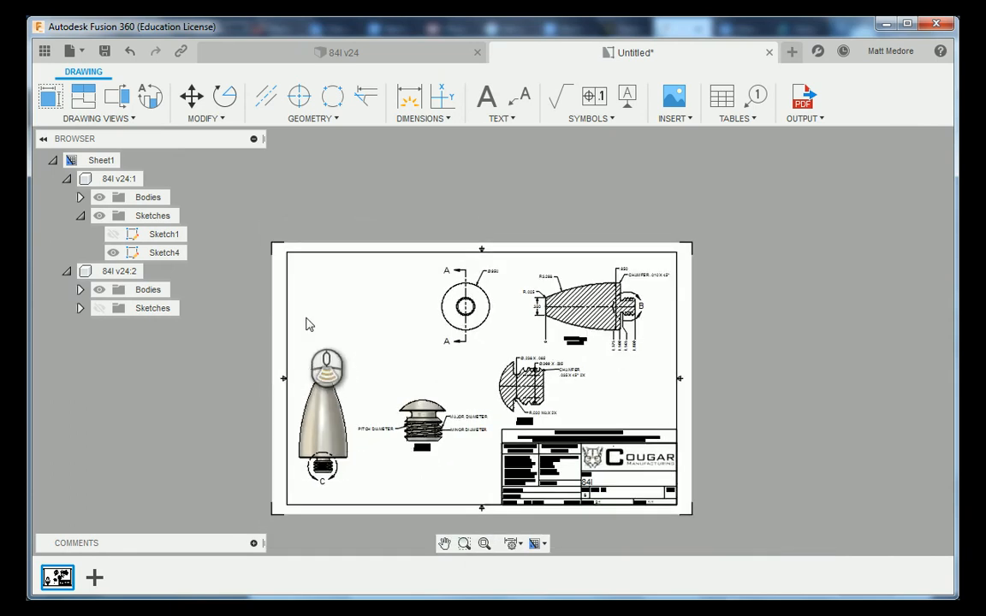
pyautogui.scroll(4, 306, 326)
pyautogui.scroll(-2, 410, 359)
pyautogui.scroll(3, 342, 269)
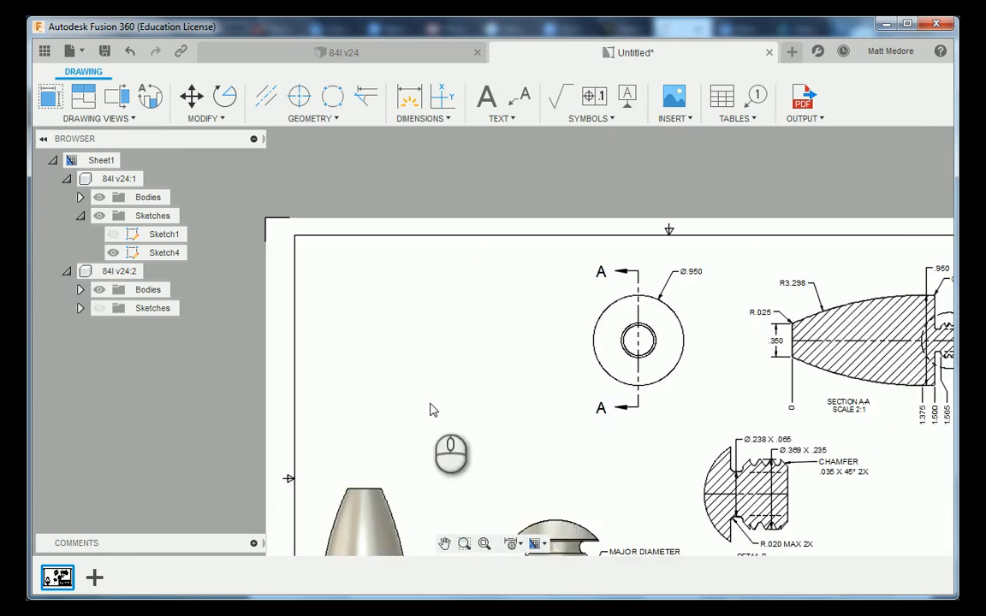
pyautogui.scroll(1, 430, 409)
pyautogui.scroll(1, 431, 409)
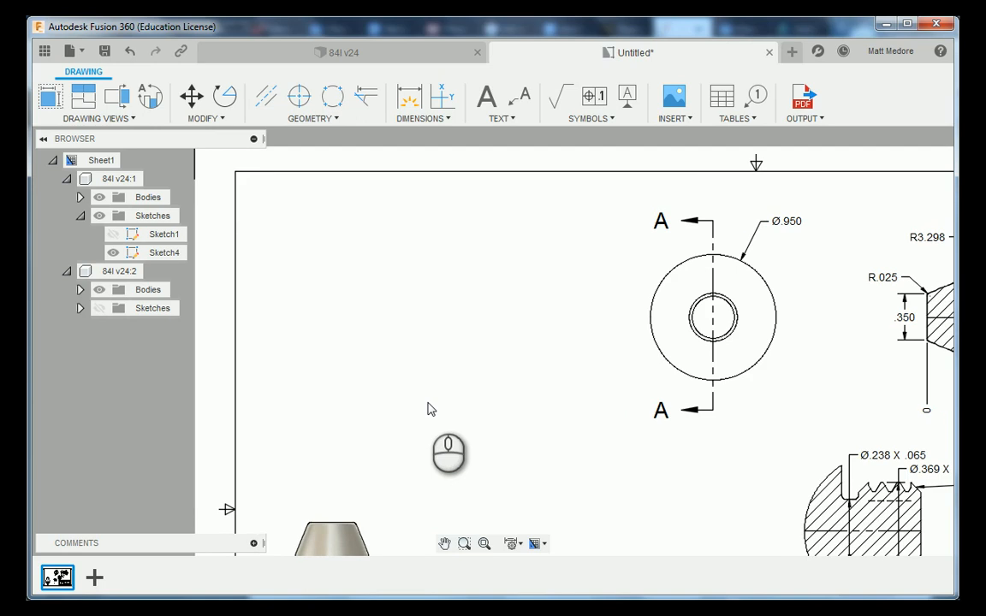
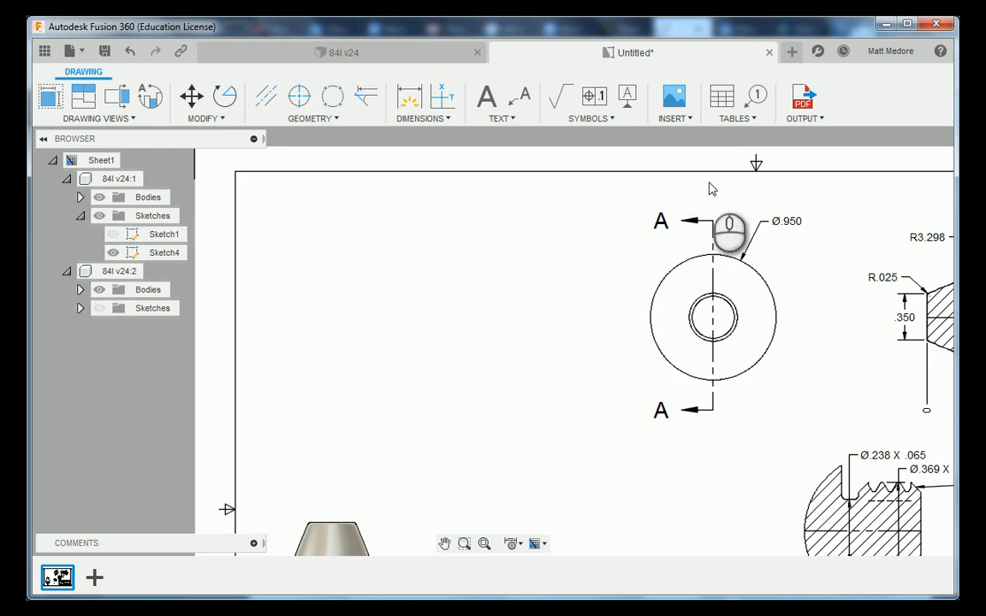
pyautogui.click(738, 120)
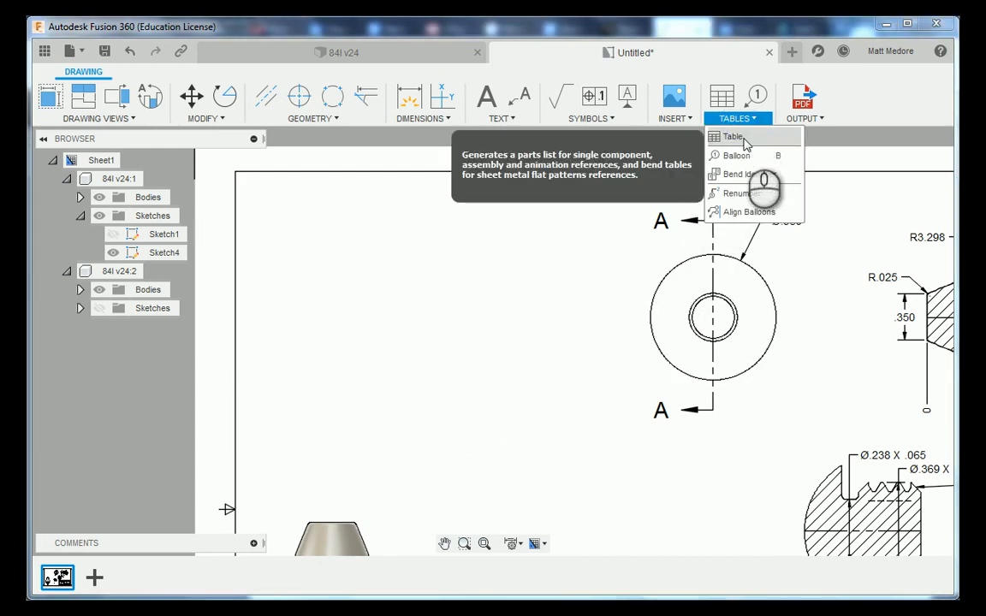
pyautogui.click(734, 139)
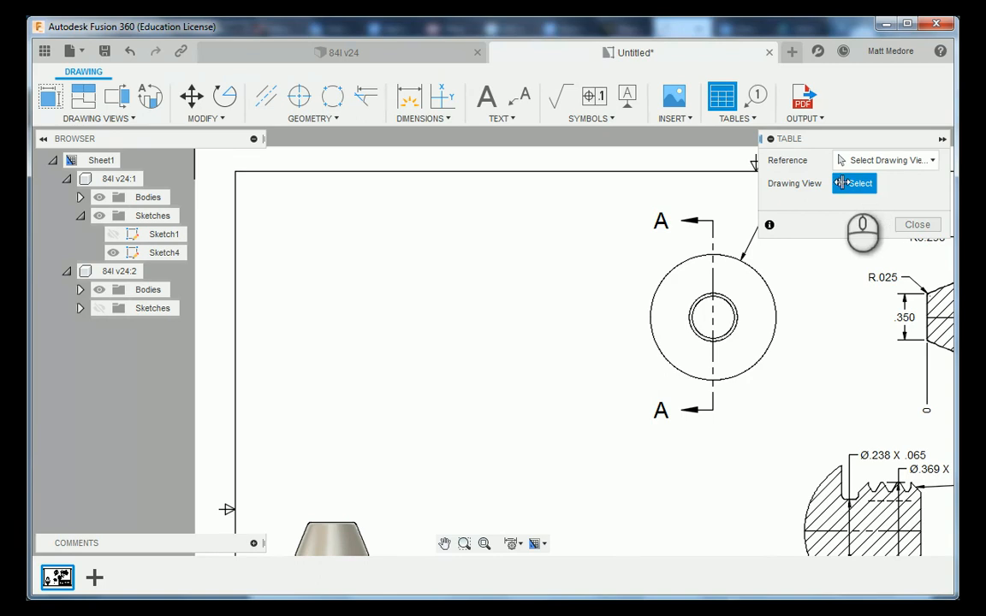
pyautogui.click(932, 160)
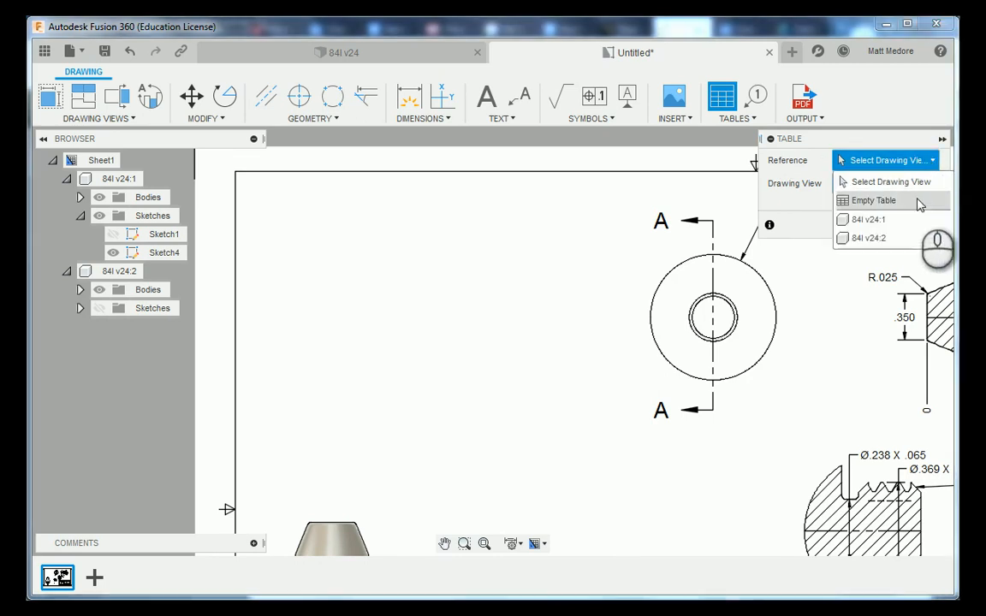
pyautogui.click(918, 201)
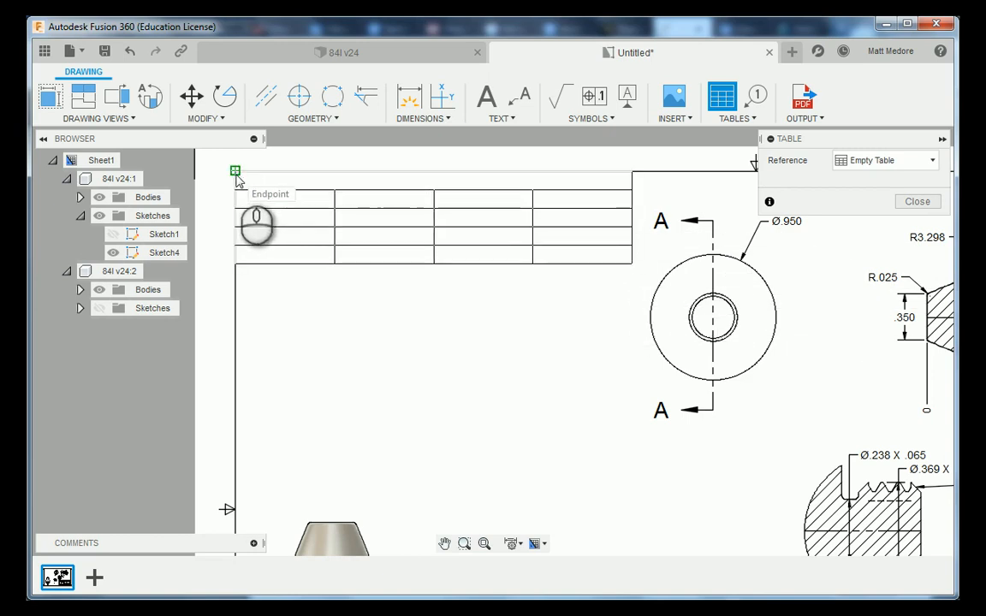
pyautogui.click(238, 179)
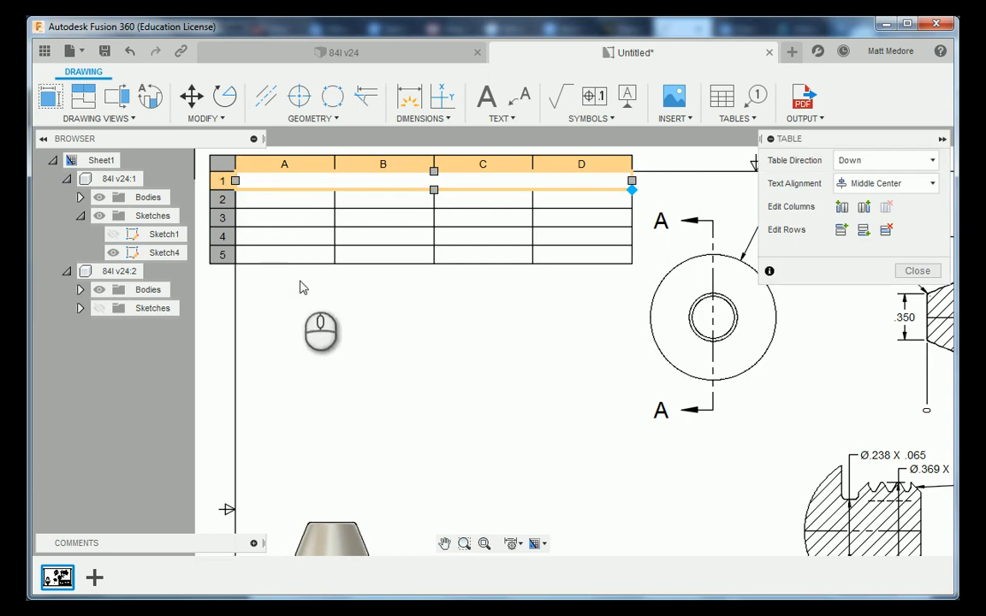
pyautogui.scroll(-1, 272, 305)
pyautogui.scroll(1, 303, 306)
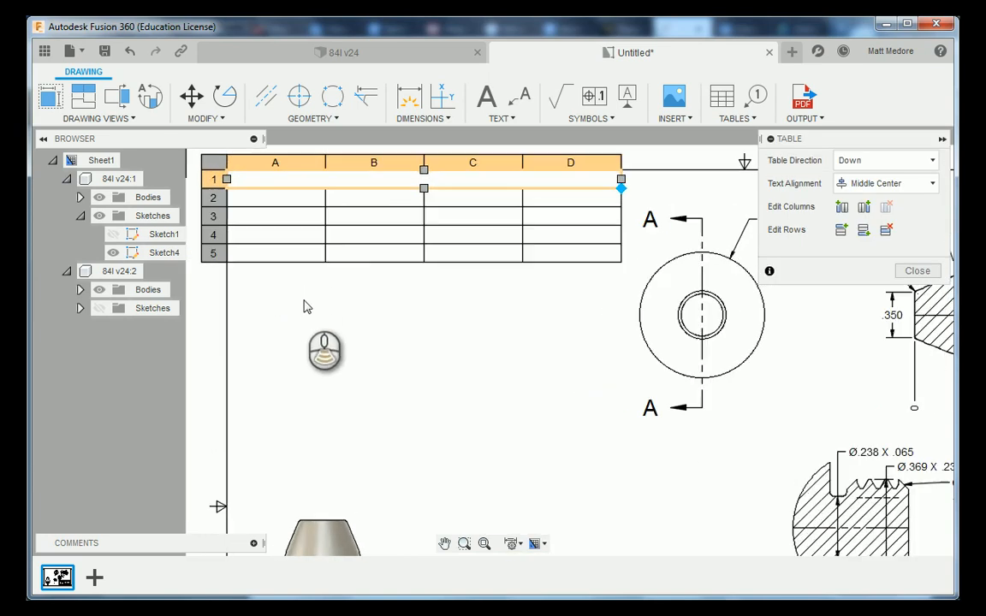
# Delete columns D, C and B from the empty table, leaving only column A
pyautogui.click(542, 255)
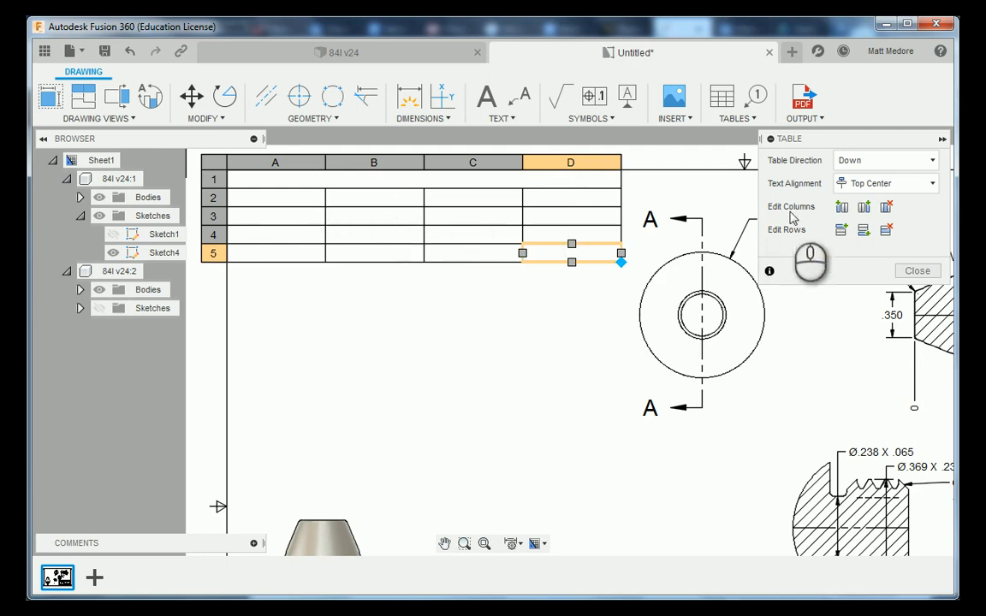
pyautogui.click(886, 208)
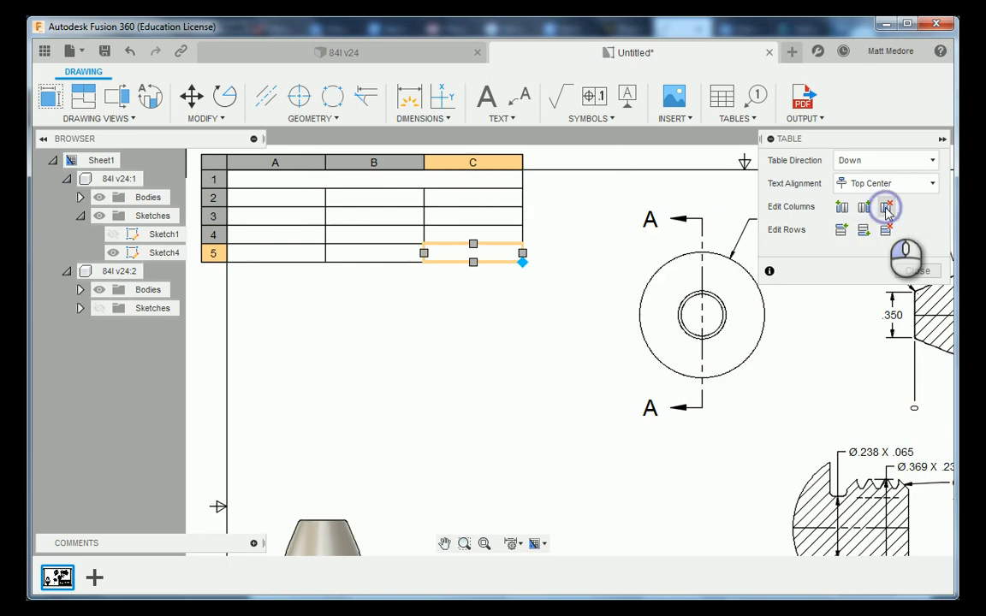
pyautogui.click(886, 208)
pyautogui.click(887, 207)
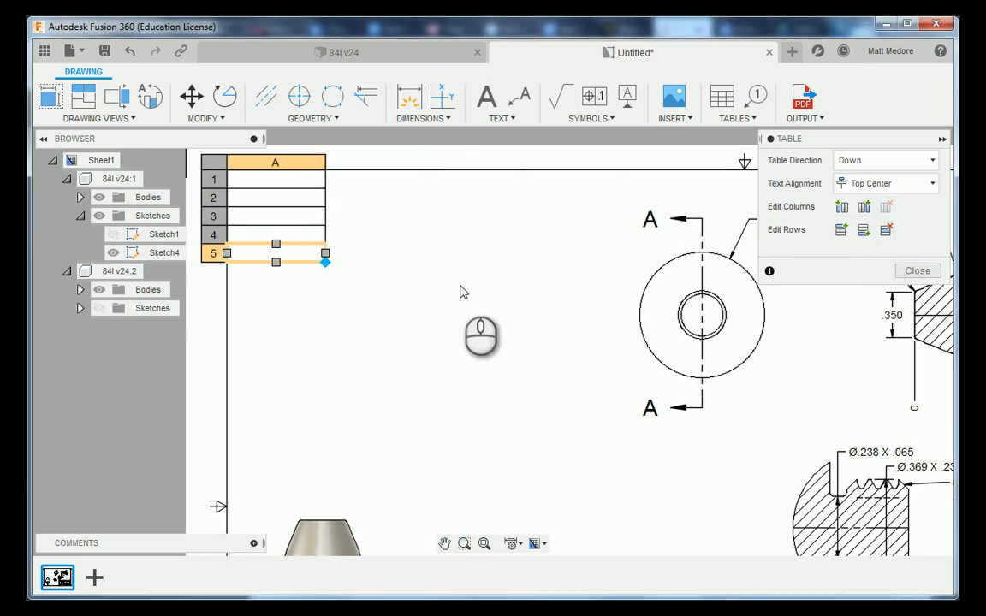
pyautogui.scroll(-1, 484, 310)
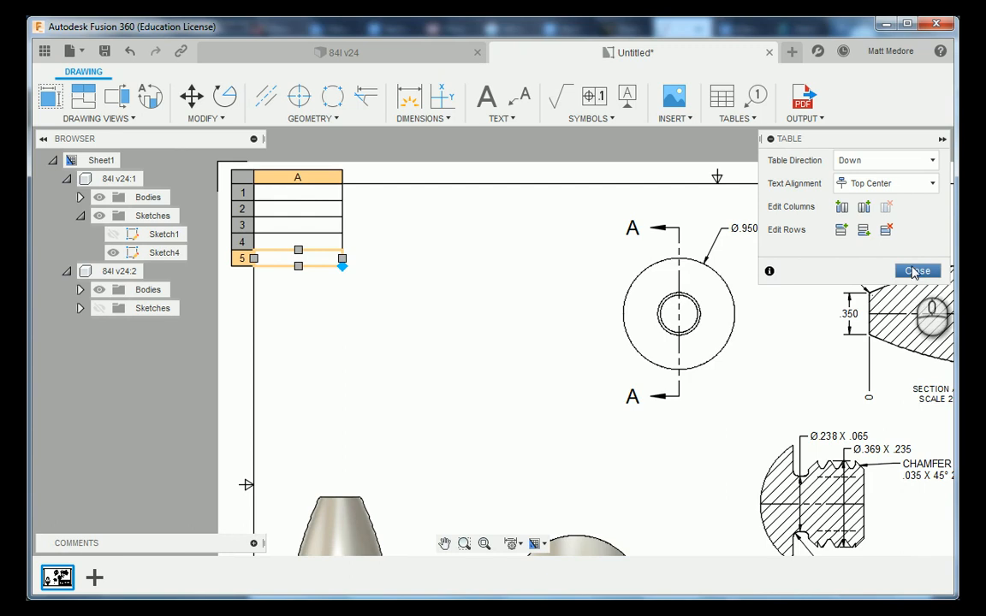
pyautogui.click(913, 272)
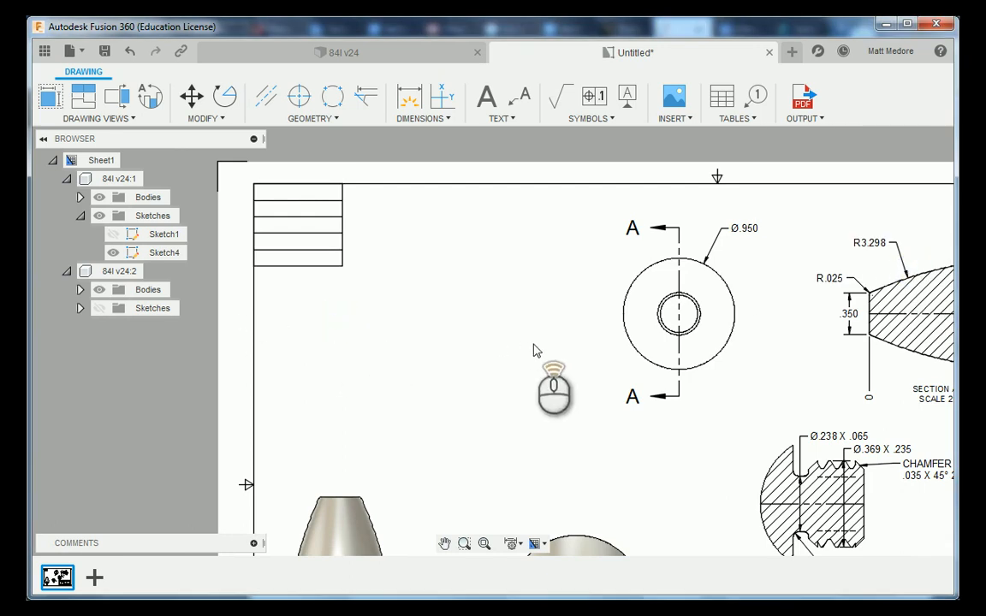
# Enter "EXTERNAL THREAD DATA:" with "3/8-16 UNC: CLASS 2A" on a new line in the table's first cell
pyautogui.scroll(-2, 440, 351)
pyautogui.scroll(5, 330, 280)
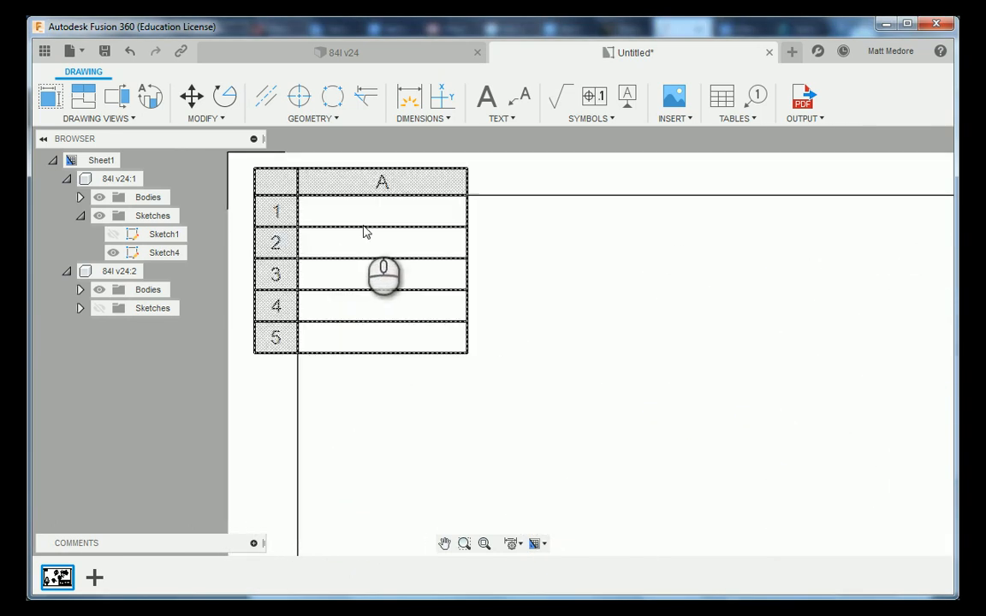
pyautogui.click(315, 212)
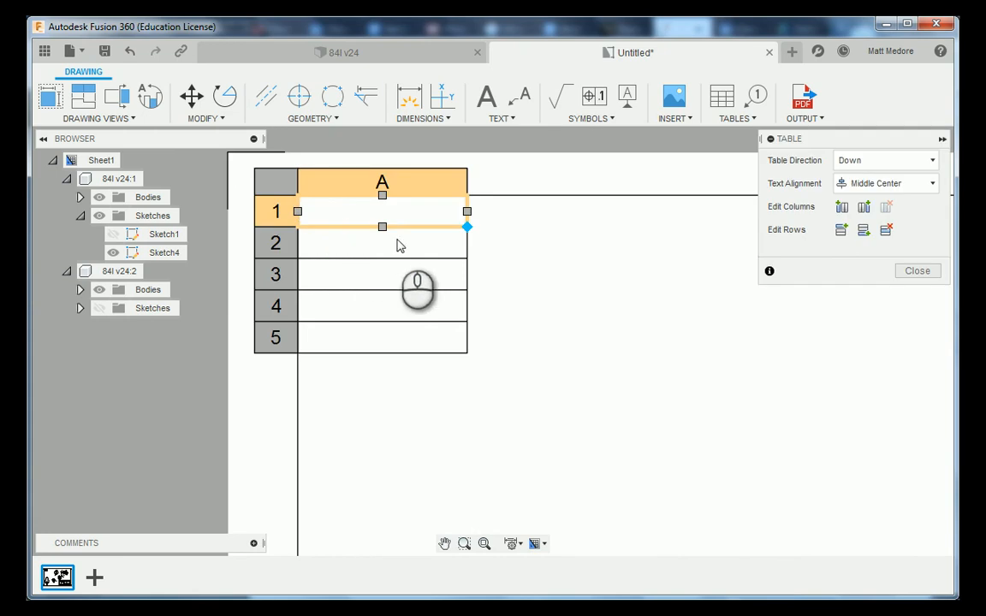
pyautogui.write('ET')
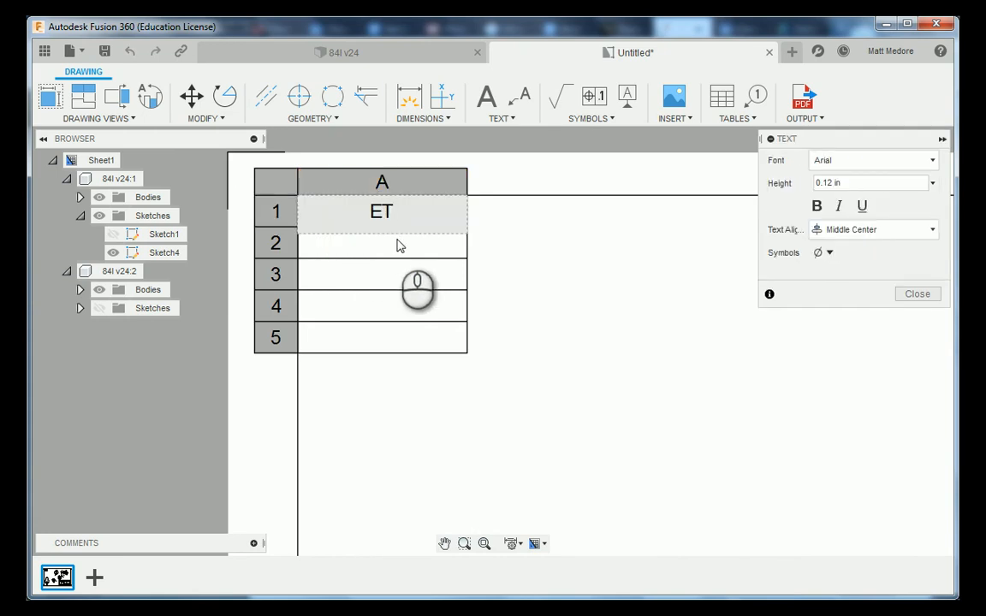
pyautogui.write('XTERNAL TH')
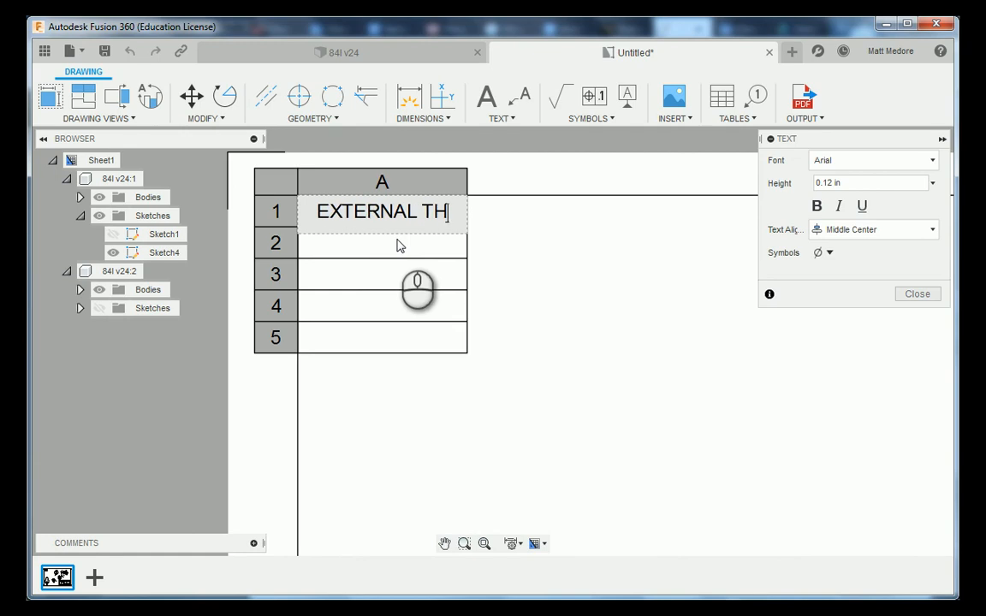
pyautogui.write('READ DATA:')
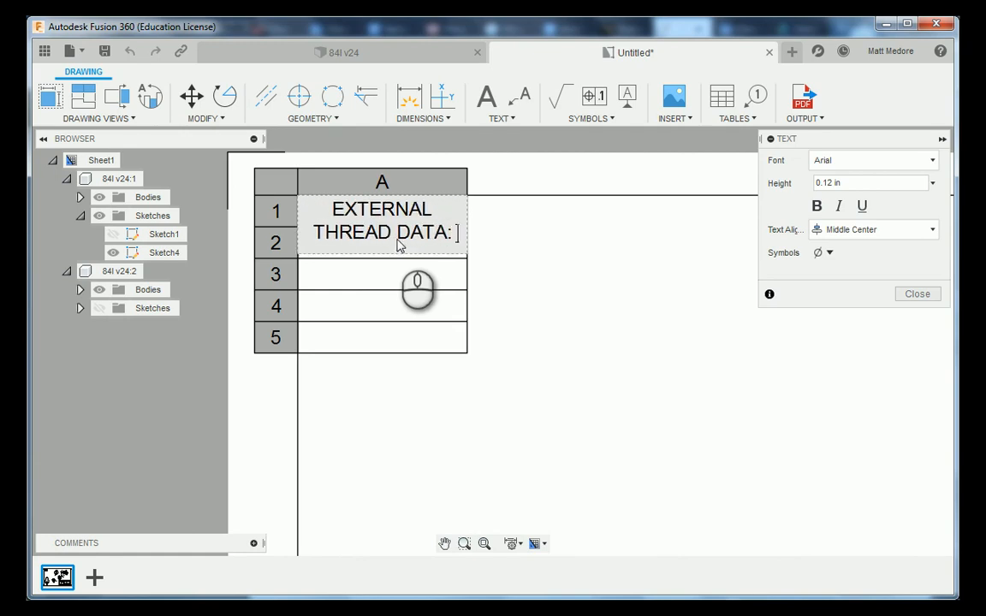
pyautogui.press('Return')
pyautogui.write('3/')
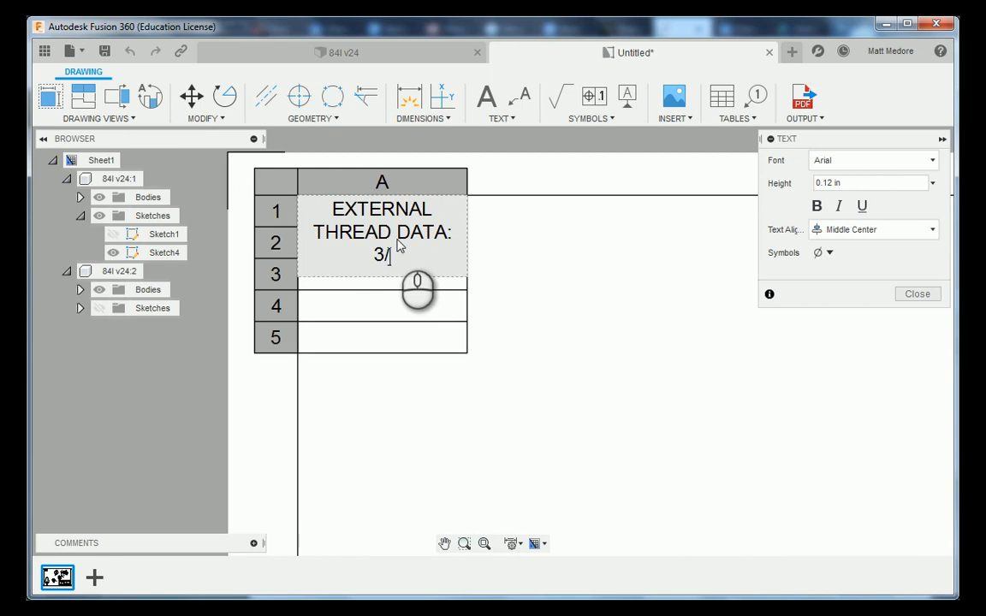
pyautogui.write('8-16 UNC')
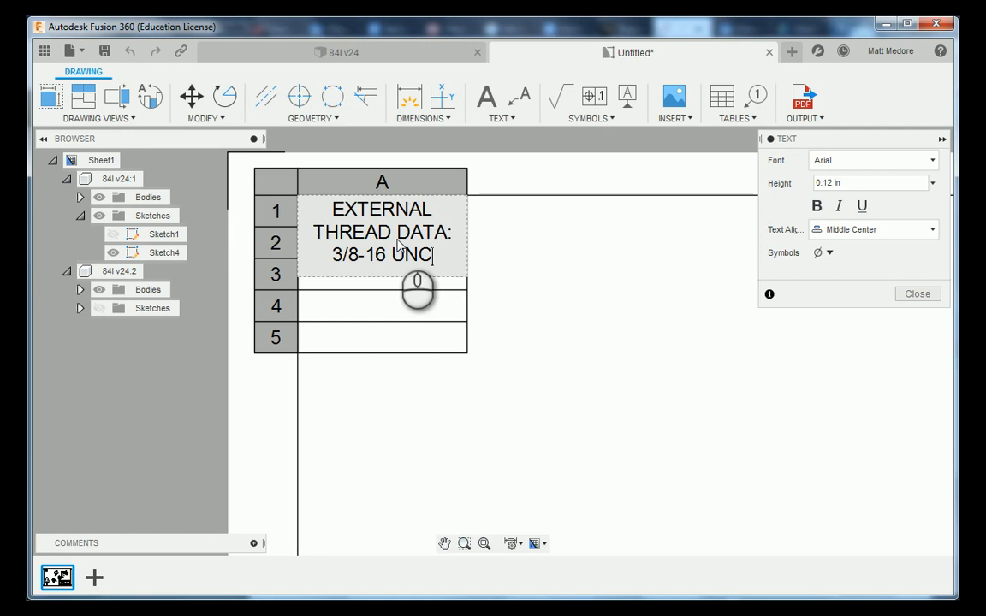
pyautogui.write(': ')
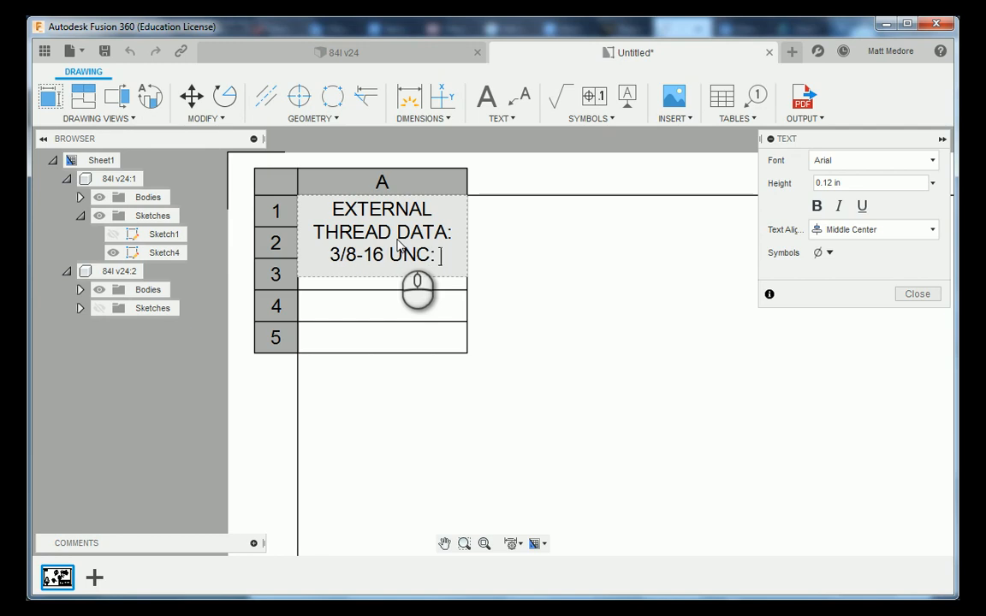
pyautogui.write('CLASS 2')
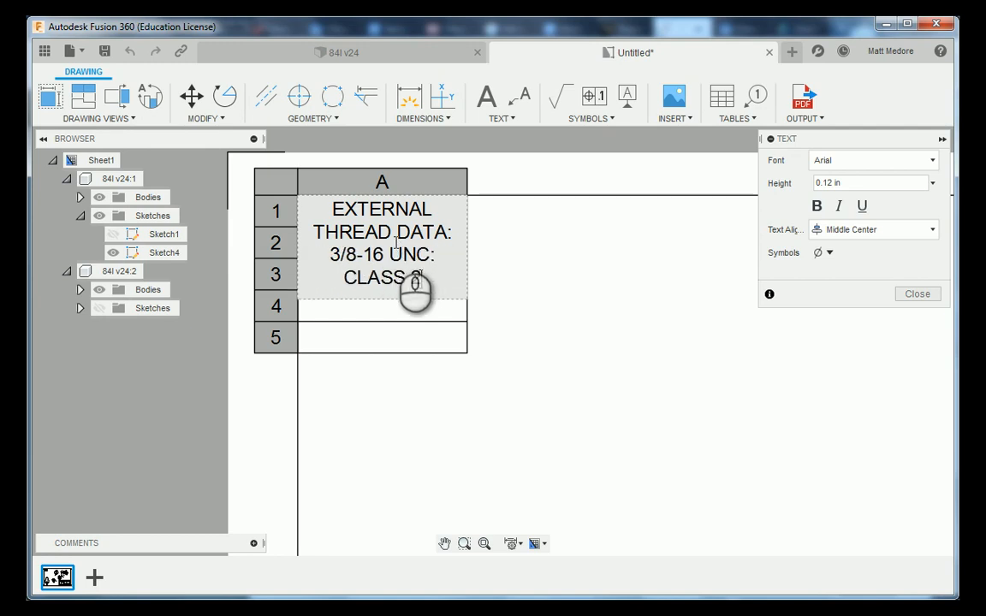
pyautogui.write('A')
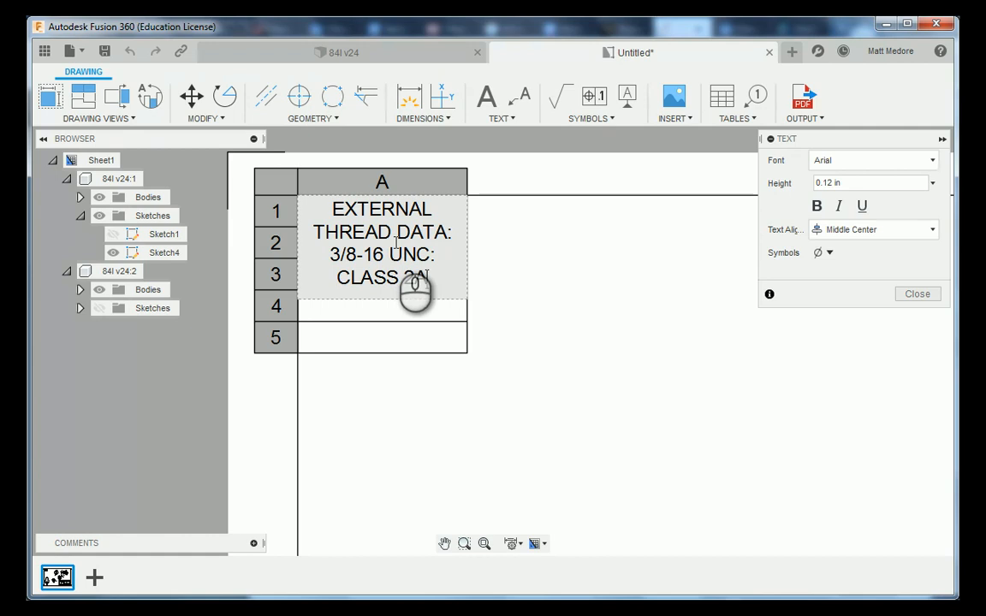
pyautogui.click(905, 295)
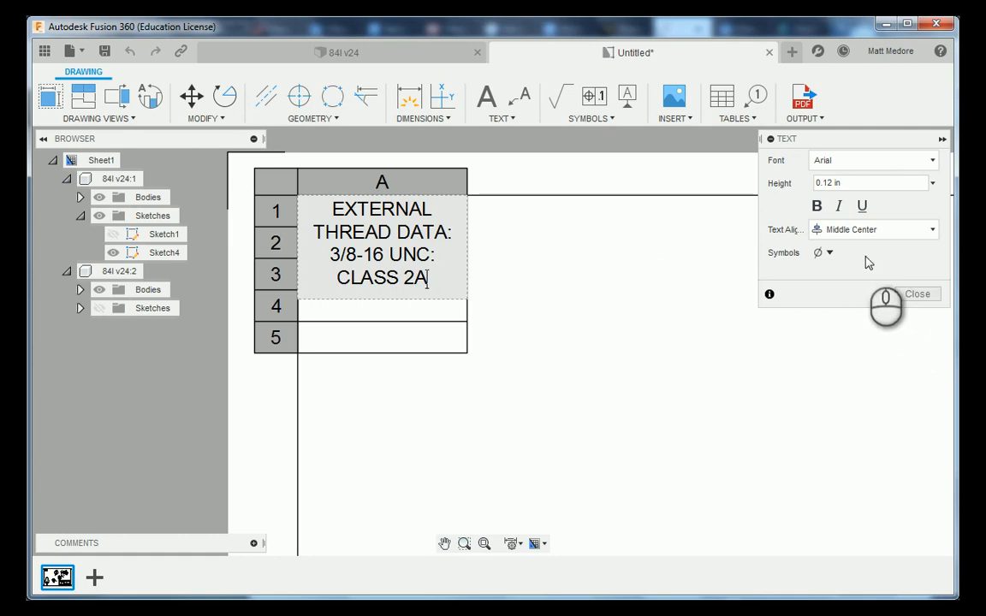
pyautogui.click(921, 298)
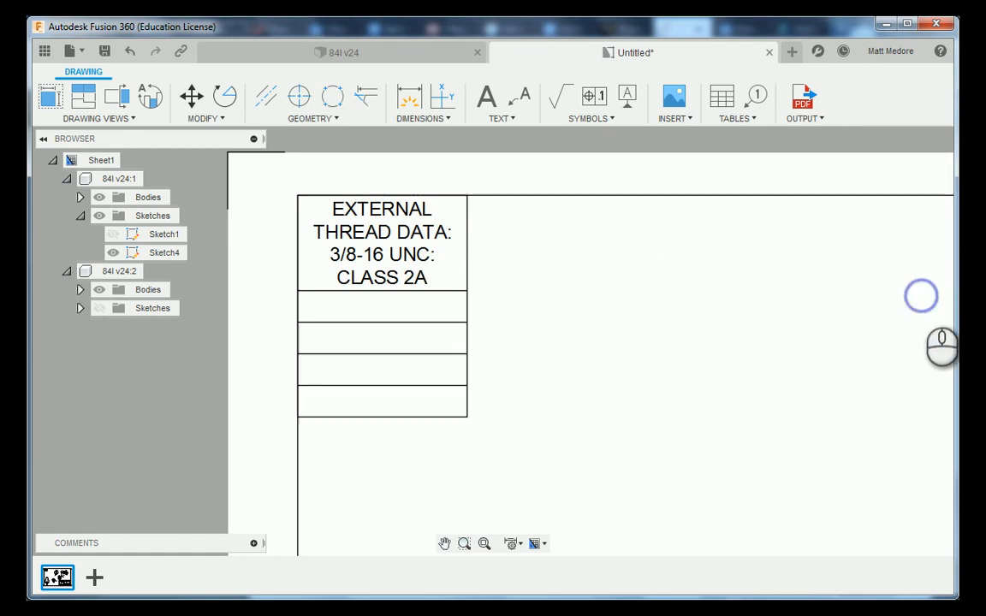
# Stretch the table about 1.25 in wider to the right, keeping its height
pyautogui.click(467, 231)
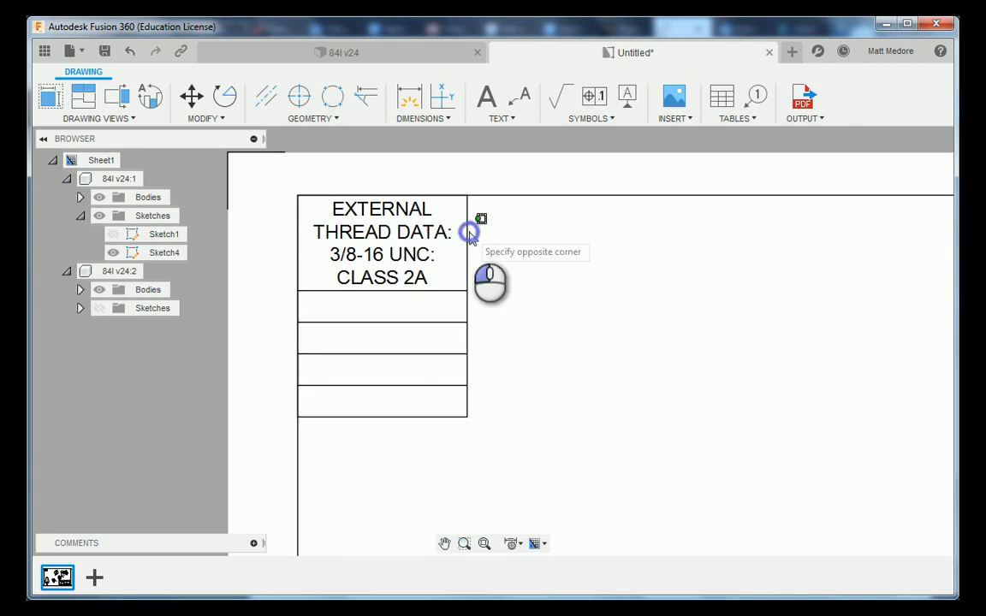
pyautogui.click(467, 417)
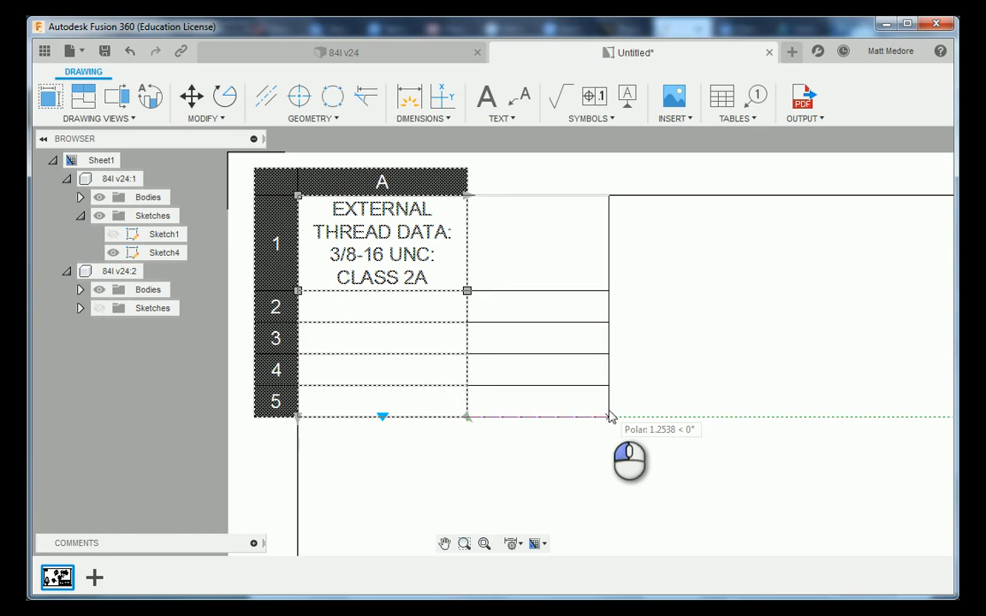
pyautogui.click(609, 417)
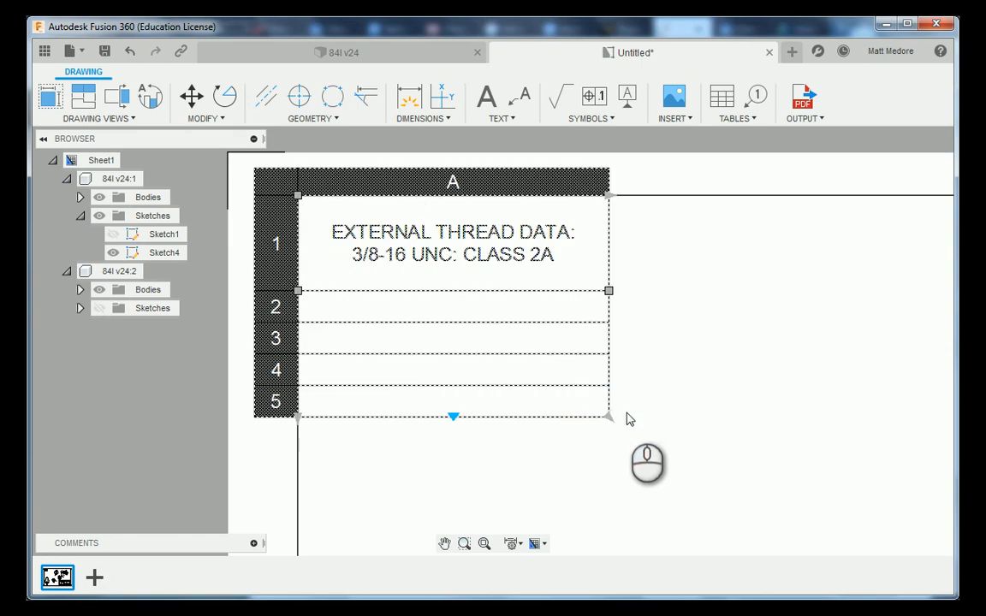
pyautogui.click(702, 385)
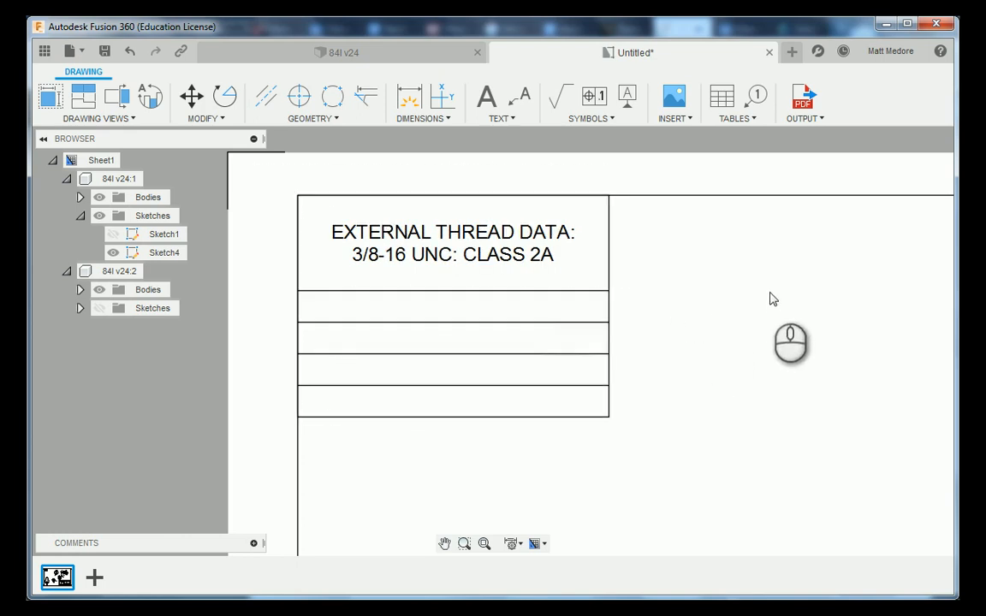
# Reduce the height of the table's header row to fit its two lines of text closely
pyautogui.scroll(2, 329, 291)
pyautogui.click(340, 296)
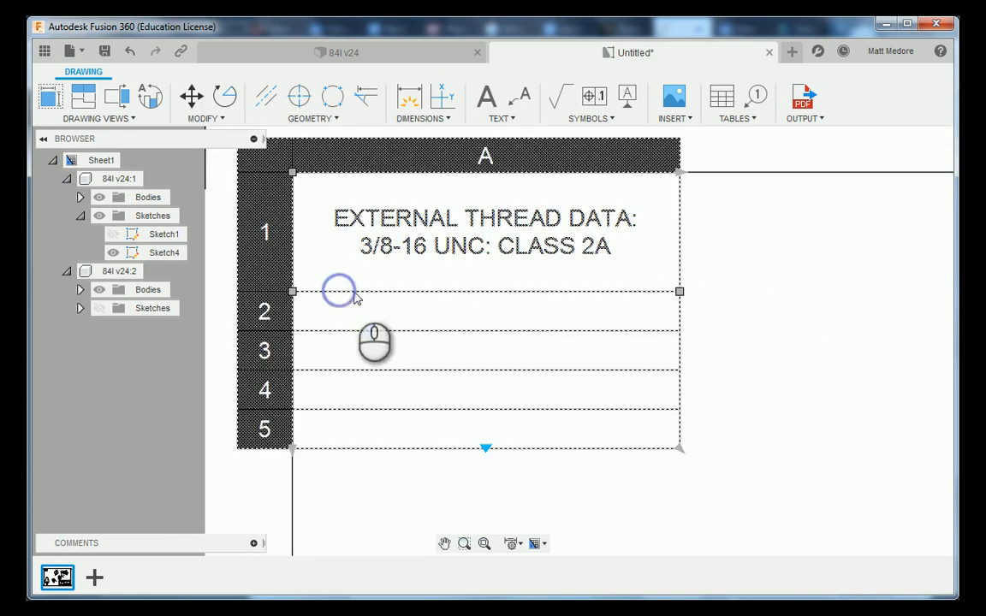
pyautogui.click(679, 291)
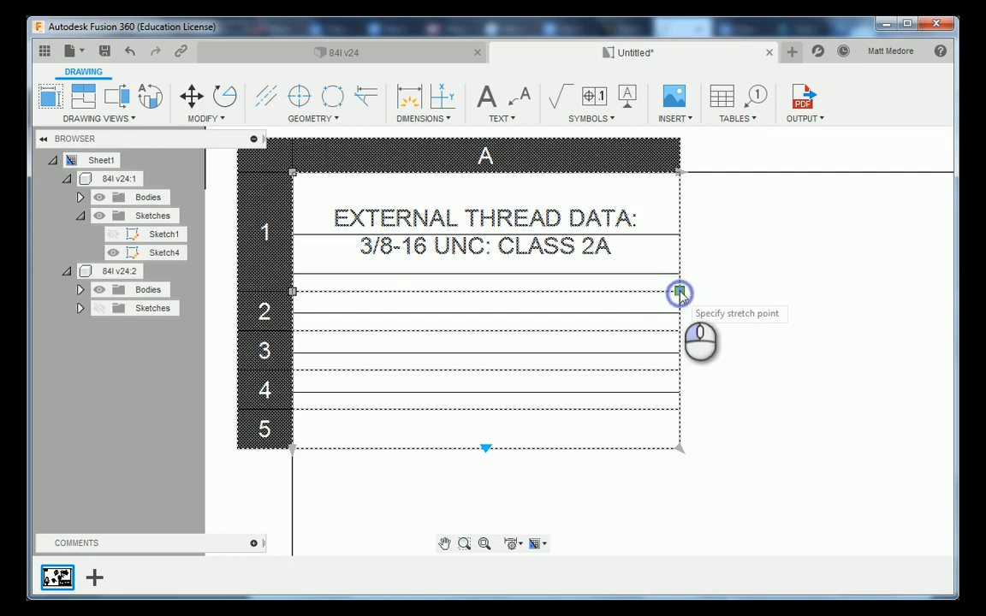
pyautogui.click(679, 229)
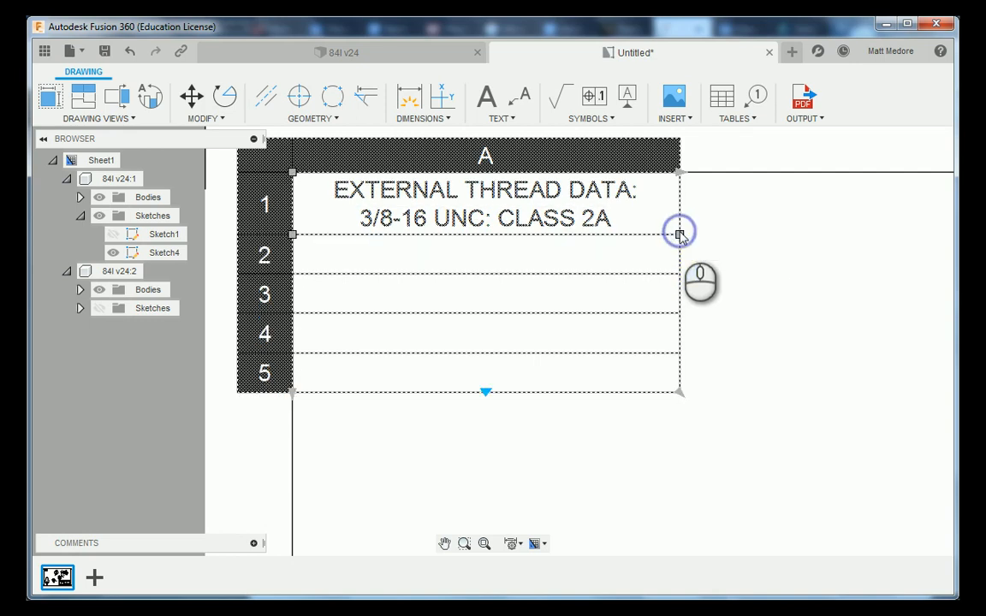
pyautogui.click(759, 259)
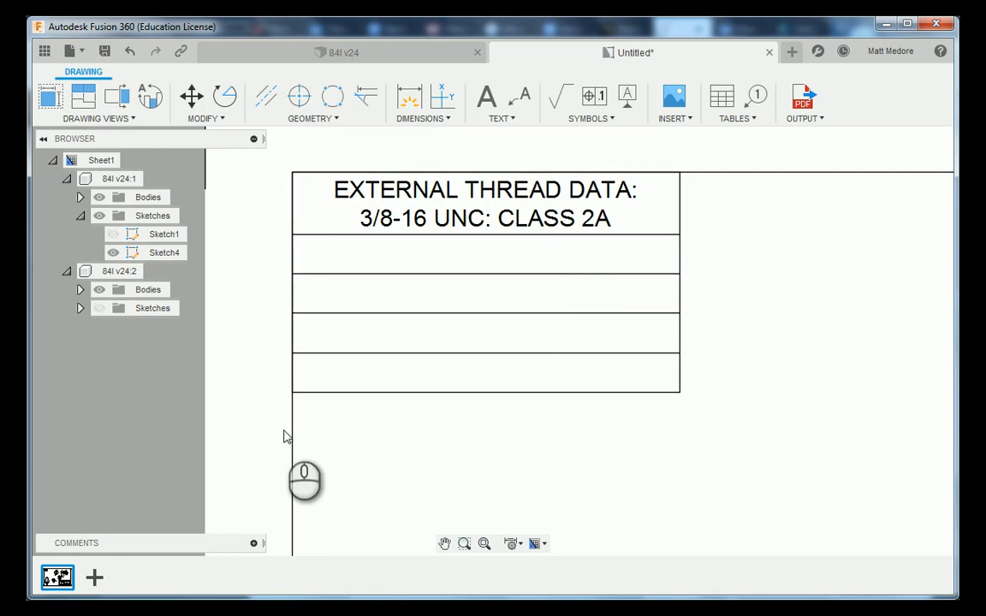
# Enter "MAJOR DIAMTER" in the table's second row, directly below the thread data header
pyautogui.scroll(-3, 255, 439)
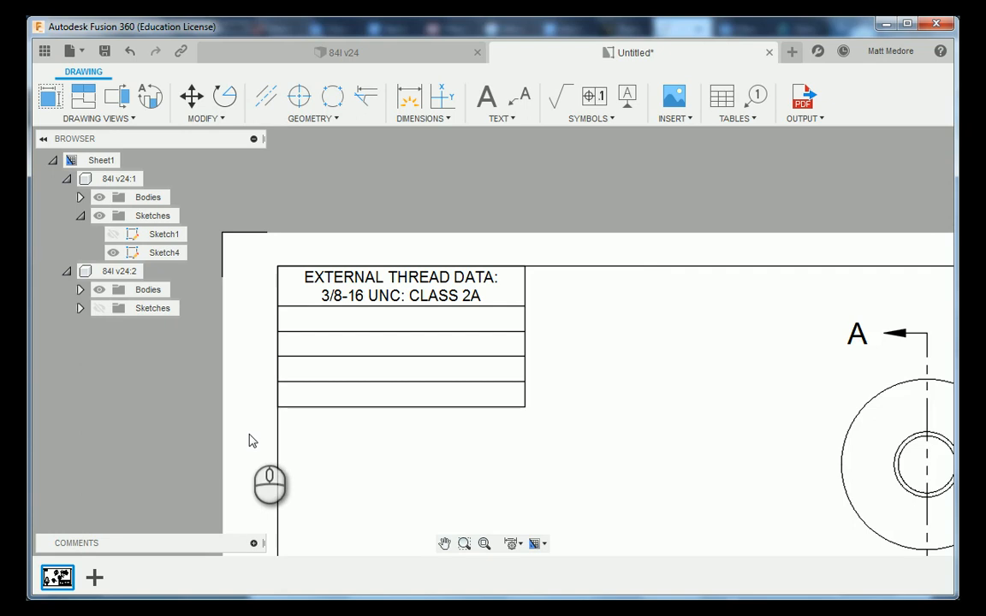
pyautogui.scroll(2, 257, 436)
pyautogui.doubleClick(402, 295)
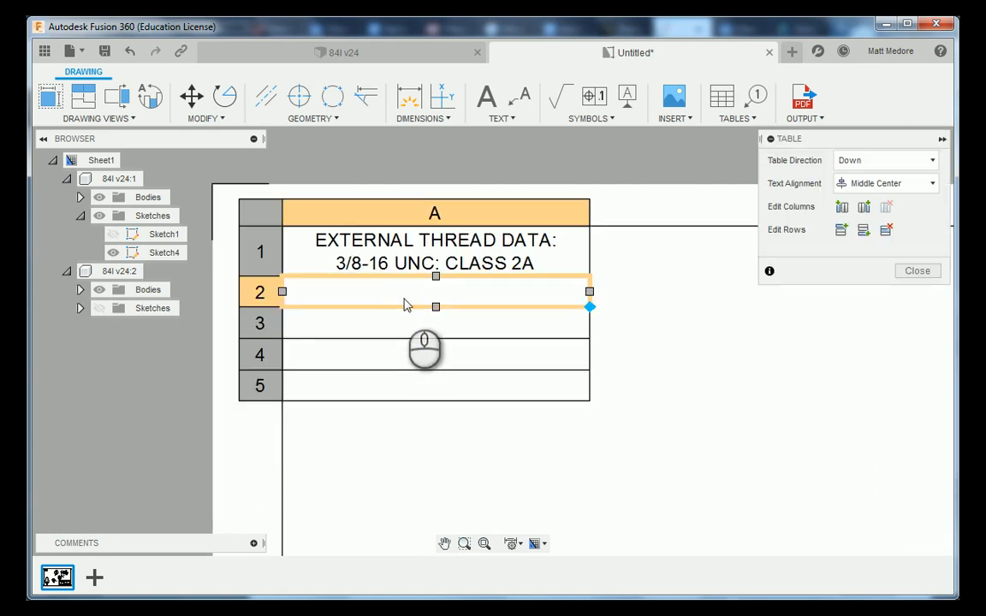
pyautogui.write('MOR DIAMTER')
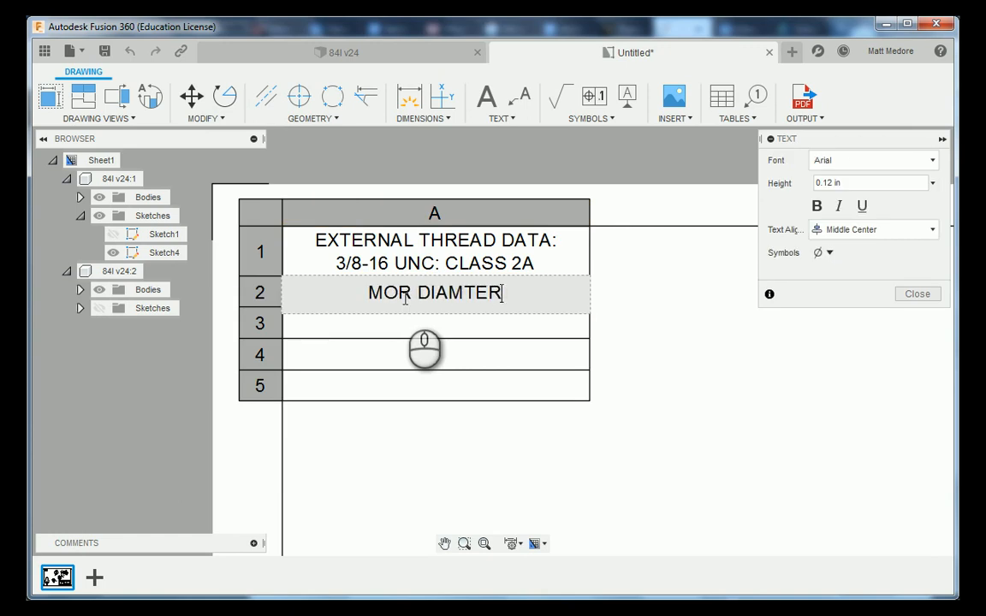
pyautogui.click(380, 295)
pyautogui.write('A')
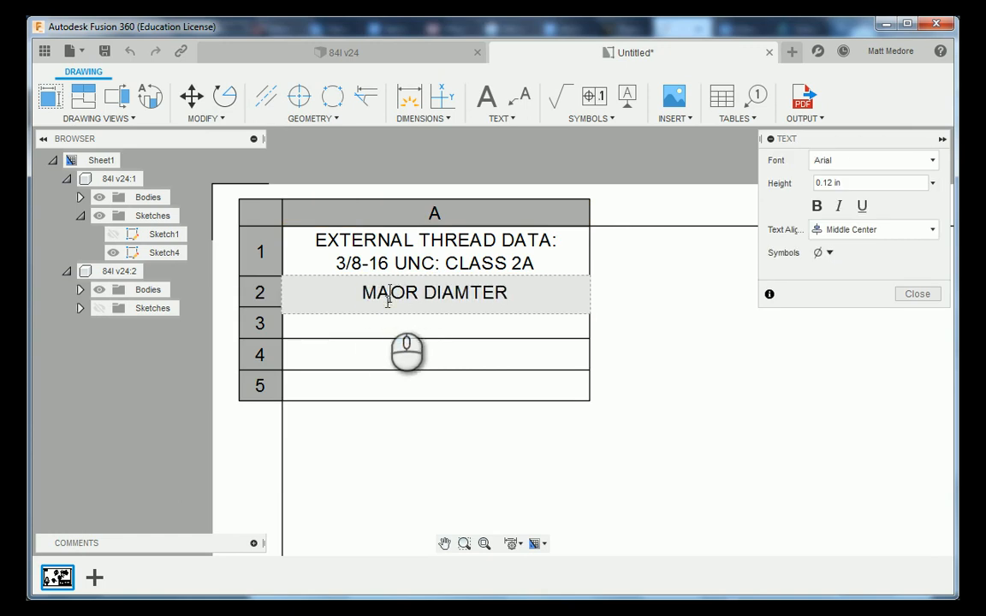
pyautogui.write('J')
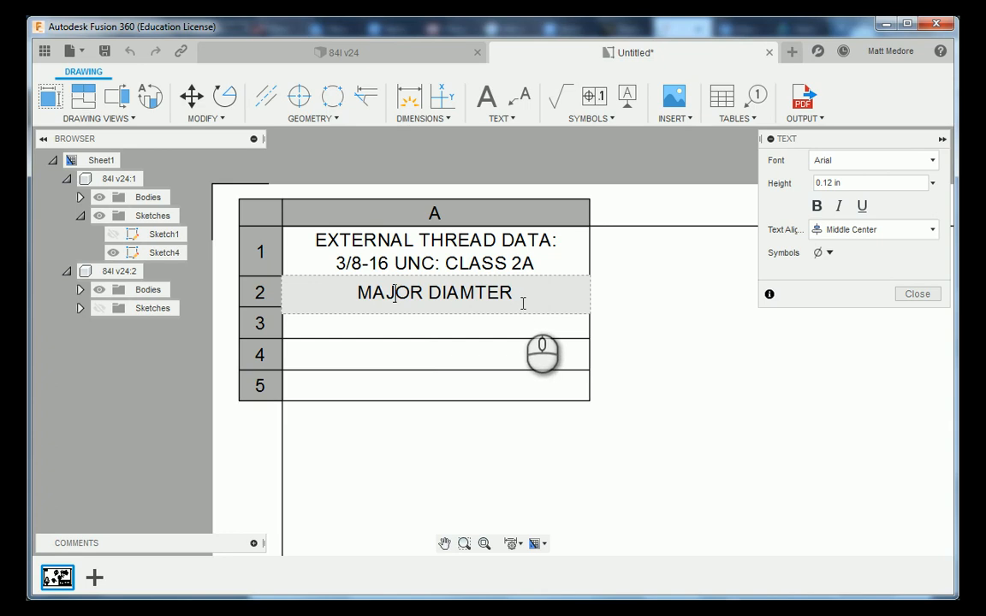
# Format the "MAJOR DIAMTER" text as bold with a height of 0.10 in
pyautogui.moveTo(871, 183); pyautogui.dragTo(829, 193)
pyautogui.write('0.10')
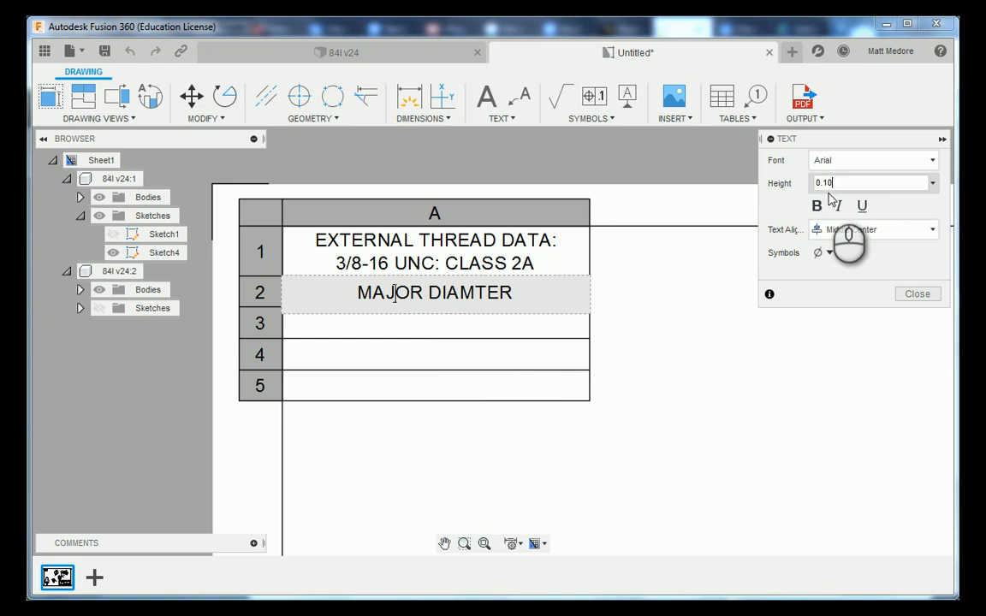
pyautogui.click(817, 207)
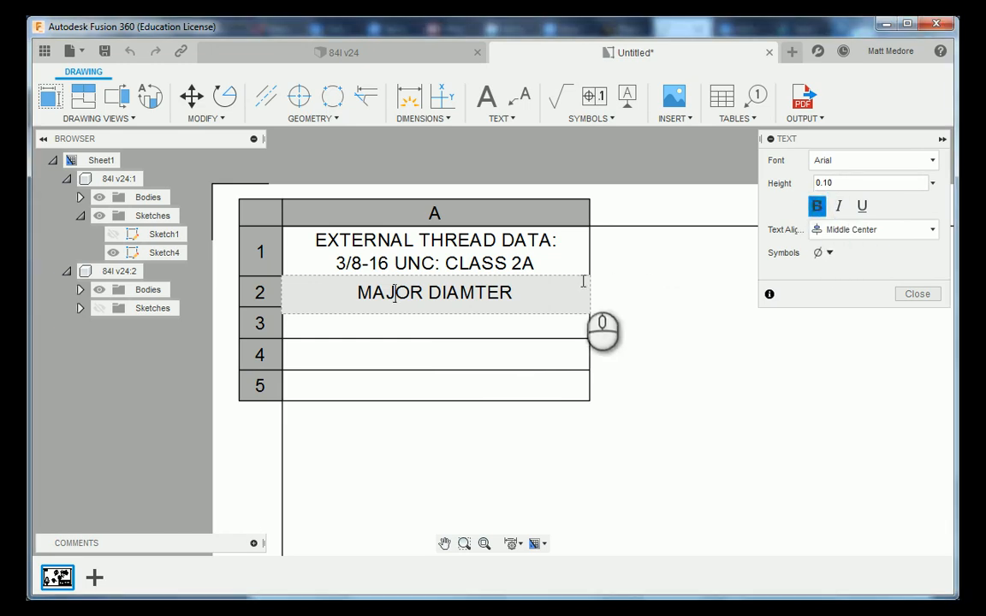
pyautogui.moveTo(521, 295); pyautogui.dragTo(316, 301)
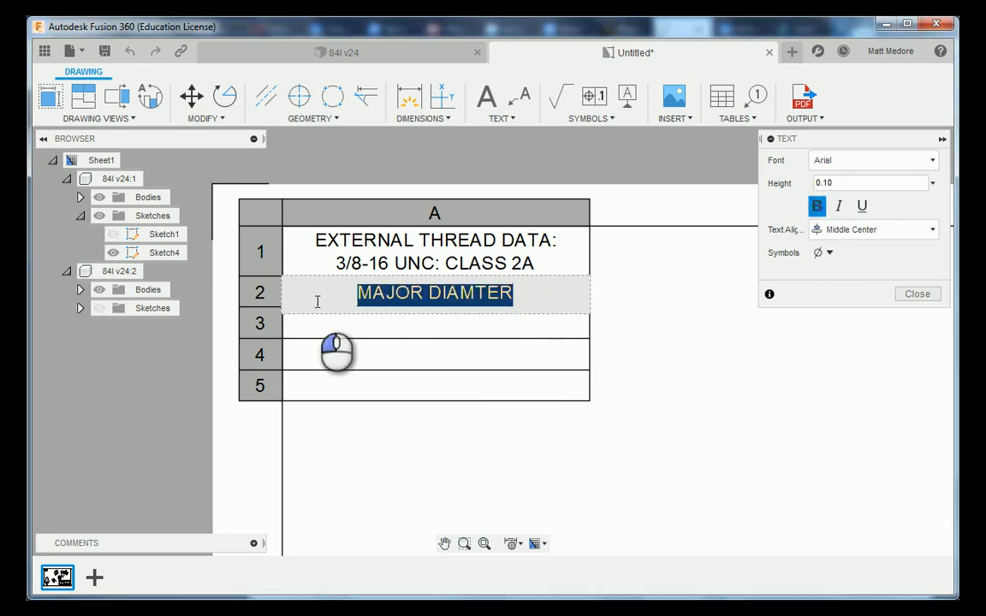
pyautogui.click(816, 206)
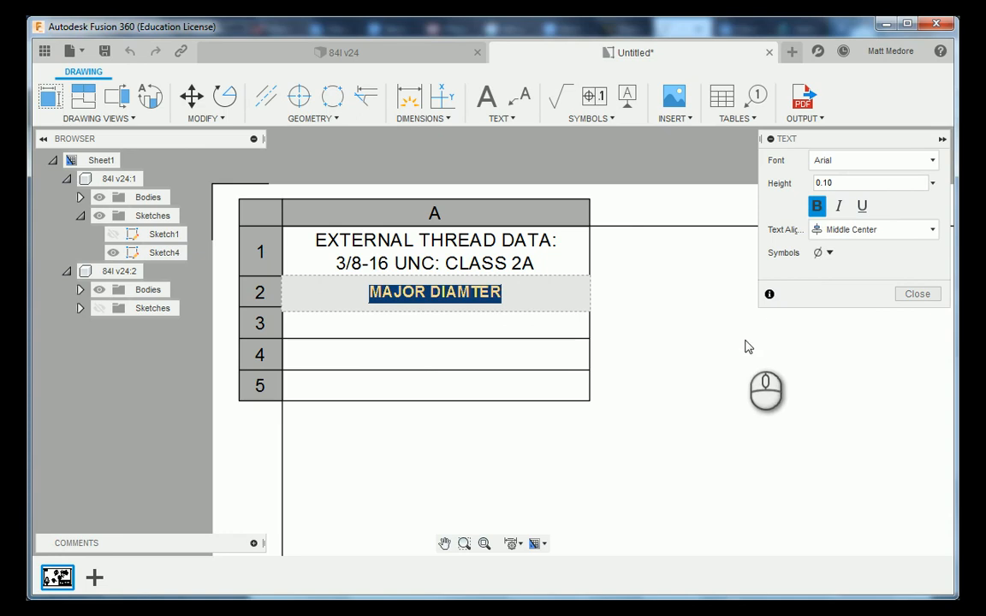
pyautogui.click(916, 294)
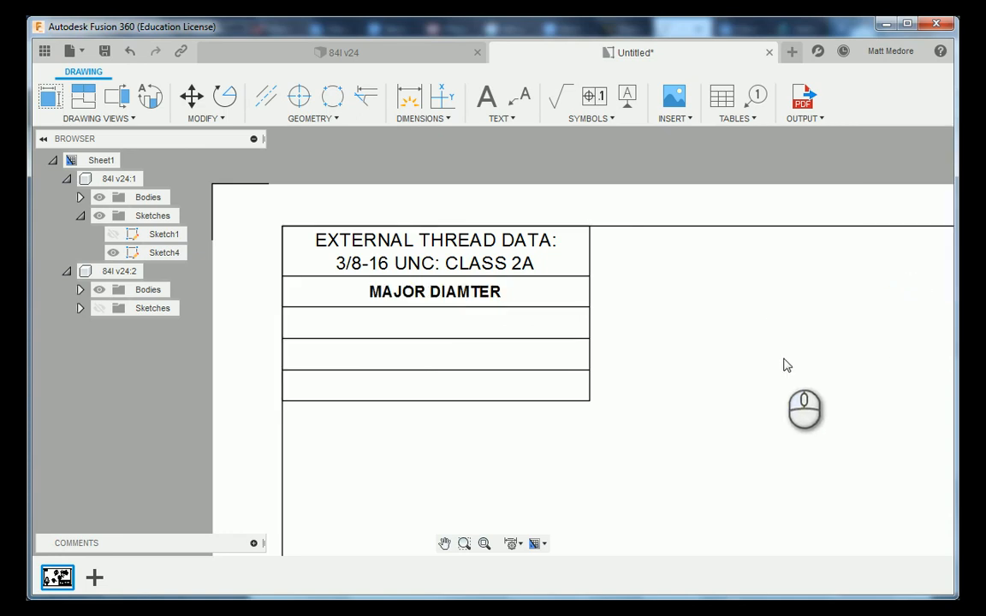
# Enter "MAX .3737" in the table's third row and set its text alignment to Middle Left
pyautogui.click(374, 335)
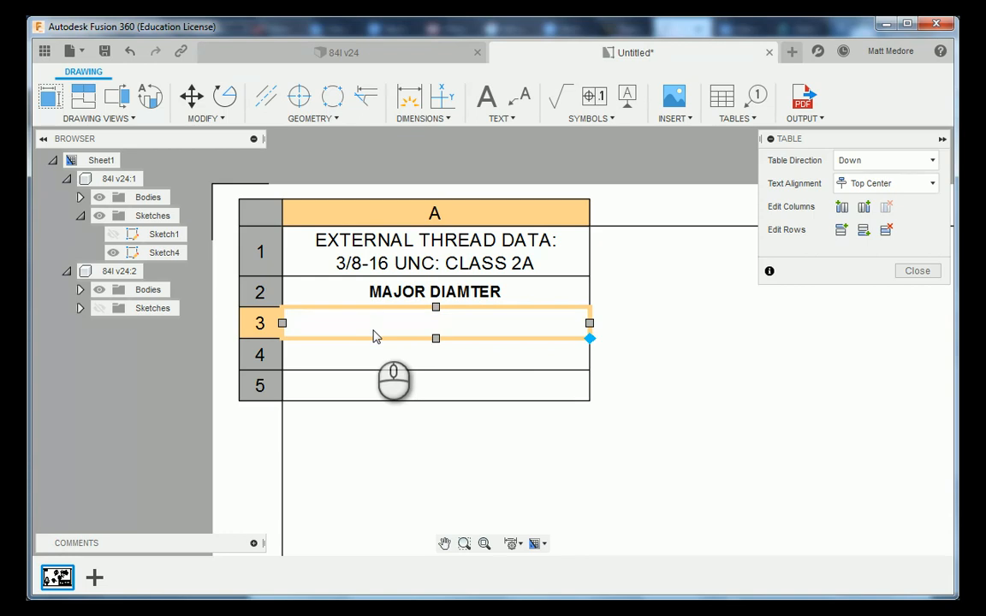
pyautogui.doubleClick(374, 334)
pyautogui.write('M')
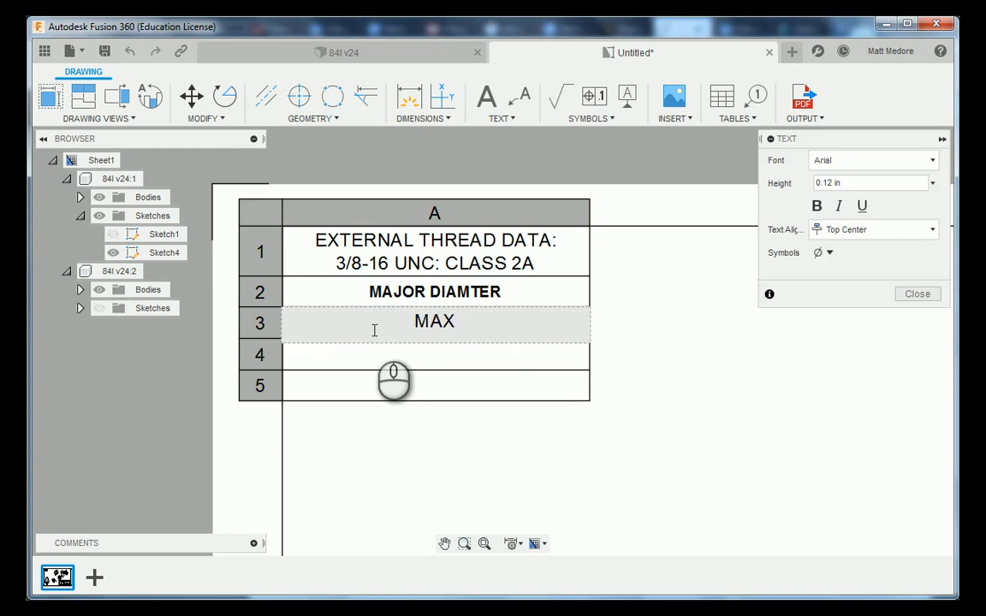
pyautogui.write('AX .37')
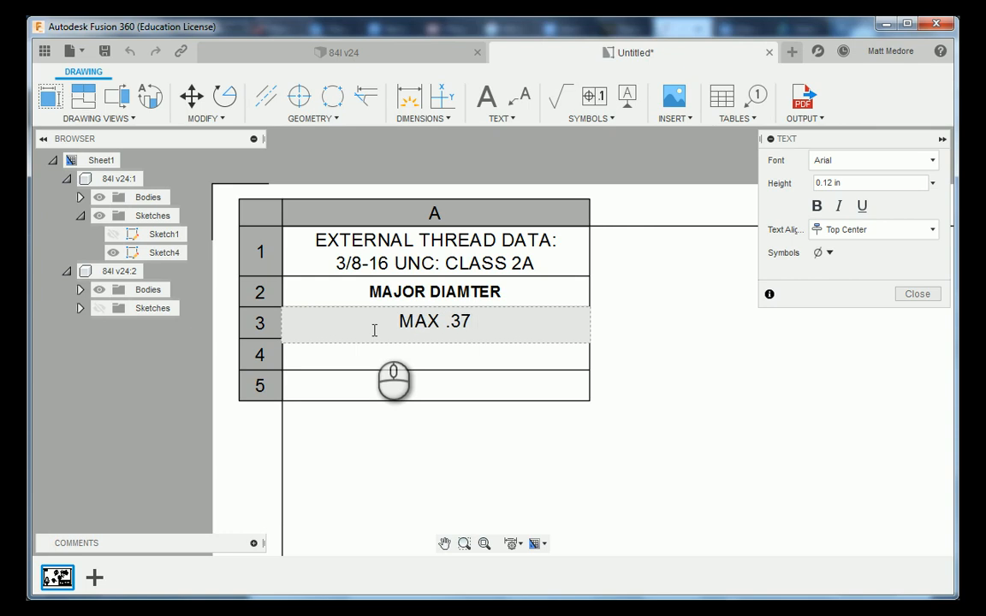
pyautogui.write('3')
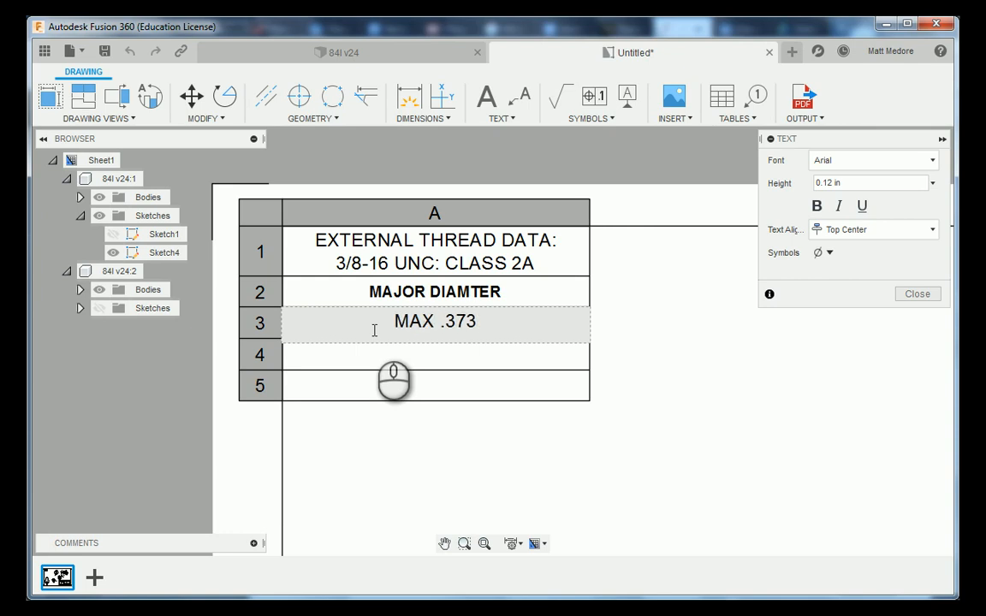
pyautogui.write('7')
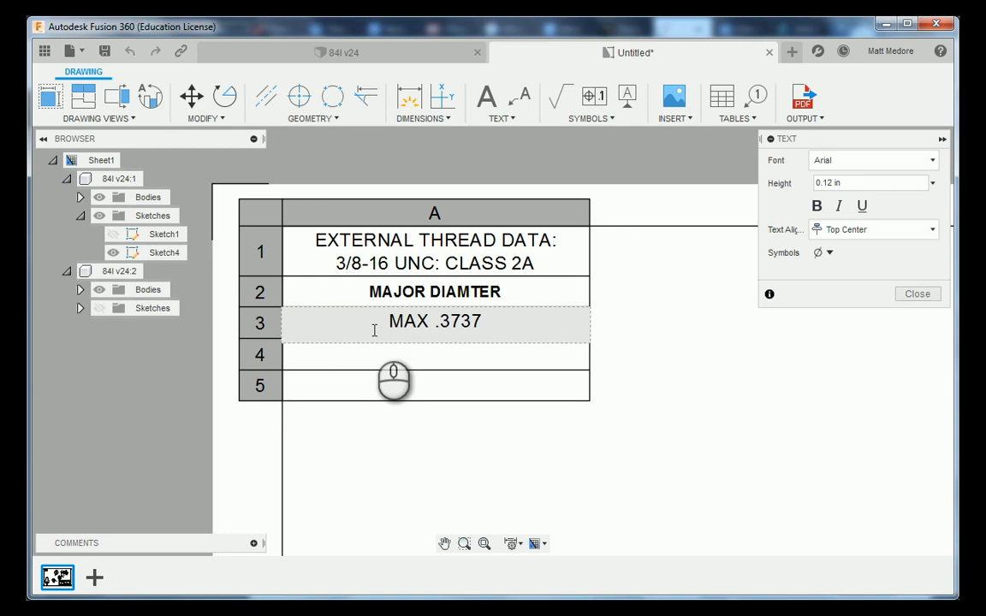
pyautogui.click(863, 232)
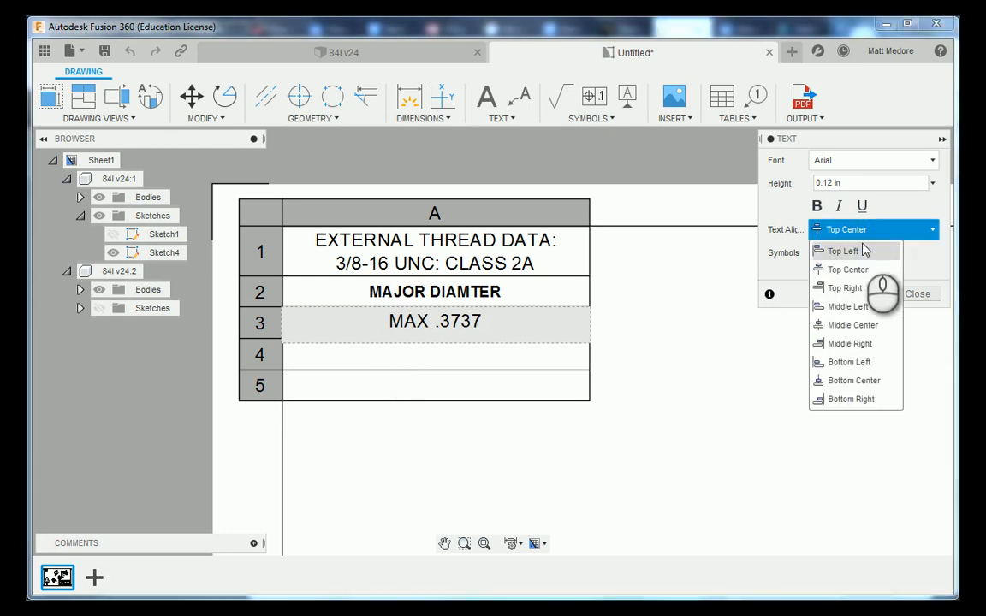
pyautogui.click(866, 313)
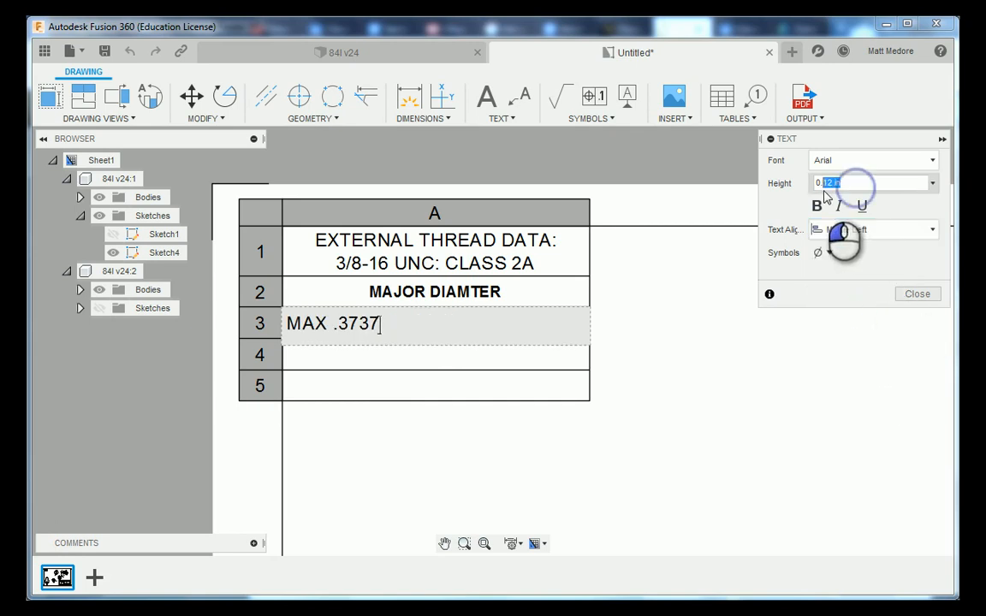
# Try to set the text height in the third row's cell to 0.10 in
pyautogui.moveTo(847, 183); pyautogui.dragTo(828, 197)
pyautogui.write('0.10')
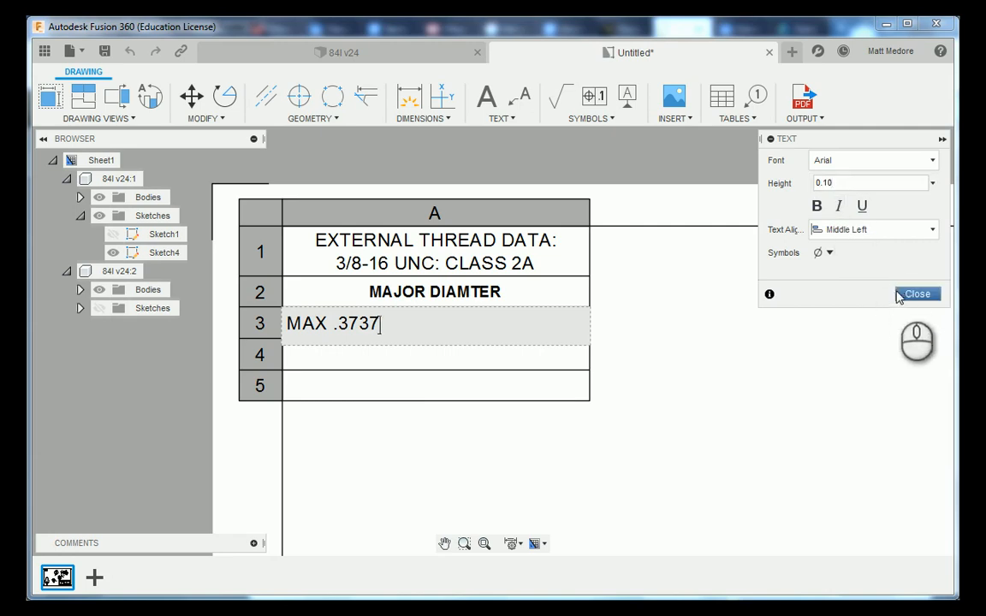
pyautogui.click(902, 295)
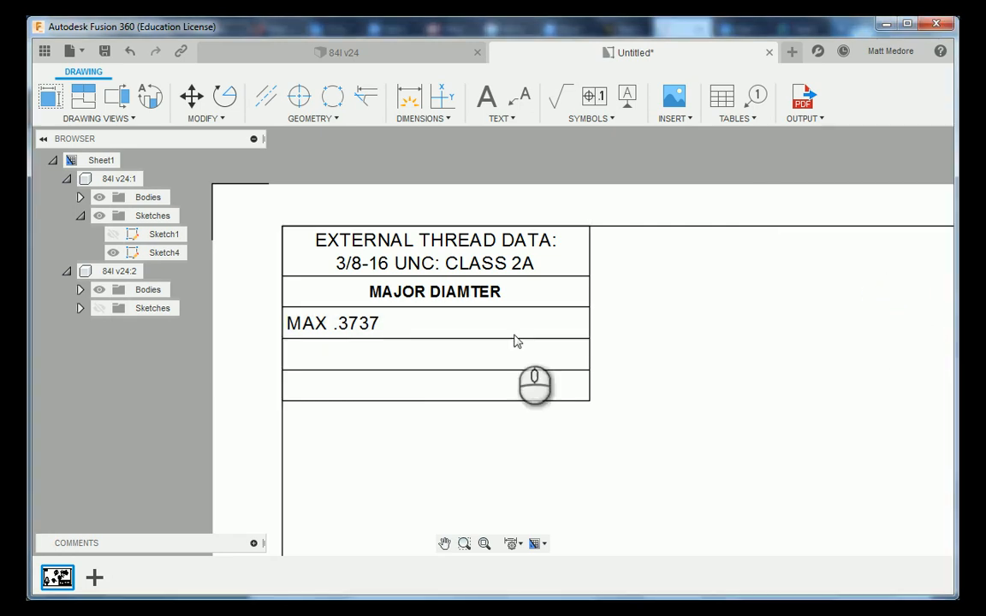
# Set the height of the whole "MAX .3737" text to .1 in
pyautogui.doubleClick(385, 320)
pyautogui.moveTo(393, 322); pyautogui.dragTo(283, 323)
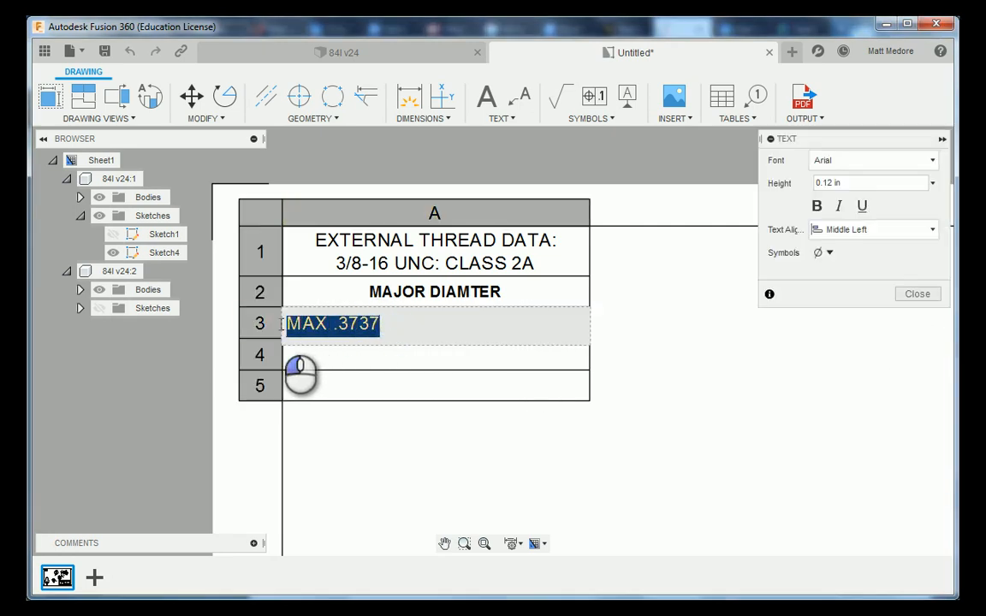
pyautogui.moveTo(847, 183); pyautogui.dragTo(813, 194)
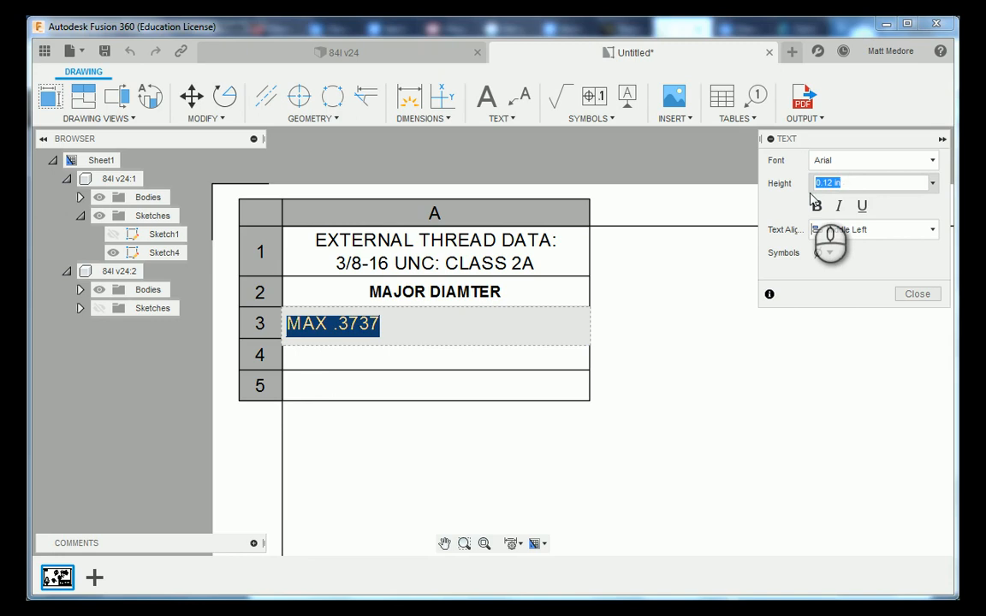
pyautogui.write('.1')
pyautogui.press('Return')
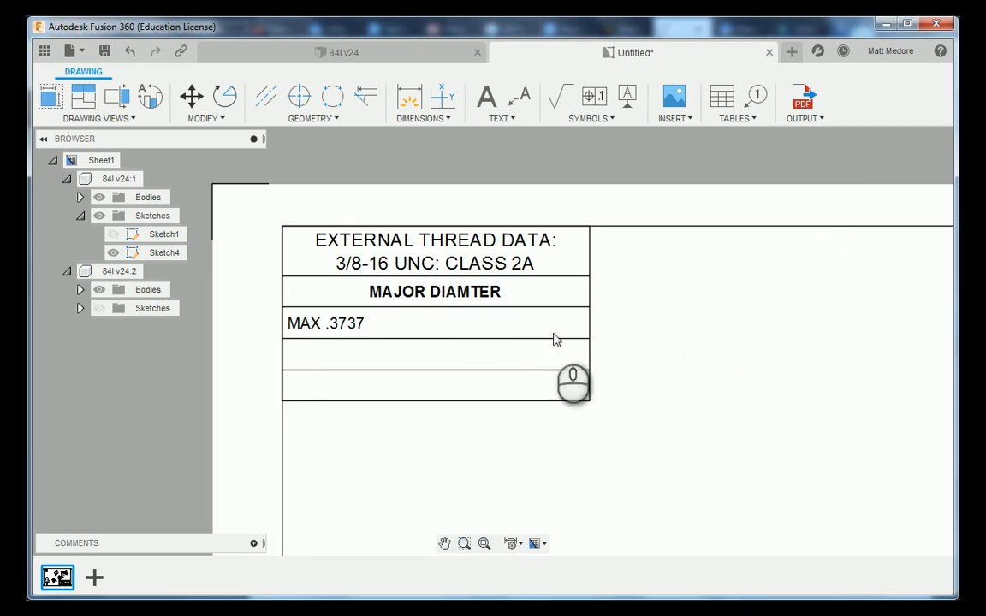
# Enter "MIN .3643" in the table's fourth row, keeping the default text formatting
pyautogui.click(343, 356)
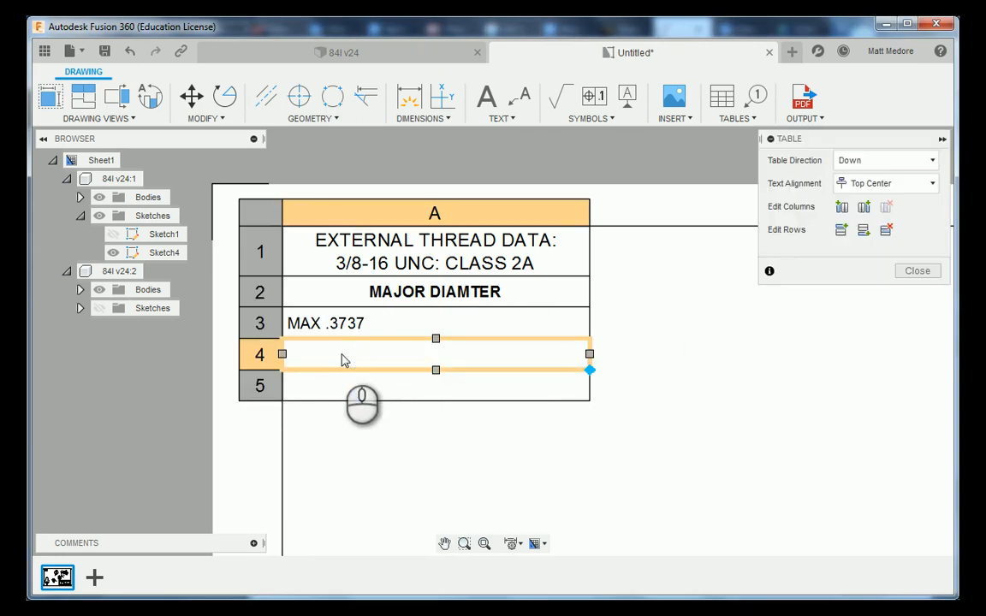
pyautogui.doubleClick(343, 358)
pyautogui.write('MIN')
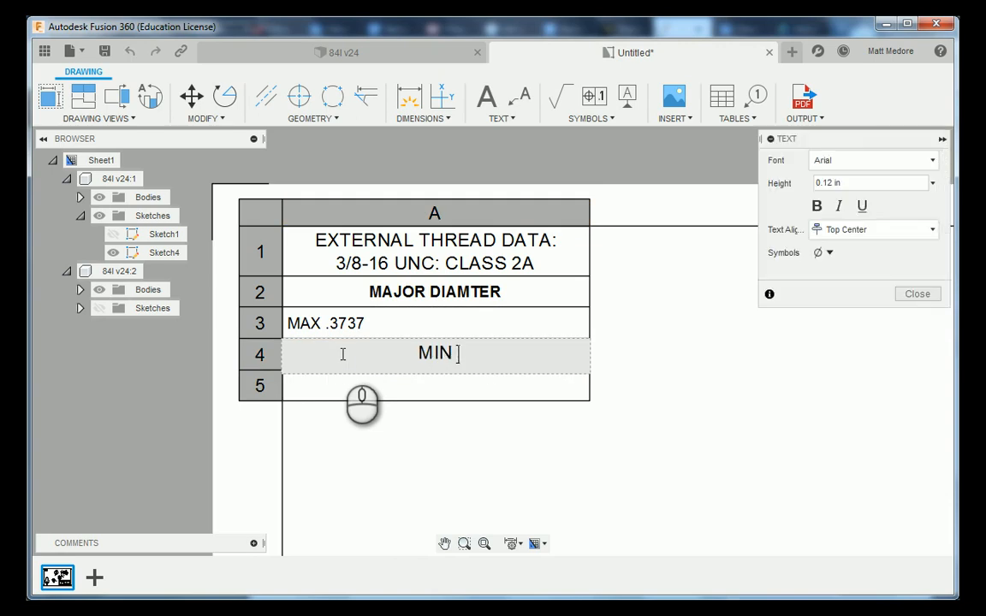
pyautogui.write('.3')
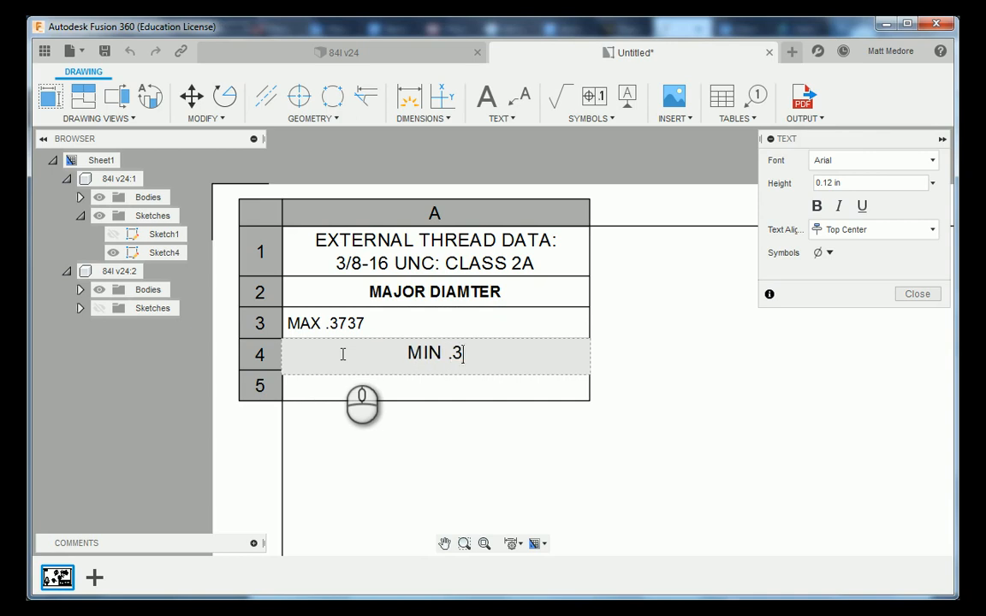
pyautogui.write('643')
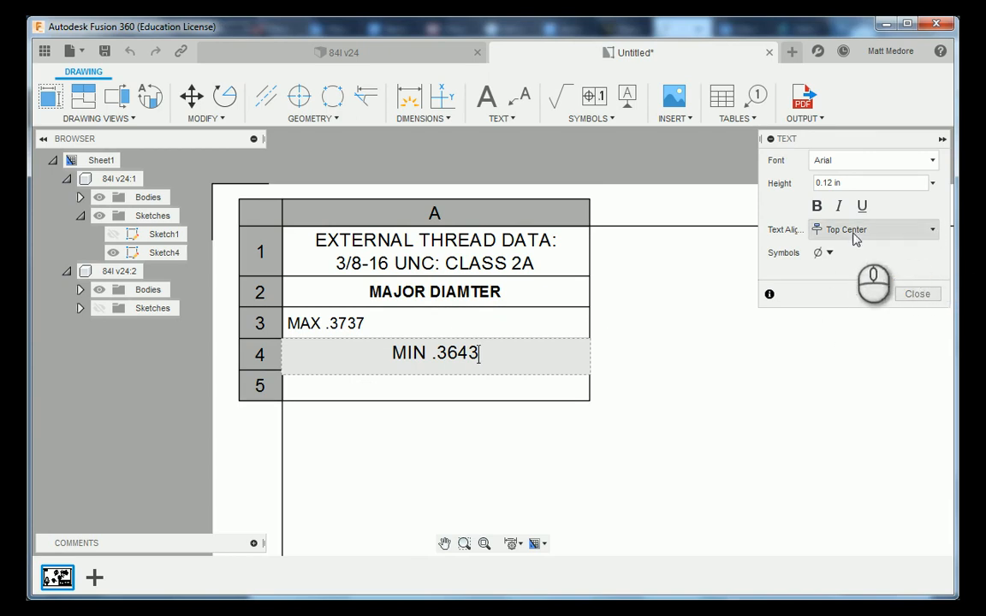
pyautogui.click(906, 295)
# Enter "MEAN .3690" in the table's fifth row, keeping the default text formatting
pyautogui.click(440, 396)
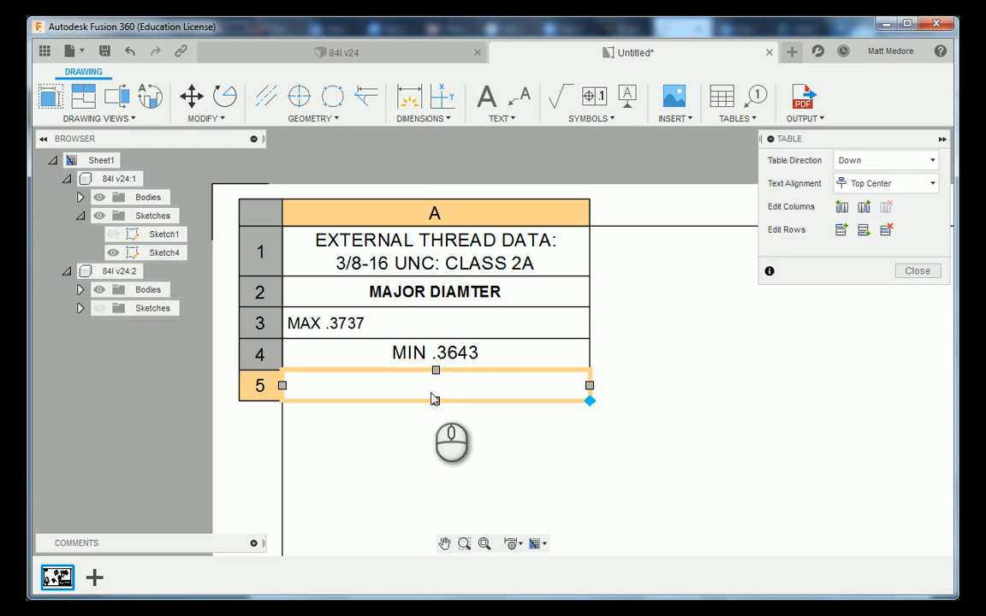
pyautogui.doubleClick(432, 398)
pyautogui.write('M')
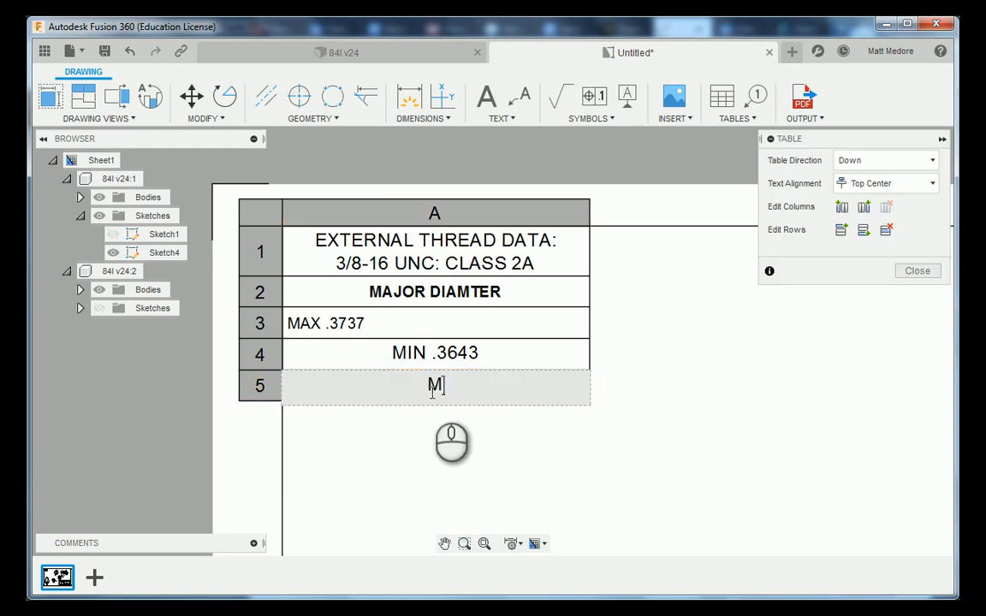
pyautogui.write('EAN')
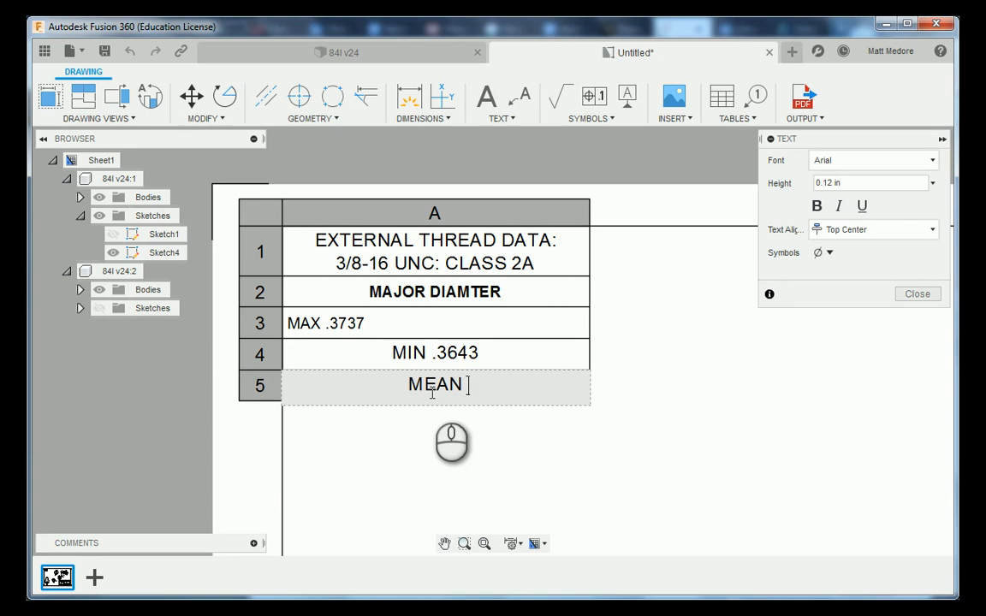
pyautogui.write(' .3690')
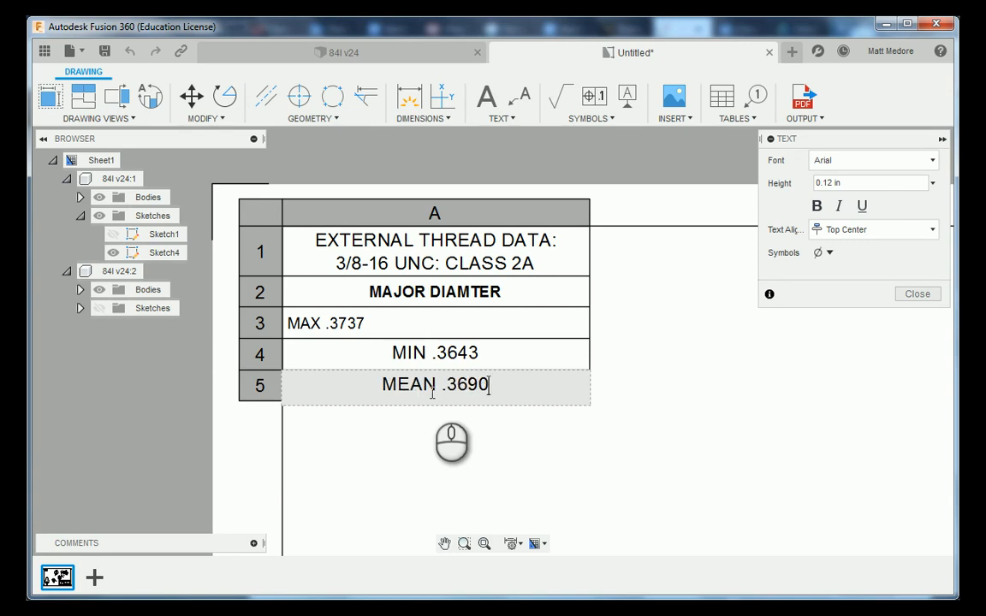
pyautogui.click(923, 296)
# Enter "PITCH DIAMTER" in bold as the heading in the table's sixth row
pyautogui.click(551, 389)
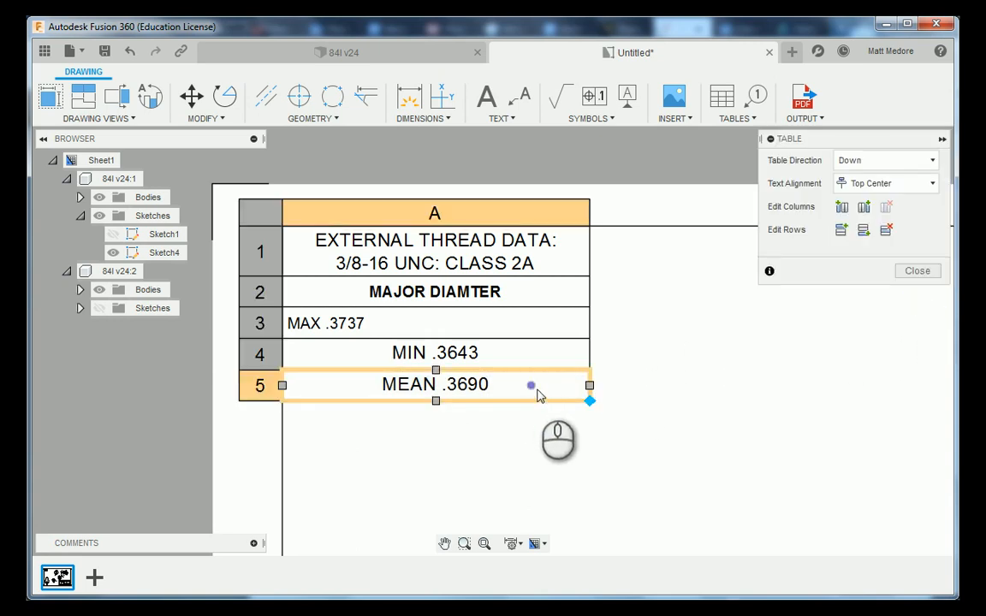
pyautogui.click(667, 389)
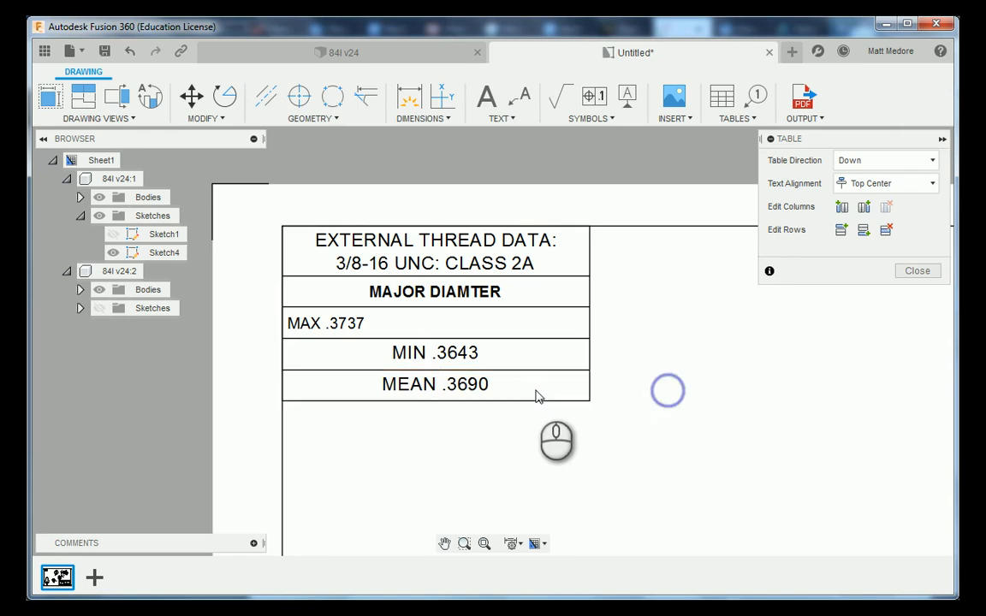
pyautogui.click(541, 390)
pyautogui.doubleClick(541, 389)
pyautogui.press('Tab')
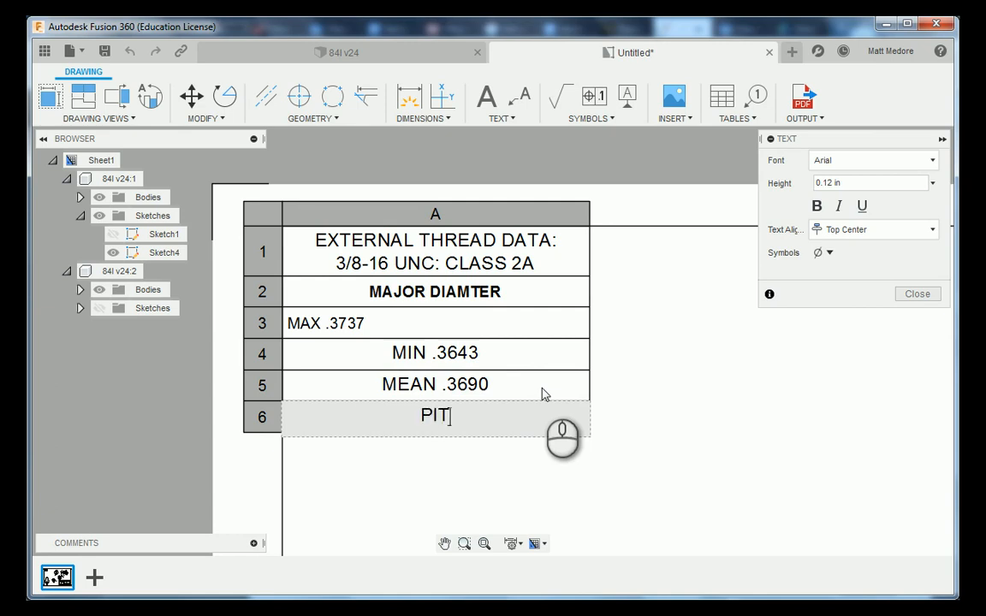
pyautogui.write('CH DIAMTER')
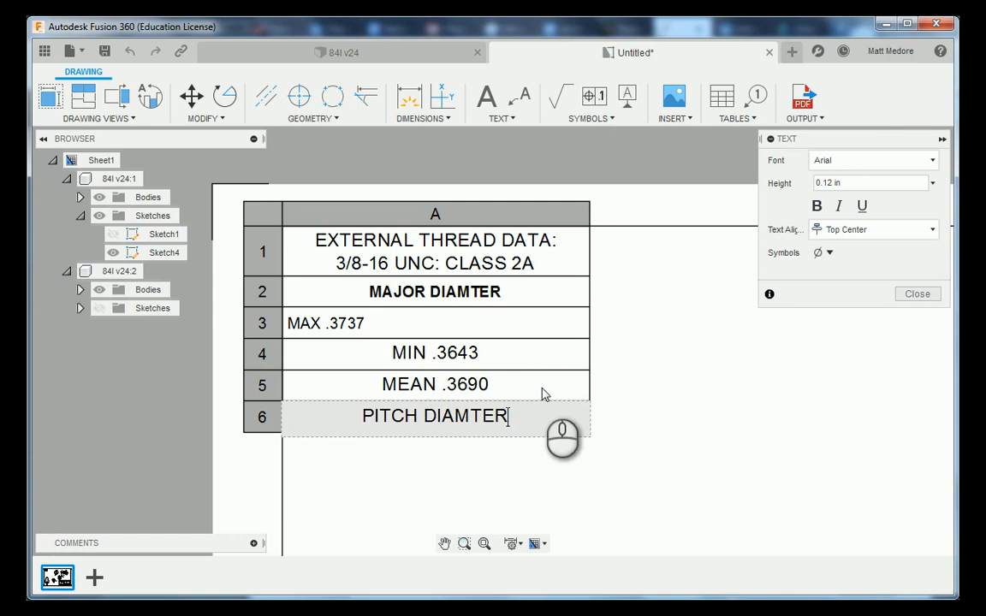
pyautogui.moveTo(506, 415); pyautogui.dragTo(347, 415)
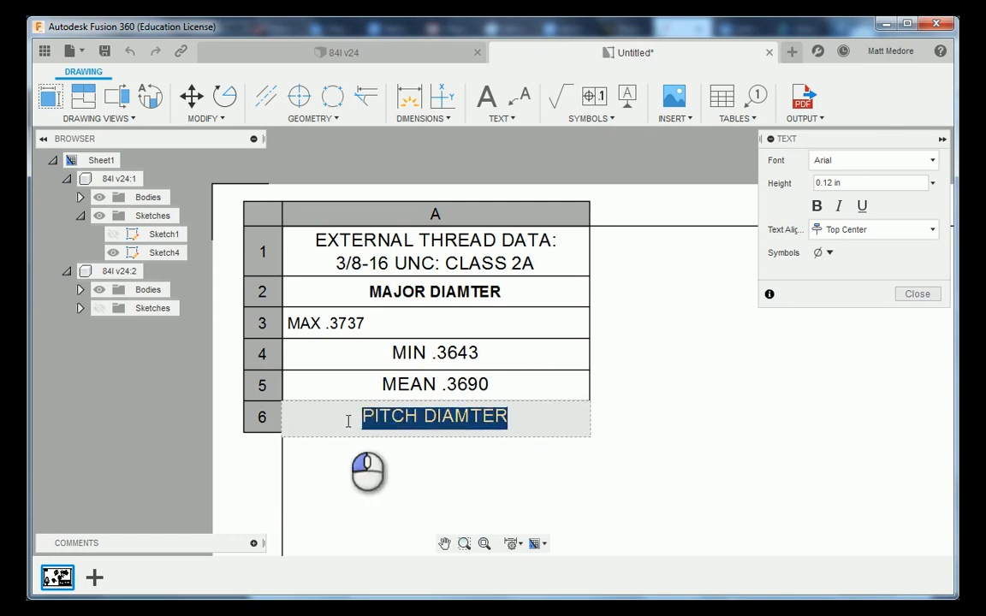
pyautogui.click(816, 207)
pyautogui.click(548, 420)
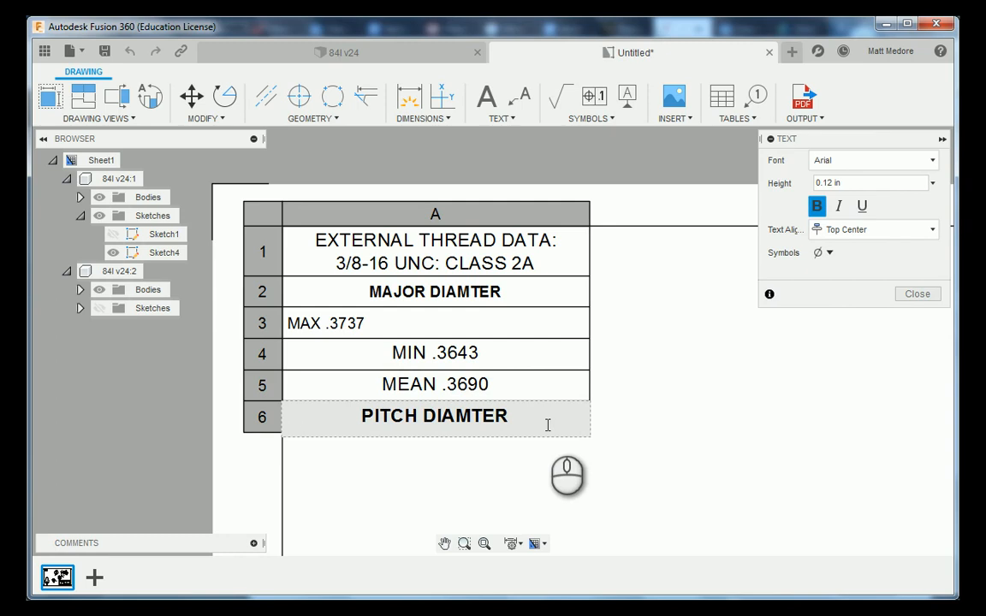
# Enter "MAX .3331" in the table's seventh row and "MIN .3287" in the eighth row, keeping the default text formatting
pyautogui.press('Tab')
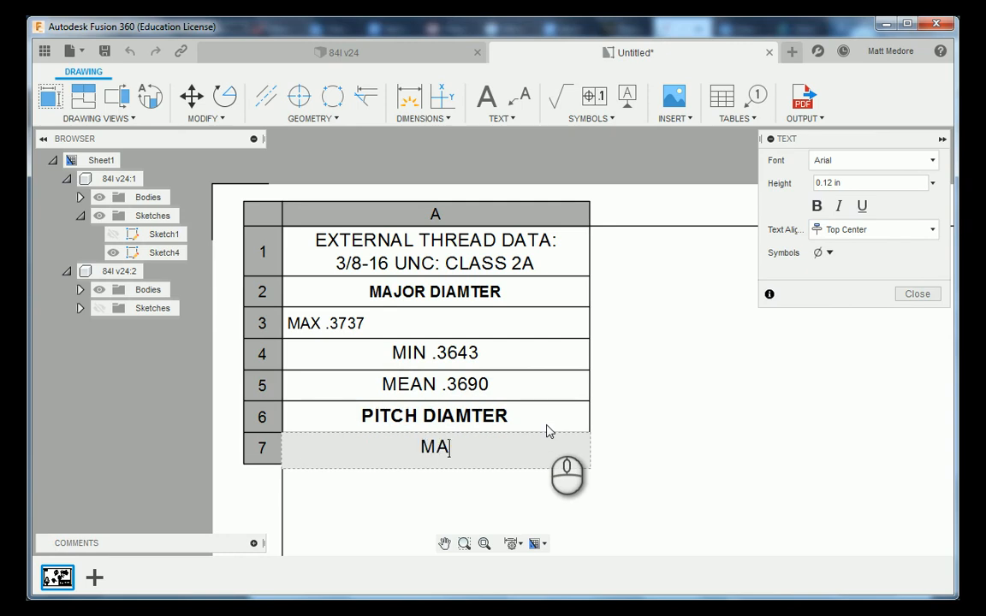
pyautogui.write('MAX')
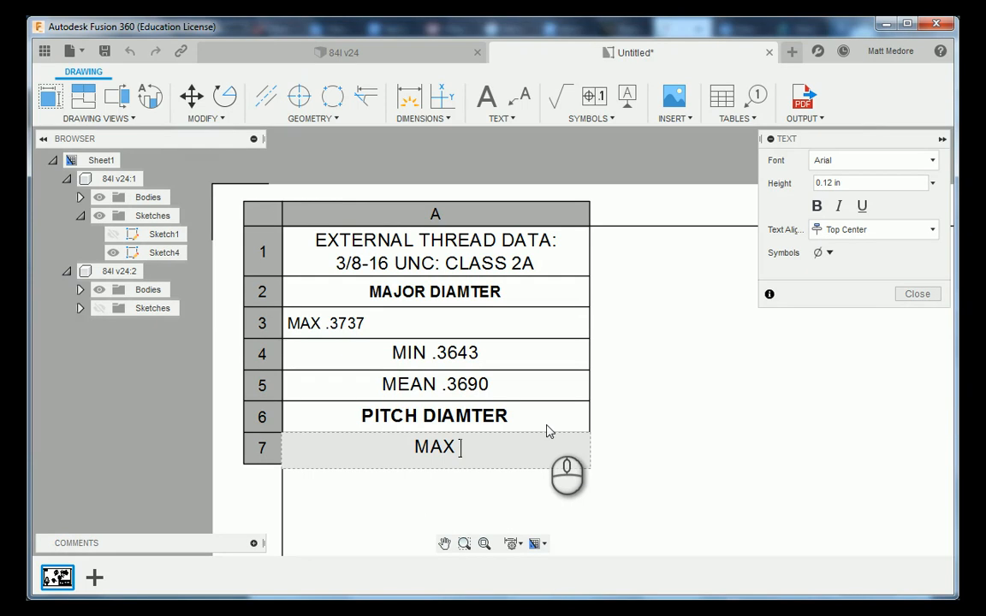
pyautogui.write(' .3331')
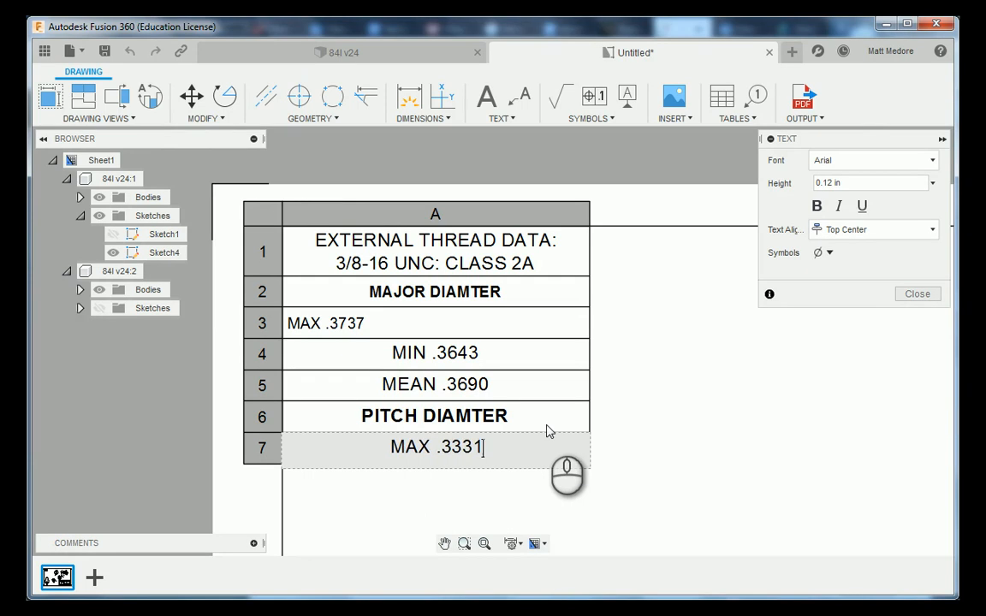
pyautogui.press('Tab')
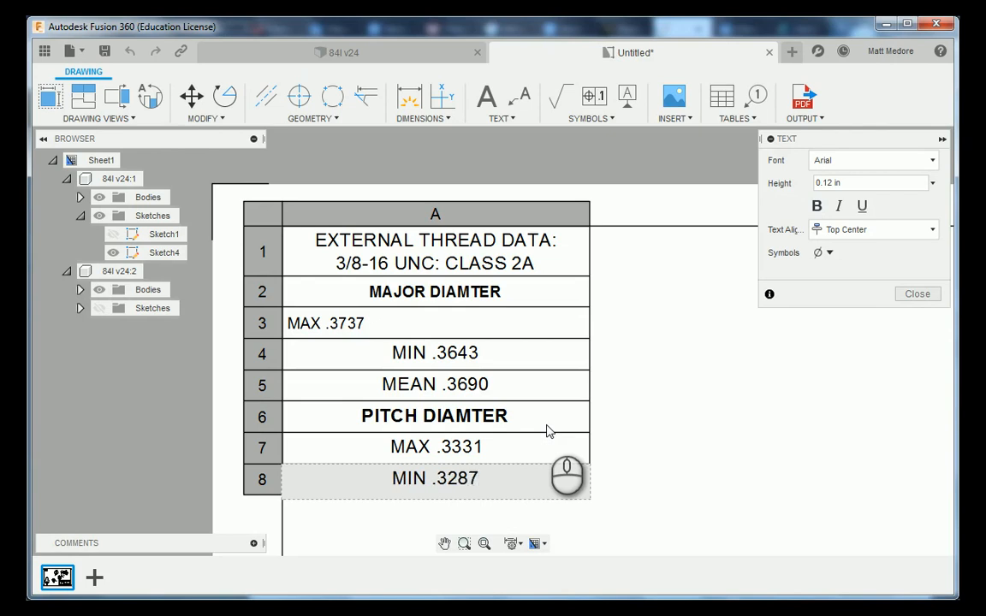
# Enter "MINOR DIAMTER" in bold as the heading in the table's ninth row
pyautogui.press('Return')
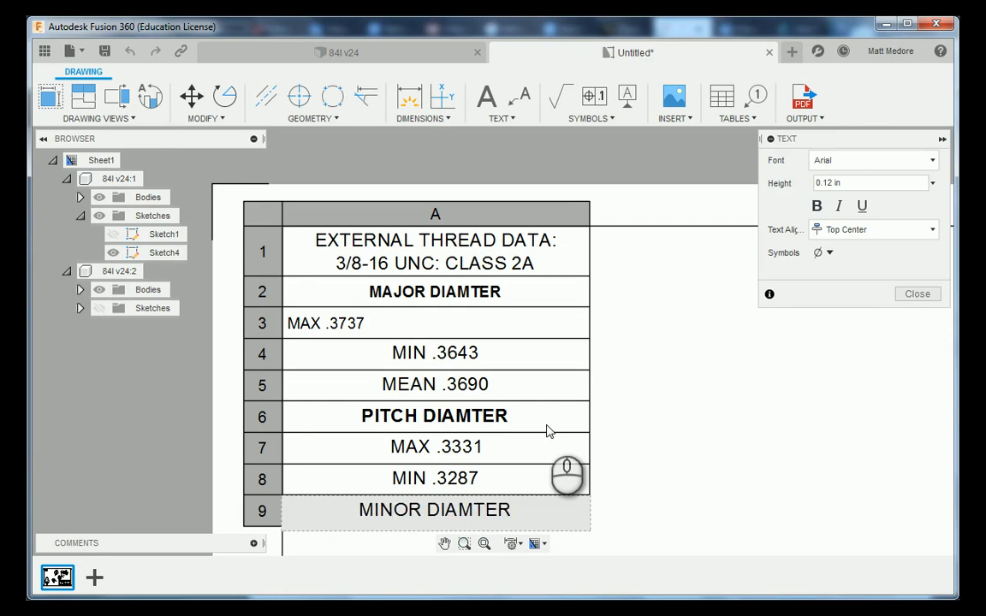
pyautogui.moveTo(514, 511); pyautogui.dragTo(315, 500)
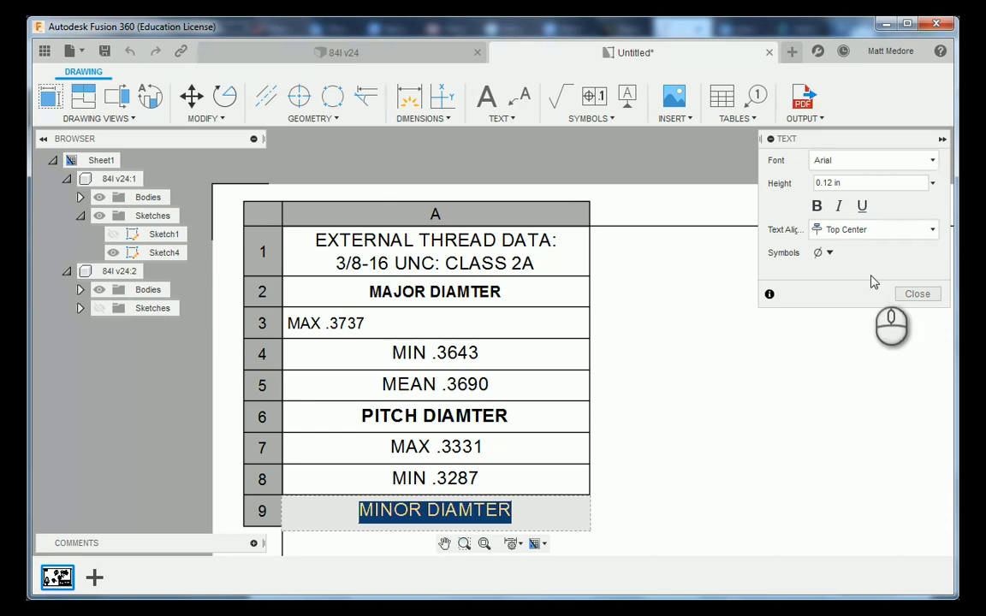
pyautogui.click(817, 206)
pyautogui.scroll(-2, 727, 259)
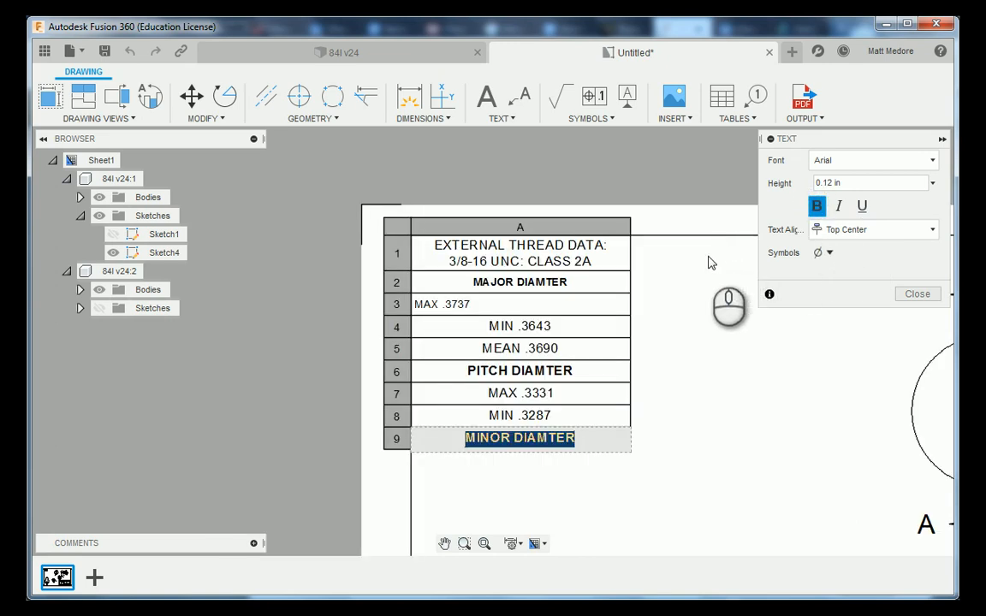
pyautogui.click(582, 439)
# Enter "MAX .3060" in the table's tenth row and "MIN .2881" in the eleventh row, and finish editing the table
pyautogui.press('Tab')
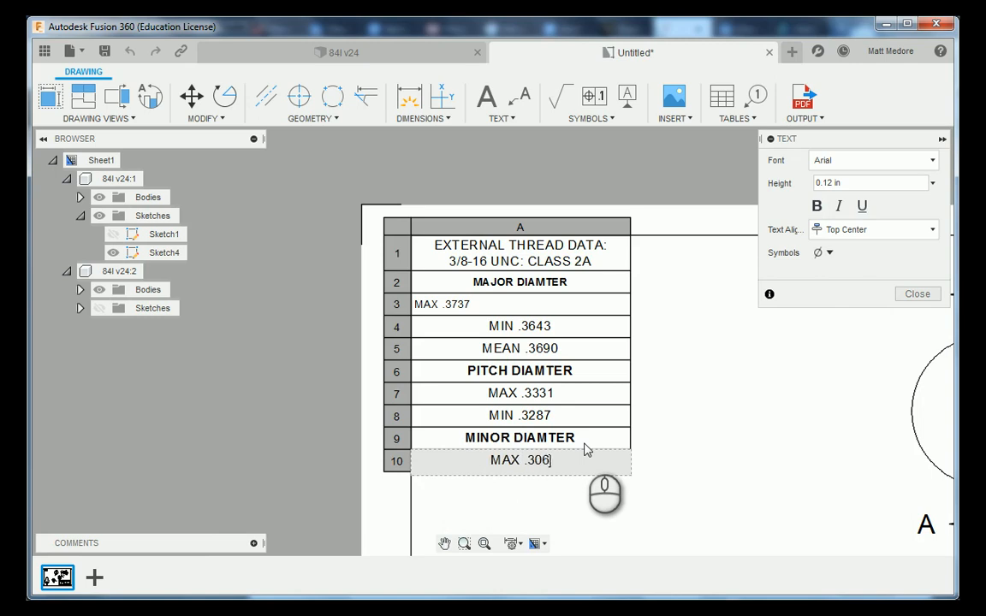
pyautogui.press('Return')
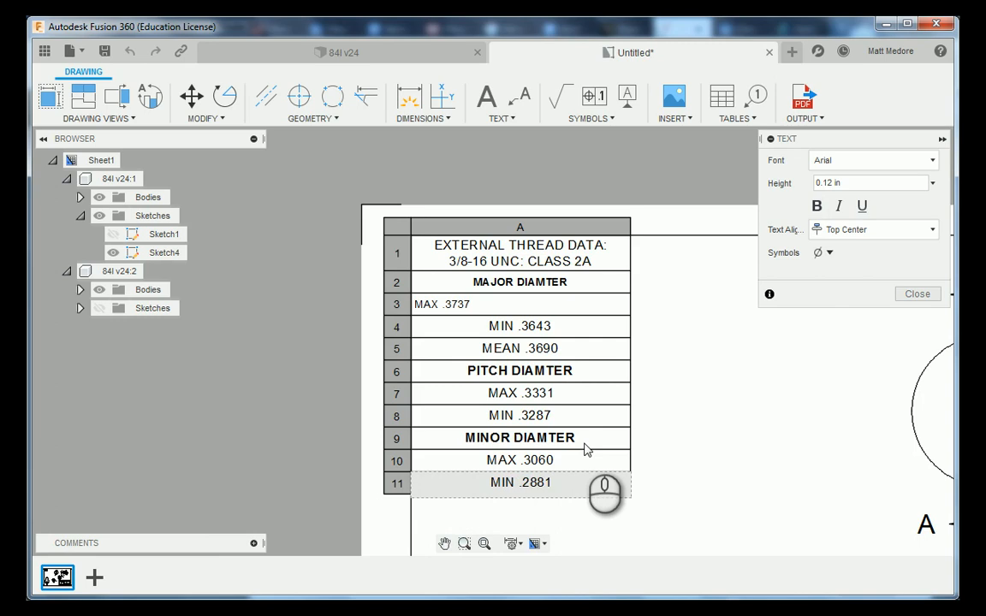
pyautogui.click(662, 435)
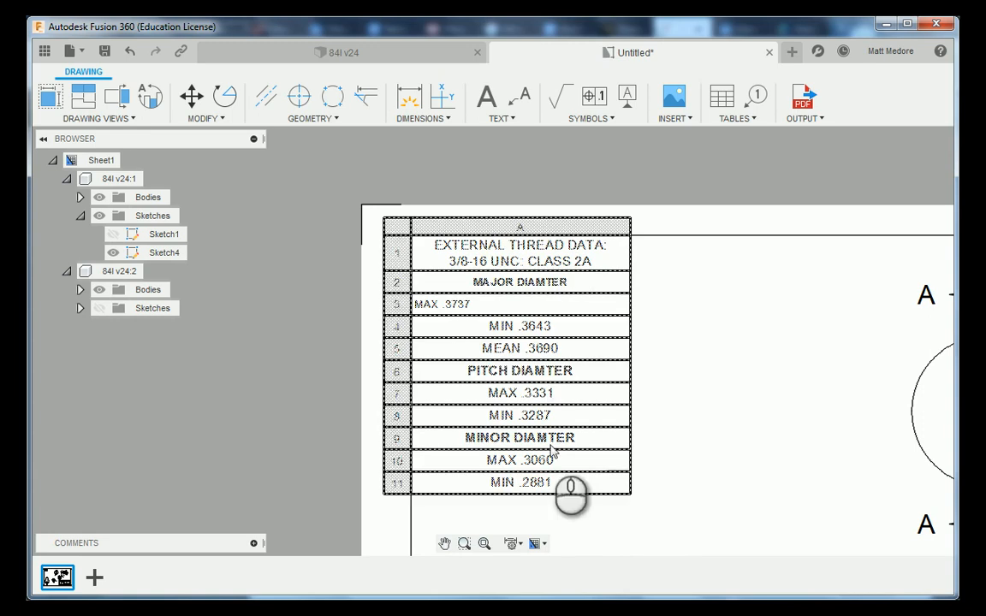
# Try to select the text of several table rows at once, starting from the "MIN .2881" row
pyautogui.doubleClick(589, 484)
pyautogui.moveTo(599, 484); pyautogui.dragTo(483, 416)
pyautogui.click(485, 413)
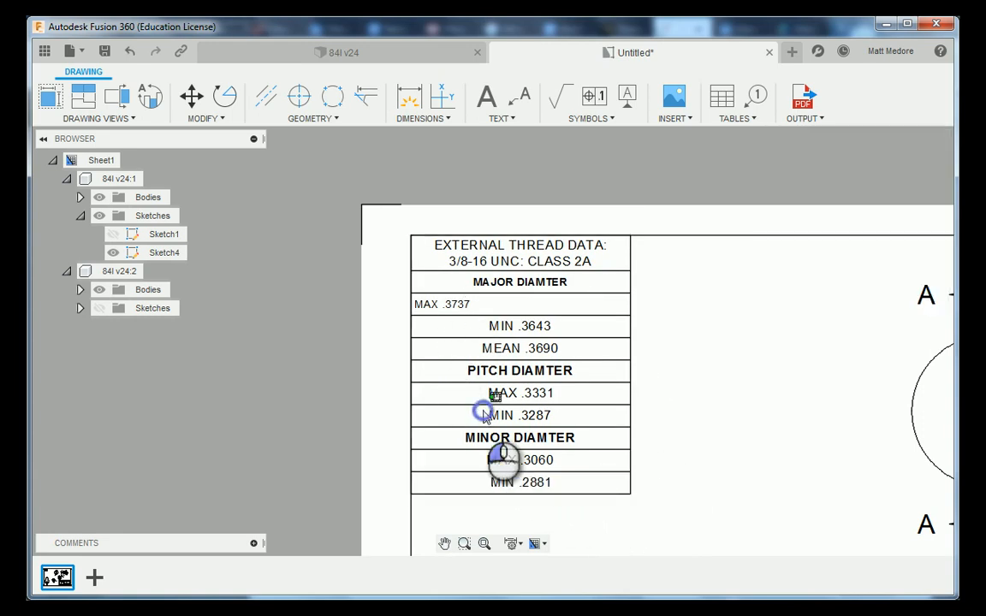
pyautogui.click(566, 479)
pyautogui.click(555, 484)
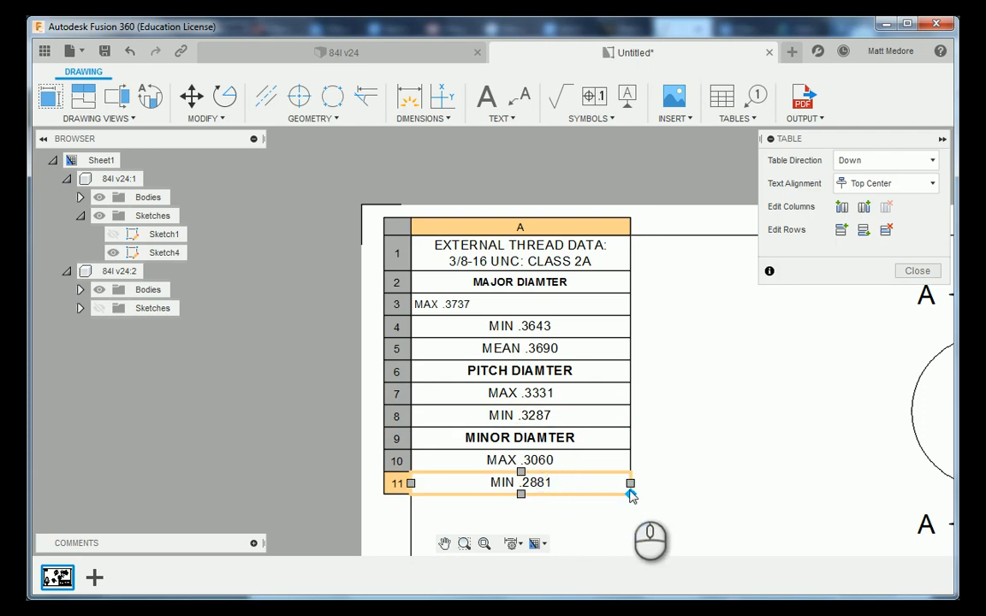
pyautogui.doubleClick(564, 481)
pyautogui.moveTo(556, 483); pyautogui.dragTo(505, 484)
pyautogui.moveTo(520, 414); pyautogui.dragTo(473, 297)
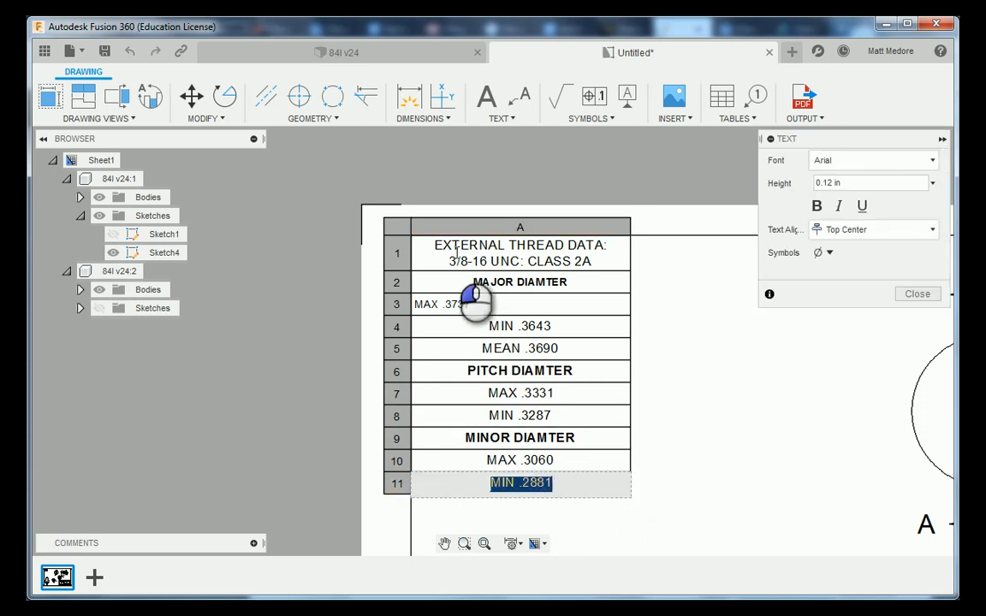
pyautogui.click(701, 423)
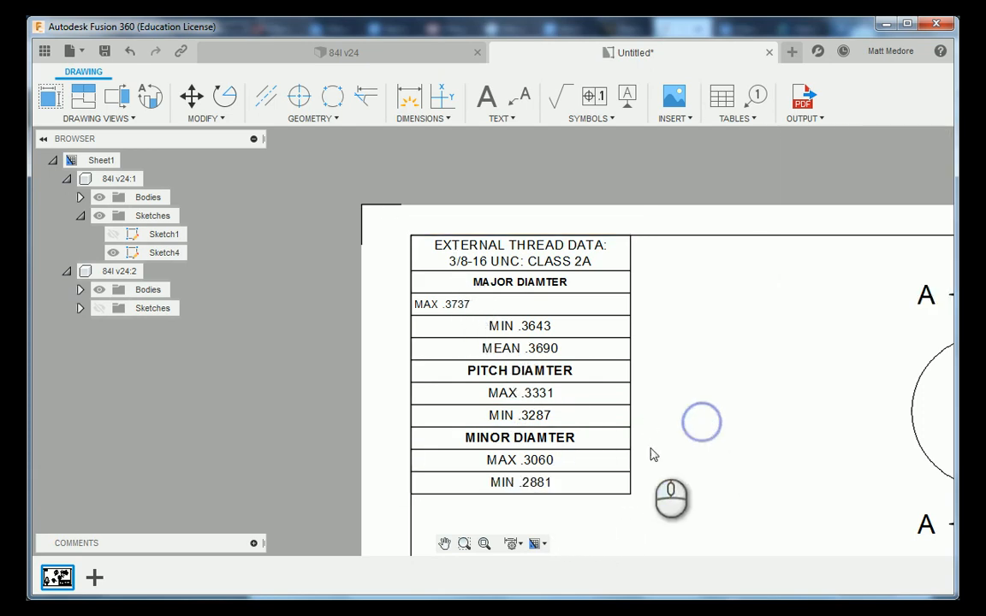
# Format the "MIN .2881" text in the eleventh row with a height of .1 and Middle Left alignment
pyautogui.click(560, 484)
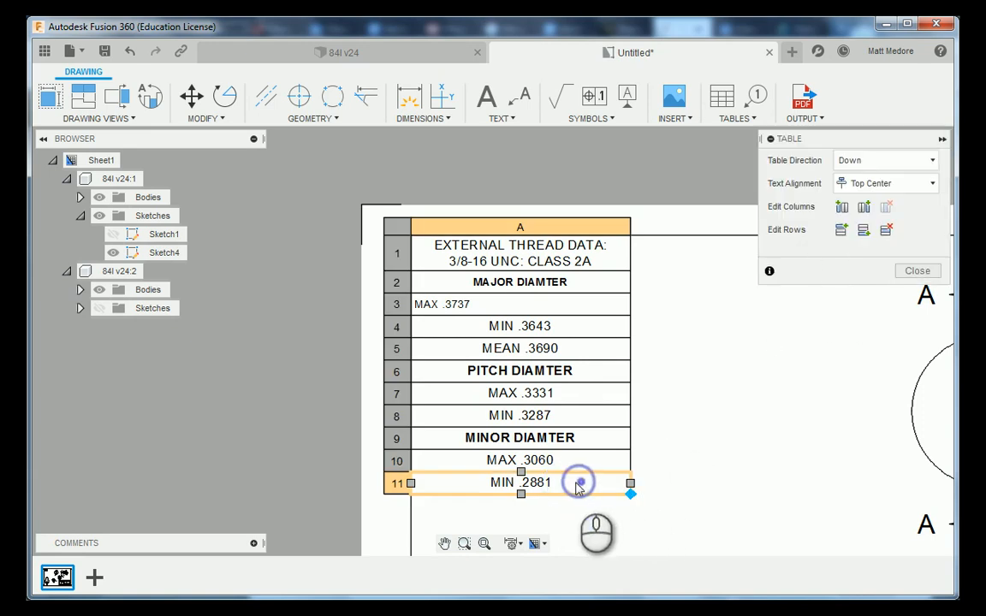
pyautogui.doubleClick(550, 487)
pyautogui.moveTo(552, 484); pyautogui.dragTo(487, 483)
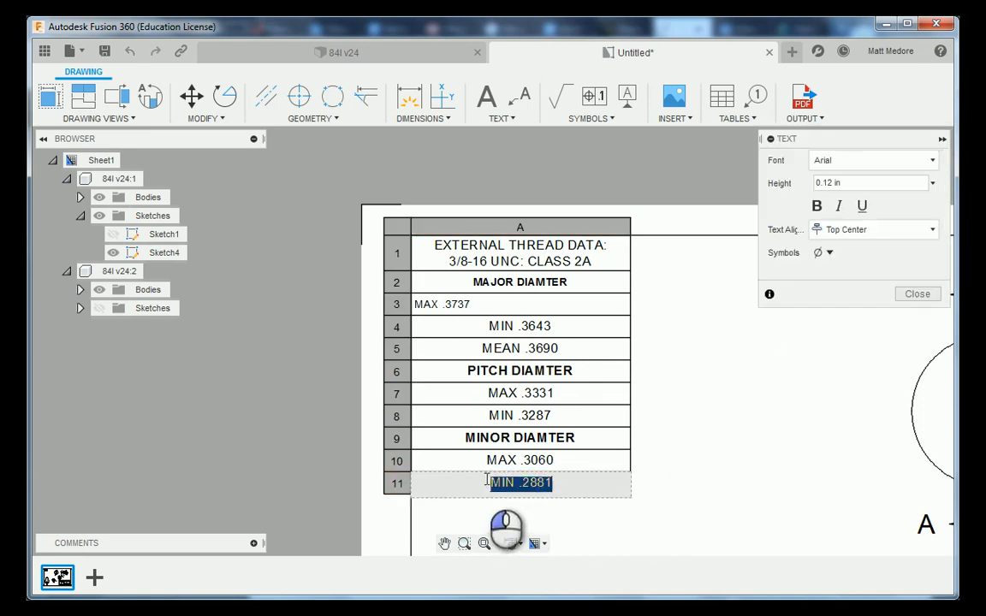
pyautogui.moveTo(853, 183); pyautogui.dragTo(798, 193)
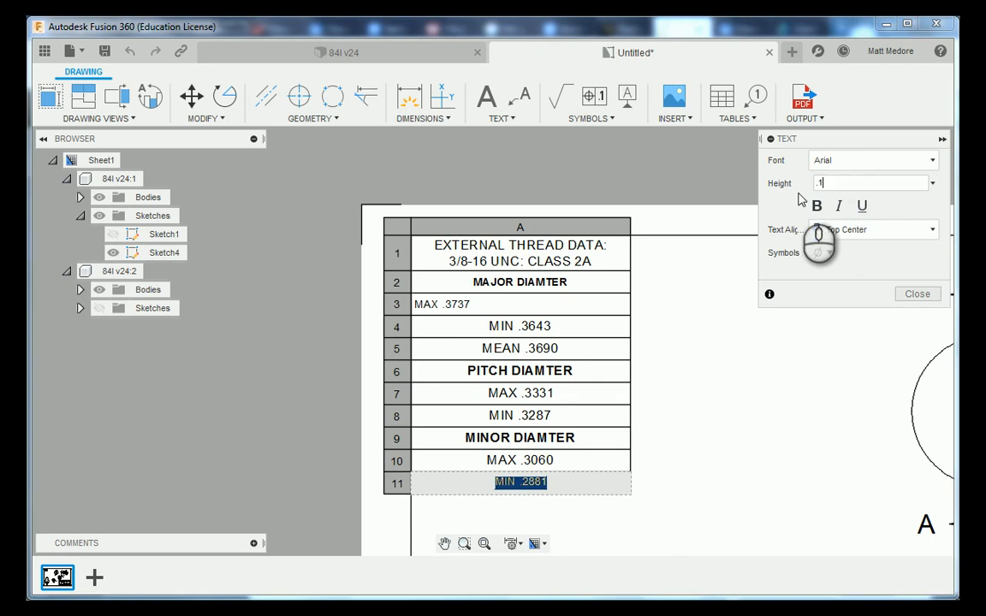
pyautogui.click(851, 229)
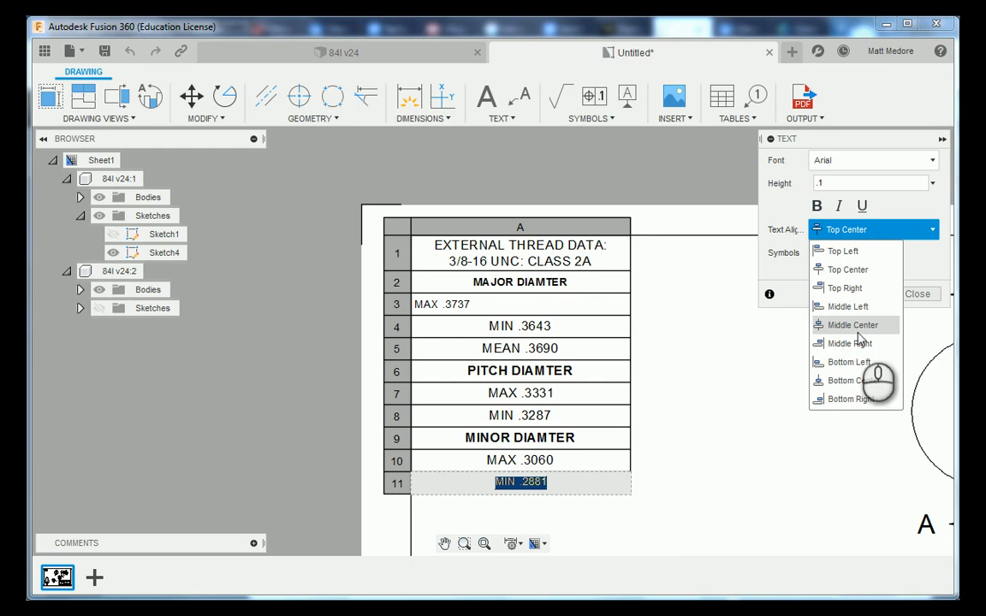
pyautogui.click(856, 307)
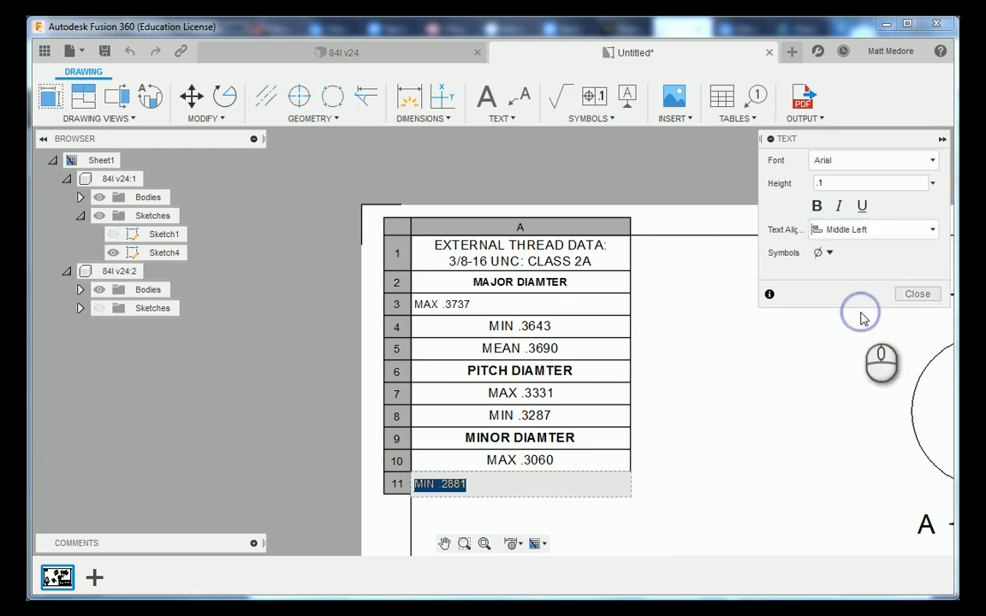
pyautogui.click(909, 298)
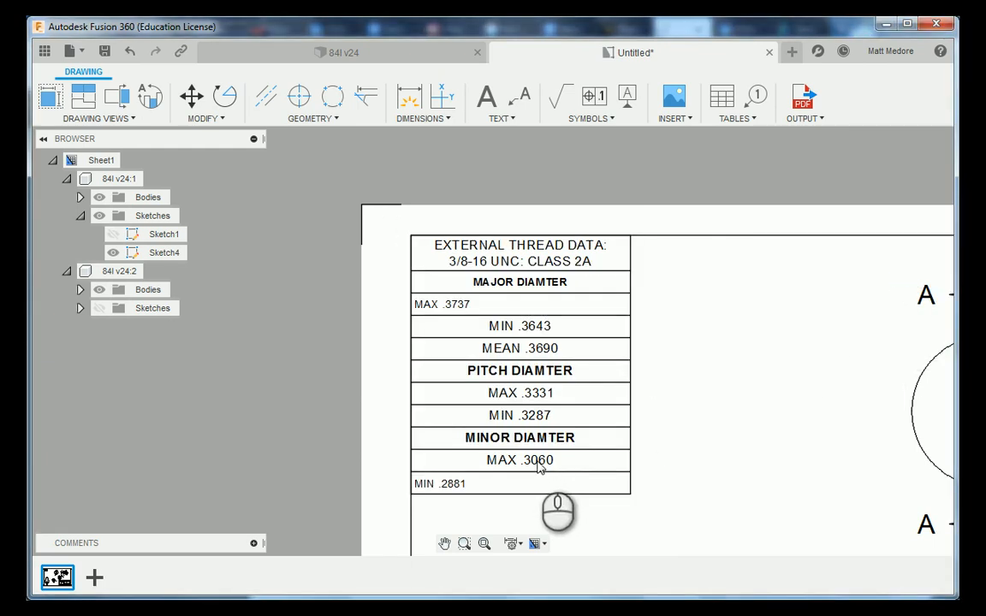
# Format the "MAX .3060" text in the tenth row with a height of .1 and Middle Left alignment
pyautogui.doubleClick(556, 460)
pyautogui.moveTo(568, 461); pyautogui.dragTo(467, 460)
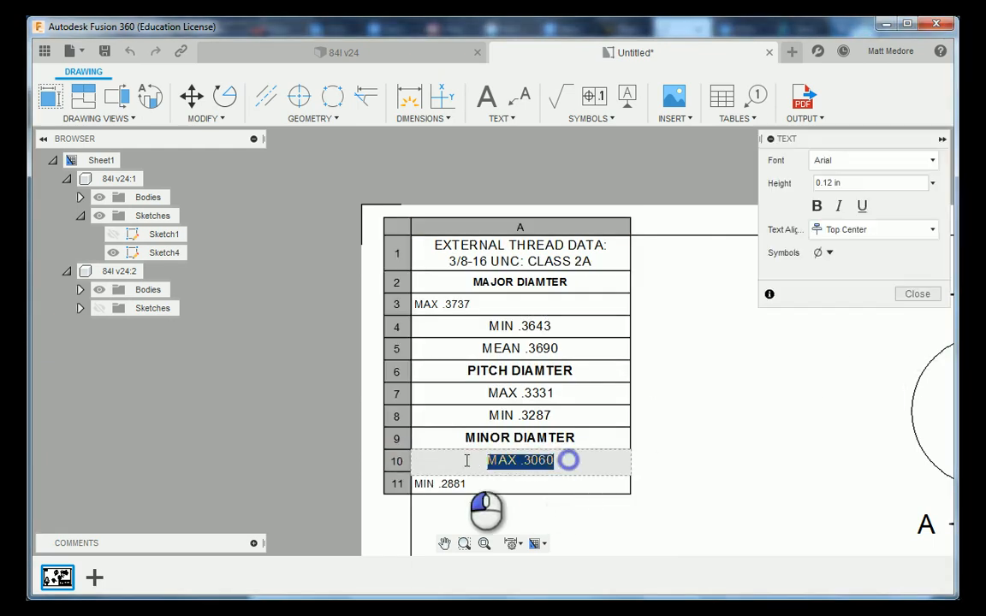
pyautogui.click(838, 183)
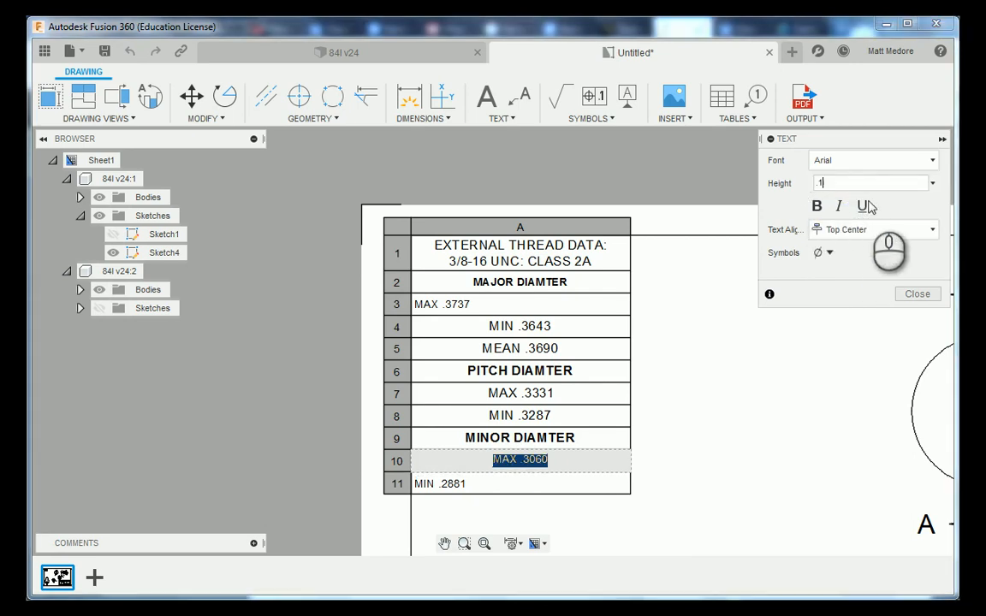
pyautogui.click(866, 229)
pyautogui.click(855, 308)
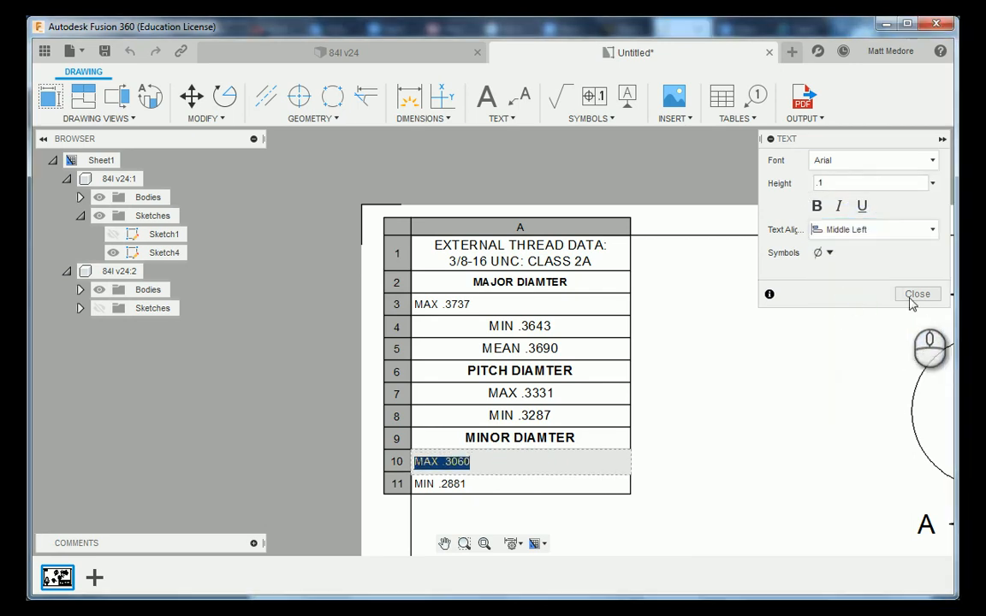
pyautogui.click(916, 294)
# Try to format the "MIN .3287" text in the eighth row with a height of 0.1 and Middle Left alignment
pyautogui.doubleClick(561, 416)
pyautogui.moveTo(561, 417); pyautogui.dragTo(425, 409)
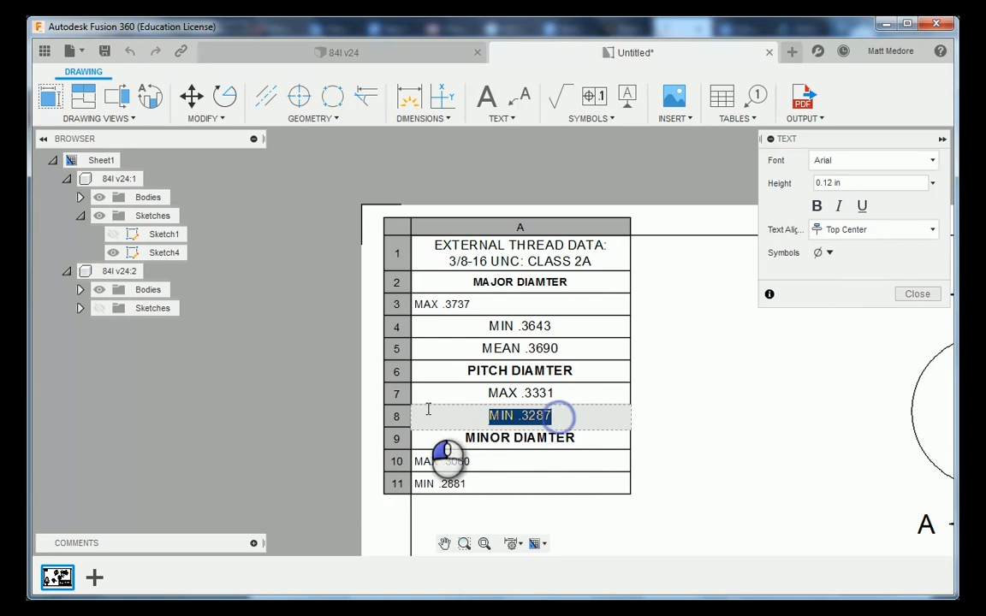
pyautogui.click(858, 184)
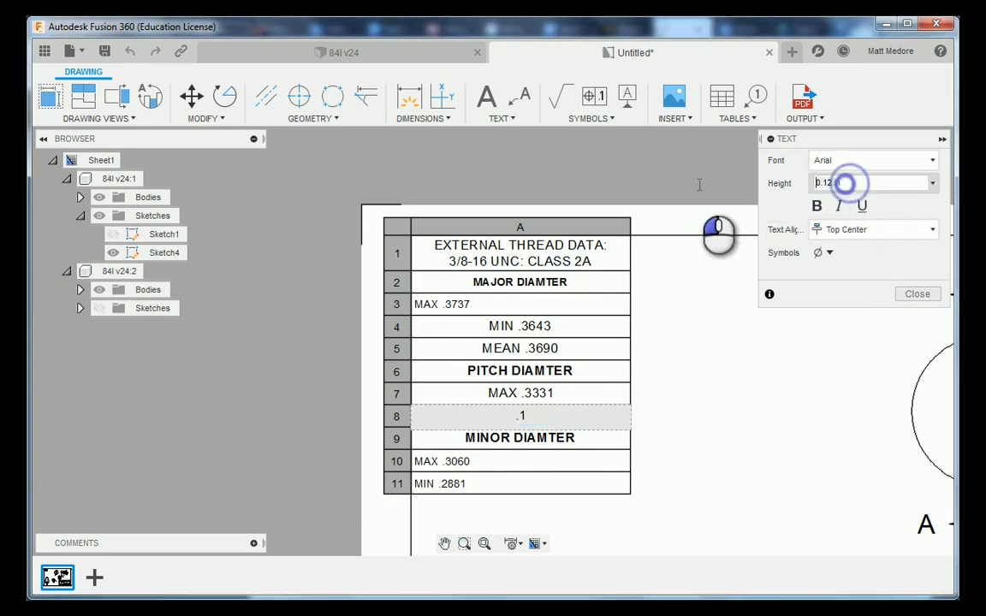
pyautogui.moveTo(877, 183); pyautogui.dragTo(823, 183)
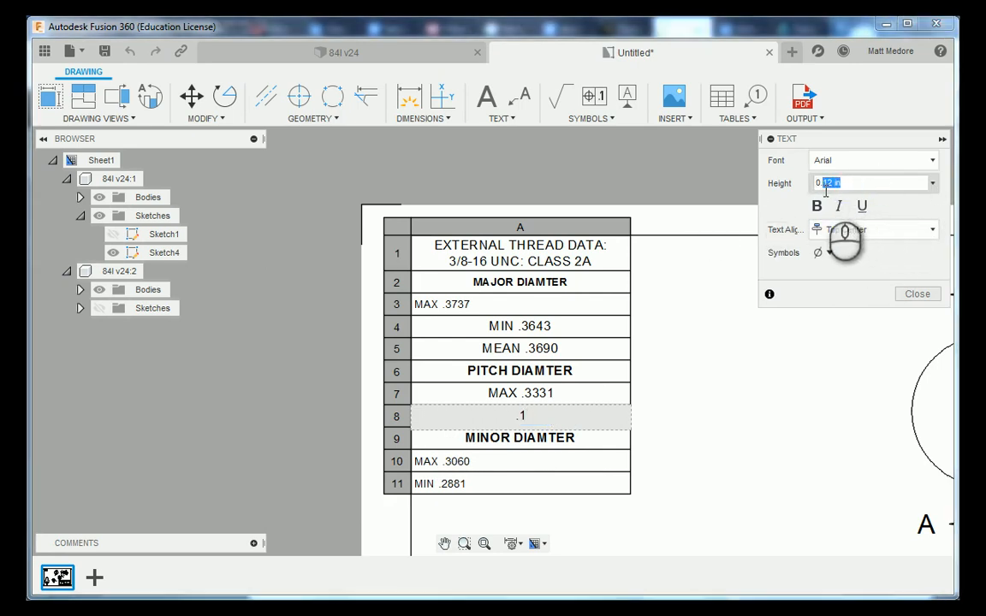
pyautogui.click(847, 229)
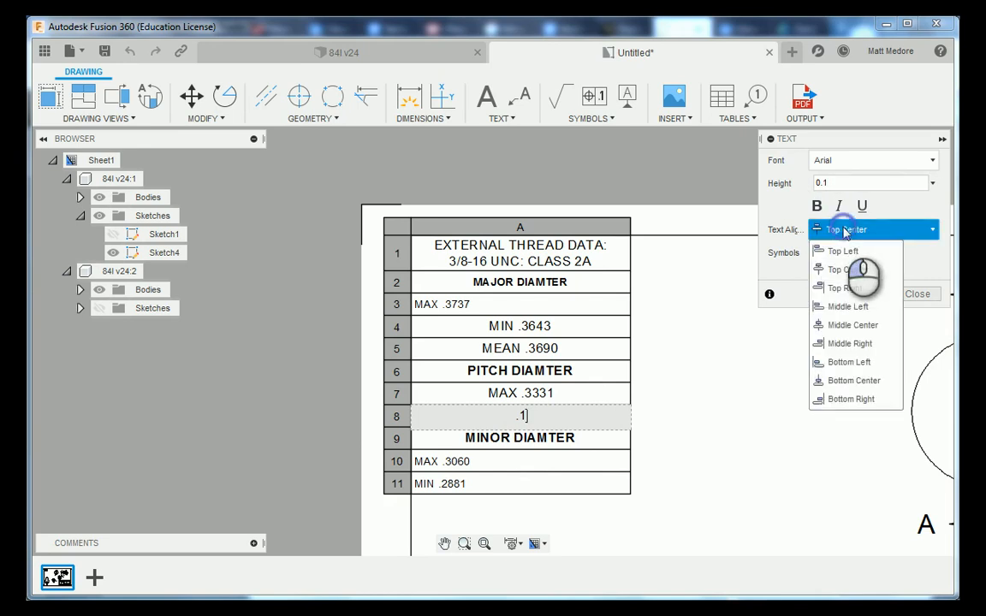
pyautogui.click(847, 306)
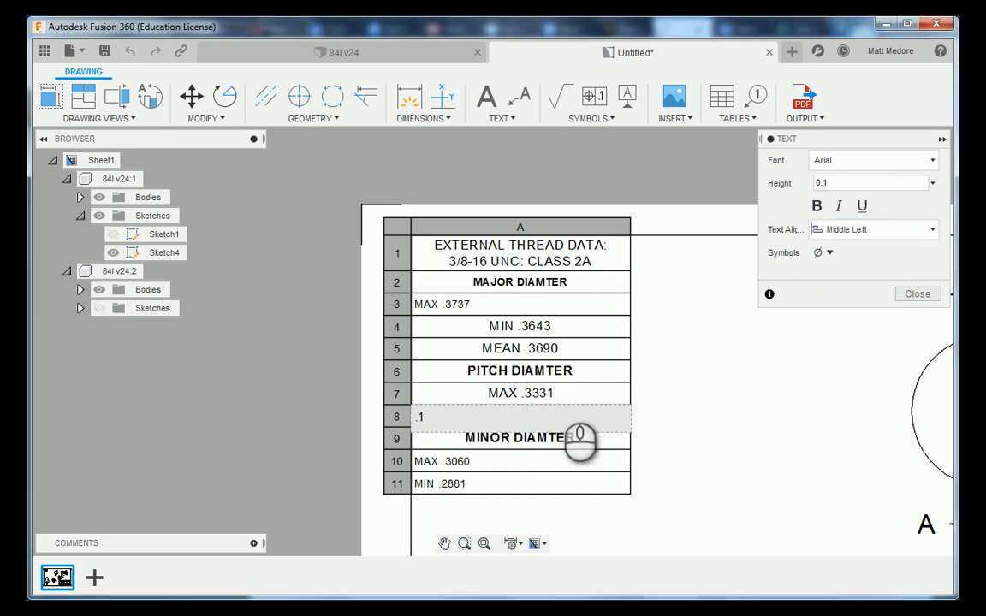
pyautogui.click(561, 394)
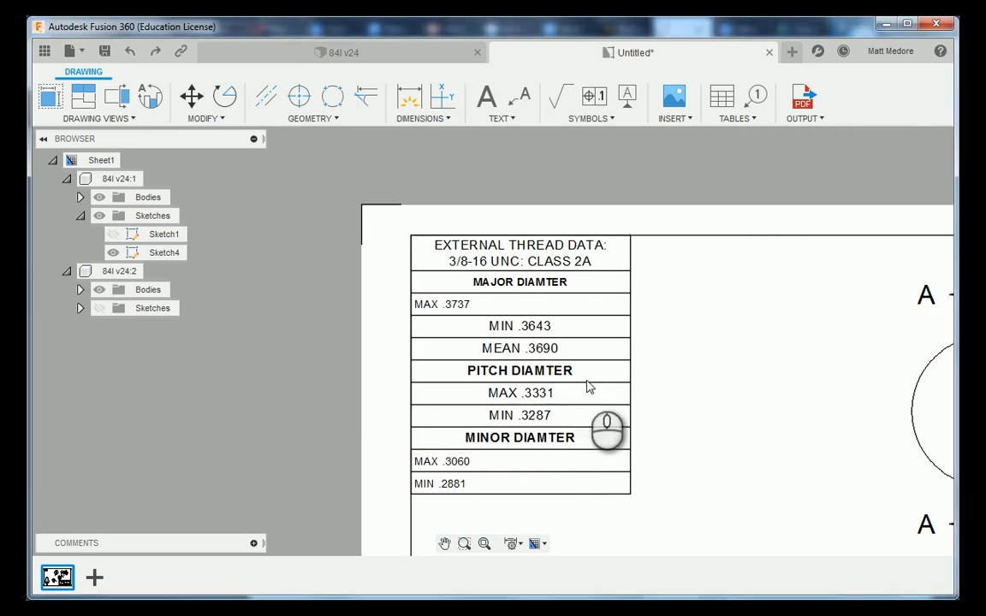
# Format the "MIN .3287" text in the eighth row with a height of 0.1 and Middle Left alignment
pyautogui.doubleClick(554, 413)
pyautogui.click(552, 416)
pyautogui.moveTo(552, 415); pyautogui.dragTo(460, 414)
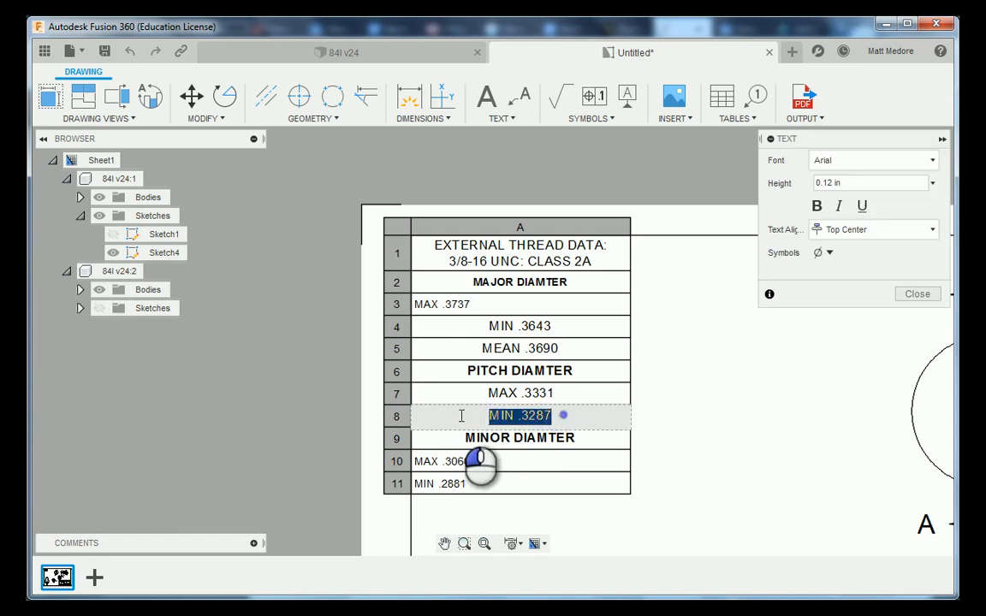
pyautogui.click(847, 182)
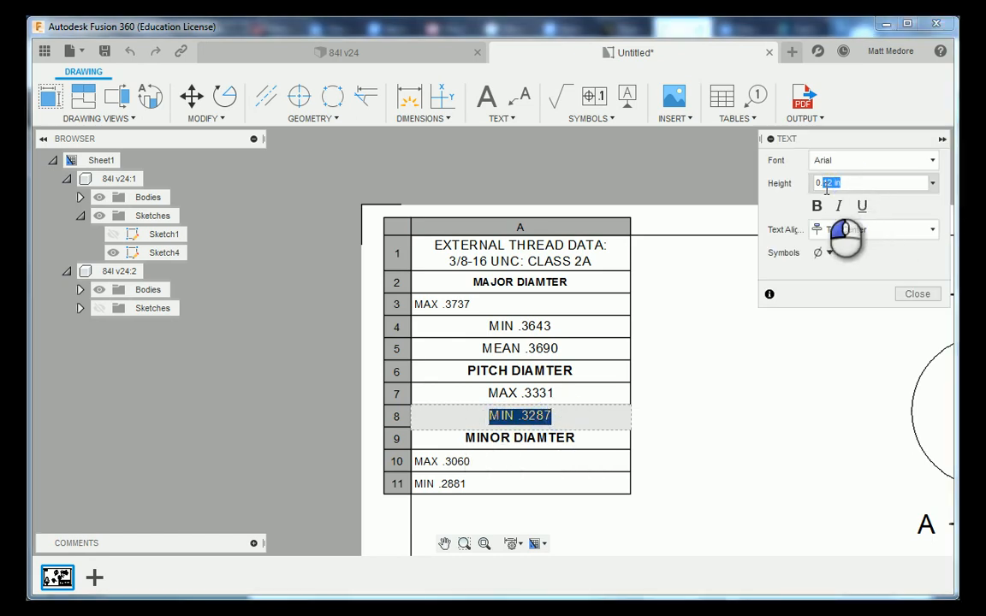
pyautogui.write('0.1')
pyautogui.click(869, 229)
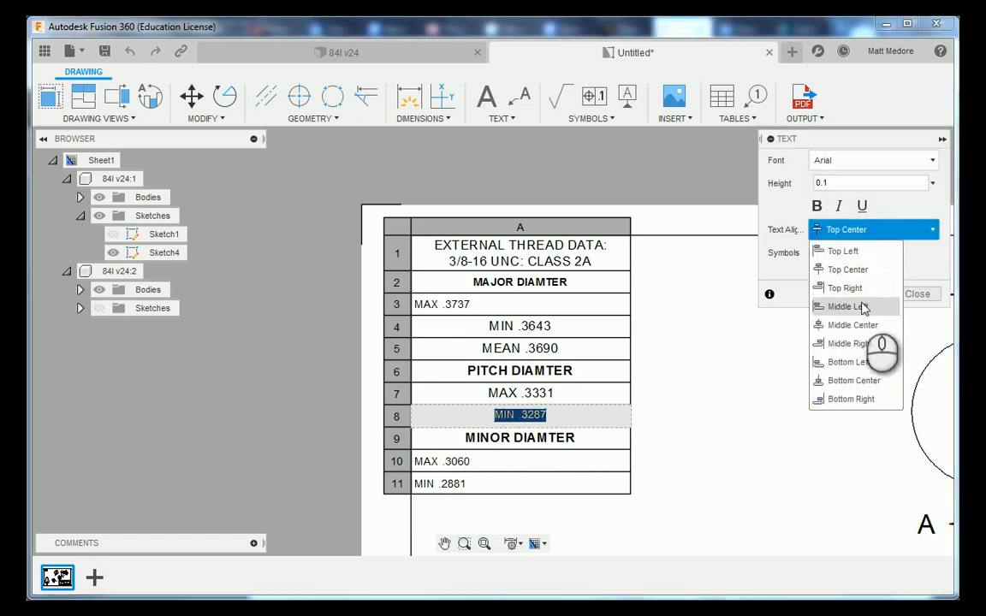
pyautogui.click(860, 305)
pyautogui.click(900, 297)
# Format the "MAX .3331" text in the seventh row with a height of 0.1 and Middle Left alignment
pyautogui.click(533, 392)
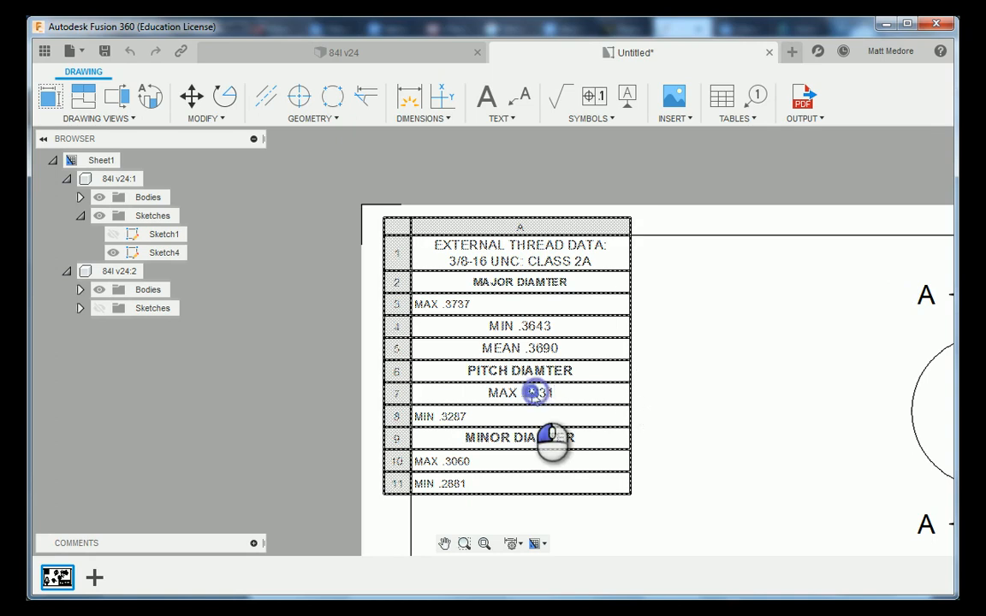
pyautogui.doubleClick(532, 392)
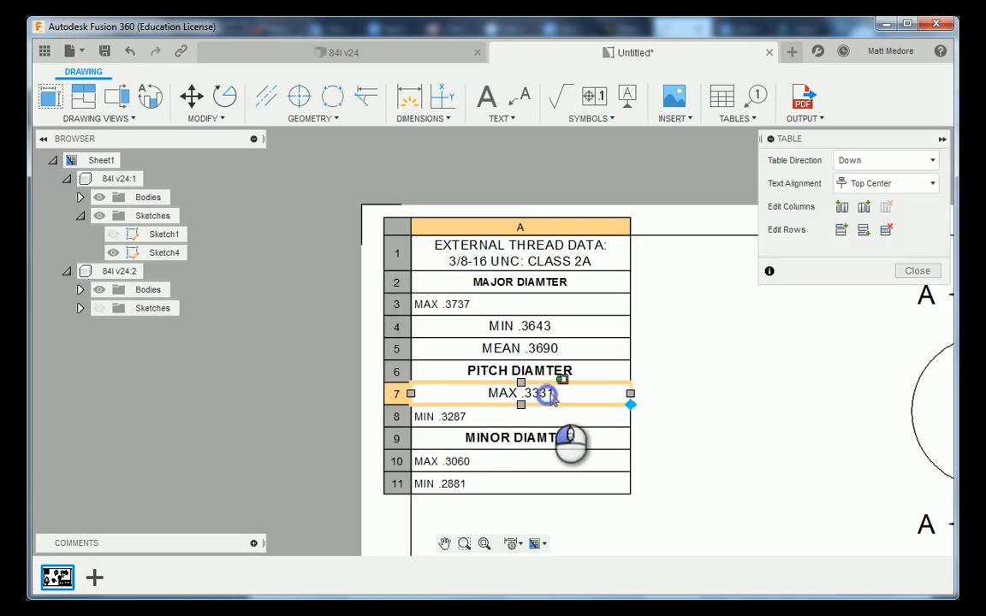
pyautogui.doubleClick(552, 392)
pyautogui.moveTo(555, 393); pyautogui.dragTo(428, 397)
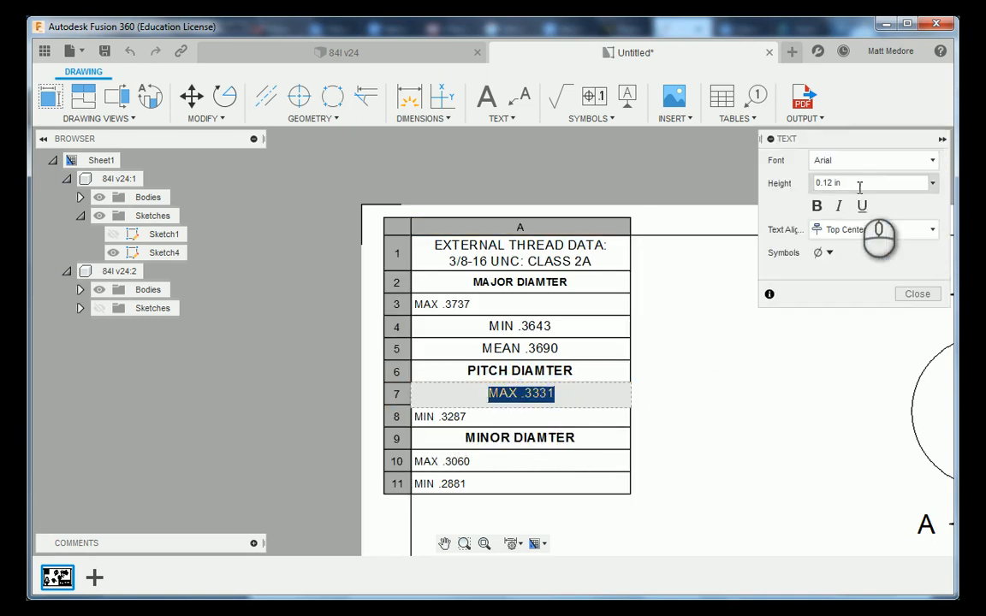
pyautogui.moveTo(856, 182); pyautogui.dragTo(818, 193)
pyautogui.write('0.1')
pyautogui.click(858, 229)
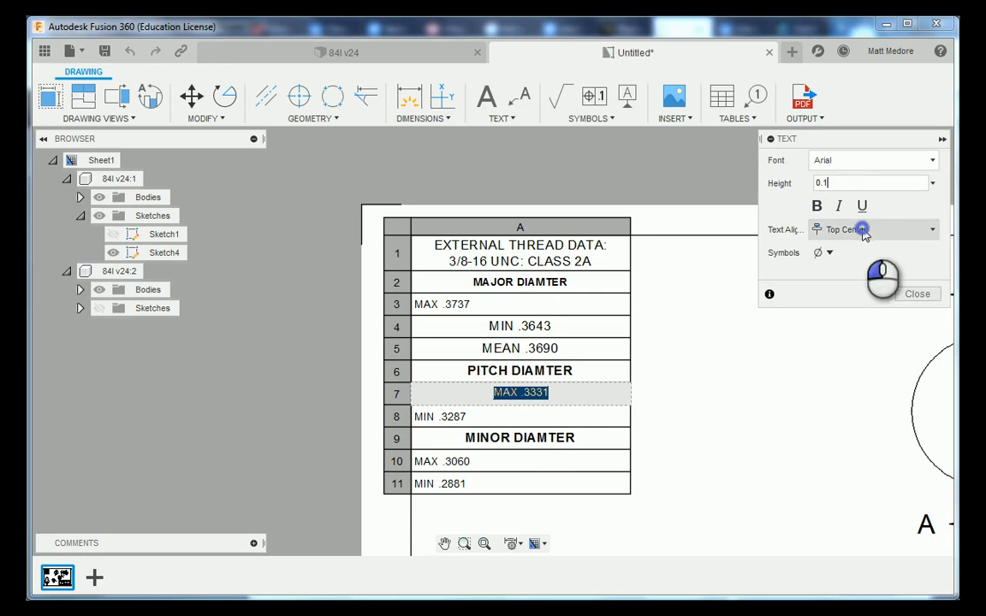
pyautogui.click(860, 306)
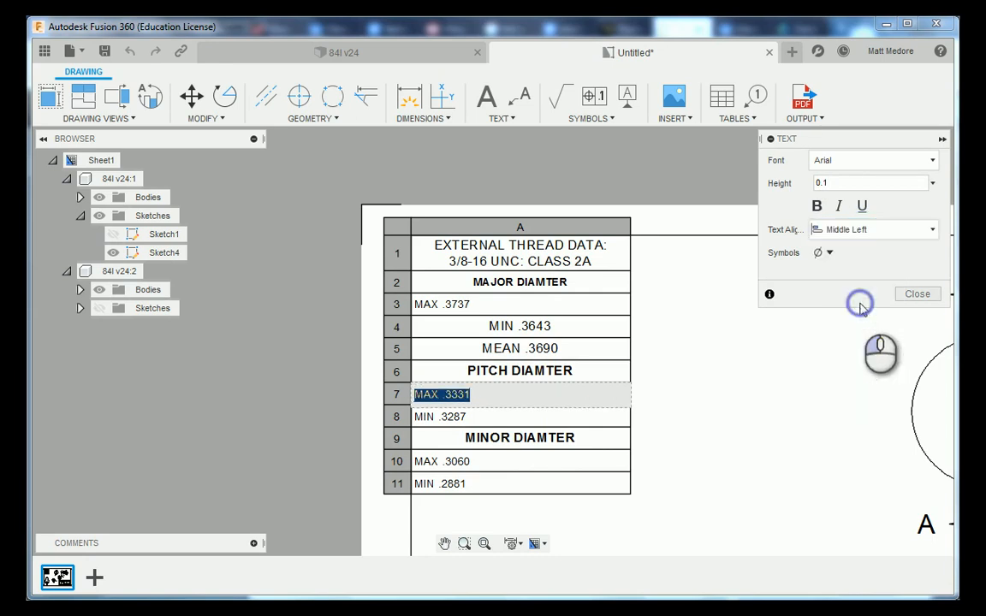
pyautogui.click(914, 296)
# Format the "MEAN .3690" text in the fifth row with a height of 0.1 and Middle Left alignment
pyautogui.click(568, 349)
pyautogui.click(562, 349)
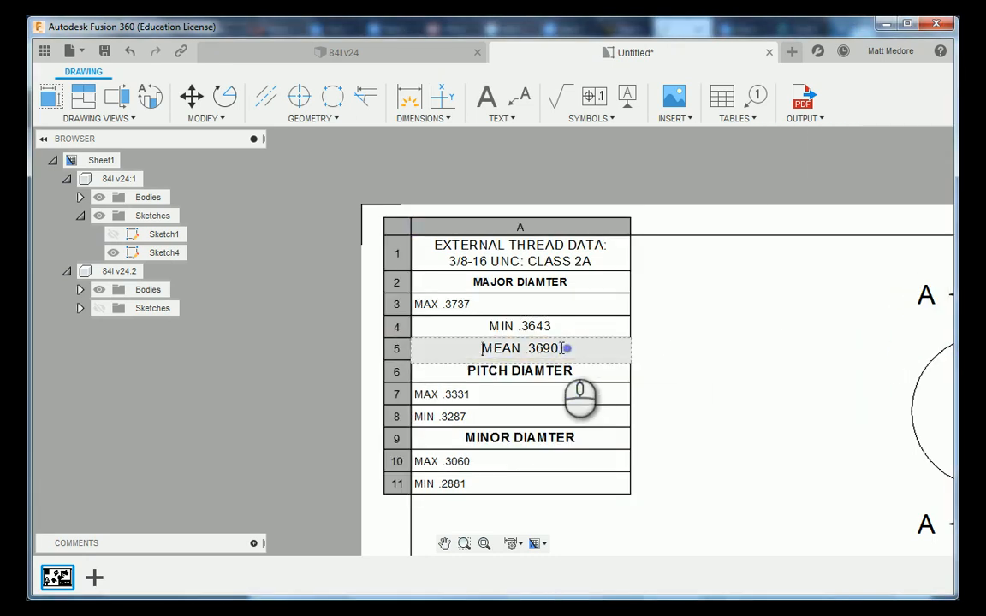
pyautogui.moveTo(561, 349); pyautogui.dragTo(483, 350)
pyautogui.doubleClick(829, 183)
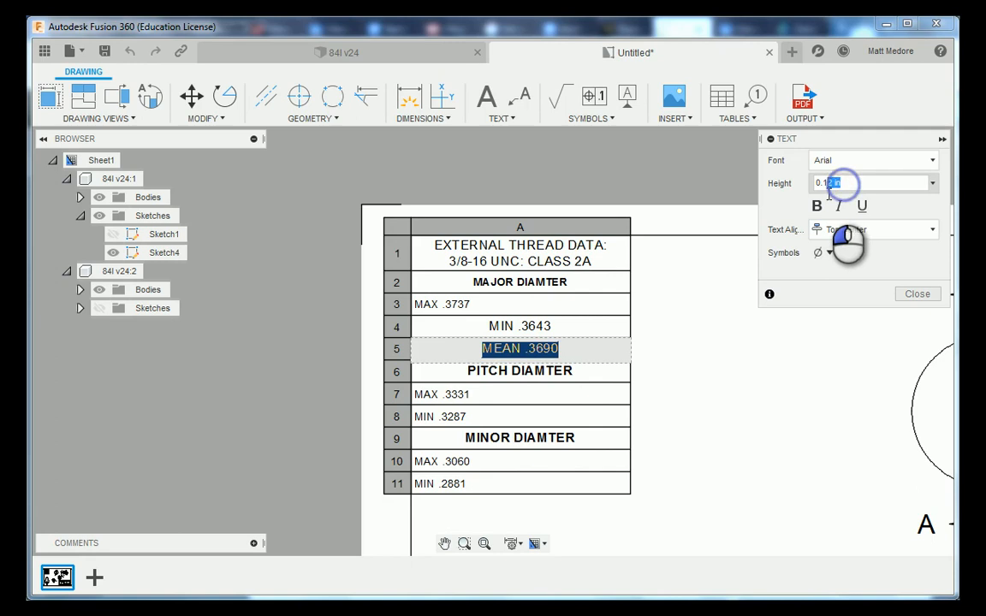
pyautogui.write('0.1')
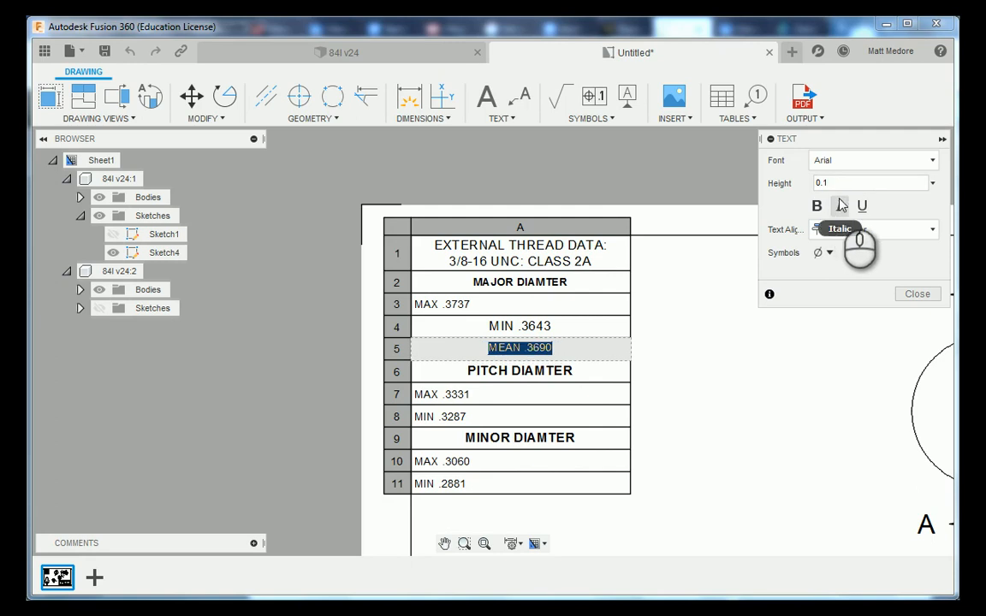
pyautogui.click(873, 229)
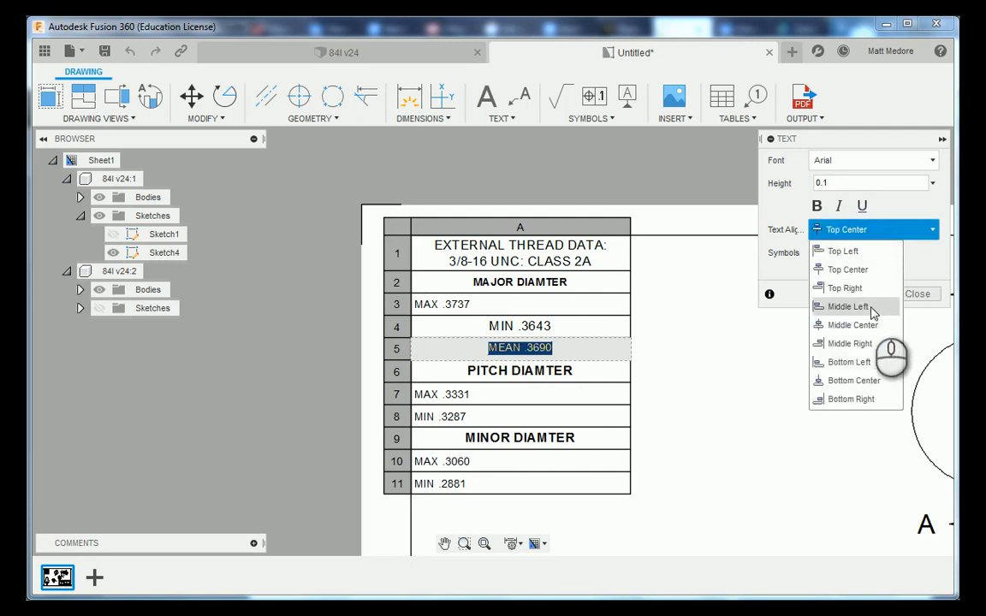
pyautogui.click(847, 306)
pyautogui.click(917, 294)
# Format the "MIN .3643" text in the fourth row with a height of 0.1 and Middle Left alignment
pyautogui.doubleClick(548, 325)
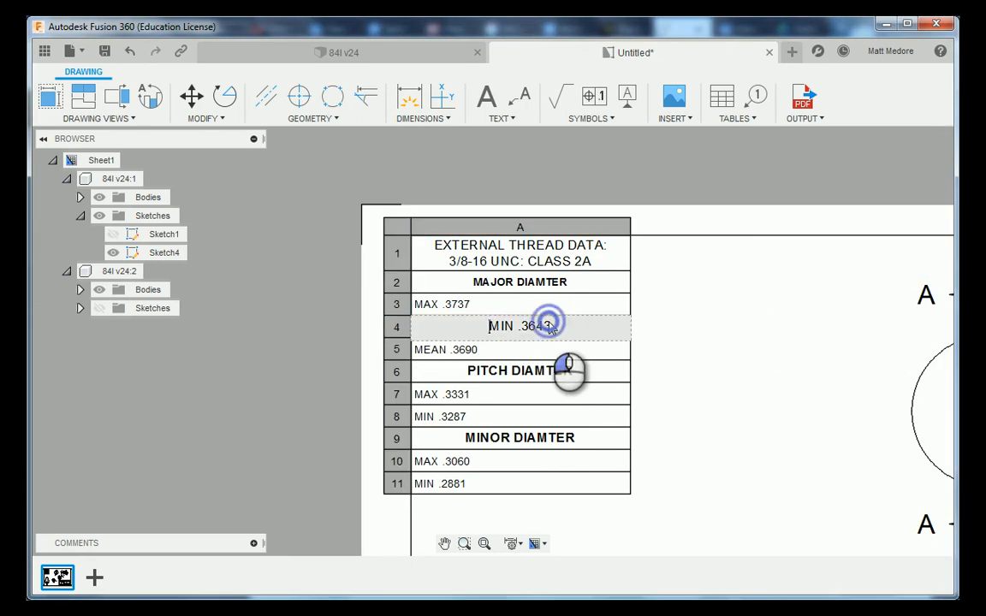
pyautogui.moveTo(556, 323); pyautogui.dragTo(466, 336)
pyautogui.moveTo(849, 182); pyautogui.dragTo(830, 193)
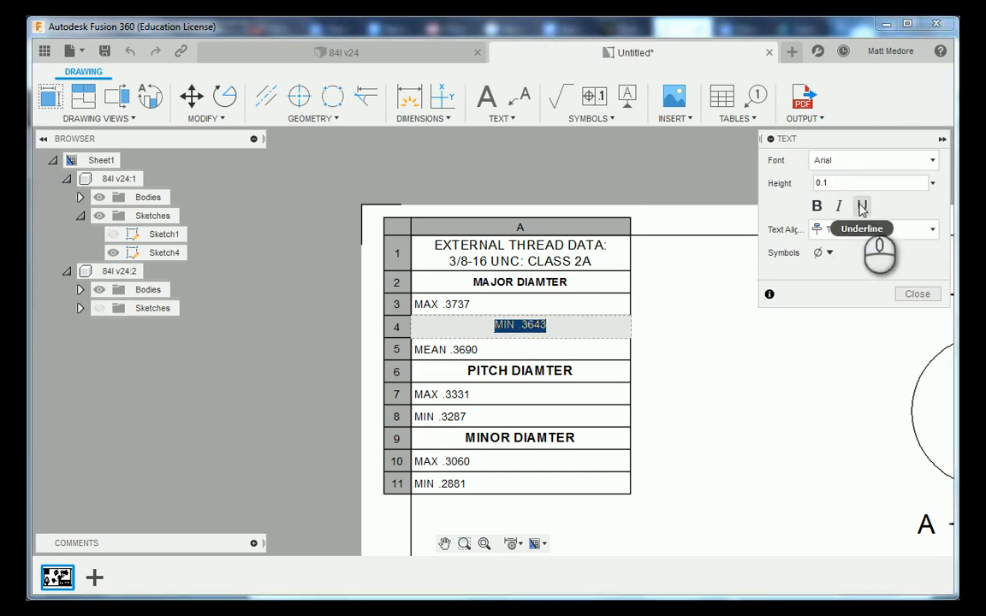
pyautogui.click(858, 229)
pyautogui.click(847, 307)
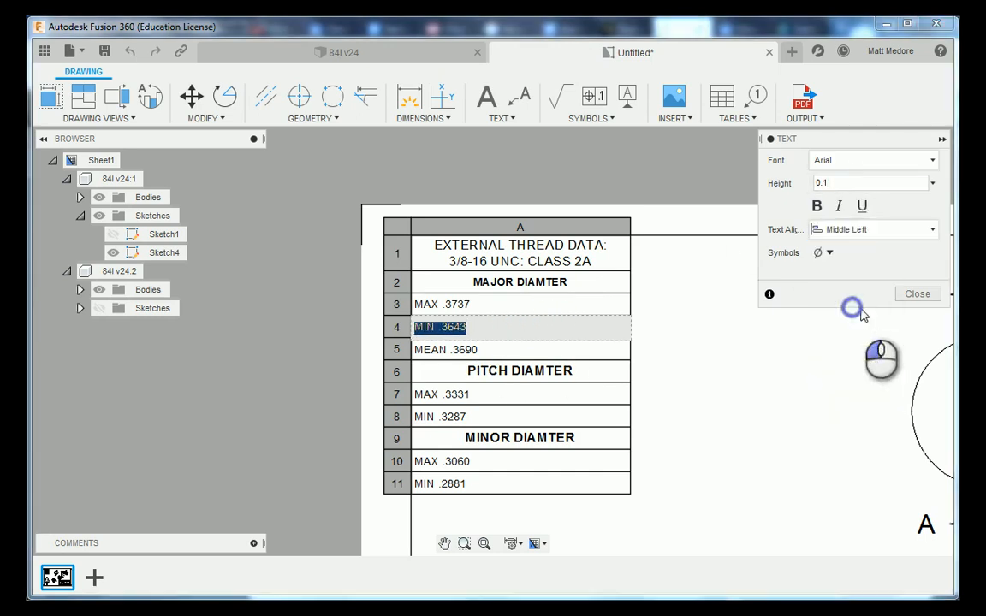
pyautogui.click(916, 293)
# Set the text height of the "PITCH DIAMTER" heading in the sixth row to 0.1
pyautogui.click(430, 367)
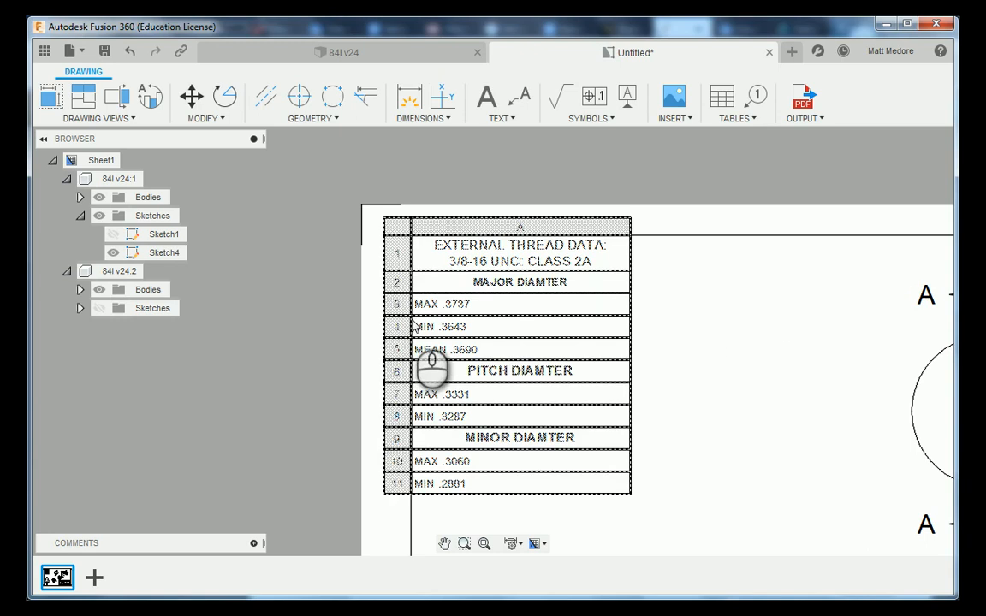
pyautogui.doubleClick(503, 370)
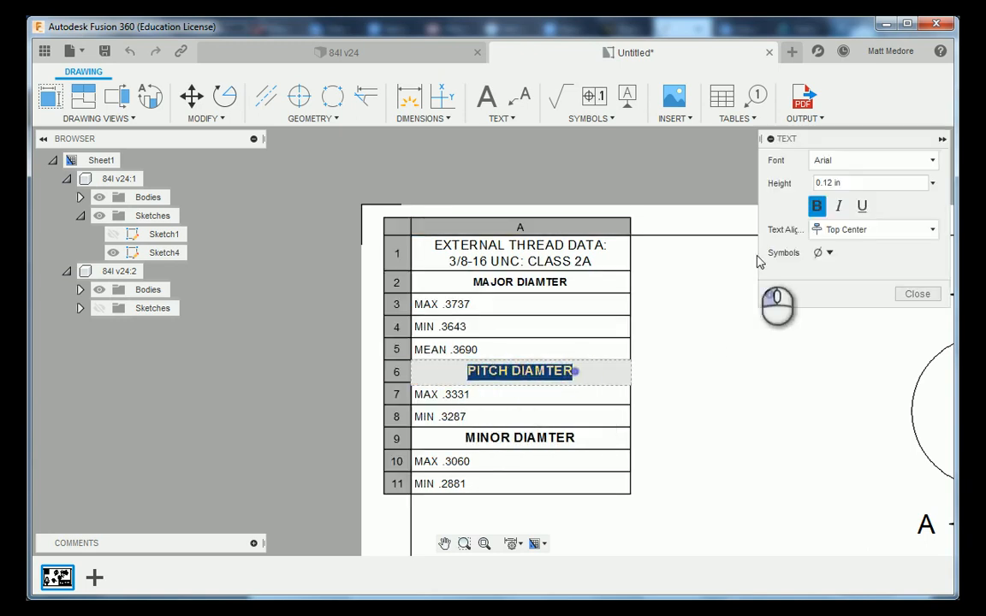
pyautogui.moveTo(850, 186); pyautogui.dragTo(824, 194)
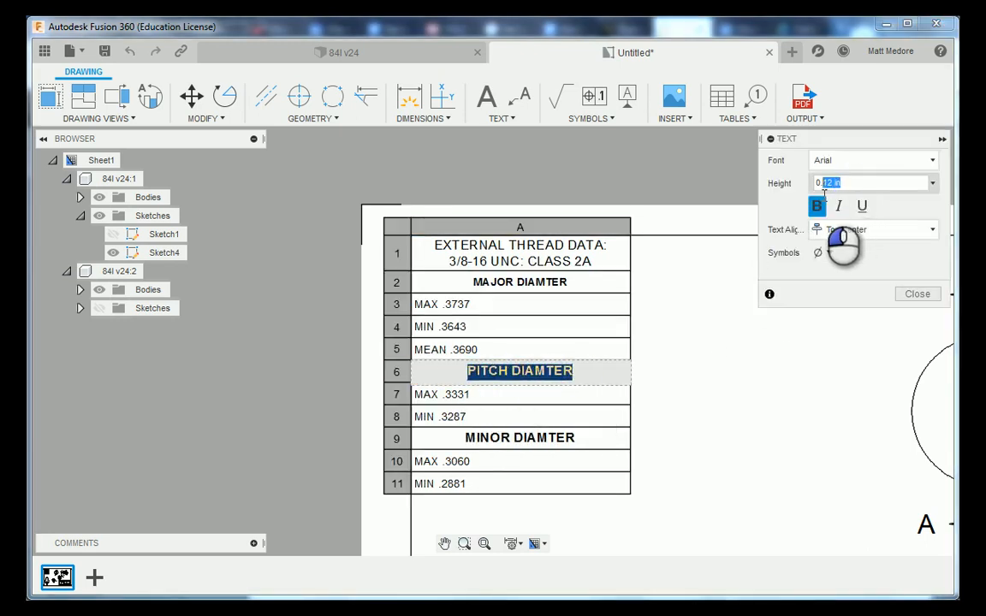
pyautogui.click(917, 293)
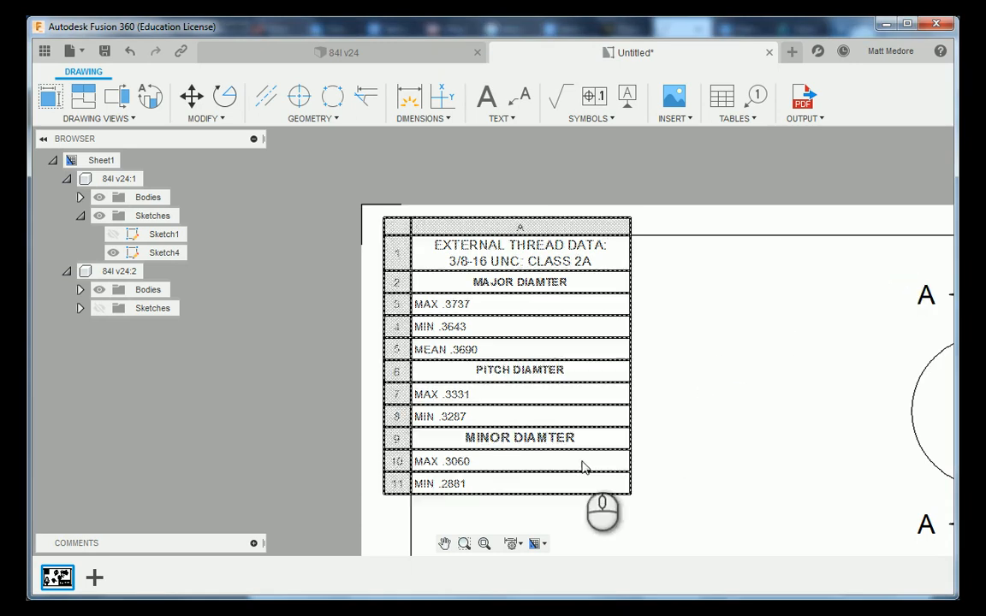
# Set the text height of the "MINOR DIAMTER" heading in the ninth row to 0.1
pyautogui.click(541, 438)
pyautogui.doubleClick(599, 437)
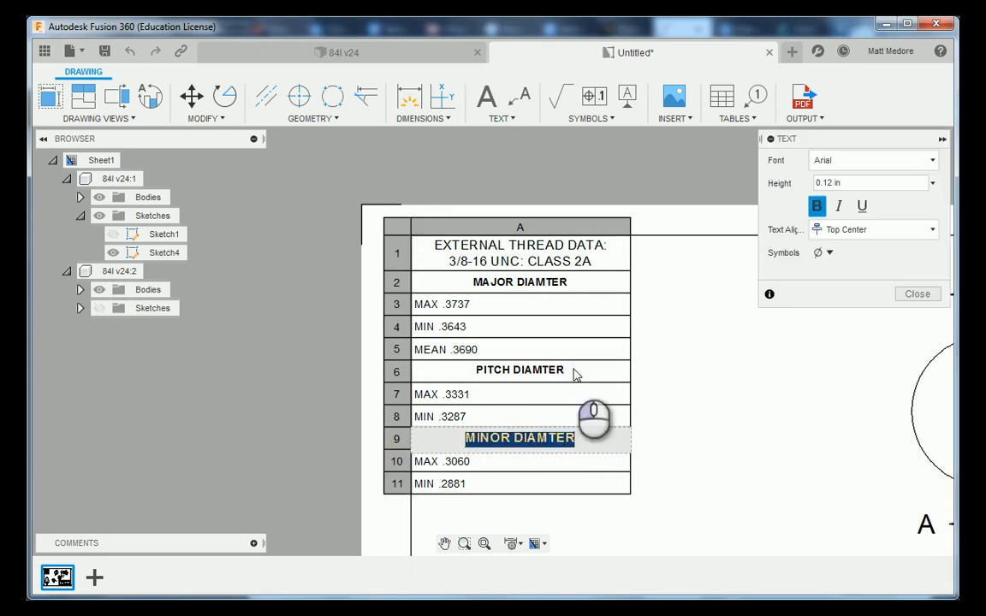
pyautogui.moveTo(851, 184); pyautogui.dragTo(827, 195)
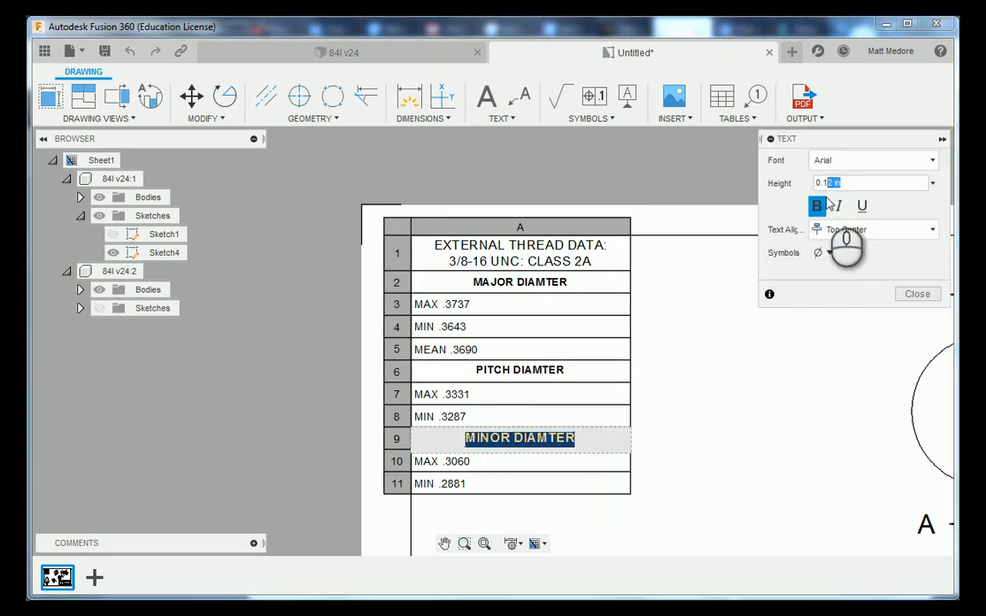
pyautogui.write('1')
pyautogui.click(917, 293)
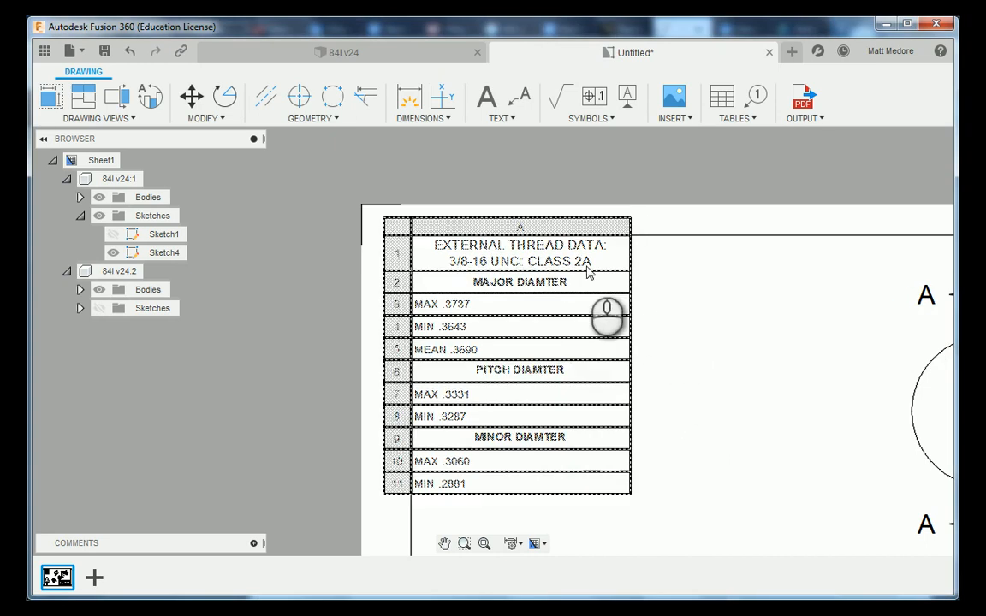
# Make the two-line title "EXTERNAL THREAD DATA: 3/8-16 UNC: CLASS 2A" bold and finish editing the table
pyautogui.doubleClick(480, 248)
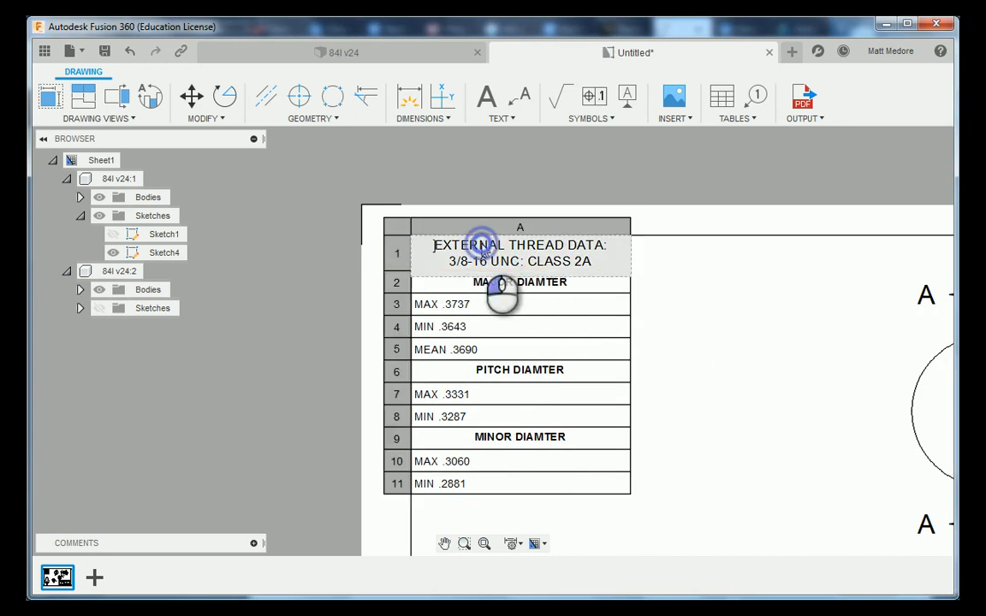
pyautogui.moveTo(597, 266); pyautogui.dragTo(431, 233)
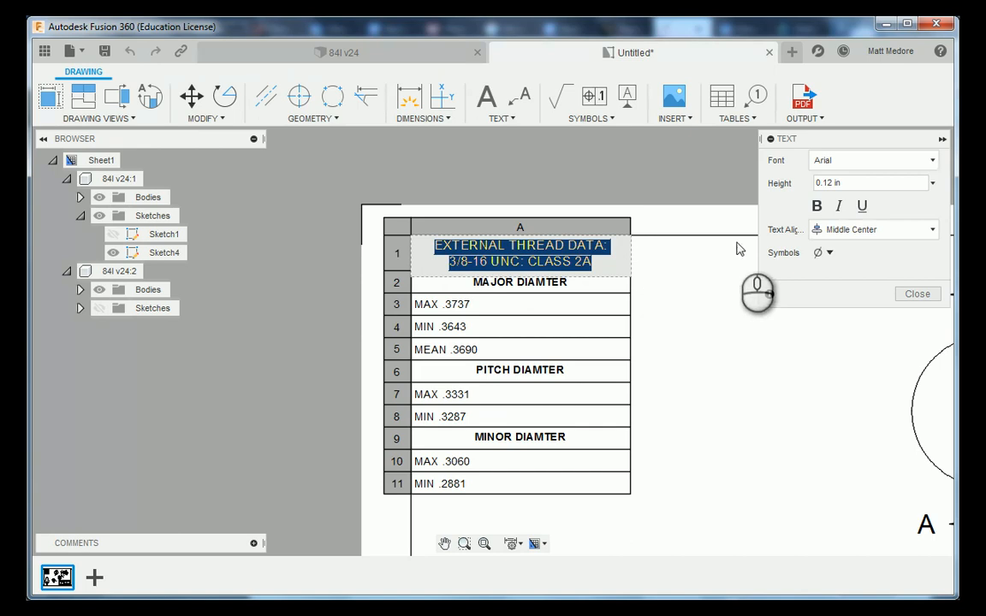
pyautogui.click(817, 207)
pyautogui.click(912, 294)
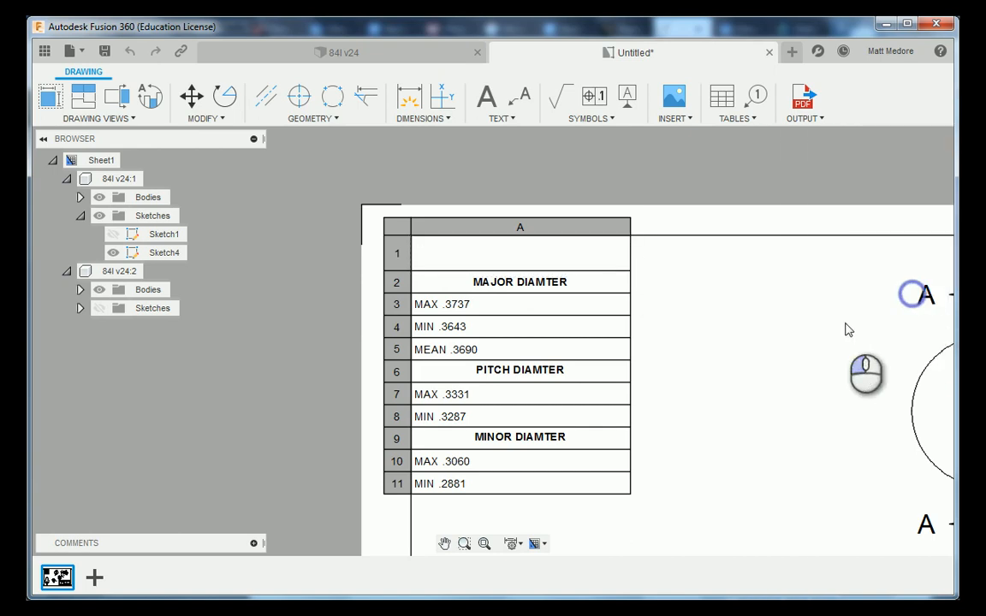
pyautogui.click(748, 369)
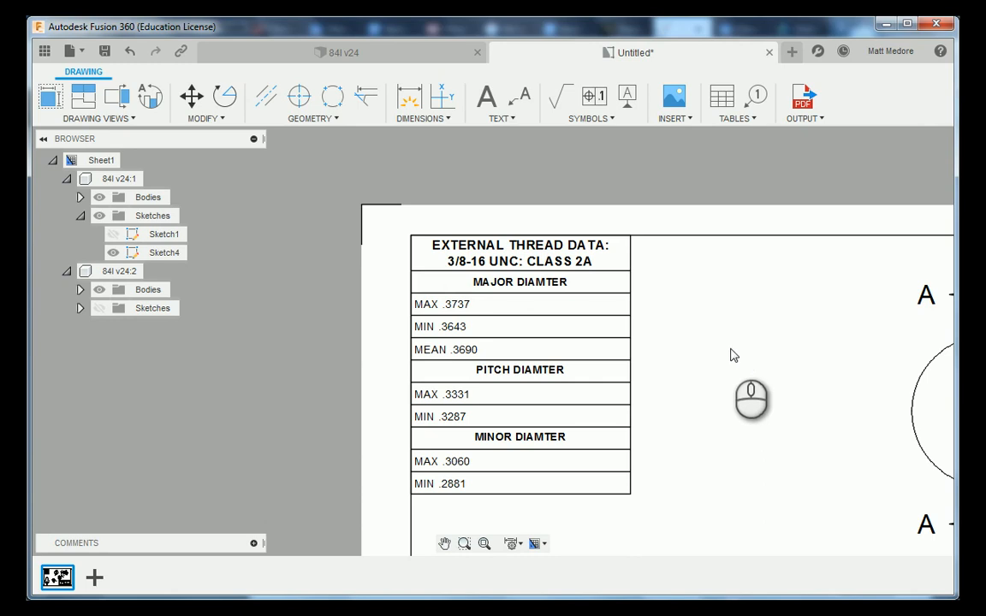
# Select the thread data table and tighten the rows below the title using the grip at the title row's lower corner
pyautogui.scroll(-1, 732, 355)
pyautogui.scroll(1, 732, 356)
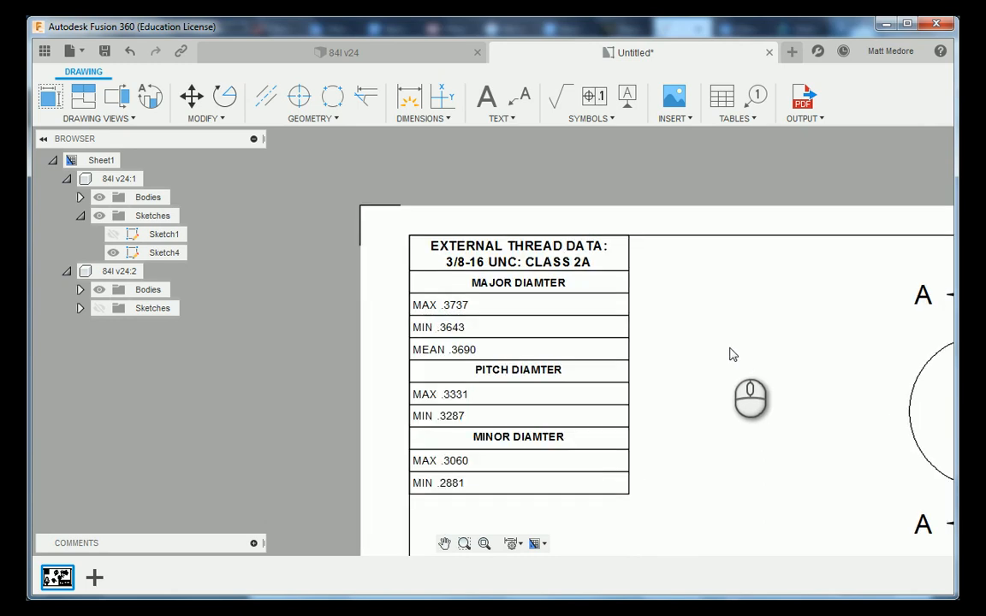
pyautogui.click(628, 272)
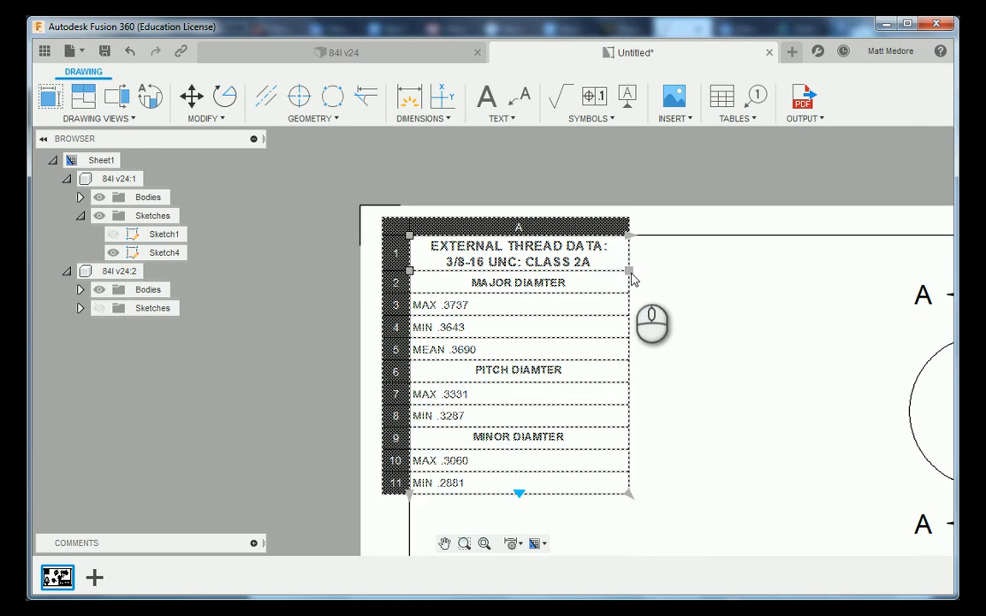
pyautogui.click(628, 272)
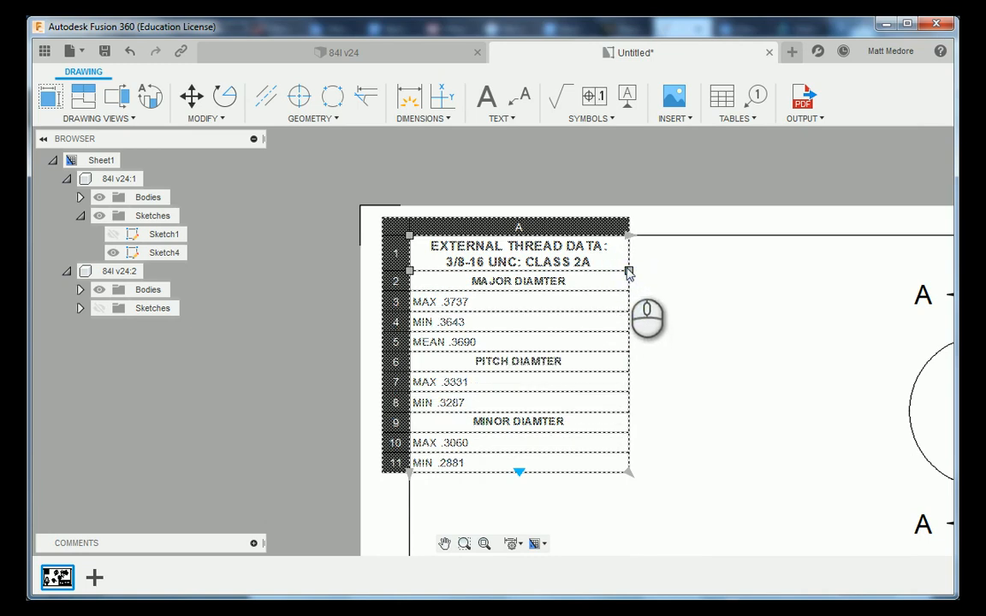
# Try to resize the table further by stretching it from the grips at the title row's lower corners
pyautogui.click(629, 298)
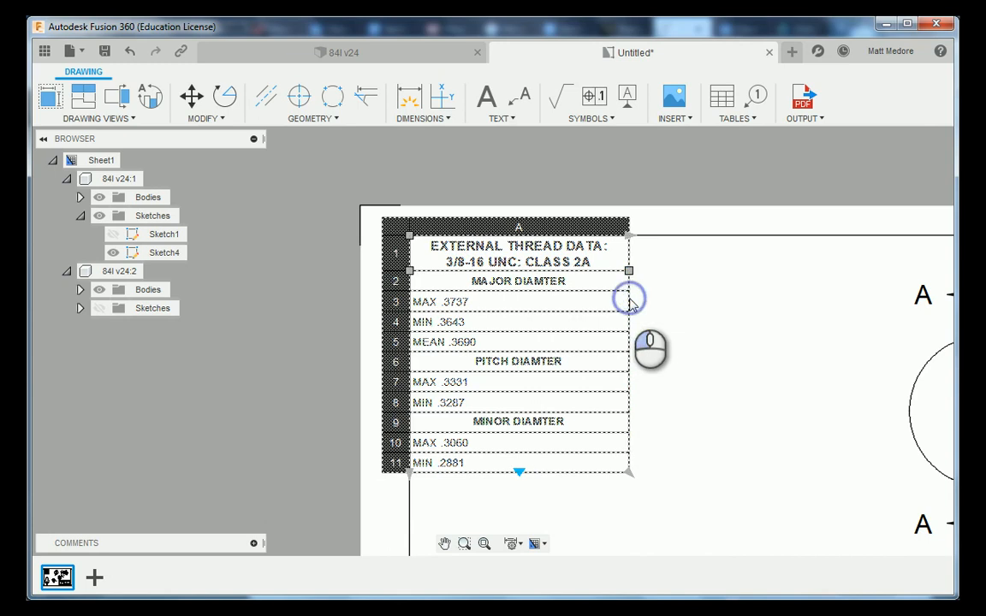
pyautogui.click(709, 284)
pyautogui.click(582, 285)
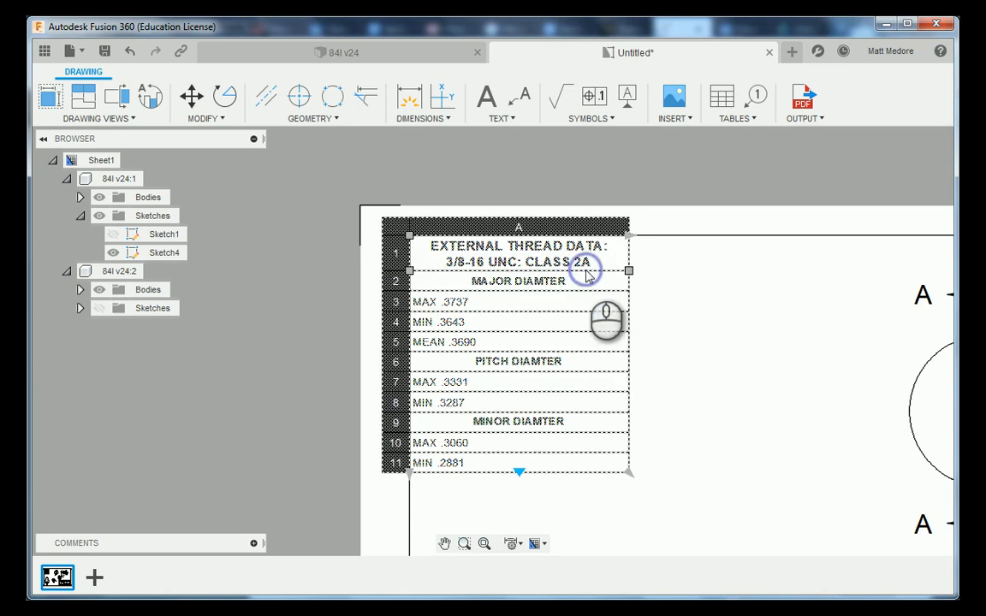
pyautogui.click(410, 271)
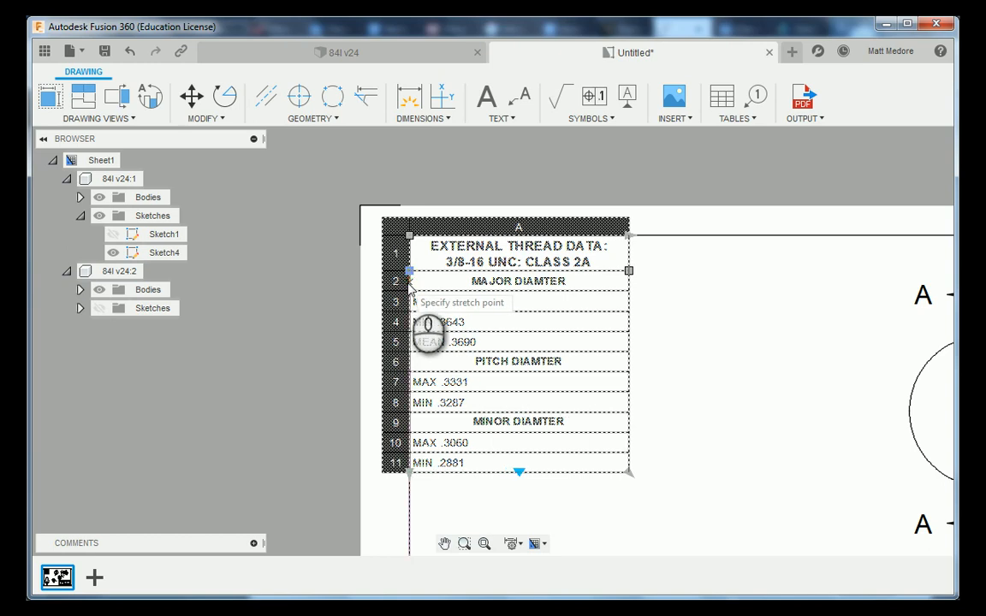
pyautogui.press('Escape')
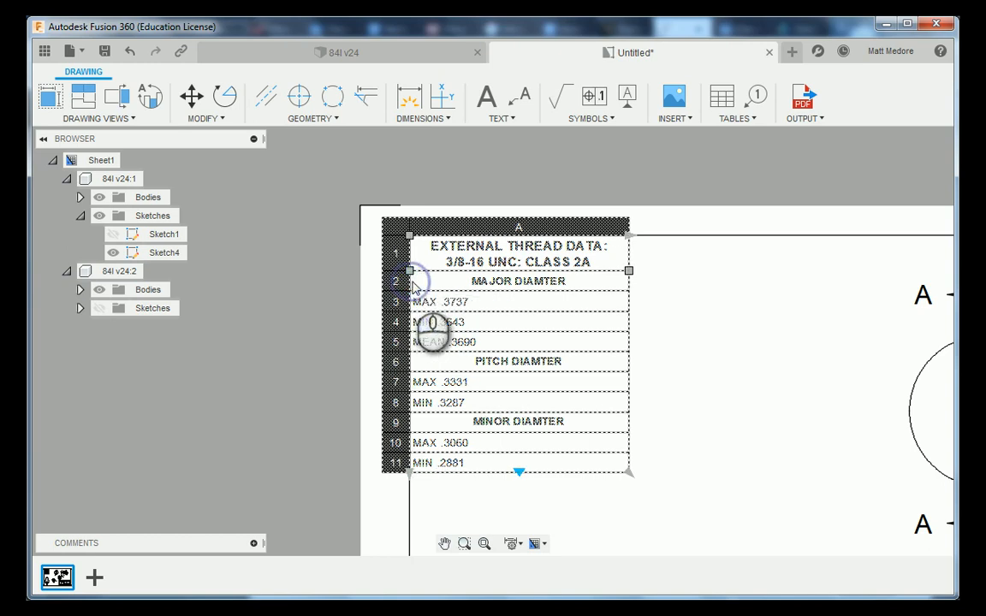
pyautogui.click(706, 276)
pyautogui.press('Escape')
pyautogui.click(627, 454)
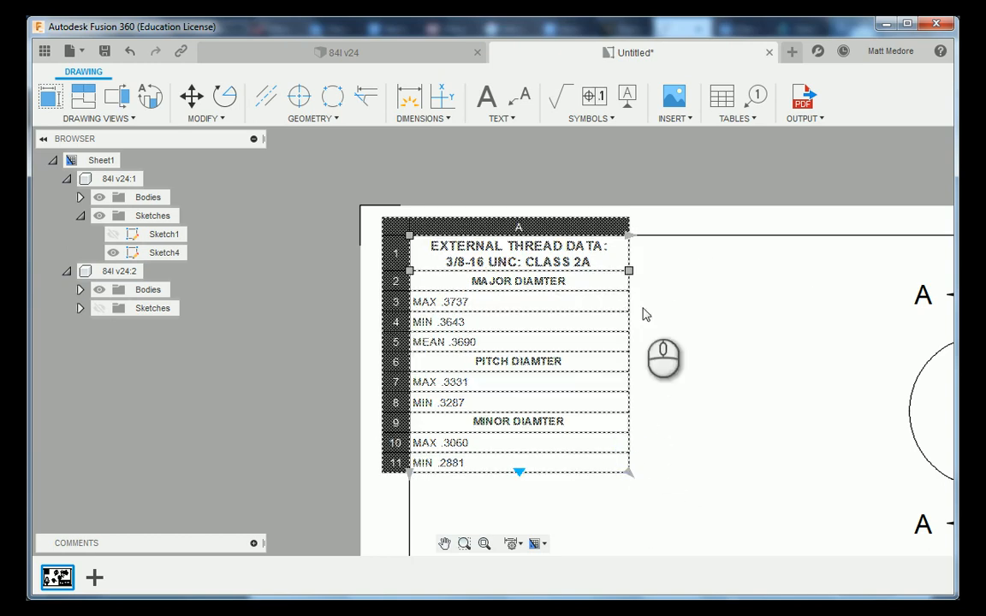
pyautogui.click(628, 270)
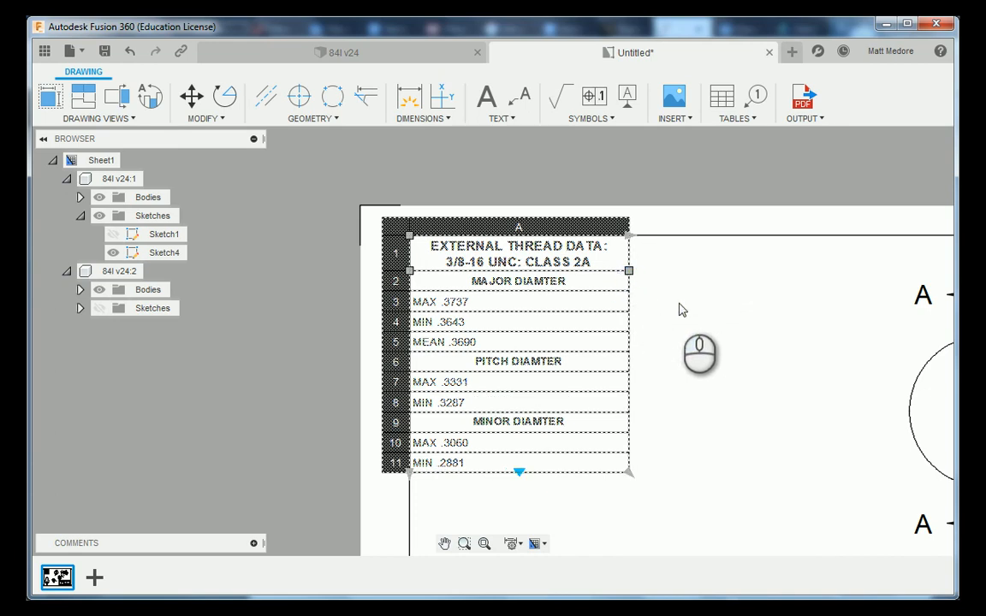
# Try to stretch the thread data table from the grip on its lower edge and deselect the table
pyautogui.press('Escape')
pyautogui.click(469, 272)
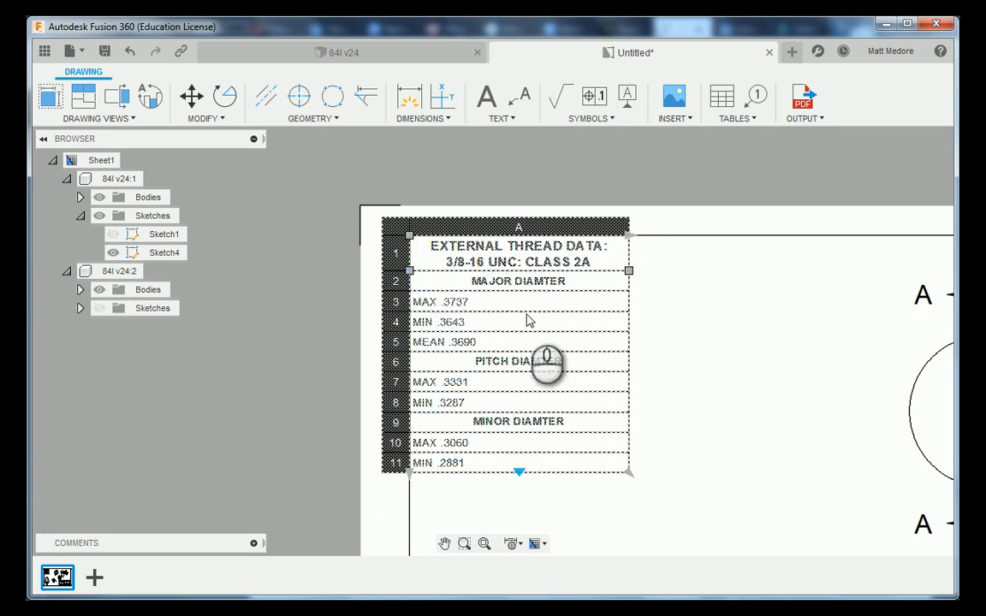
pyautogui.moveTo(519, 472); pyautogui.dragTo(517, 489)
pyautogui.click(688, 414)
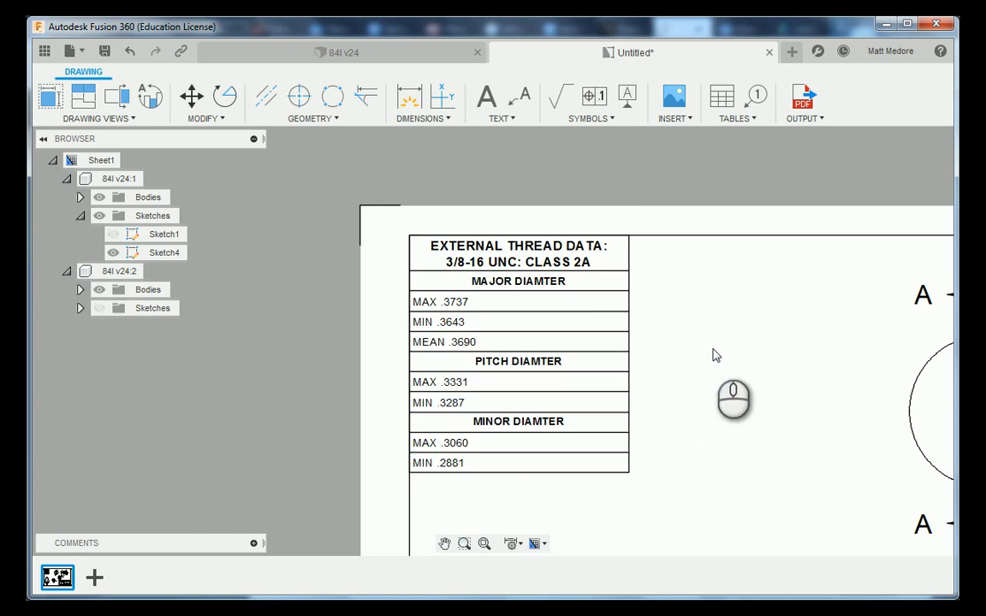
pyautogui.click(840, 313)
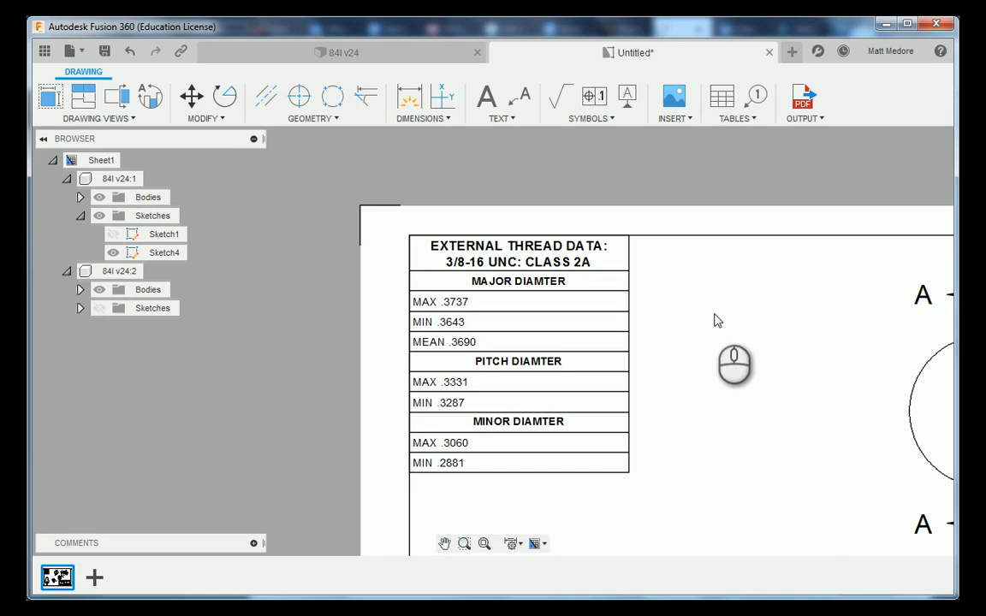
# Review the thread data table's fit and placement on the sheet relative to the border and the drawing views
pyautogui.scroll(-8, 358, 293)
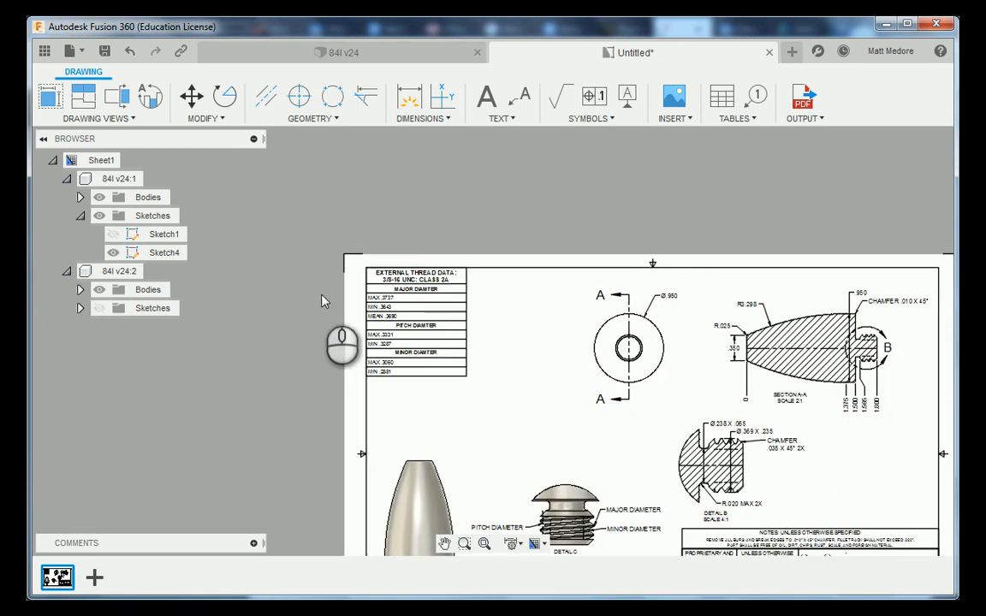
pyautogui.scroll(2, 351, 330)
pyautogui.click(465, 322)
pyautogui.scroll(-2, 364, 368)
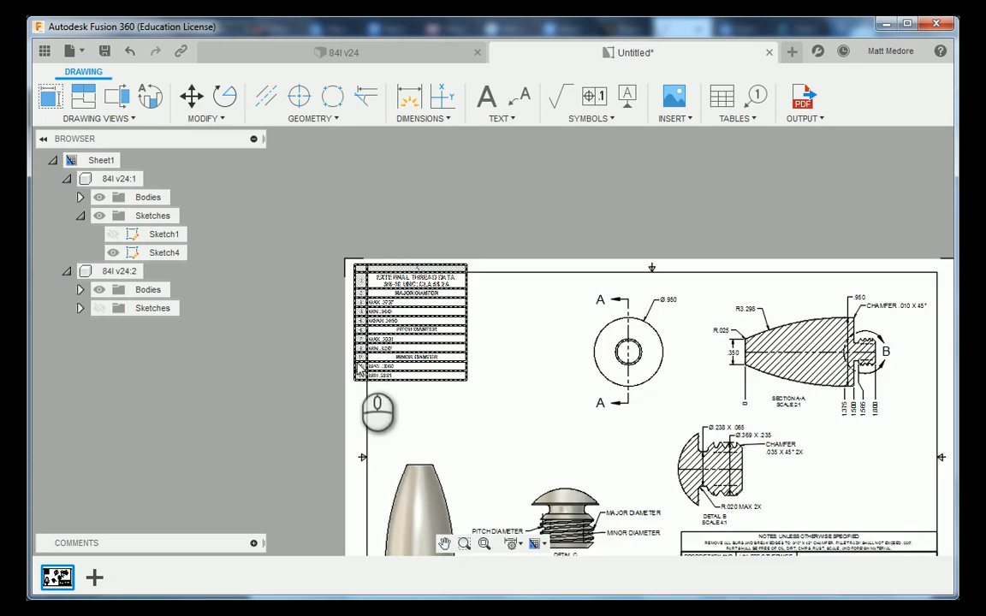
pyautogui.scroll(-1, 315, 396)
pyautogui.scroll(3, 587, 431)
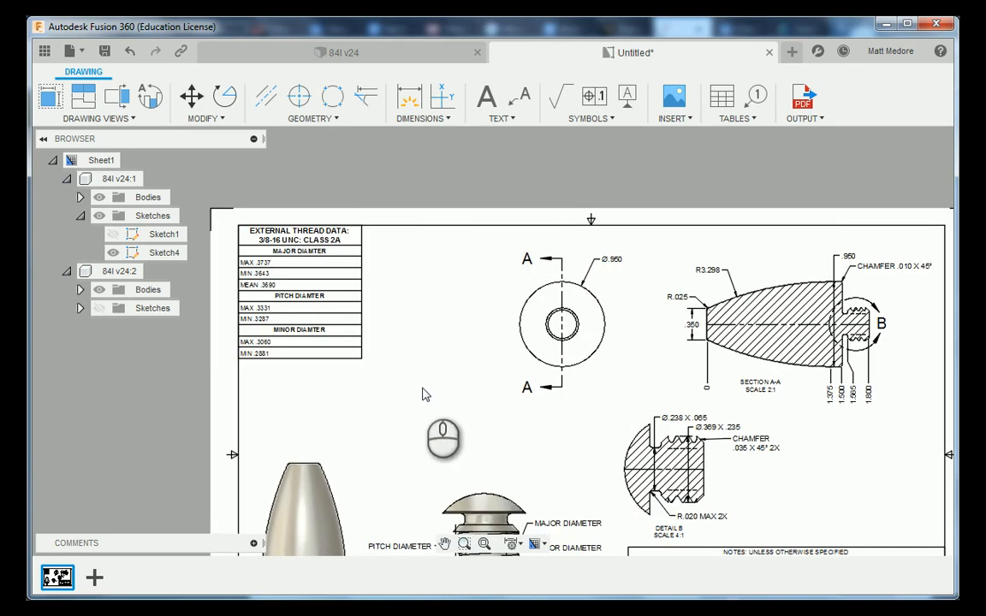
pyautogui.scroll(-5, 410, 391)
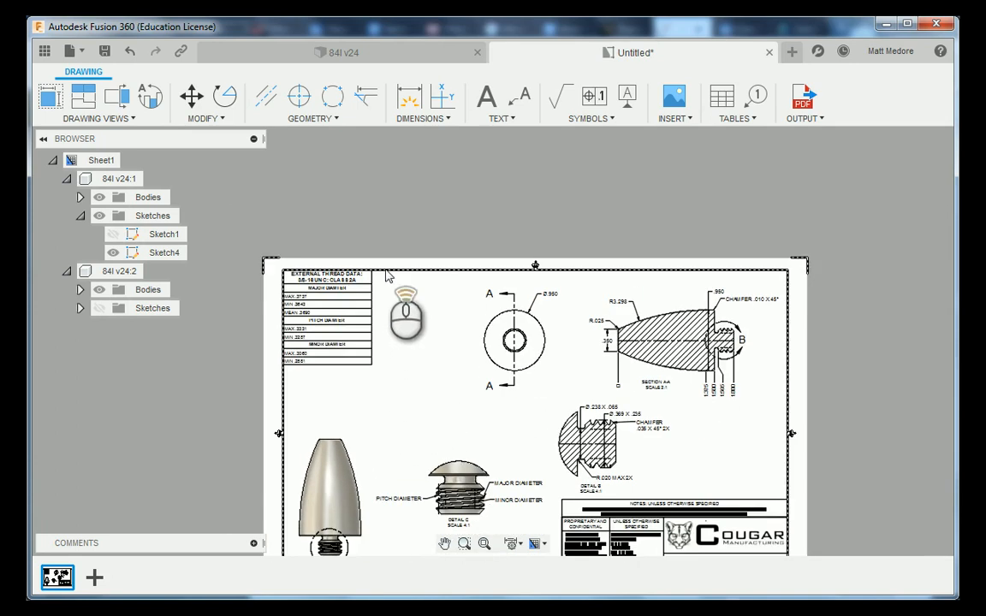
# Open the title block for editing and enter "6061-T6 AL" as the material
pyautogui.scroll(5, 589, 495)
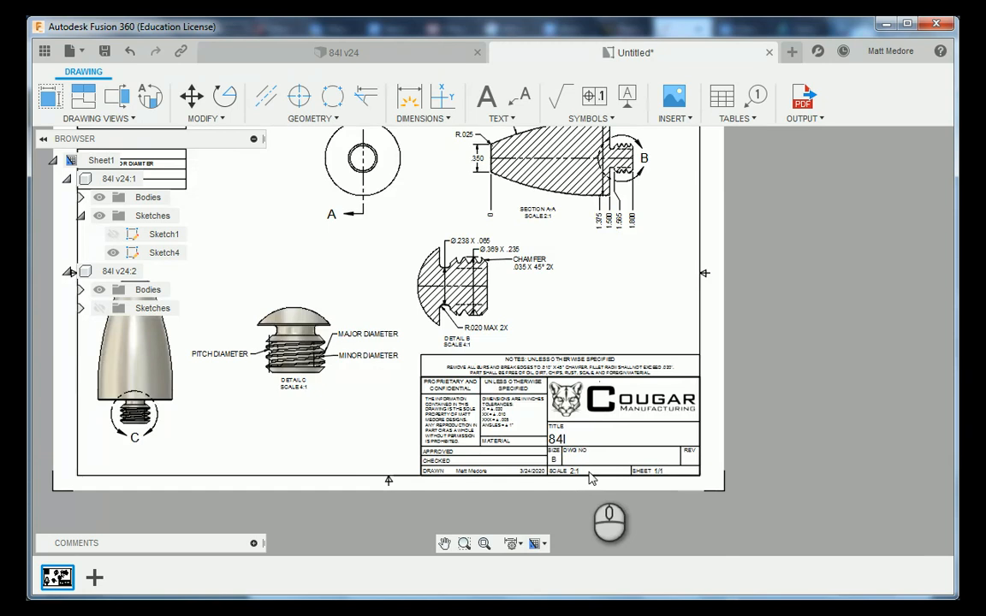
pyautogui.scroll(2, 556, 343)
pyautogui.scroll(-3, 505, 309)
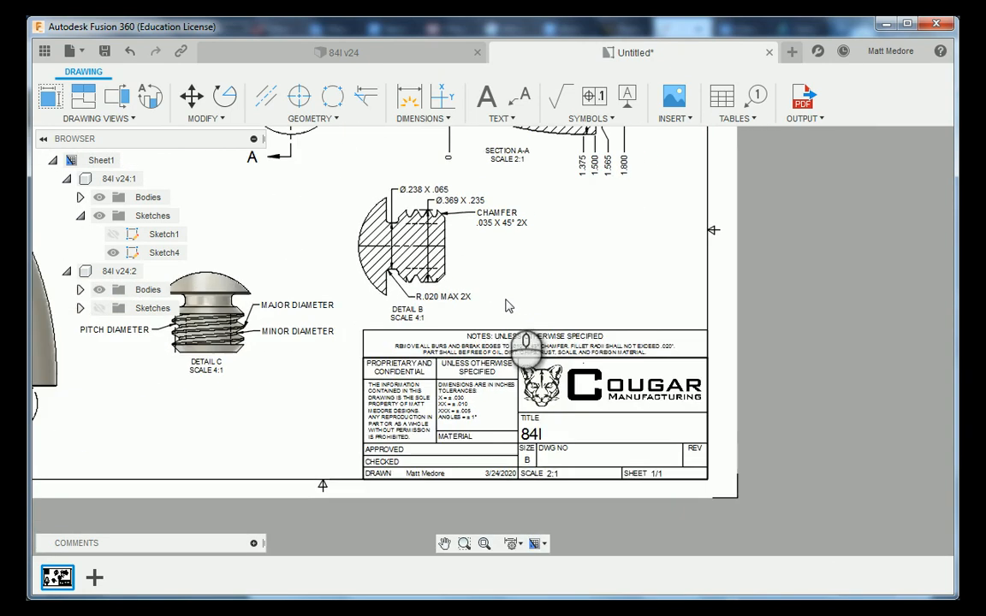
pyautogui.scroll(3, 479, 385)
pyautogui.scroll(-2, 505, 376)
pyautogui.scroll(5, 496, 462)
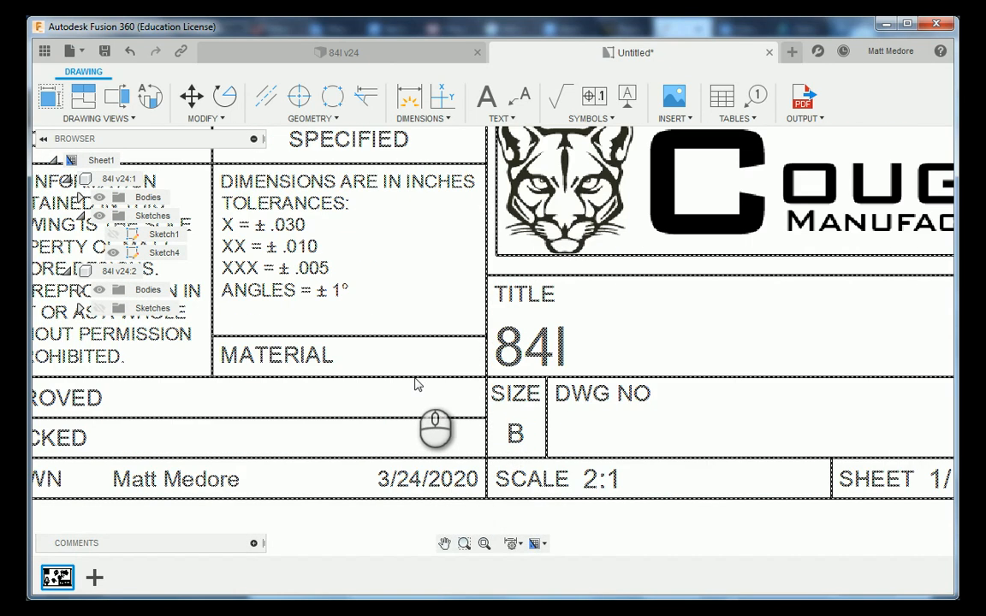
pyautogui.doubleClick(415, 382)
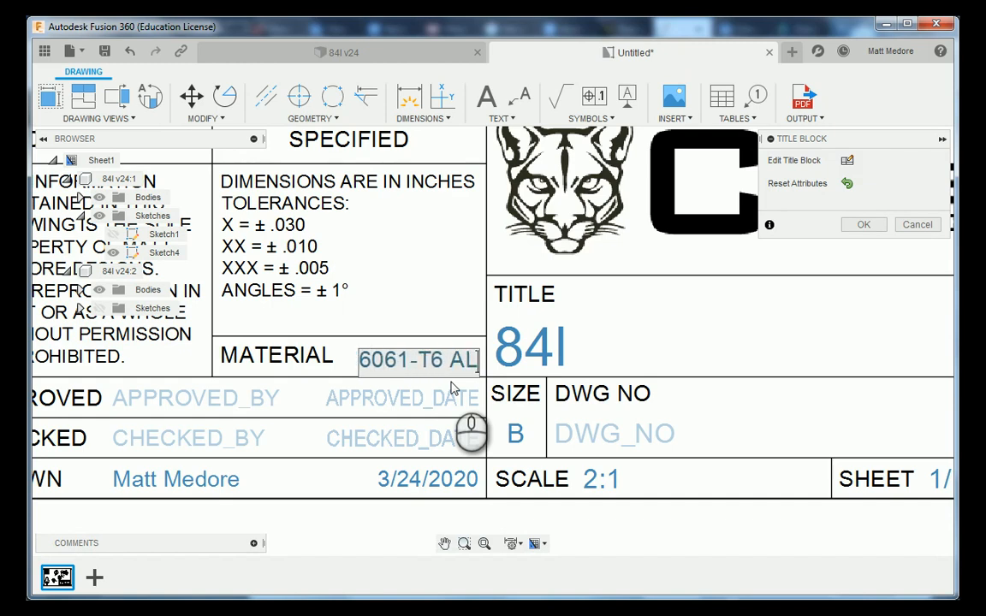
# Set the title block's revision to "A" and finish editing the title block
pyautogui.scroll(-3, 248, 404)
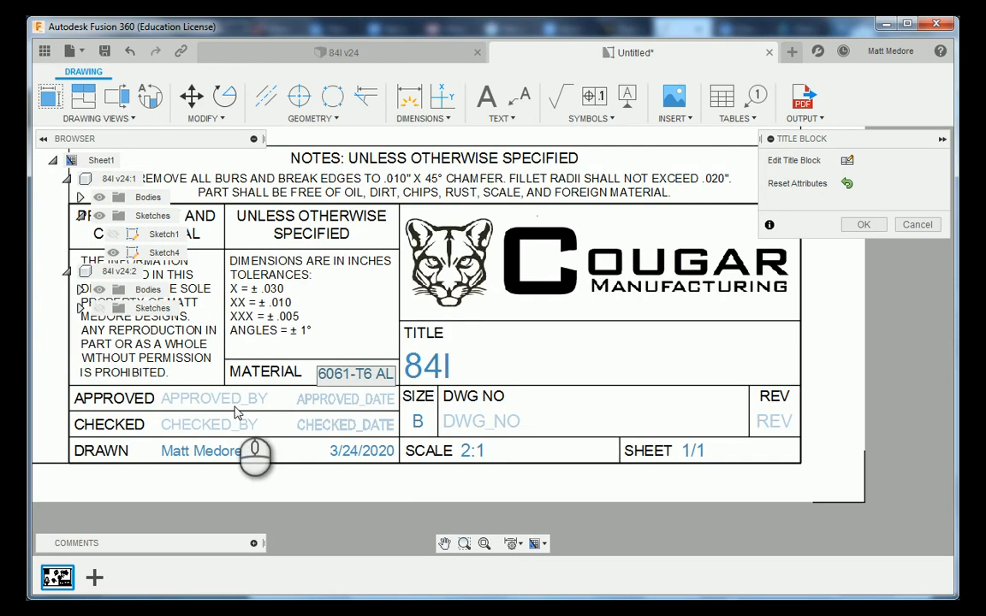
pyautogui.scroll(3, 862, 460)
pyautogui.click(725, 419)
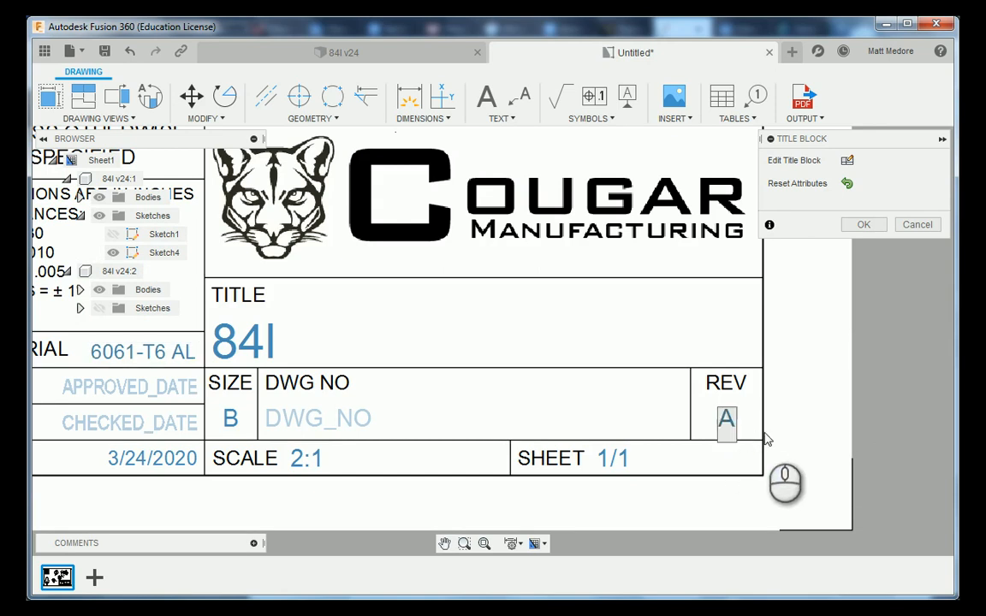
pyautogui.write('A')
pyautogui.click(864, 224)
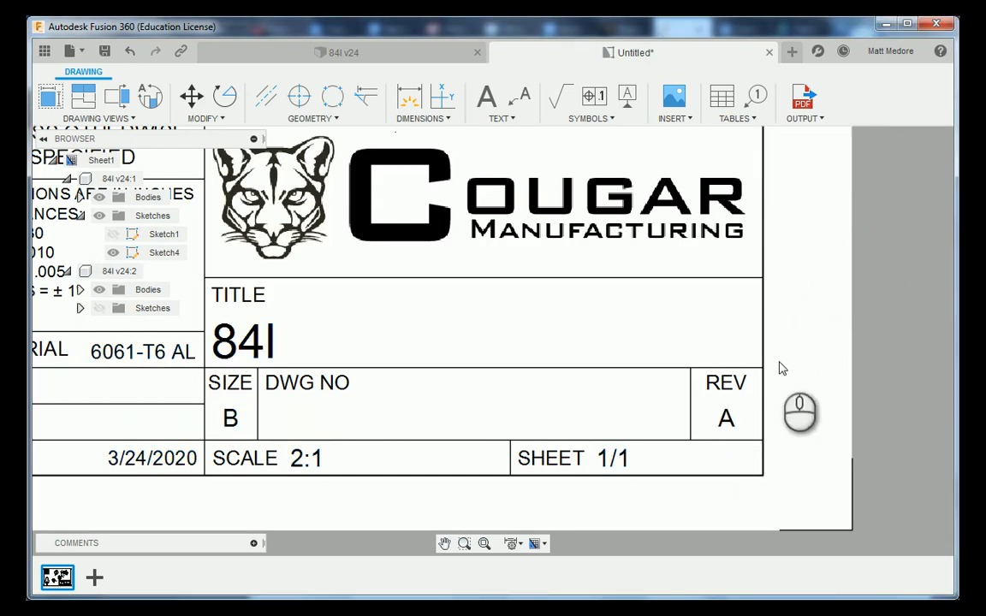
# Examine the whole drawing sheet, checking the views, the thread data table and the filled-in title block
pyautogui.scroll(-4, 770, 442)
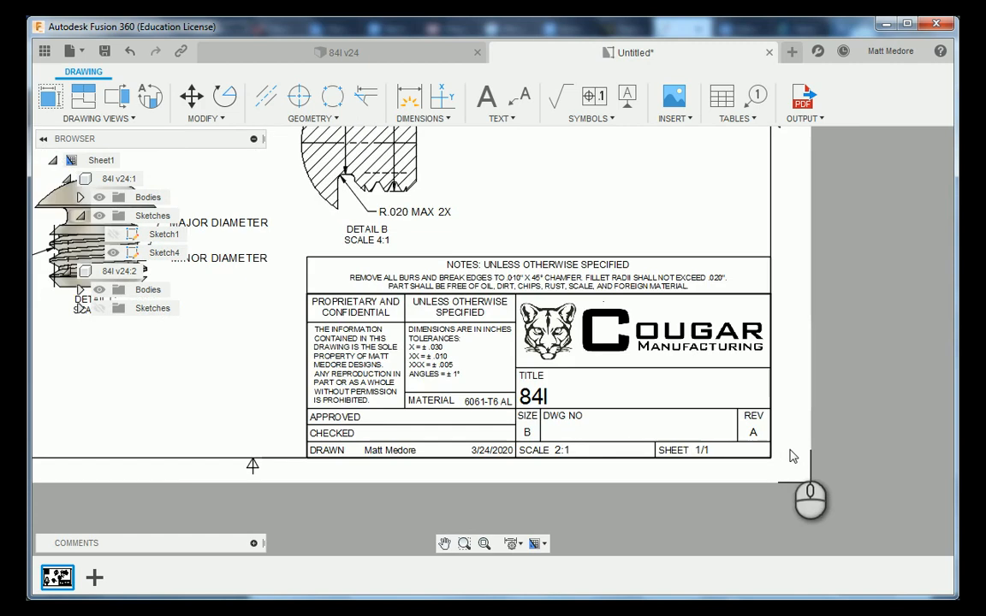
pyautogui.scroll(-3, 792, 453)
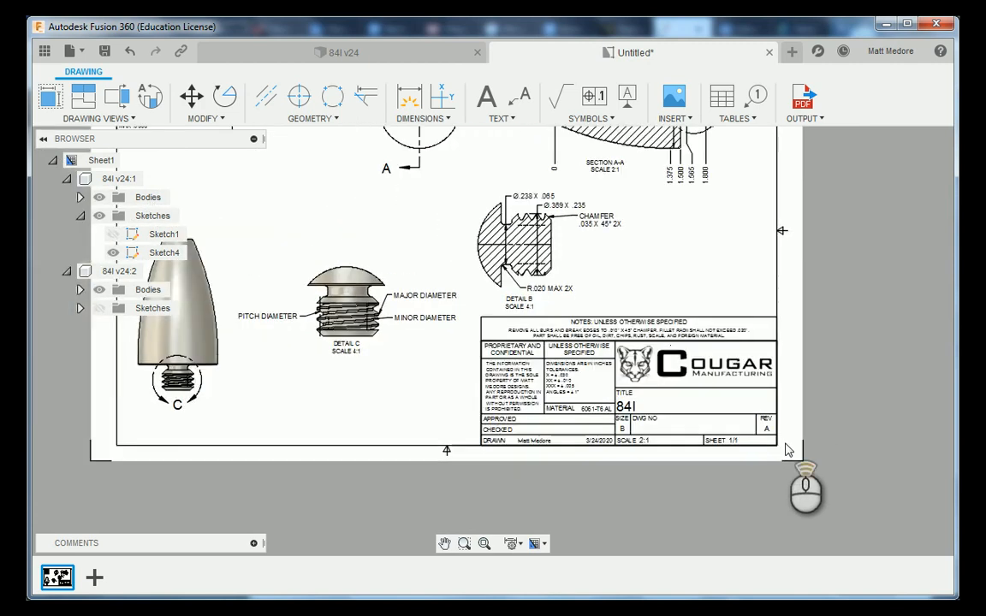
pyautogui.scroll(-3, 787, 451)
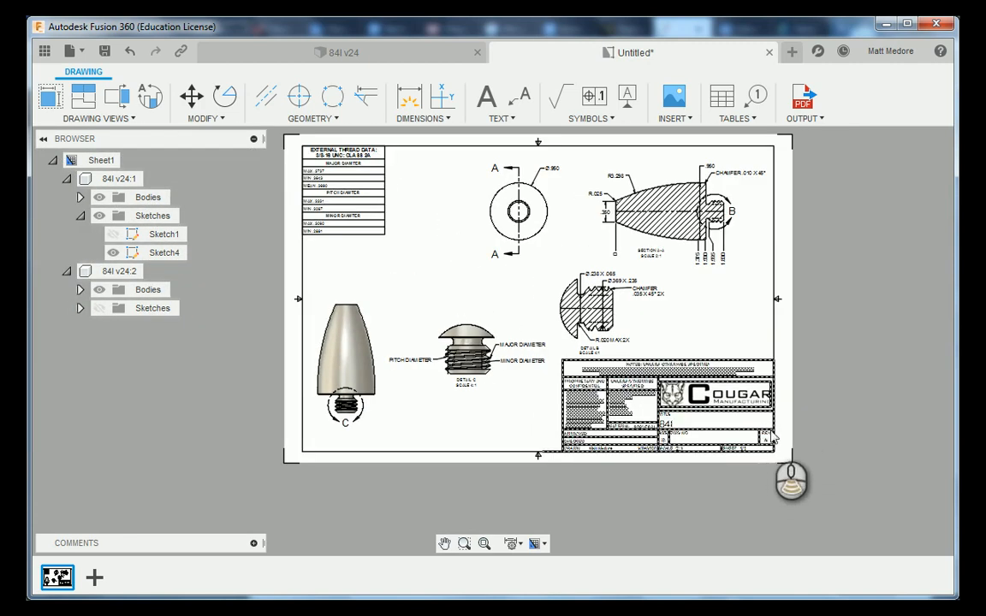
pyautogui.scroll(1, 774, 445)
pyautogui.scroll(-1, 776, 447)
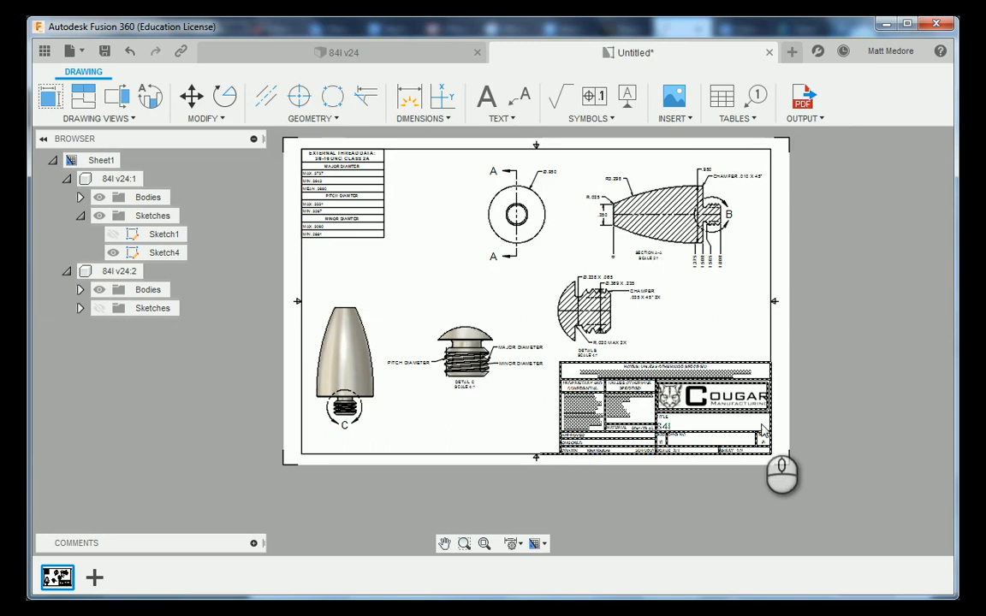
pyautogui.scroll(-1, 650, 368)
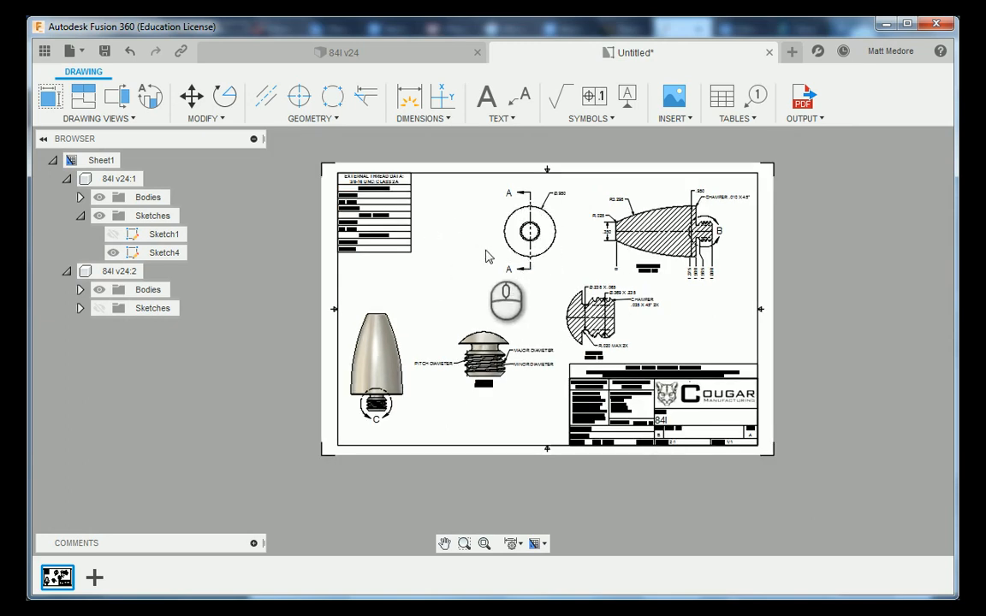
pyautogui.scroll(2, 759, 231)
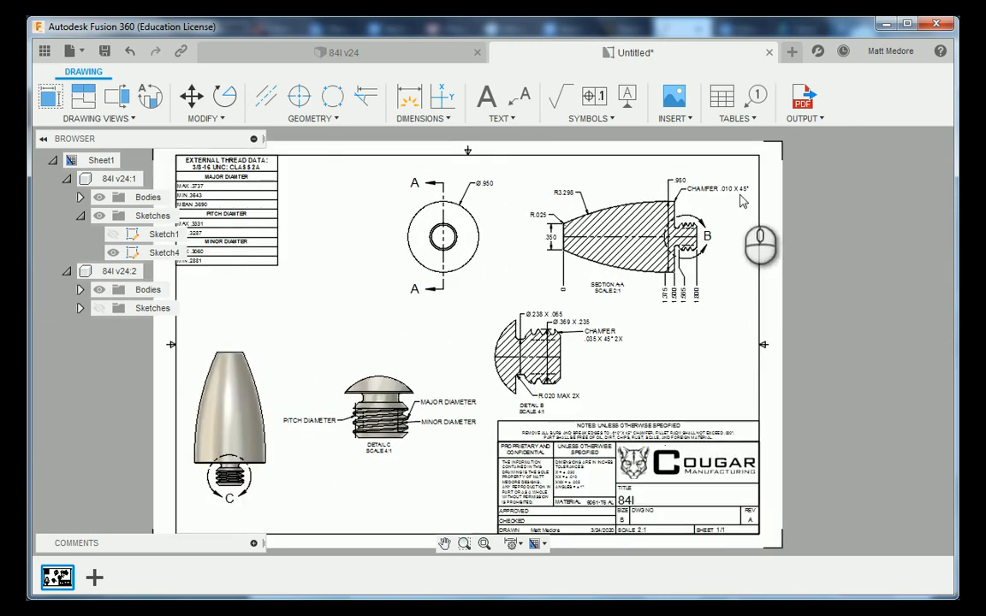
pyautogui.scroll(-1, 759, 244)
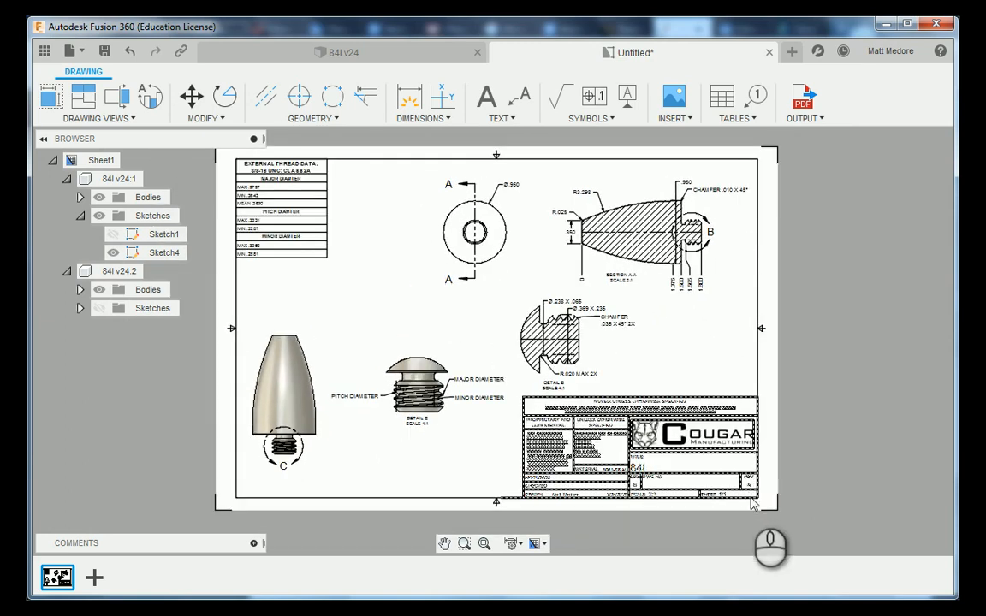